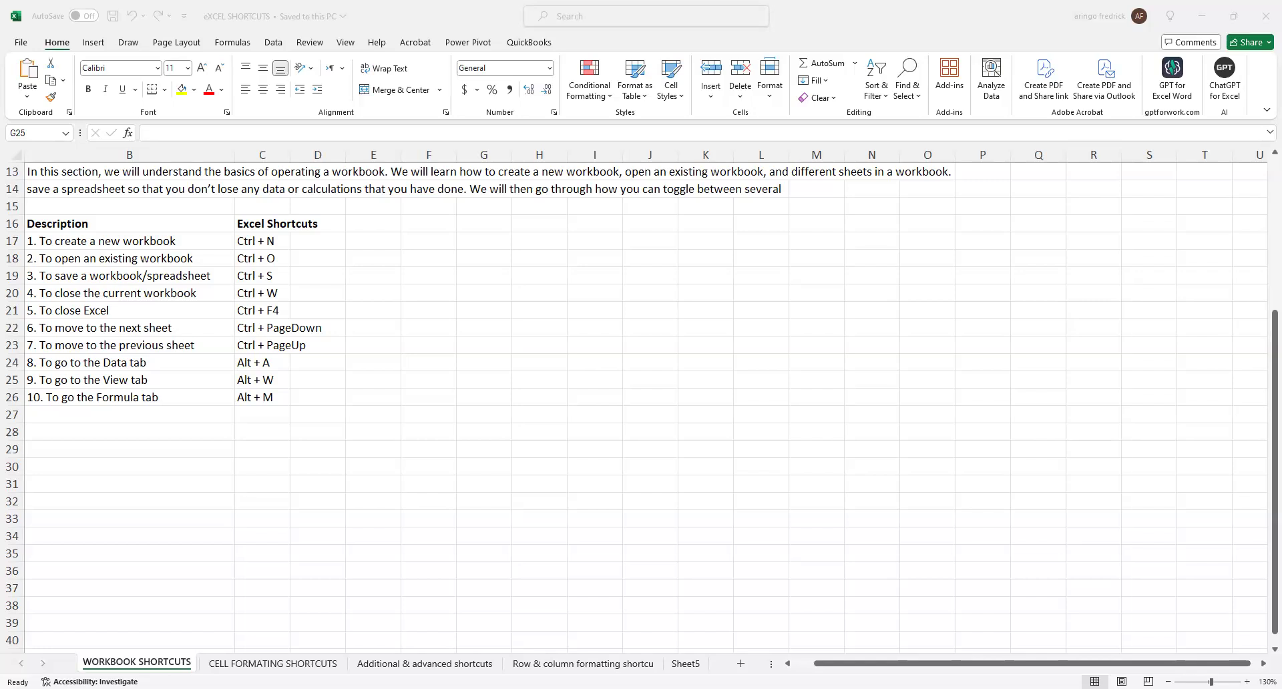
Return to the WORKBOOK SHORTCUTS sheet after viewing Sheet5 and create a new blank workbook.
left_click(872, 432)
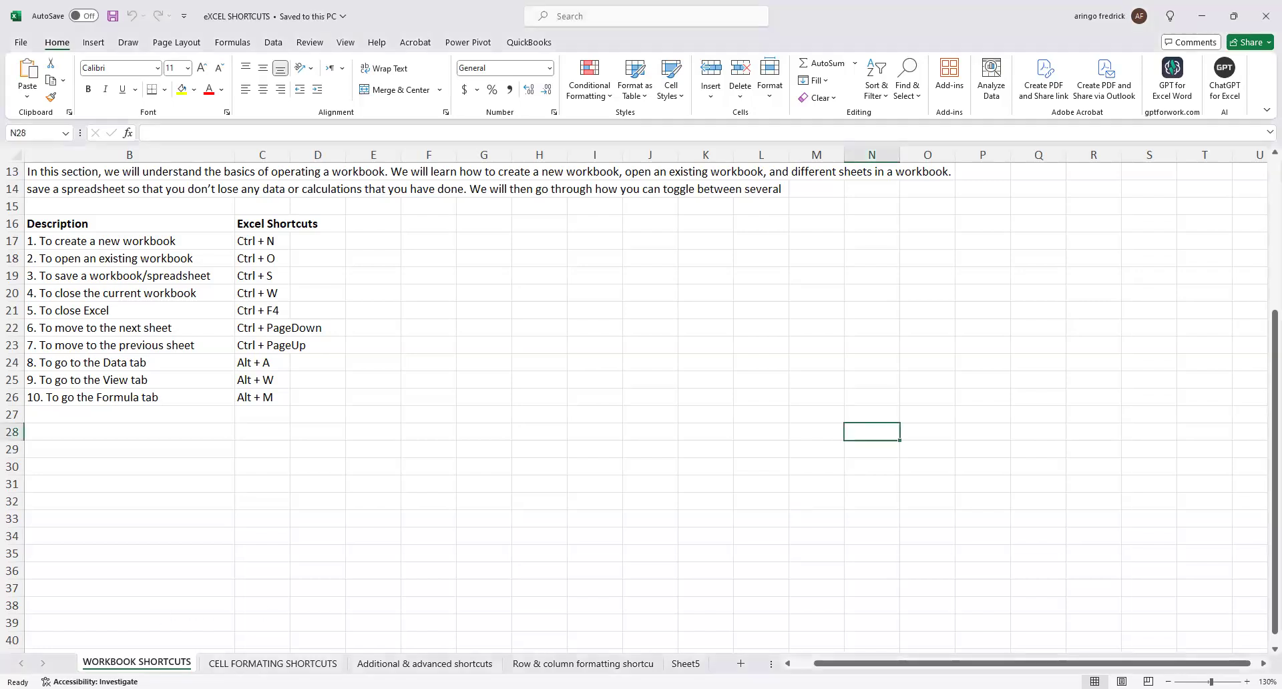
left_click(693, 663)
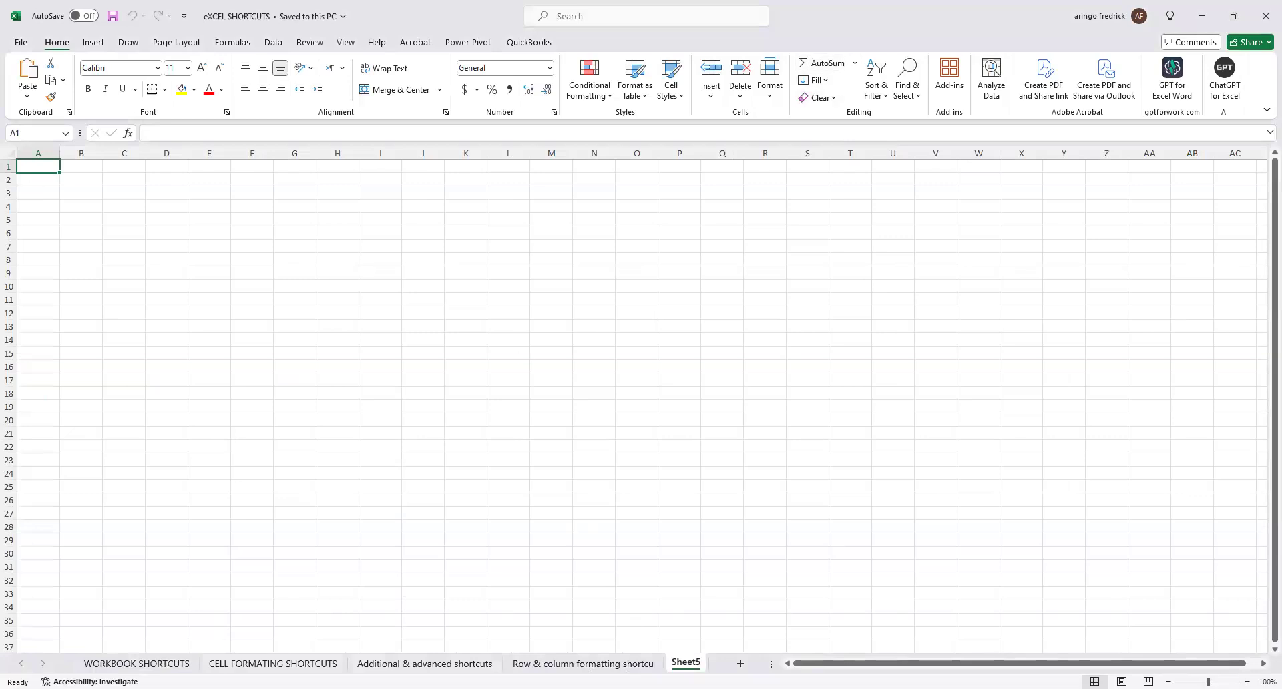
left_click(240, 688)
left_click(113, 663)
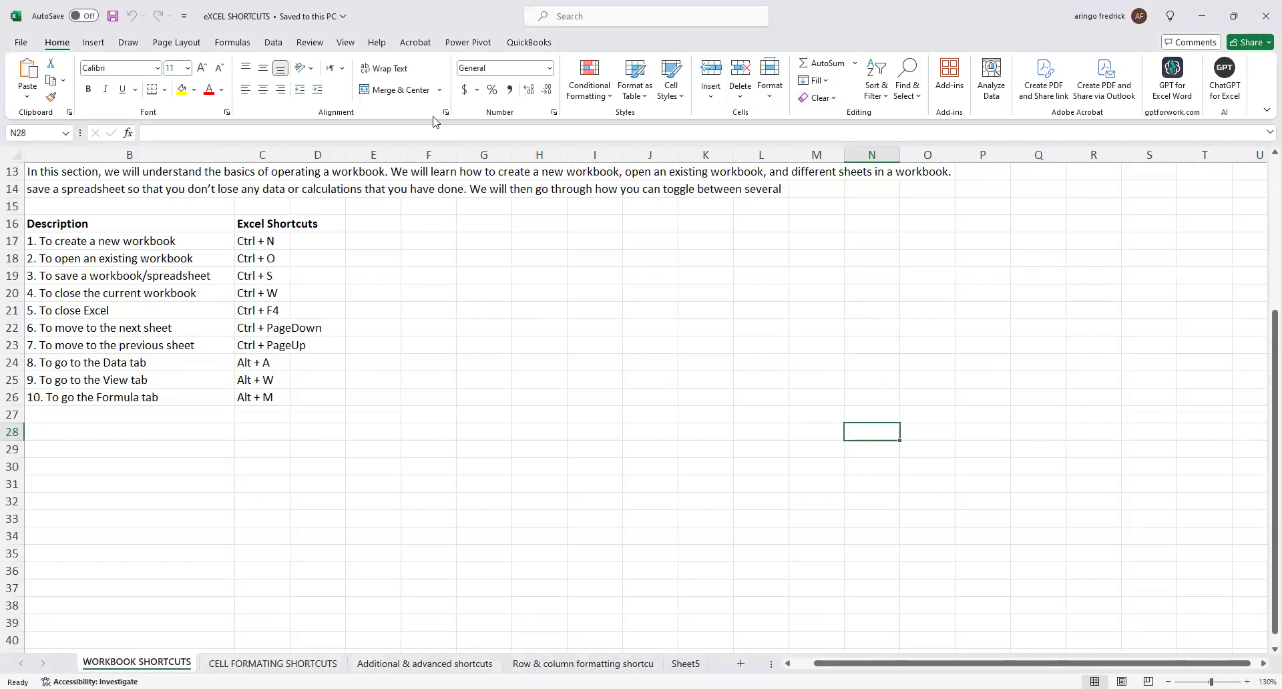
key("ctrl+n")
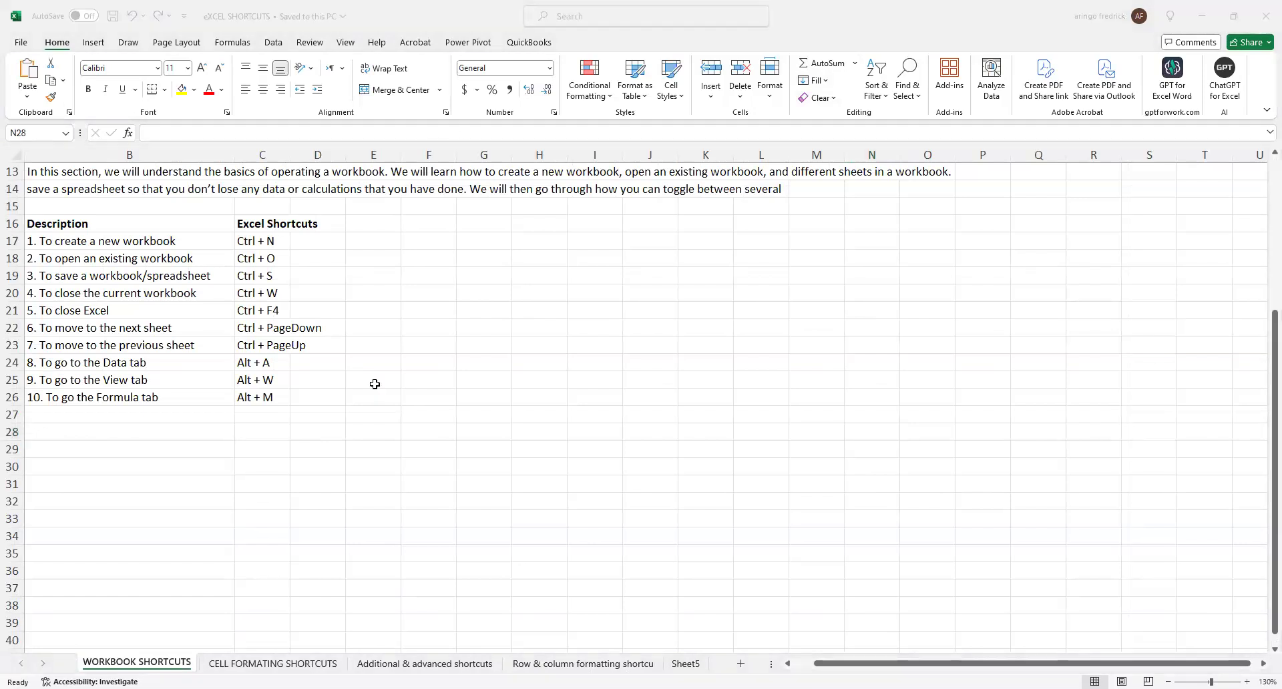
left_click(375, 383)
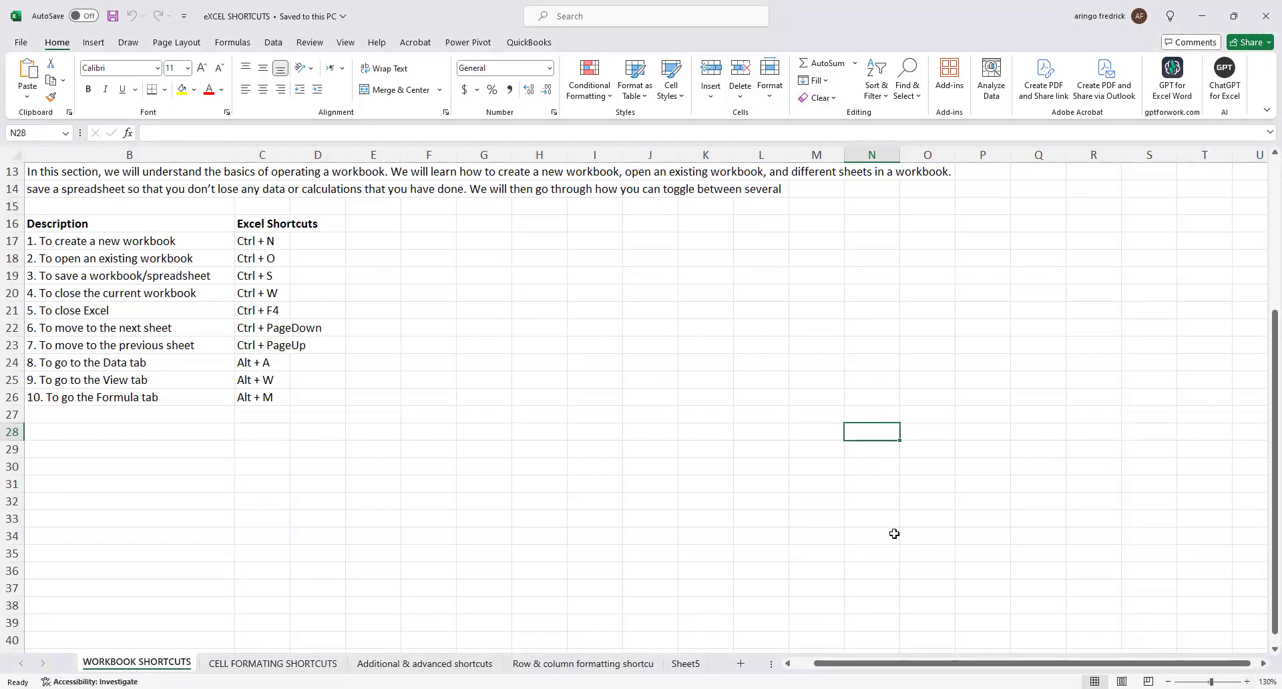
Switch to Sheet5, select cell L12 and create a new blank workbook from there.
left_click(698, 663)
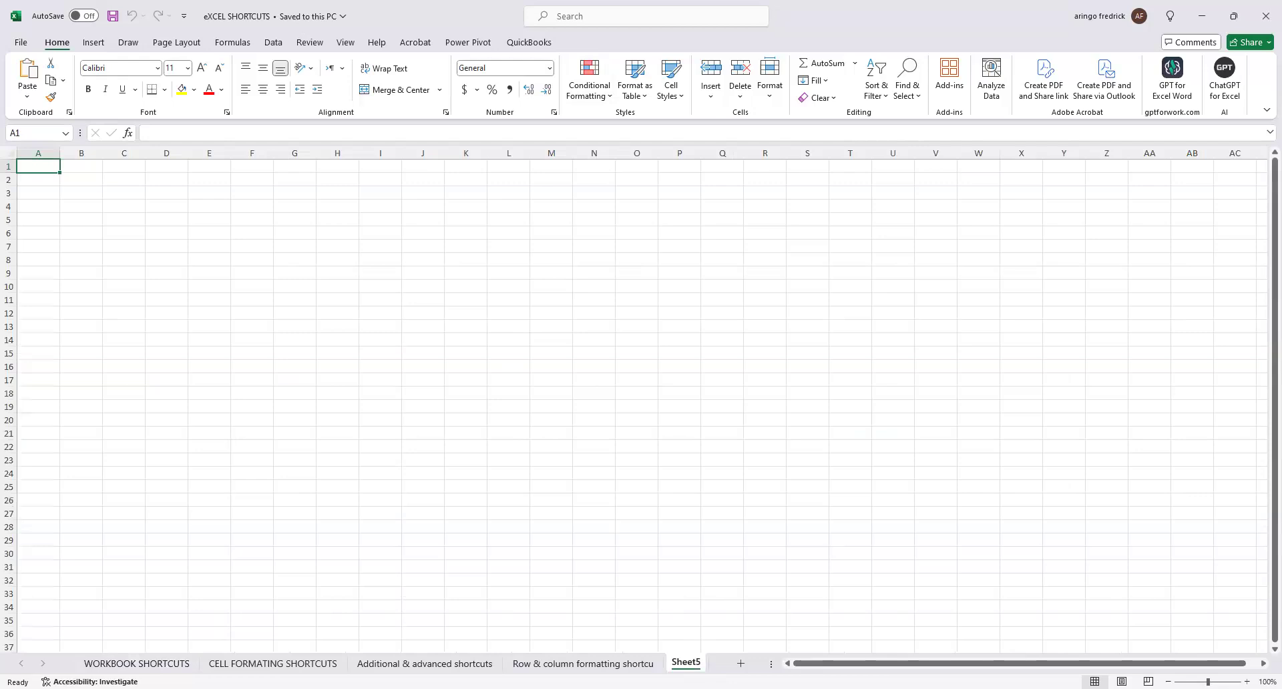
left_click(505, 309)
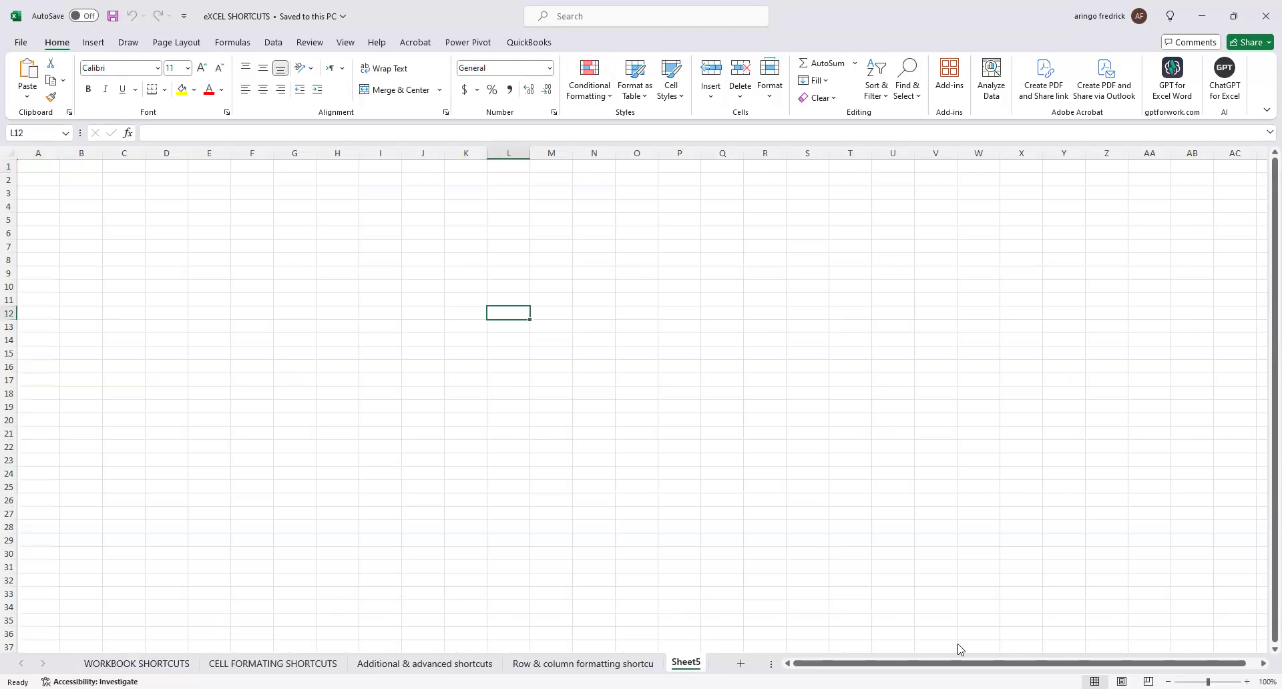
key("ctrl+n")
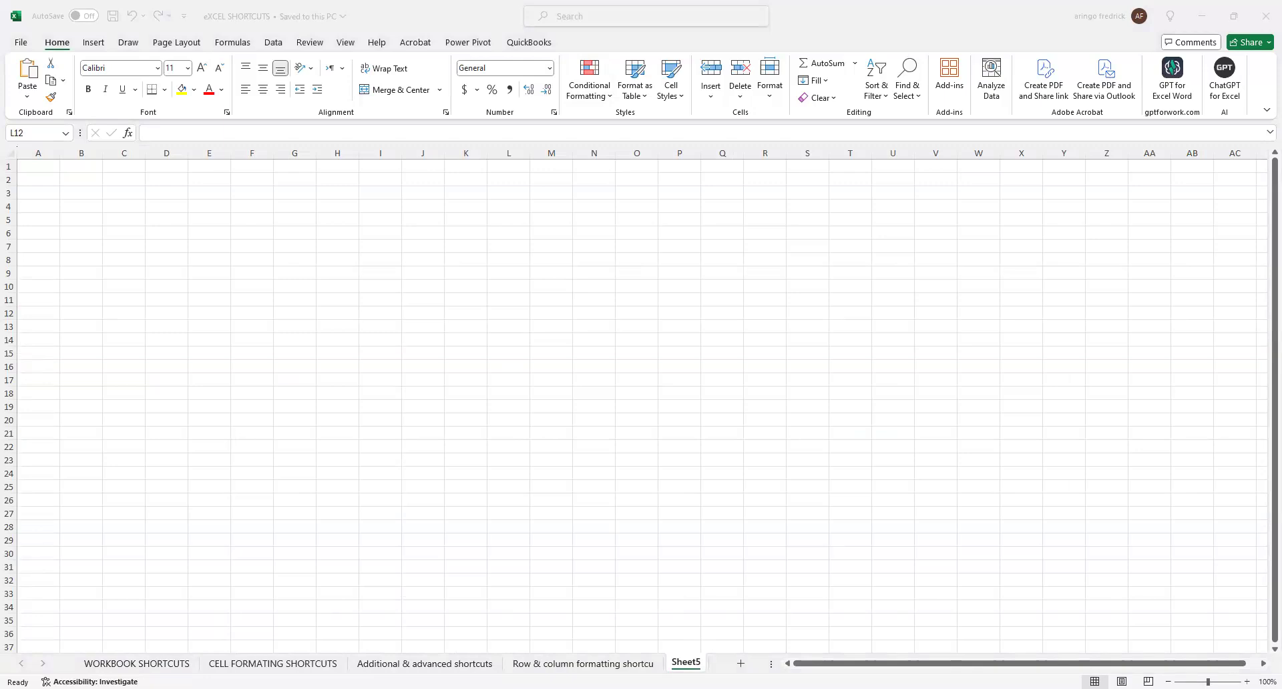
left_click(395, 96)
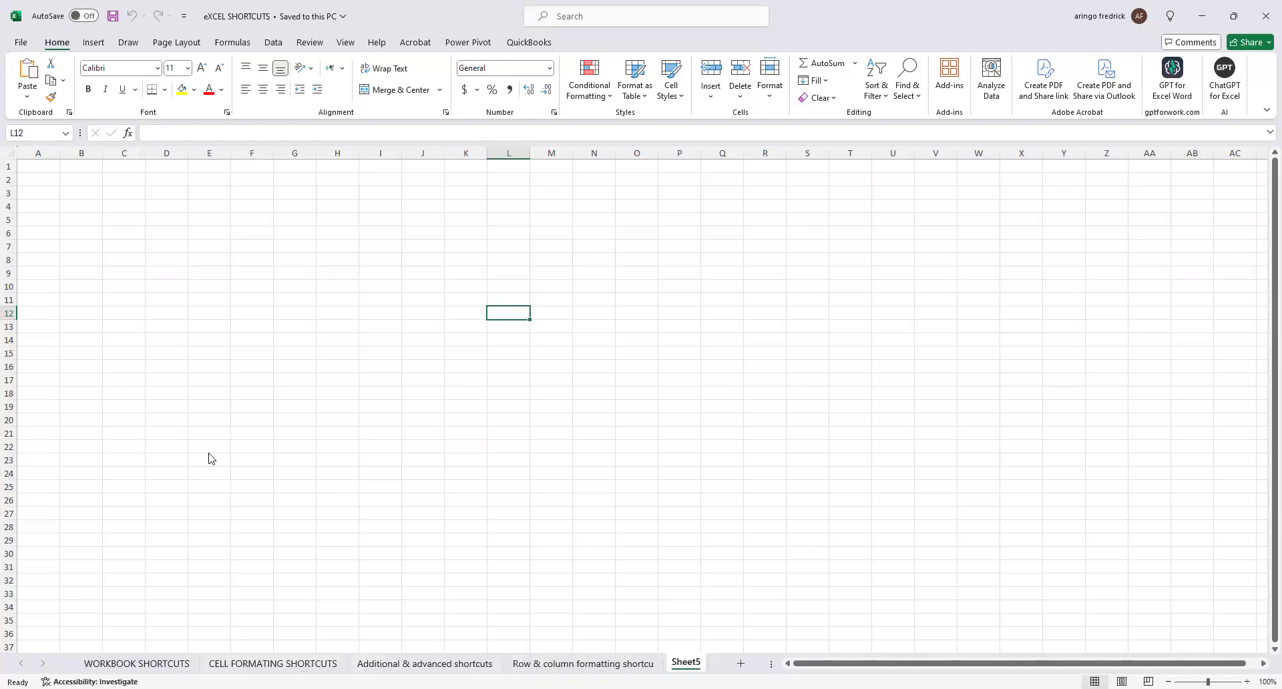
Create another blank workbook and switch between the open windows.
key("ctrl+n")
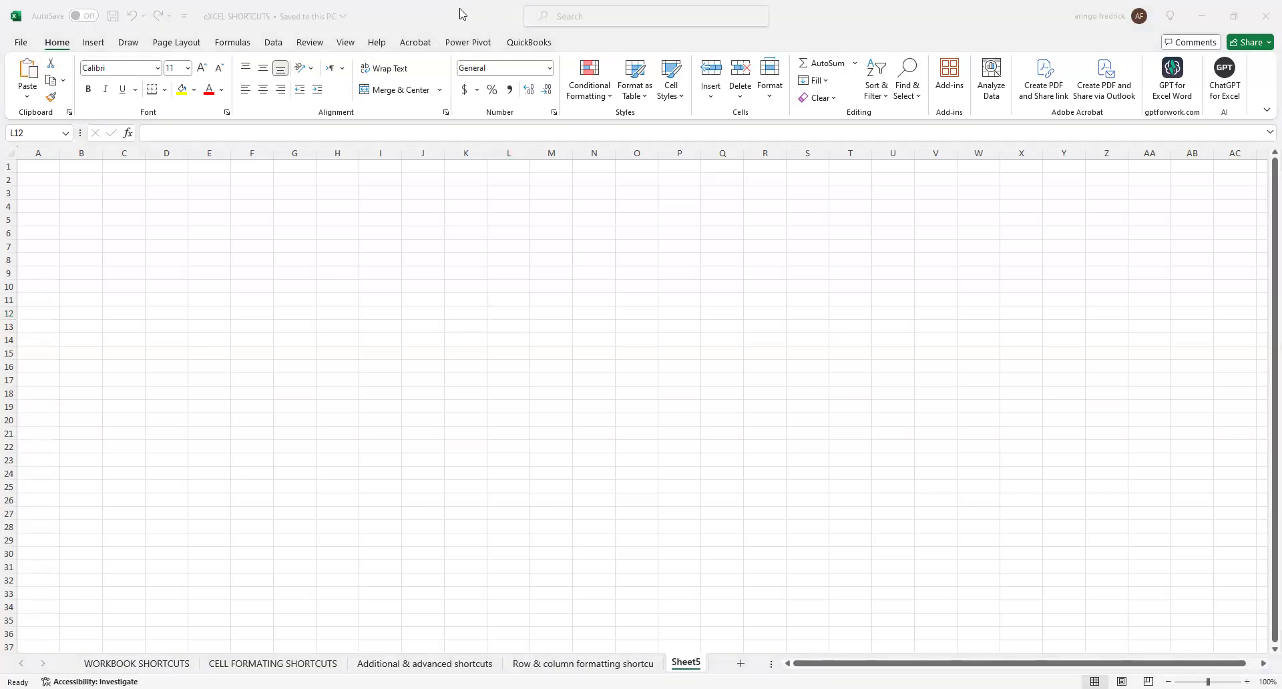
left_click(837, 4)
key("alt+space")
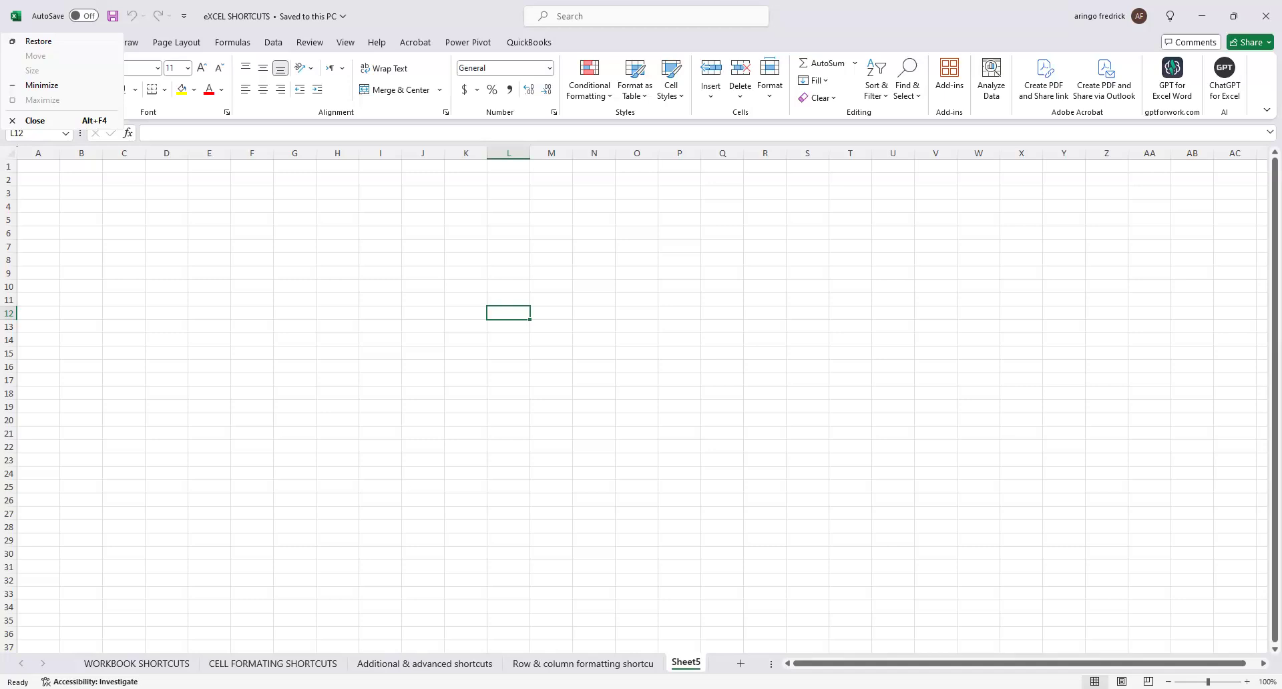
key("alt+Tab")
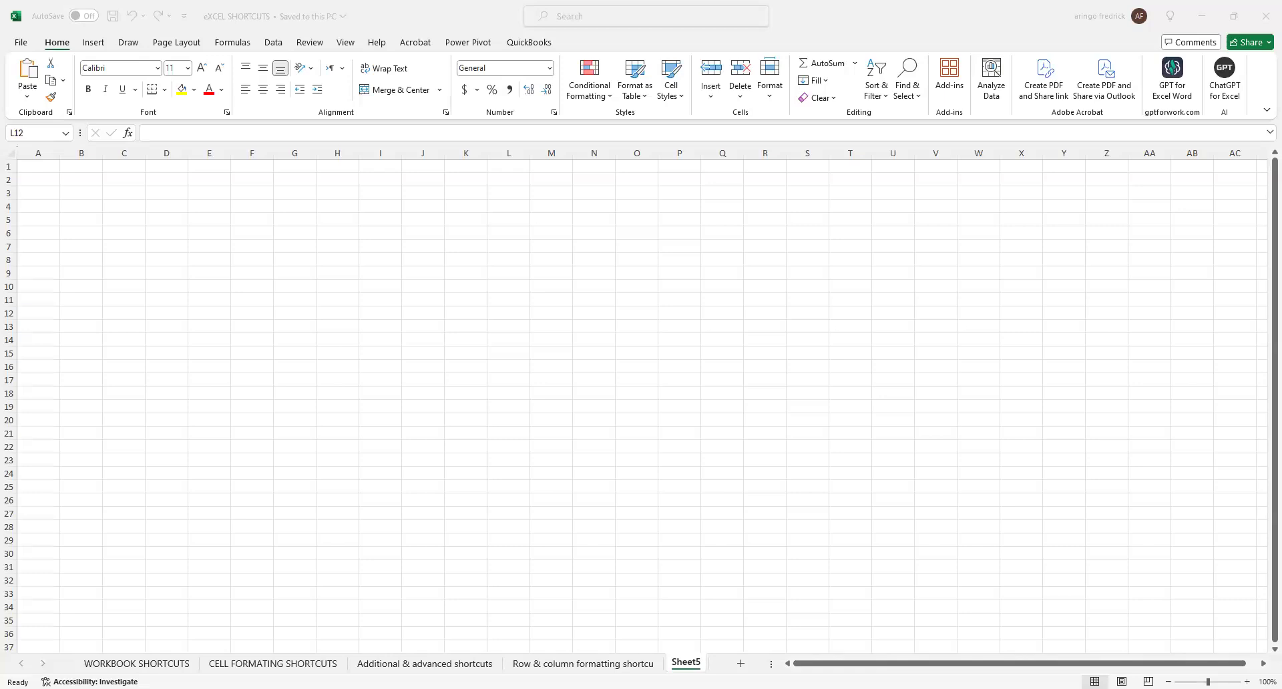
Create one more blank workbook from the eXCEL SHORTCUTS file and view the ribbon display options.
left_click(261, 26)
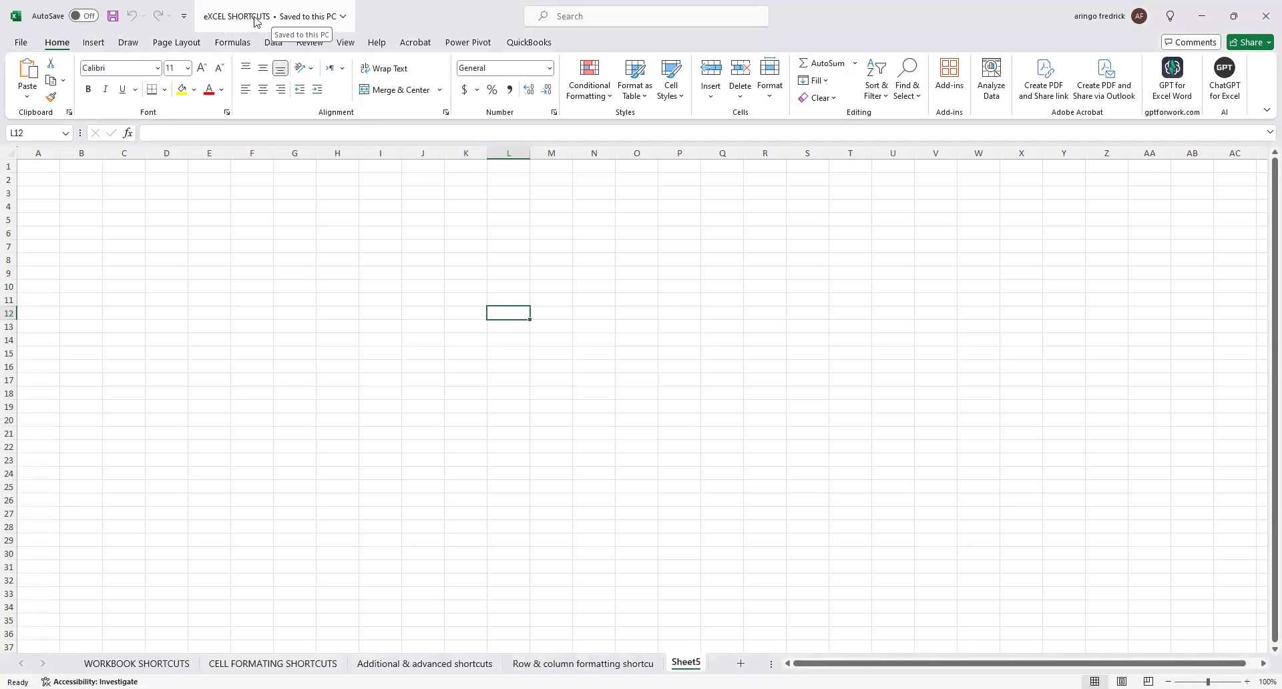
key("ctrl+n")
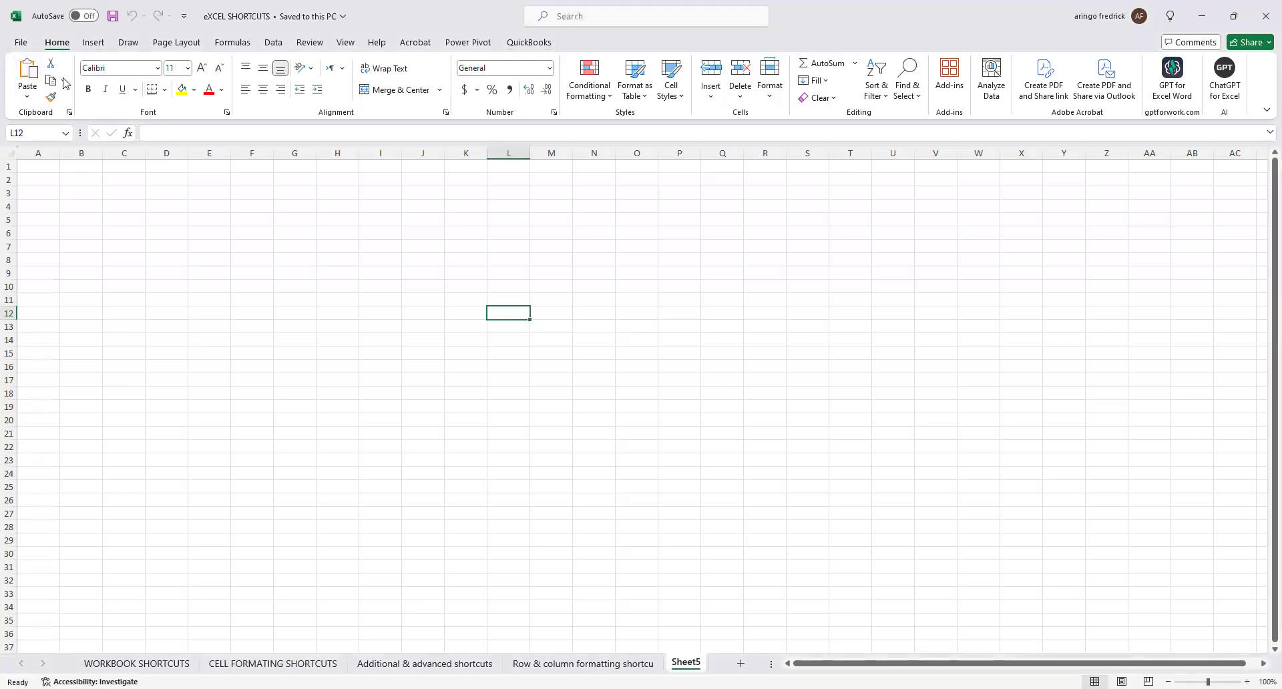
left_click(1265, 110)
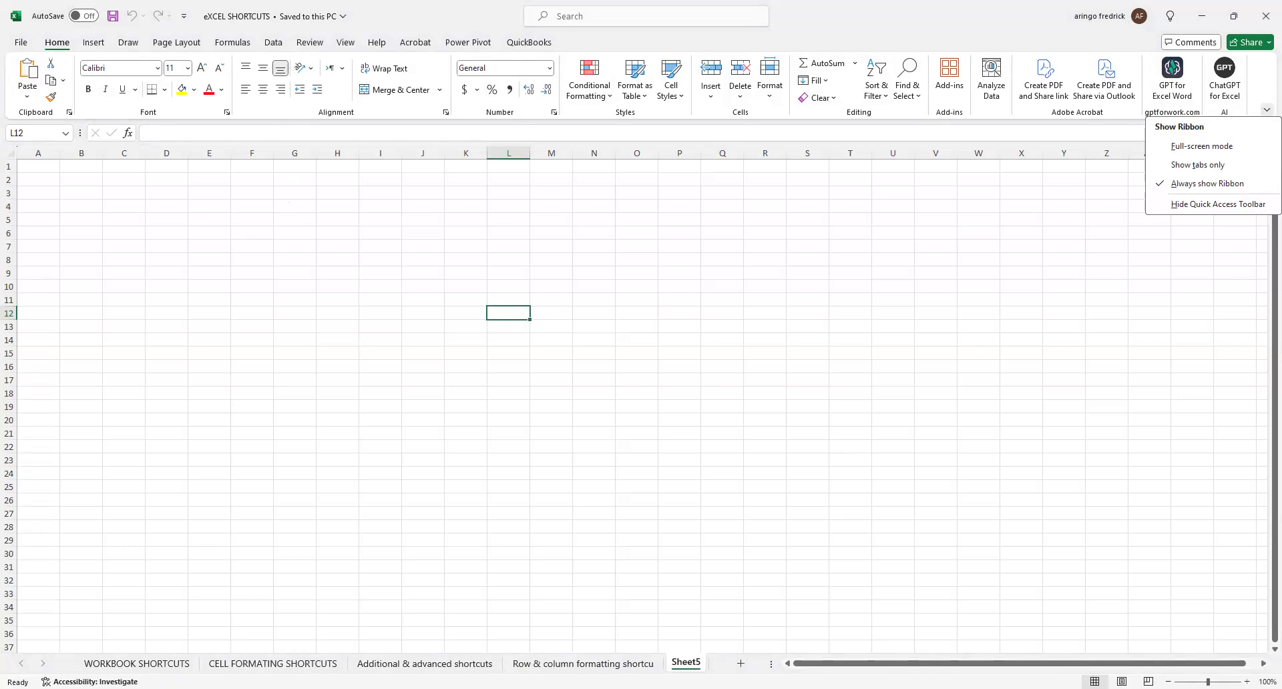
key("alt+Tab")
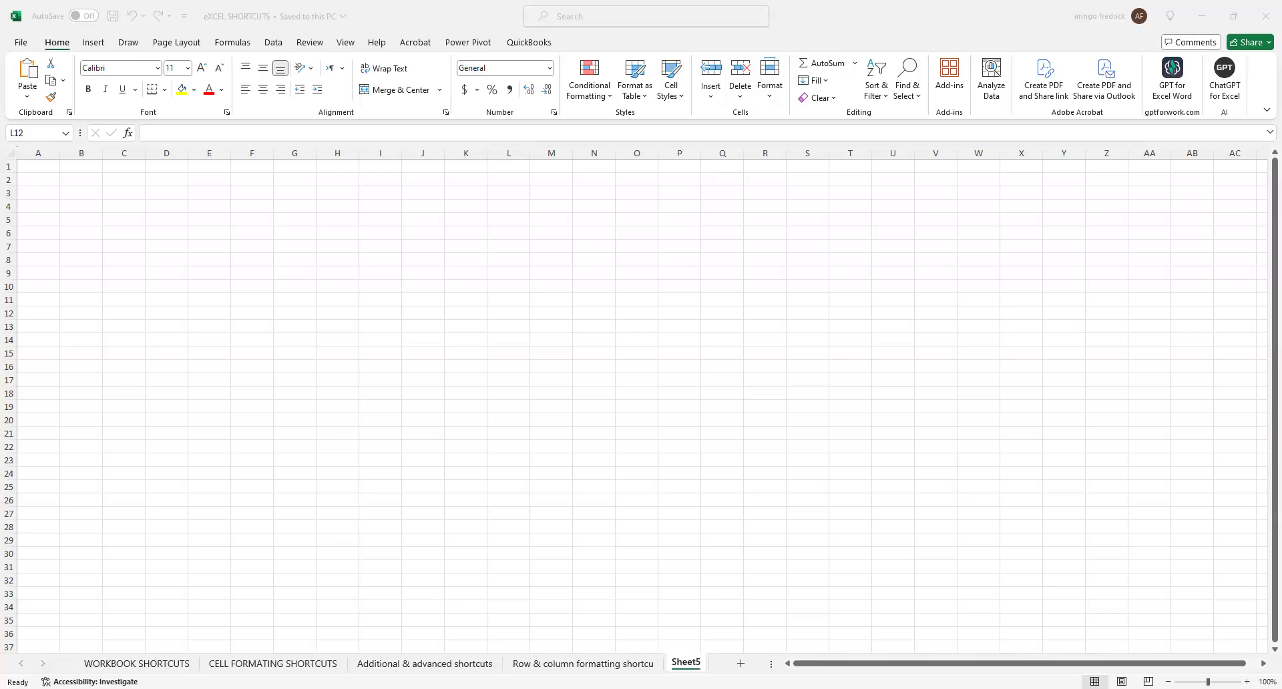
Create a new blank workbook and close it to return to the eXCEL SHORTCUTS workbook.
left_click(23, 43)
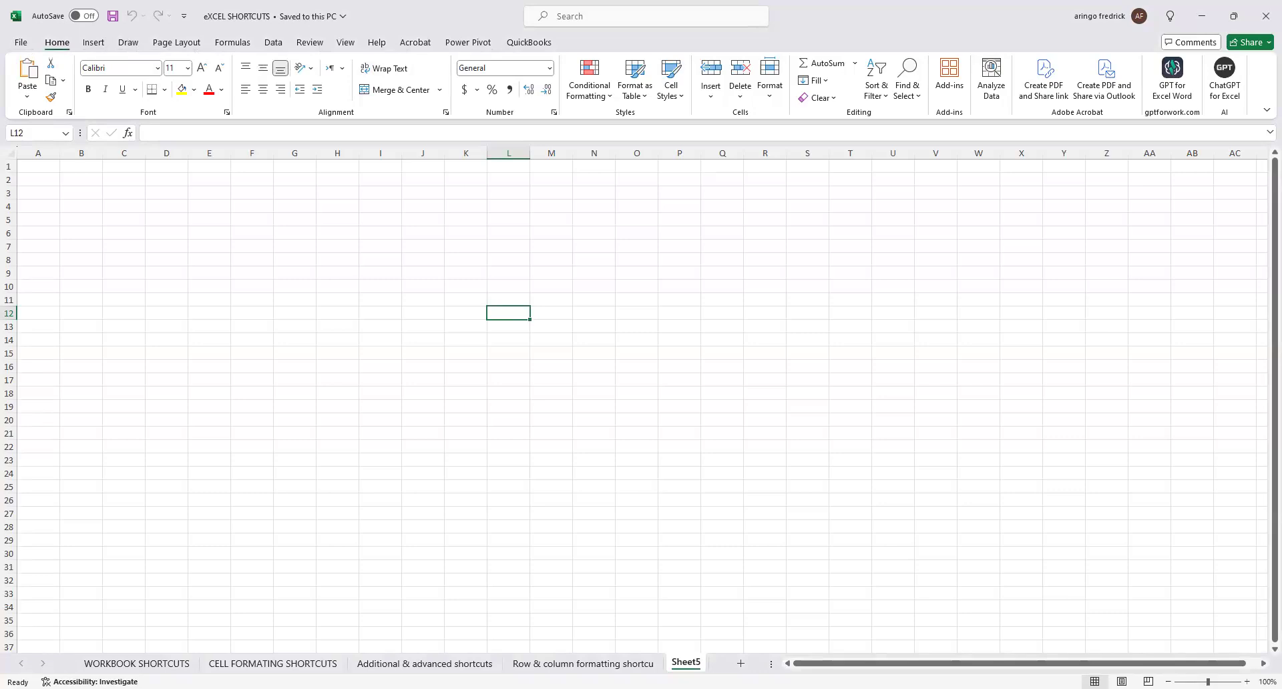
key("ctrl+n")
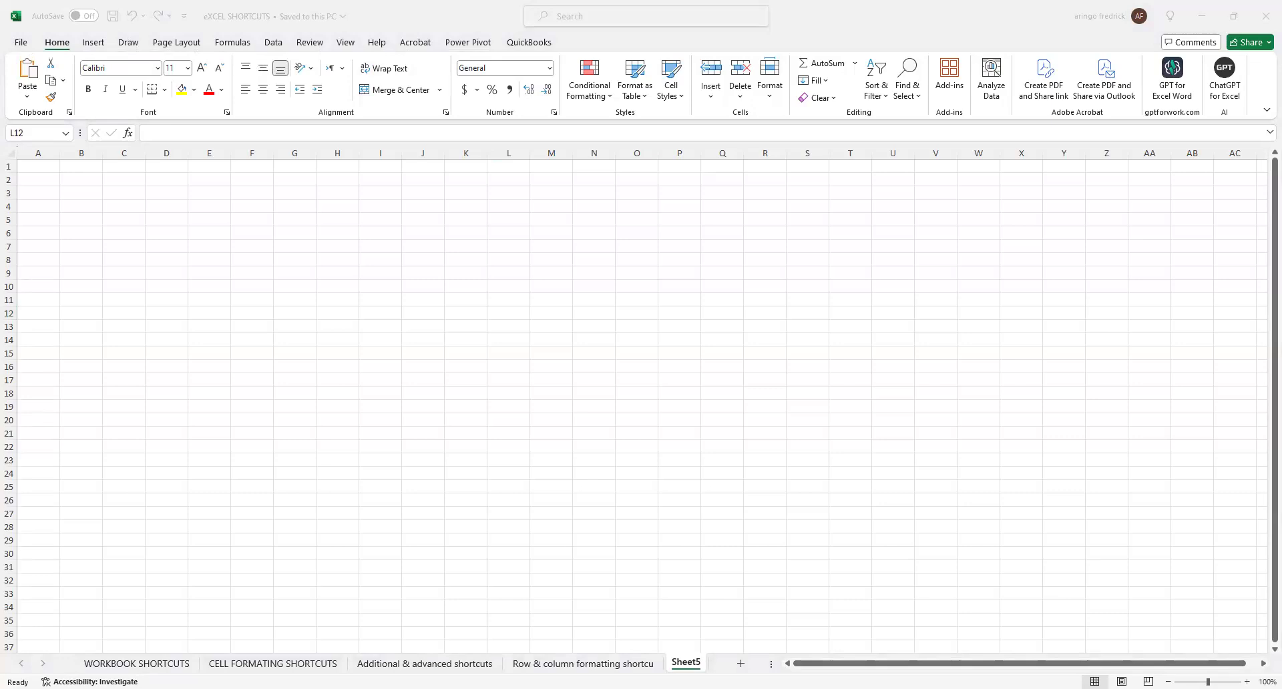
key("ctrl+w")
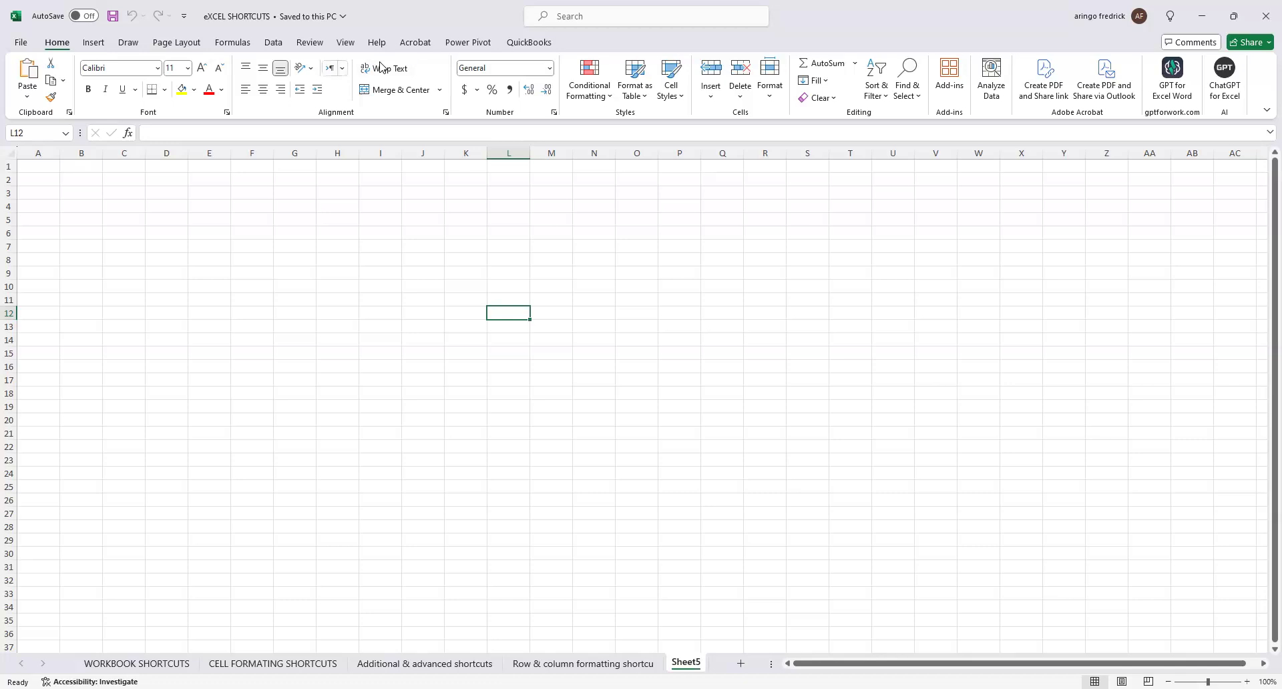
Enter 5555 in cell D5 of Sheet5.
left_click(192, 231)
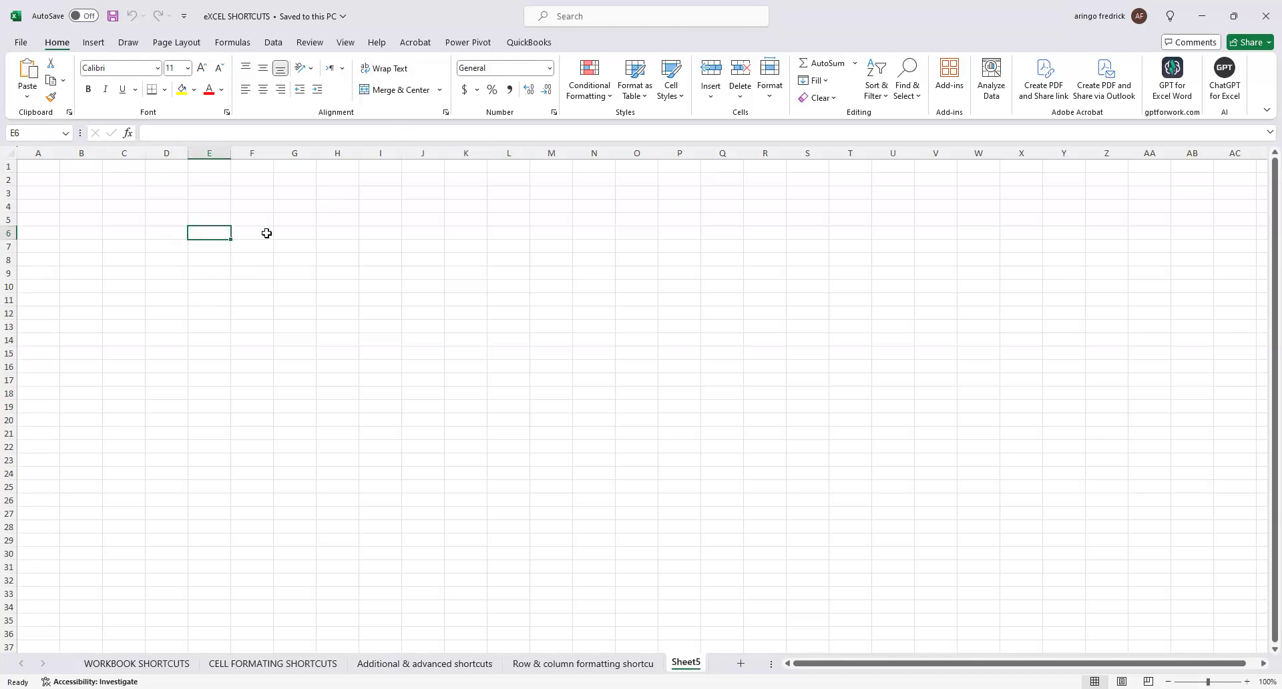
left_click(164, 216)
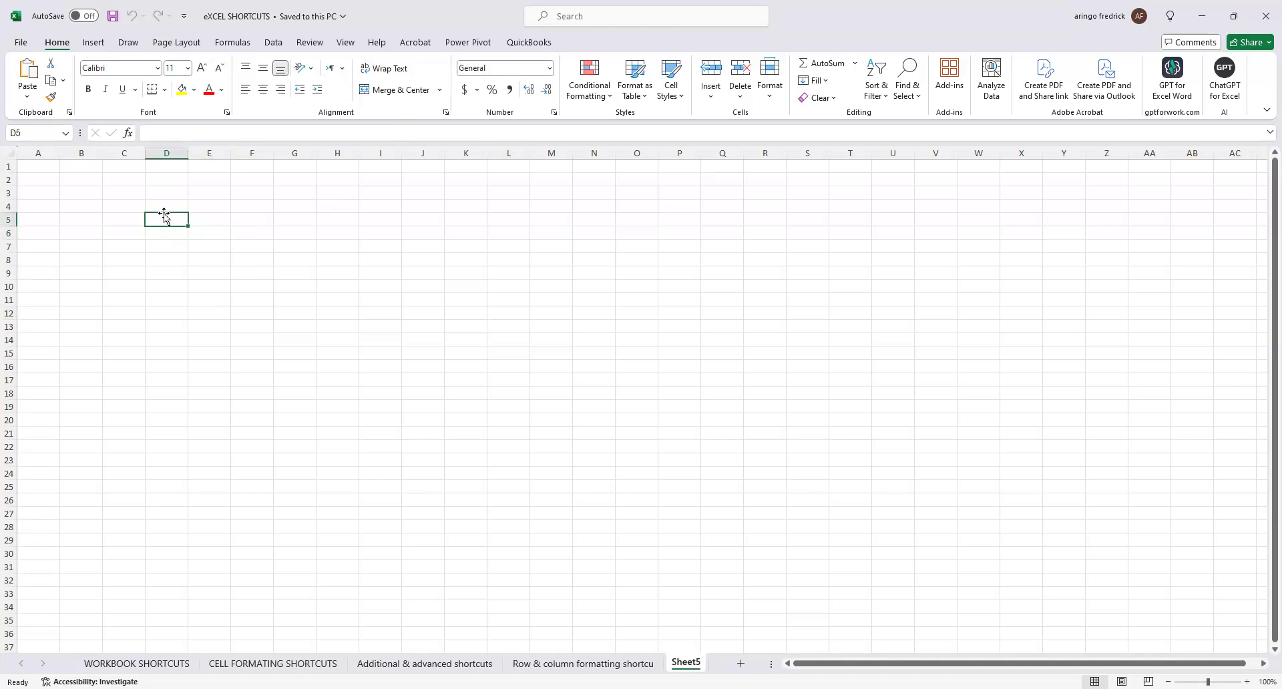
type("5555")
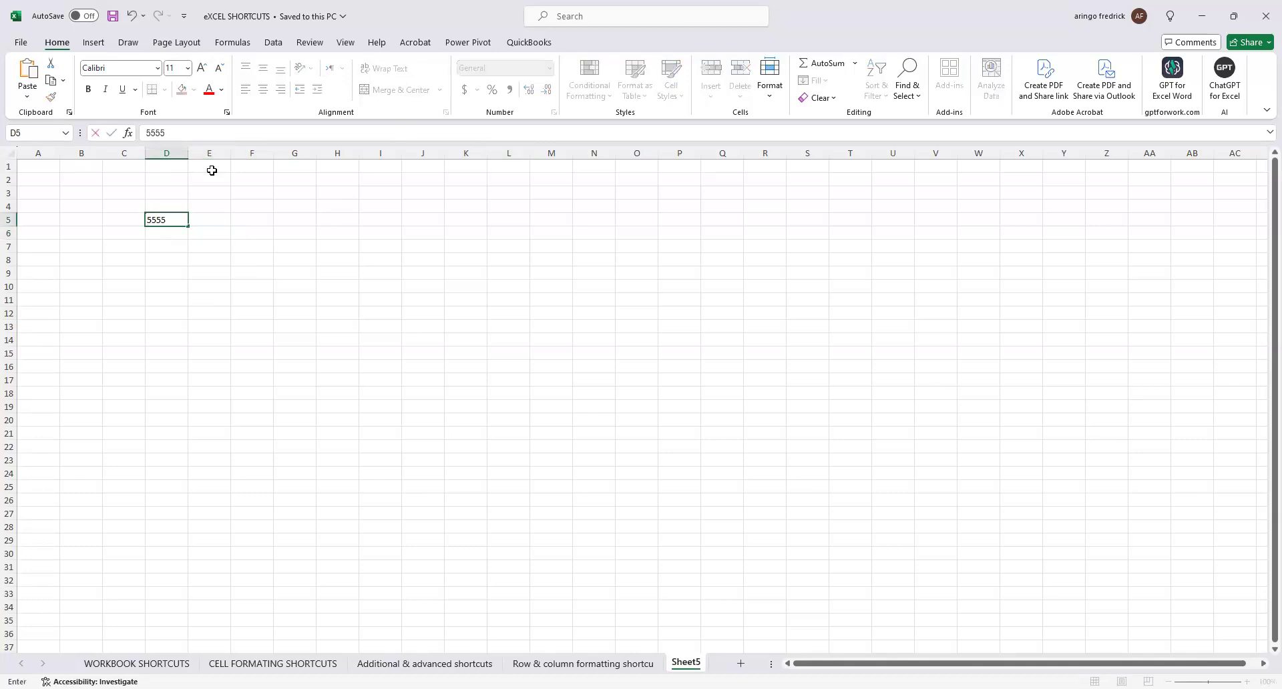
left_click(177, 128)
key("alt+Tab")
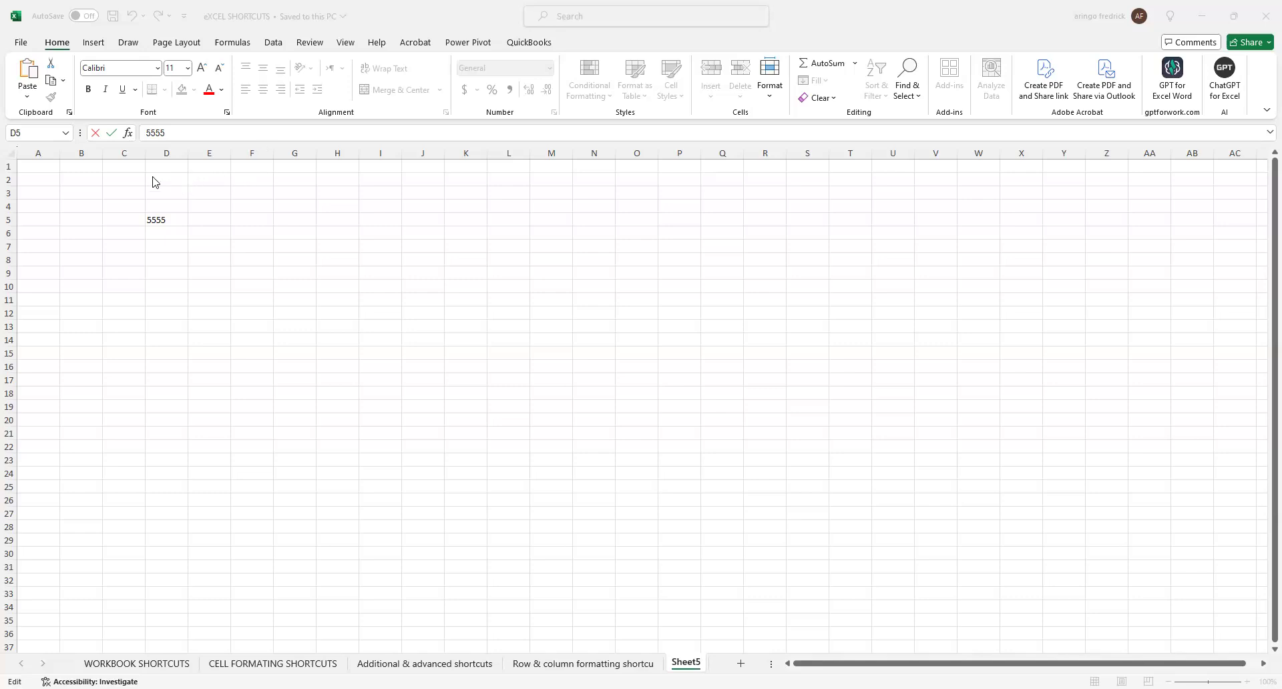
left_click(187, 135)
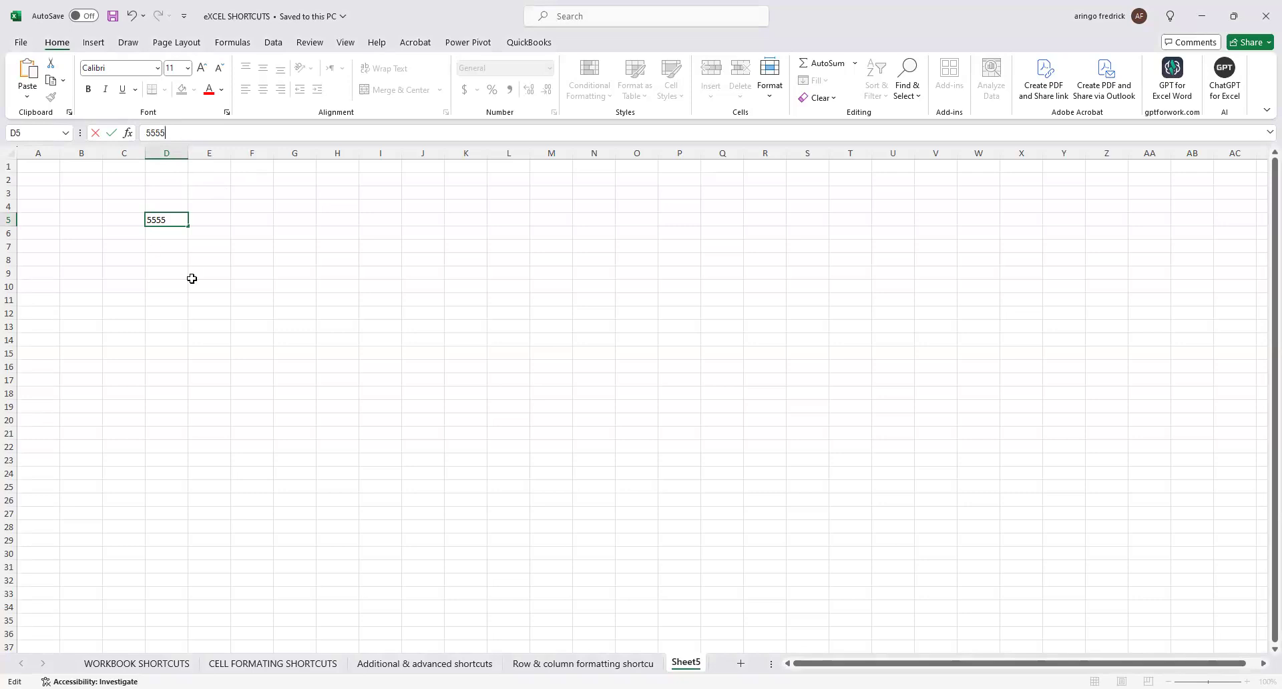
left_click(227, 285)
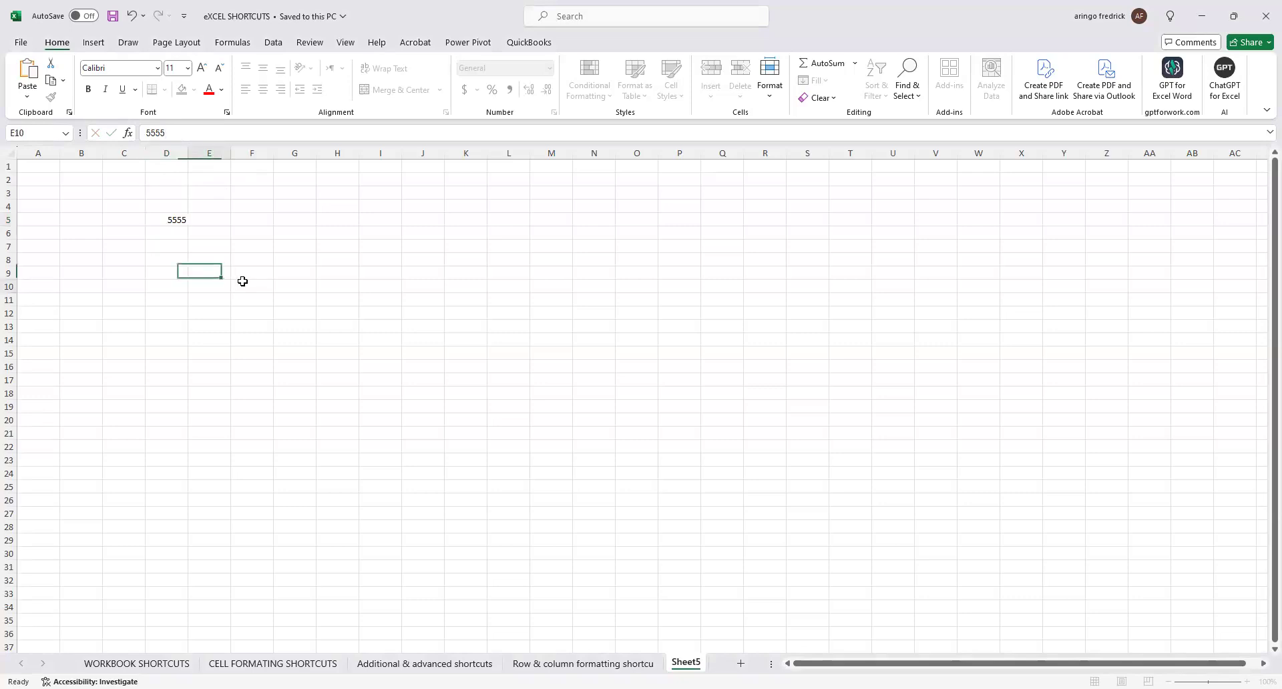
left_click(1159, 552)
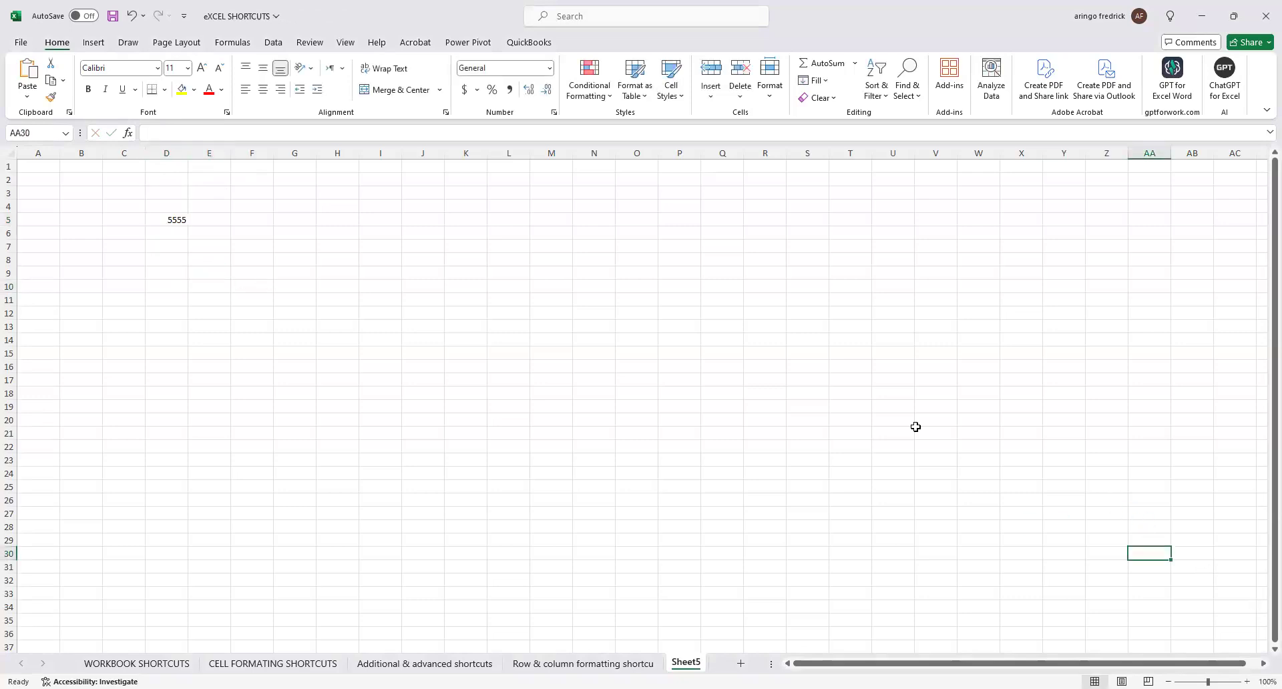
scroll(275, 286, "up", 10)
scroll(324, 334, "down", 3)
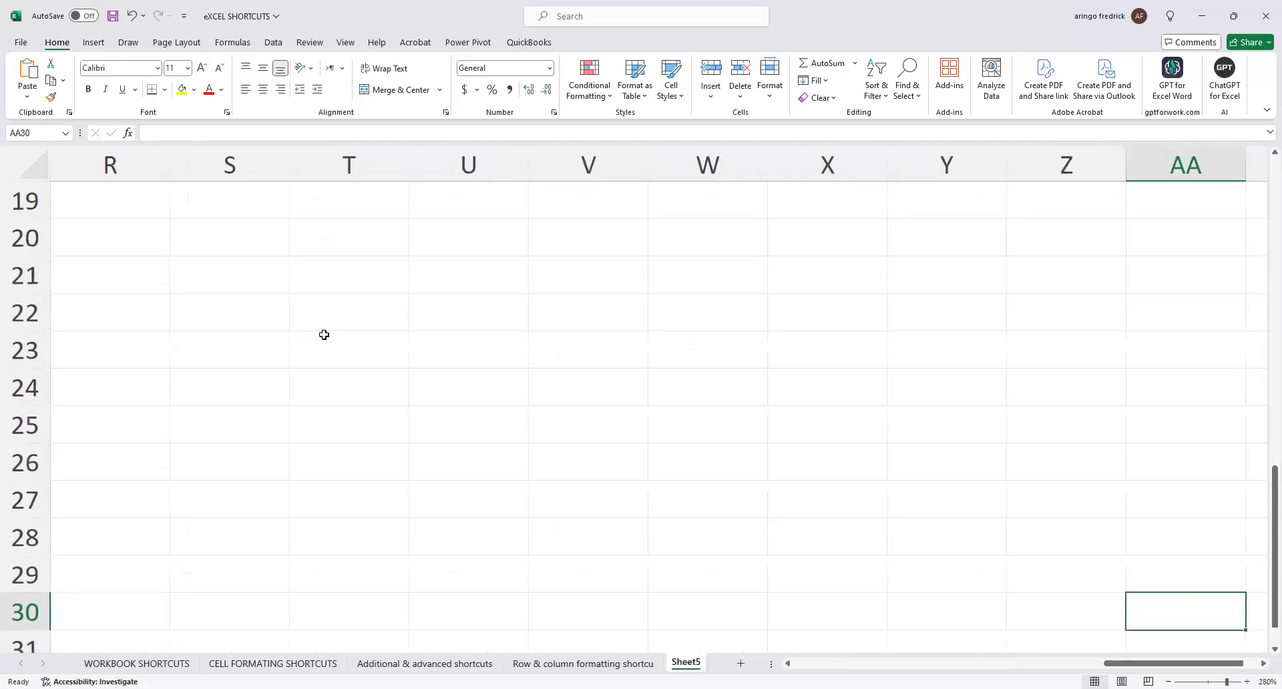
scroll(324, 334, "down", 4)
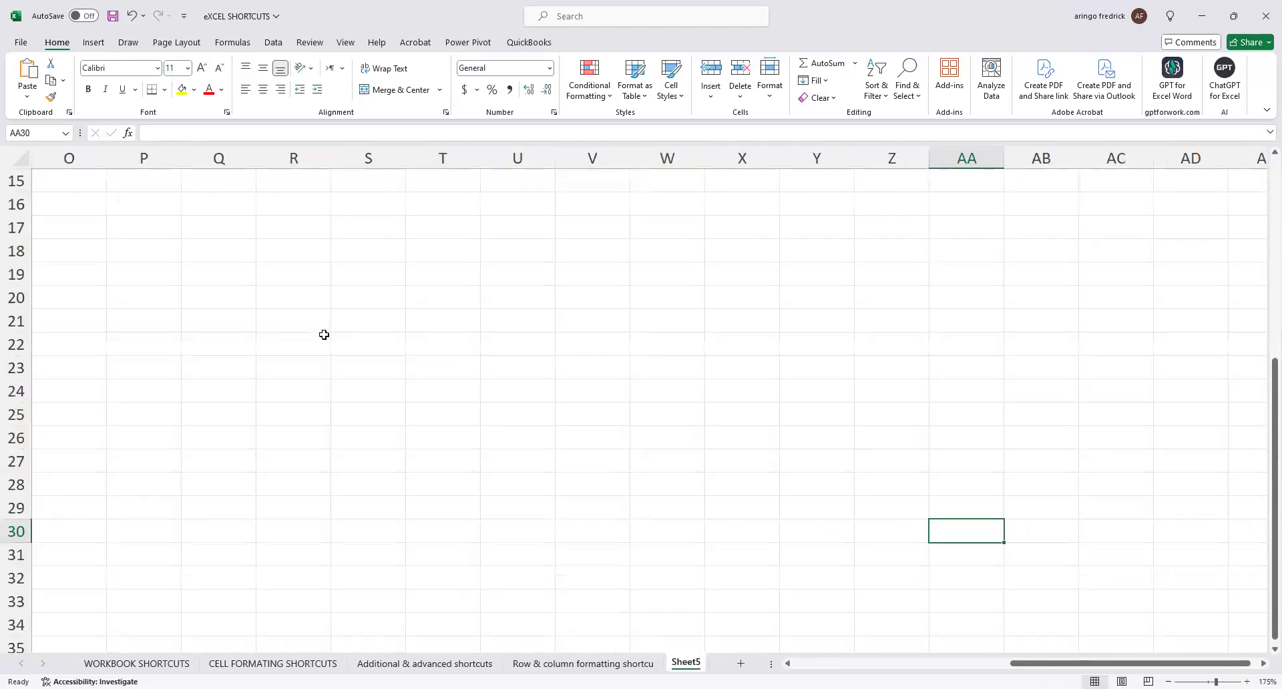
scroll(323, 335, "down", 1)
scroll(324, 334, "down", 1)
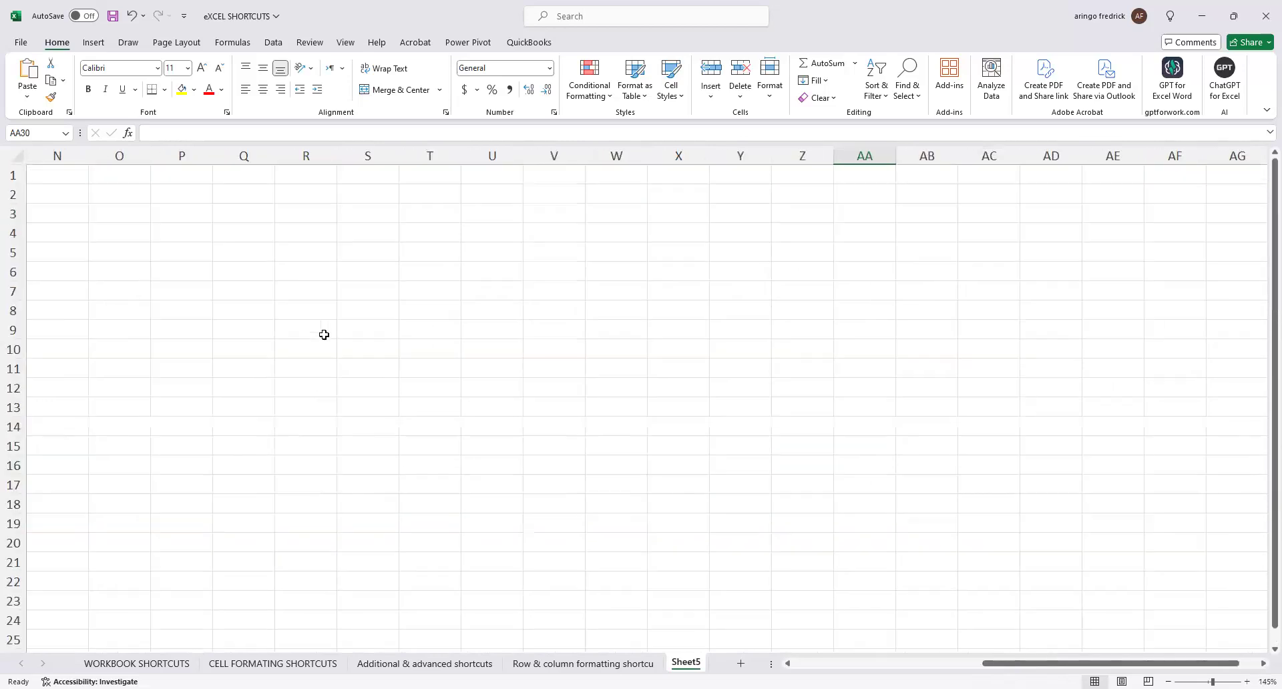
Leave the empty cell AA30 and open the CELL FORMATING SHORTCUTS sheet to view its shortcut list.
left_click(179, 137)
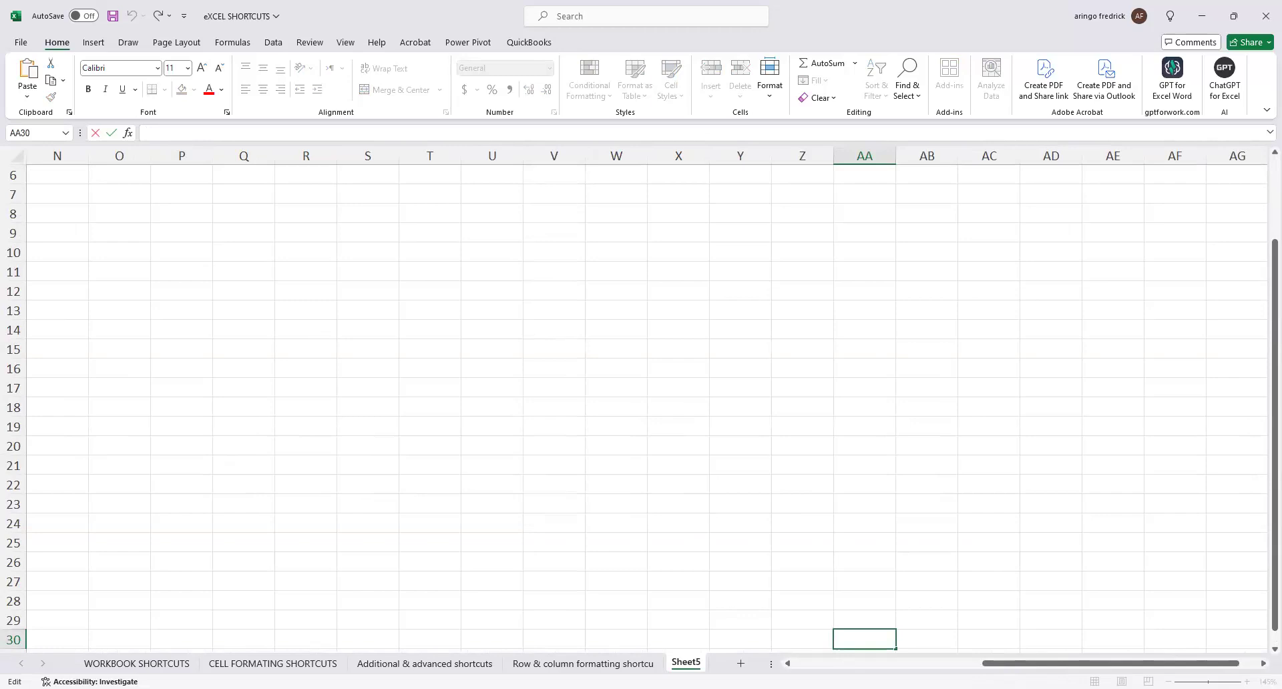
key("alt+Tab")
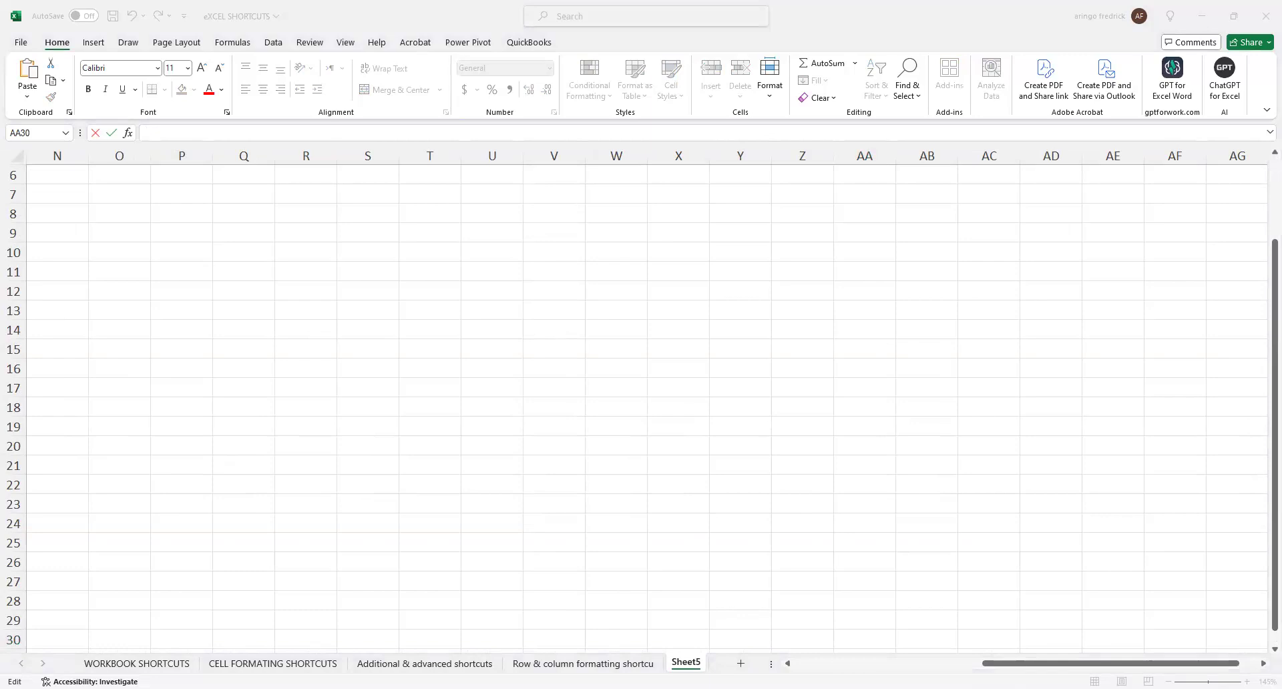
left_click(137, 664)
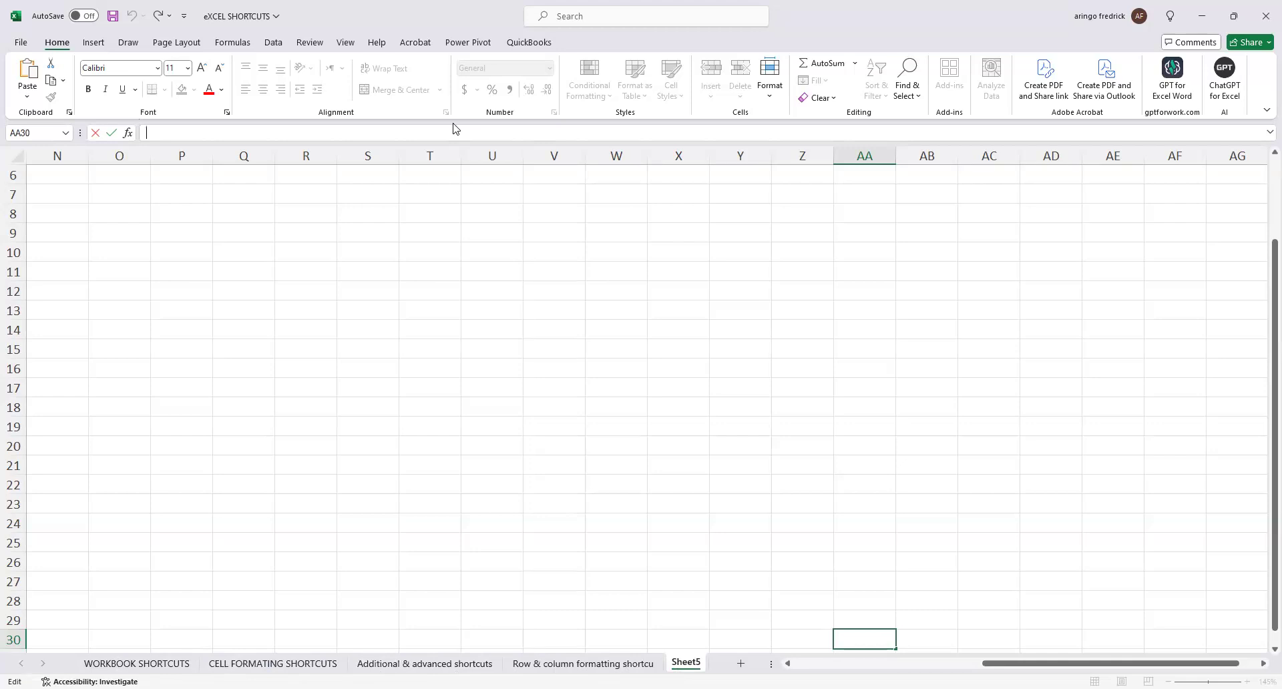
left_click(99, 688)
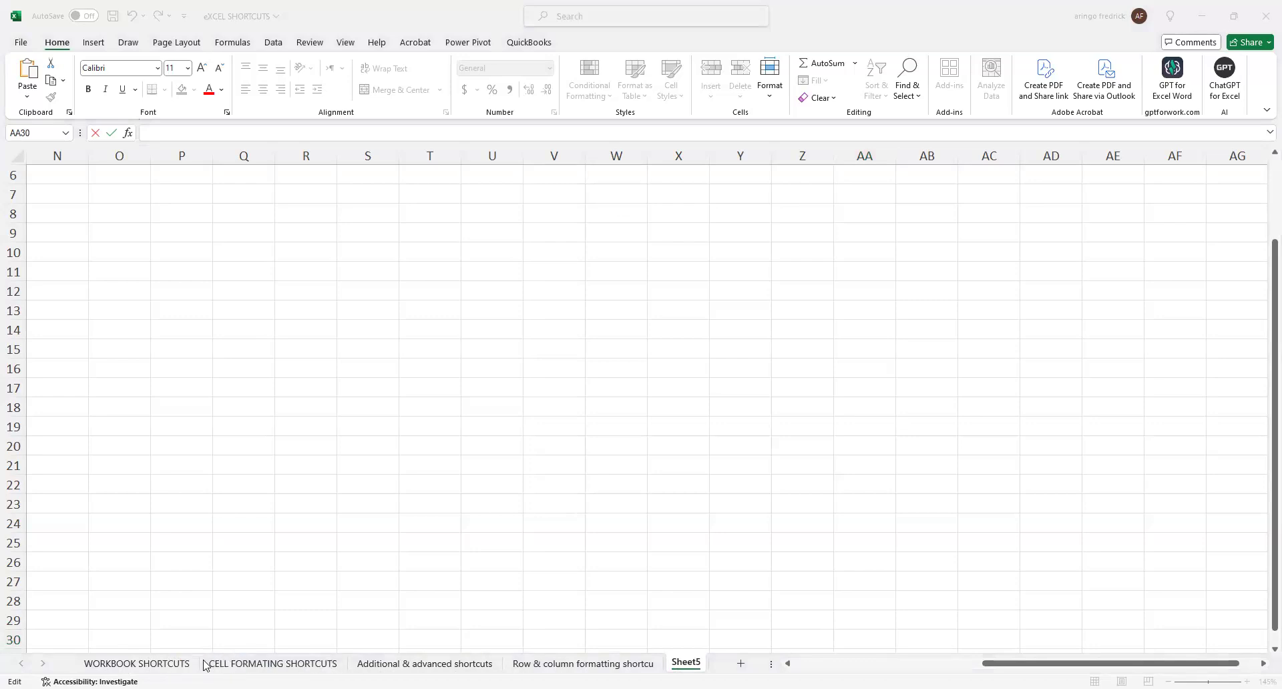
left_click(143, 661)
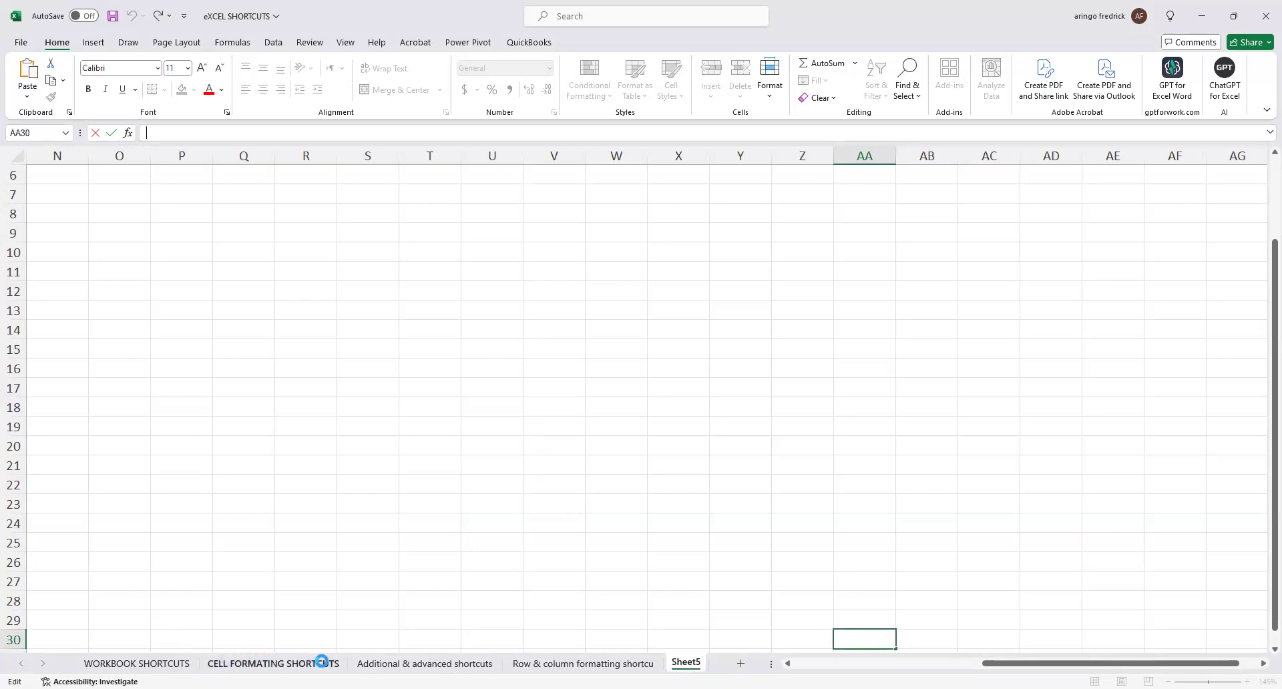
left_click(294, 663)
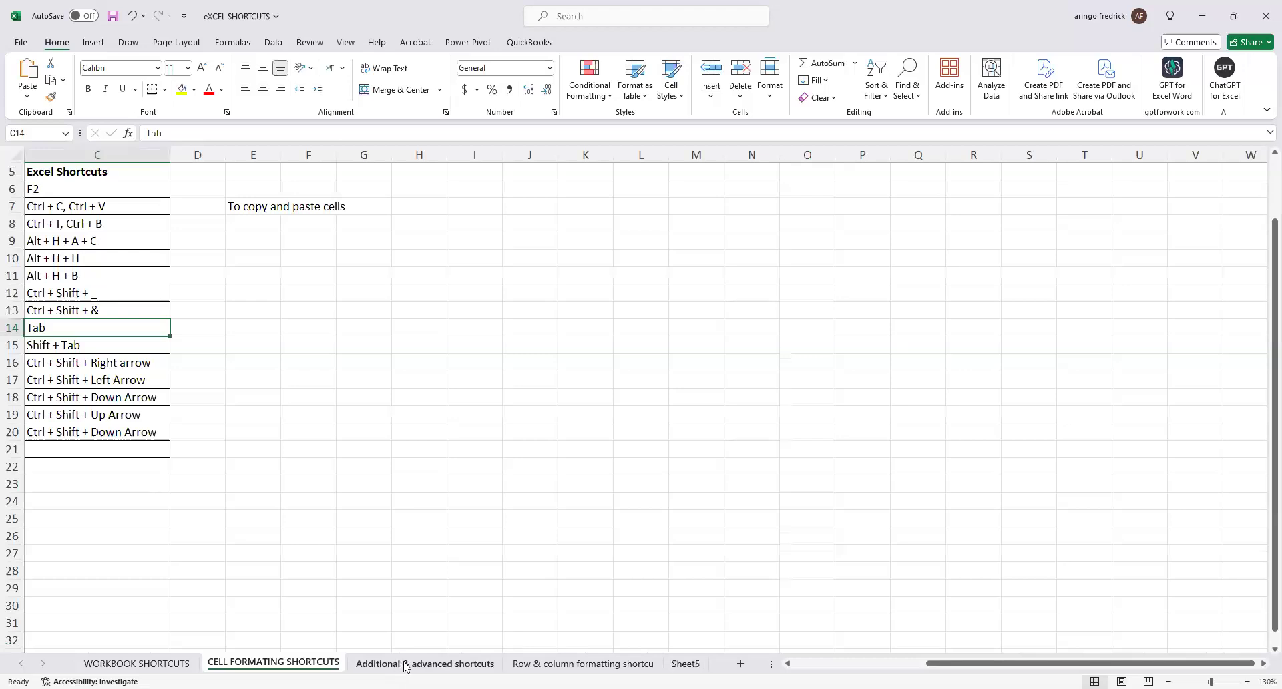
View the Additional & advanced shortcuts and Row & column formatting sheets, and return to the WORKBOOK SHORTCUTS sheet.
left_click(400, 663)
left_click(590, 663)
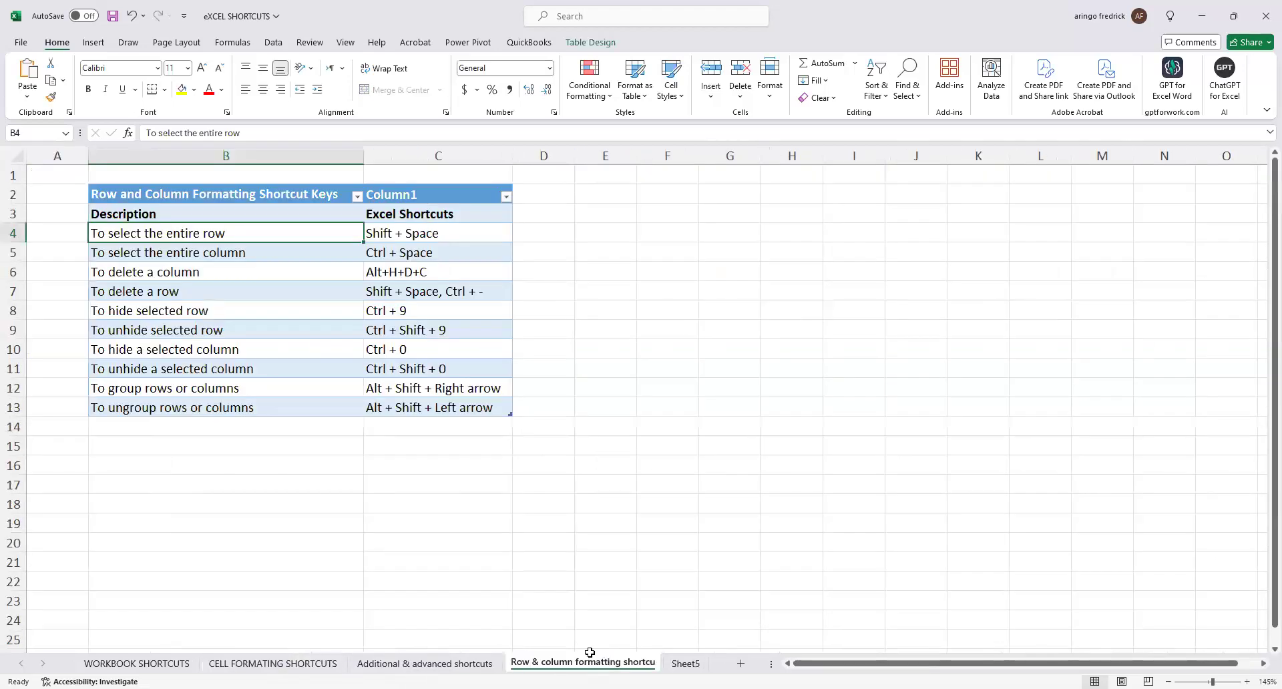
left_click(175, 663)
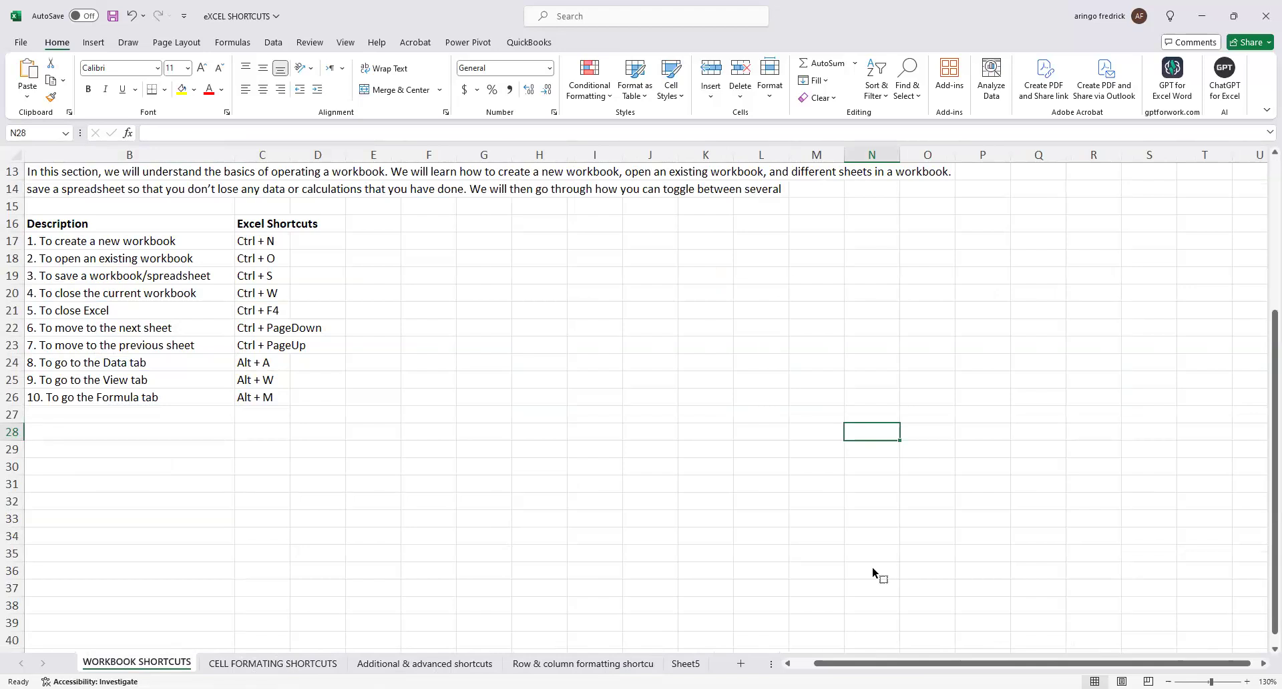
key("ctrl+n")
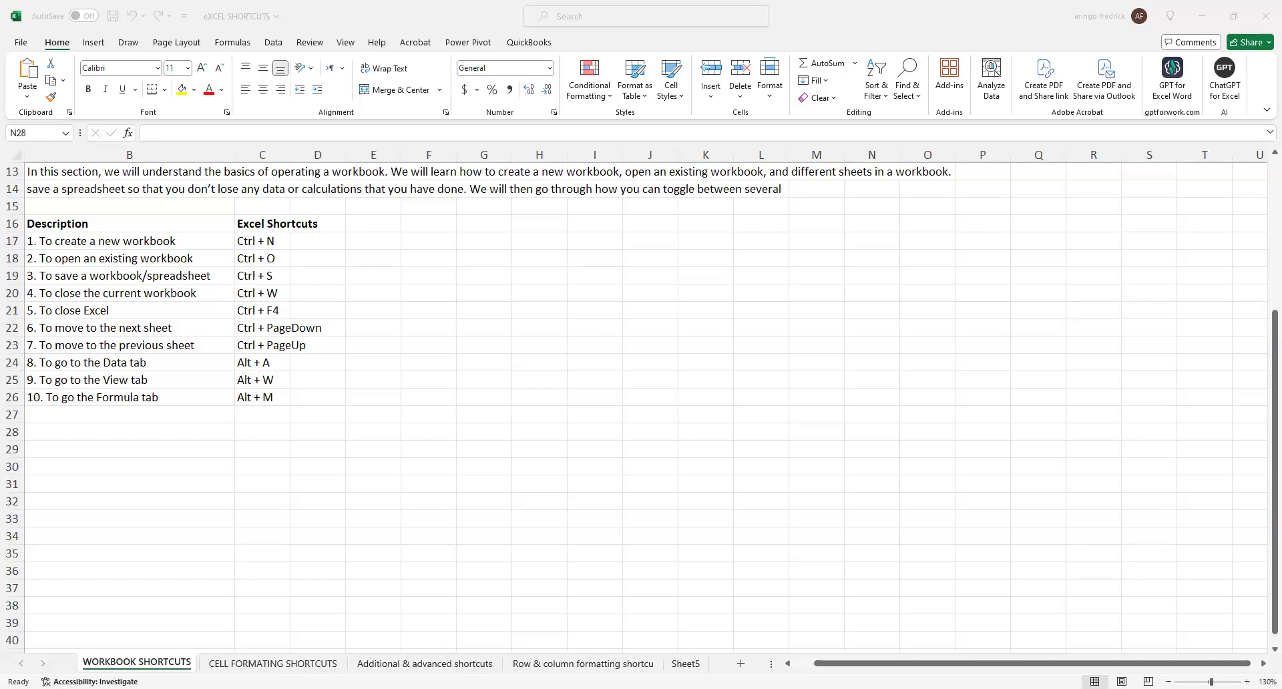
Demonstrate moving to the next and previous sheets, ending on the WORKBOOK SHORTCUTS sheet.
key("ctrl+Page_Down")
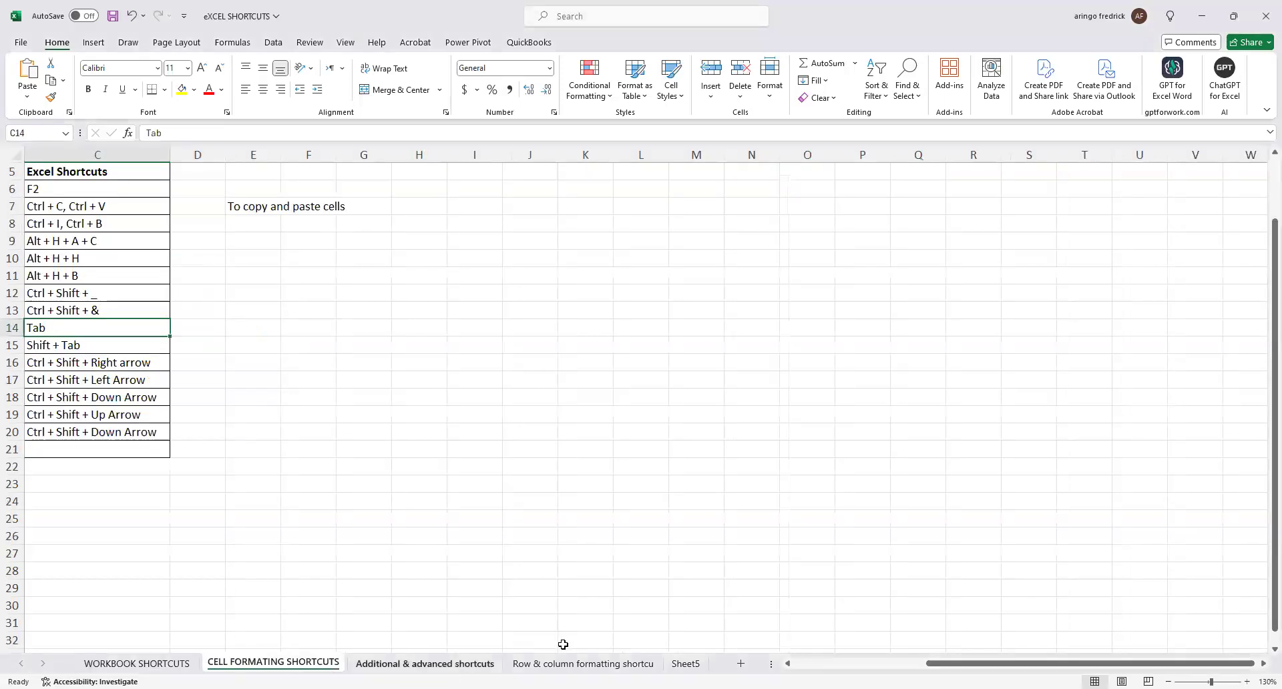
key("ctrl+Page_Down")
key("ctrl+Page_Up")
key("ctrl+Page_Up")
key("ctrl+Page_Down")
key("ctrl+Page_Up")
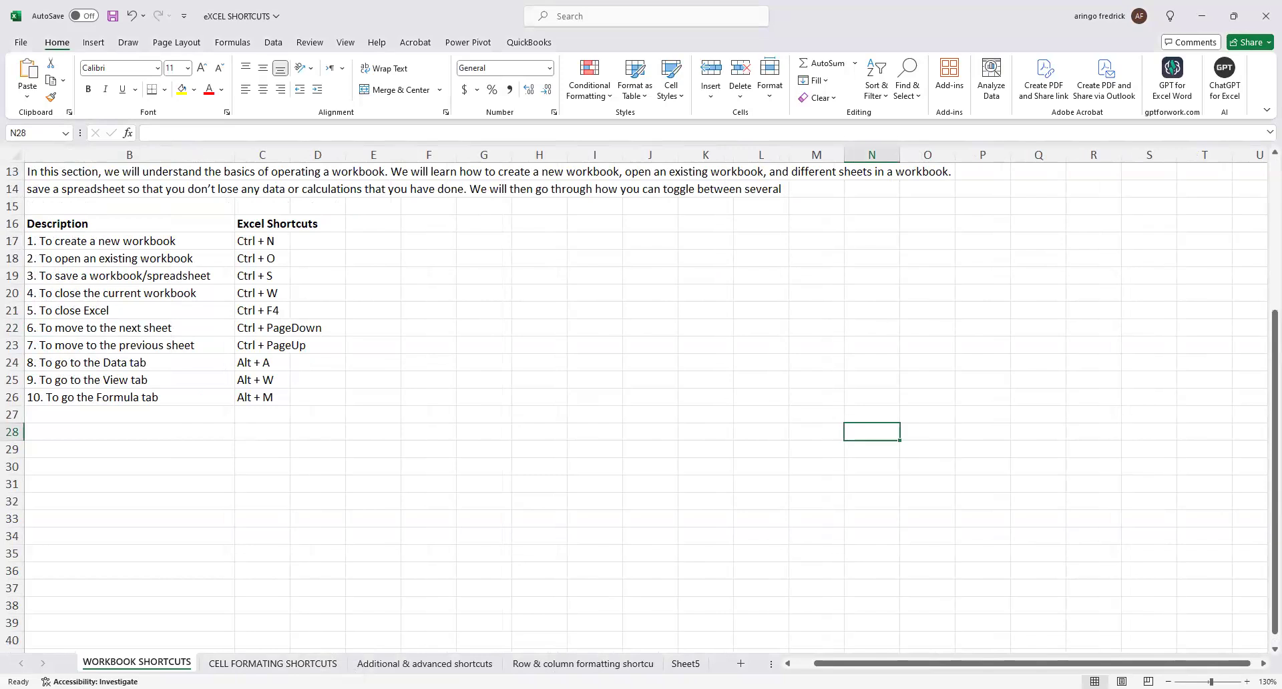
key("ctrl+n")
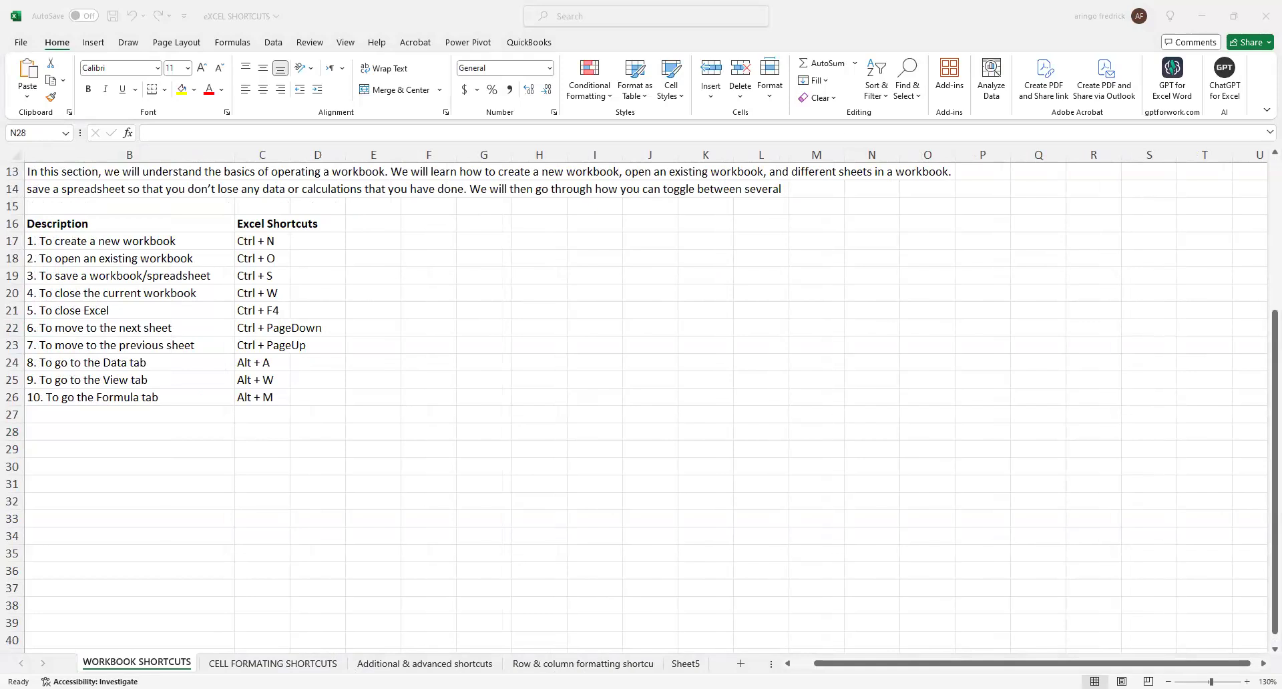
left_click(906, 561)
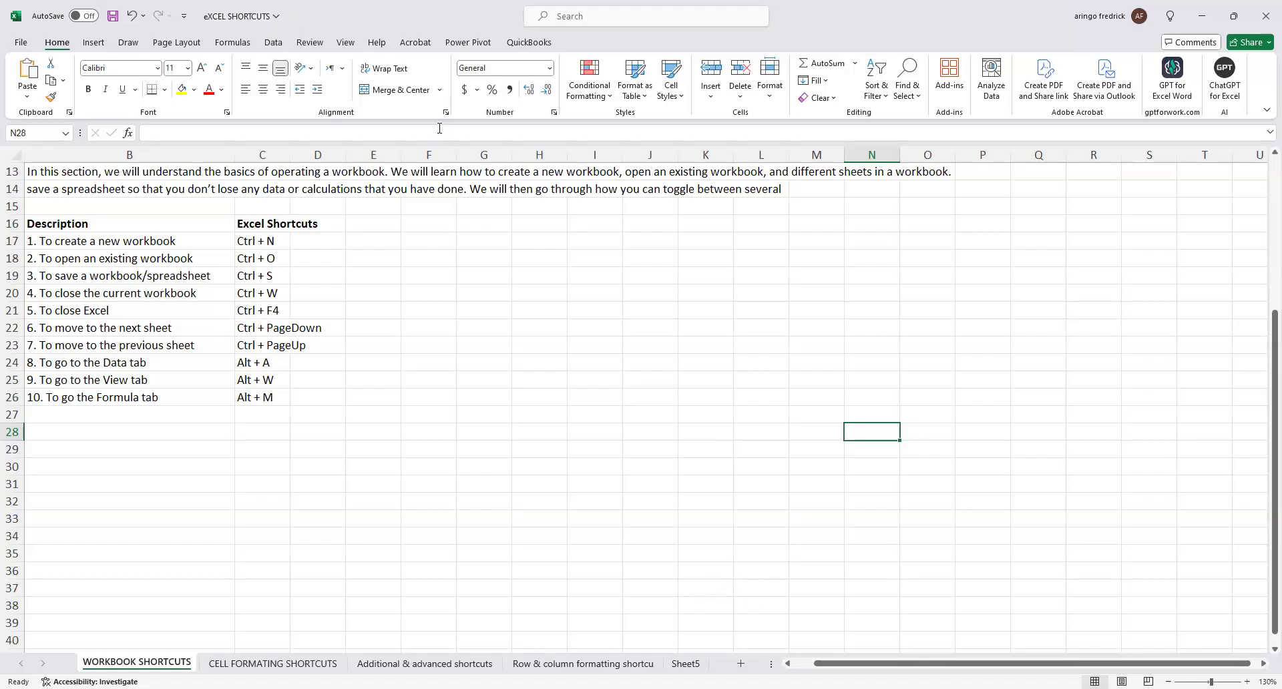
key("ctrl+n")
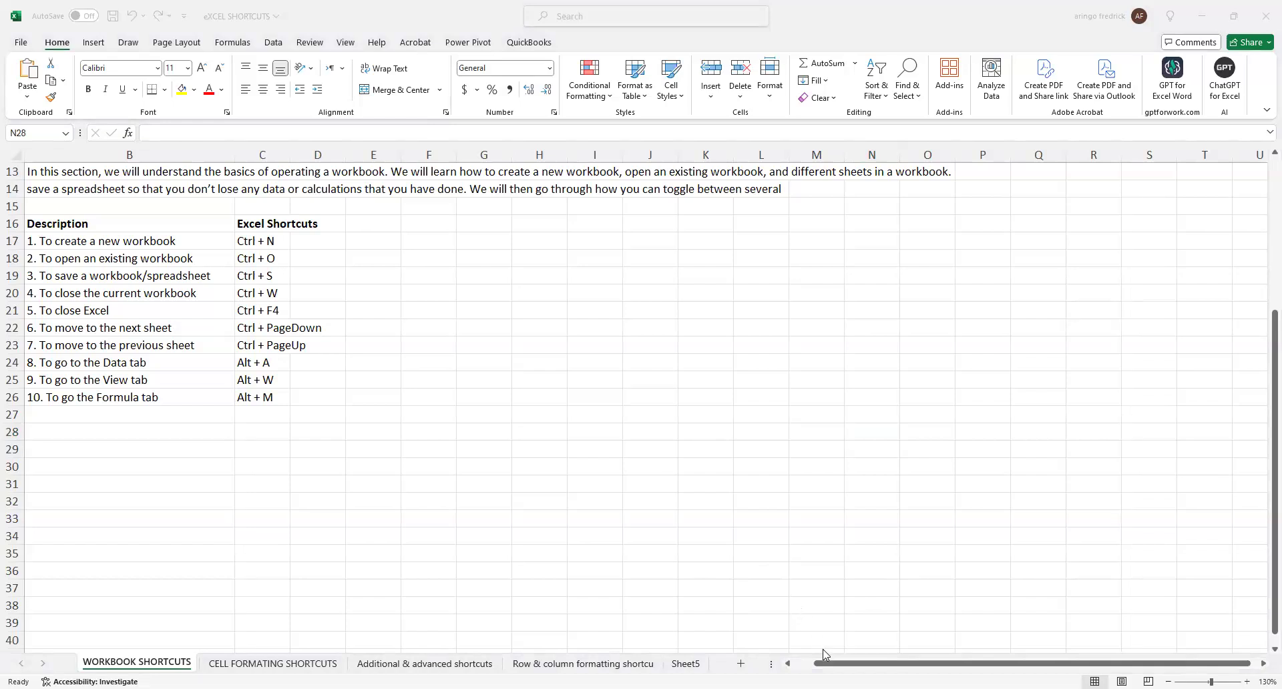
left_click(826, 667)
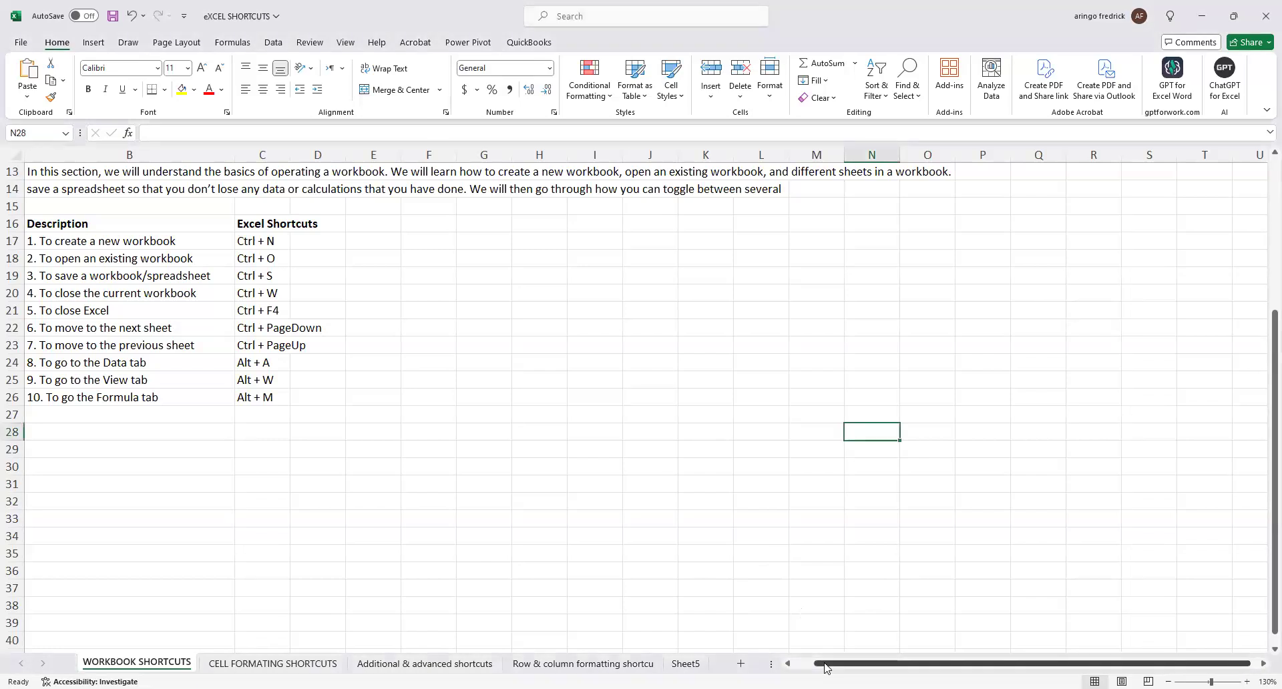
mouse_move(825, 667)
left_mouse_down()
mouse_move(806, 668)
mouse_move(833, 667)
left_mouse_up()
mouse_move(1263, 419)
left_mouse_down()
mouse_move(1264, 243)
mouse_move(1263, 463)
mouse_move(1264, 249)
mouse_move(1263, 444)
mouse_move(1263, 261)
mouse_move(1264, 409)
left_mouse_up()
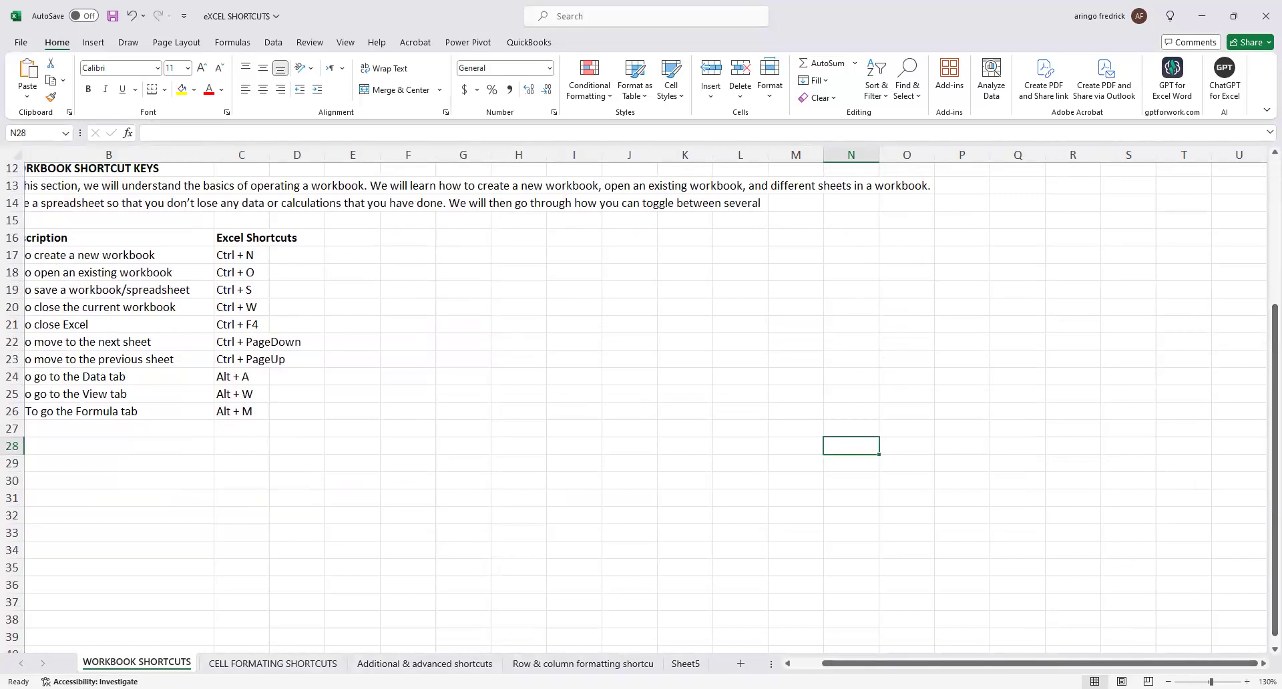
key("ctrl+n")
Hide the Quick Access Toolbar and show it again.
left_click(1265, 113)
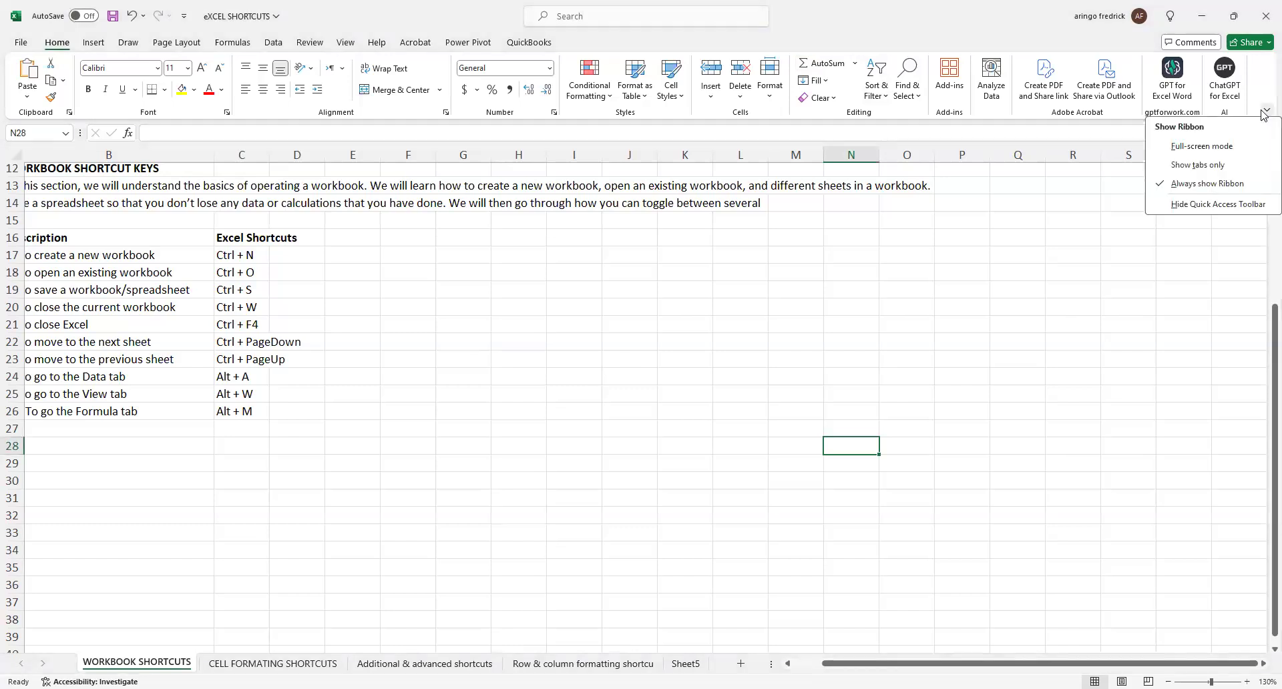
left_click(1203, 206)
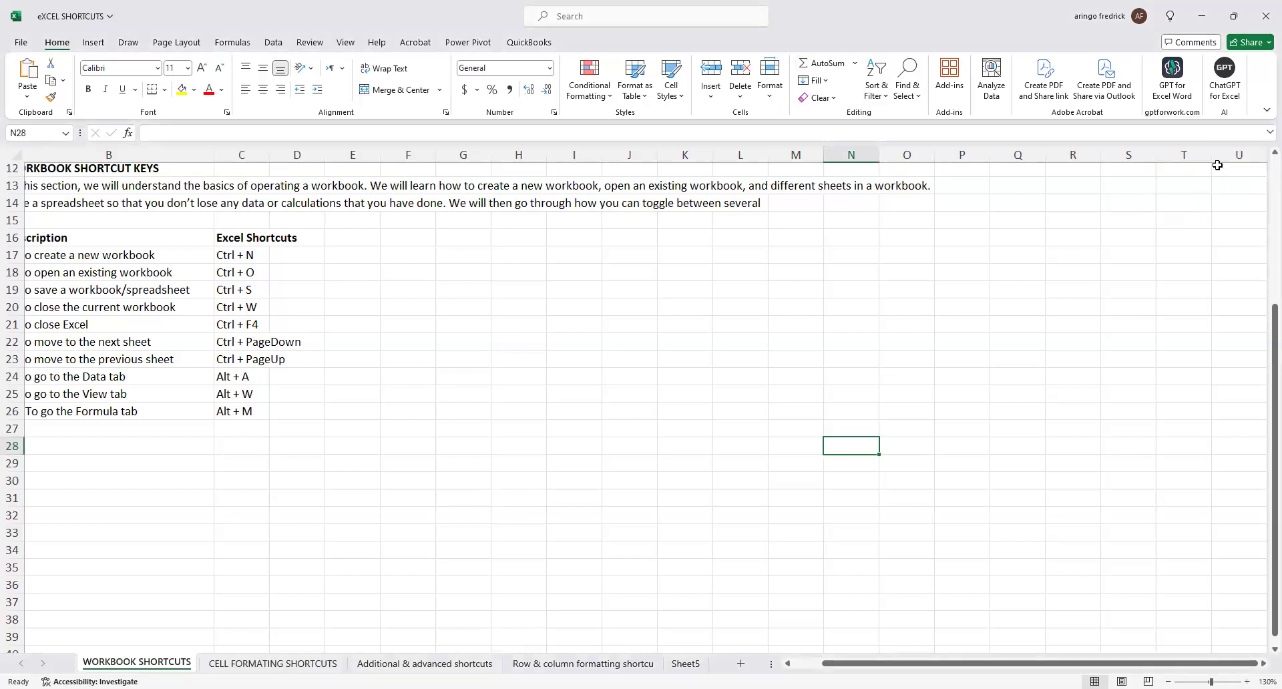
left_click(1265, 112)
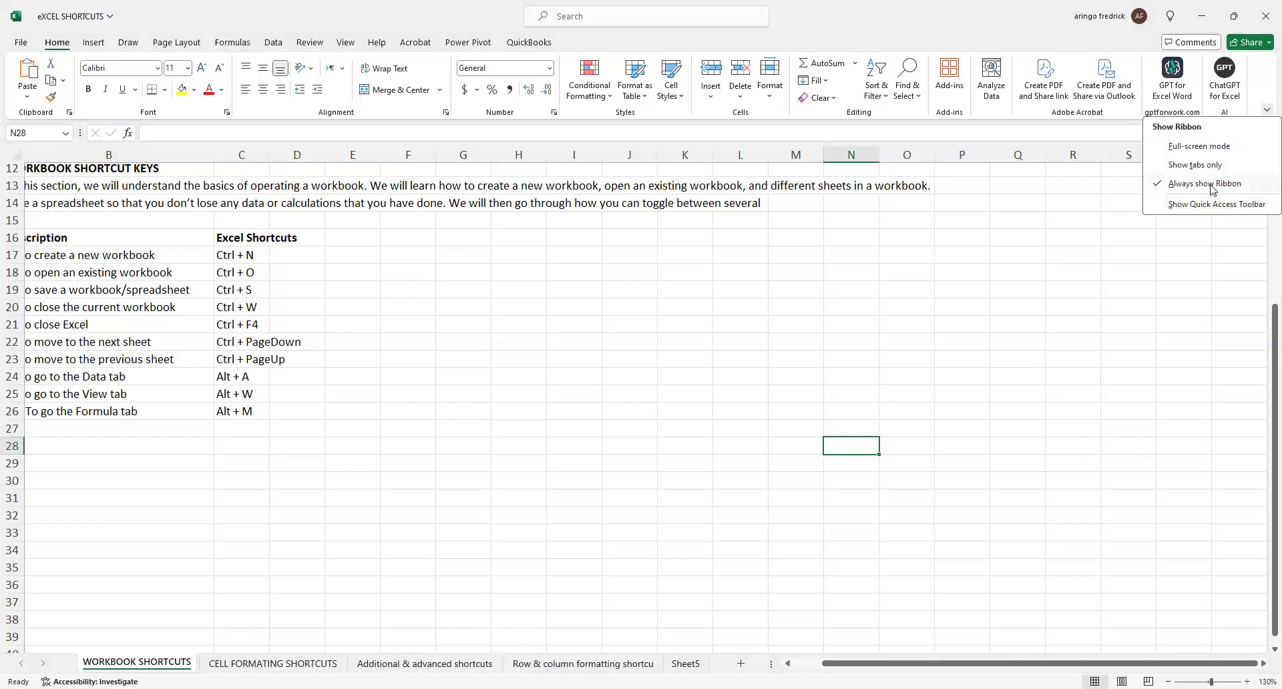
left_click(1211, 206)
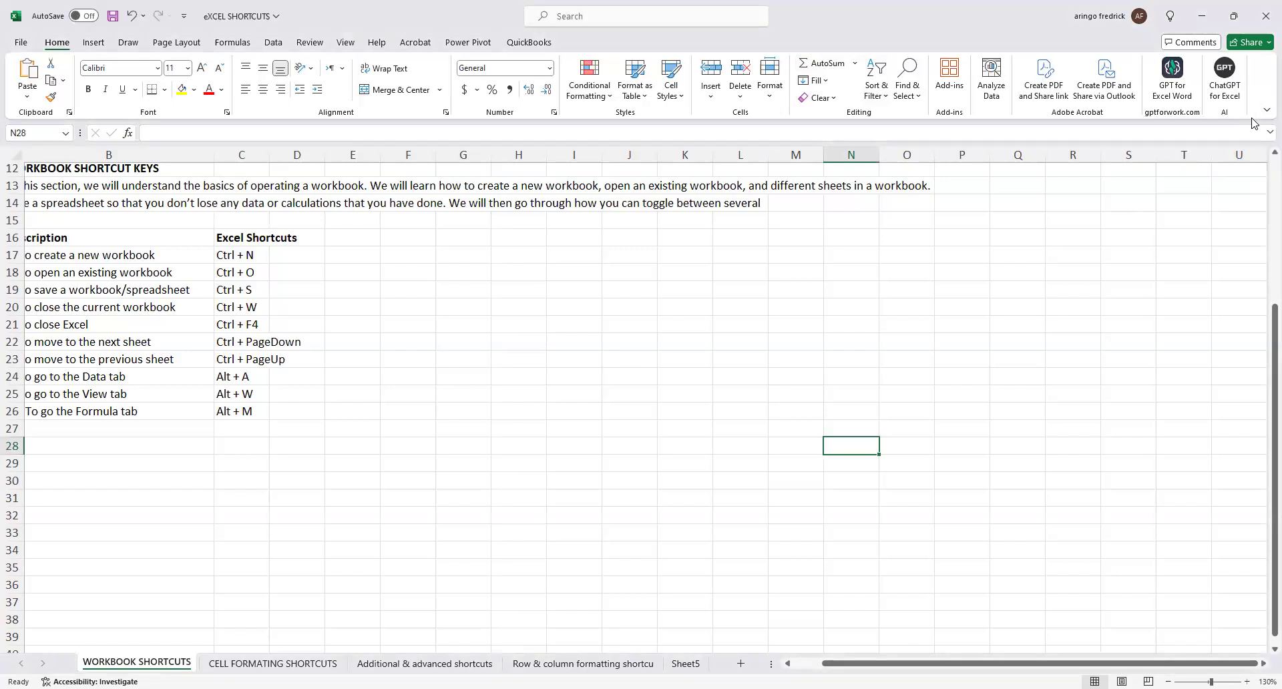
Switch the ribbon display to full-screen mode and restore it to Always show Ribbon.
left_click(1265, 112)
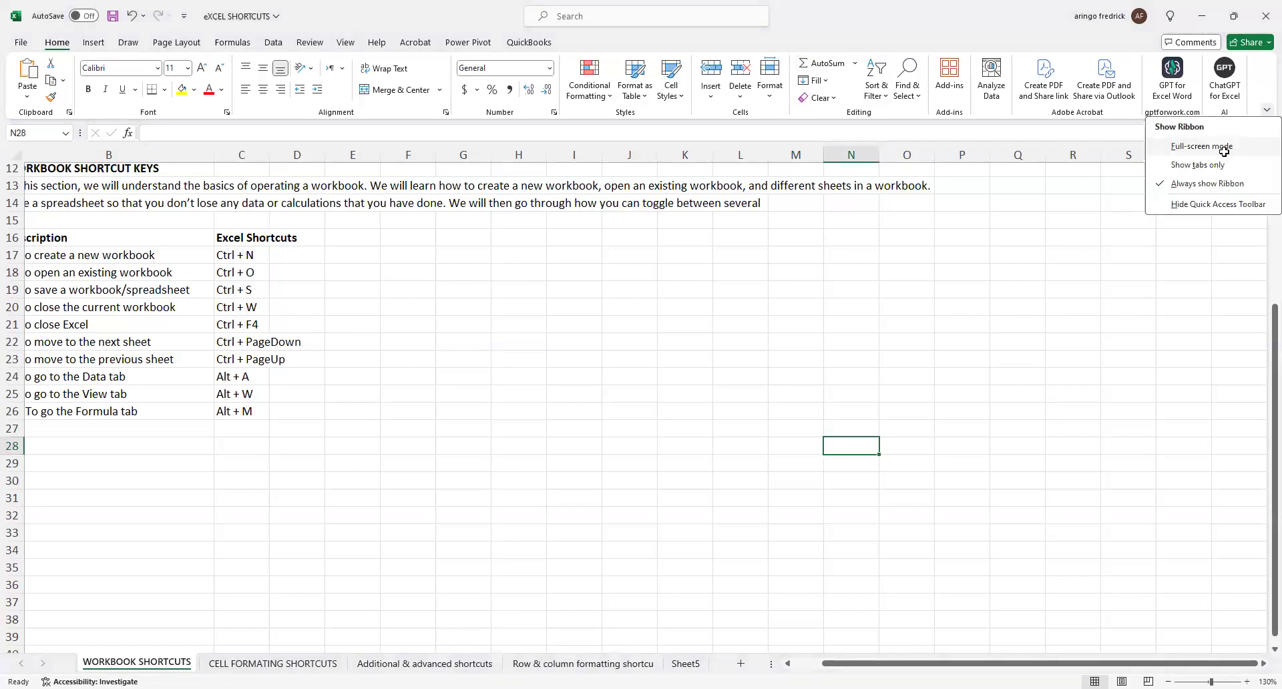
left_click(1222, 149)
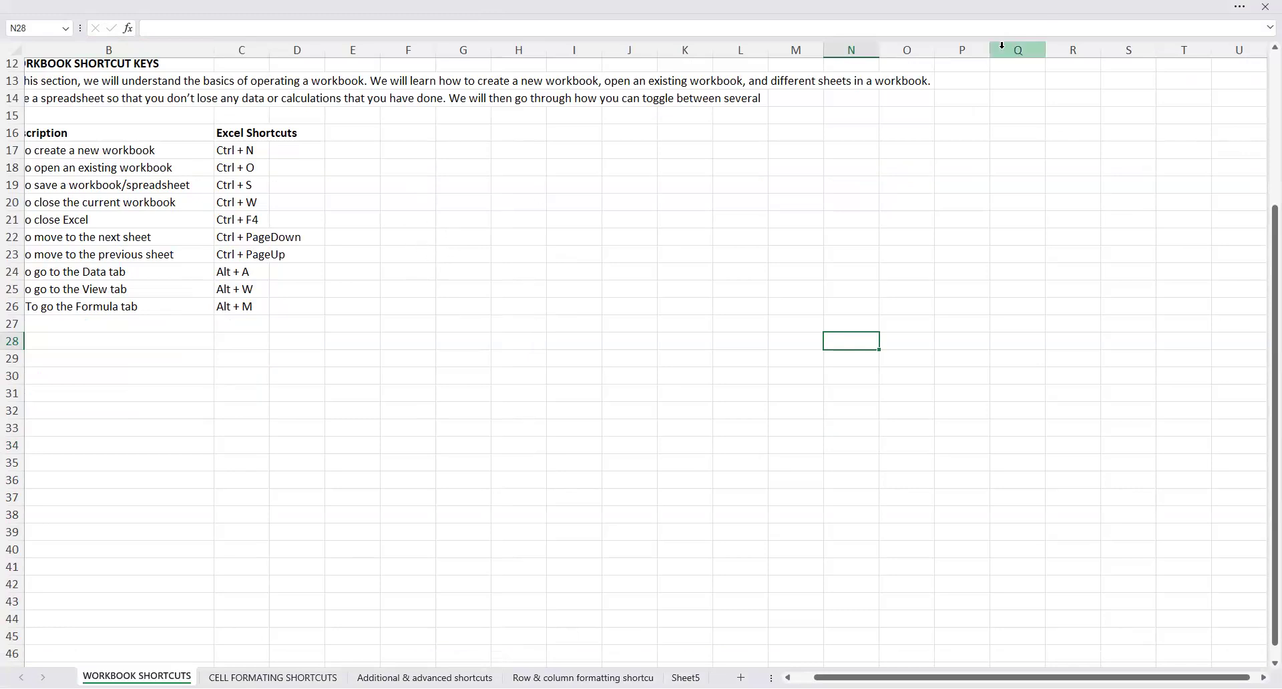
left_click(1238, 7)
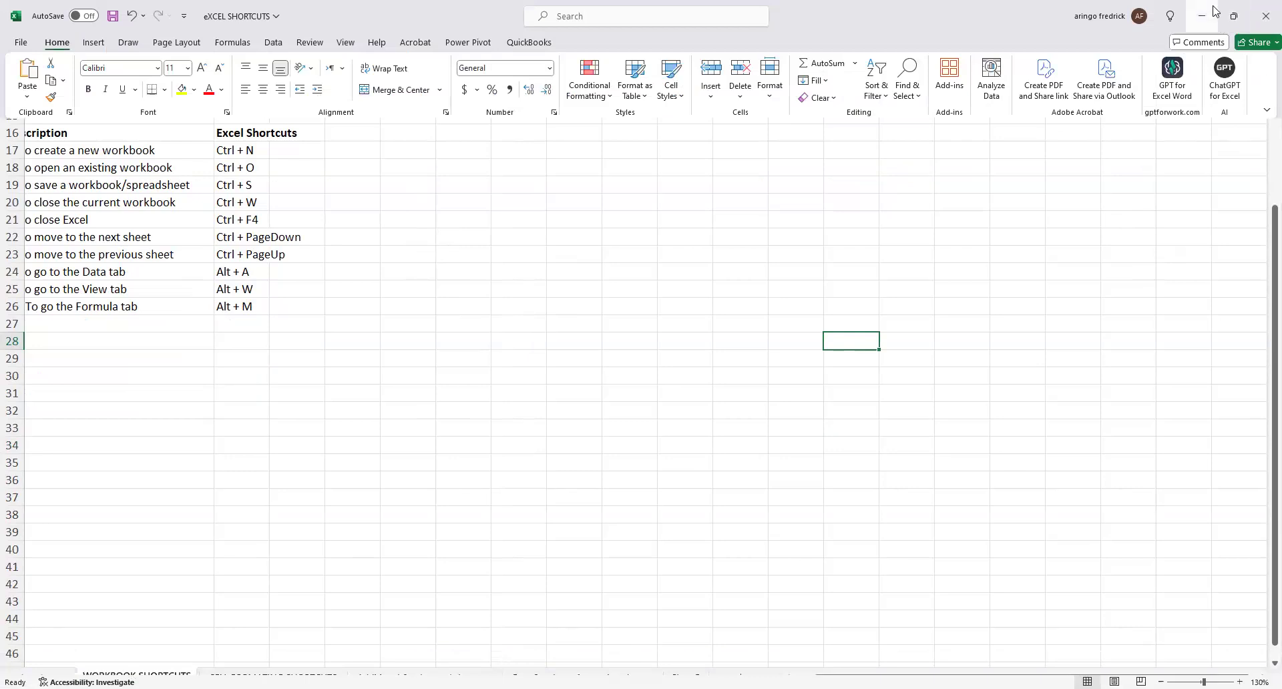
left_click(1264, 110)
left_click(1213, 188)
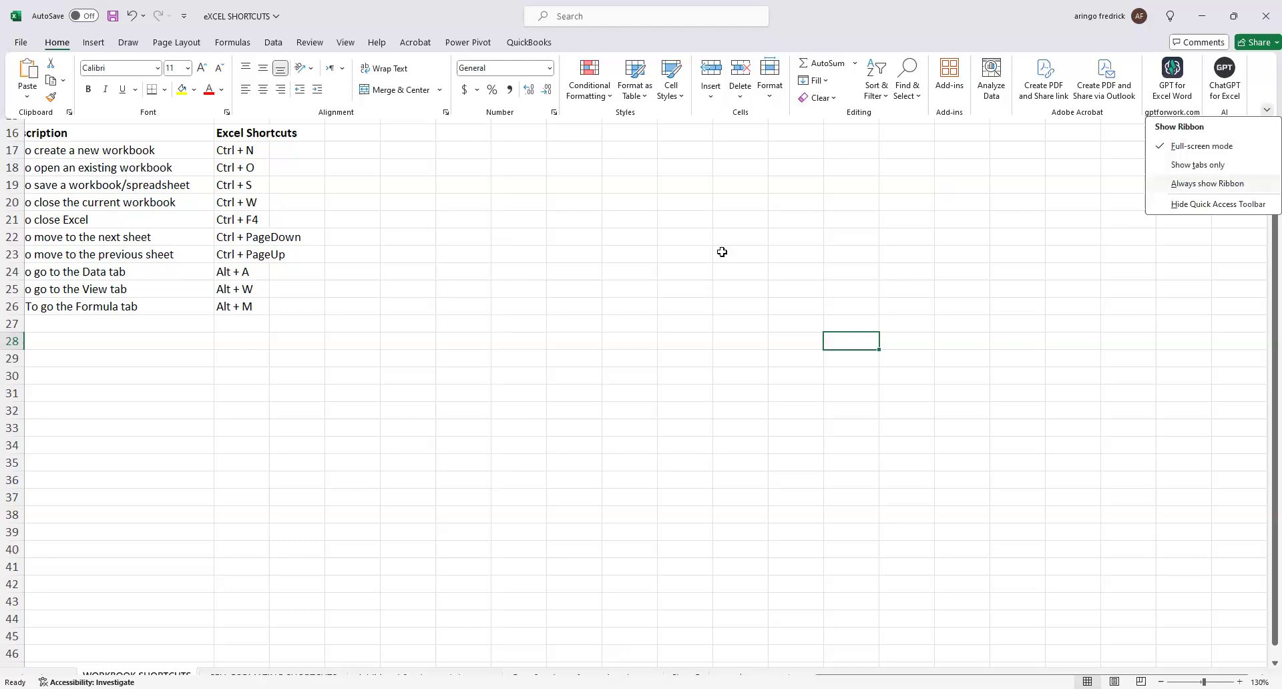
left_click(570, 285)
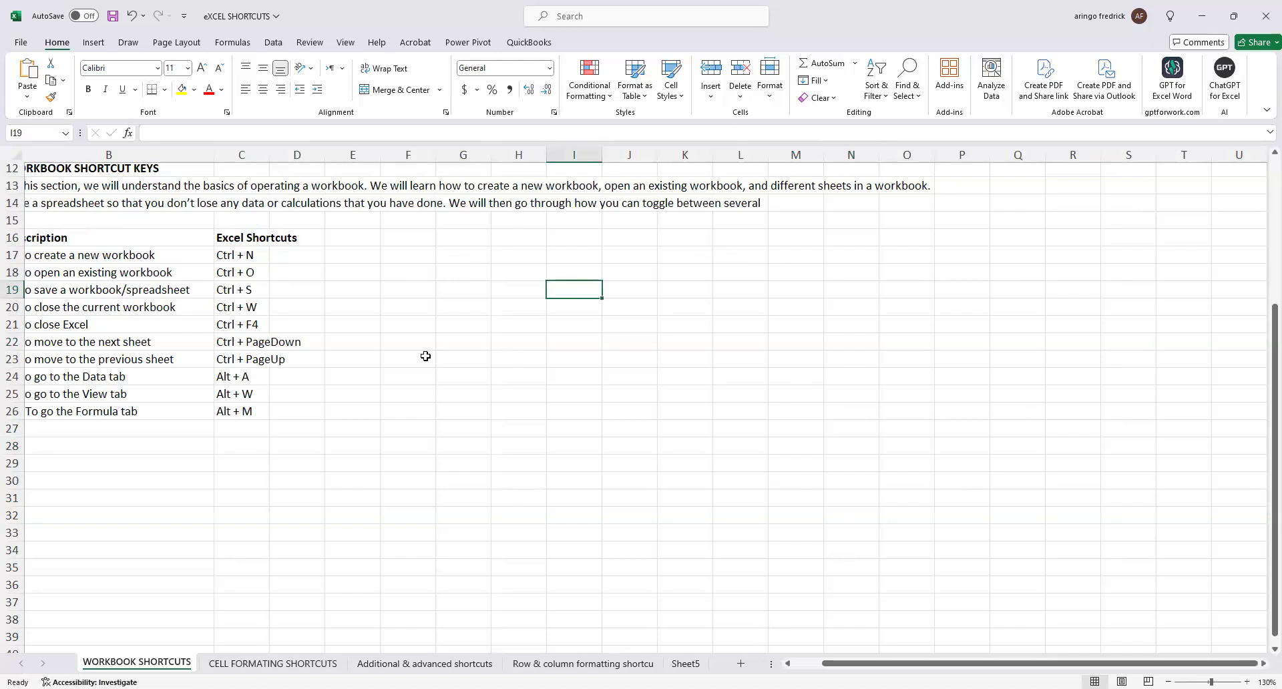
left_click(604, 271)
left_click(567, 275)
key("Right")
key("Right")
key("Right")
key("Right")
key("Left")
key("Left")
key("Left")
key("Left")
key("Left")
key("Left")
key("Left")
key("Right")
key("Right")
key("Right")
key("Right")
key("Right")
key("Right")
key("Right")
key("Right")
key("Right")
key("Right")
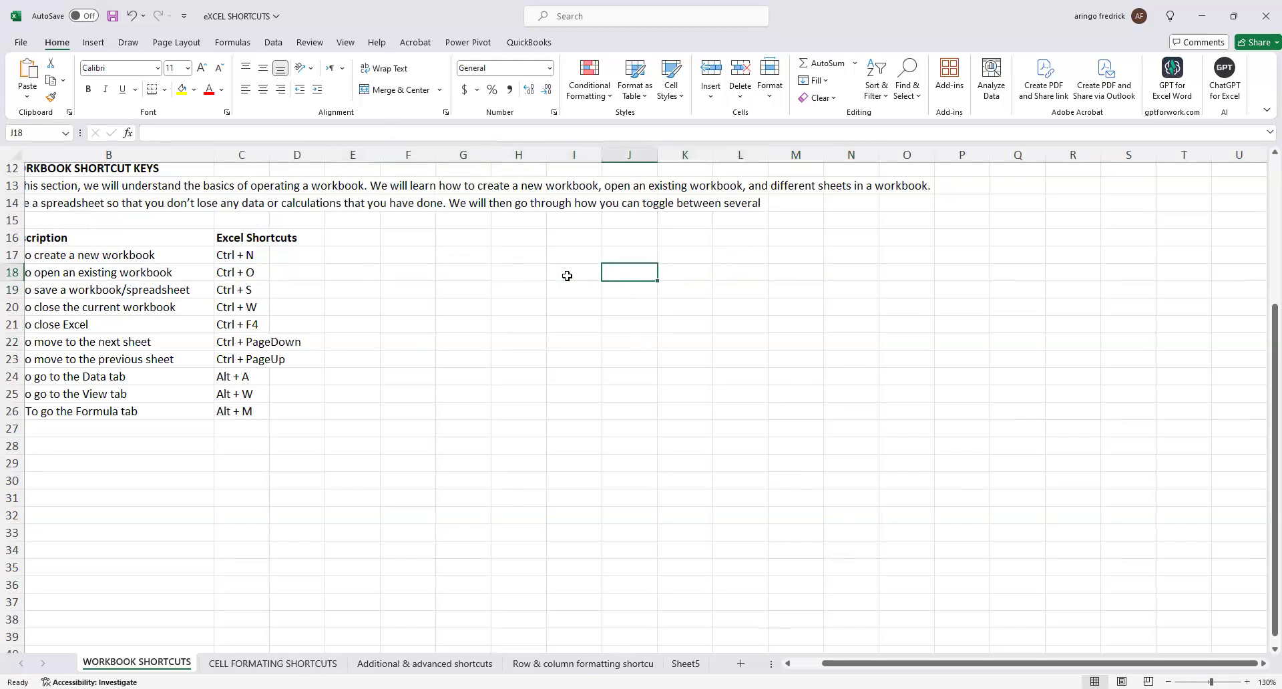
key("Left")
key("Left")
key("Left")
key("Left")
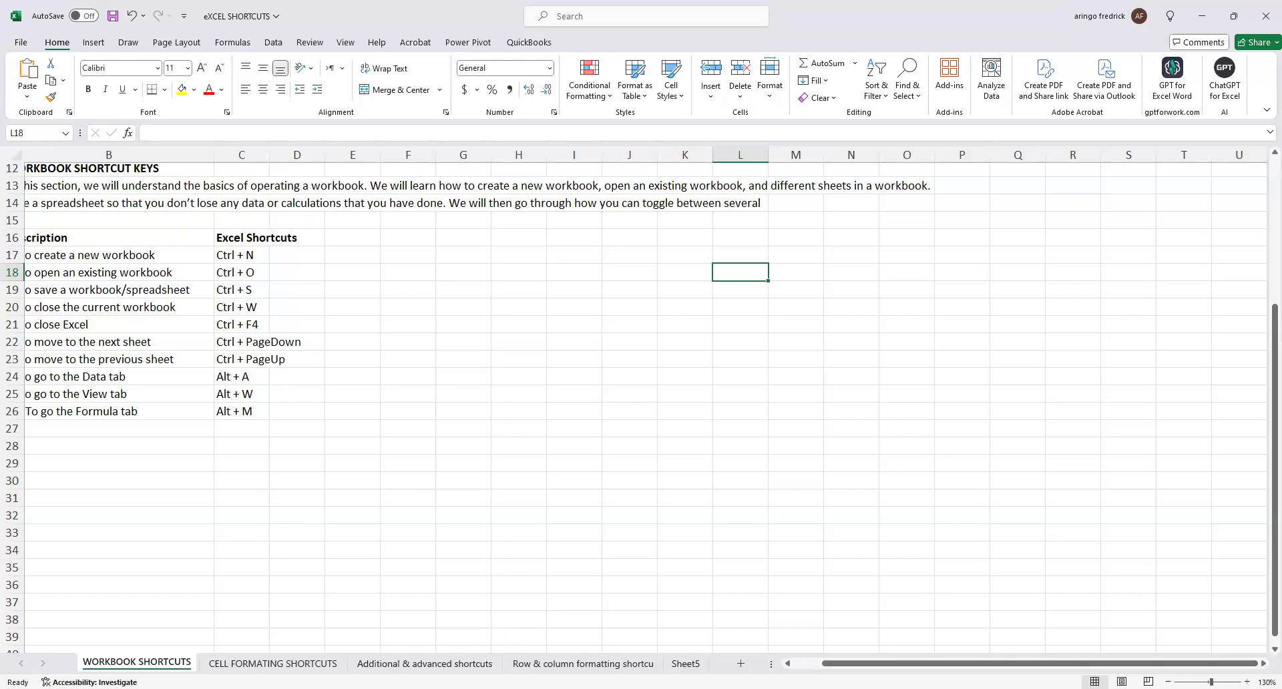
Bring column A back into view and select the list of Excel uses in B4:B9 under INTRODUCTION TO EXCEL.
left_click(439, 387)
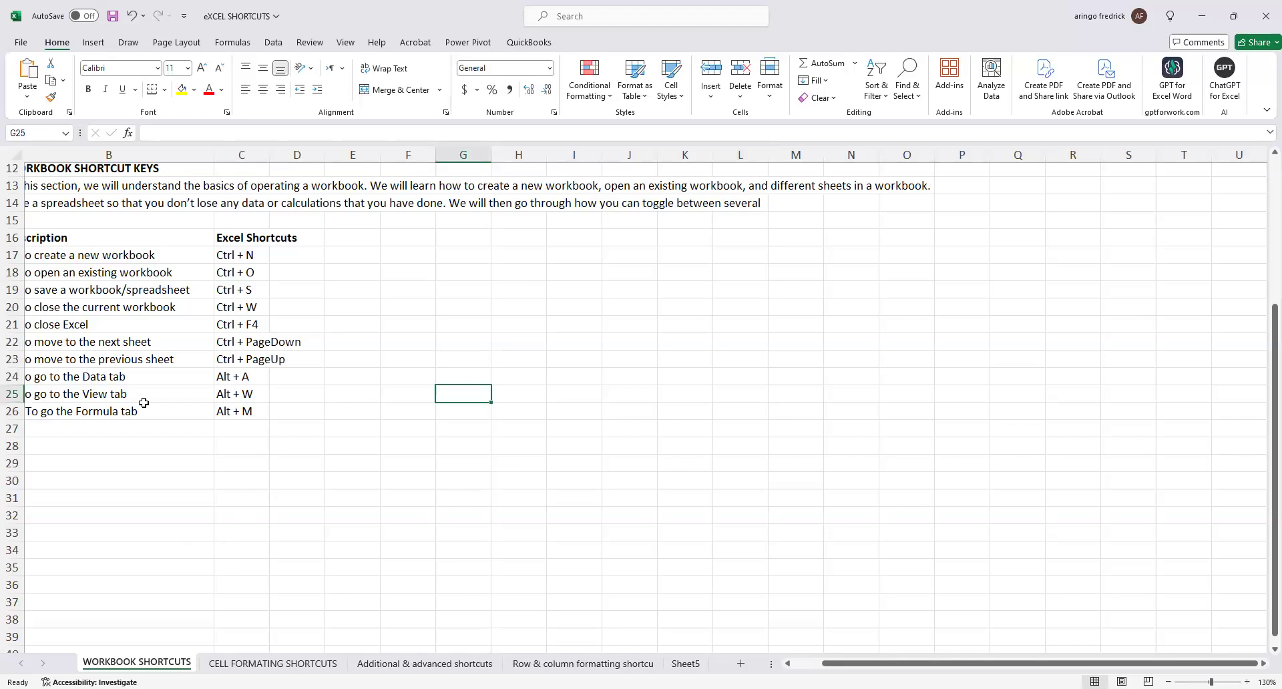
left_click(149, 275)
key("Left")
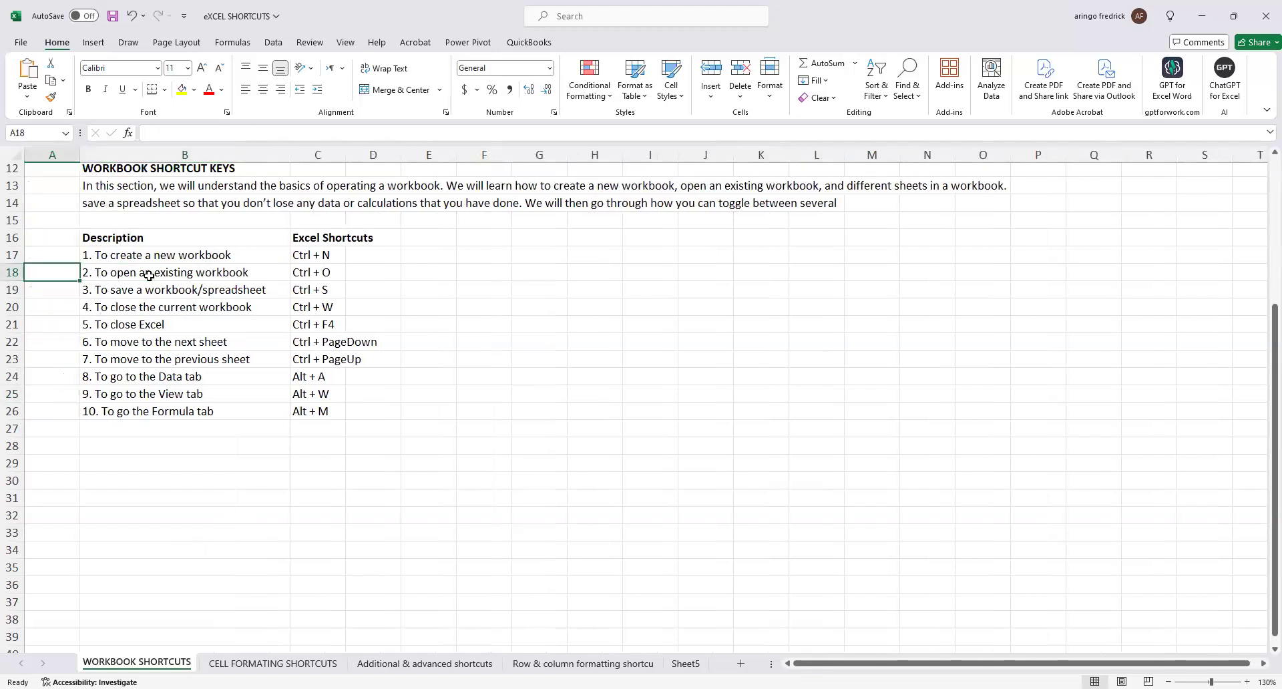
key("Up")
key("Up")
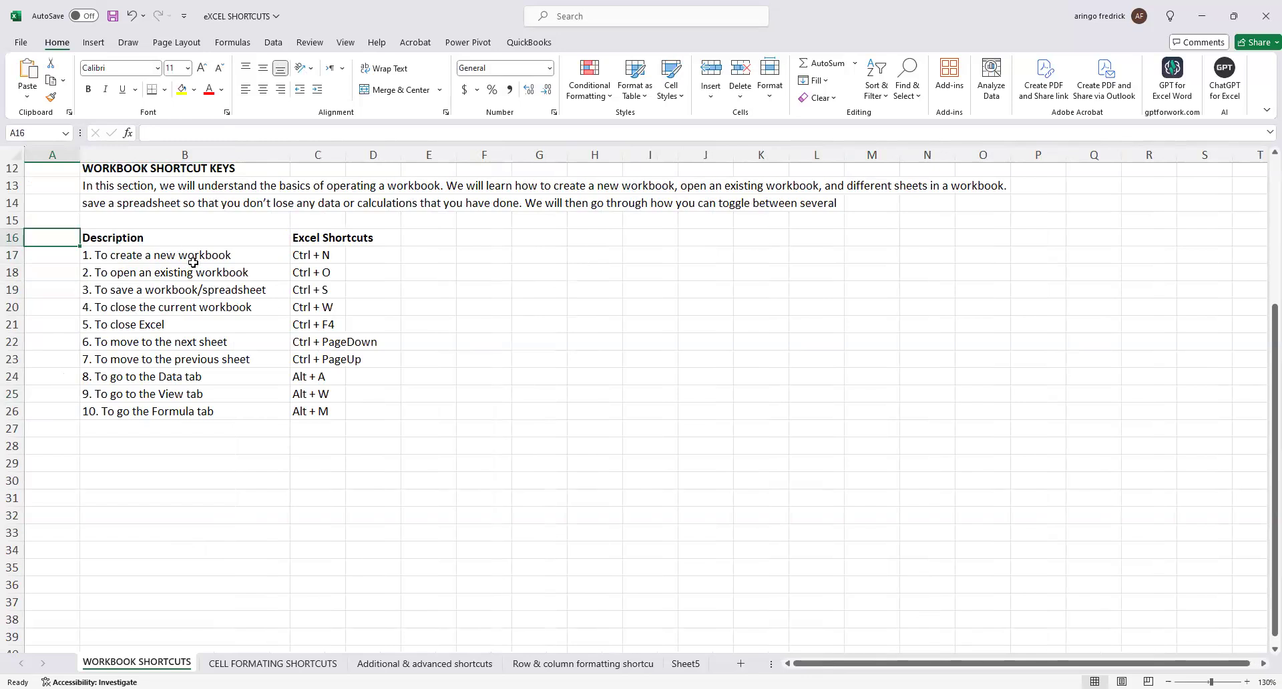
scroll(204, 273, "up", 4)
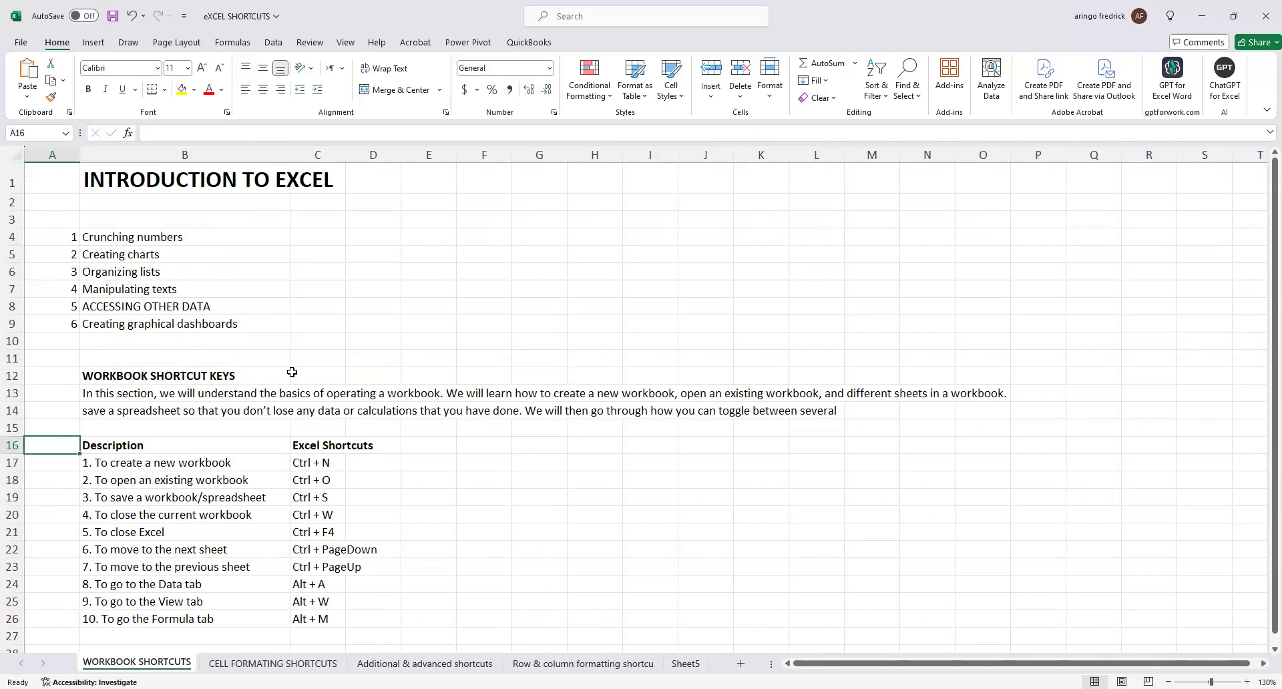
left_click(187, 240)
left_click_drag(187, 241, 227, 328)
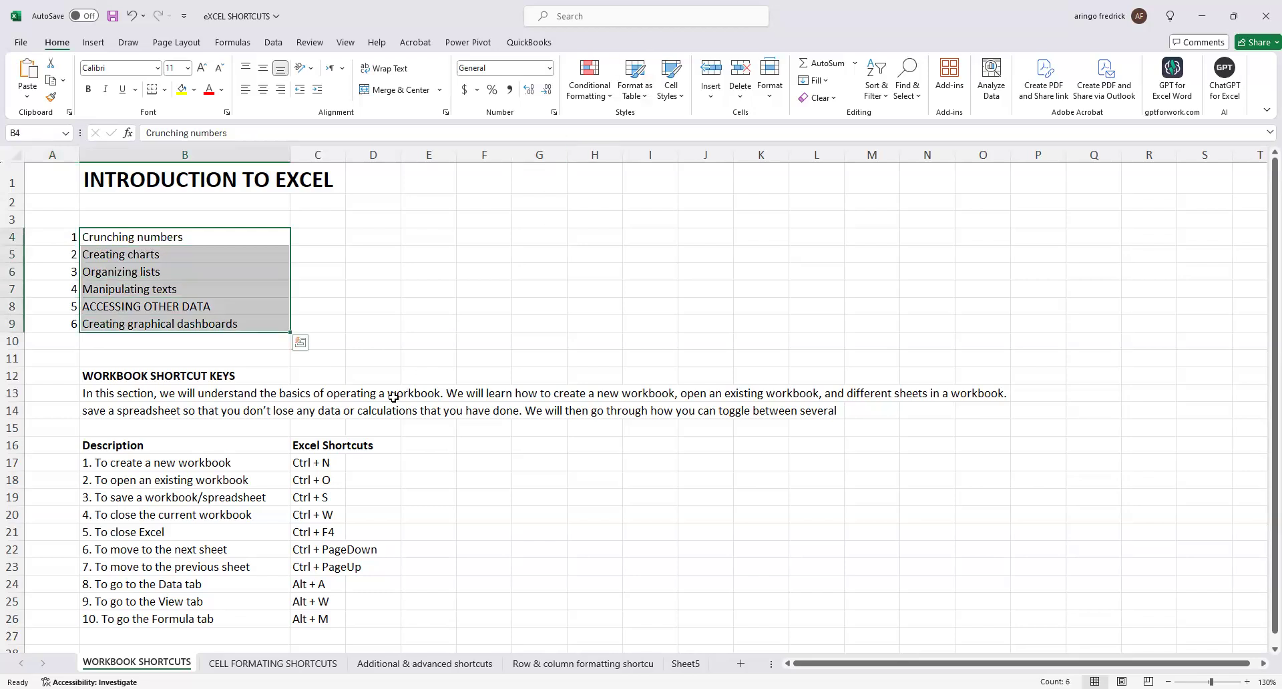
Review the WORKBOOK SHORTCUT KEYS list, pointing out the entry for creating a new workbook in B17.
scroll(394, 397, "down", 3)
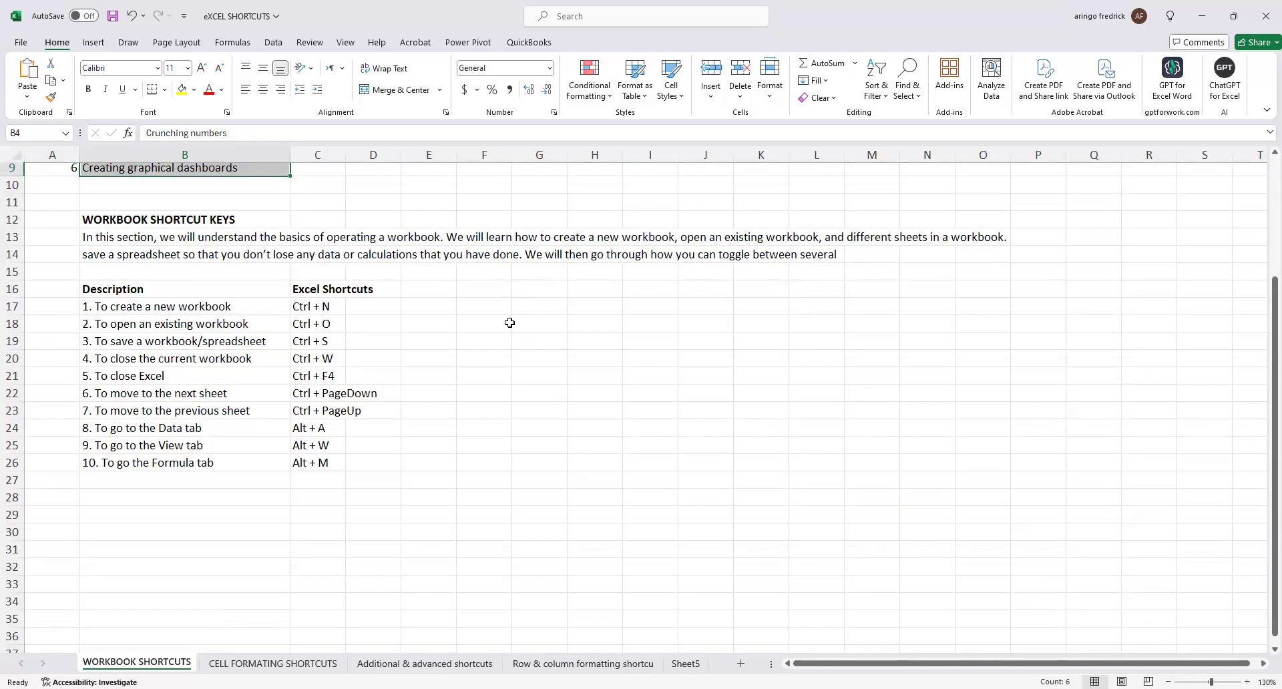
left_click(459, 366)
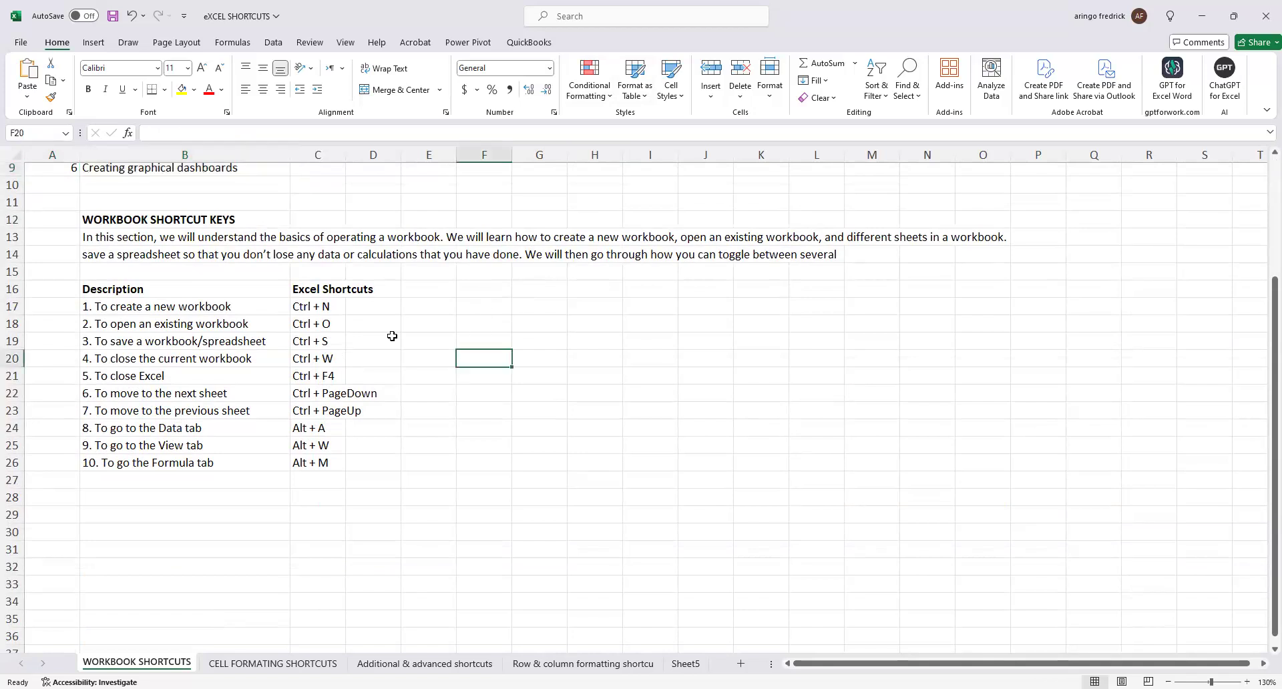
left_click(441, 513)
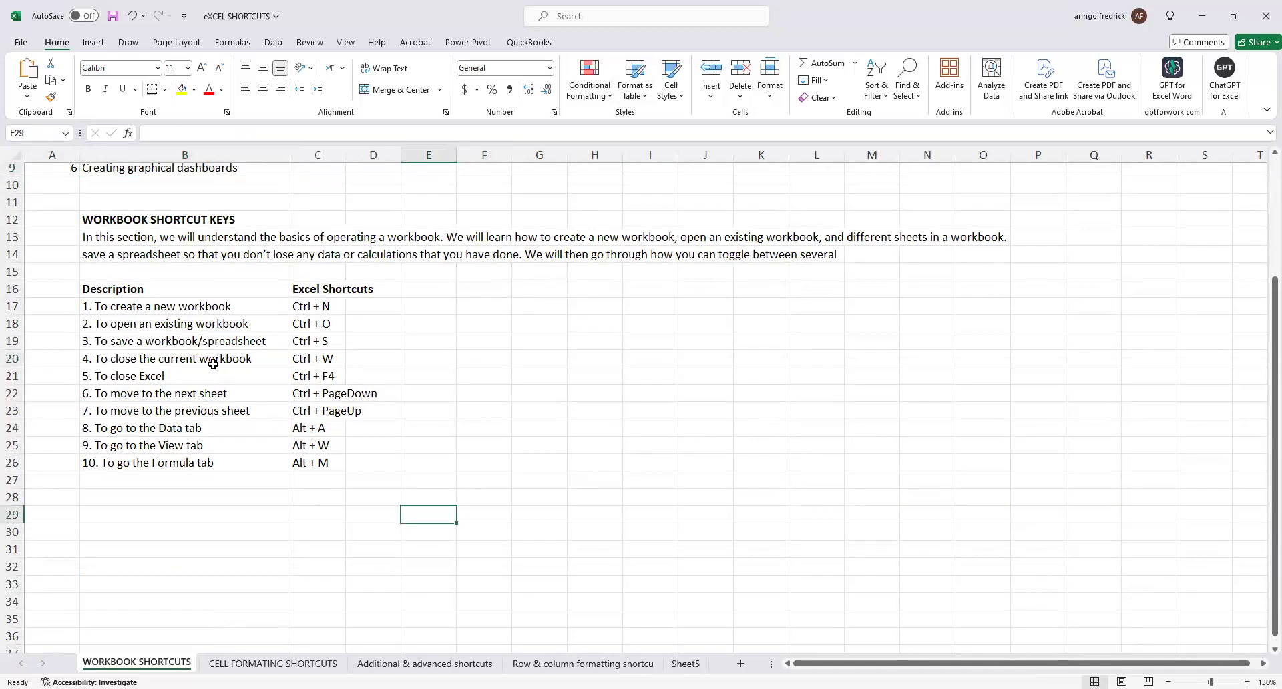
left_click(149, 312)
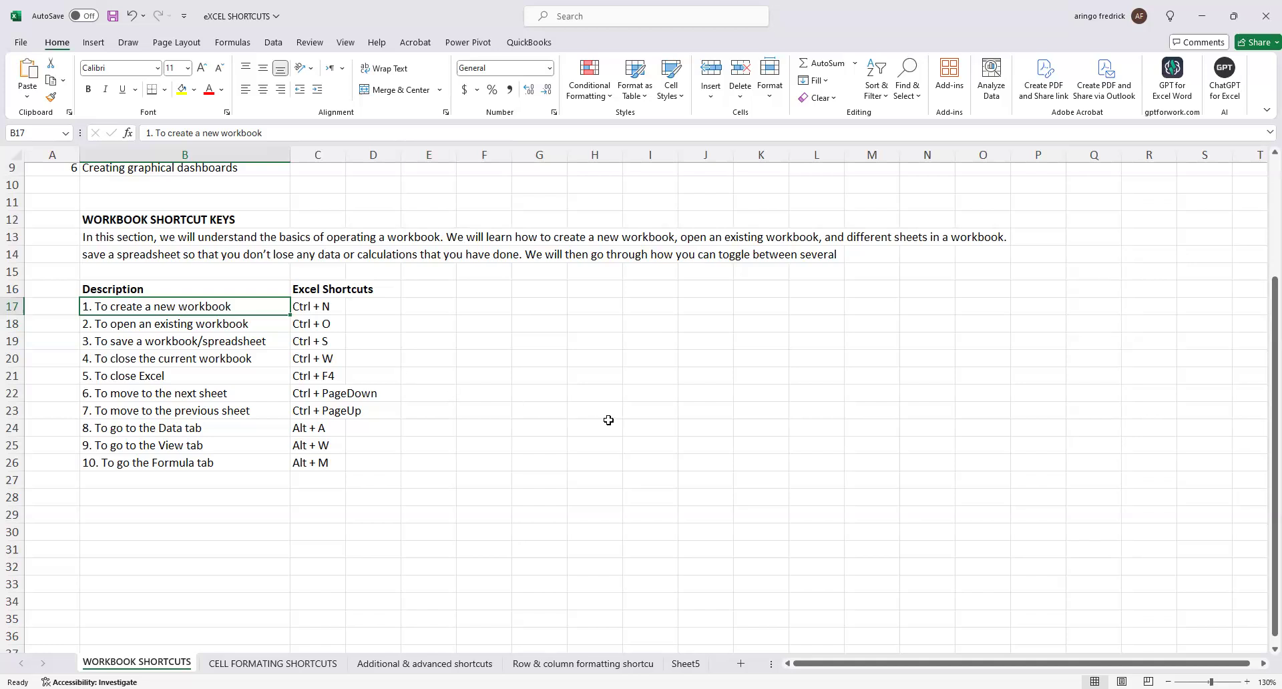
left_click(591, 410)
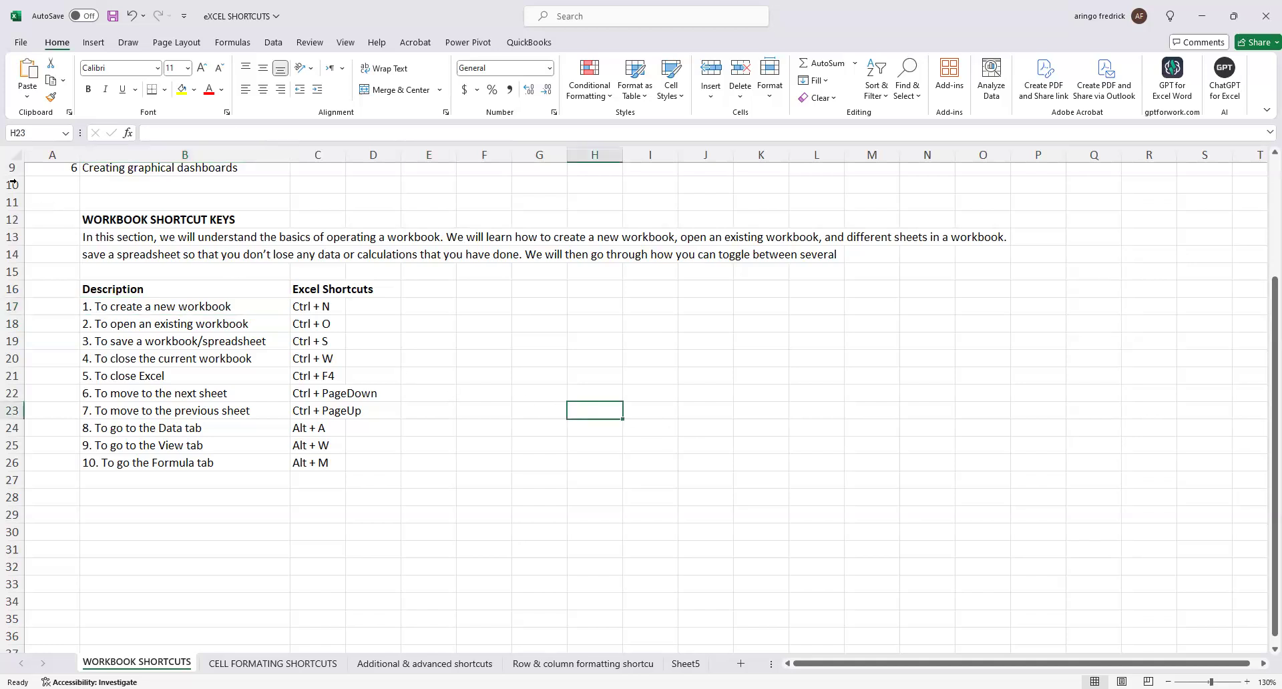
Set the font size of the entire WORKBOOK SHORTCUTS sheet to 14 and deselect the cells.
left_click(16, 155)
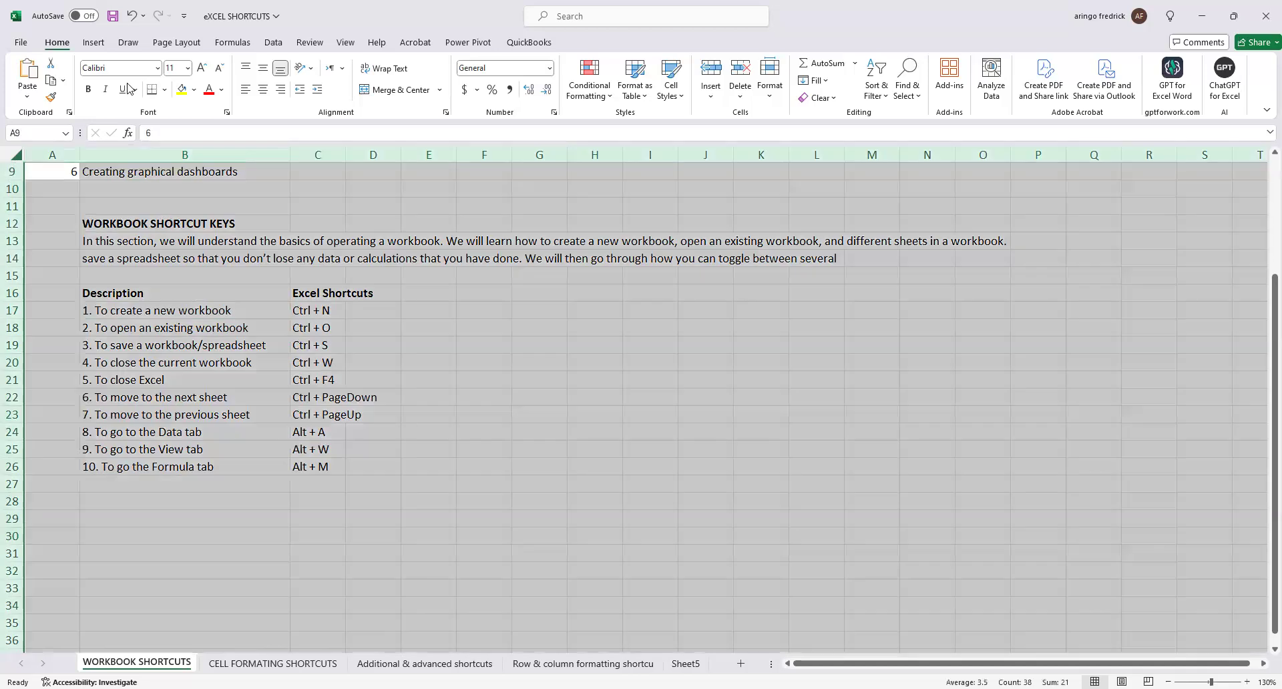
left_click(189, 70)
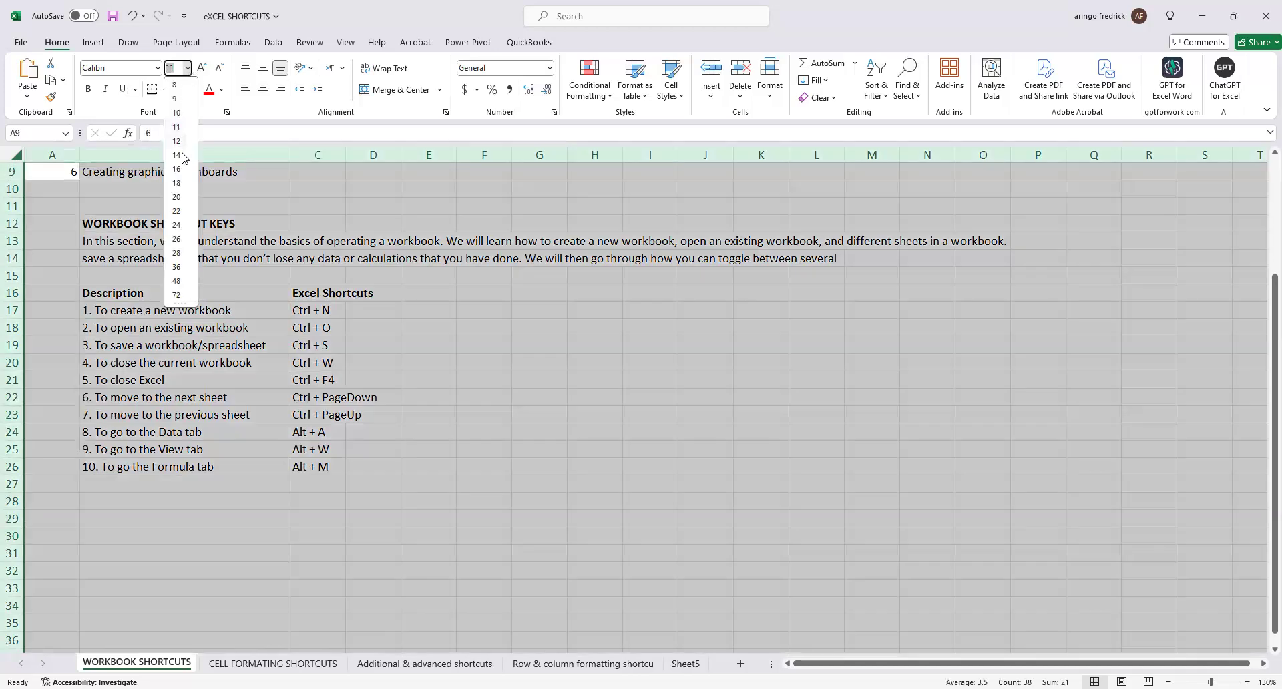
left_click(181, 156)
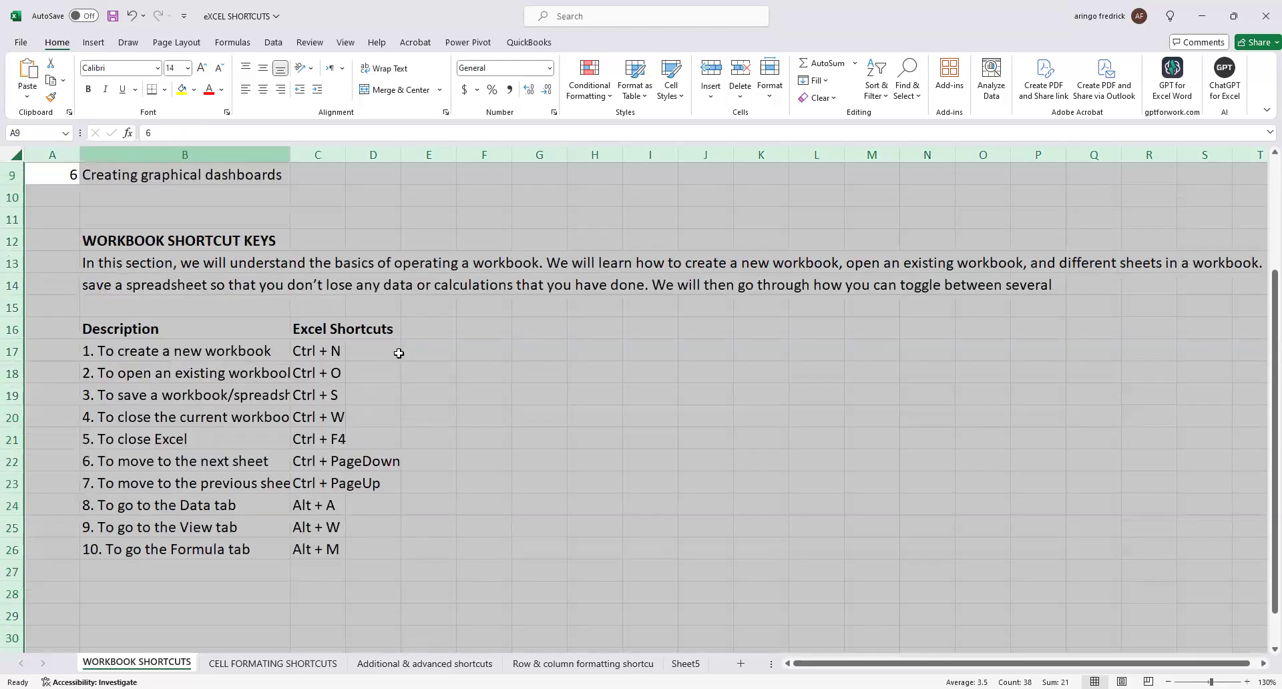
left_click(399, 353)
left_click(436, 390)
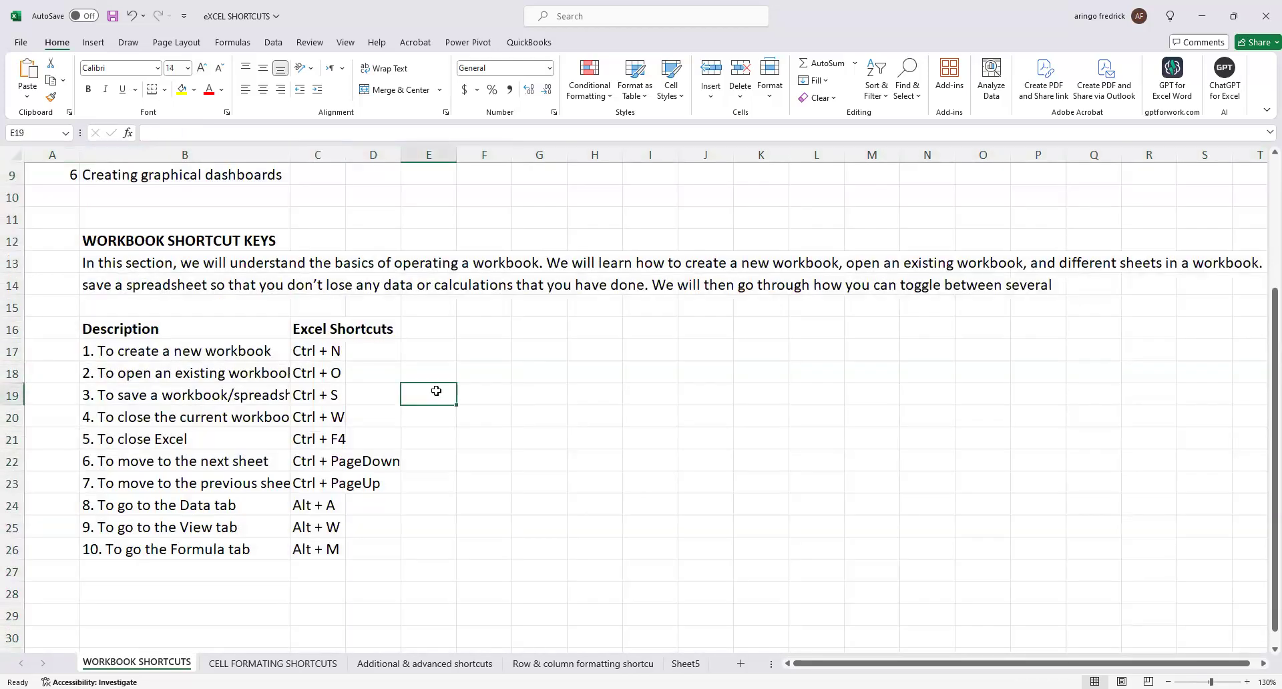
Show the start page for creating a workbook, and demonstrate creating a blank workbook before returning to the eXCEL SHORTCUTS sheet.
left_click(489, 417)
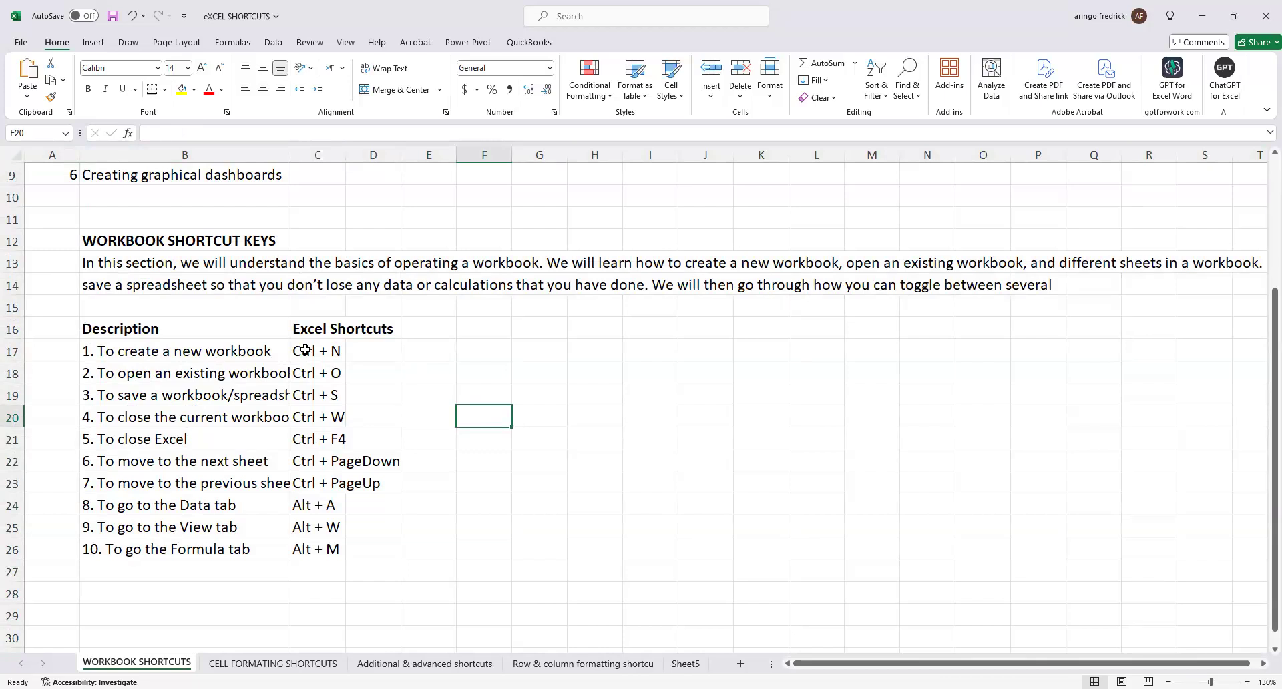
left_click(429, 371)
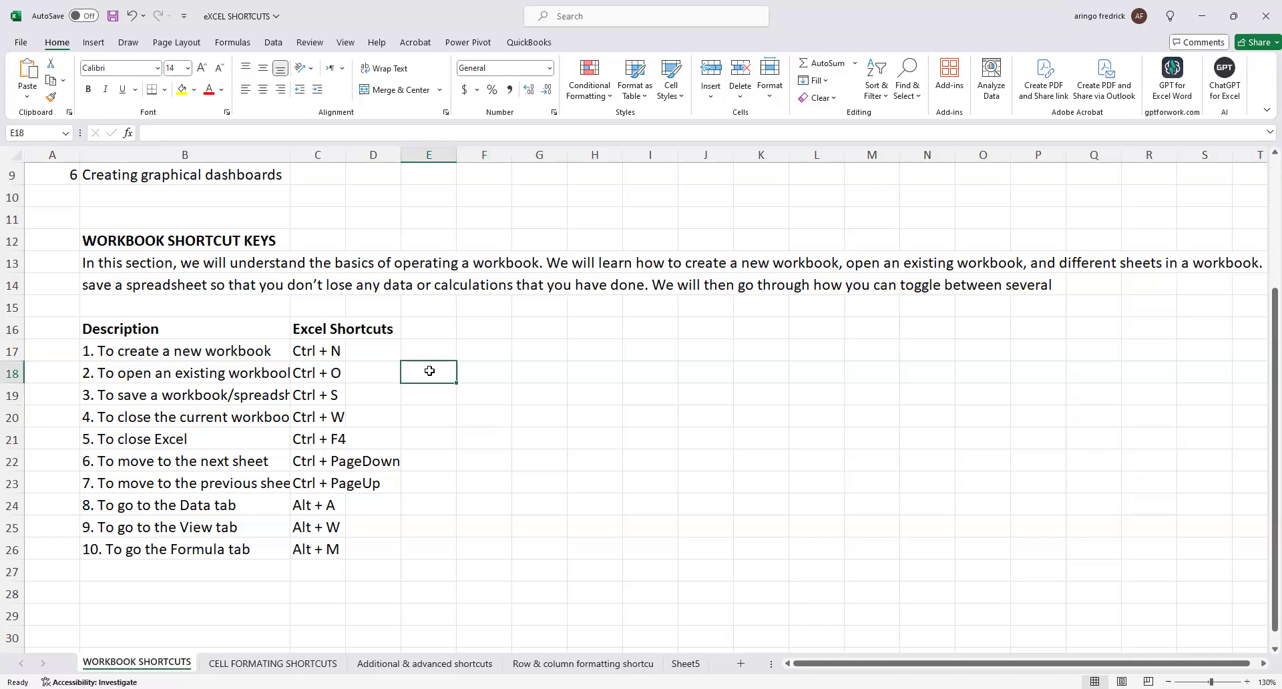
left_click(22, 44)
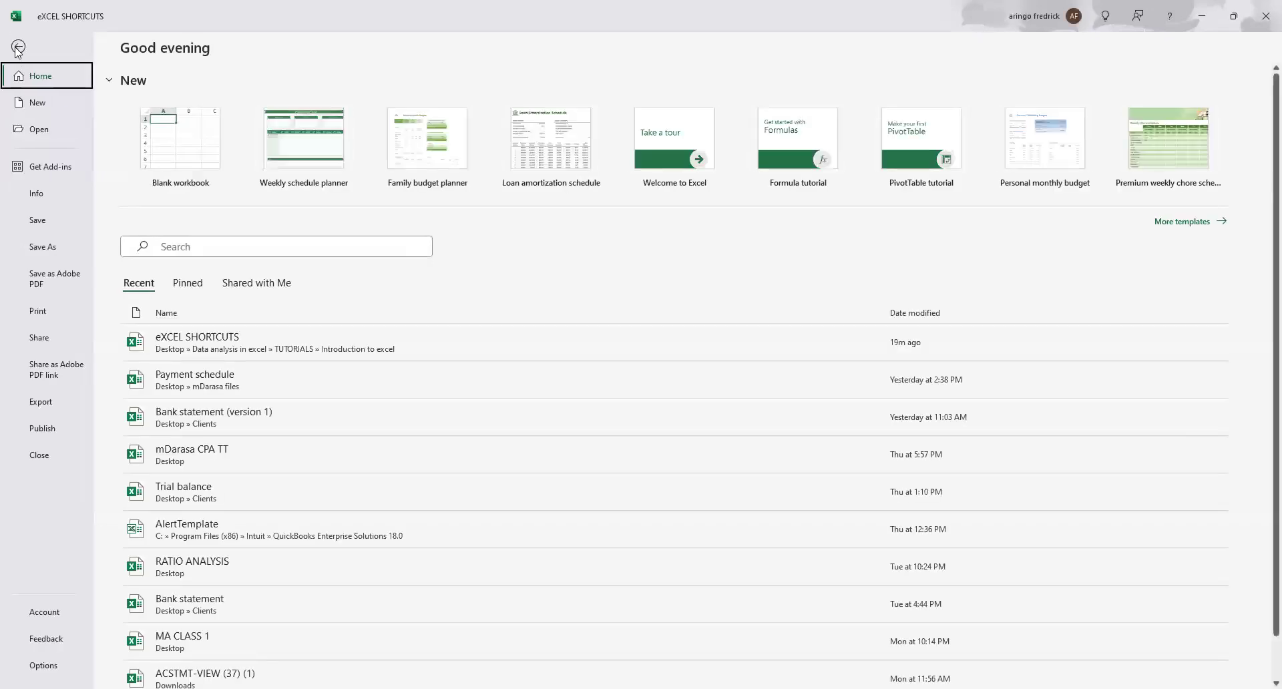
left_click(18, 48)
left_click(467, 401)
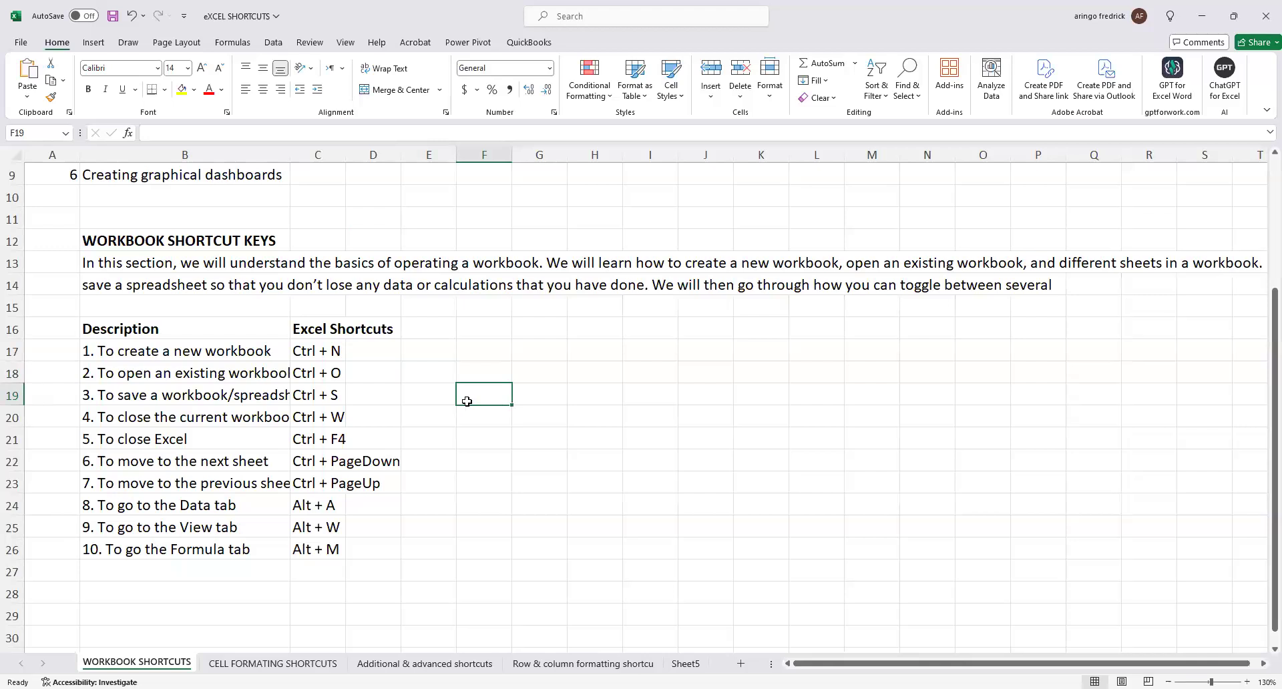
key("ctrl+n")
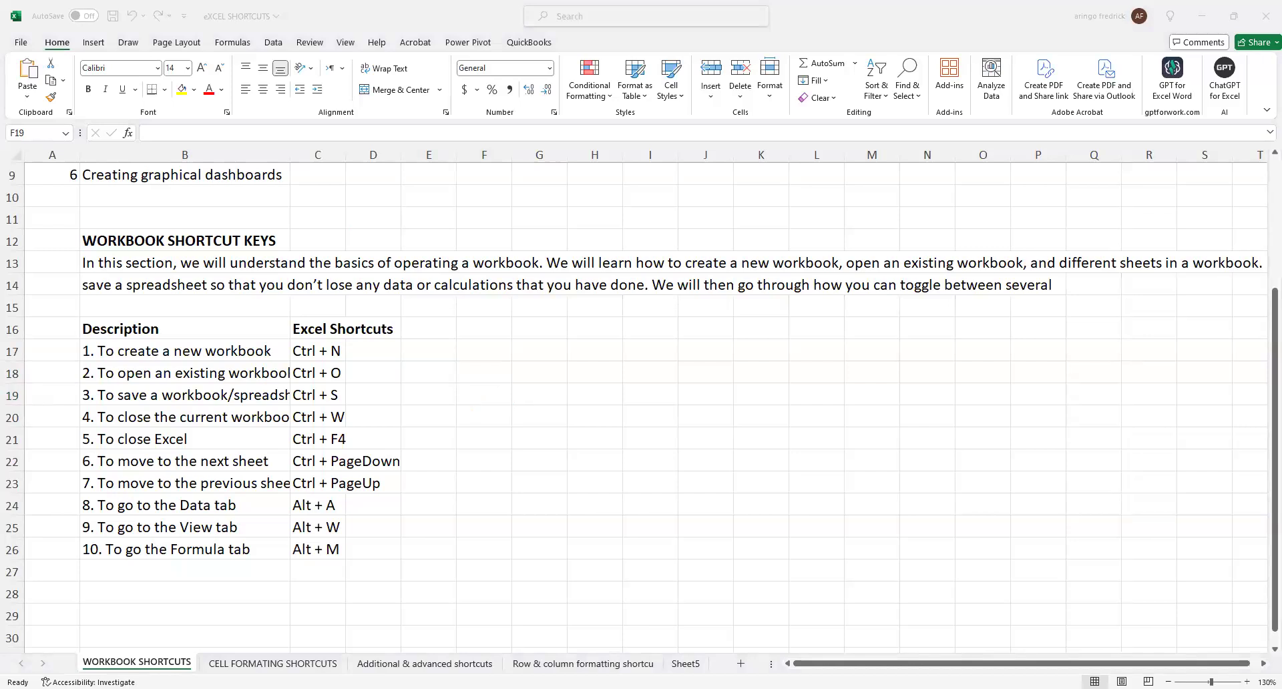
key("alt+Tab")
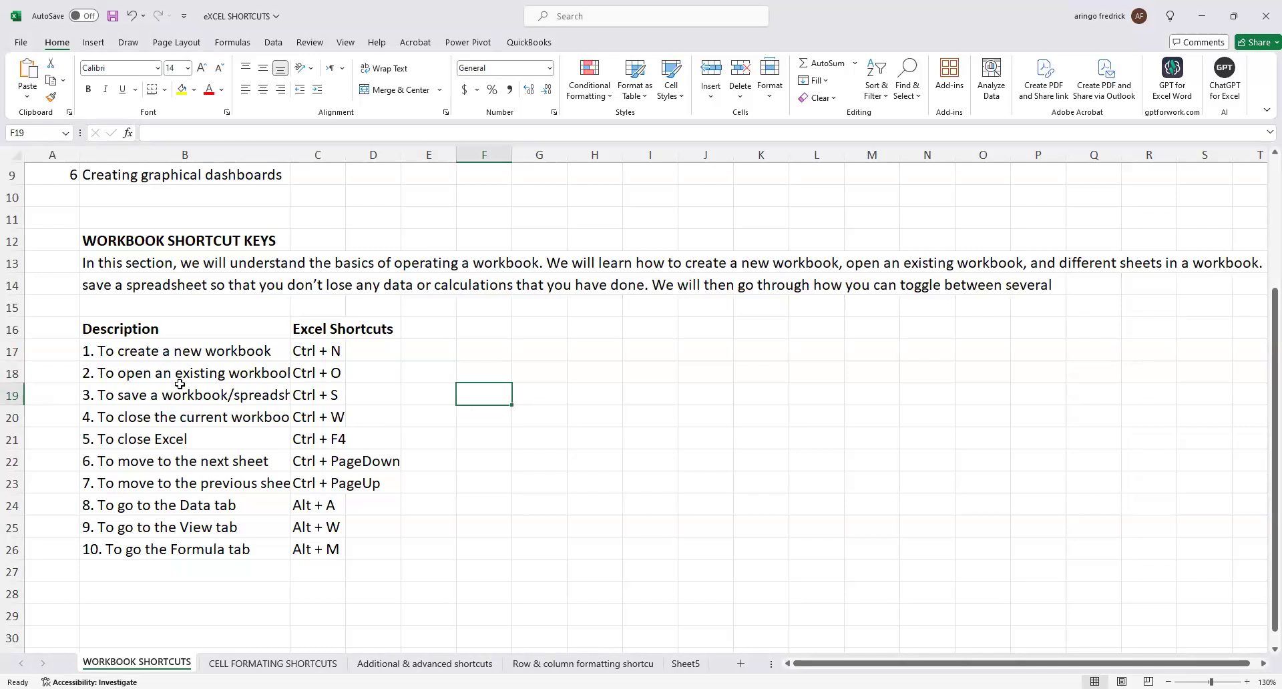
Widen columns B and C on the WORKBOOK SHORTCUTS sheet, and show the page for opening existing workbooks.
left_click_drag(289, 156, 335, 176)
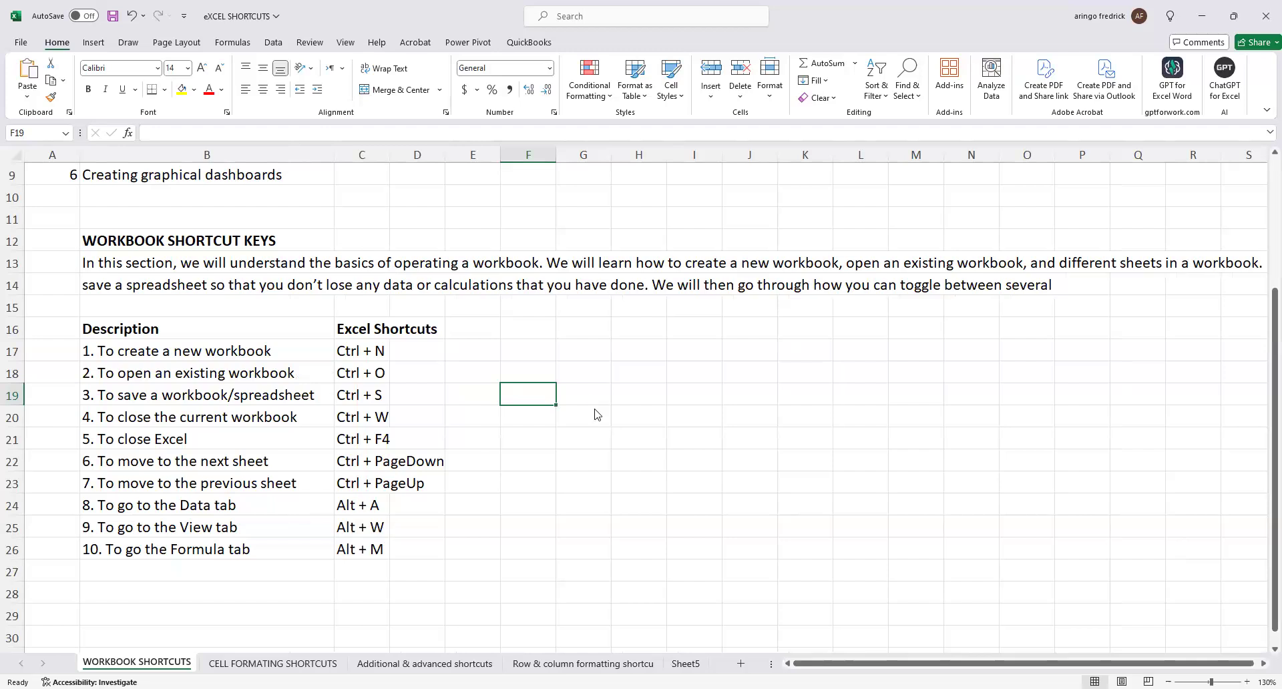
key("ctrl+o")
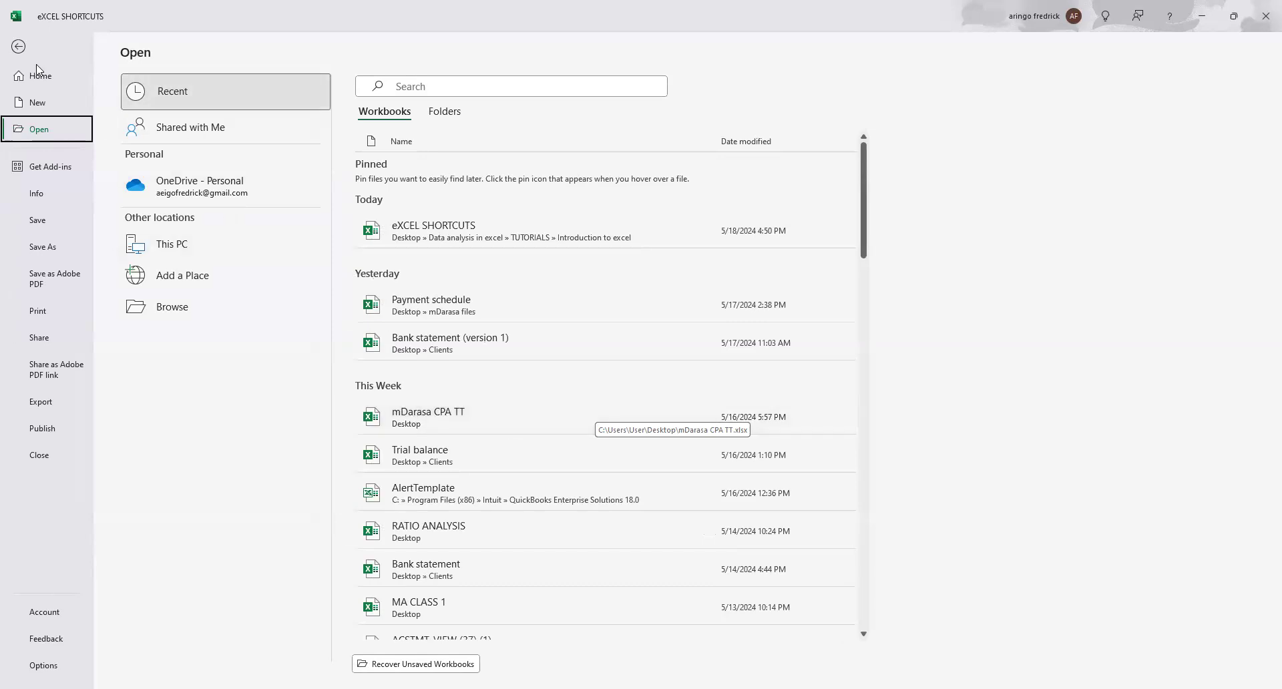
left_click(18, 48)
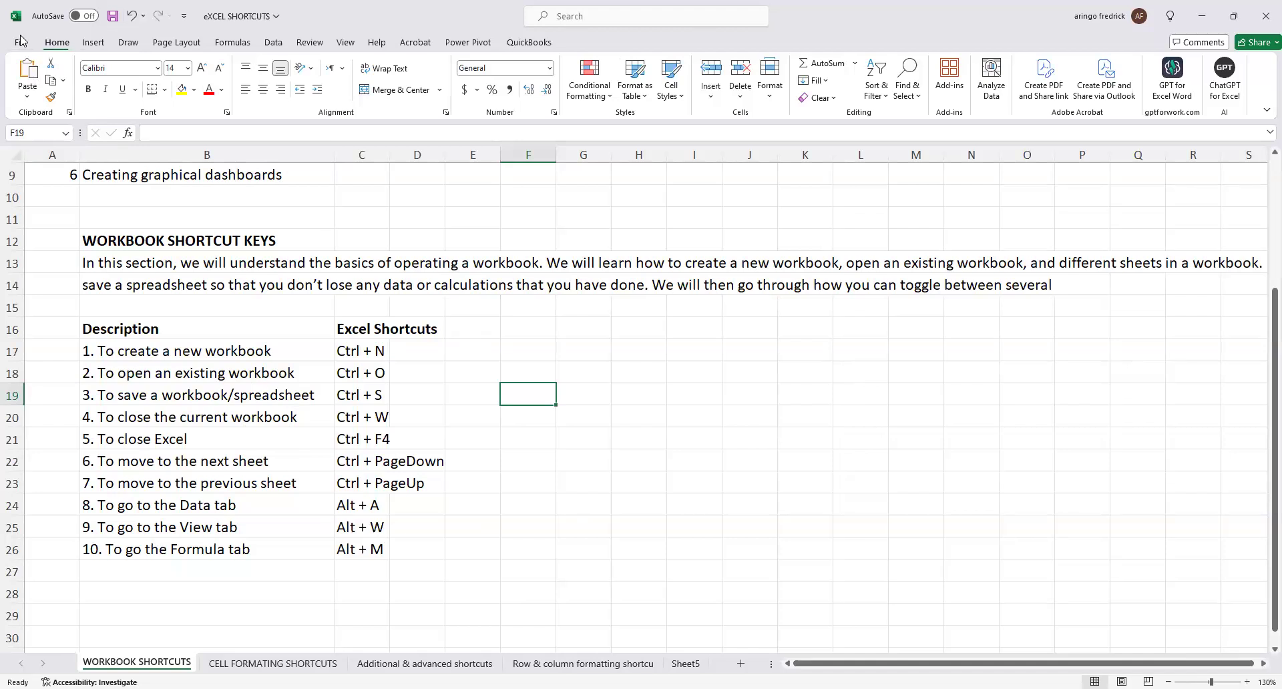
left_click(483, 532)
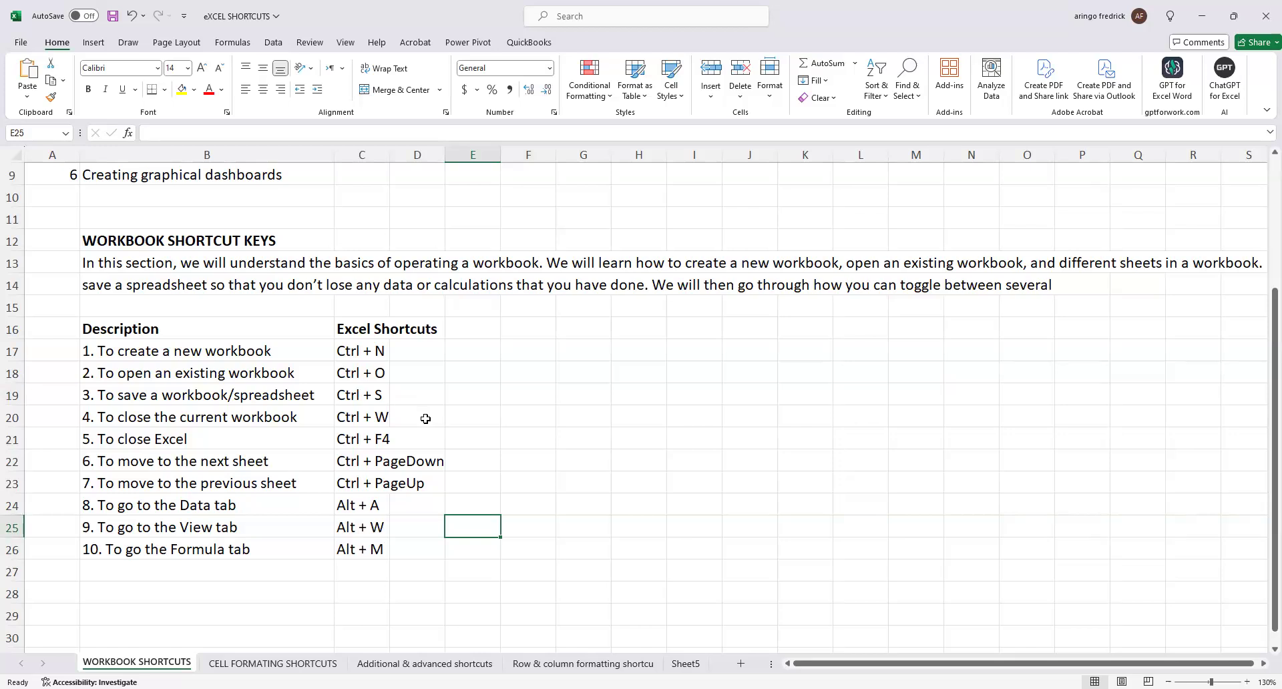
left_click_drag(396, 157, 409, 157)
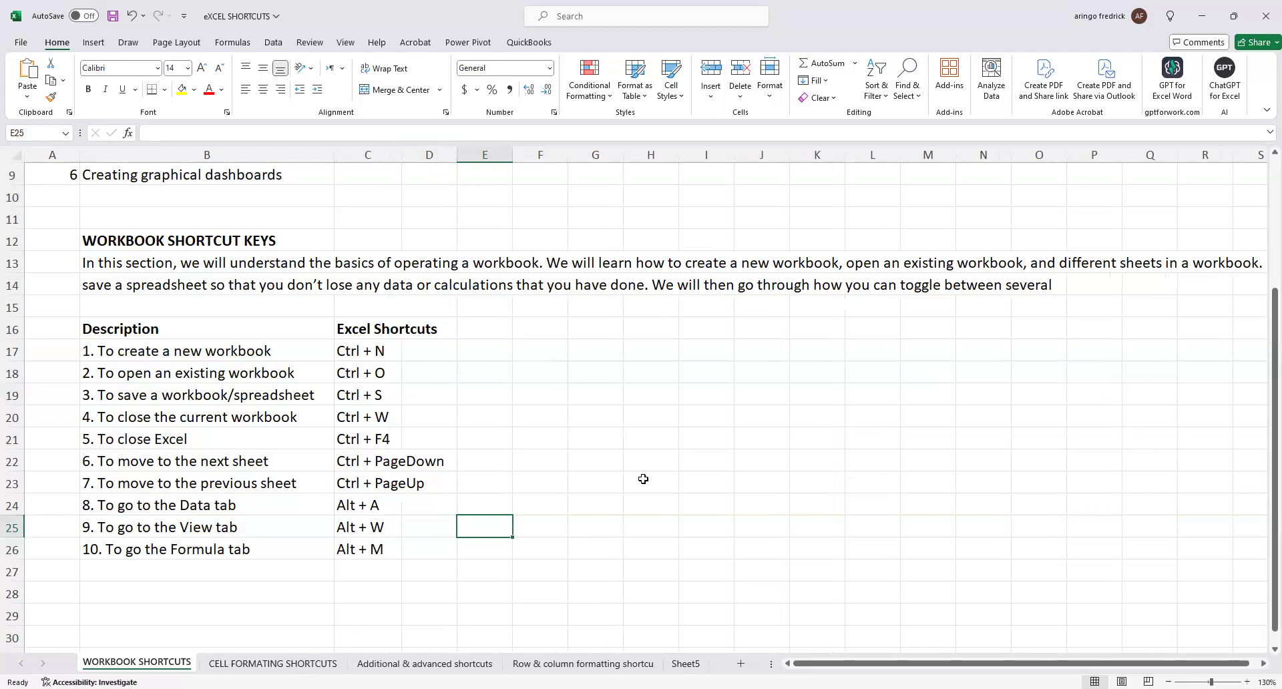
Set the font size of the entire CELL FORMATING SHORTCUTS sheet to 14 and widen column C to fit the shortcuts.
left_click(225, 664)
scroll(518, 532, "up", 2)
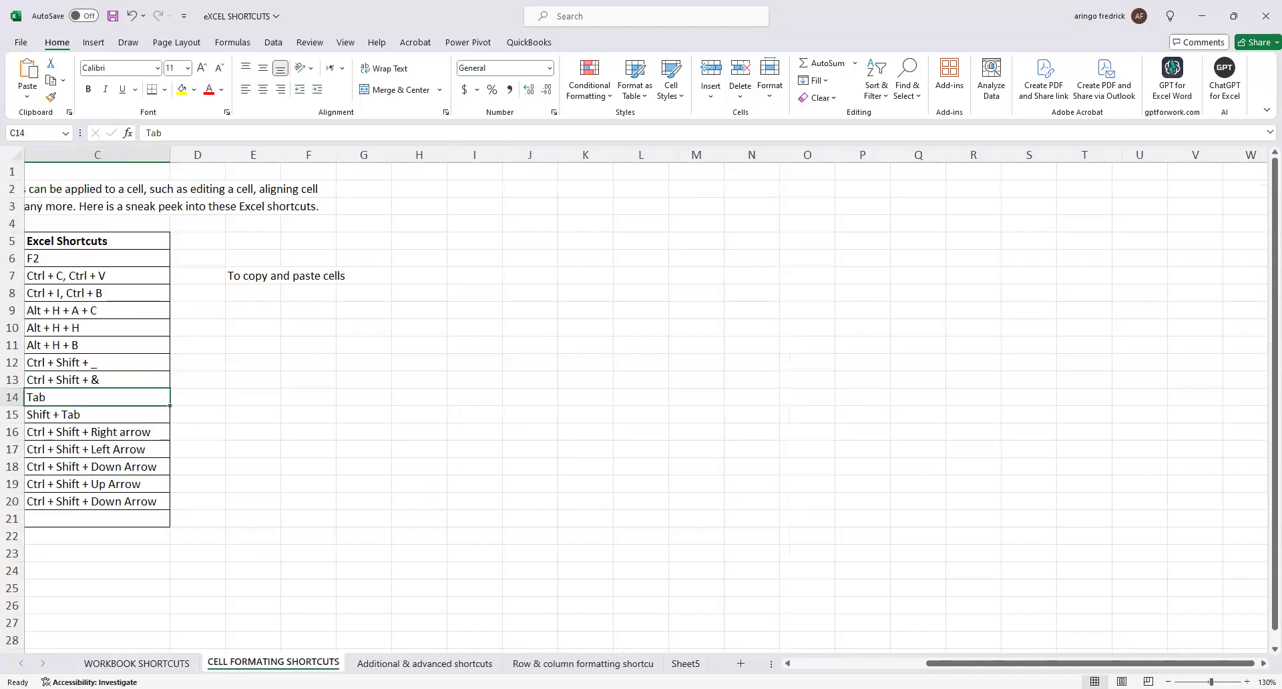
scroll(774, 631, "left", 1)
scroll(774, 632, "left", 1)
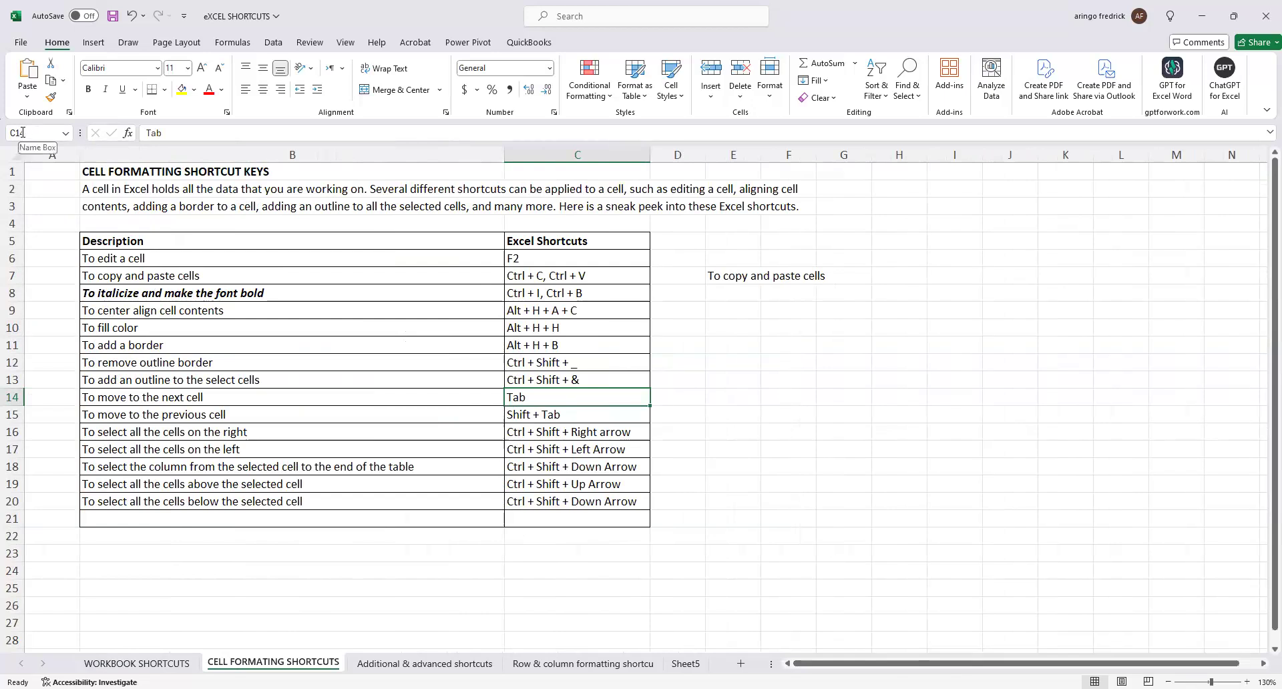
left_click(16, 155)
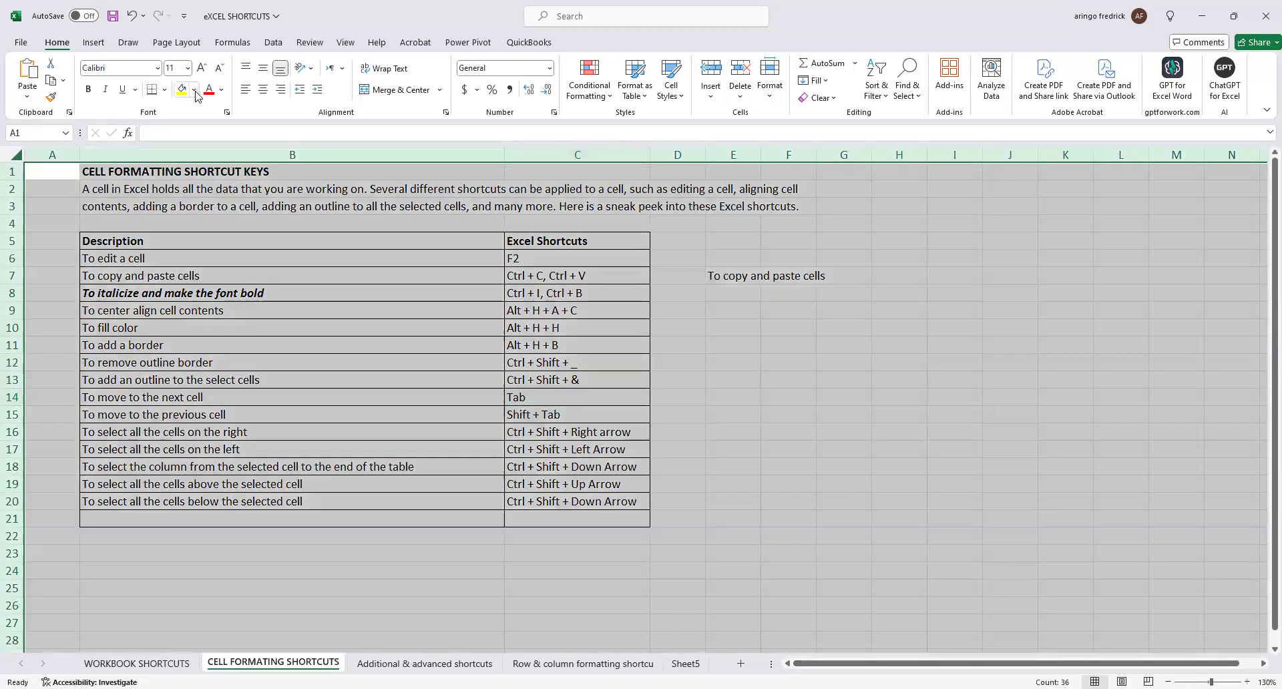
left_click(189, 68)
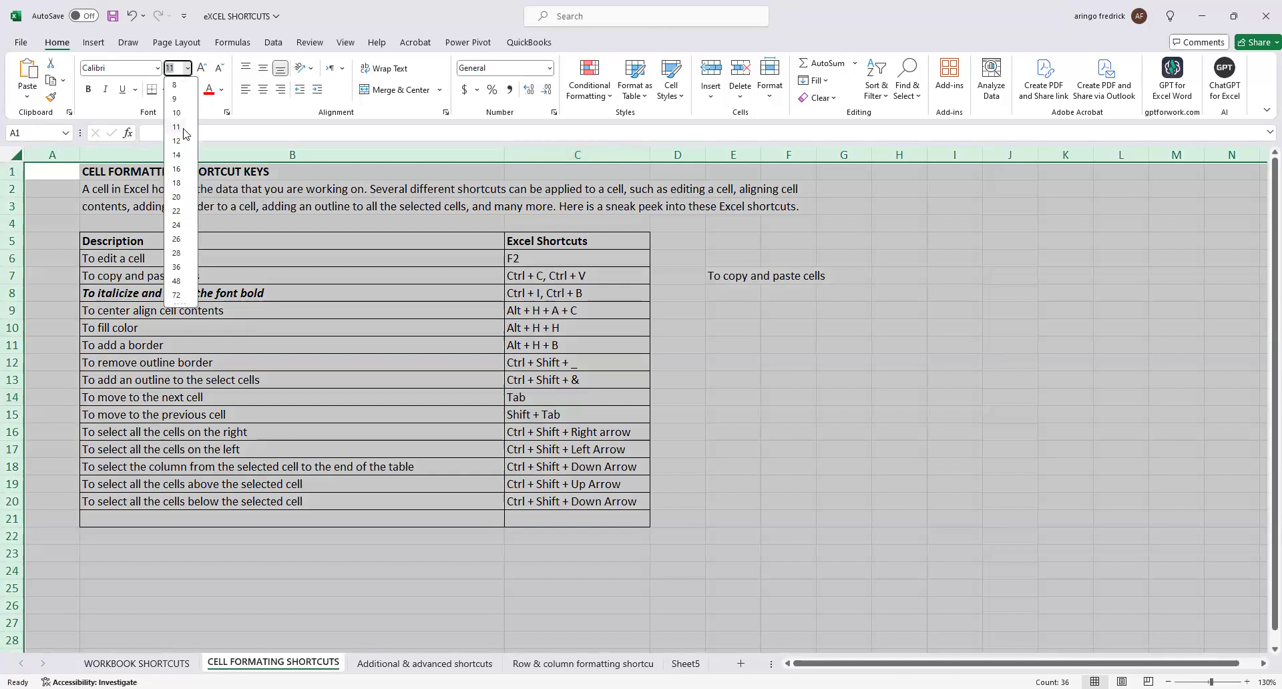
left_click(185, 152)
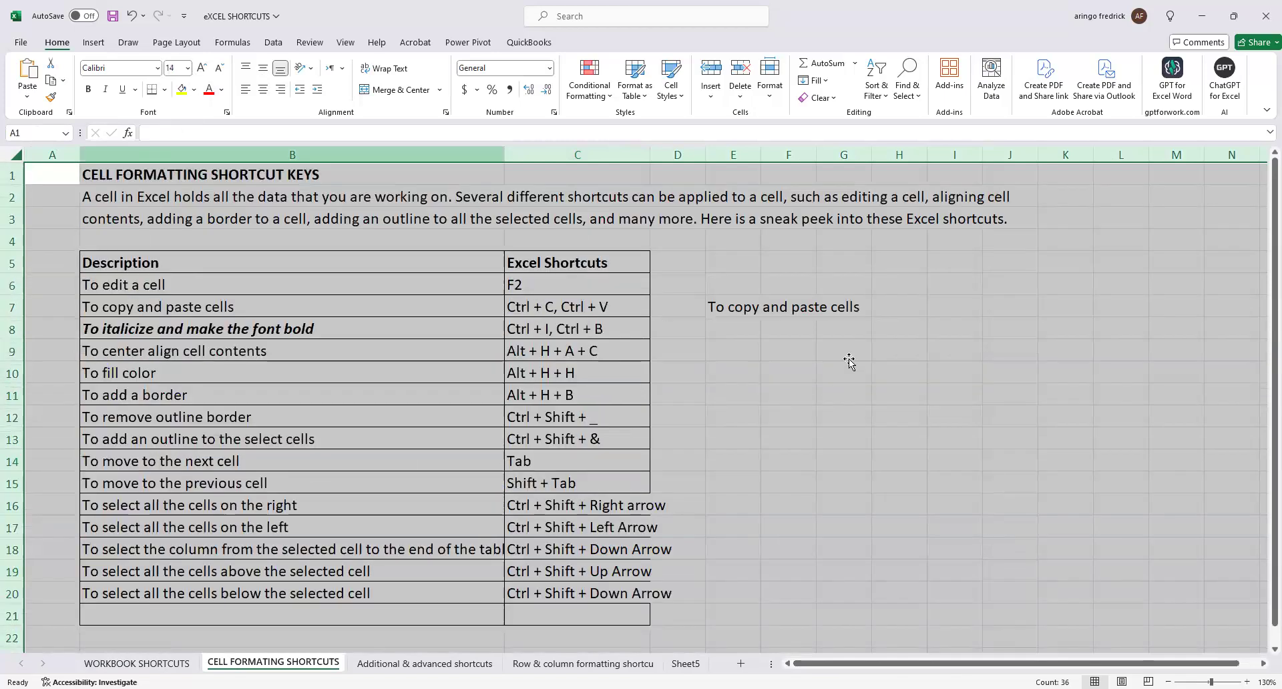
left_click(845, 354)
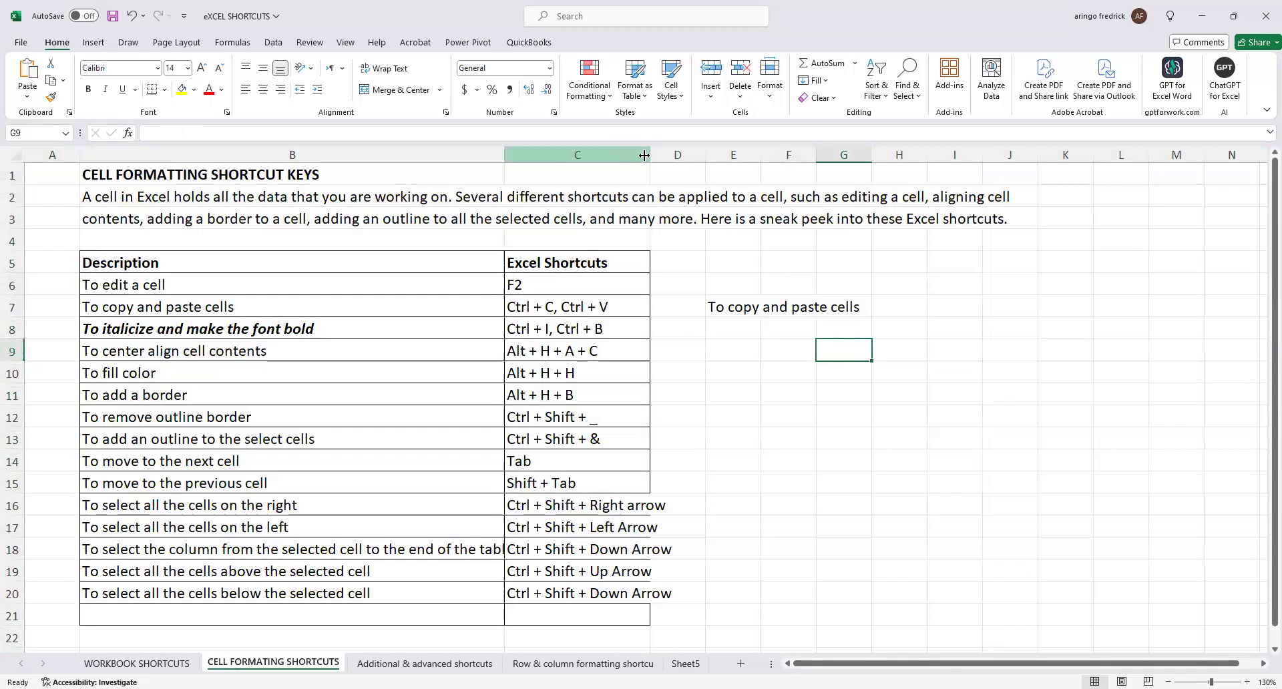
left_click_drag(650, 154, 686, 155)
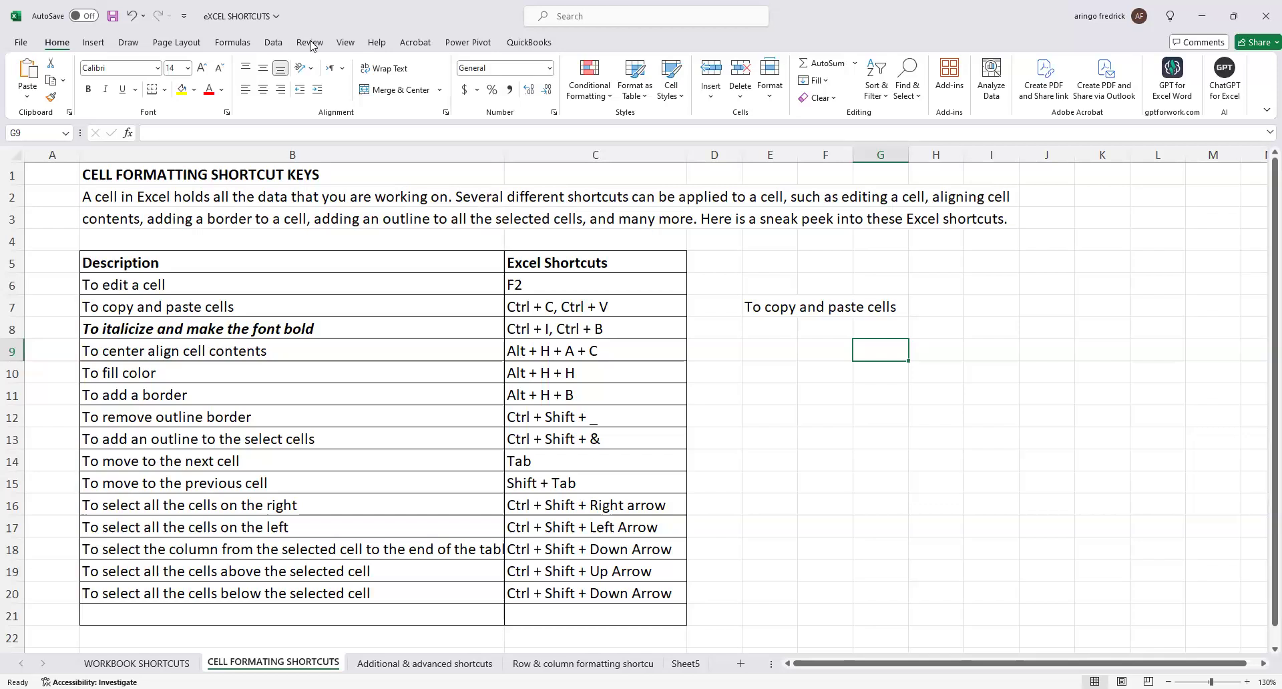
Review the cell formatting, additional and advanced, and row and column shortcut sheets, and return to the WORKBOOK SHORTCUTS list.
key("alt+Tab")
left_click(522, 418)
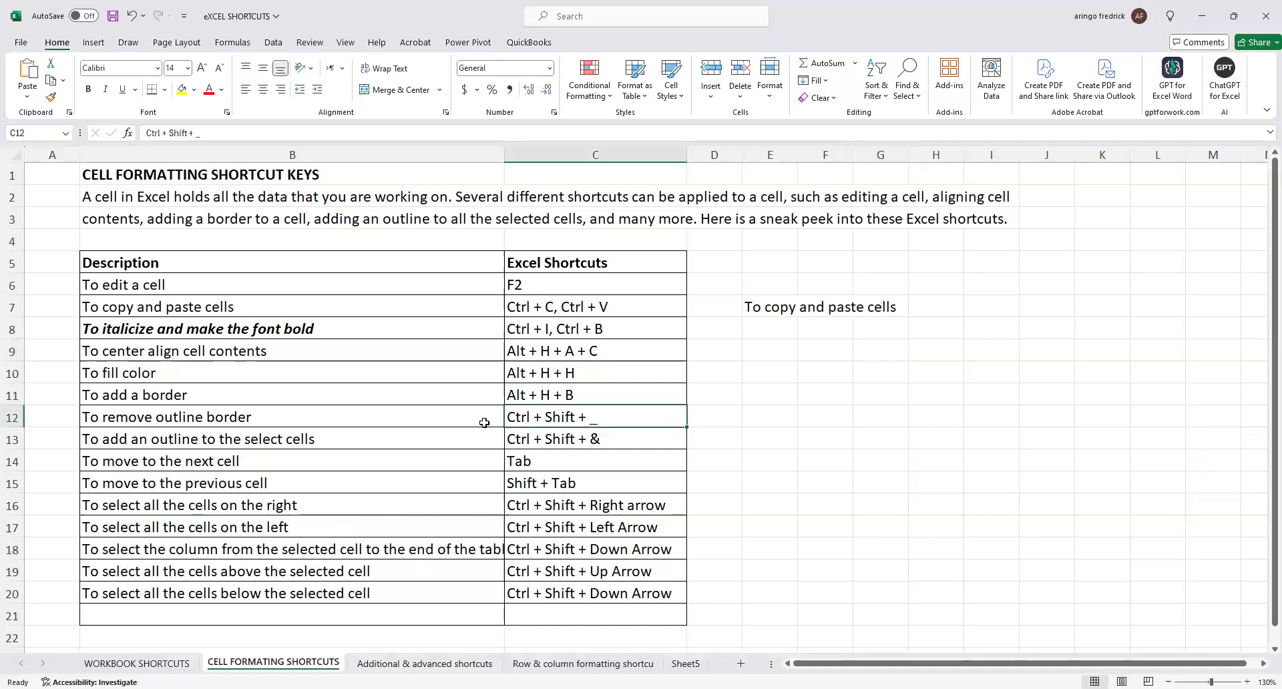
left_click(213, 462)
left_click(425, 663)
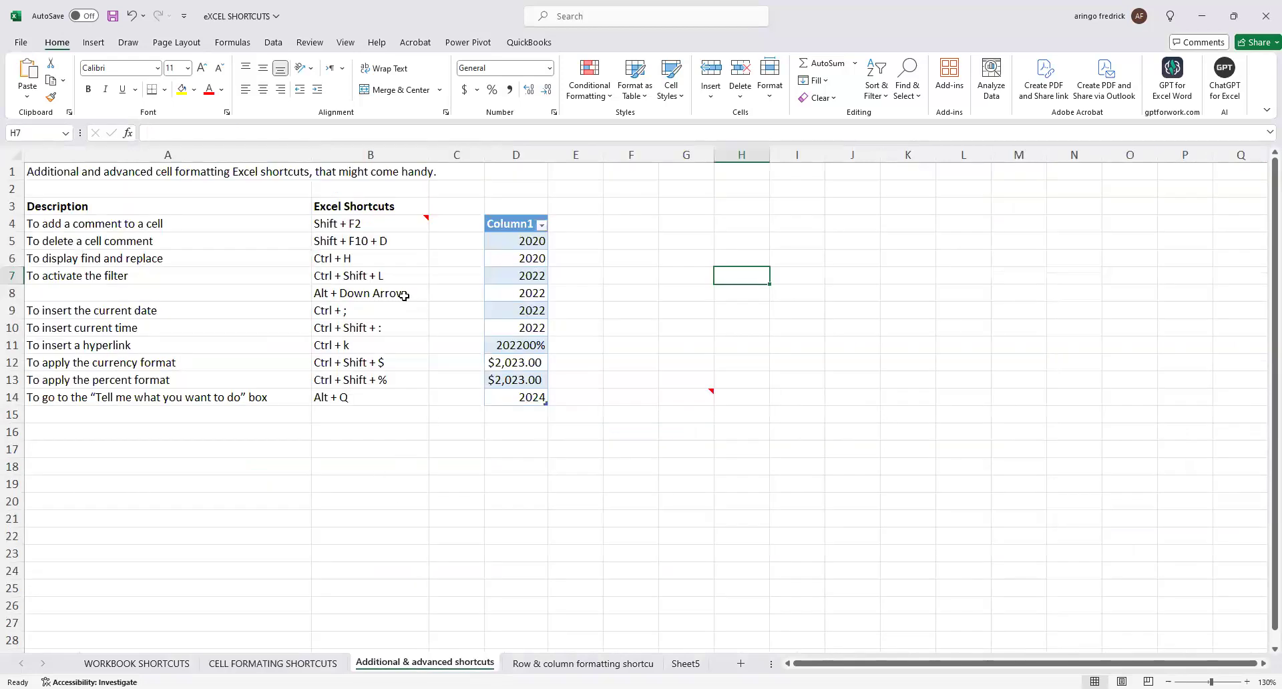
left_click(351, 241)
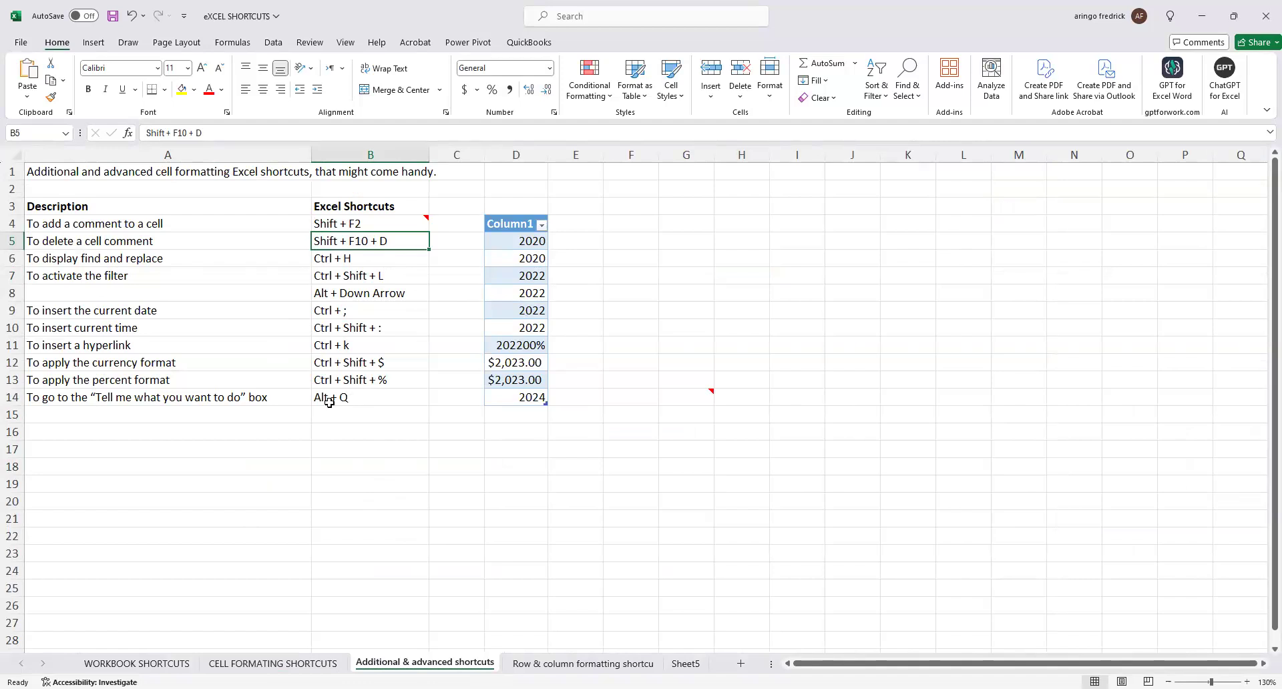
left_click(583, 663)
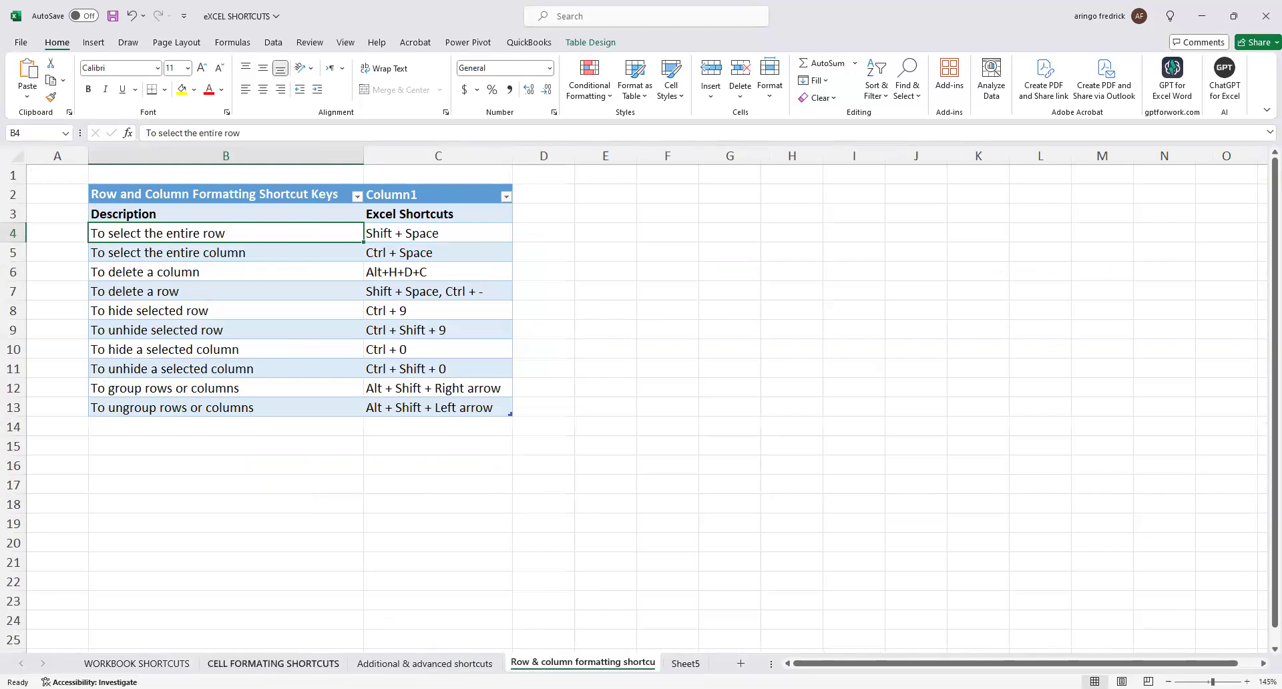
left_click(137, 663)
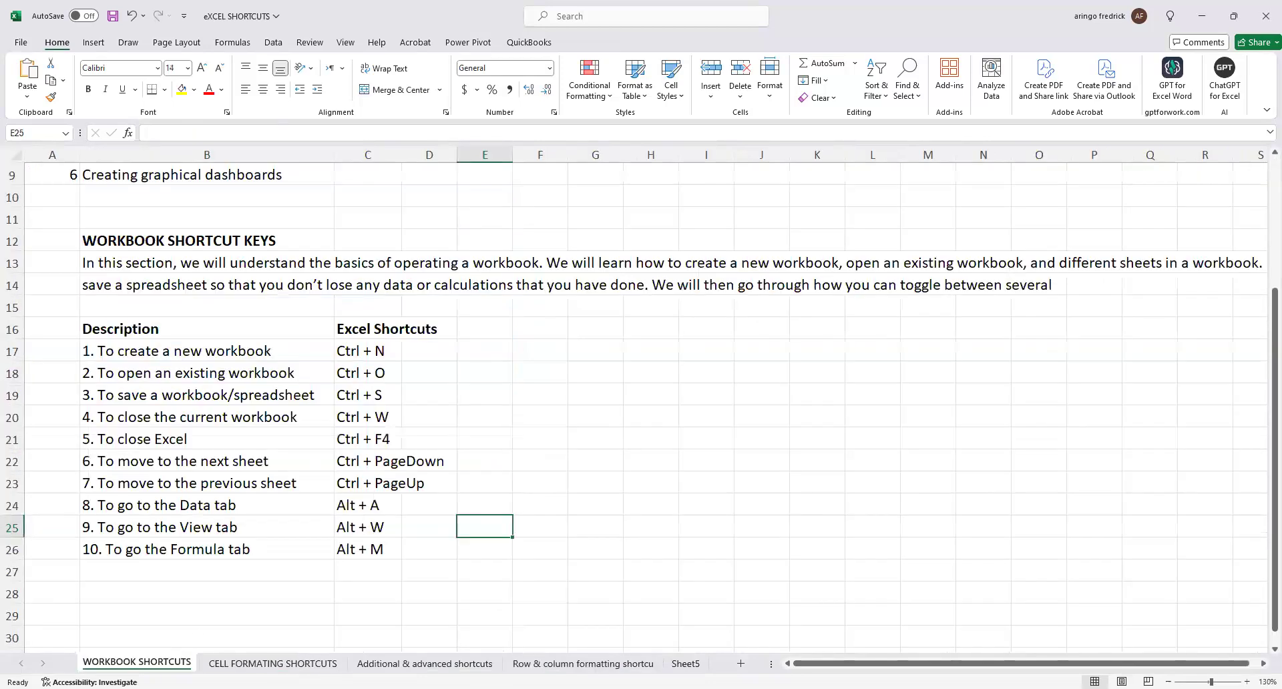
scroll(374, 561, "up", 3)
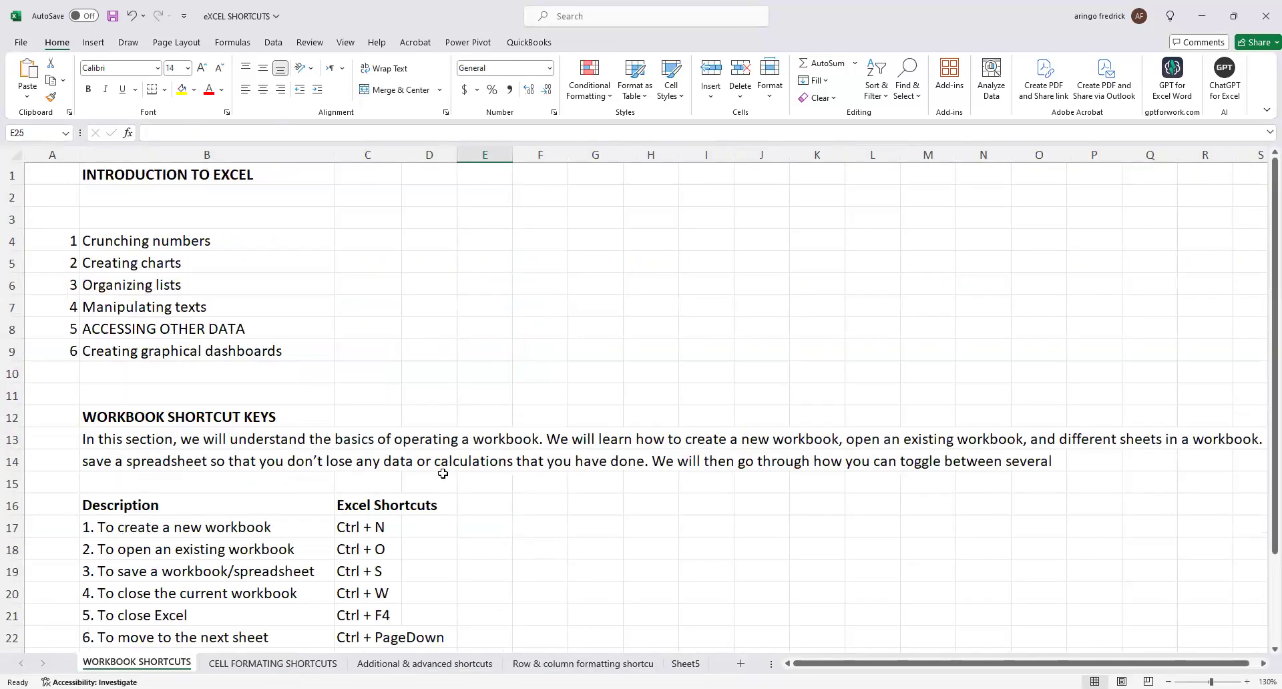
scroll(324, 551, "down", 5)
scroll(324, 552, "up", 5)
scroll(382, 484, "down", 2)
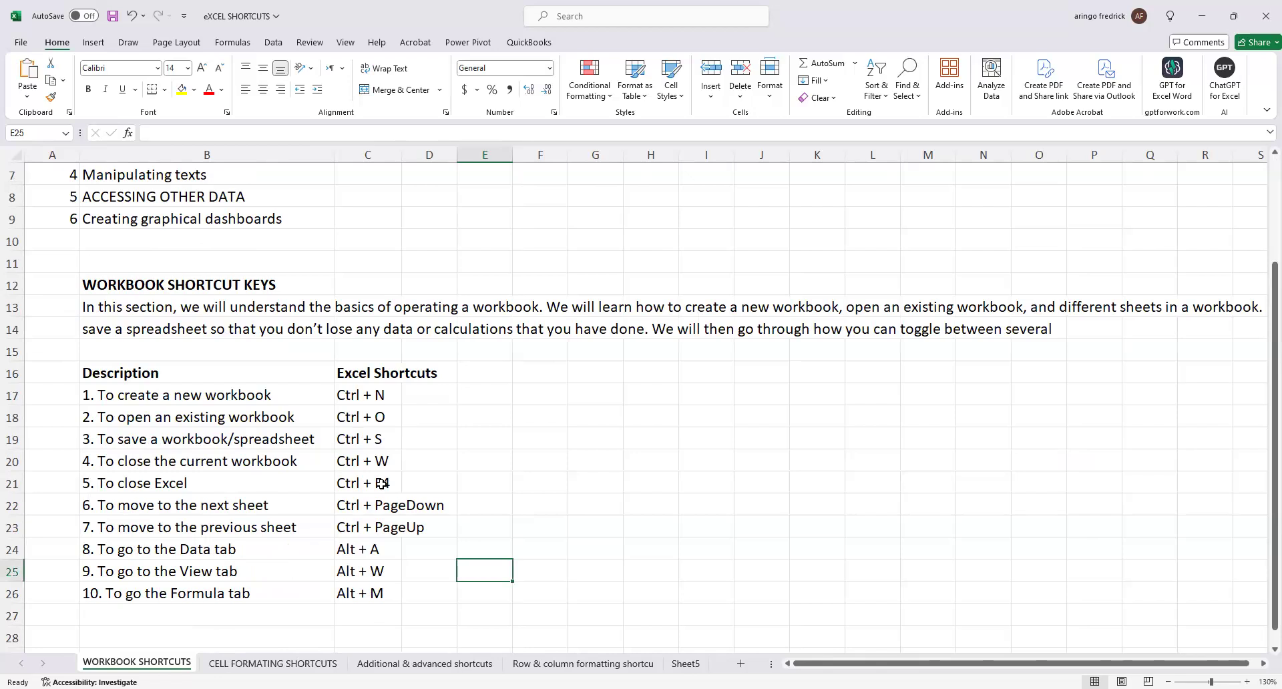
Move forward sheet by sheet to the row and column formatting shortcuts, and back again to WORKBOOK SHORTCUTS.
left_click(321, 659)
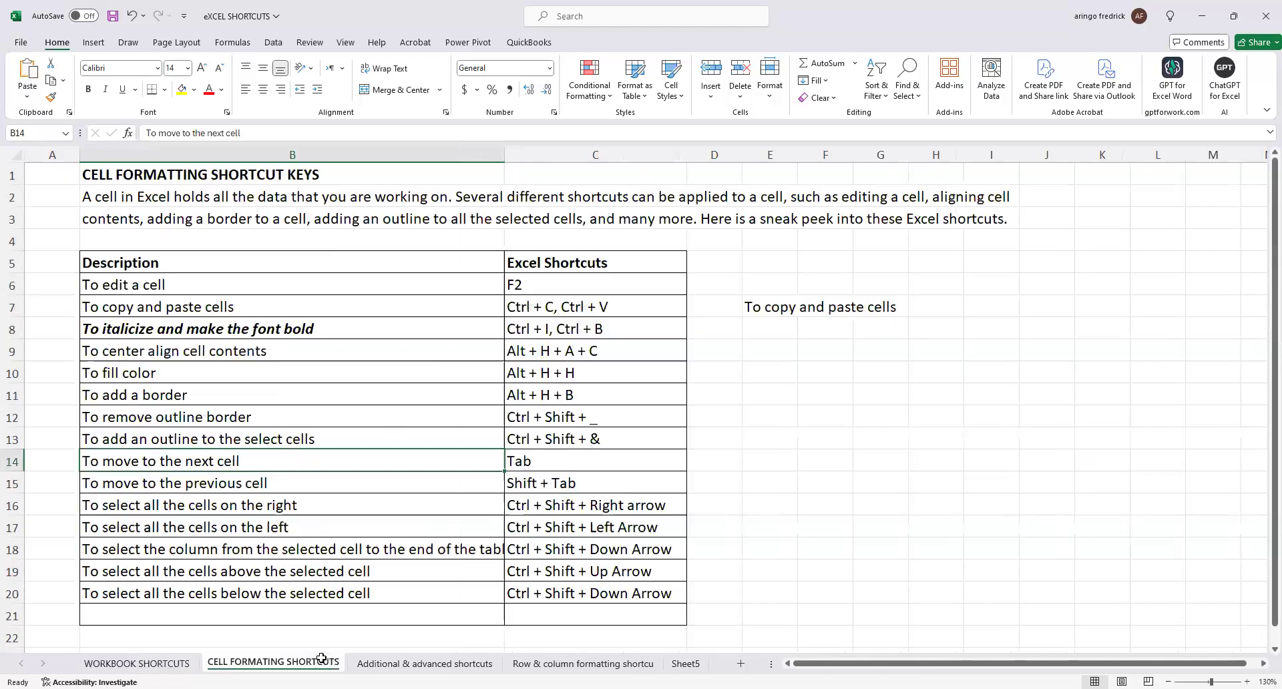
left_click(427, 663)
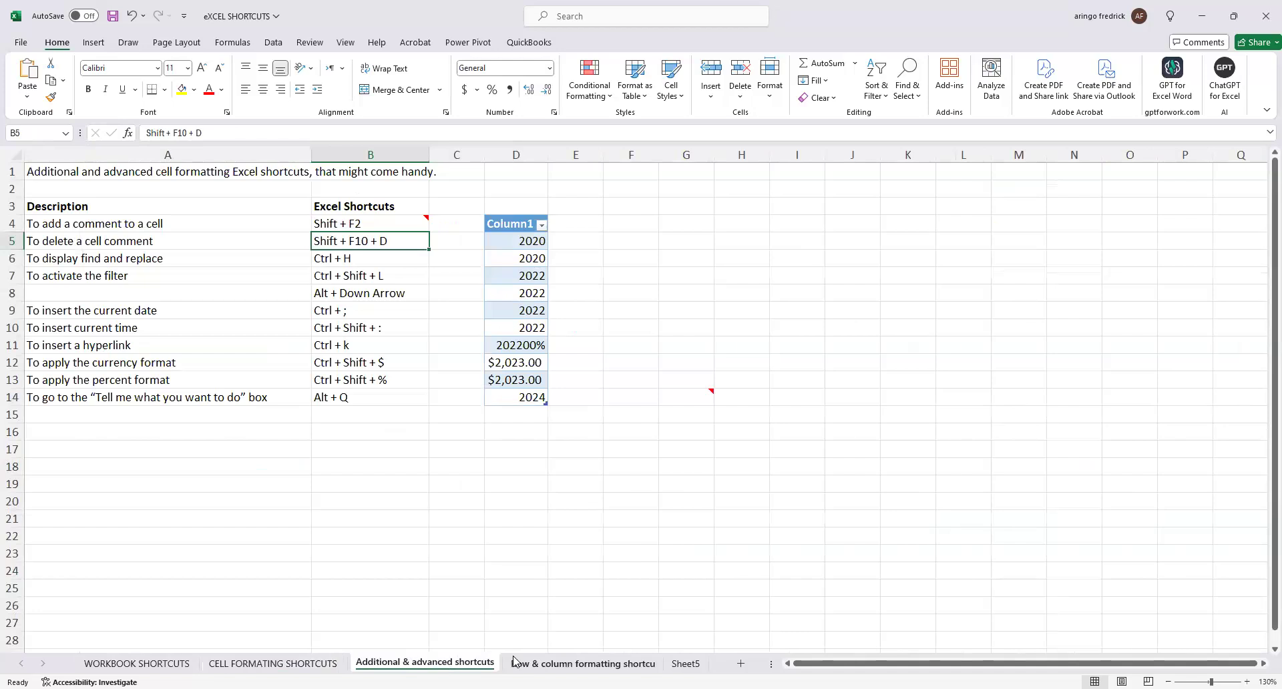
left_click(515, 663)
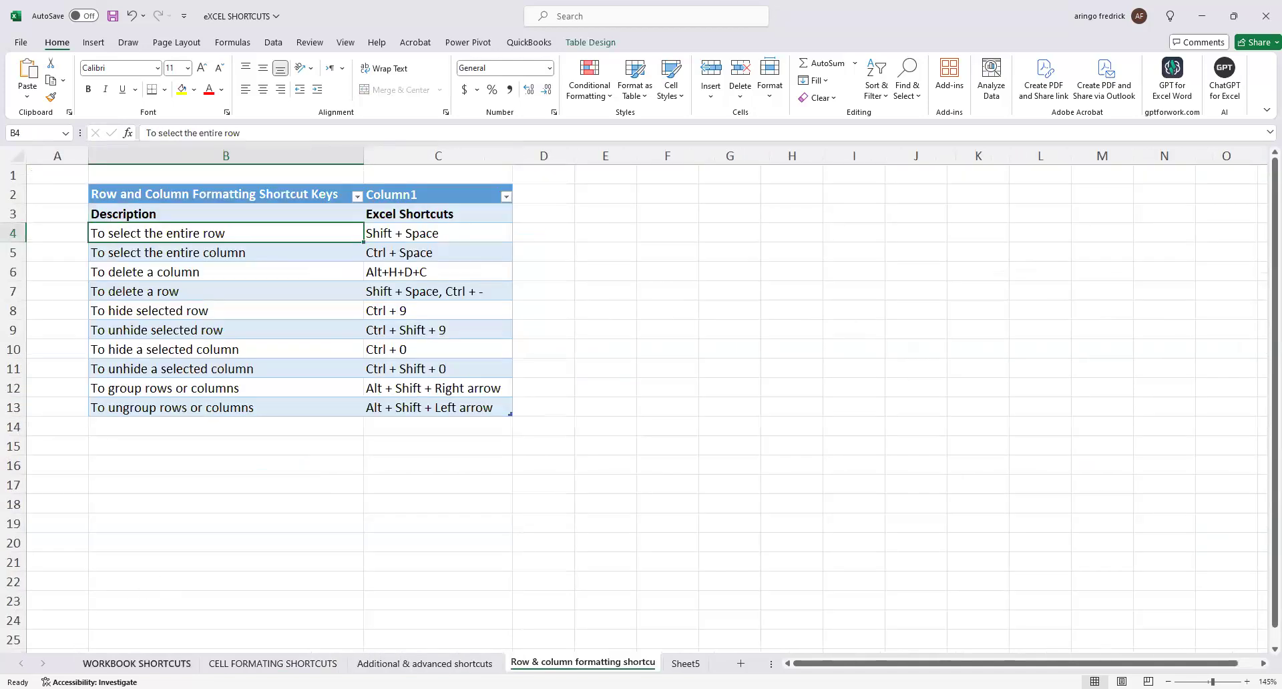
key("ctrl+Page_Up")
key("ctrl+Page_Up")
key("ctrl+Page_Up")
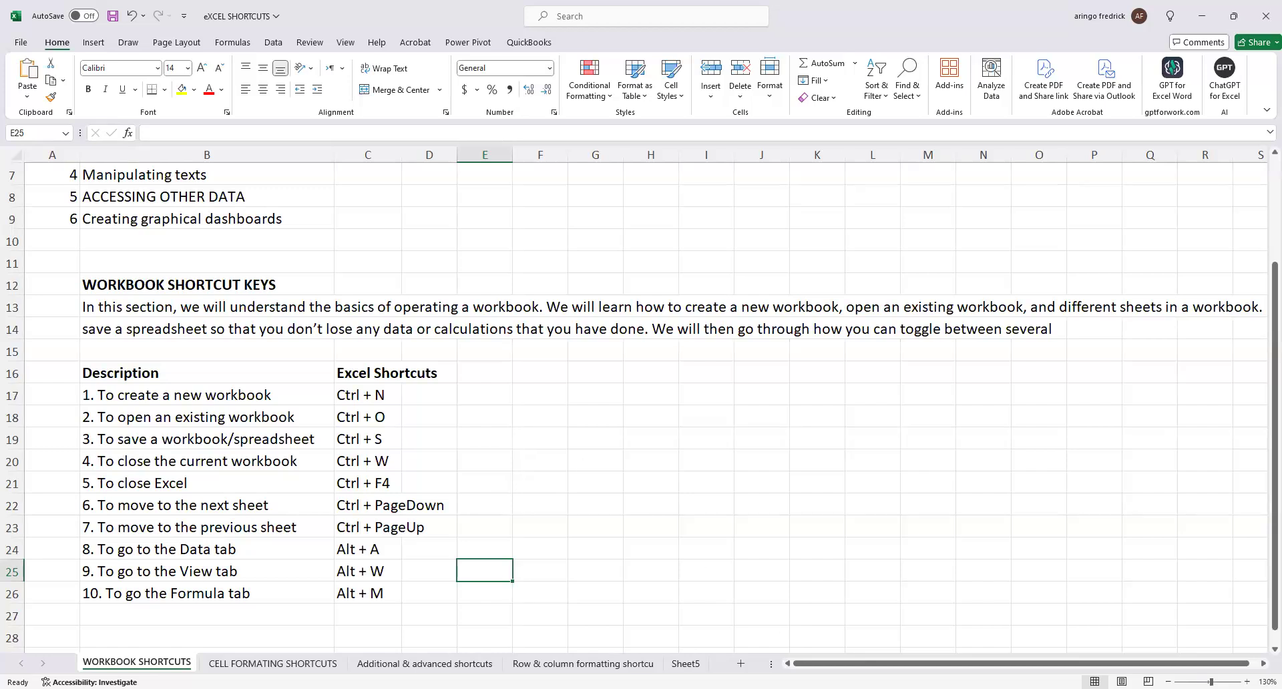
Create a new blank workbook.
key("ctrl+n")
key("ctrl+n")
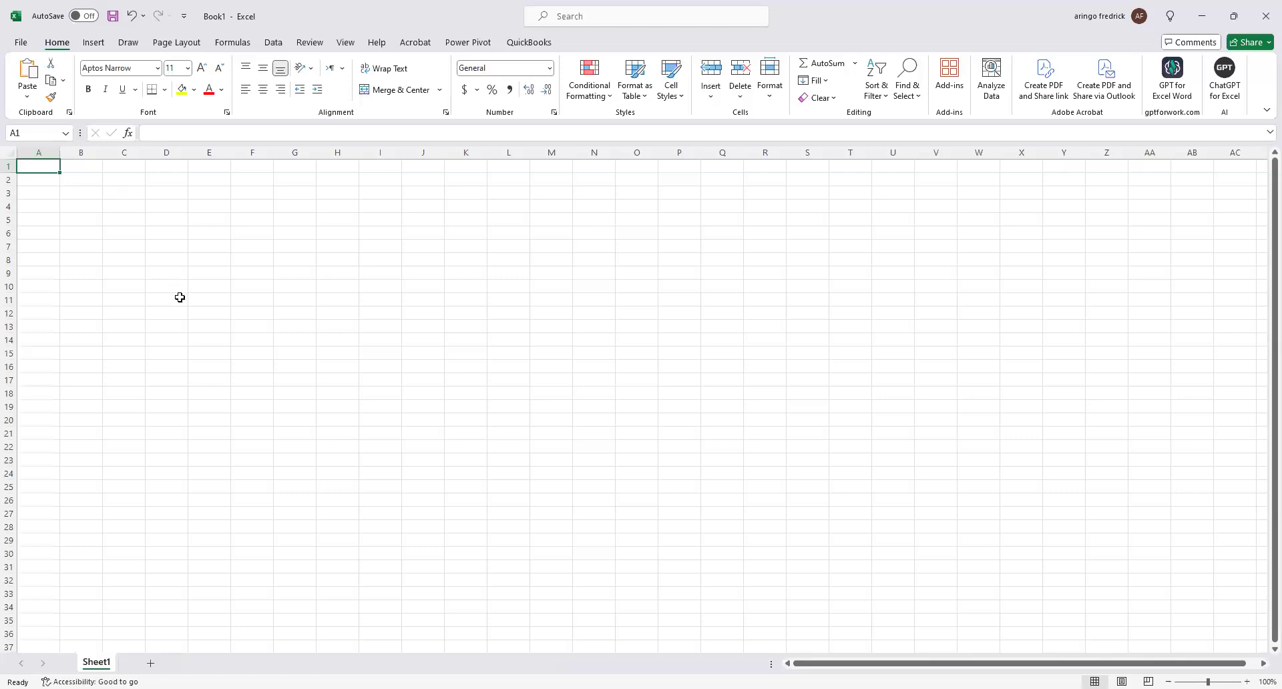
scroll(89, 186, "up", 1)
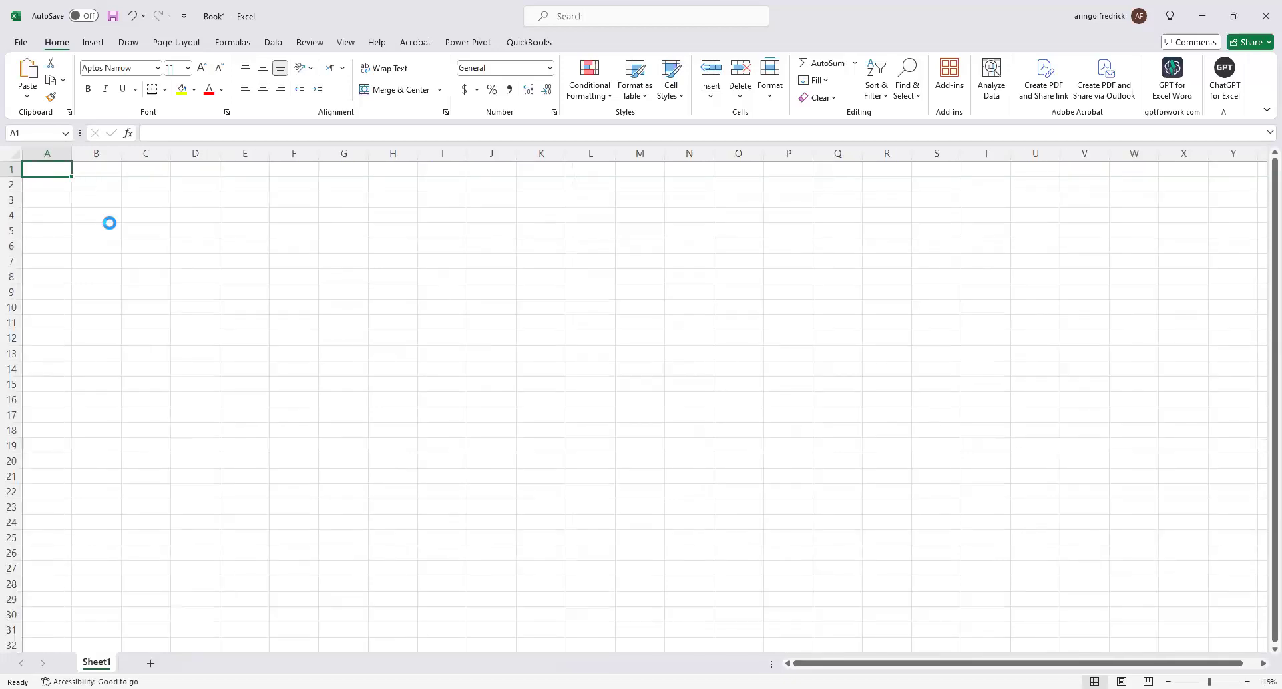
scroll(112, 205, "up", 2)
Enter the heading "If functions" in B2, with Sumif and Sumifs listed below it in B3 and B4.
left_click(110, 193)
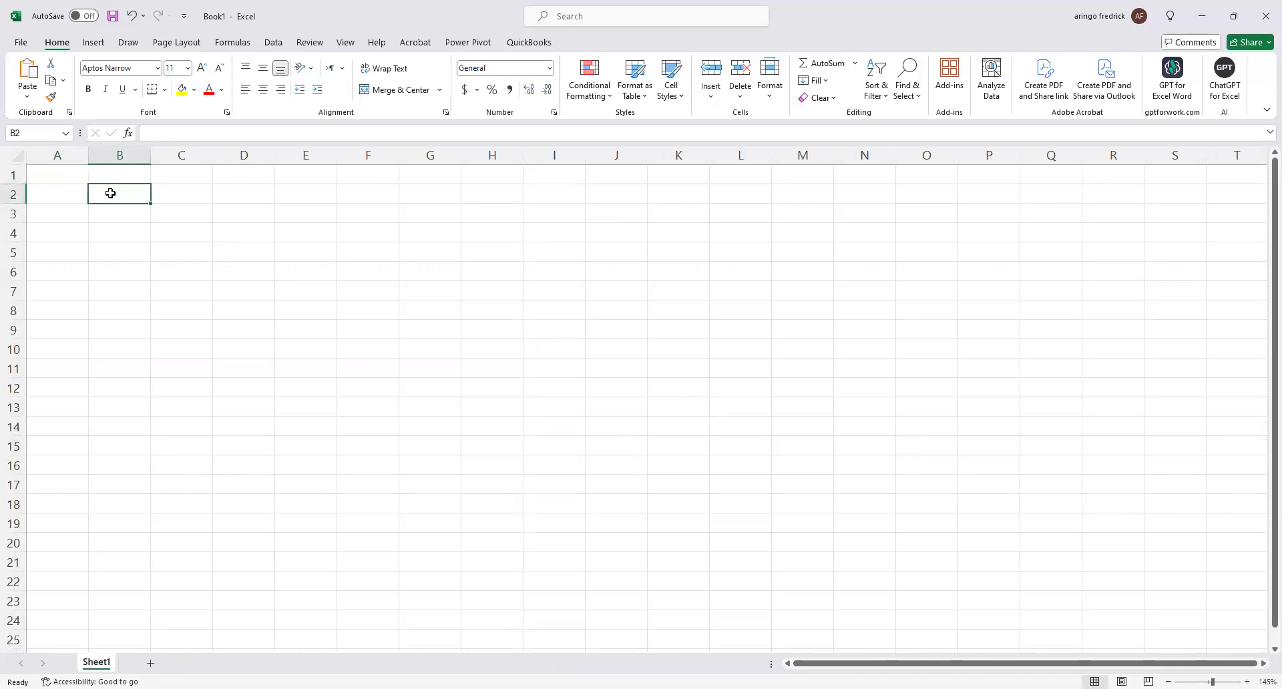
type("If functions")
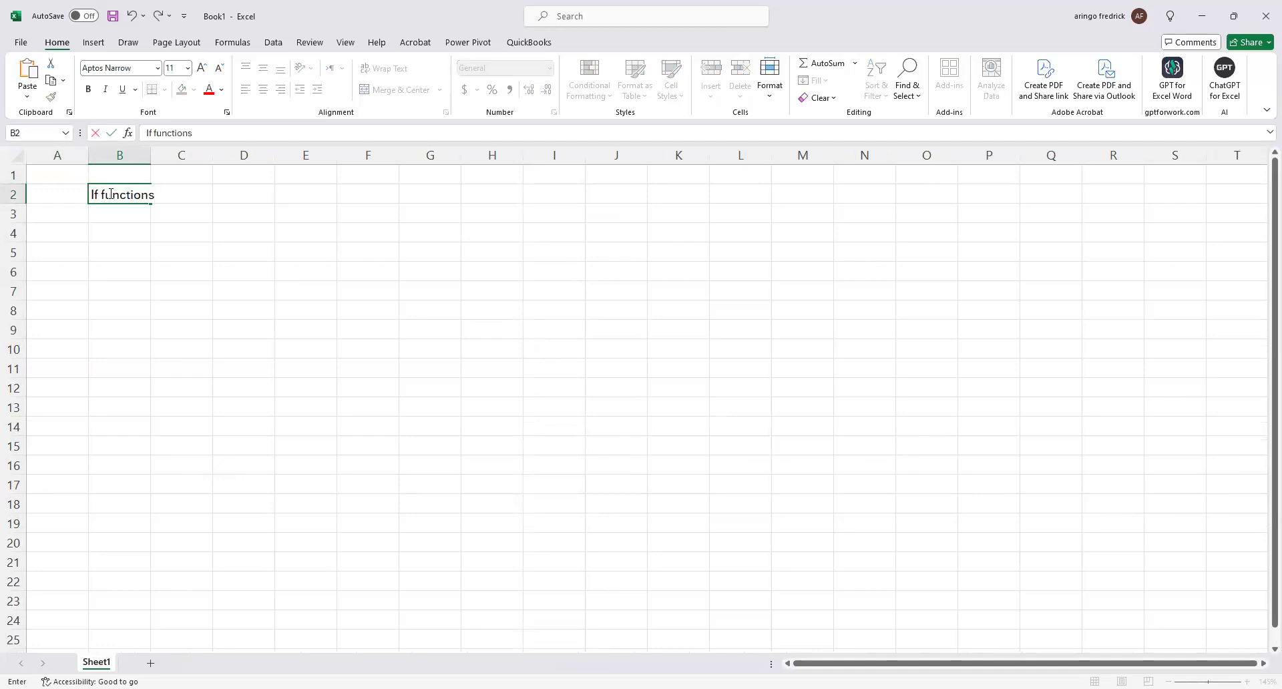
key("Return")
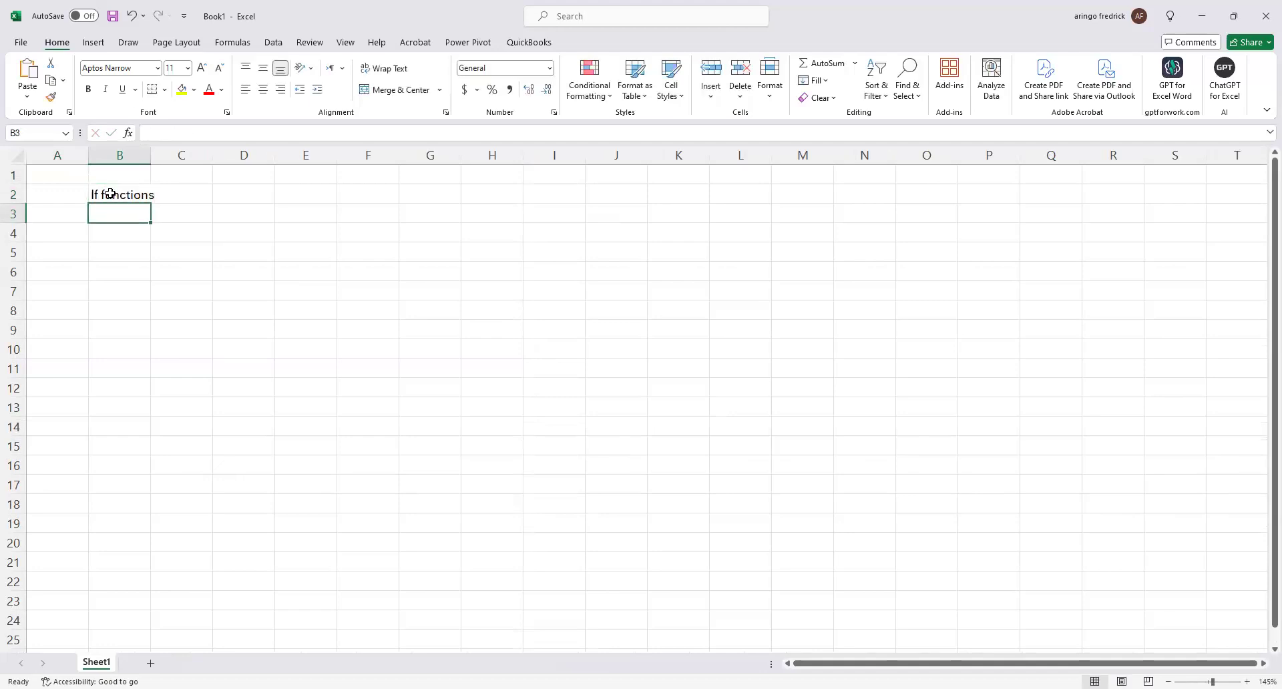
type("Sumif")
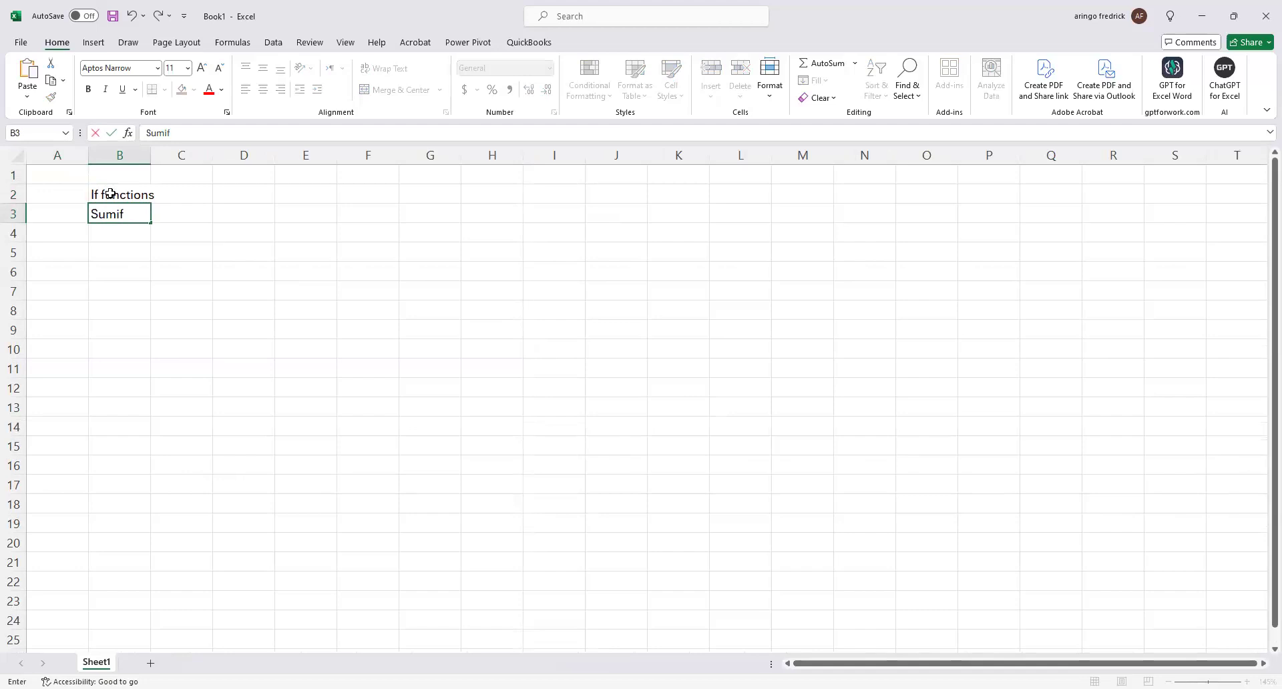
key("Return")
type("Sumifs")
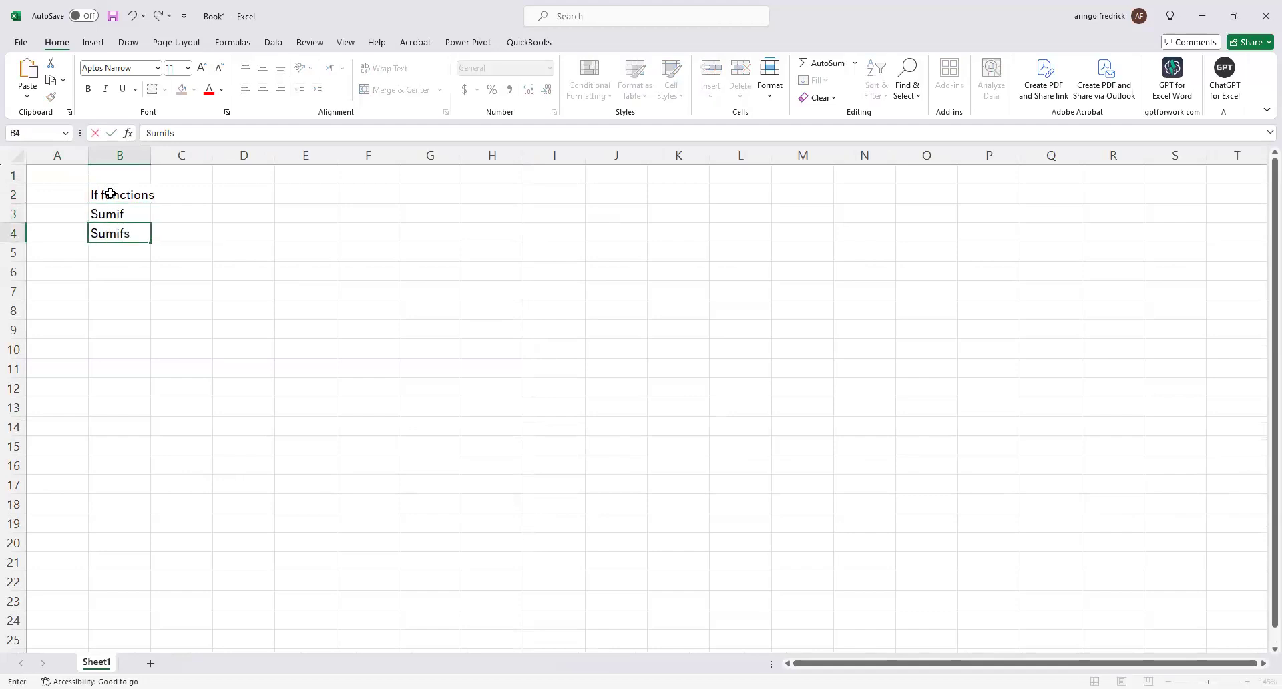
key("Return")
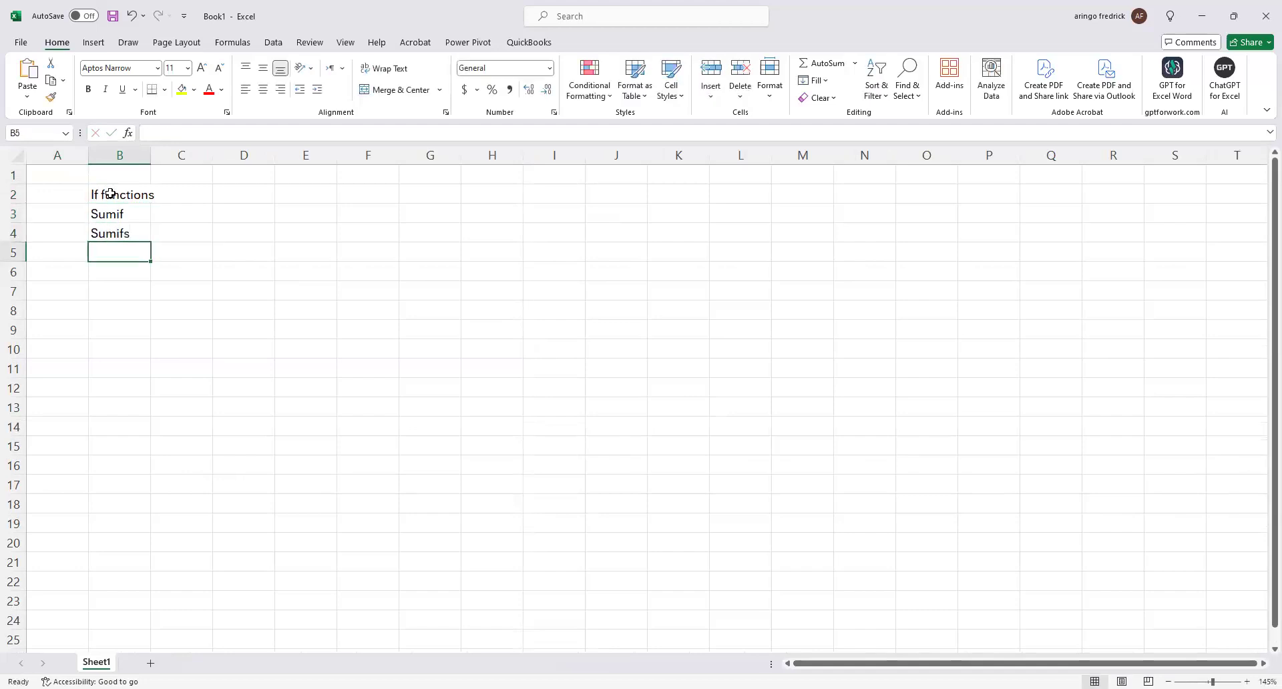
Add Countif in B5 and Countifs in B6 to the list of functions.
type("Coun")
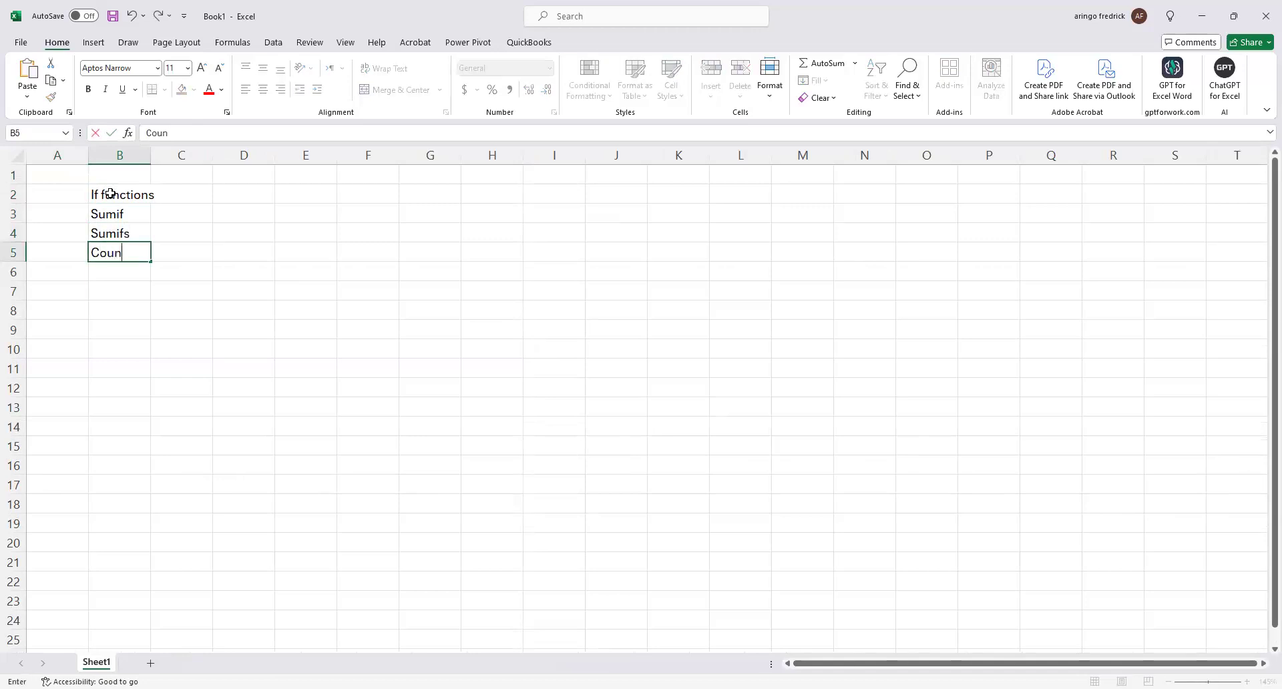
type("tif")
key("Return")
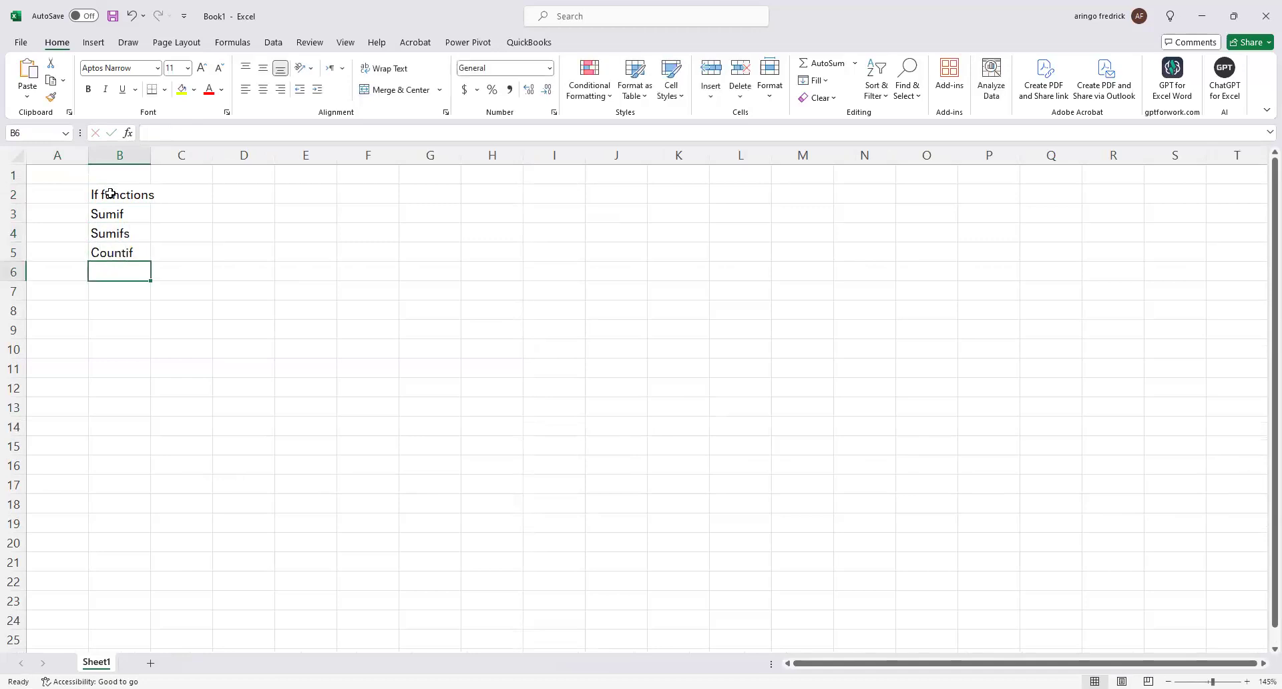
type("Counti")
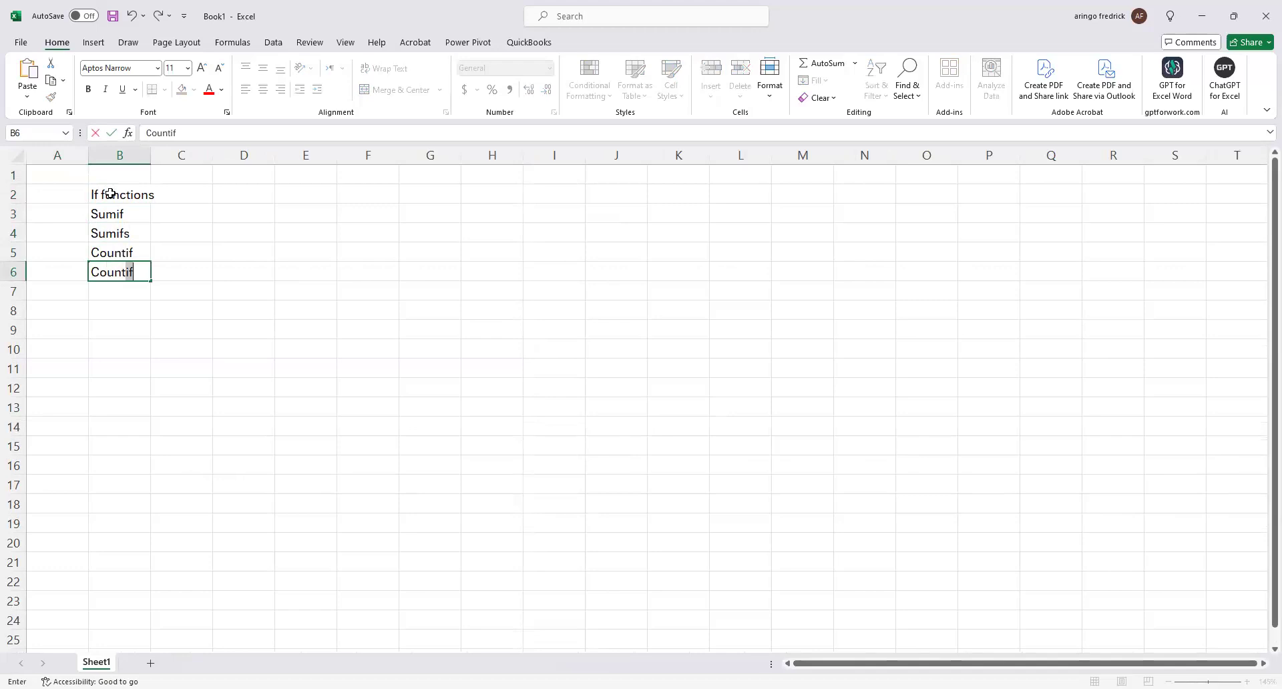
type("fs")
left_click(227, 380)
Number the four listed functions 1 to 4 in cells A3 to A6.
left_click(71, 216)
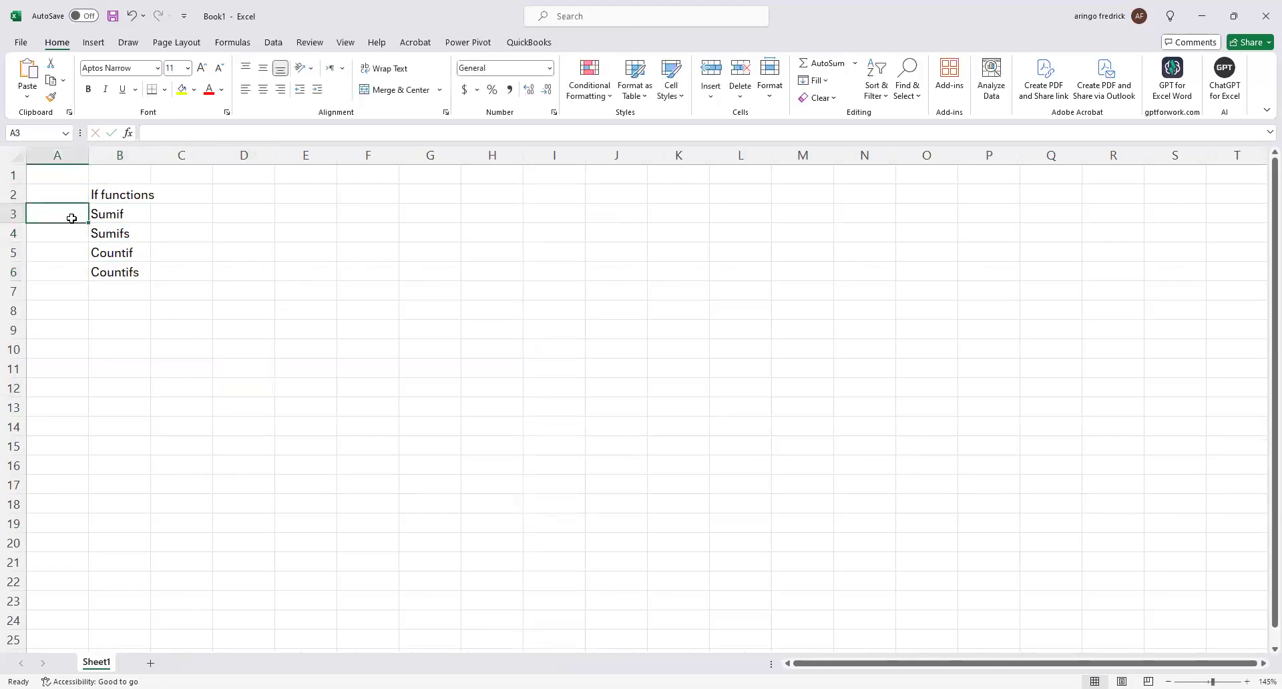
type("1")
key("Return")
type("2")
key("Return")
type("3")
key("ctrl+Return")
key("Return")
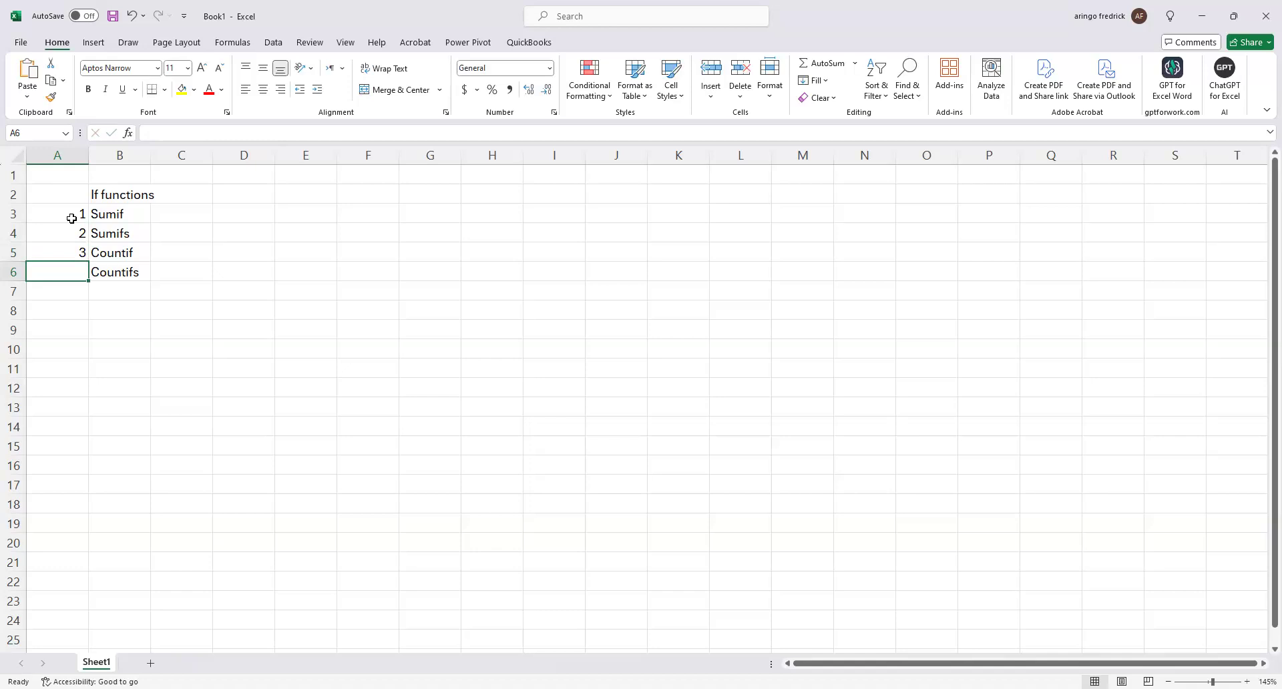
type("4")
key("Return")
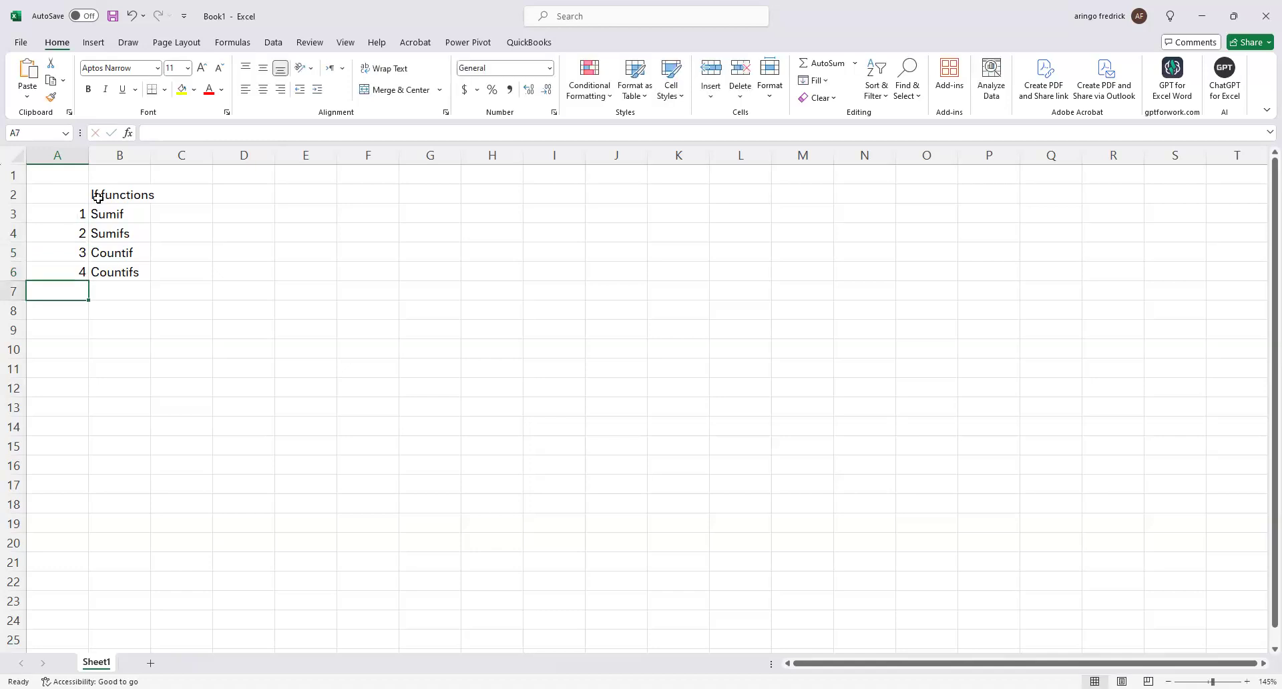
Make the "If functions" heading in B2 bold.
left_click(99, 197)
key("ctrl+b")
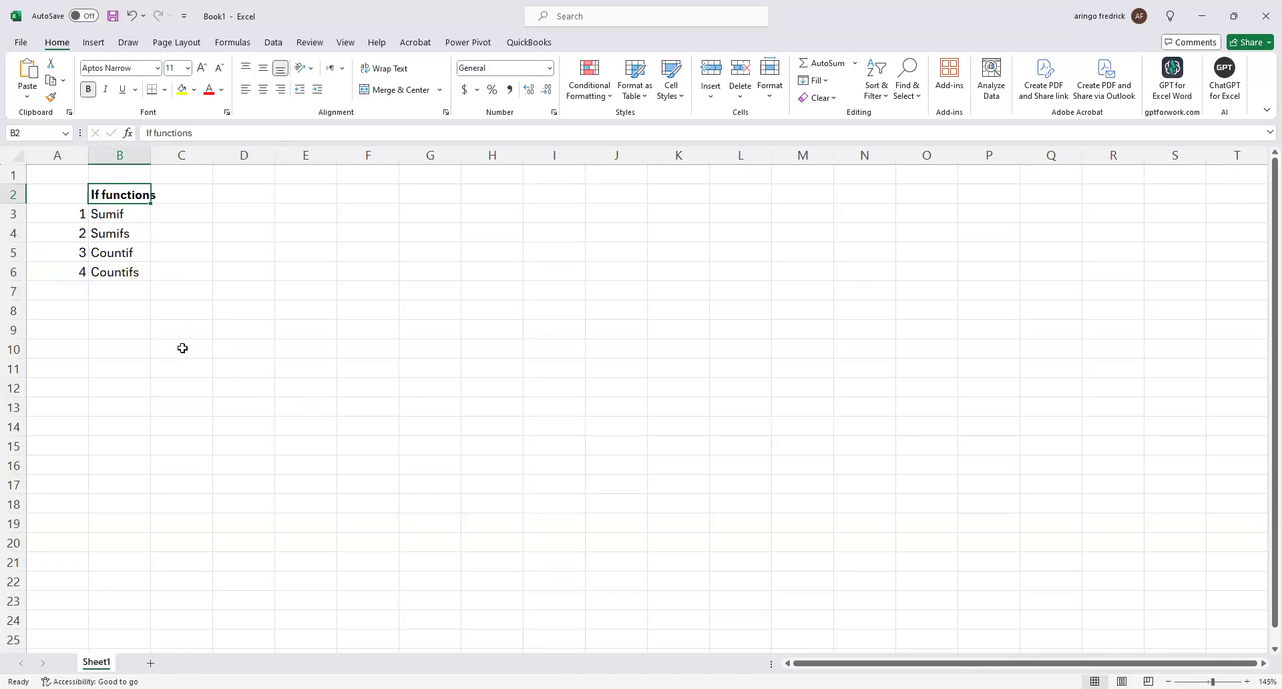
Copy the empty cell C4 beside Sumifs.
left_click(155, 233)
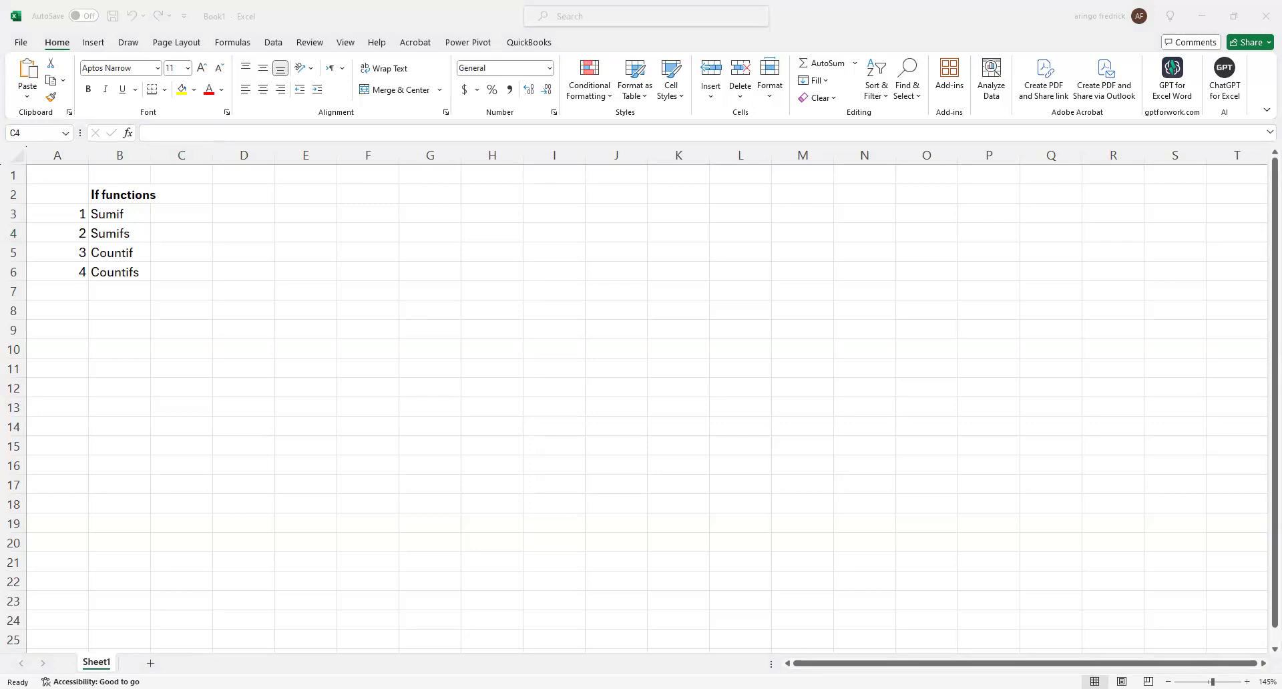
key("ctrl+c")
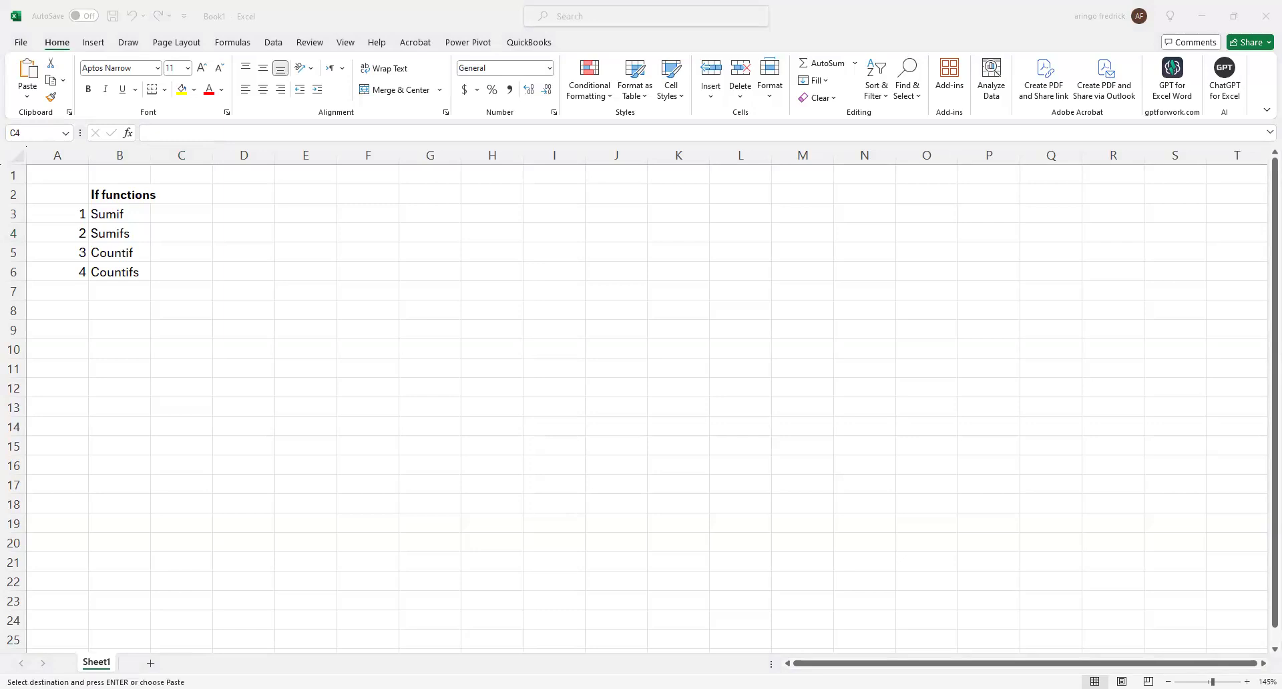
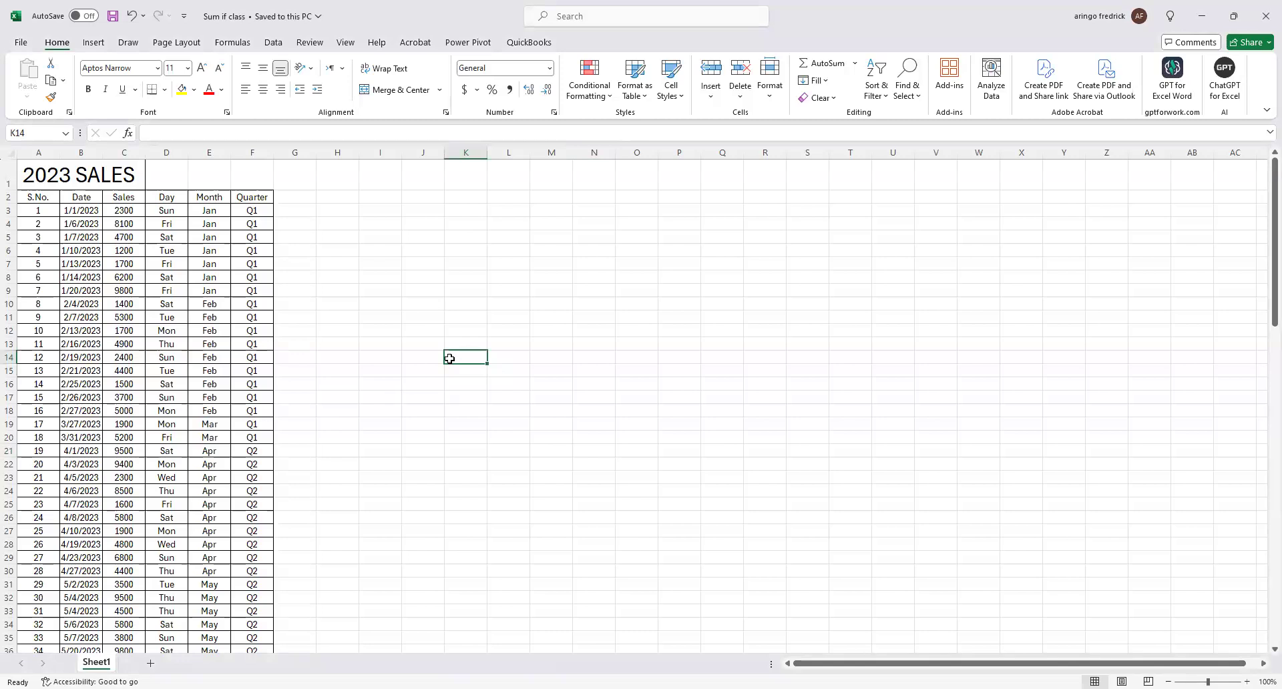
Widen column B of the 2023 sales table enough to display its dates in full.
scroll(525, 461, "up", 1, "ctrl")
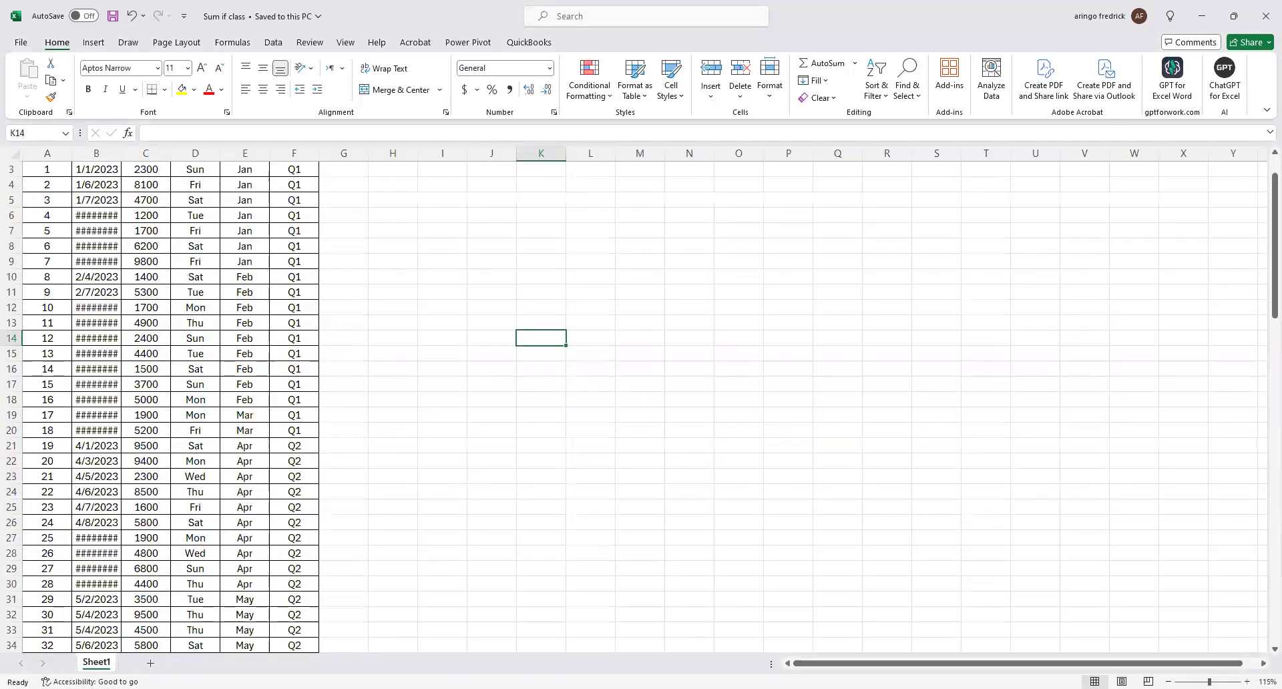
key("alt+Tab")
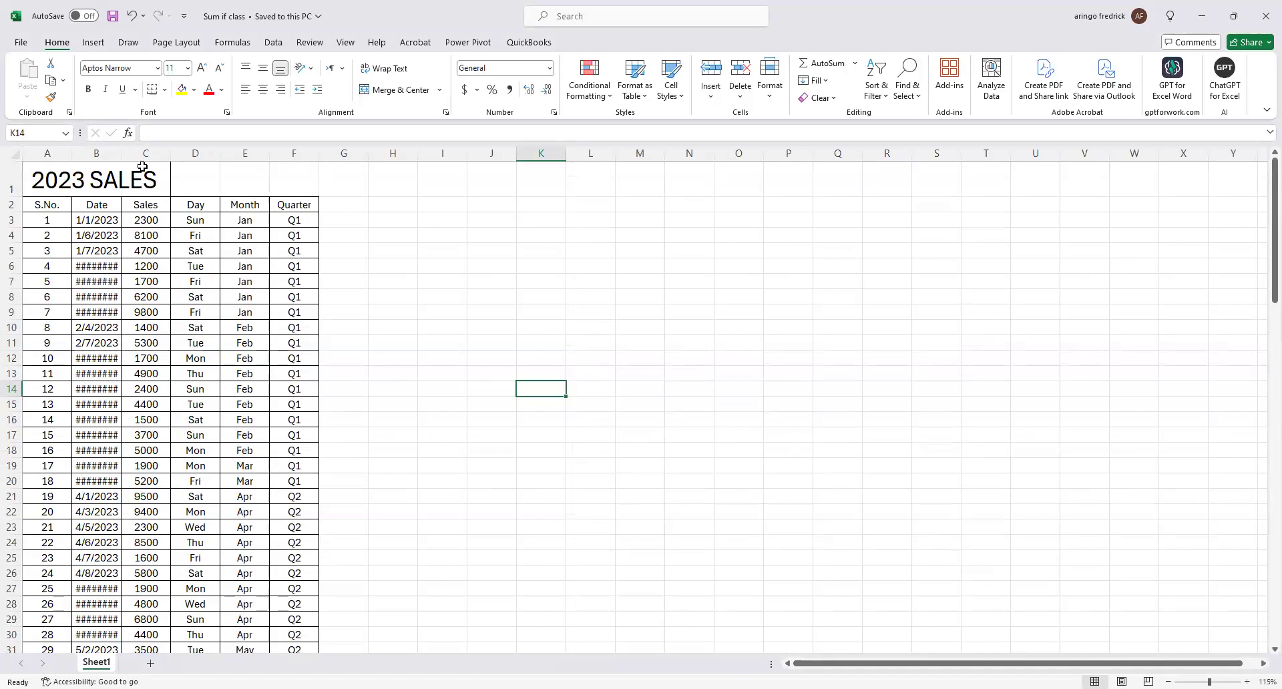
left_click_drag(121, 153, 142, 167)
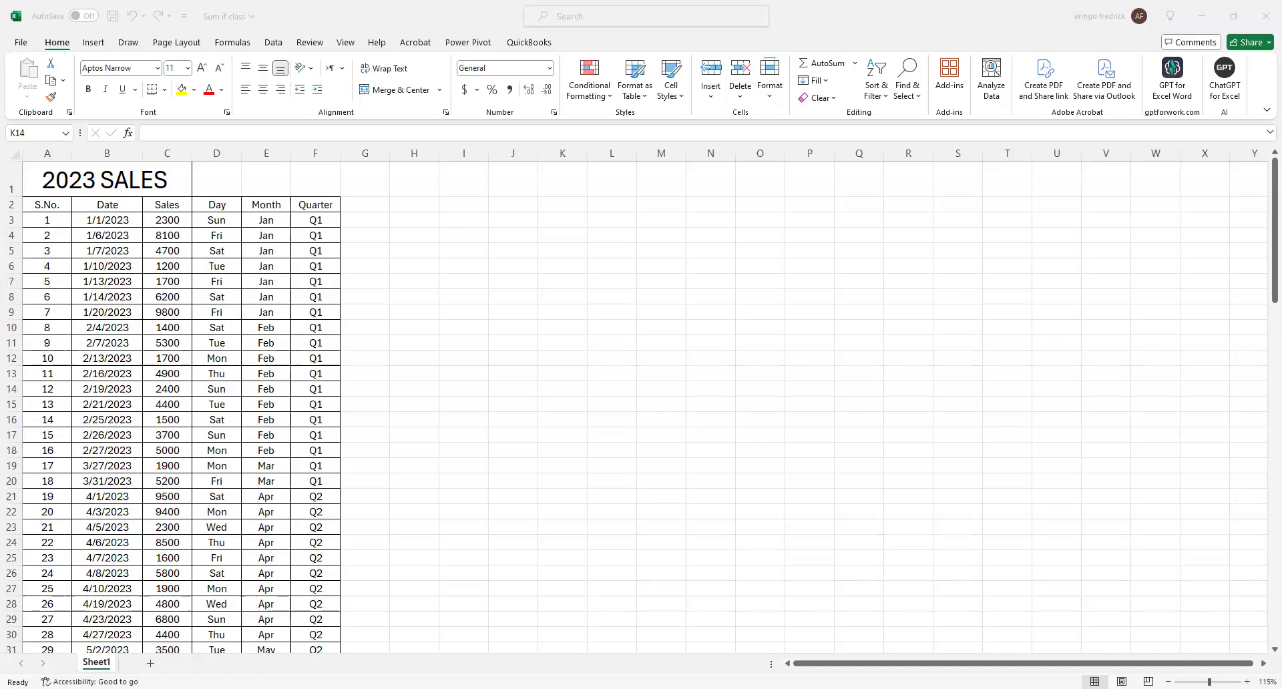
left_click(412, 270)
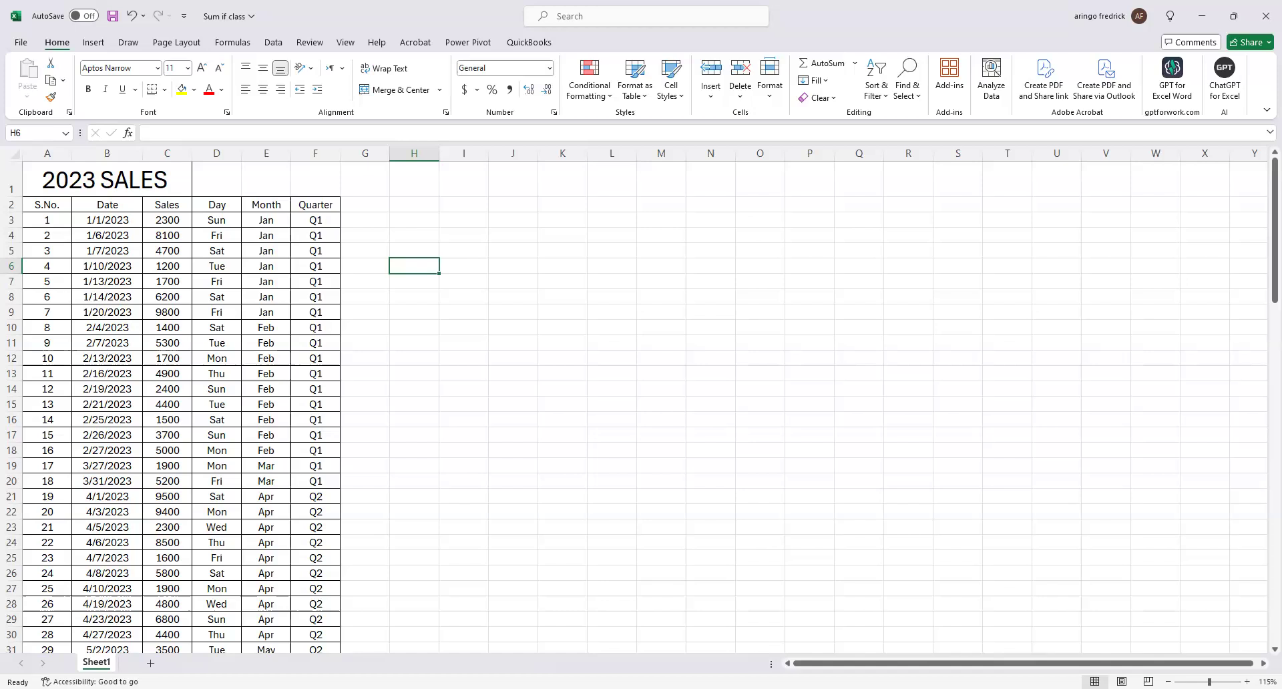
left_click(721, 640)
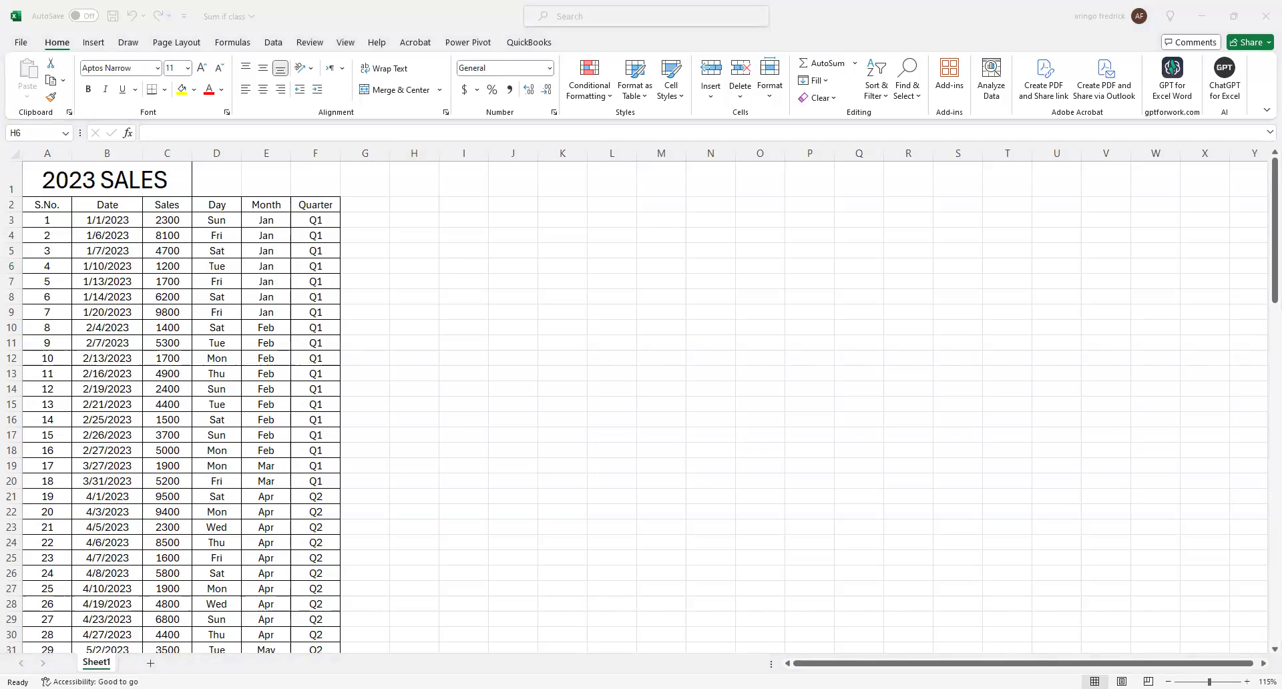
Enter "Sumif function allow us to sum the values in a range that meet specified criteria" in cell I3.
left_click(463, 220)
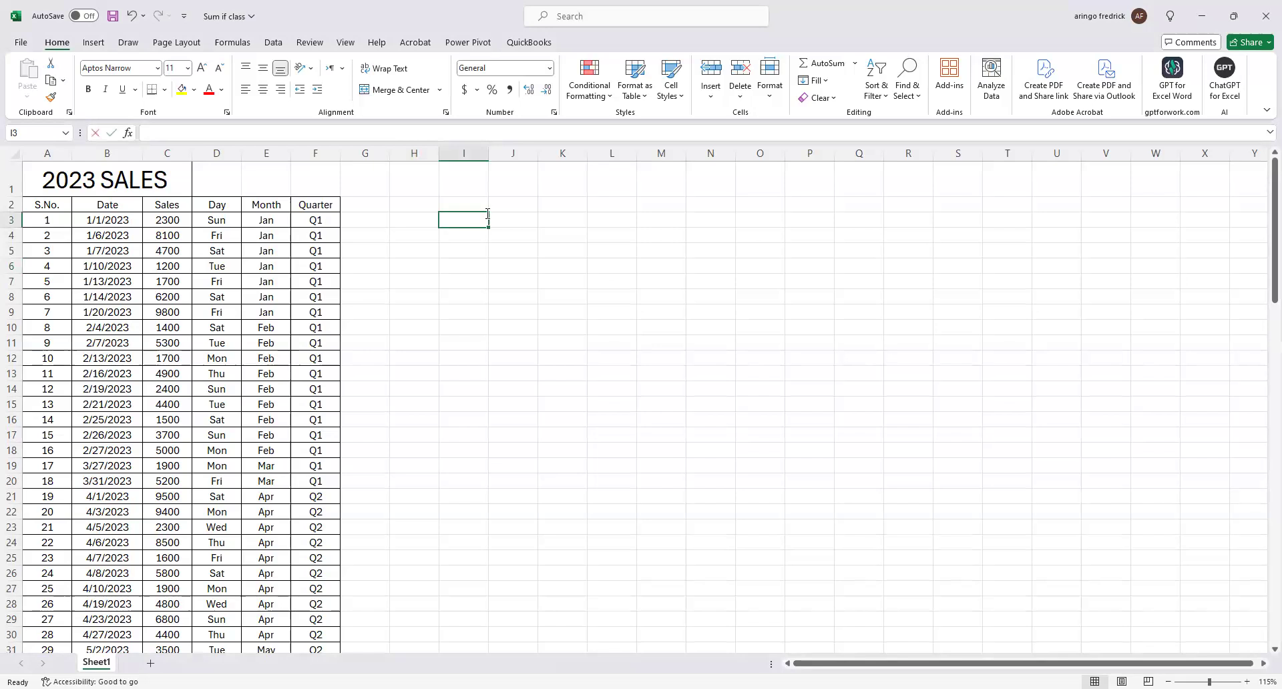
type("Sumif")
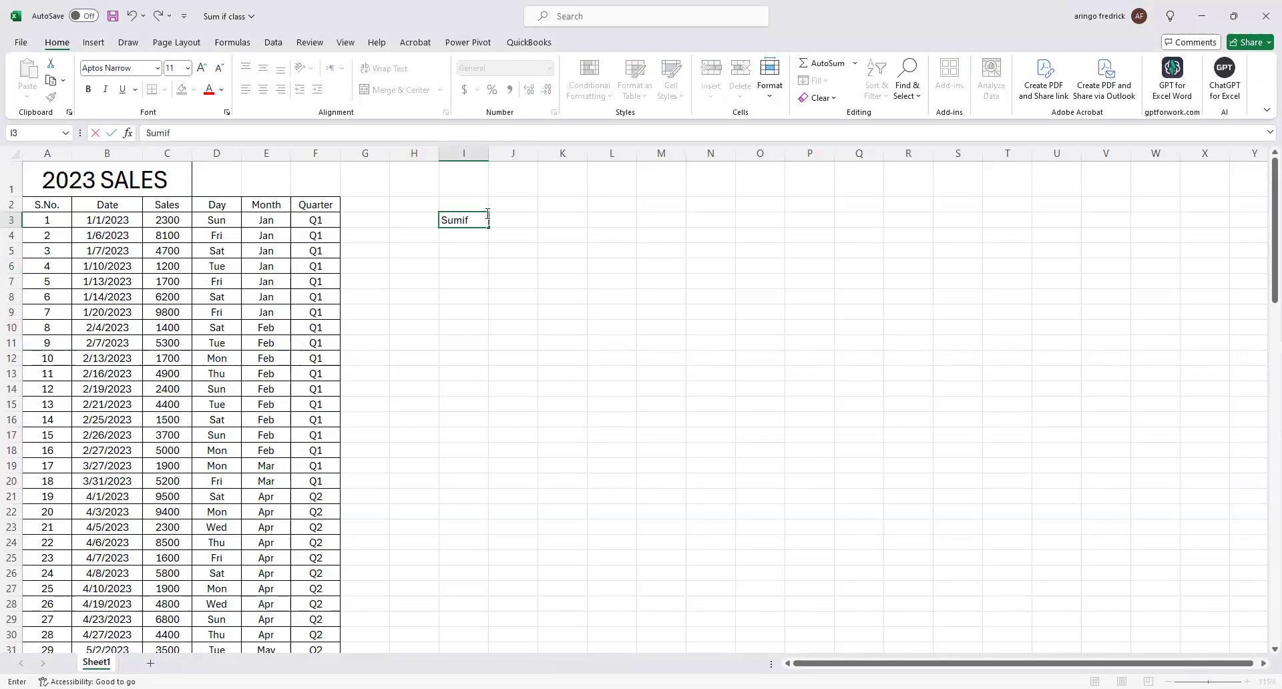
type(" function allow us to sum")
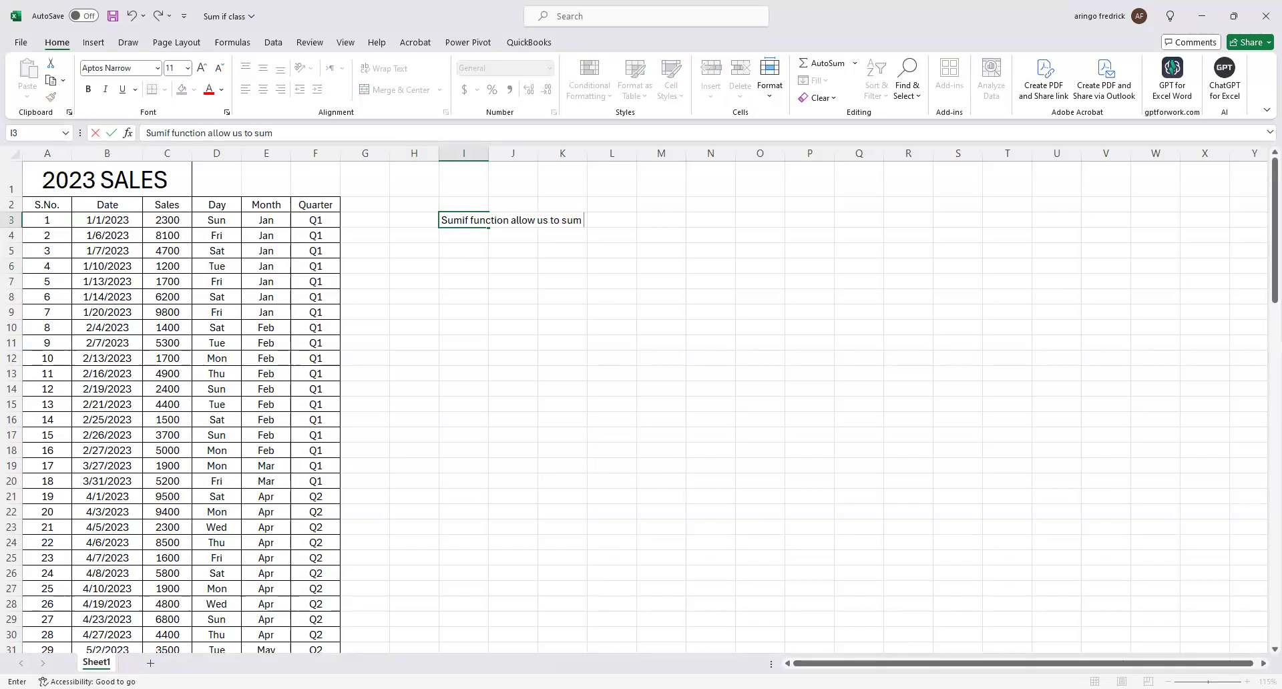
key("alt+Tab")
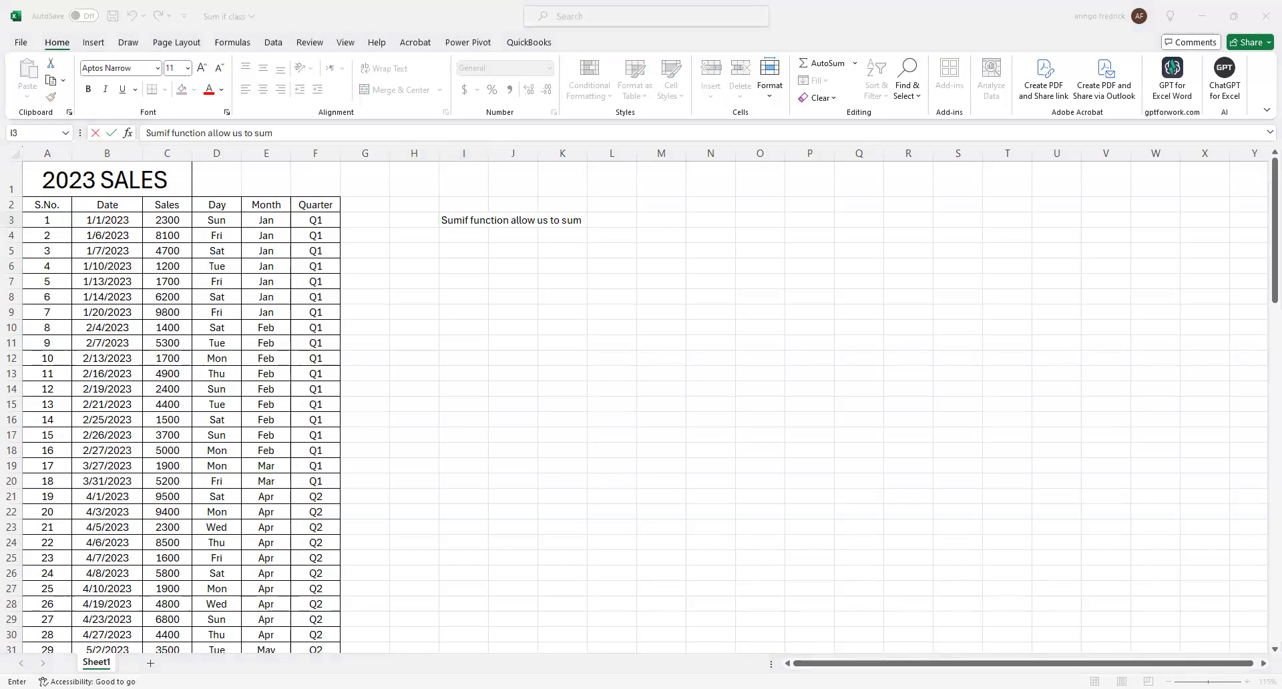
key("alt+Tab")
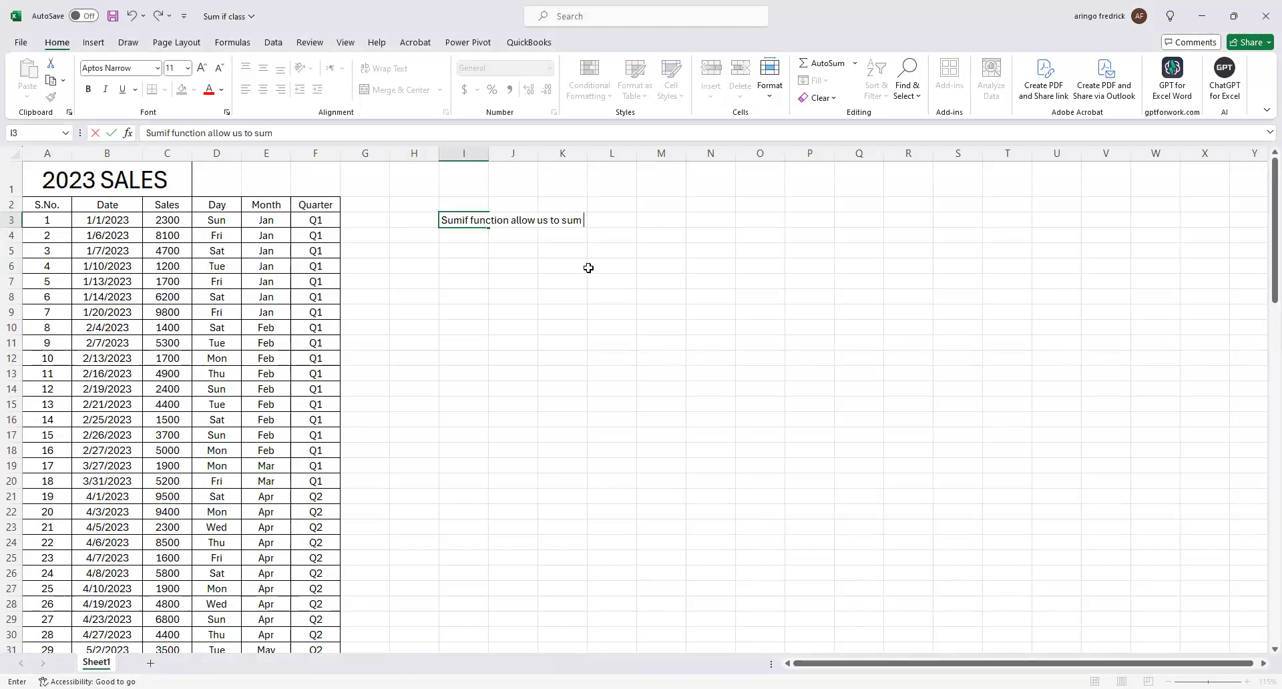
type("the values in a range")
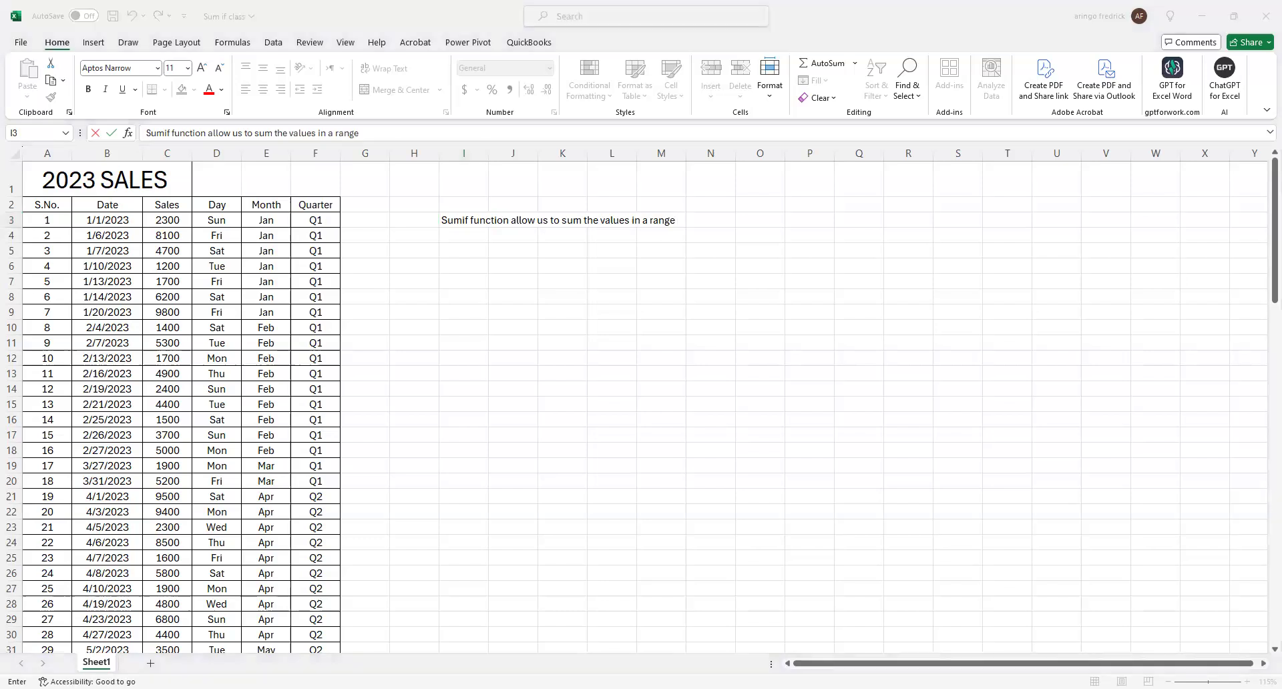
left_click(686, 251)
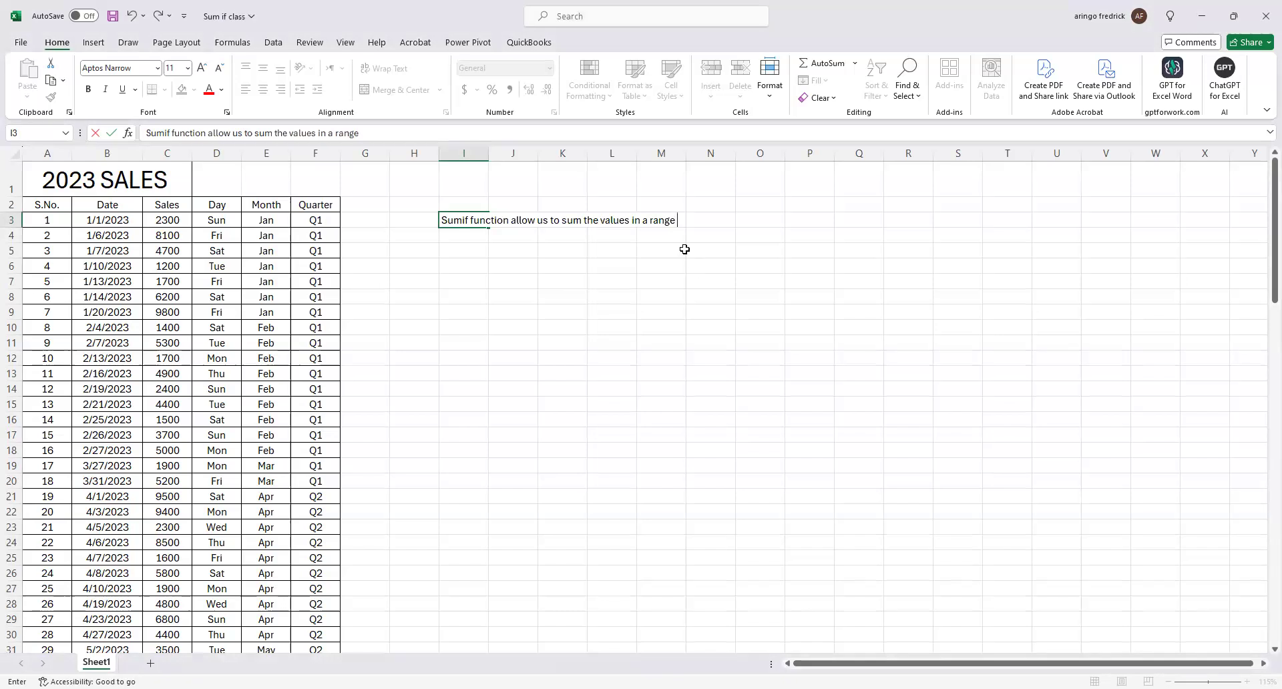
type("that meet specified criteria")
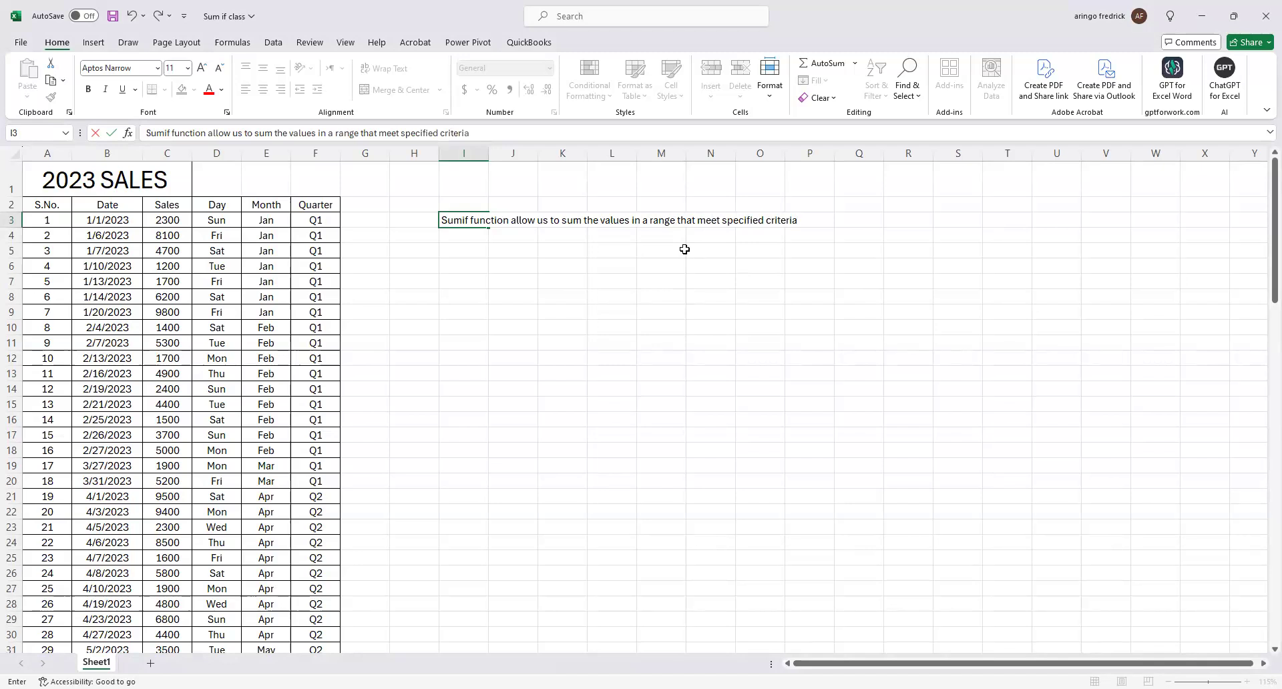
left_click(729, 417)
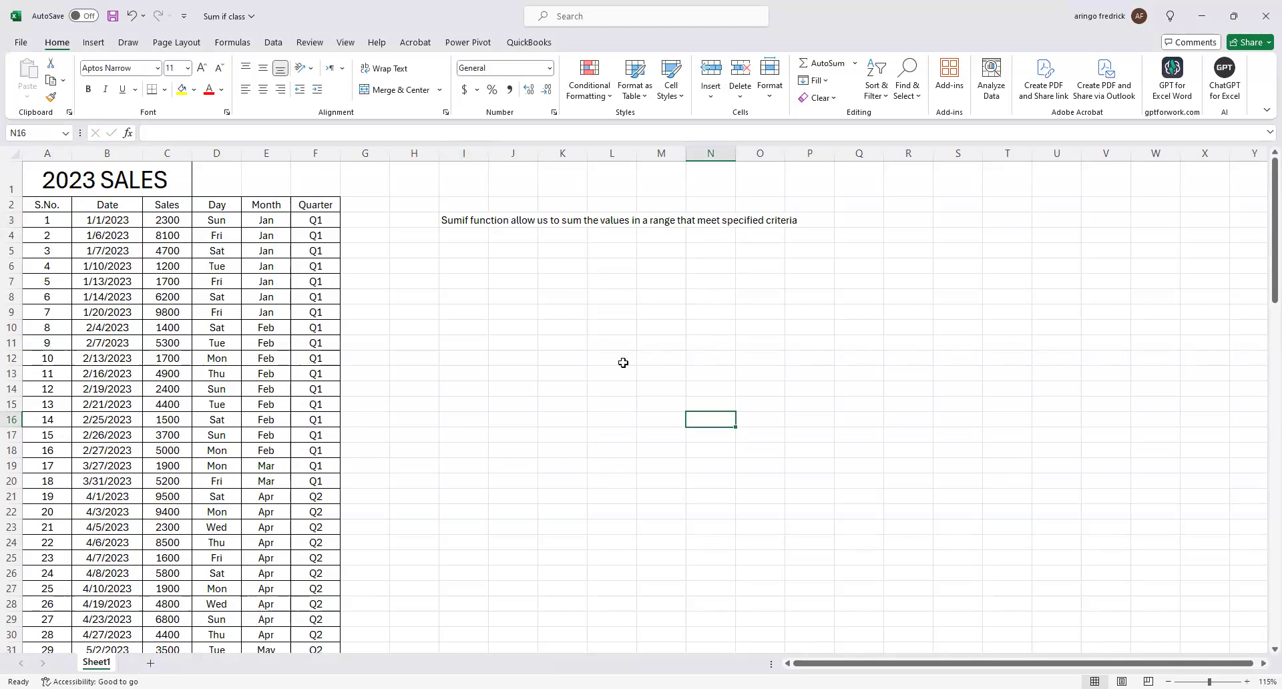
Set the font size of the entire sheet to 14.
scroll(453, 366, "up", 1)
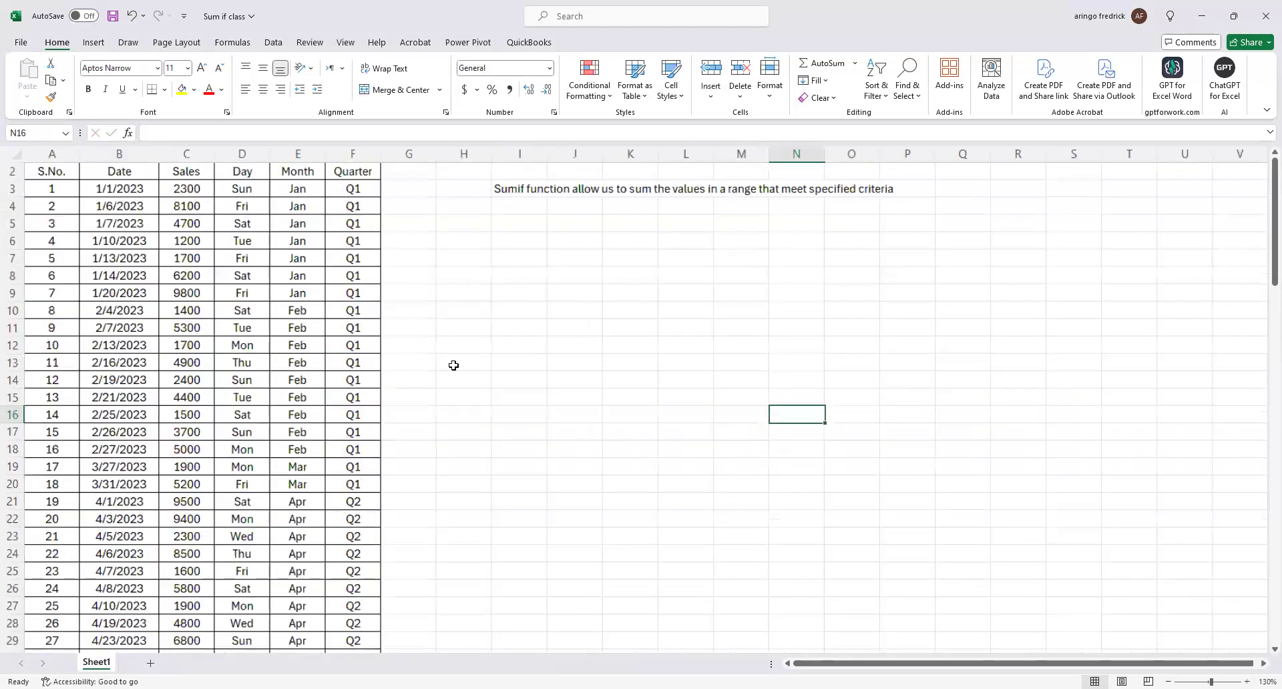
left_click(16, 155)
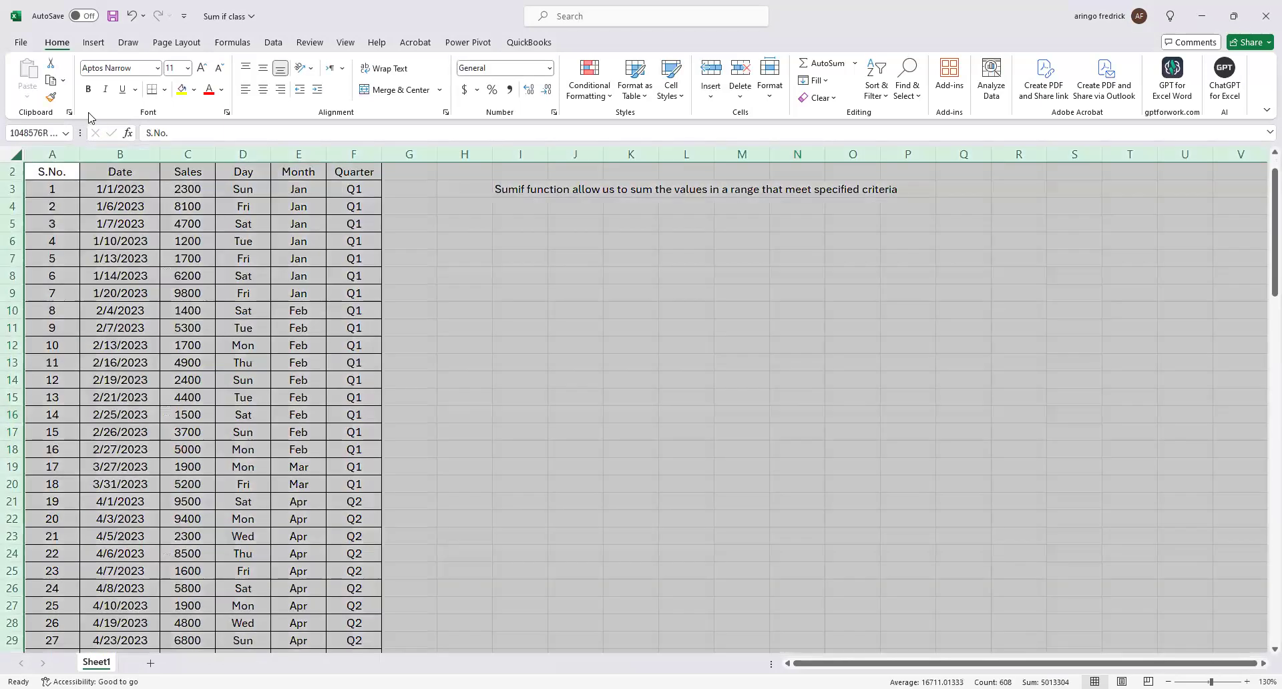
left_click(188, 67)
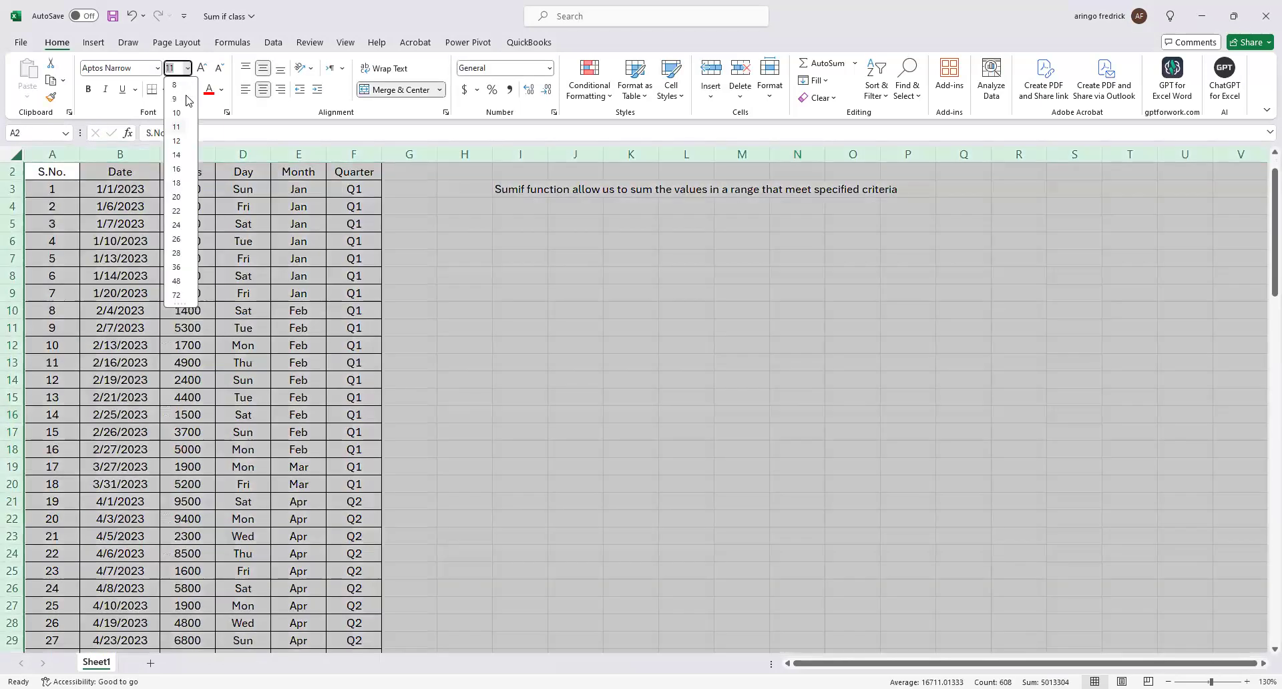
left_click(177, 155)
left_click(508, 292)
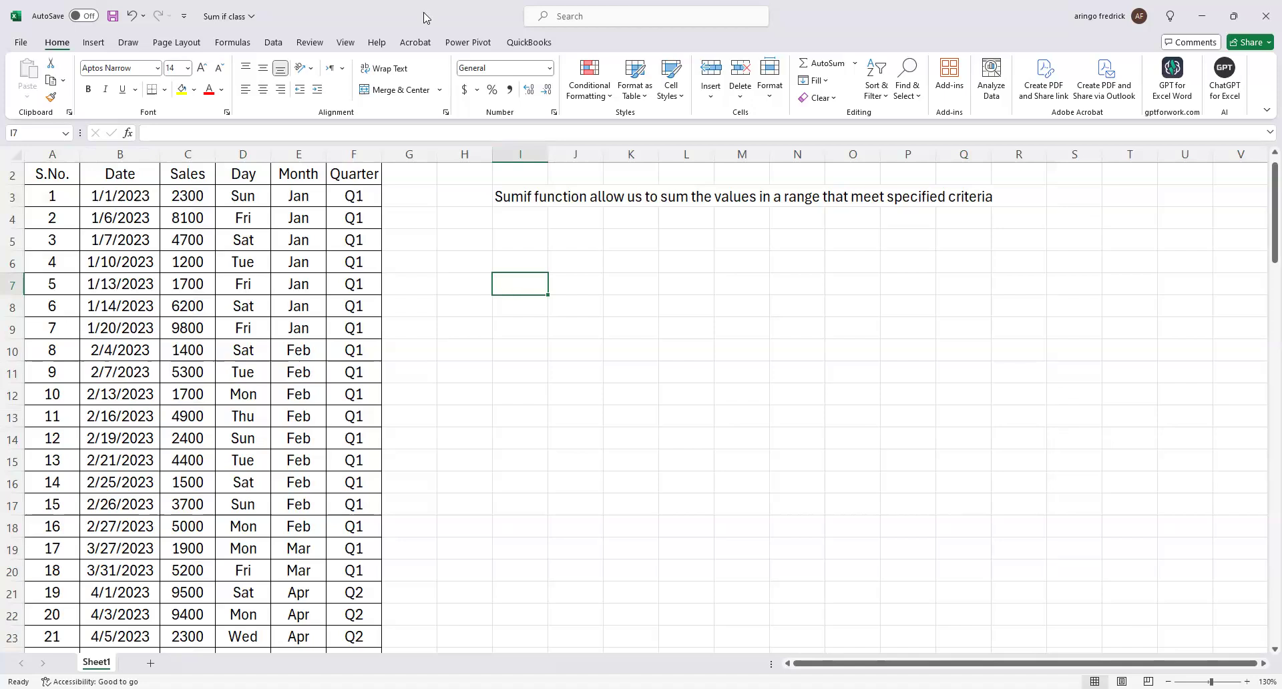
scroll(440, 309, "up", 1)
scroll(366, 298, "up", 1)
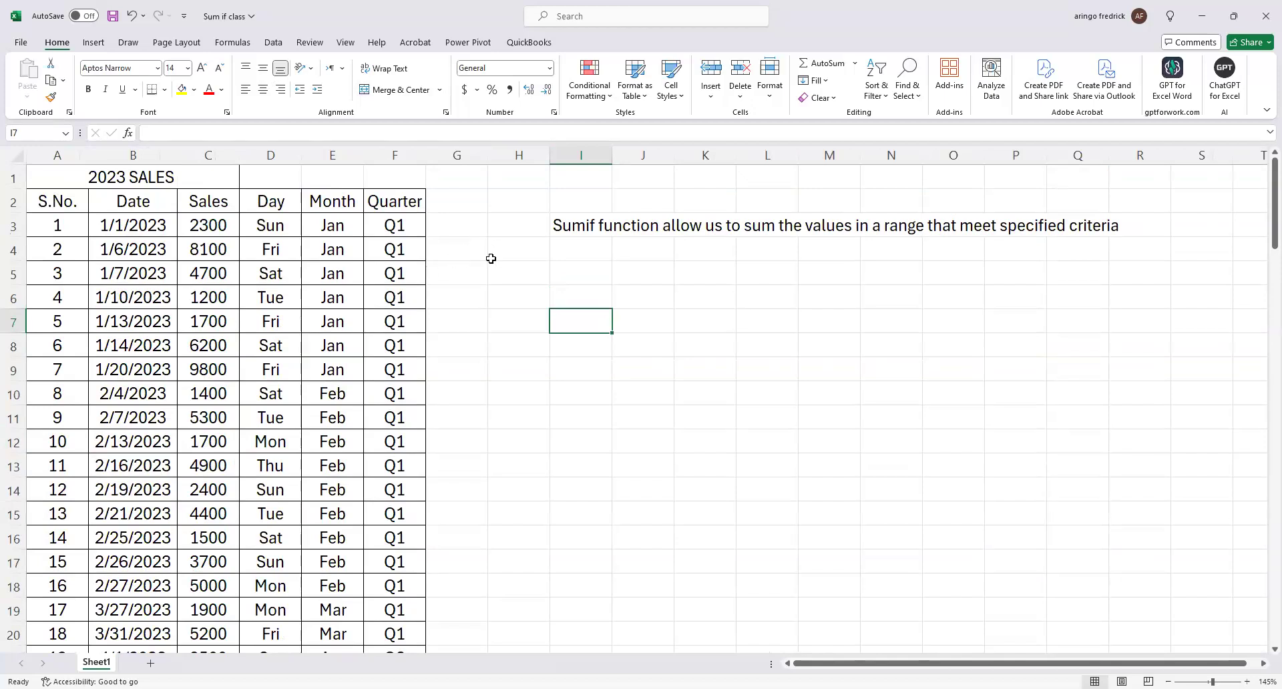
Add the label "Total sales" in cell I5, below the Sumif description.
left_click(605, 271)
type("T")
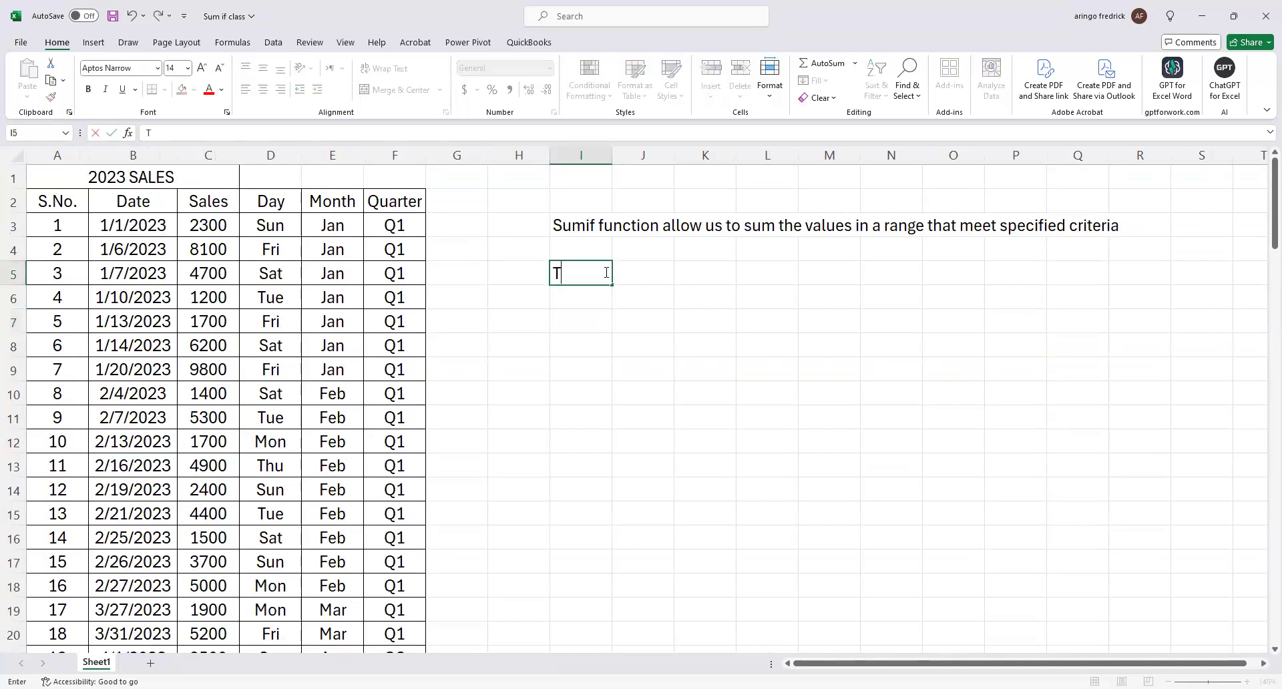
type("otal sales")
left_click(721, 386)
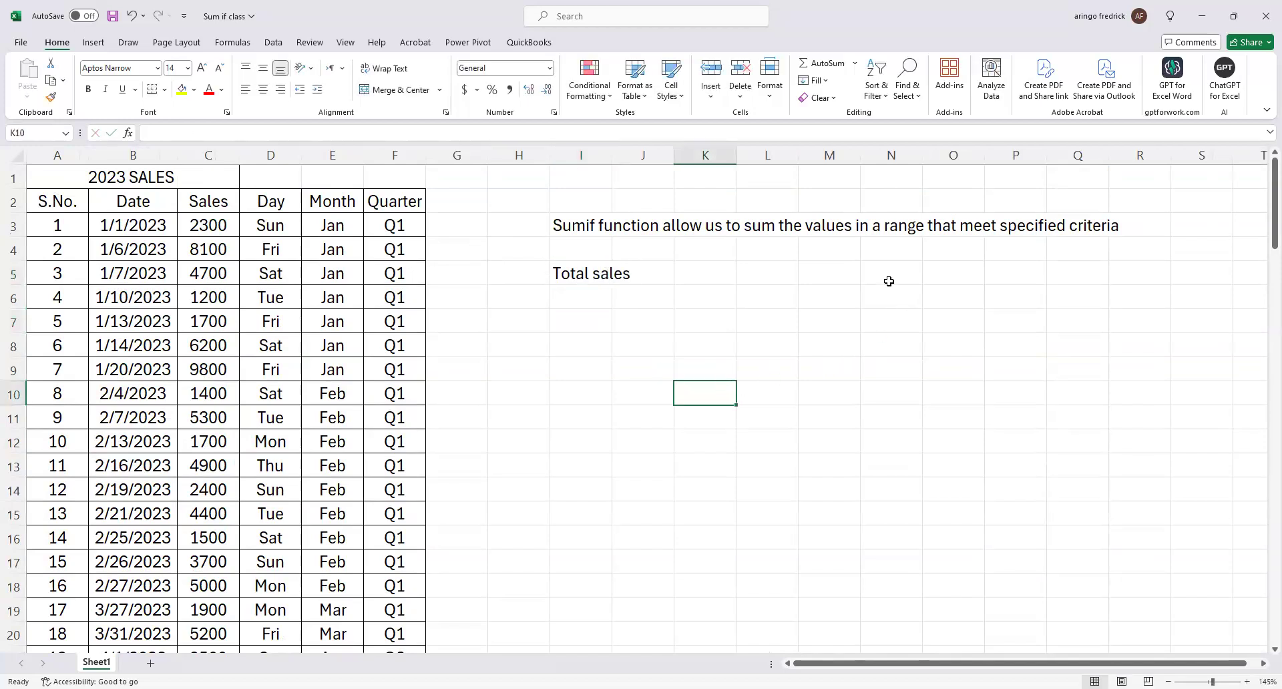
left_click(837, 271)
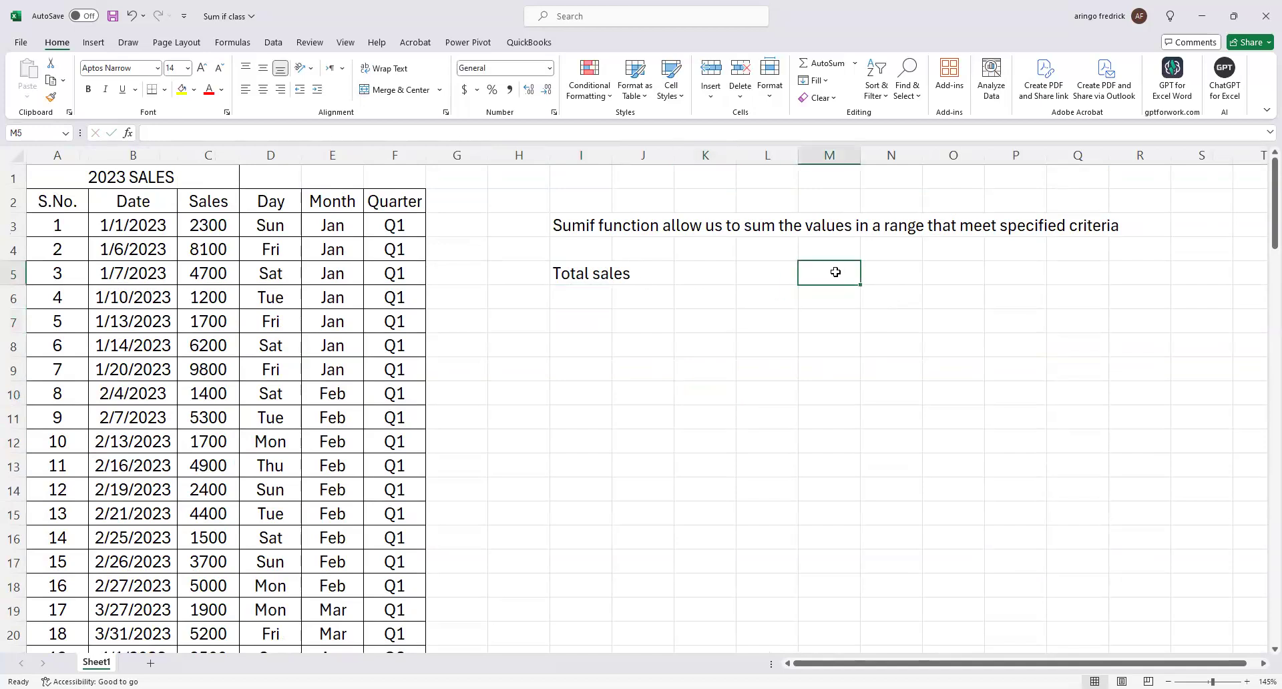
Enter the labels "Daily sales" in I7 and "Monthly sales" in I8.
left_click(588, 325)
type("Da")
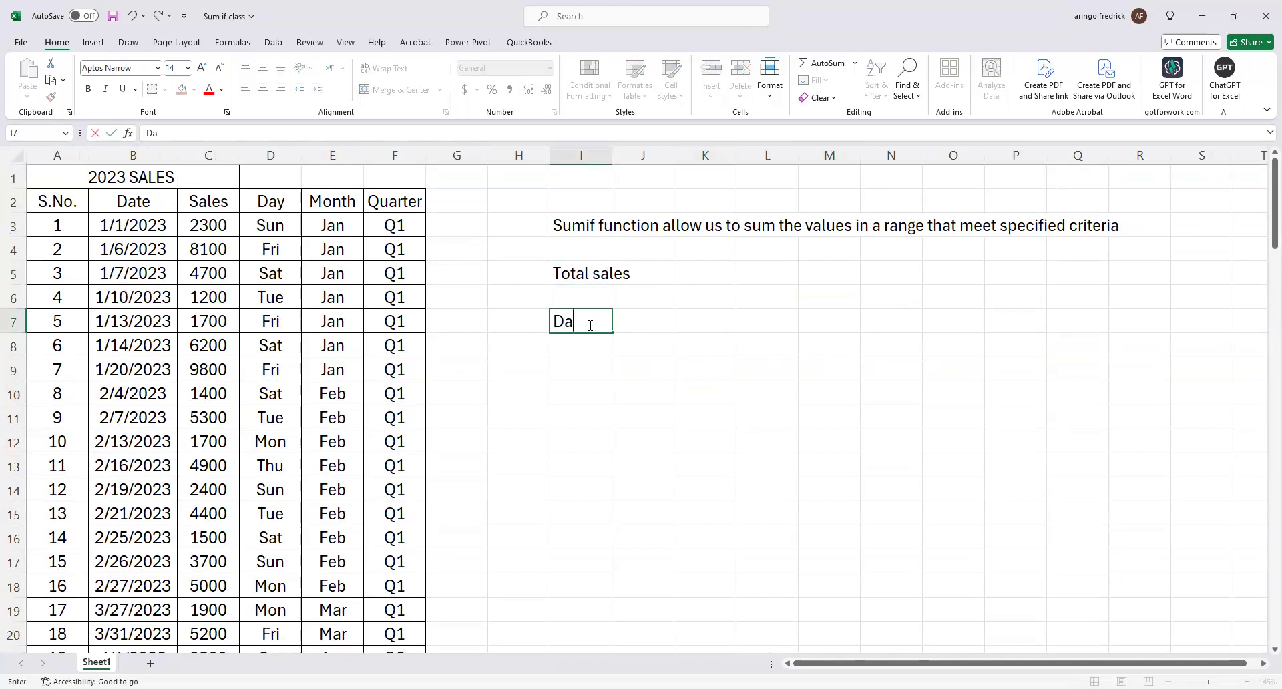
type("ily sales")
key("Return")
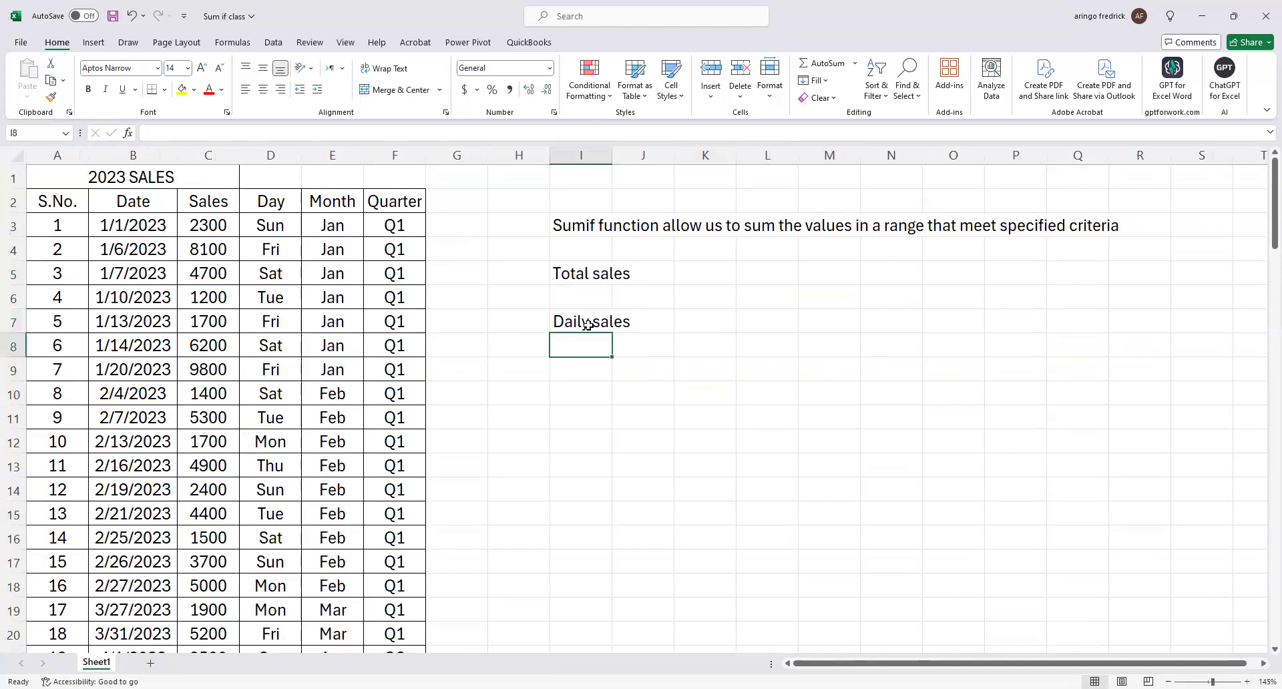
type("Monthly sales")
key("Return")
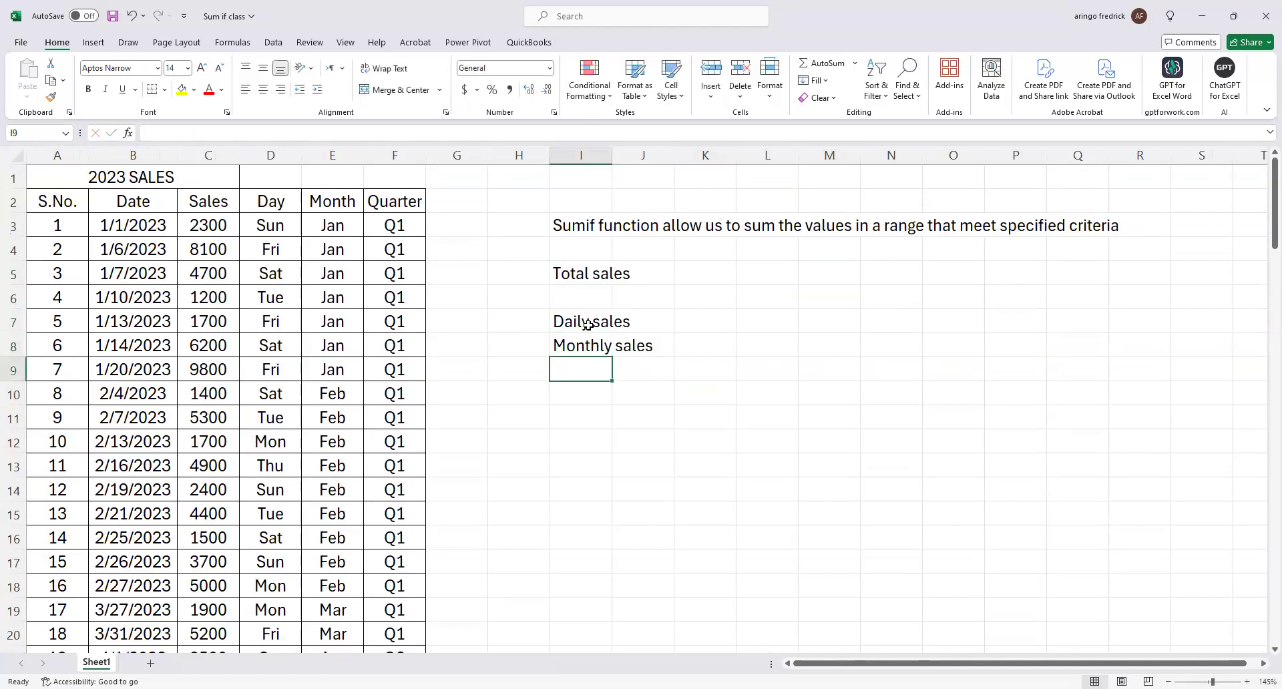
Add the label "Quarterly sales" in cell I9, below Monthly sales.
type("Qu")
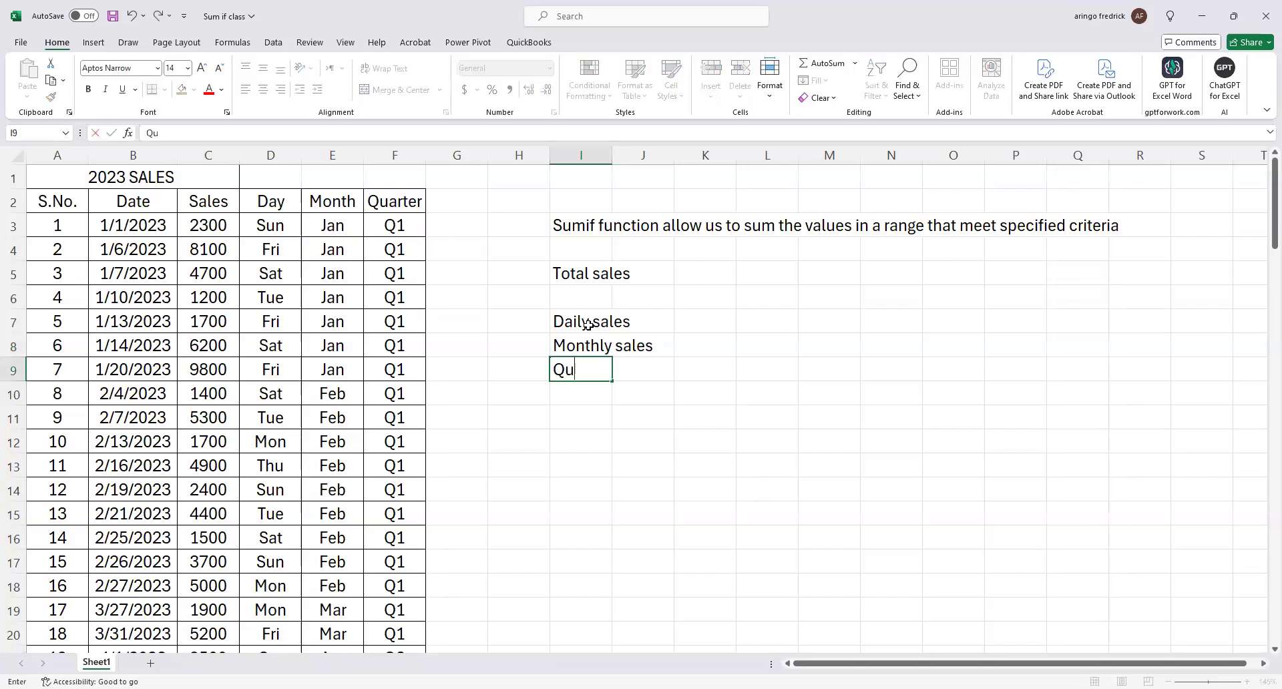
type("arterly sales")
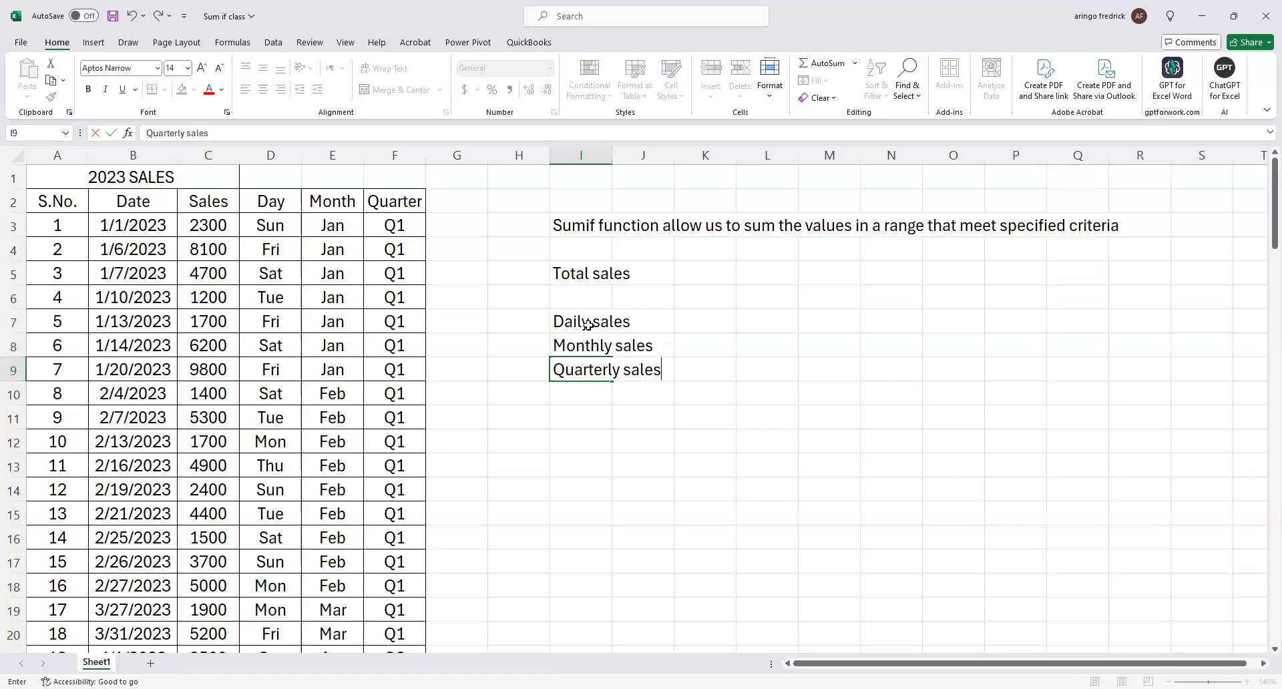
key("Return")
Number the daily, monthly and quarterly sales labels 1 to 3 in cells H7 to H9.
left_click(541, 325)
type("1")
key("Return")
type("2")
key("Return")
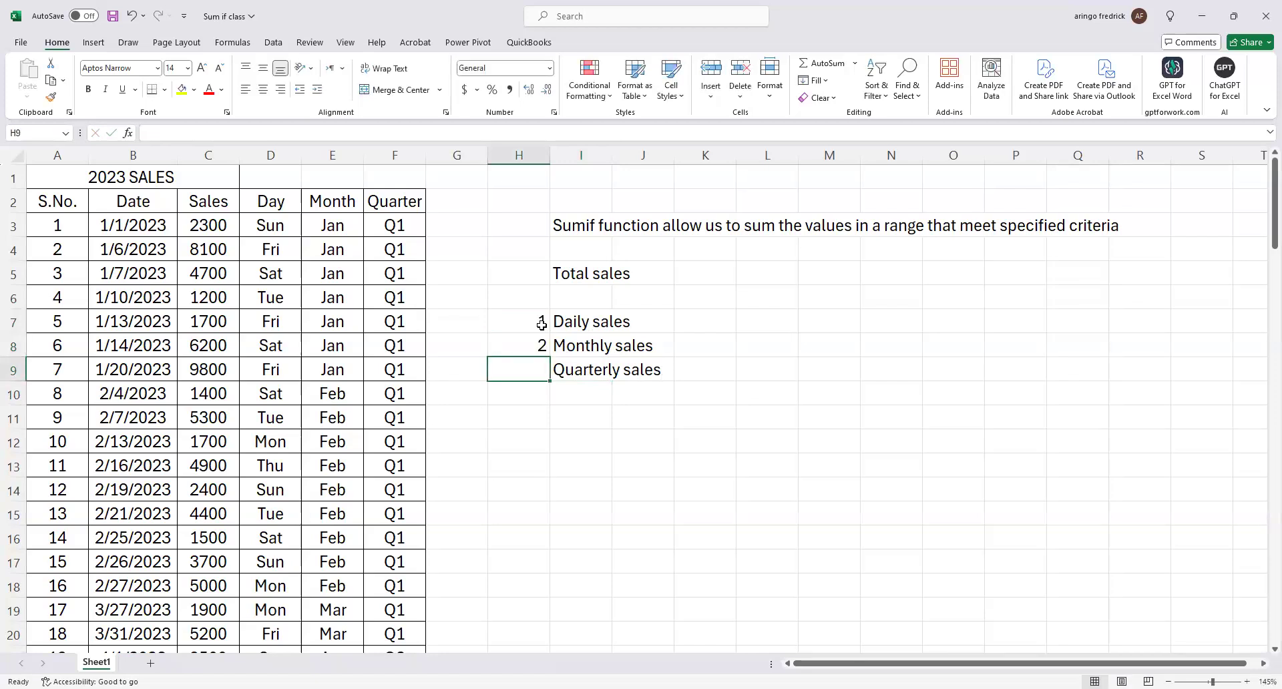
type("3")
key("Return")
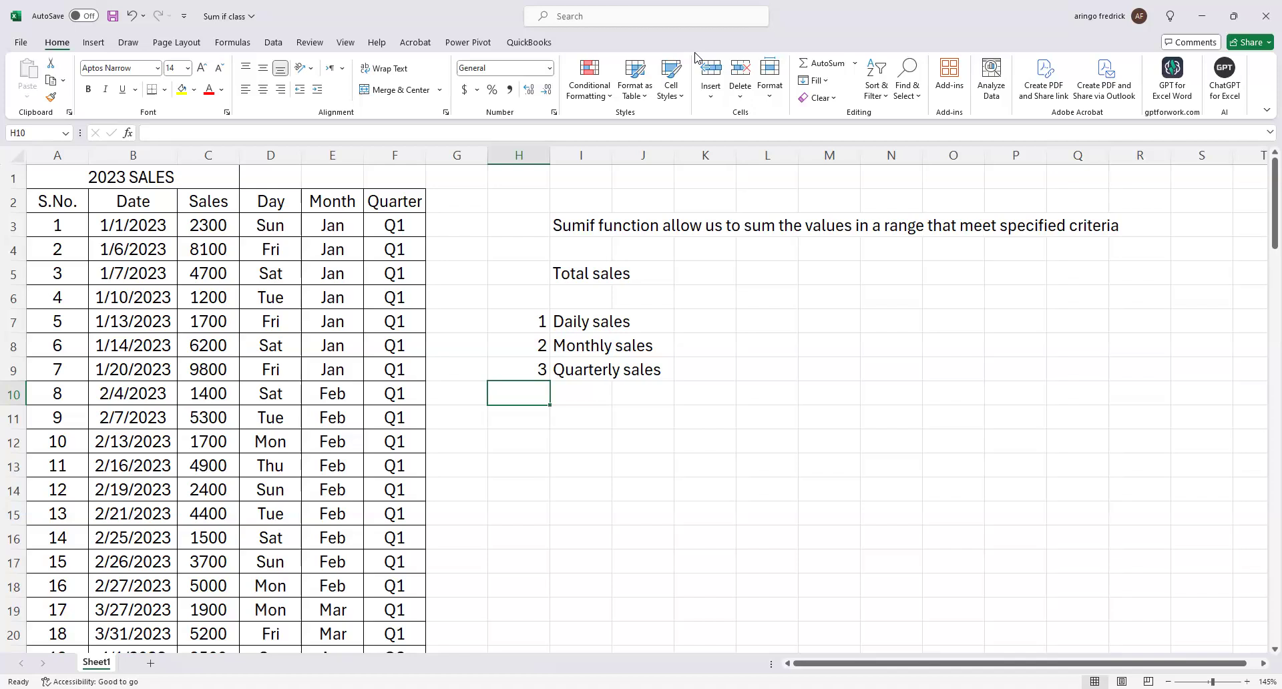
left_click(725, 443)
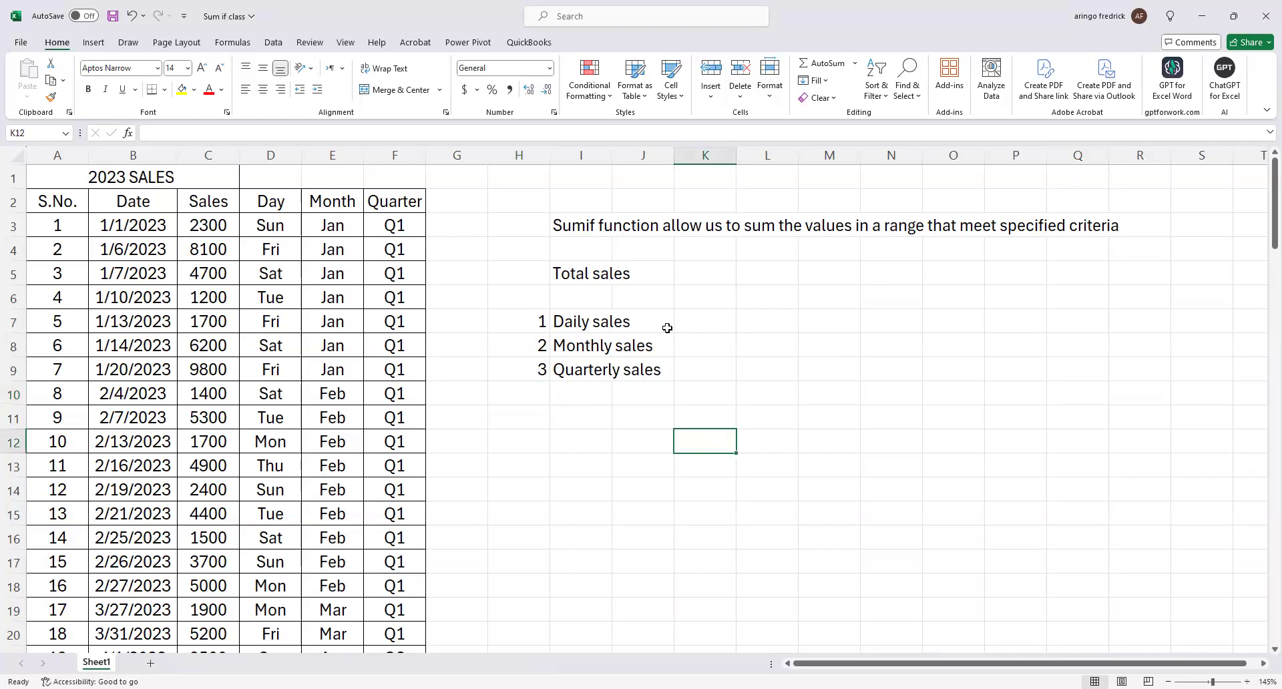
Autofit the width of the Date column B so all of the dates show in full.
left_click(564, 322)
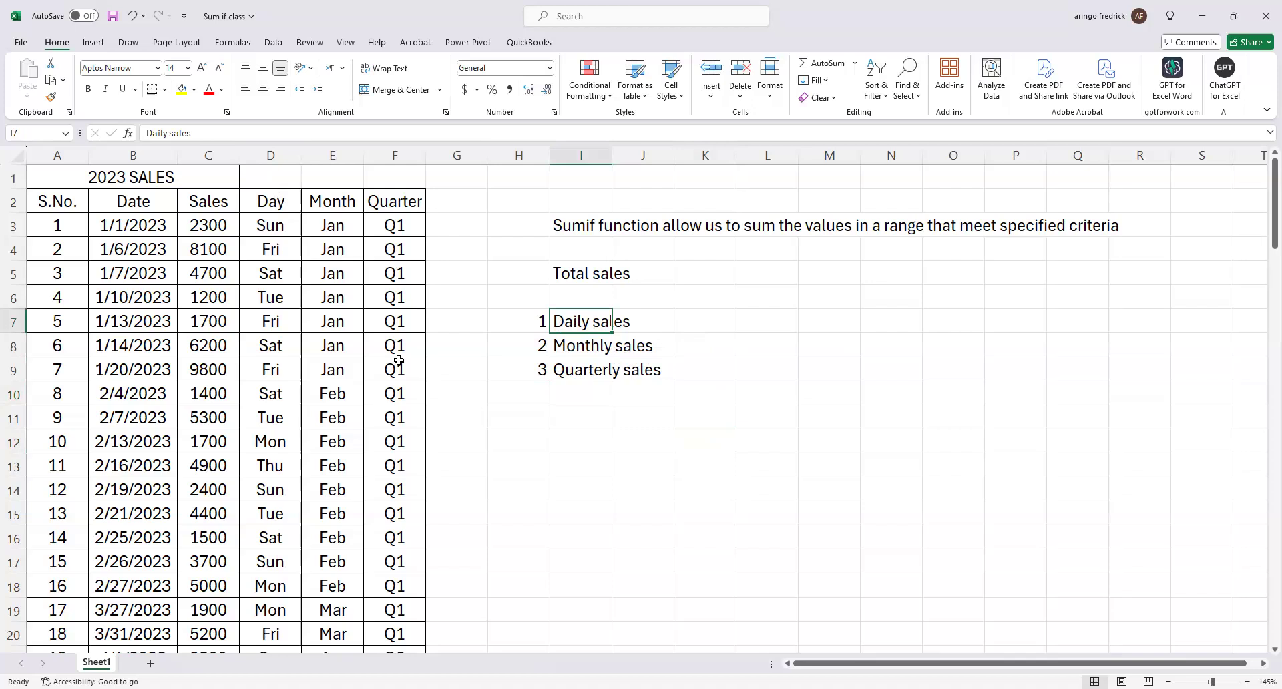
scroll(398, 360, "down", 6)
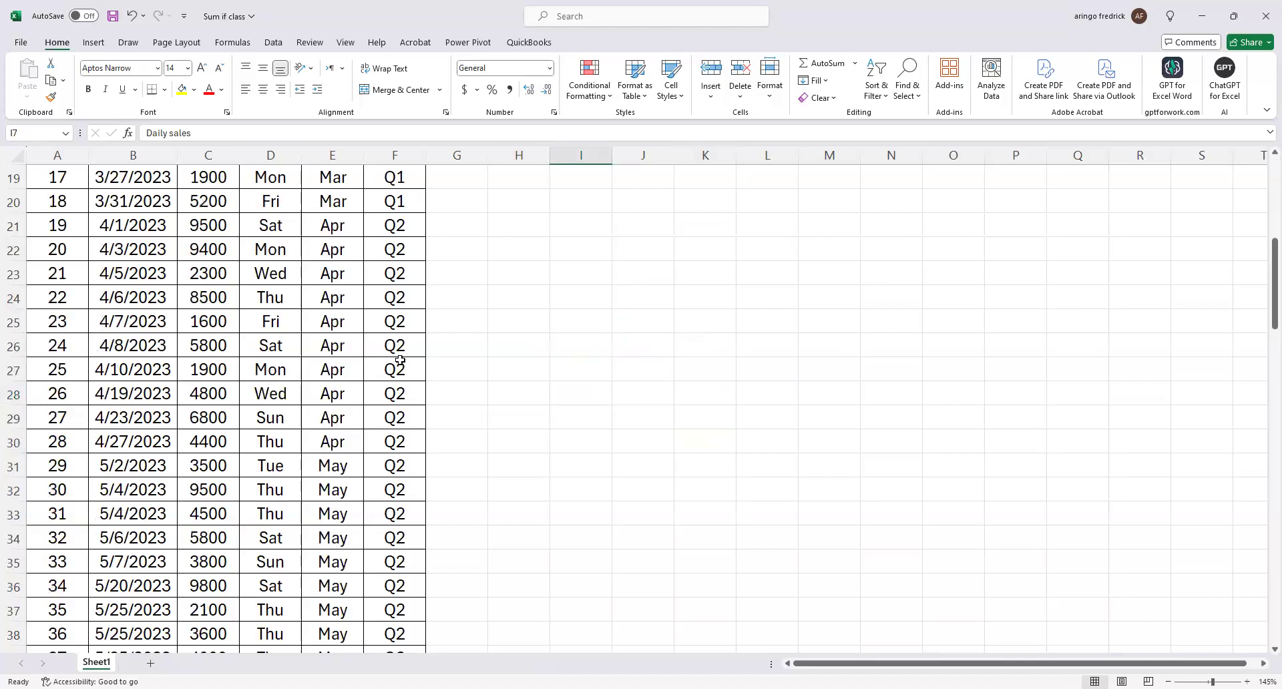
scroll(276, 323, "up", 5)
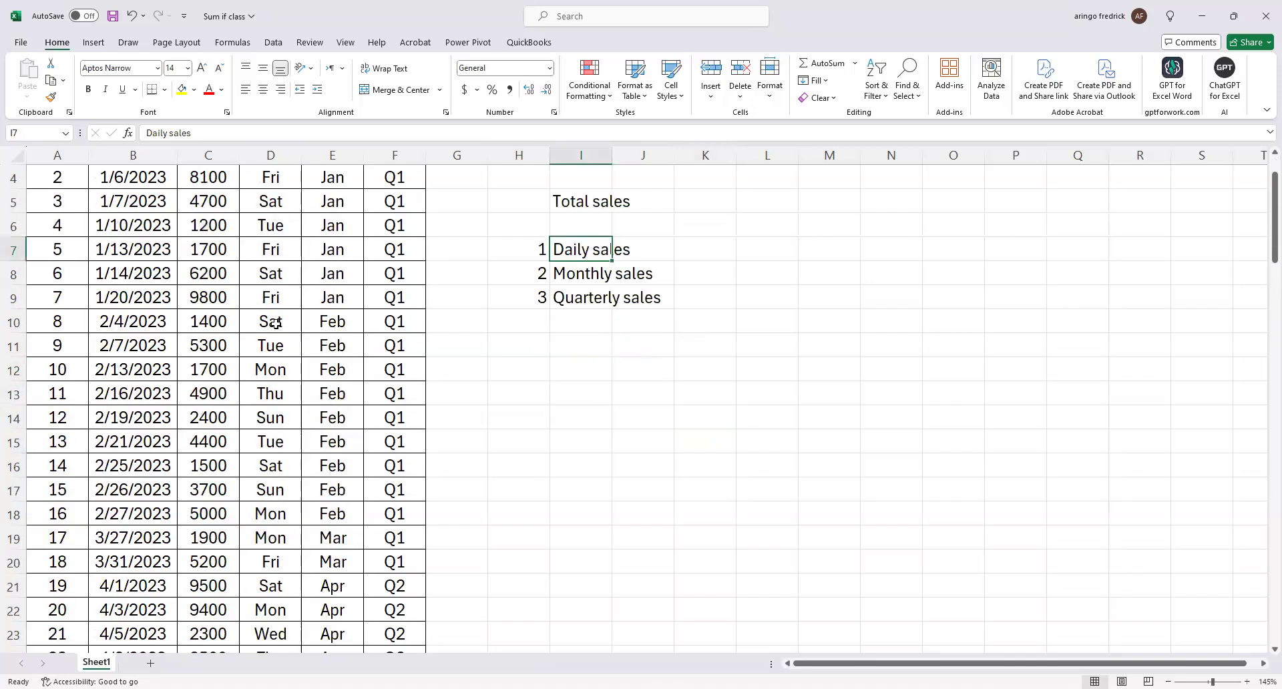
scroll(273, 344, "down", 20)
scroll(180, 316, "up", 8)
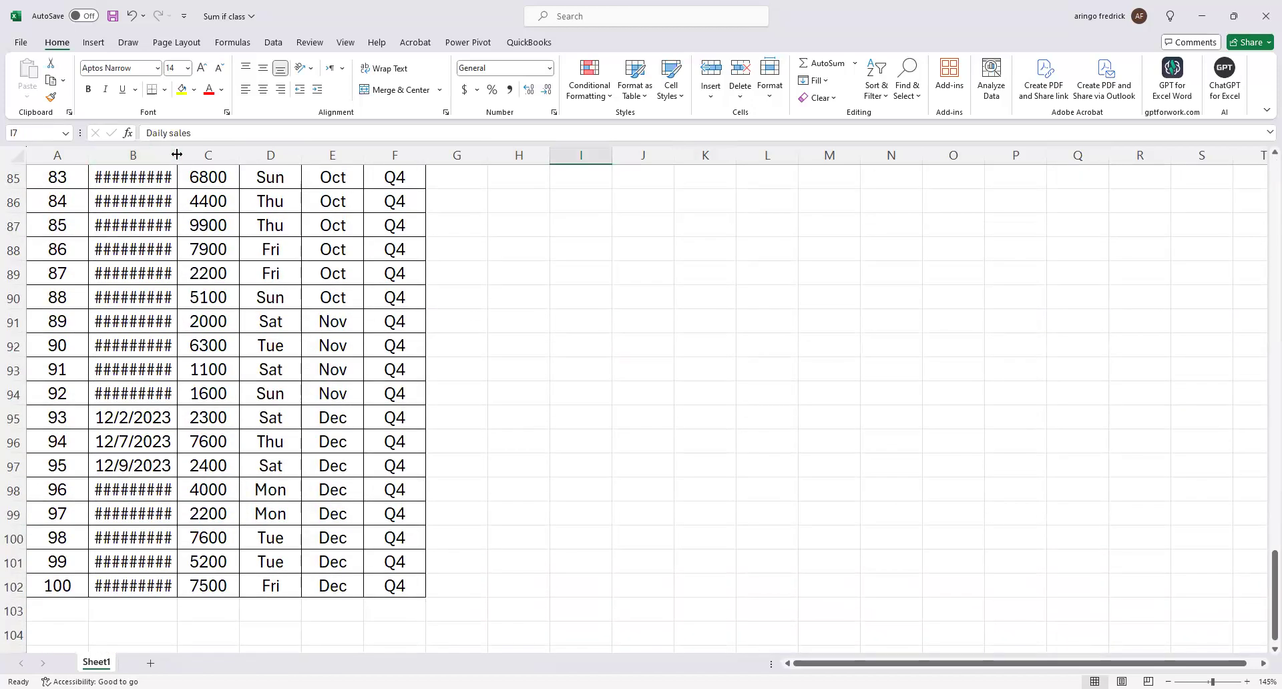
double_click(177, 154)
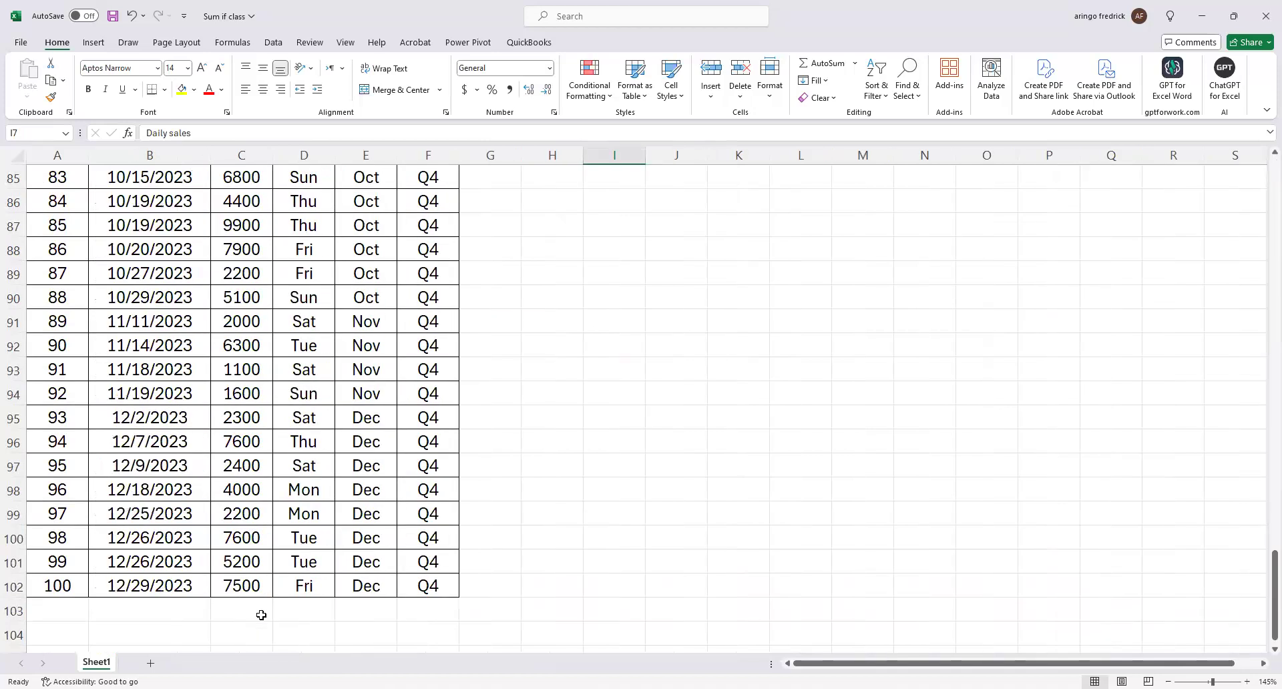
Total the Sales column in K5, next to the Total sales label, with =SUM(C3:C102).
left_click(261, 615)
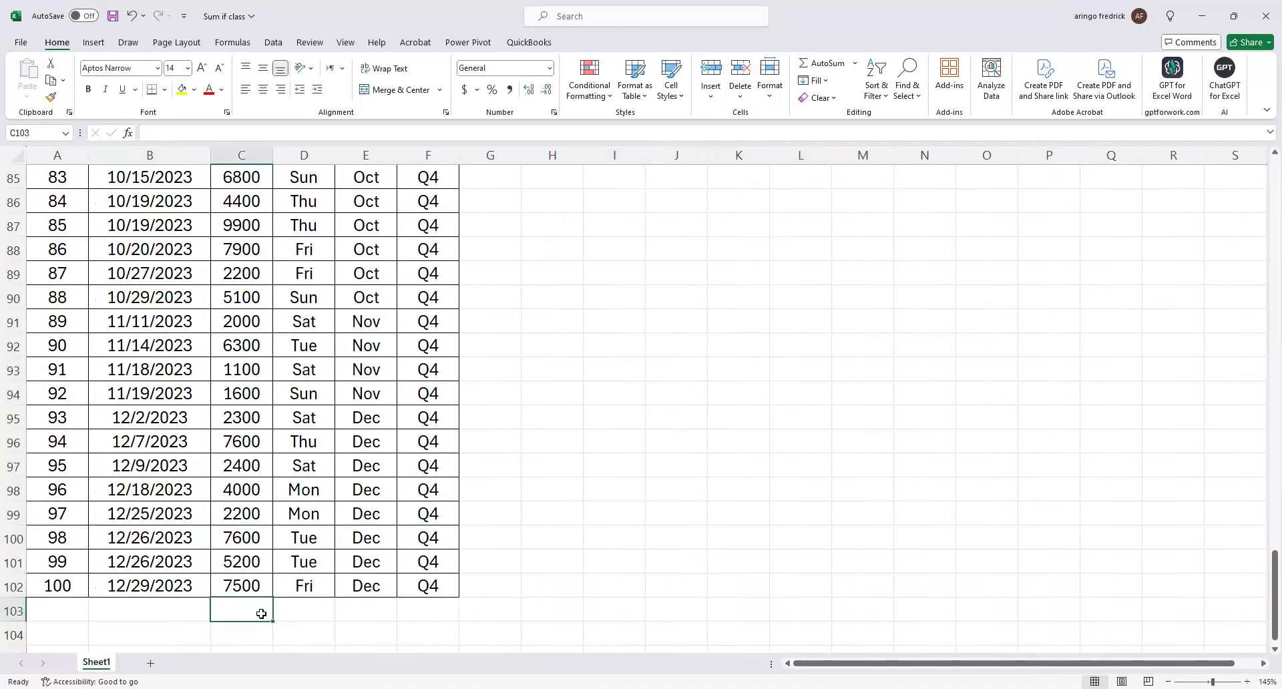
scroll(498, 538, "up", 20)
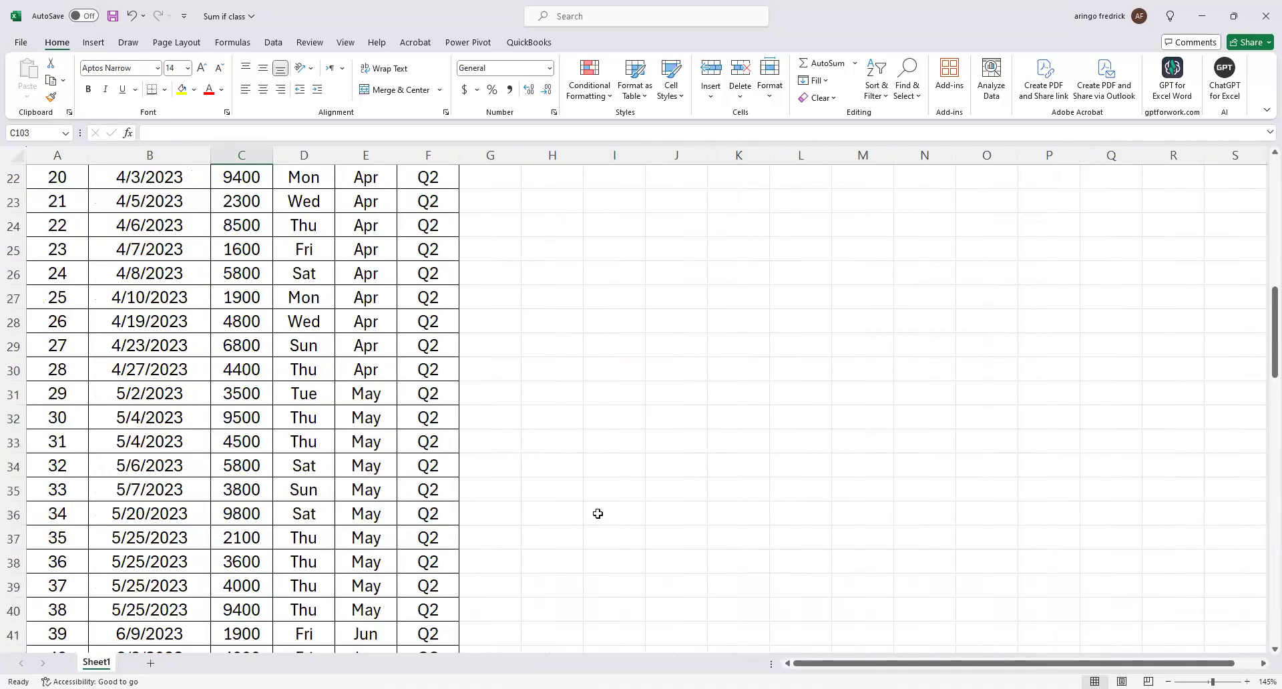
left_click(740, 275)
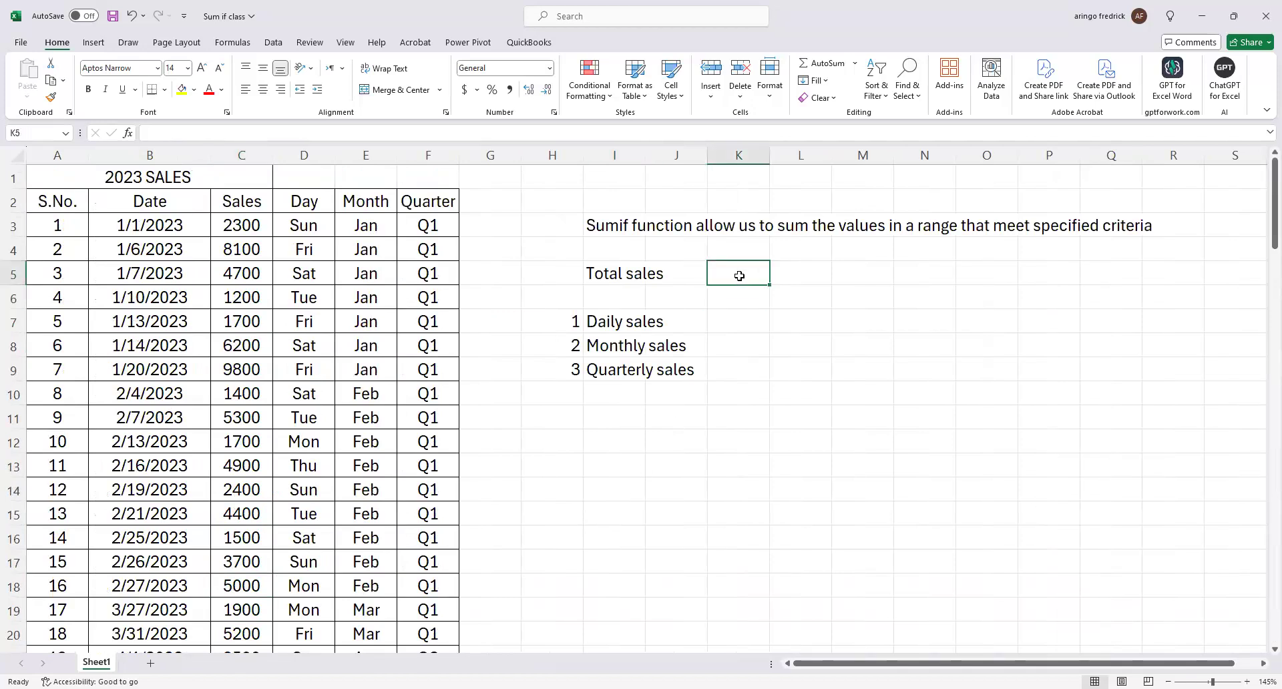
type("=")
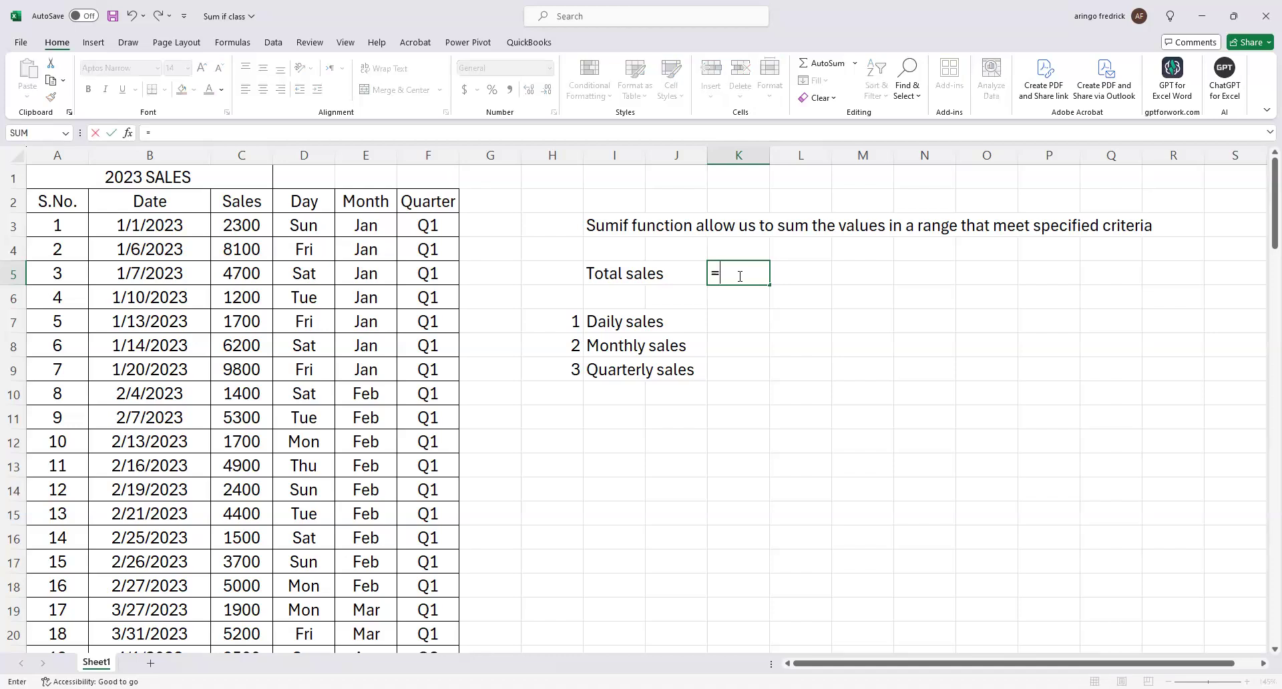
type("sum")
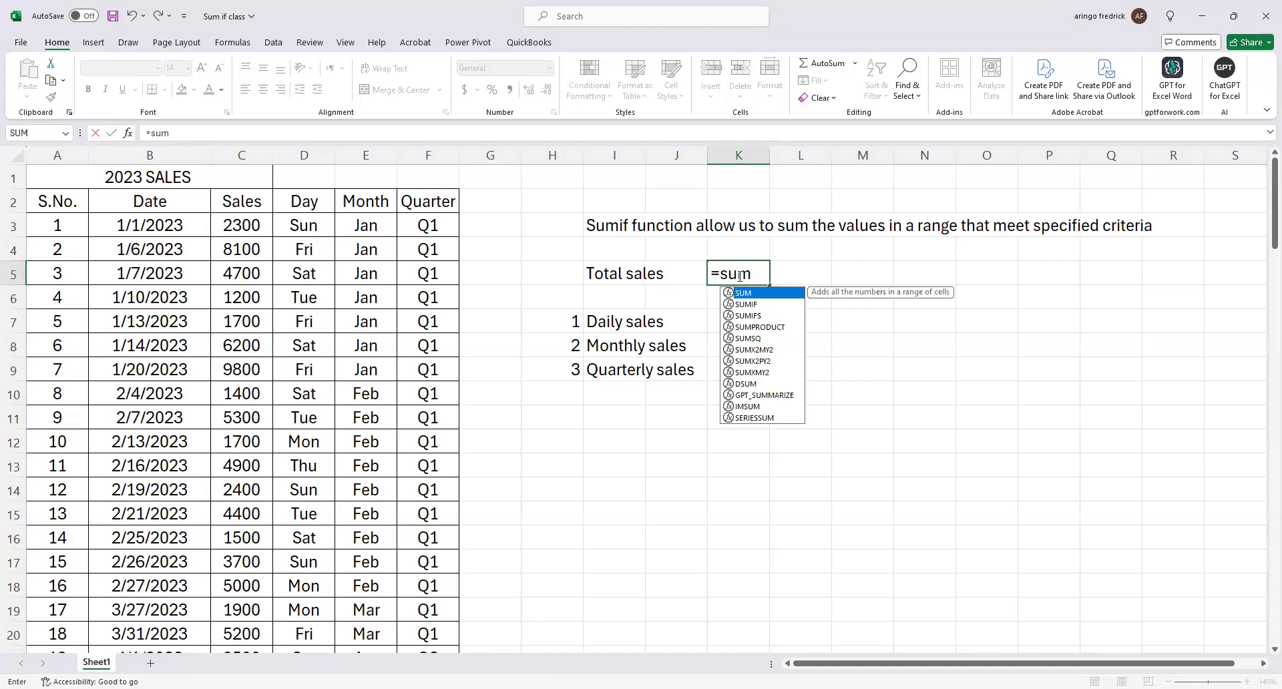
key("Tab")
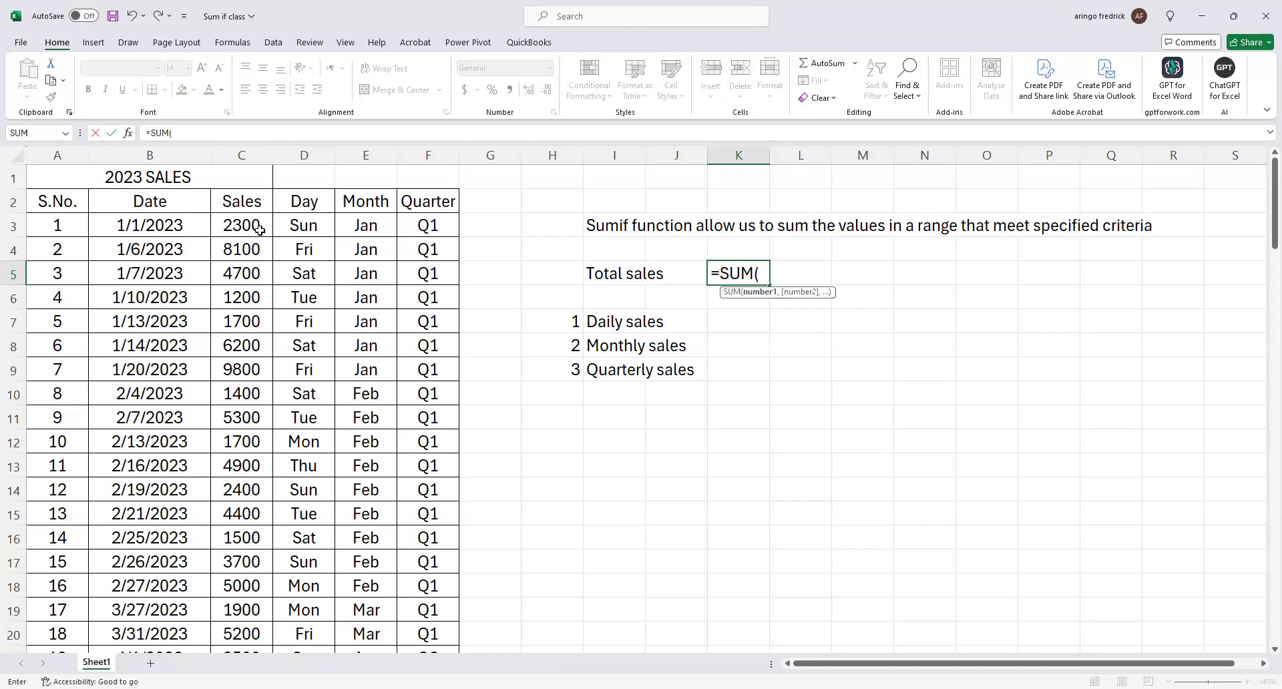
left_click(260, 230)
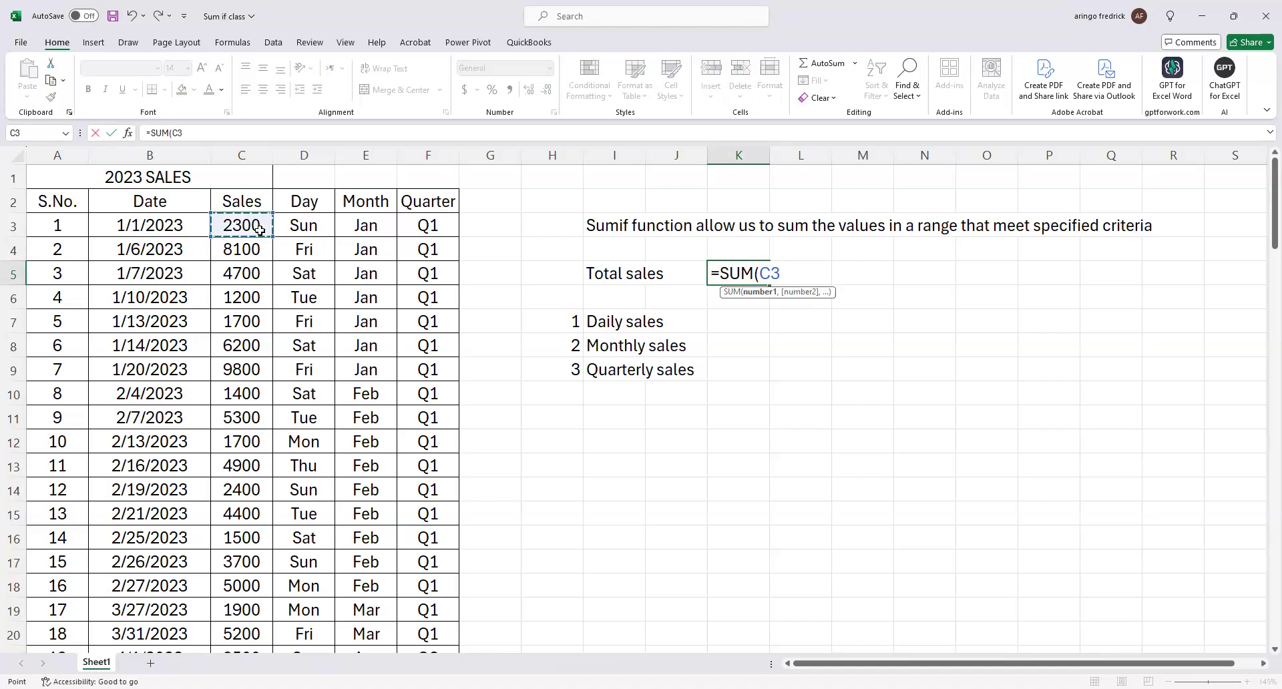
key("ctrl+shift+Down")
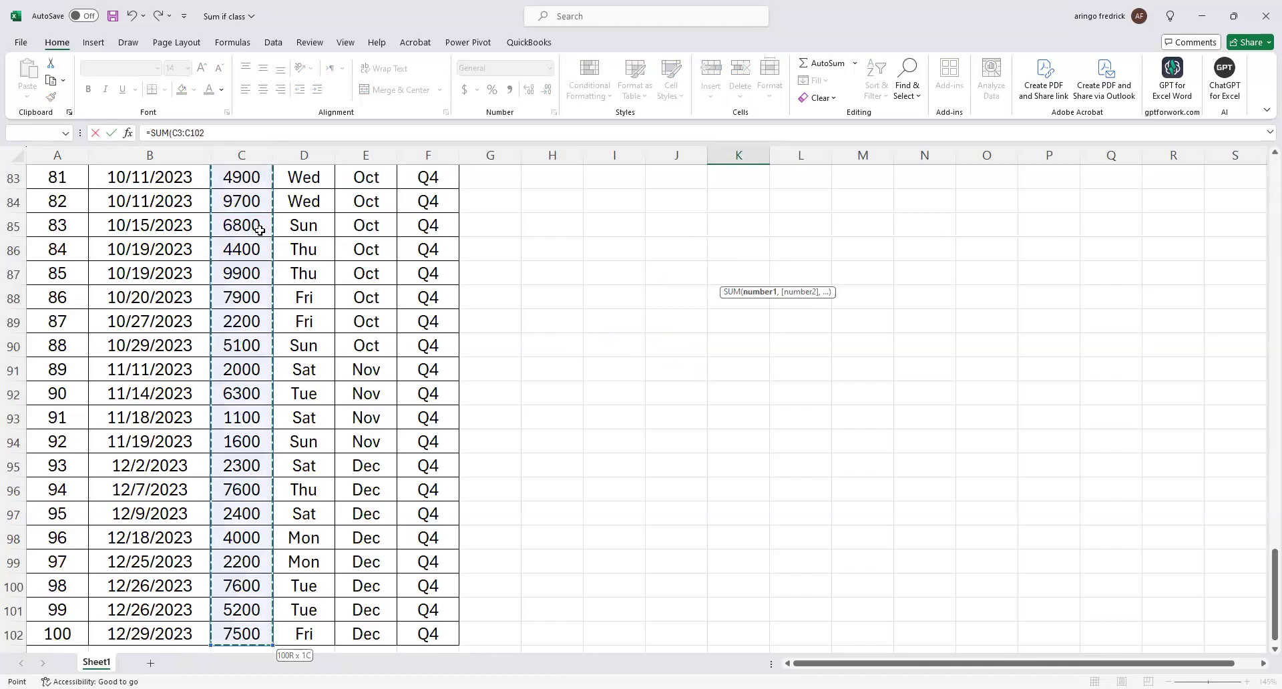
key("Escape")
scroll(555, 209, "up", 2)
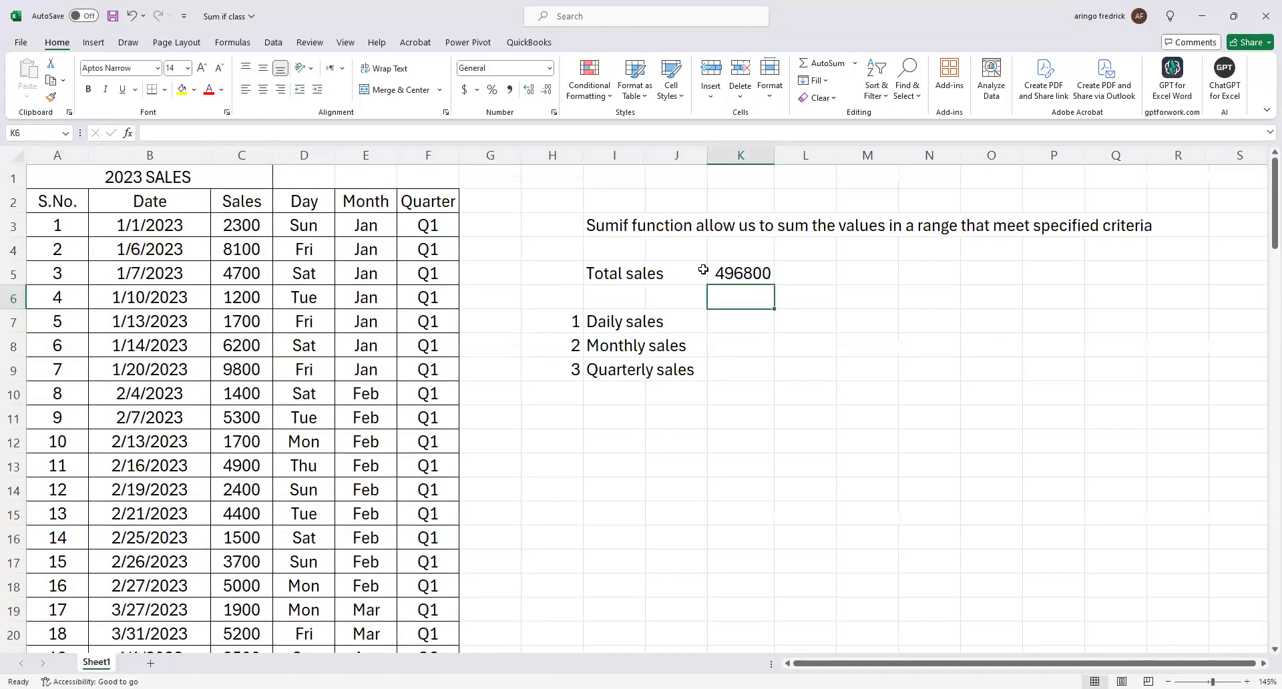
Apply the comma number style to the total sales cell K5.
left_click(735, 281)
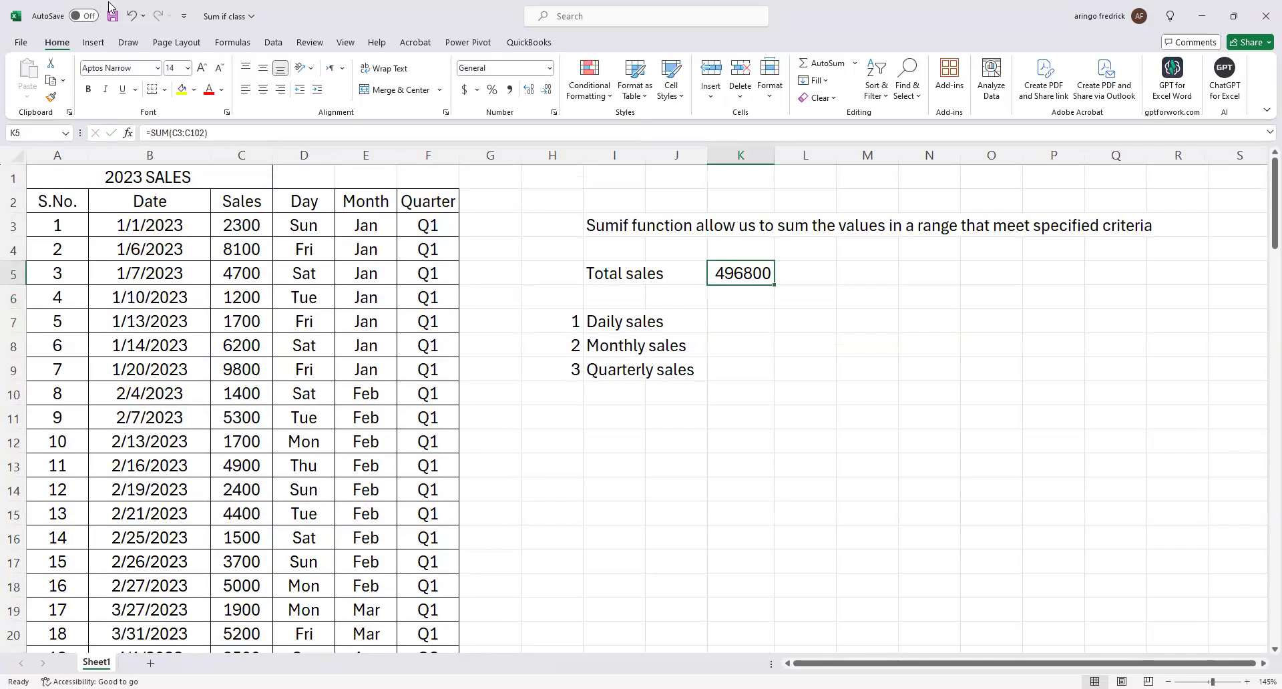
left_click(509, 90)
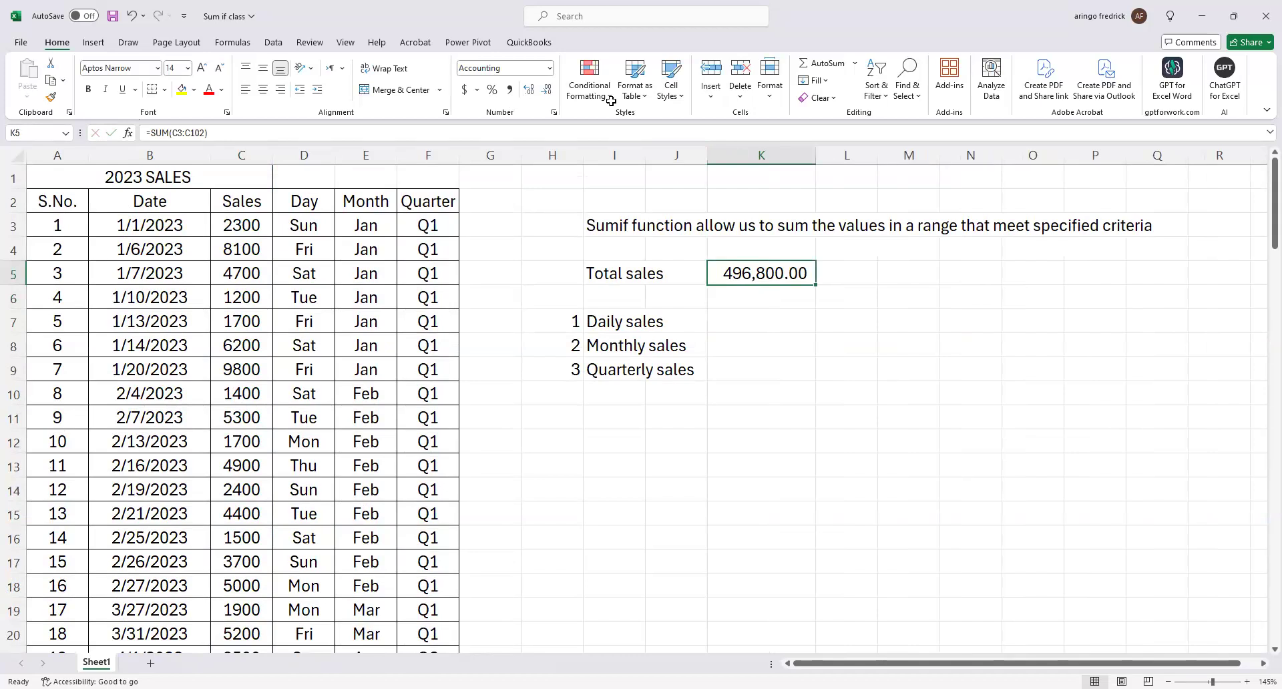
scroll(856, 342, "up", 1, "ctrl")
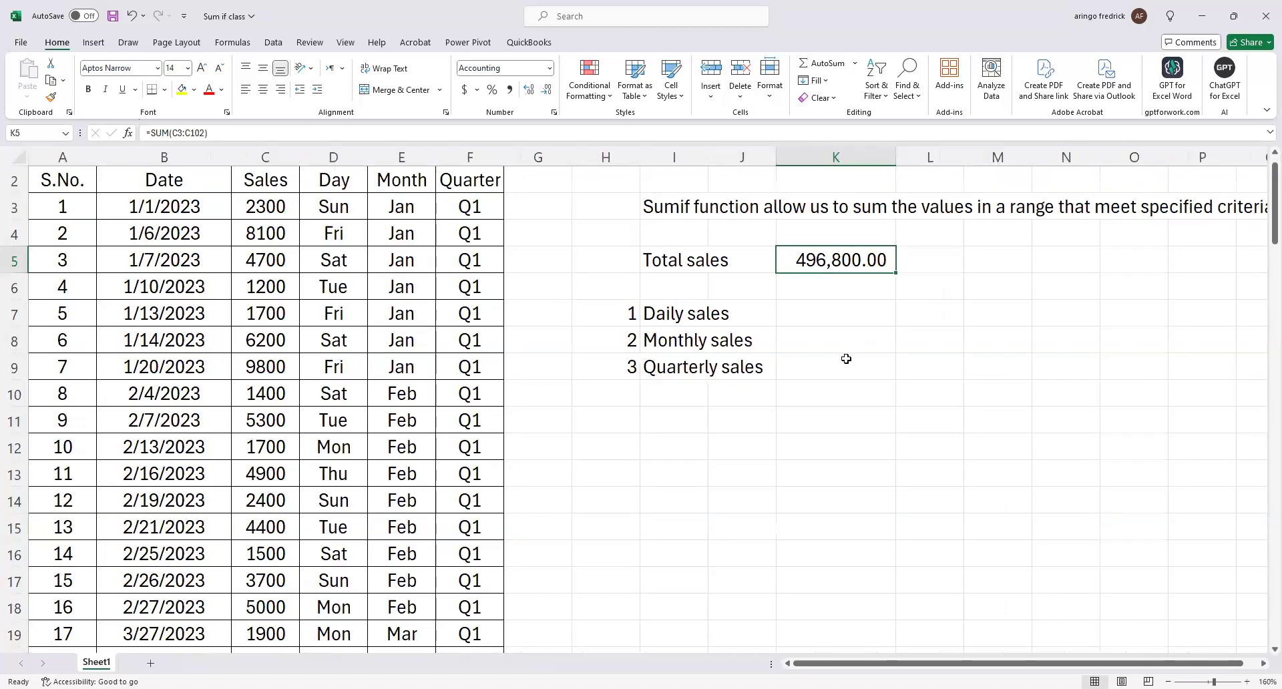
scroll(846, 359, "up", 1)
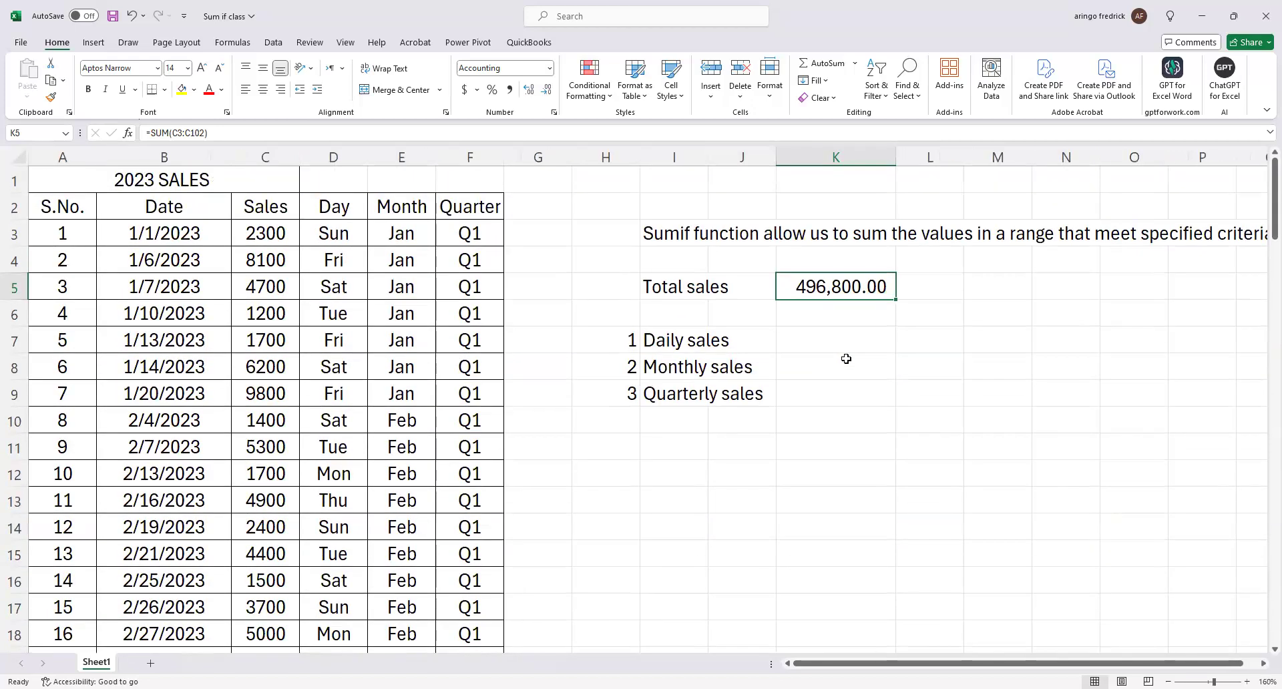
Clear cell K5 and re-enter the total sales formula as =SUM(C3:C102).
key("Delete")
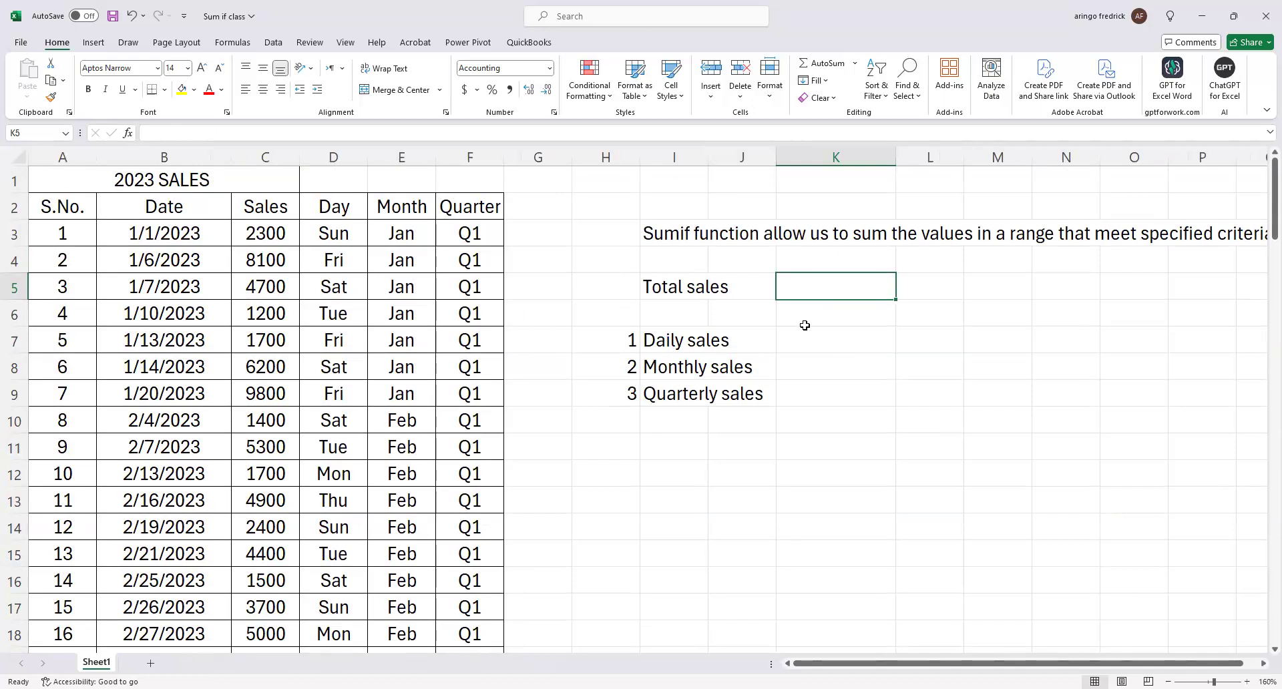
type("=s")
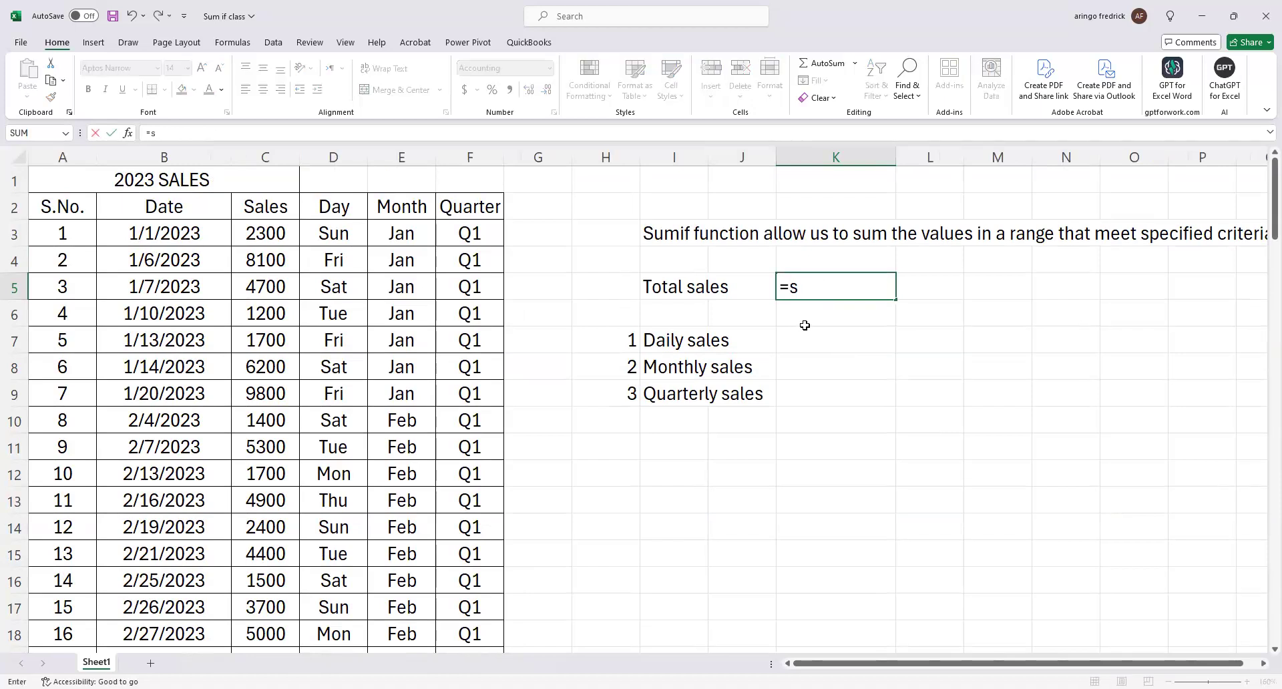
type("um")
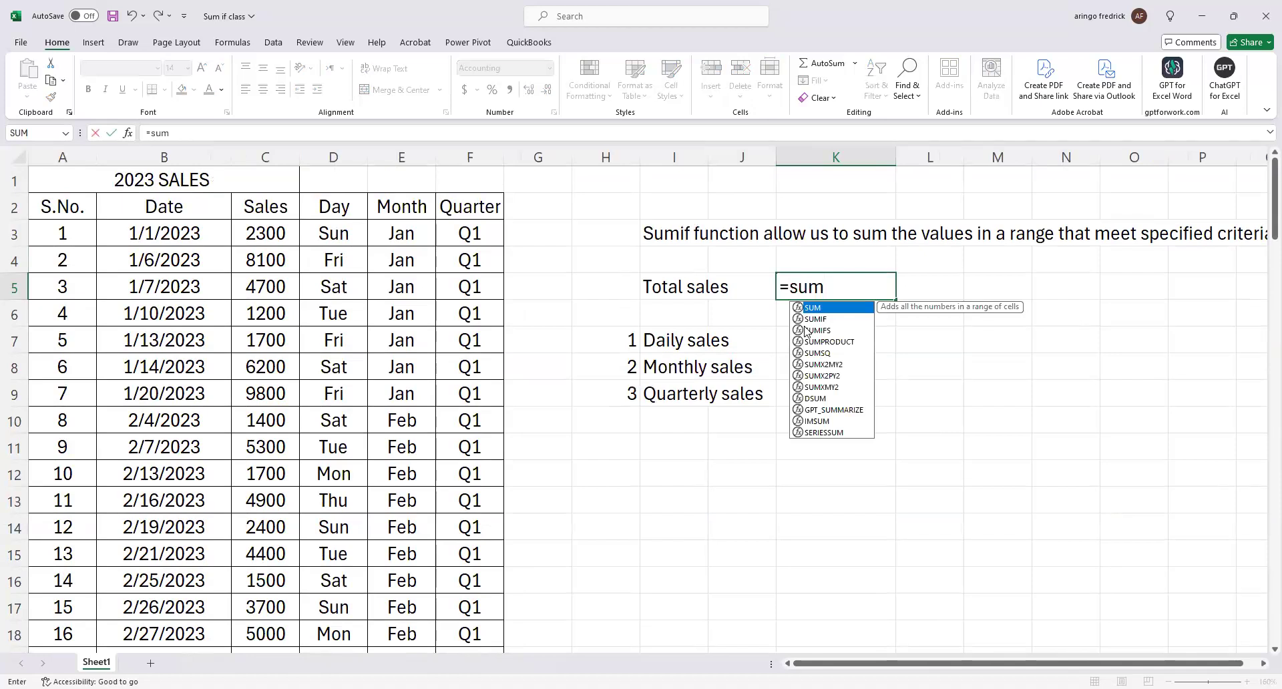
key("Tab")
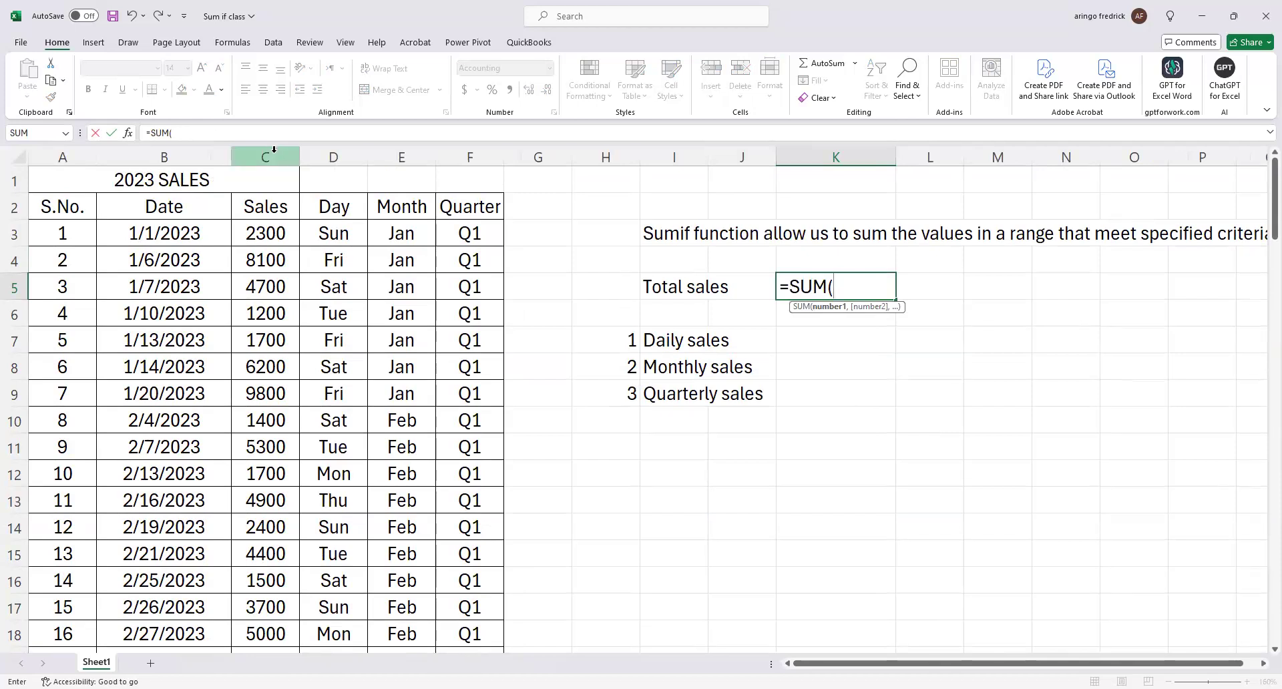
left_click(269, 234)
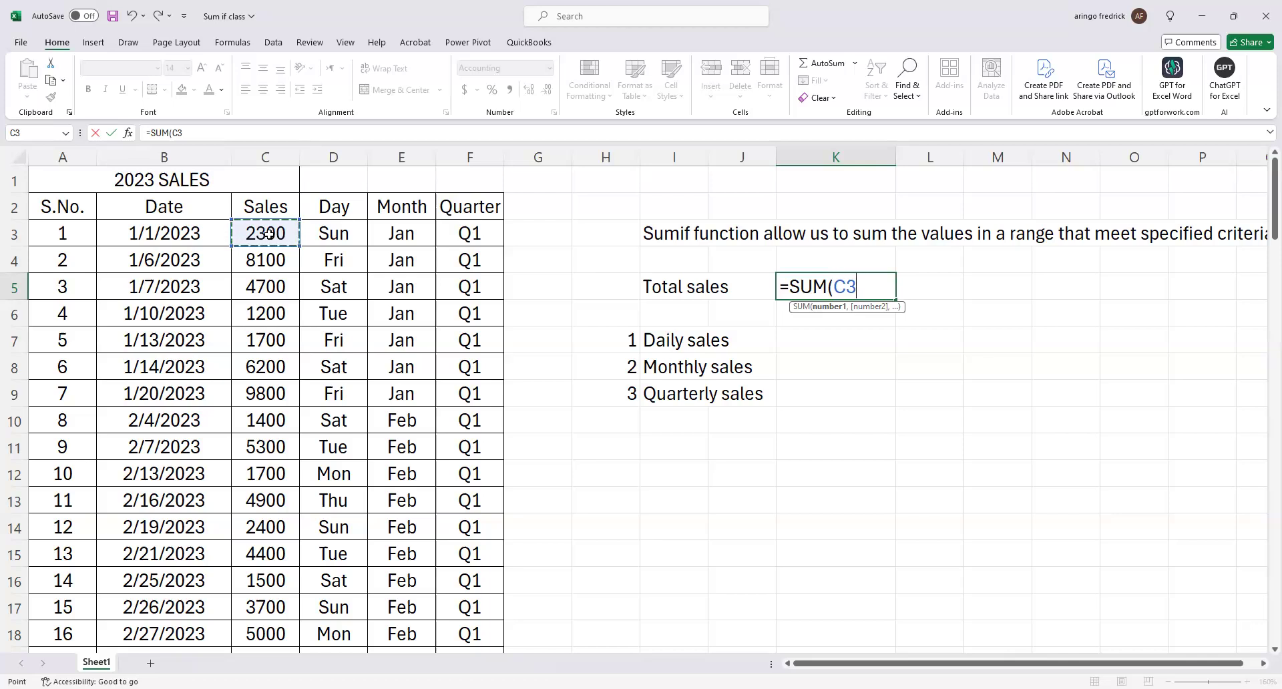
key("ctrl+shift+Down")
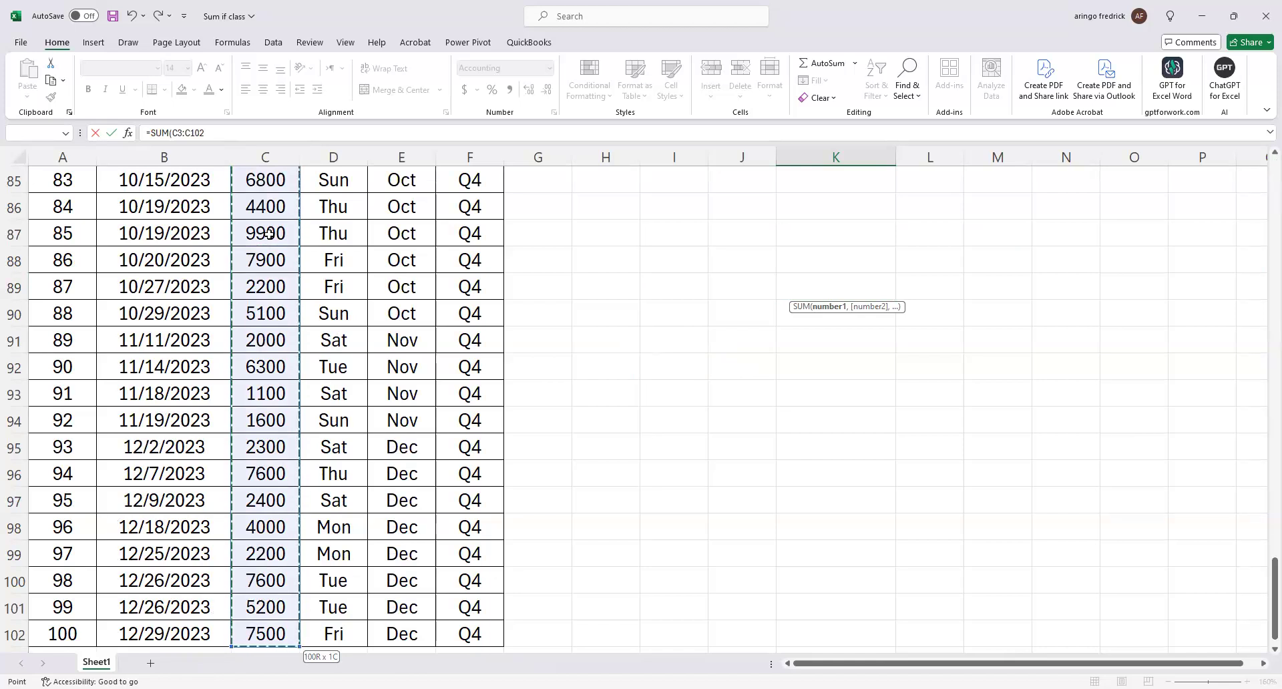
key("Escape")
scroll(465, 254, "up", 2)
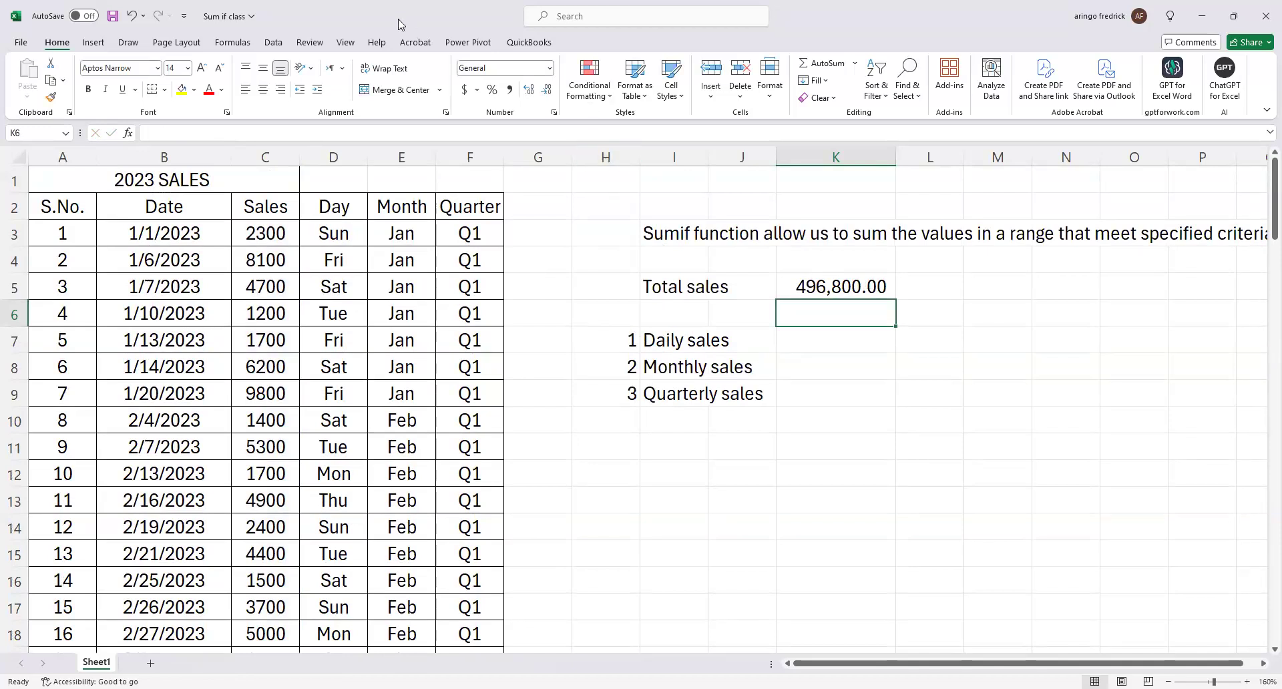
Delete the SUM formula from the total sales cell K5, leaving the cell selected.
left_click(332, 60)
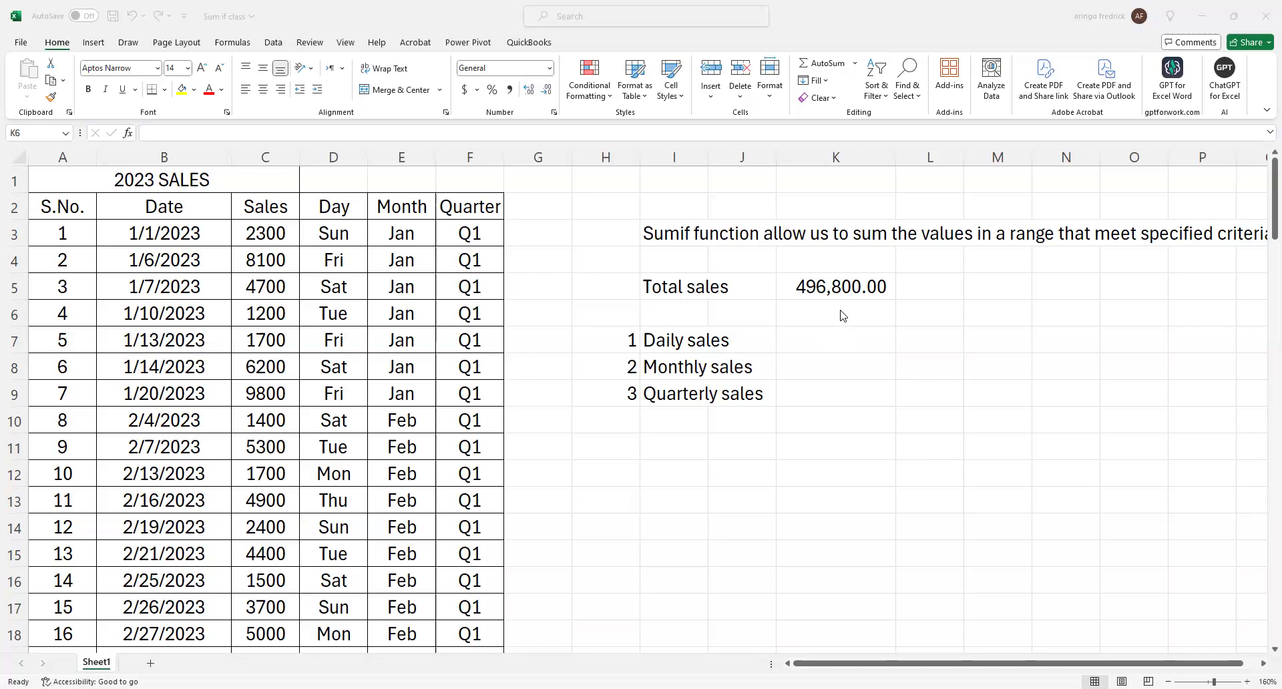
left_click(809, 288)
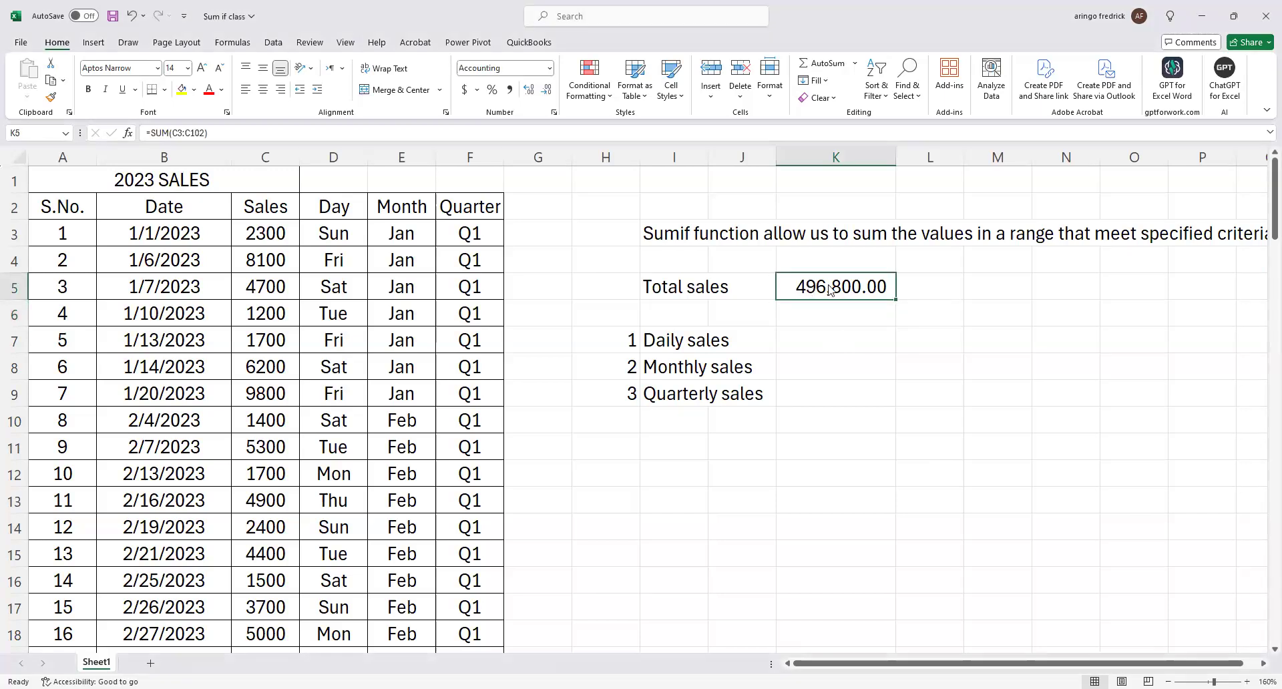
key("BackSpace")
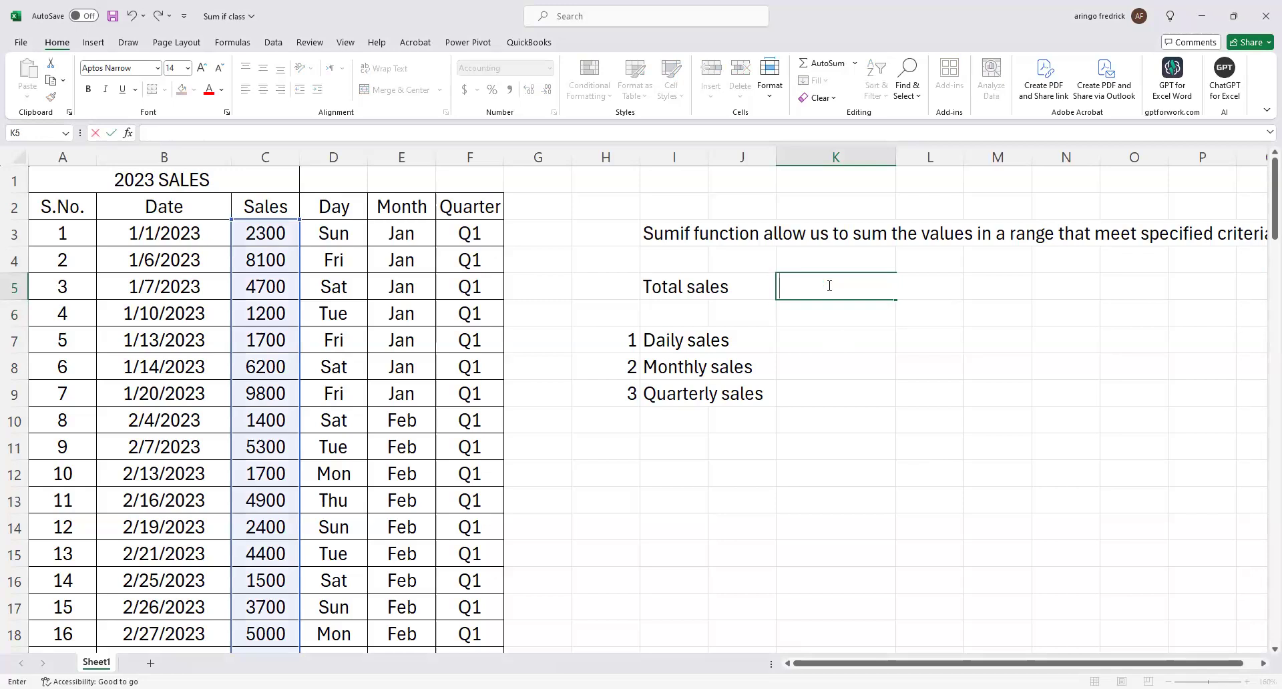
left_click(901, 355)
left_click(844, 285)
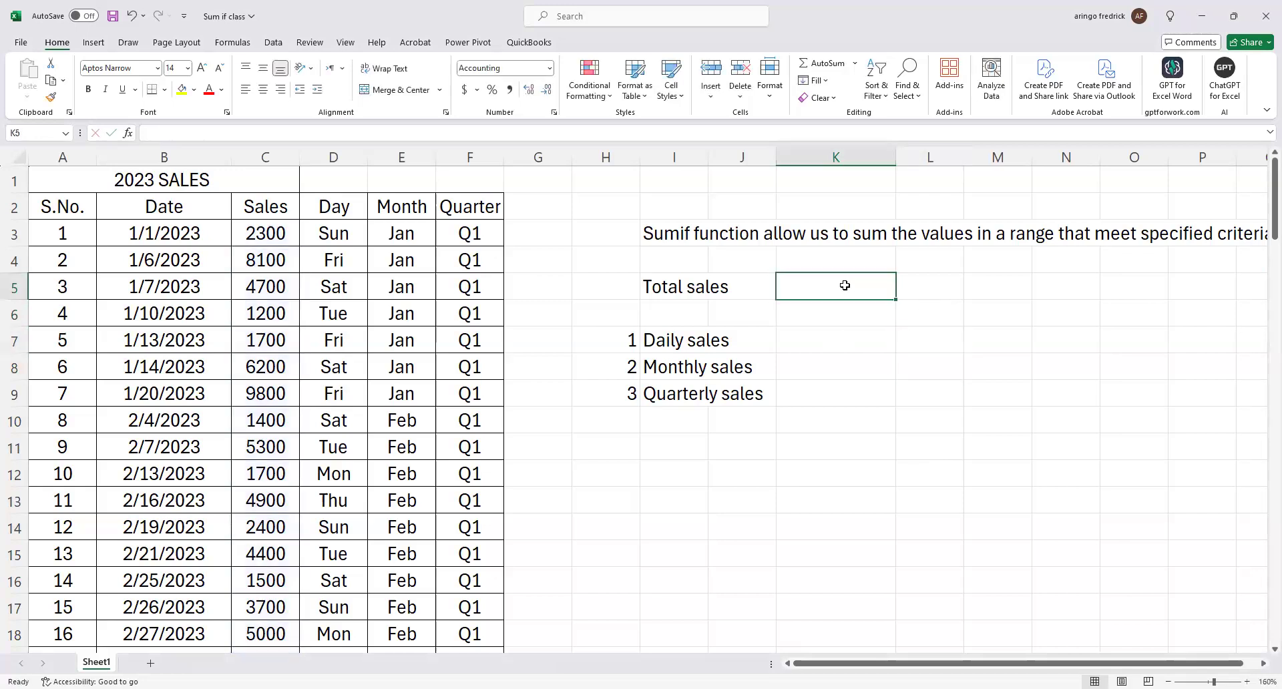
type("=")
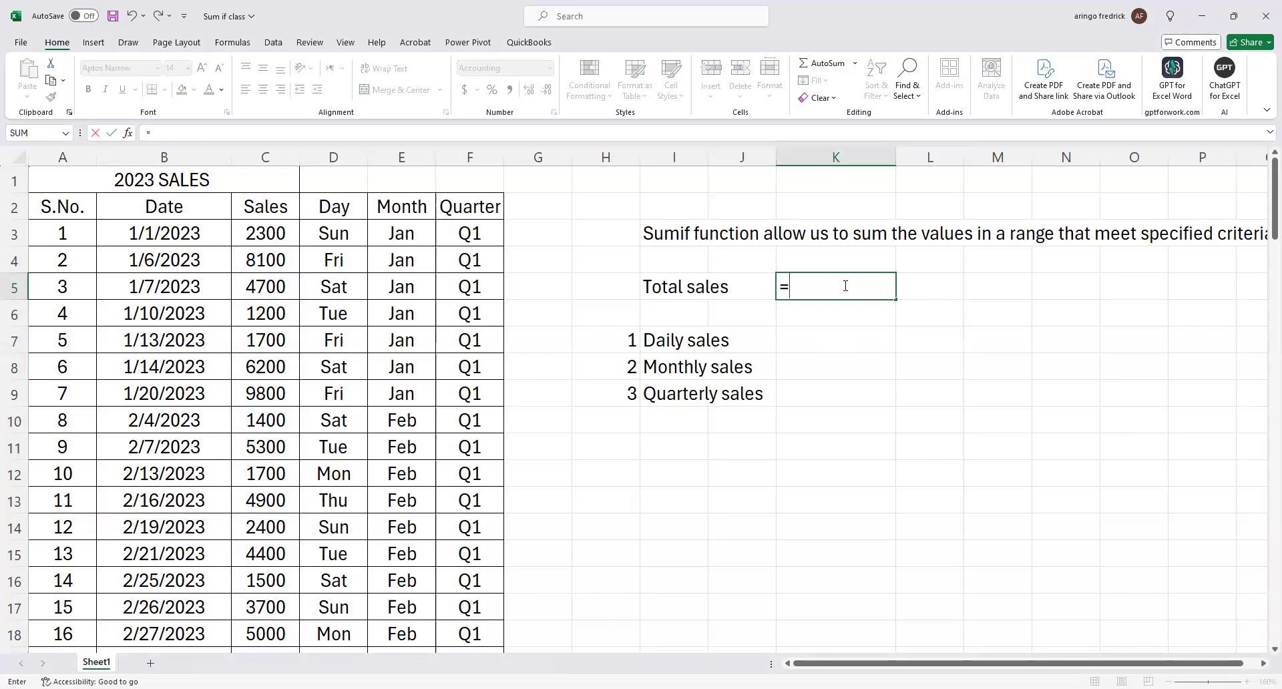
type("sum")
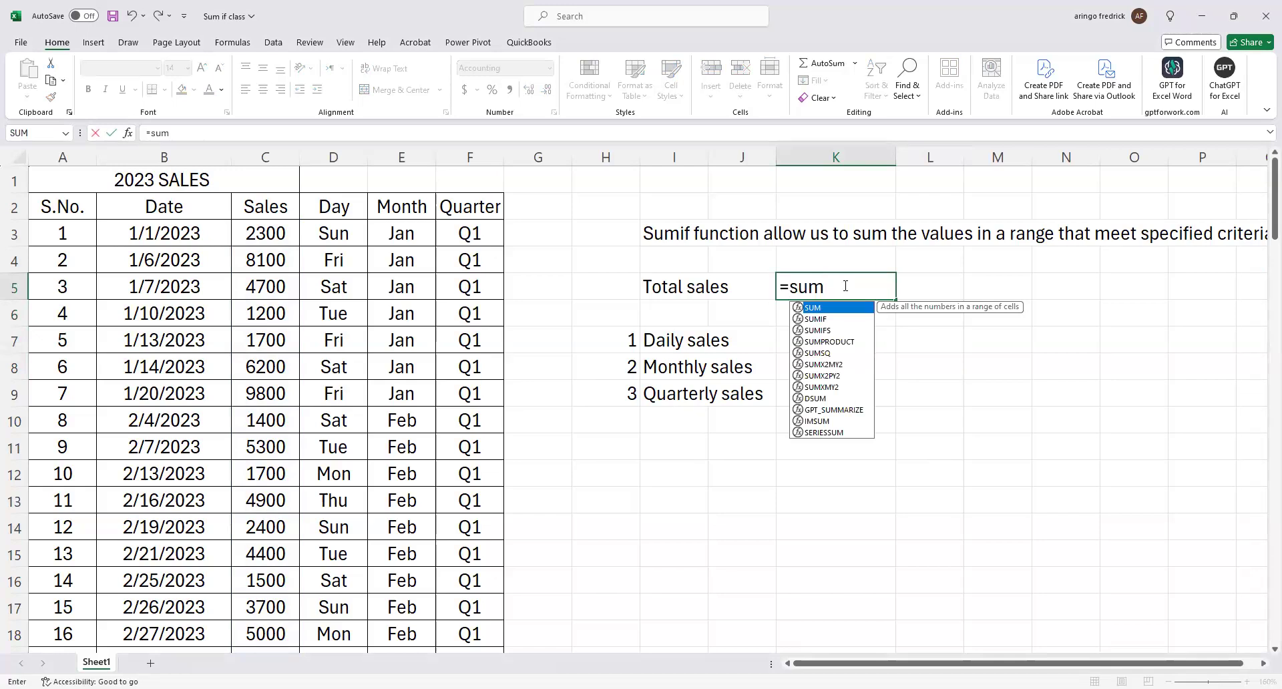
key("Tab")
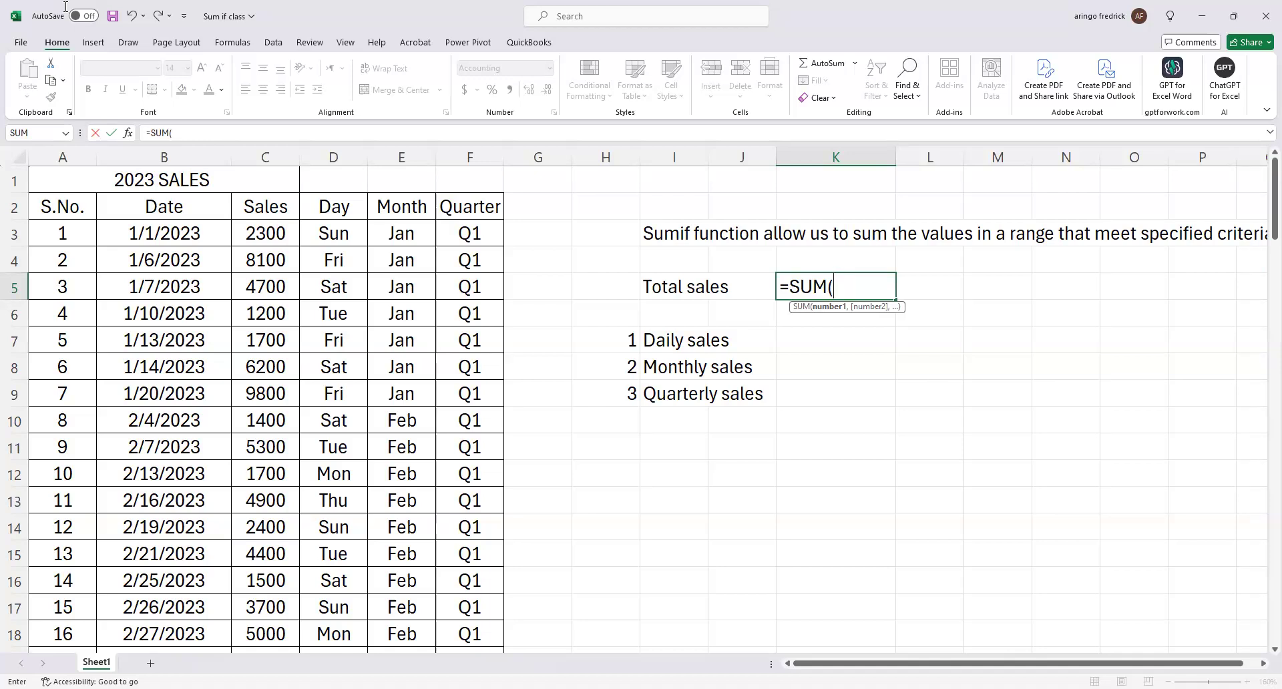
key("Escape")
Try entering =sum without any arguments in the total sales cell K5.
type("=")
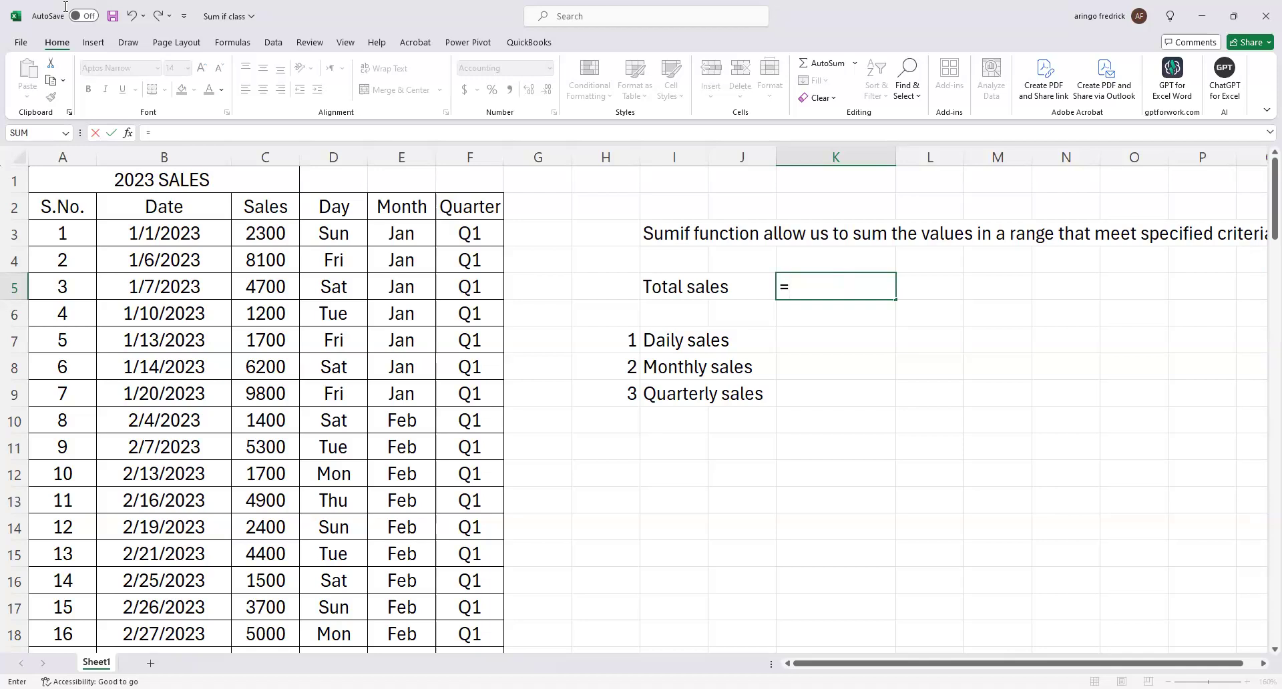
type("s")
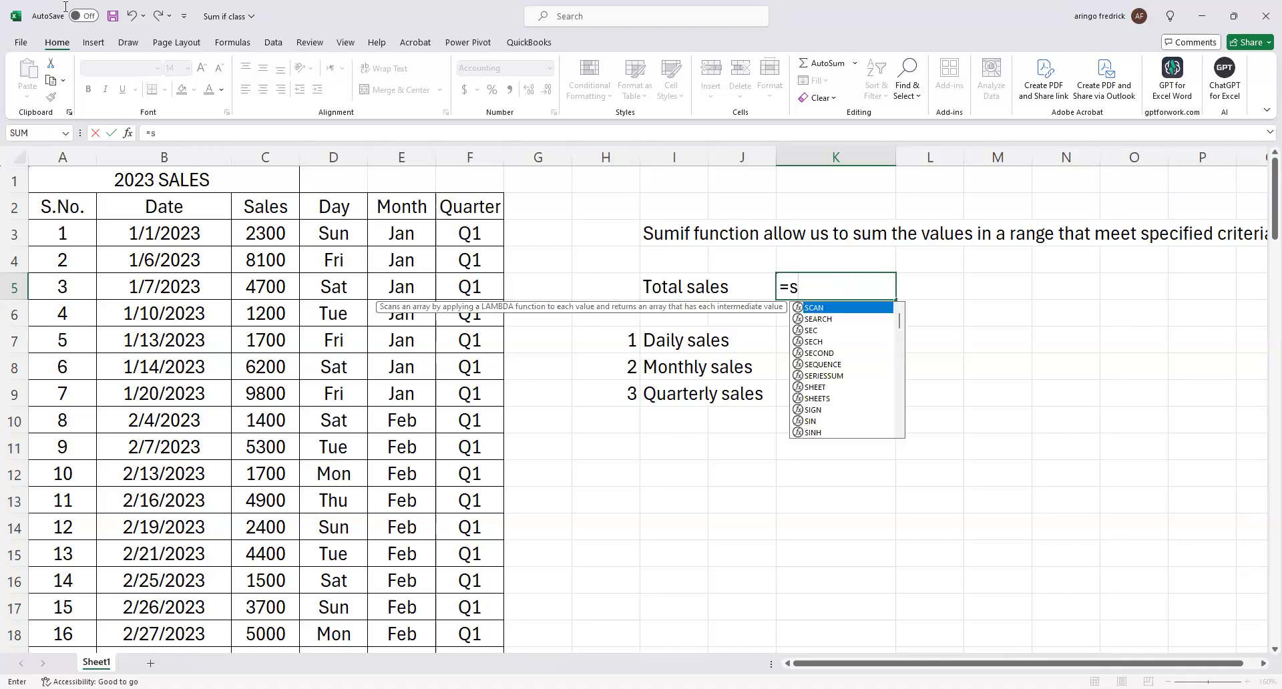
type("um")
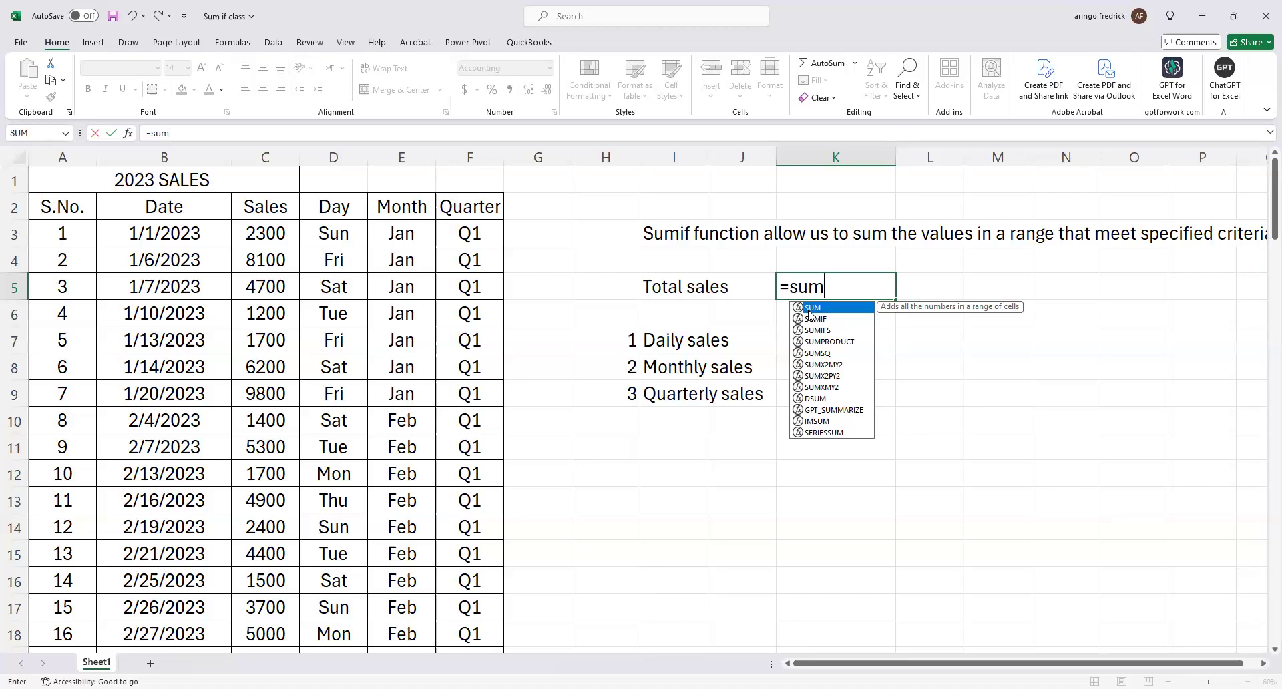
key("Return")
left_click(858, 294)
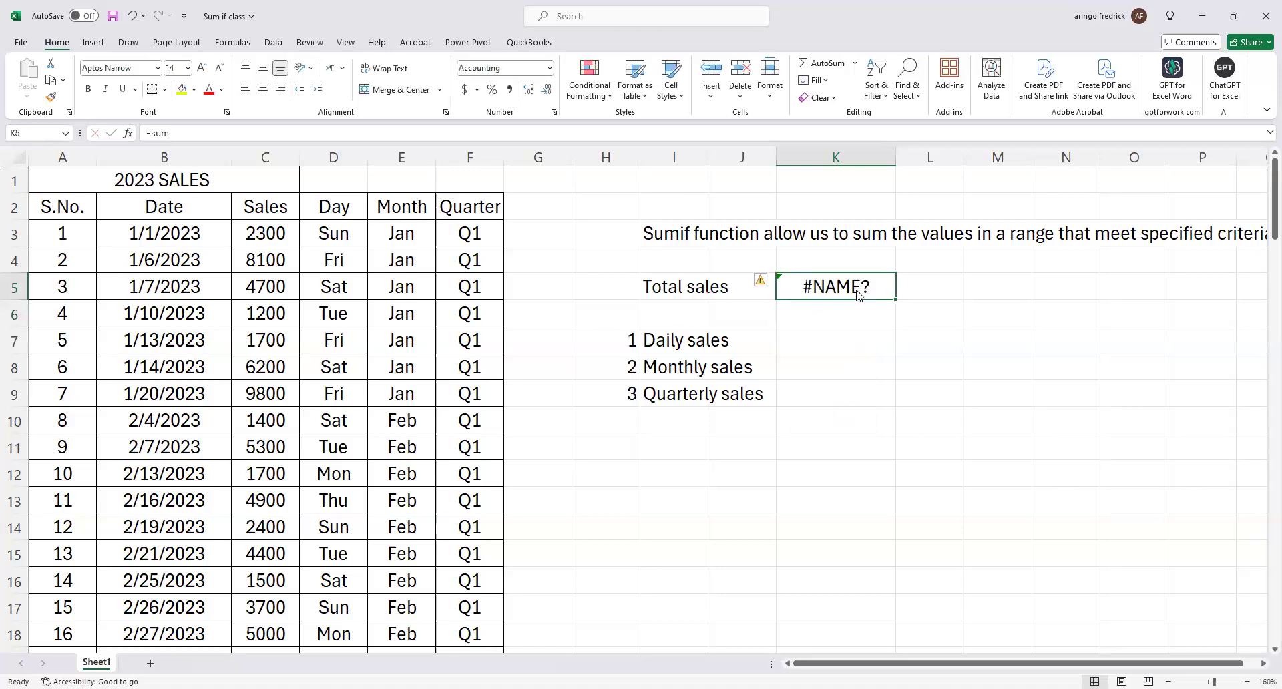
type("=")
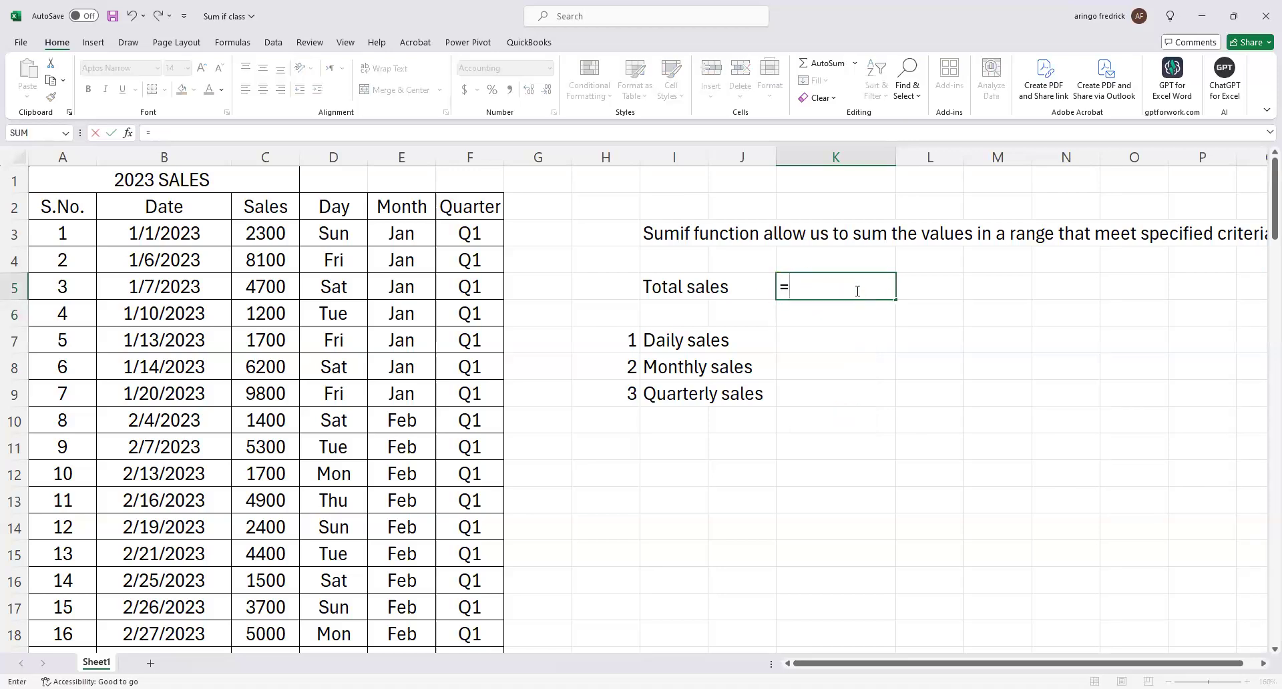
type("sum")
key("Tab")
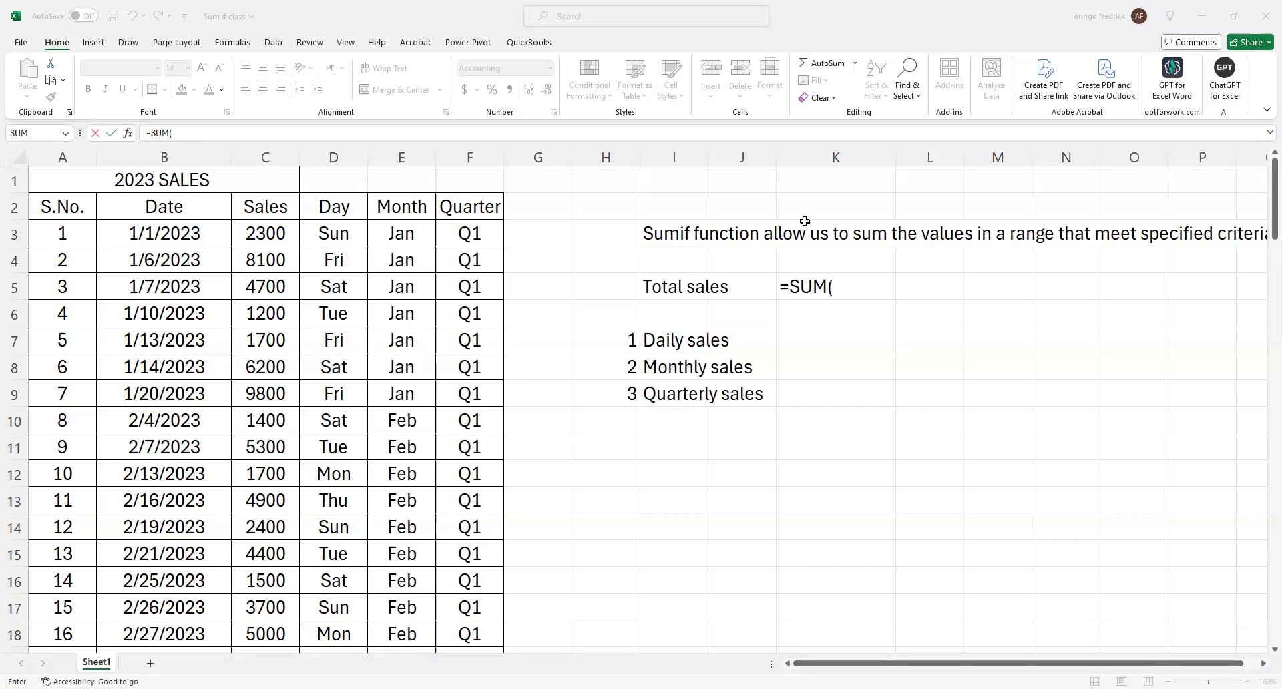
left_click(852, 280)
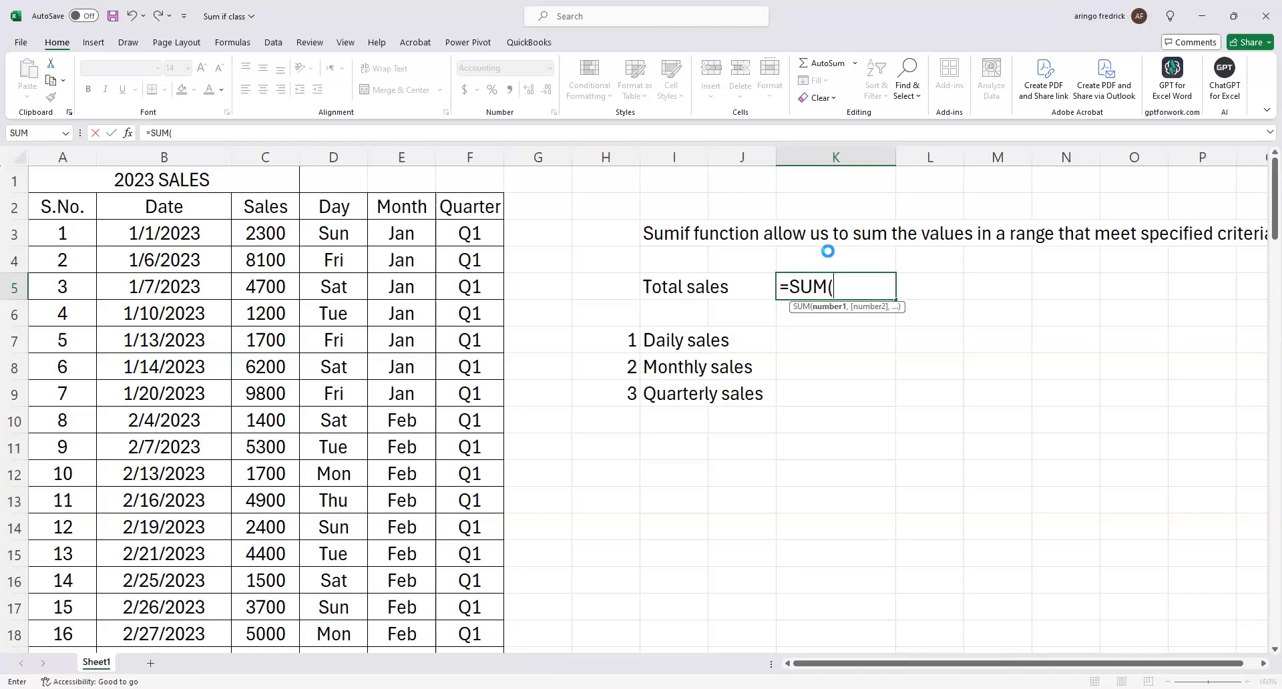
key("Escape")
Total the Sales column in K5 with the AutoSum Sum function, changing its range to C3:C102.
left_click(826, 285)
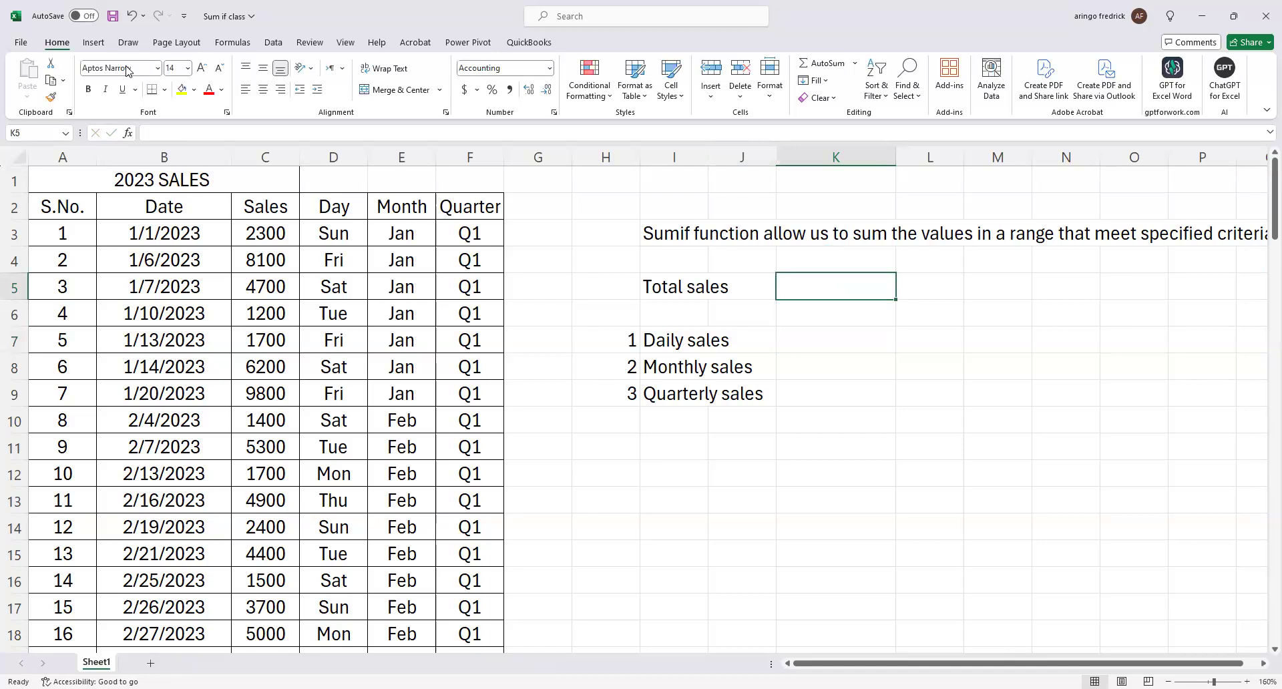
left_click(854, 64)
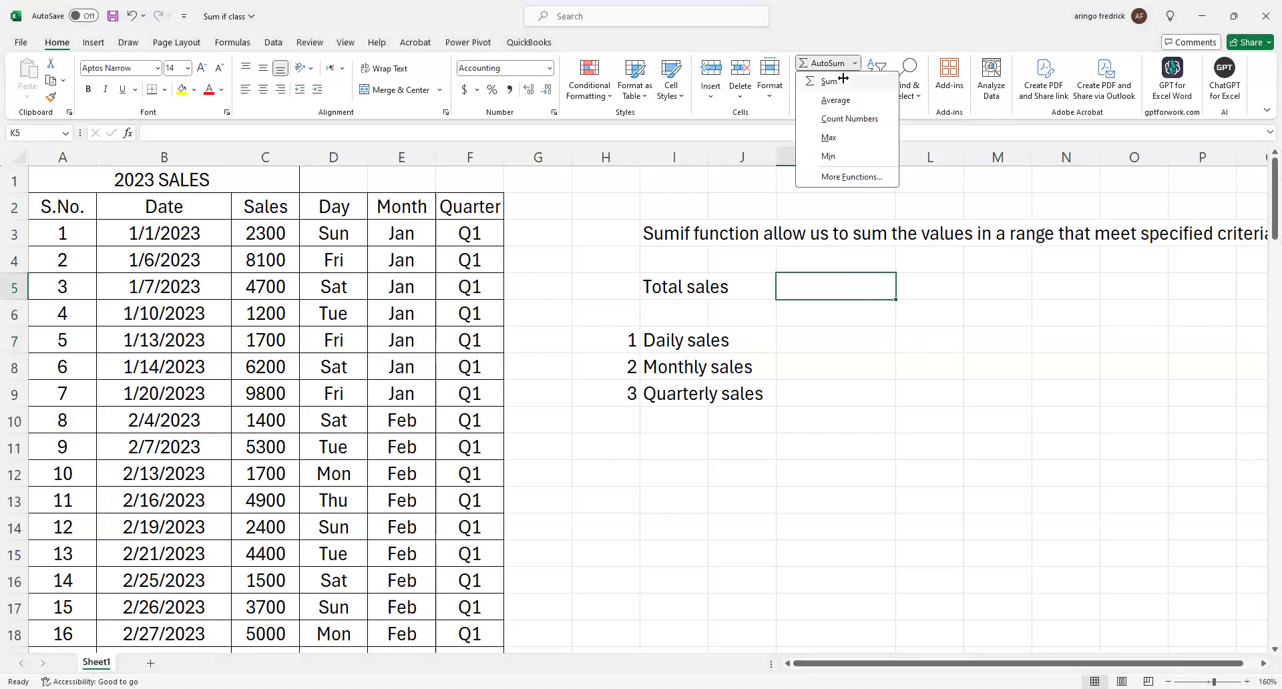
left_click(829, 81)
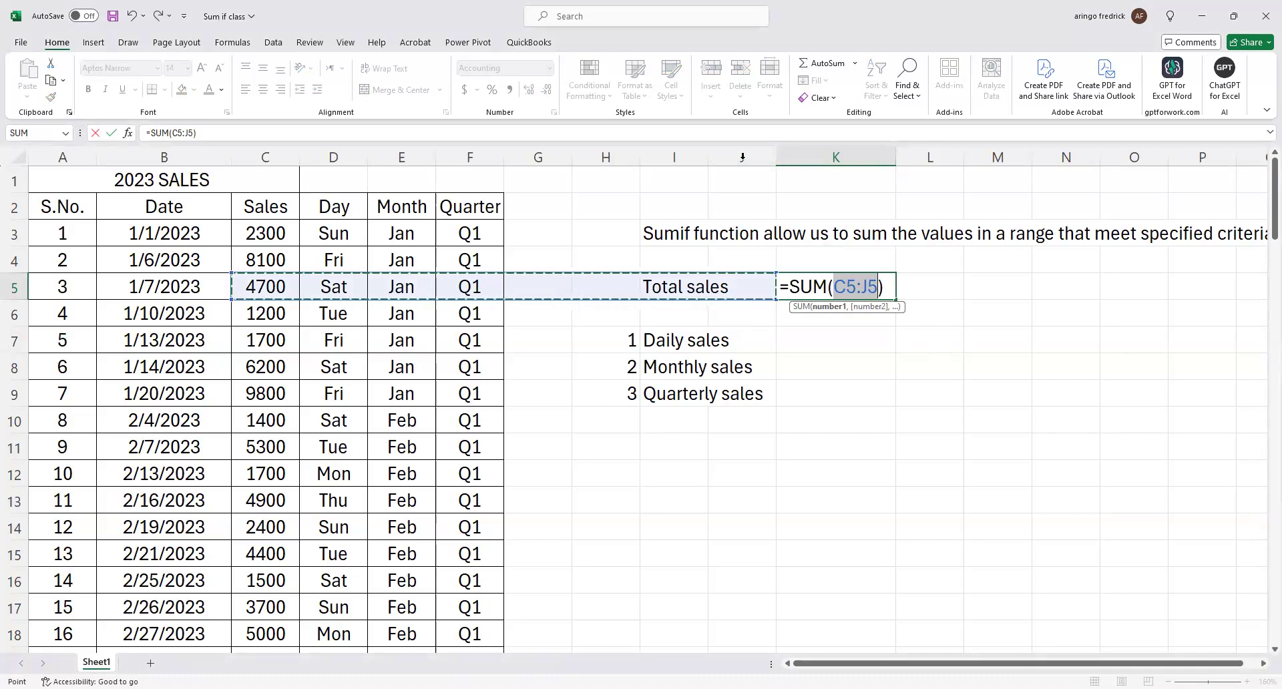
left_click(269, 233)
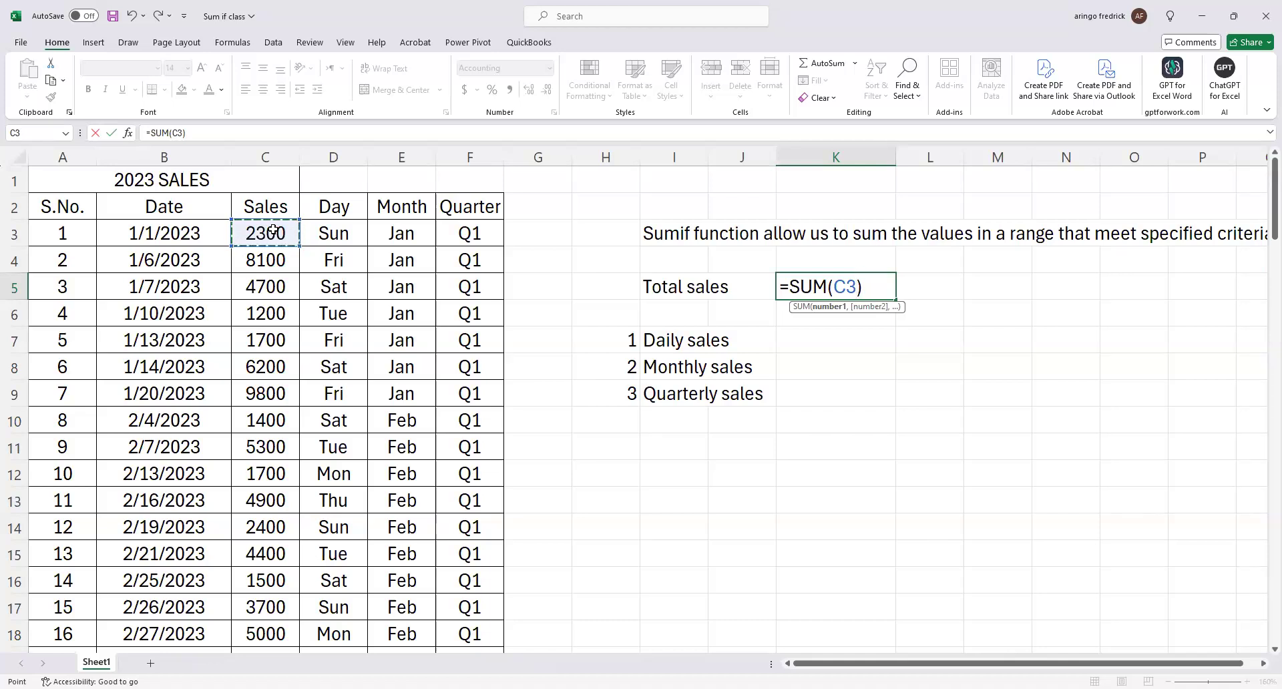
key("ctrl+shift+Down")
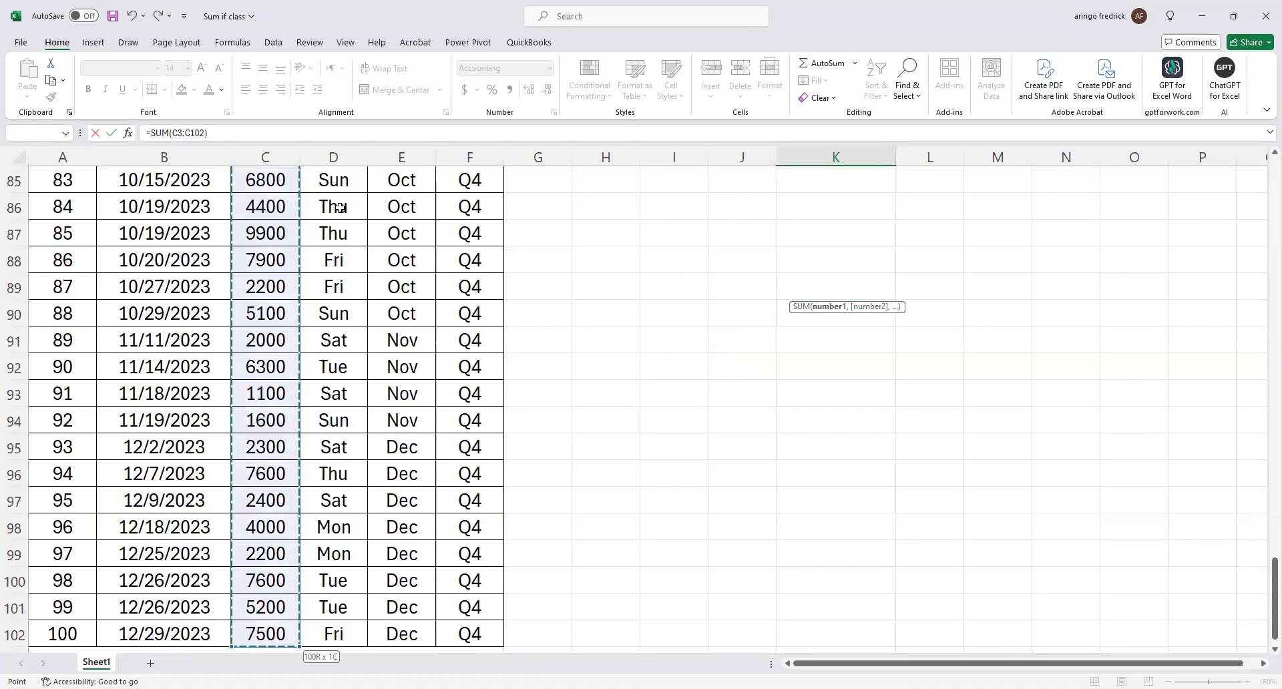
scroll(827, 240, "up", 4)
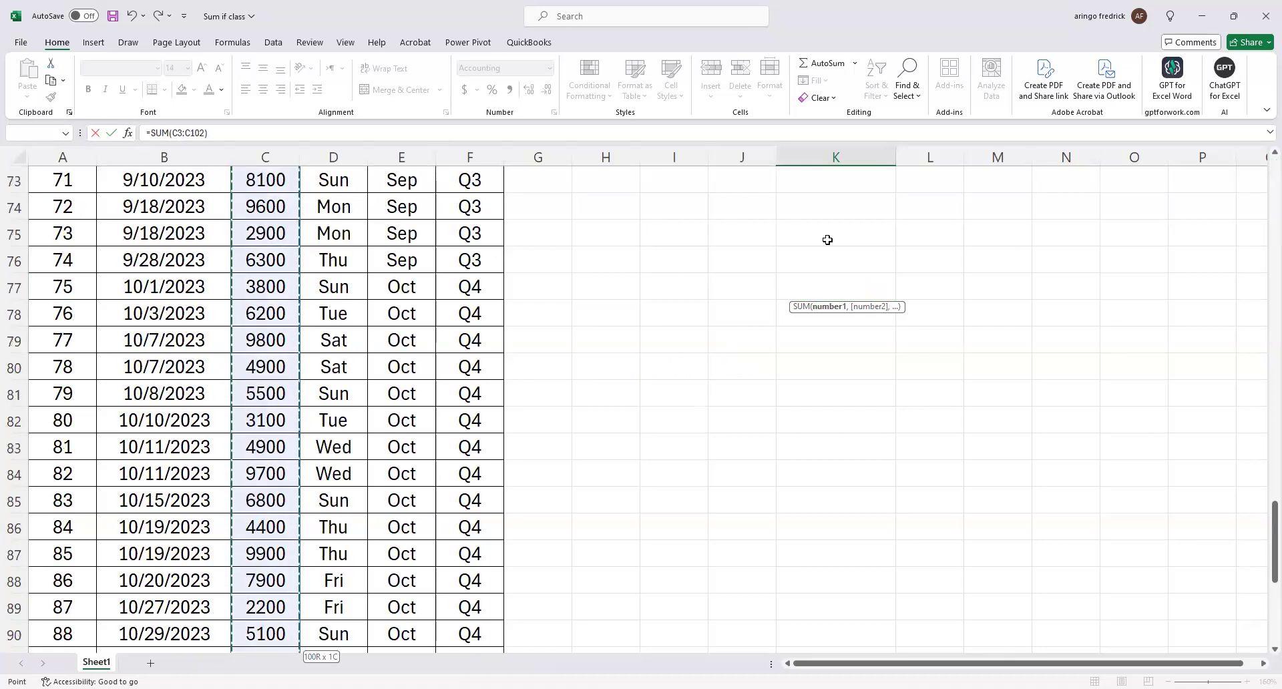
scroll(827, 239, "up", 20)
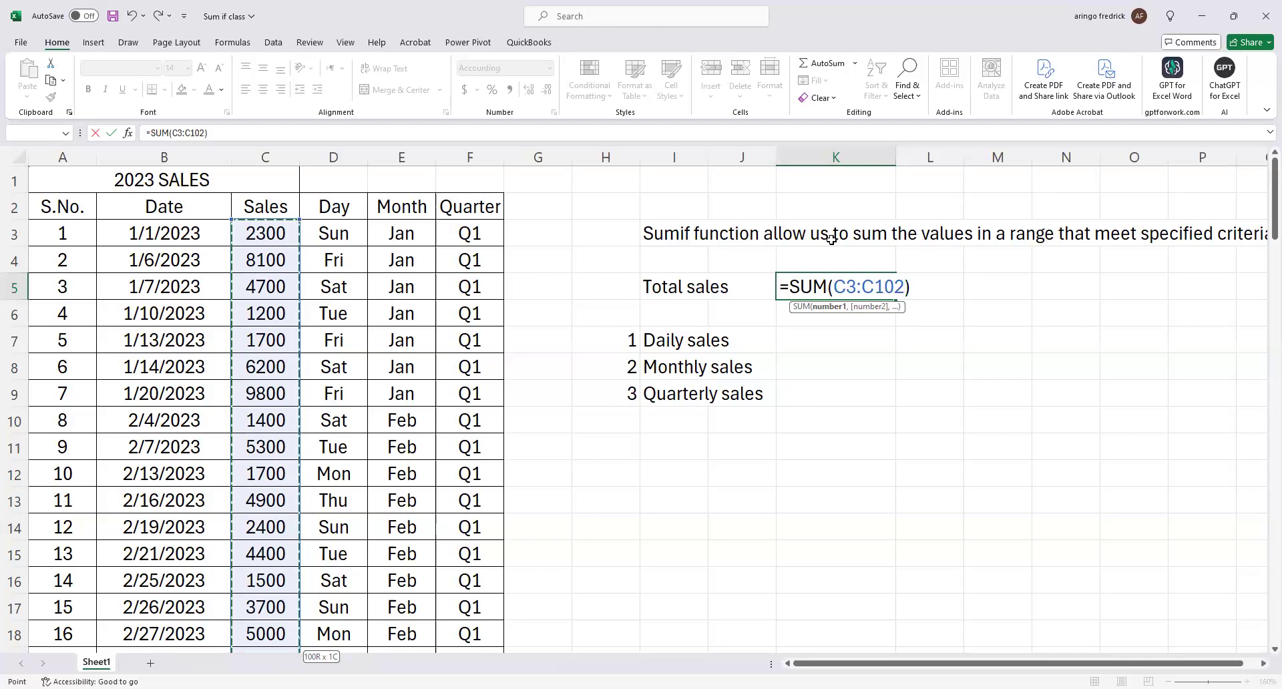
key("Return")
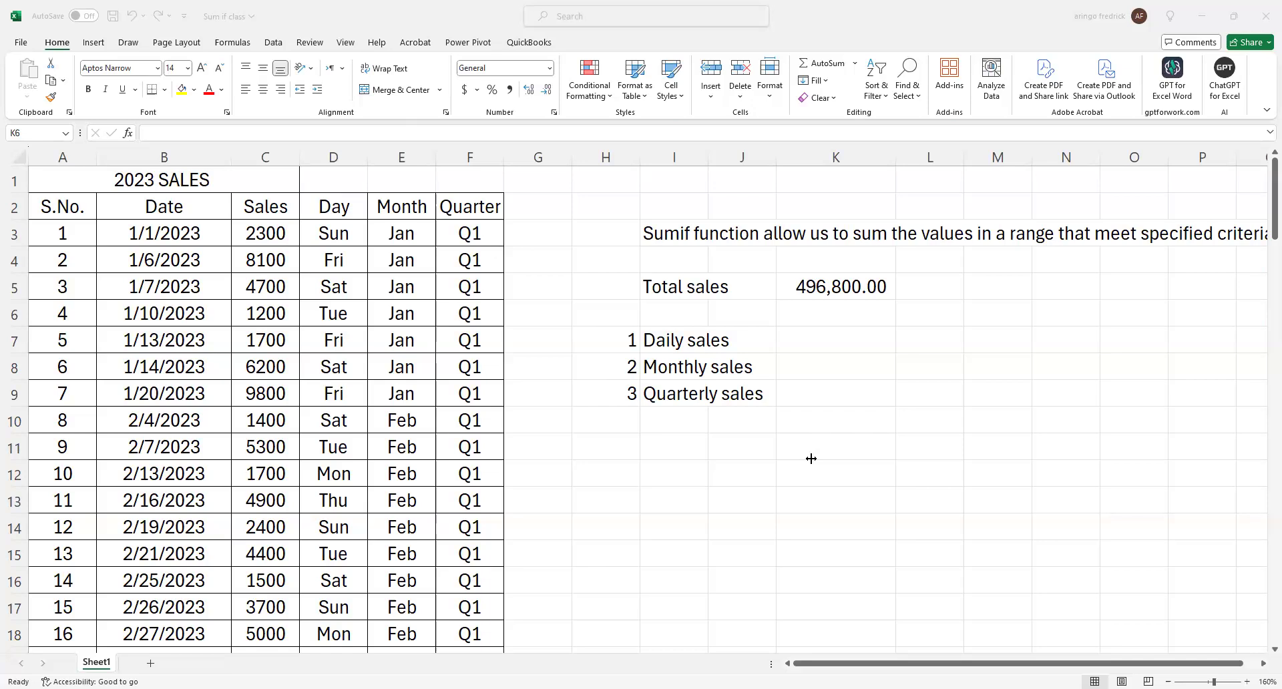
Add an AutoSum total of C3:C102 in C103 below the Sales column and apply the comma number style to it.
left_click(253, 230)
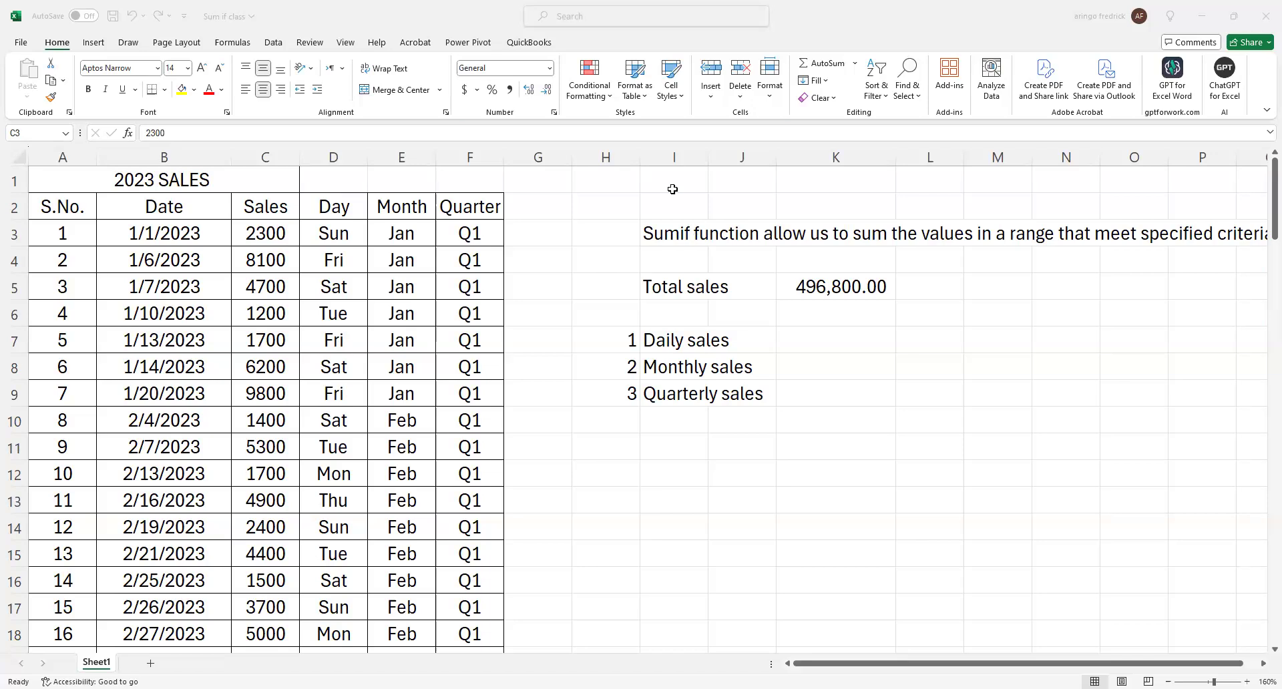
scroll(521, 369, "down", 20)
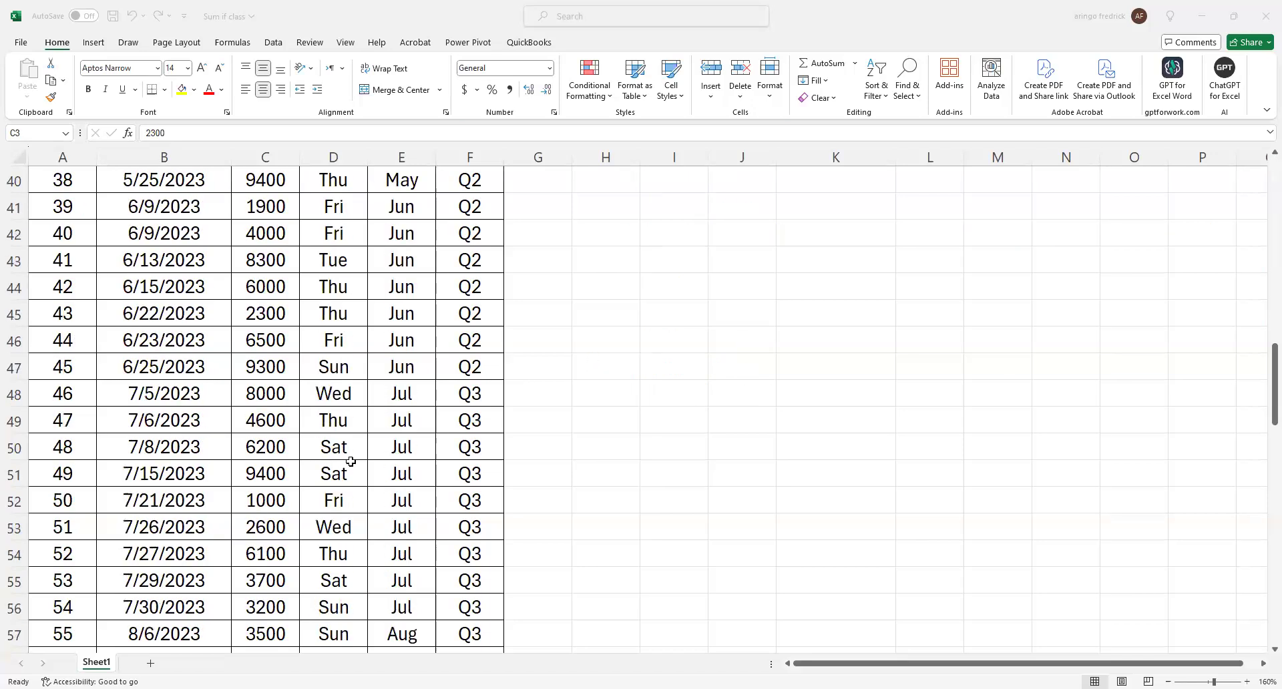
scroll(353, 474, "down", 11)
scroll(354, 495, "up", 4)
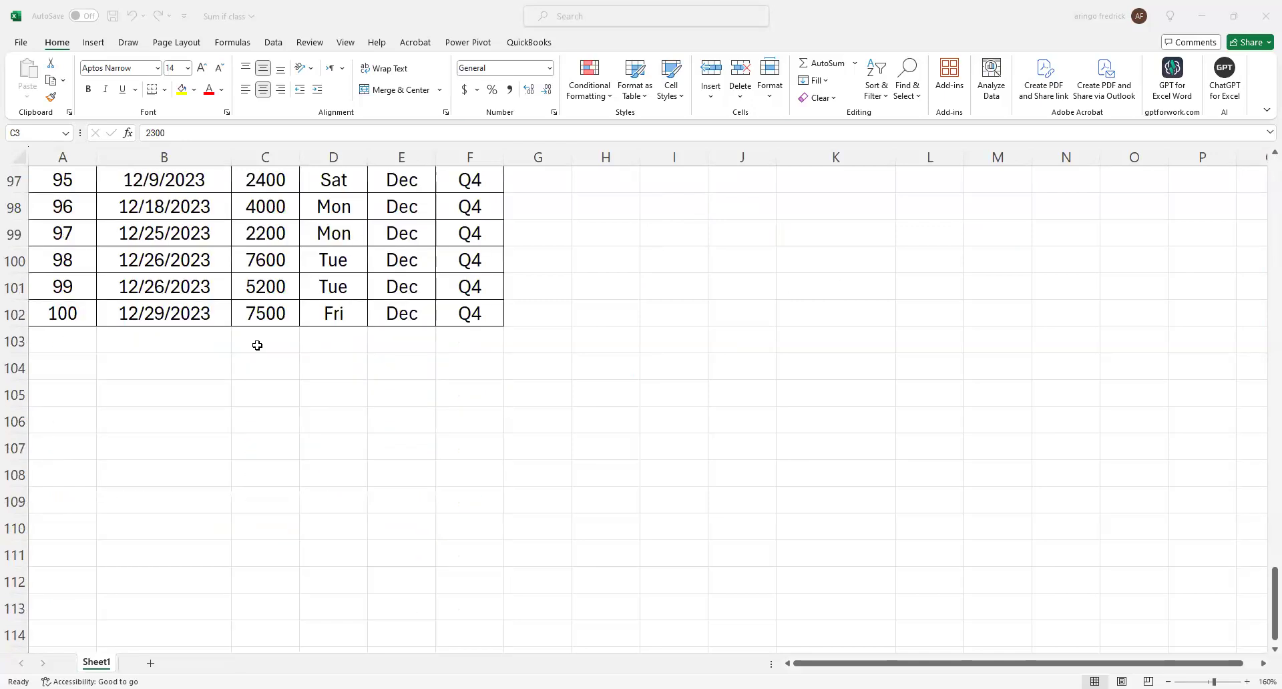
left_click(257, 345)
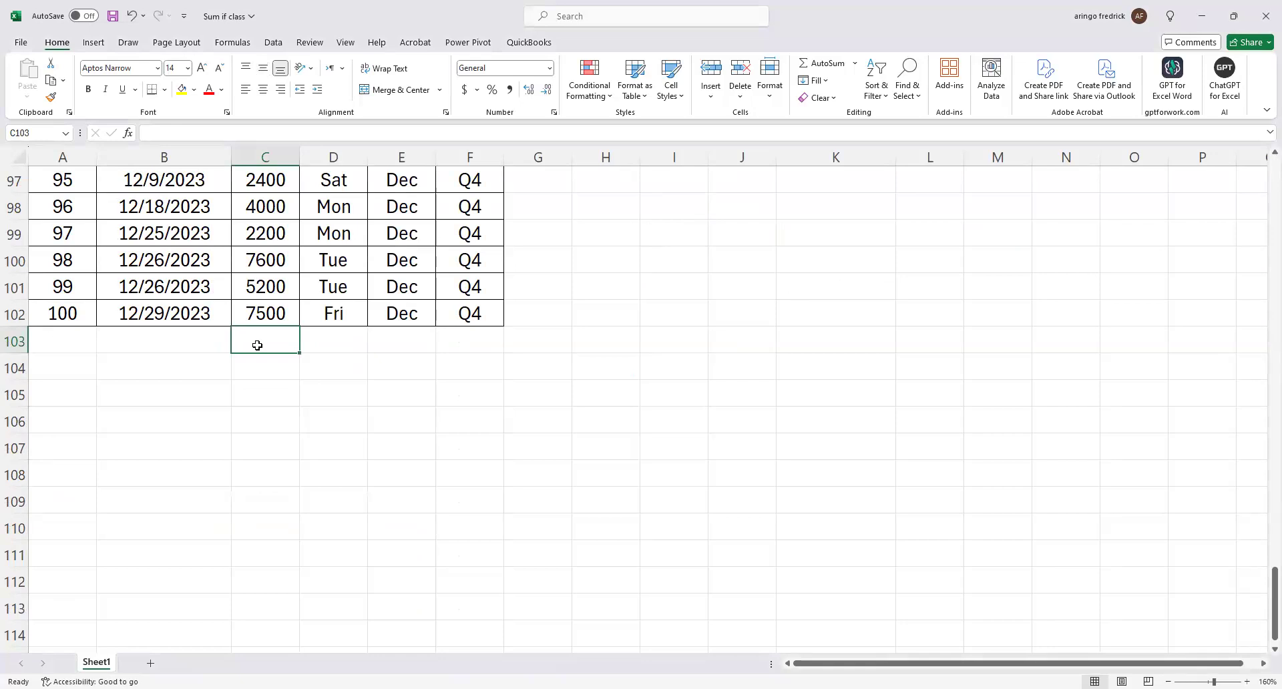
key("alt+equal")
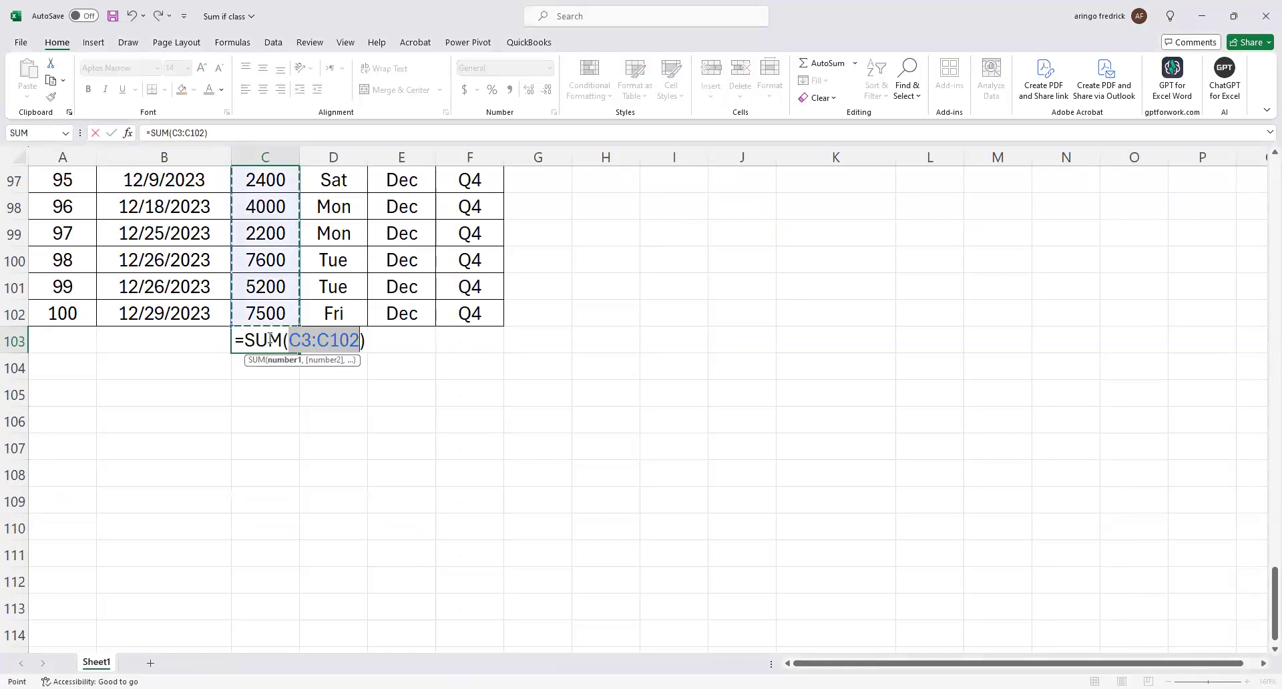
key("Return")
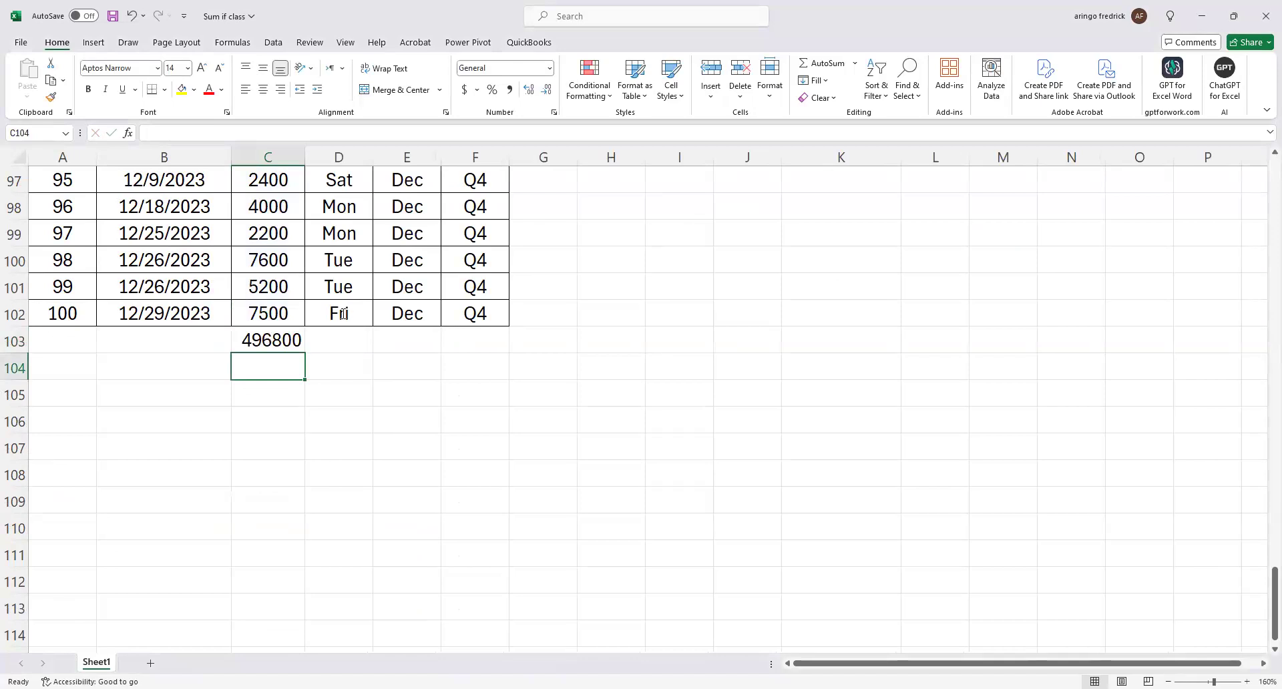
key("Up")
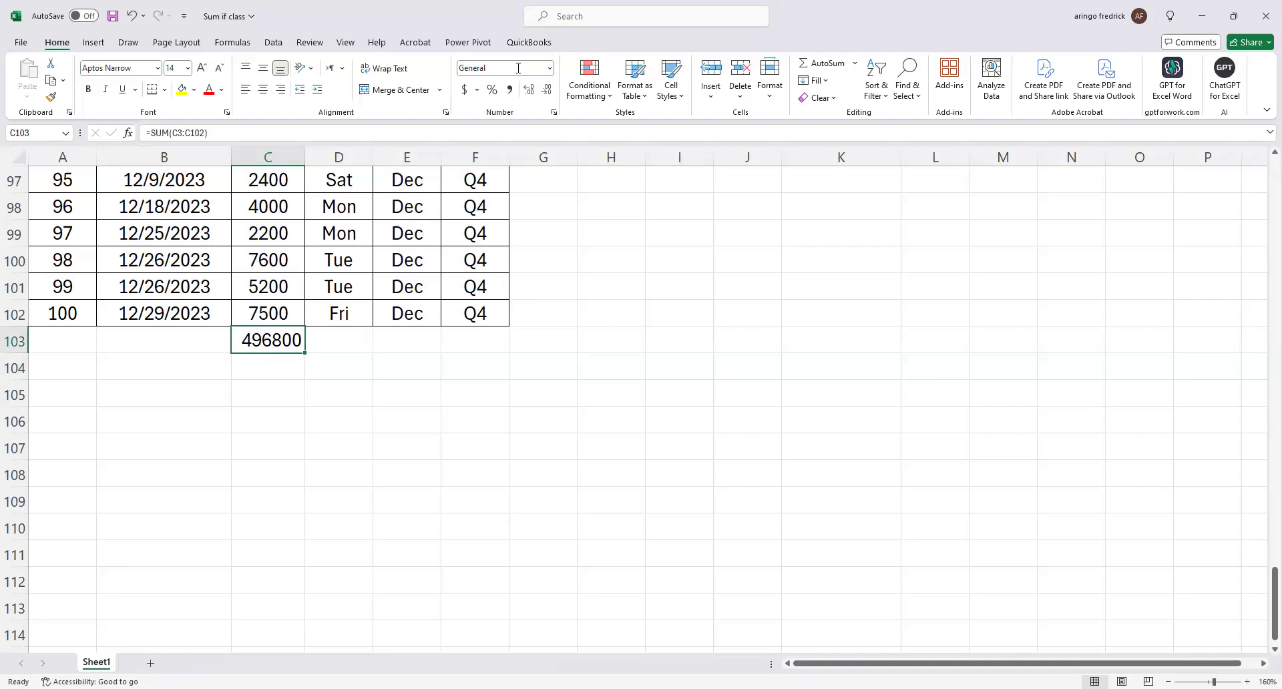
left_click(509, 90)
Copy the Daily sales label from I7 to L7 as the heading of a new list.
scroll(746, 446, "up", 20)
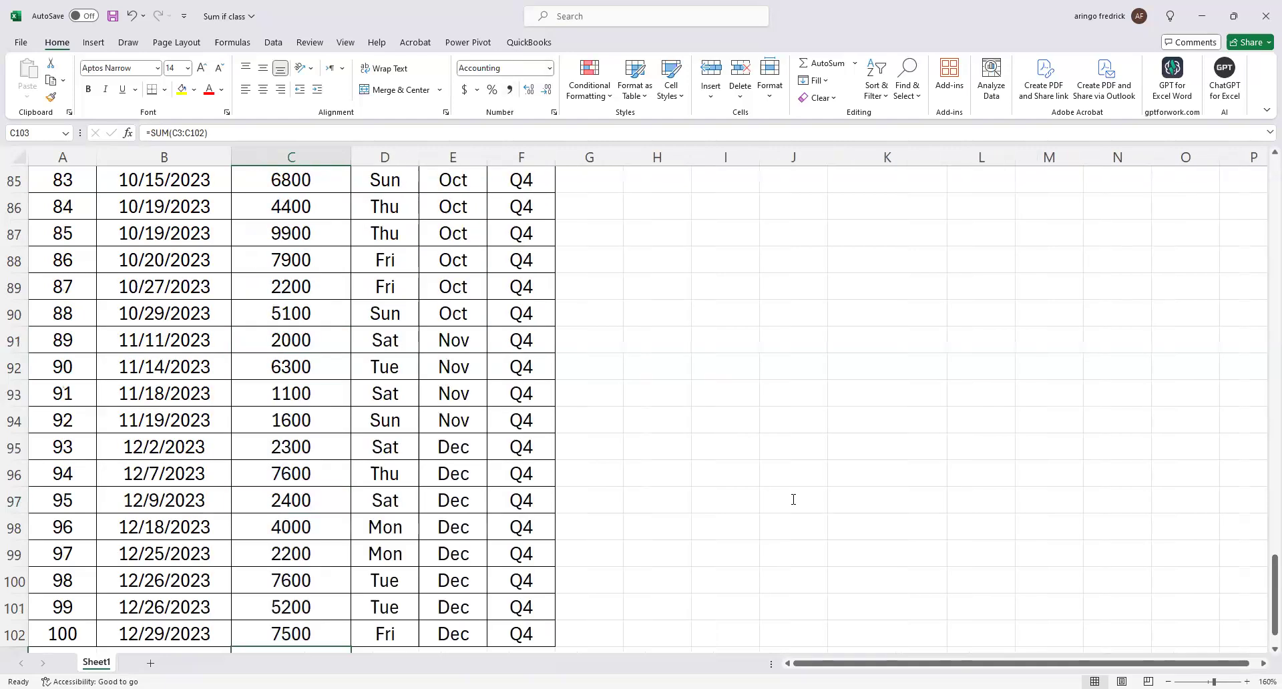
scroll(802, 522, "up", 11)
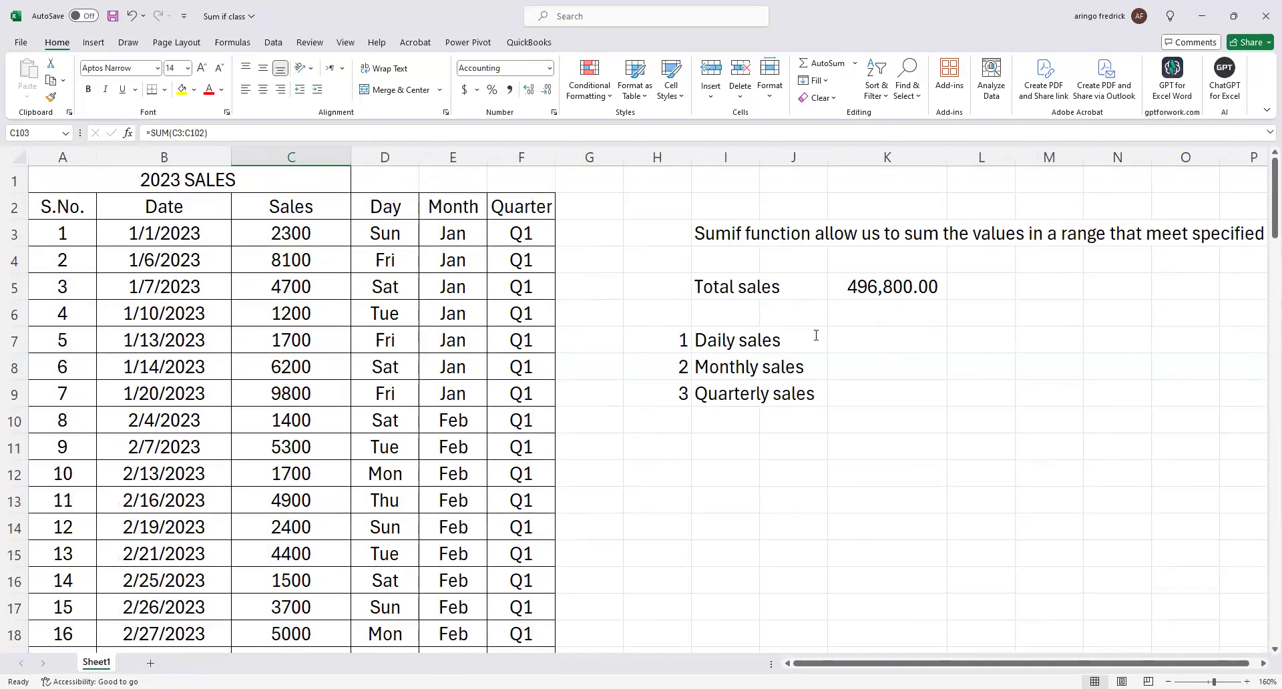
left_click(741, 337)
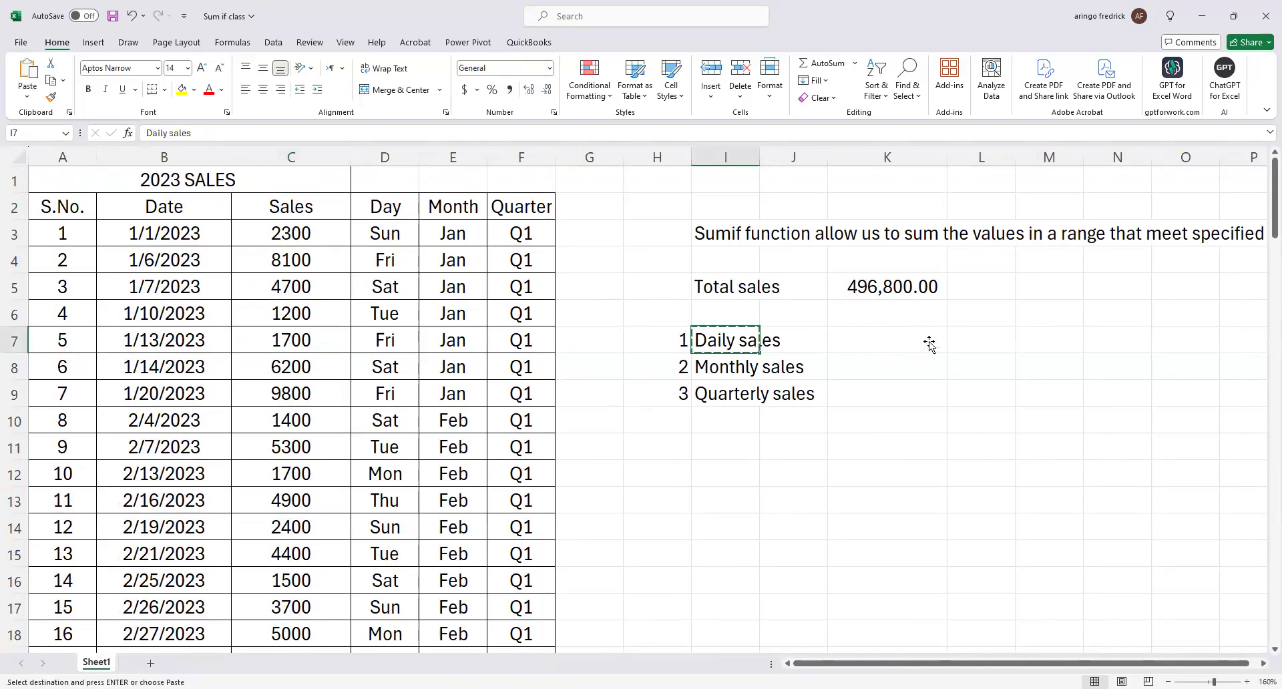
left_click(955, 343)
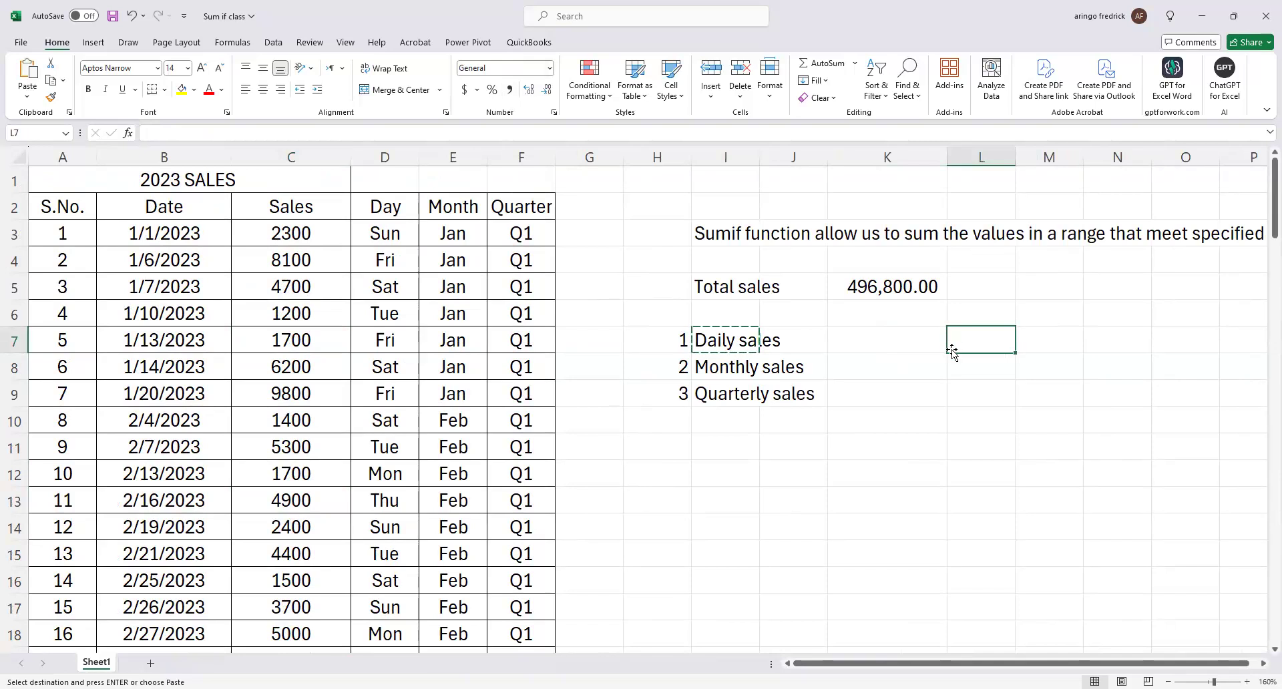
type("Daily sales")
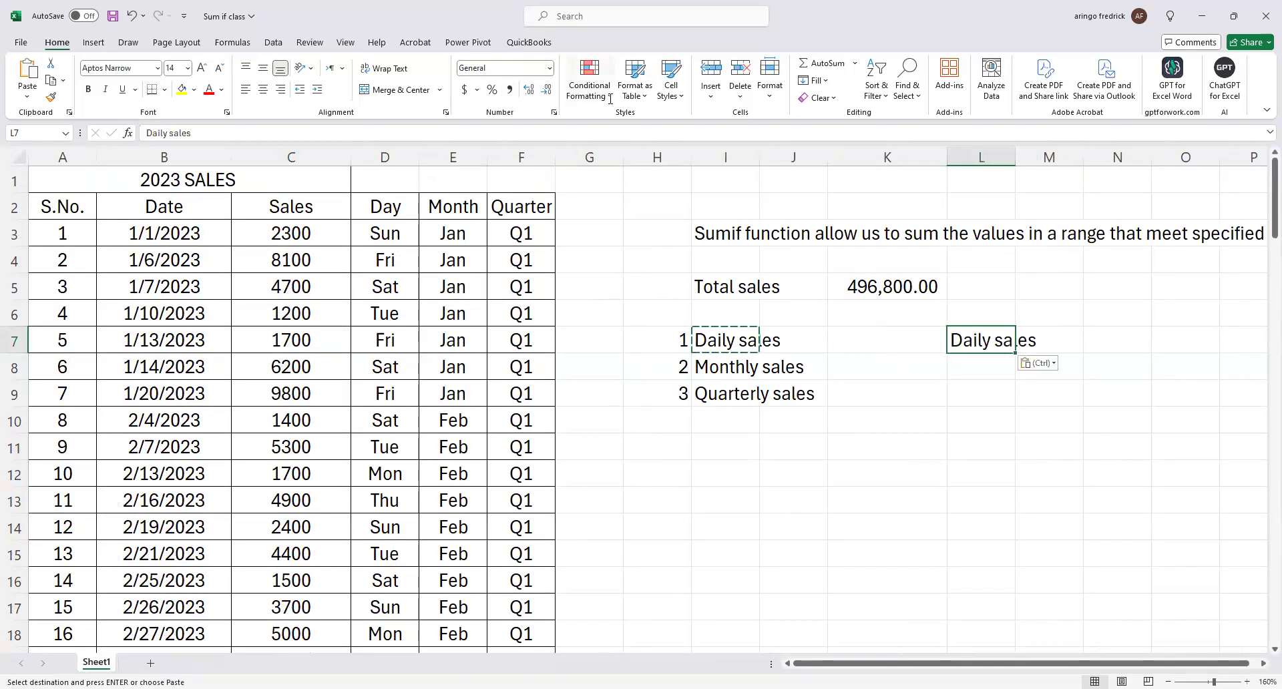
Enter Mon in L8 and Tue in L9 under the Daily sales heading.
left_click(961, 376)
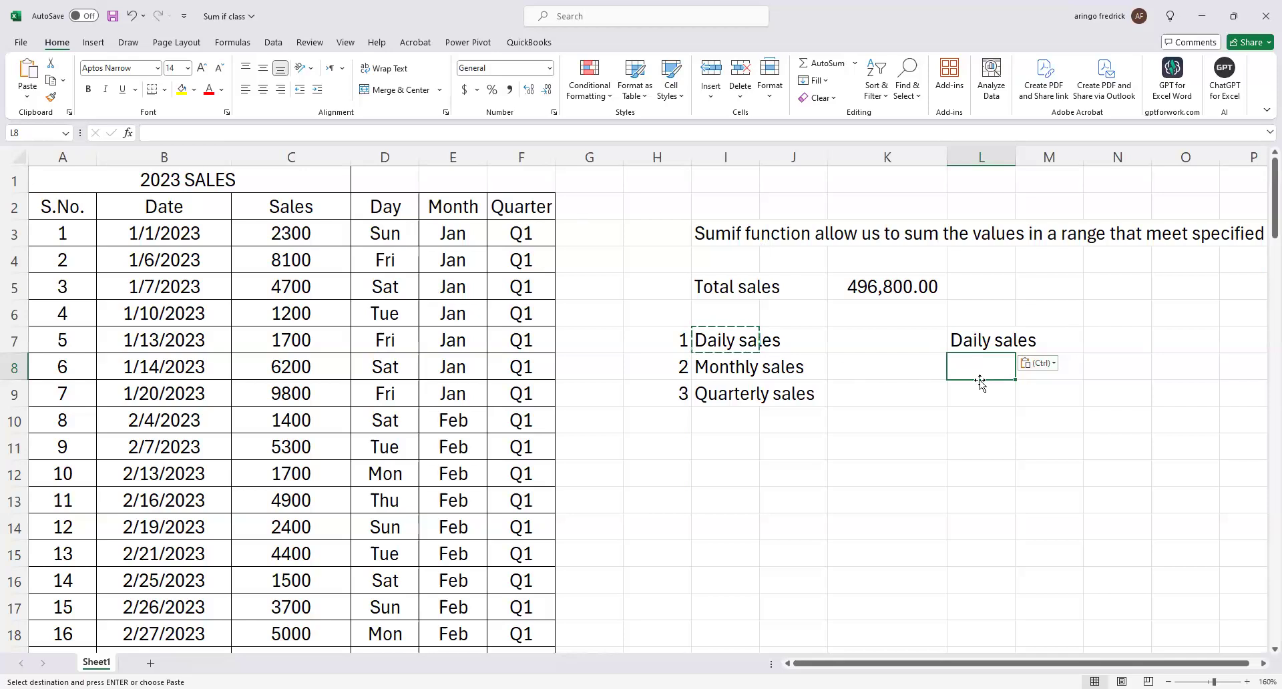
key("Escape")
type("m")
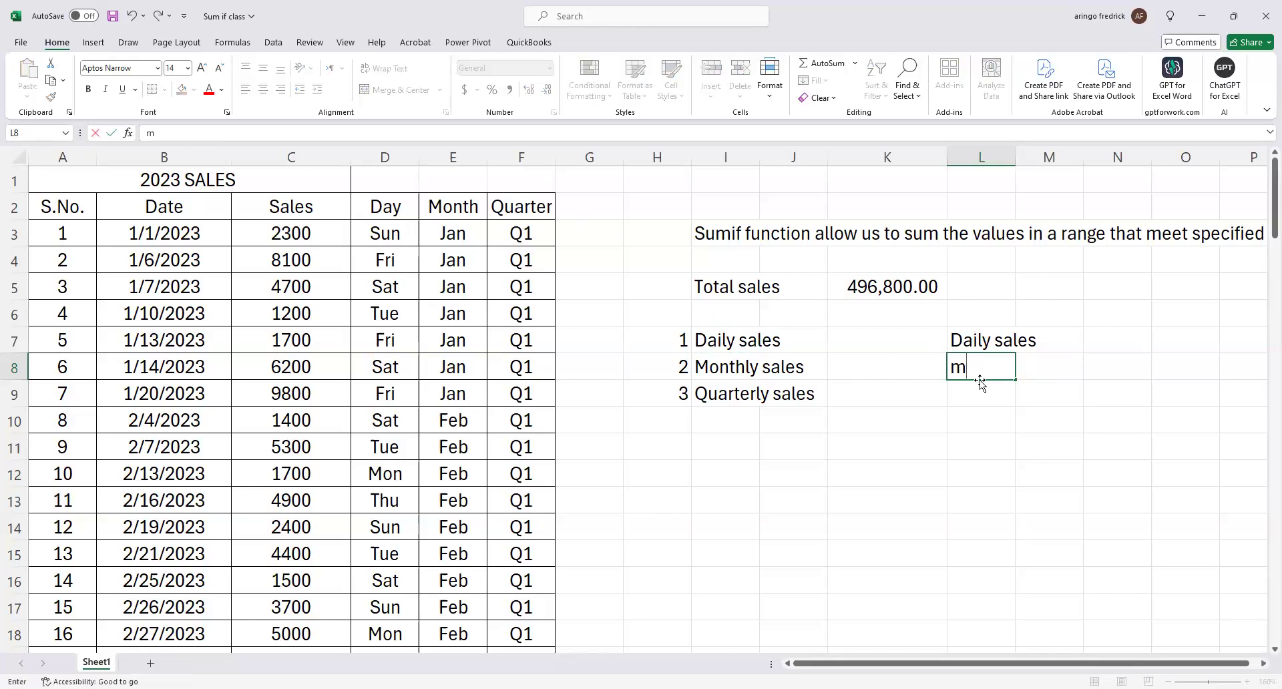
key("BackSpace")
type("Mon")
key("Return")
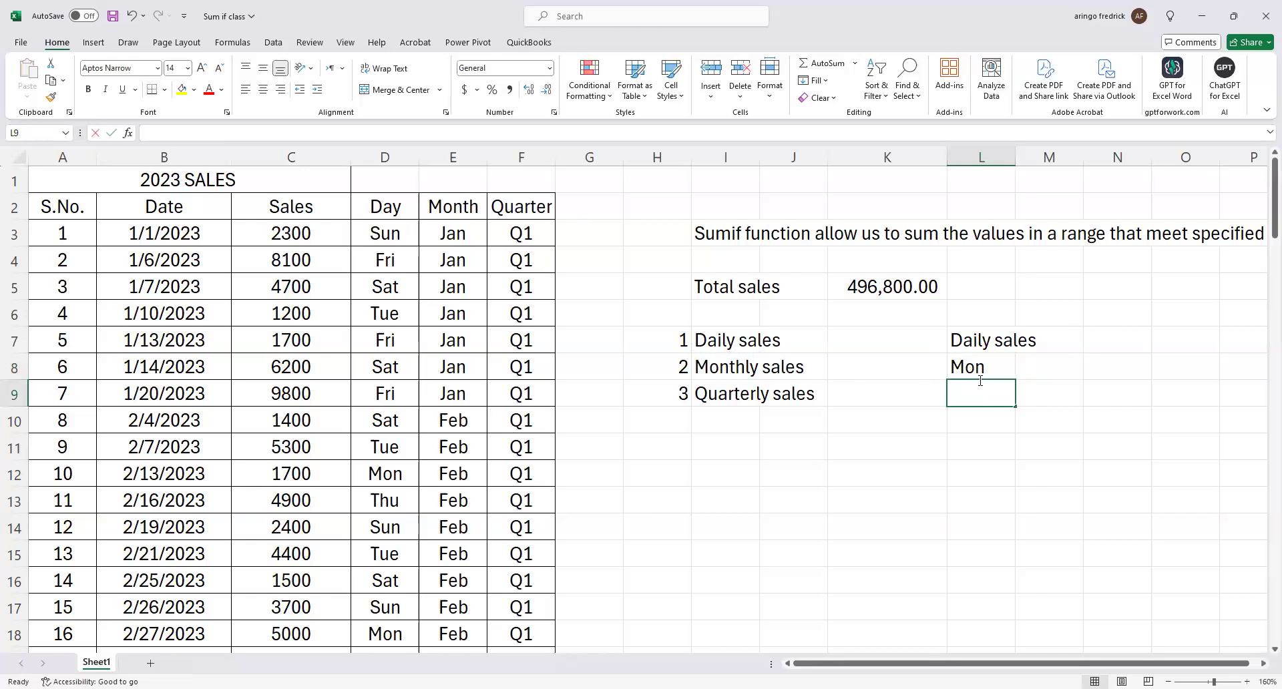
type("Tue")
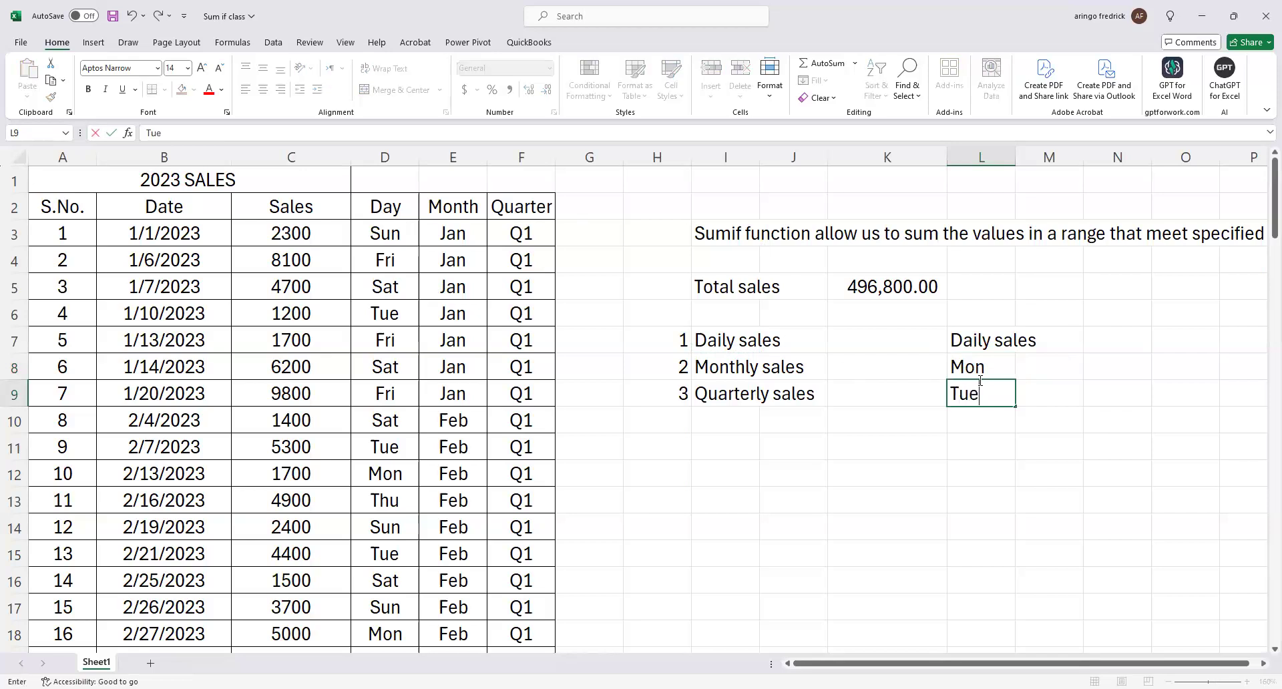
Fill the weekday series from Tue in L9 down to Sun in L14.
left_click(985, 473)
left_click(996, 399)
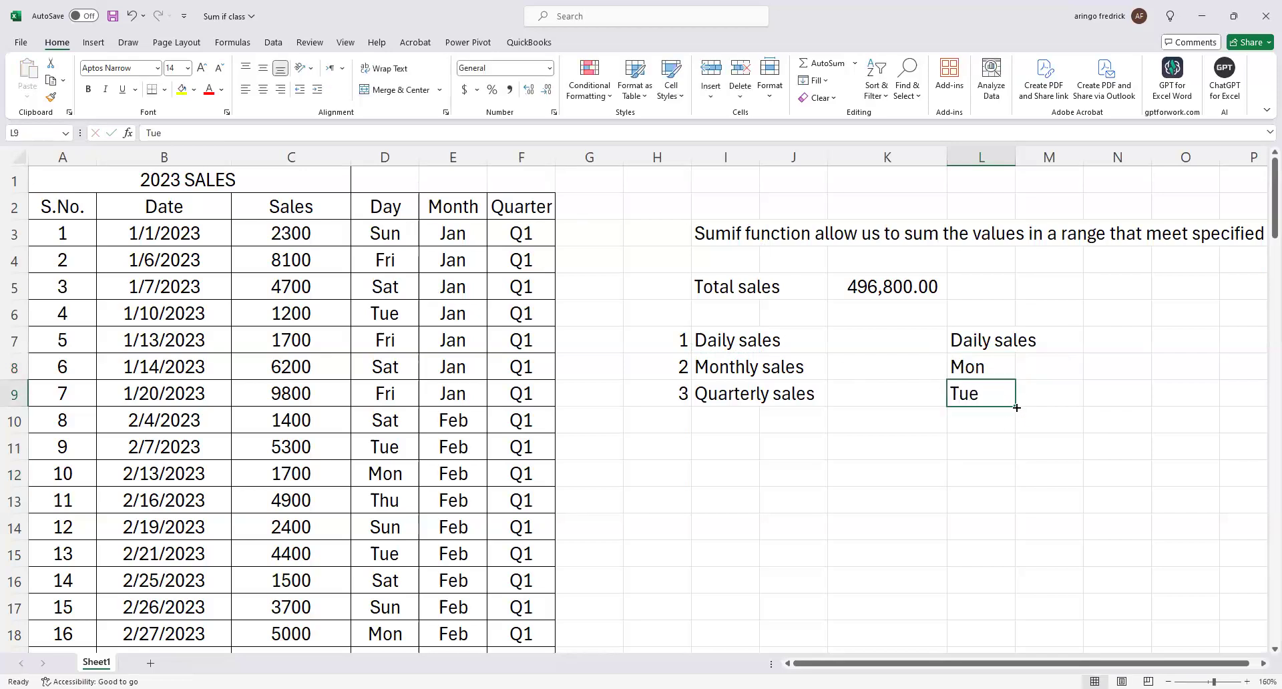
left_click_drag(1010, 479, 1003, 540)
left_click(1053, 446)
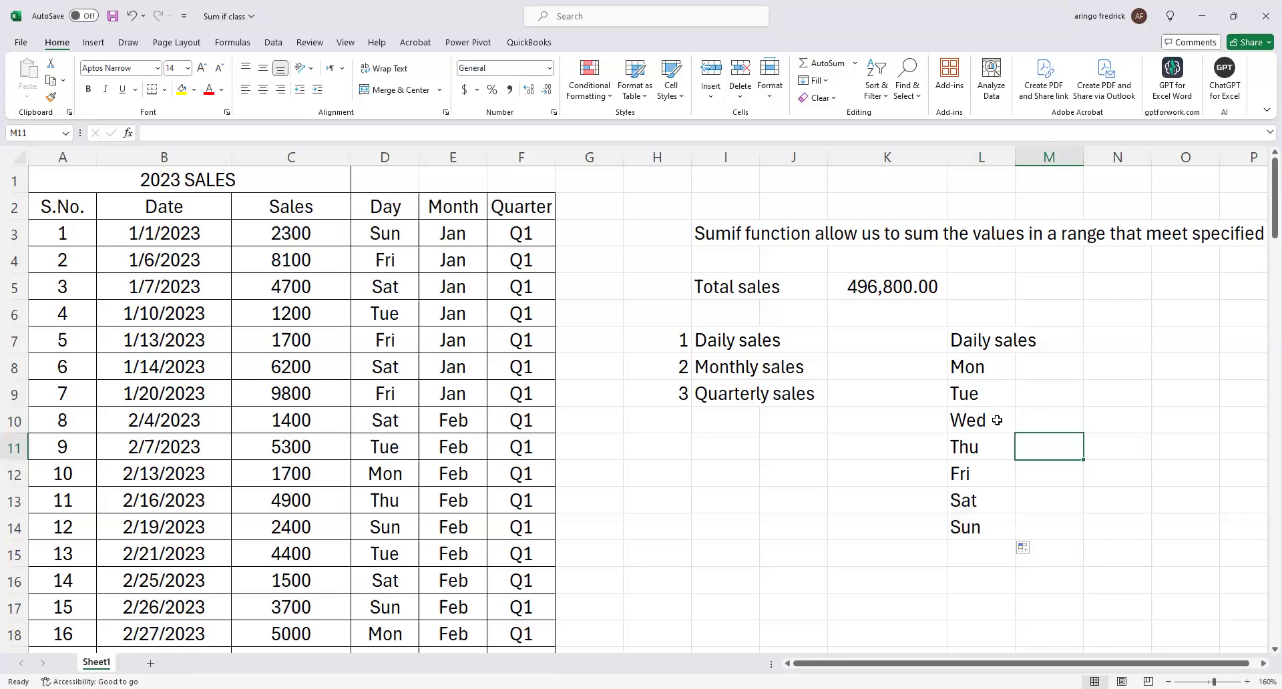
Examine the formula behind the first Day value in D3.
left_click(384, 235)
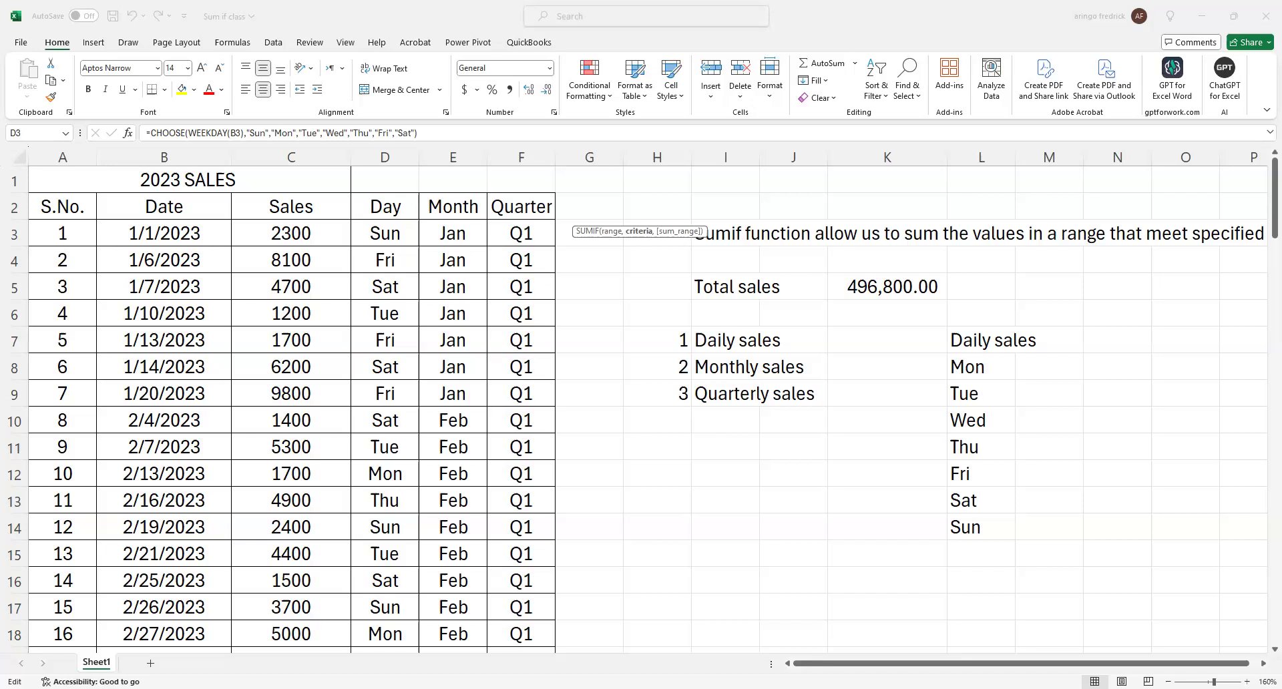
key("Escape")
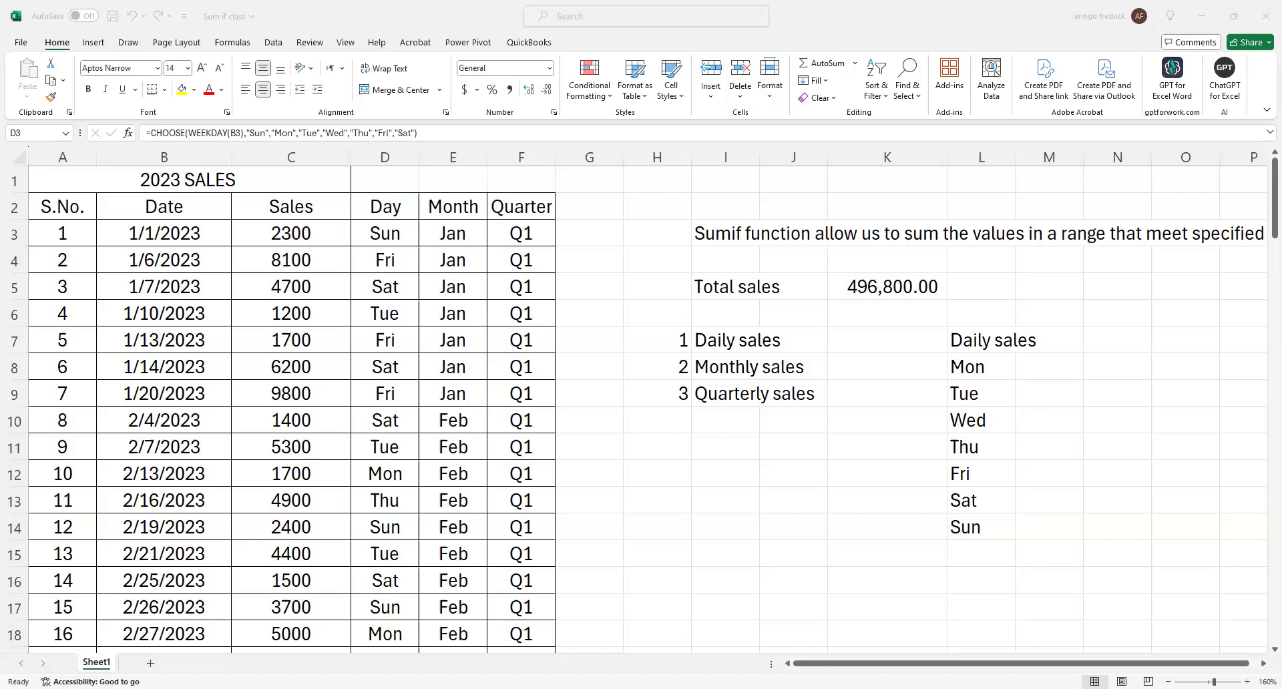
left_click(987, 604)
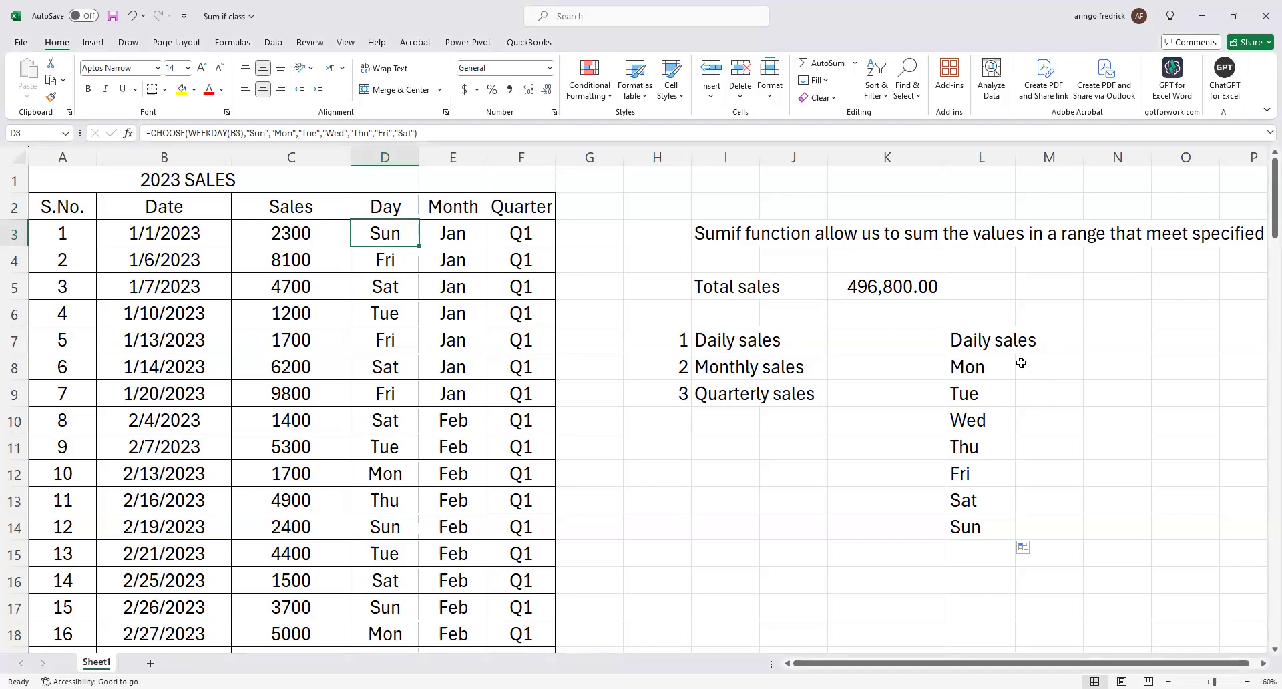
left_click(1042, 366)
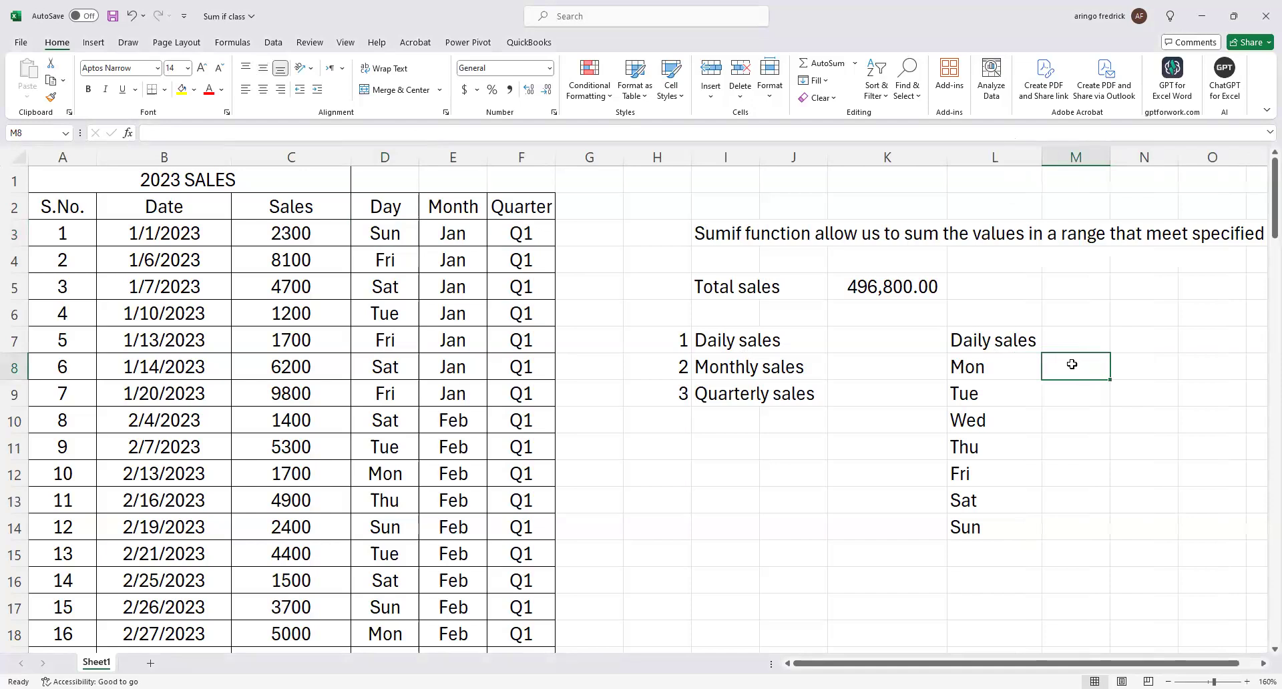
type("=")
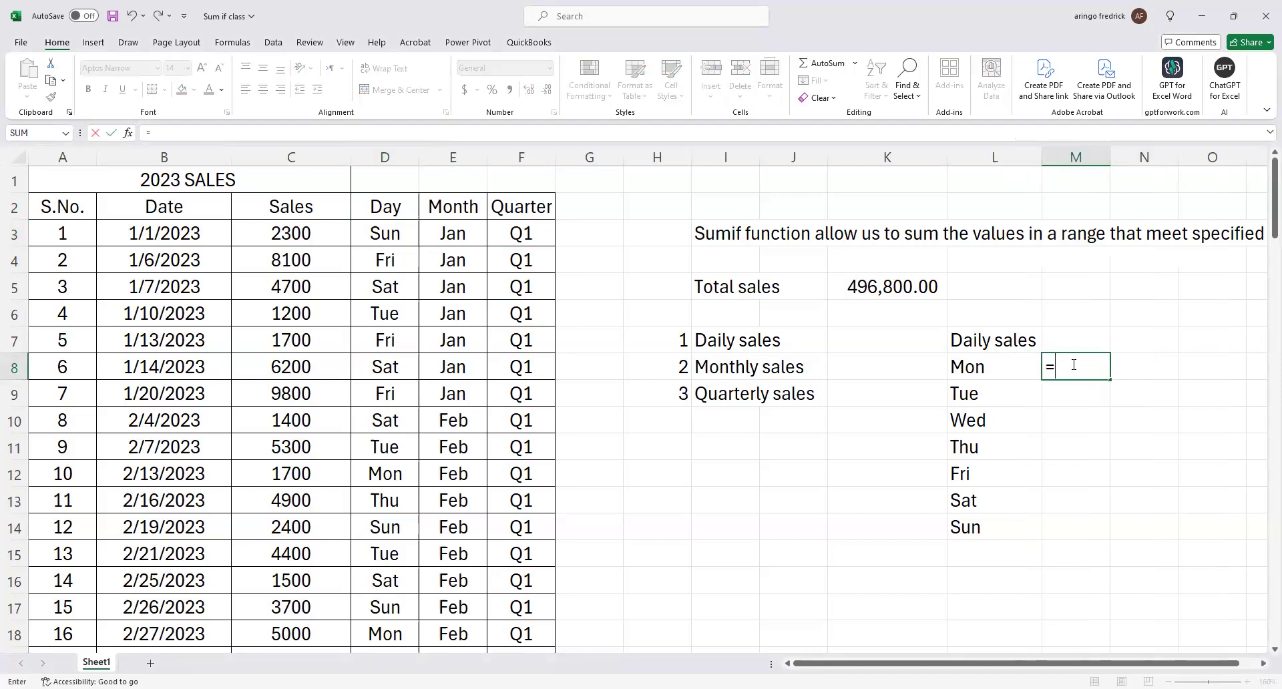
type("sum")
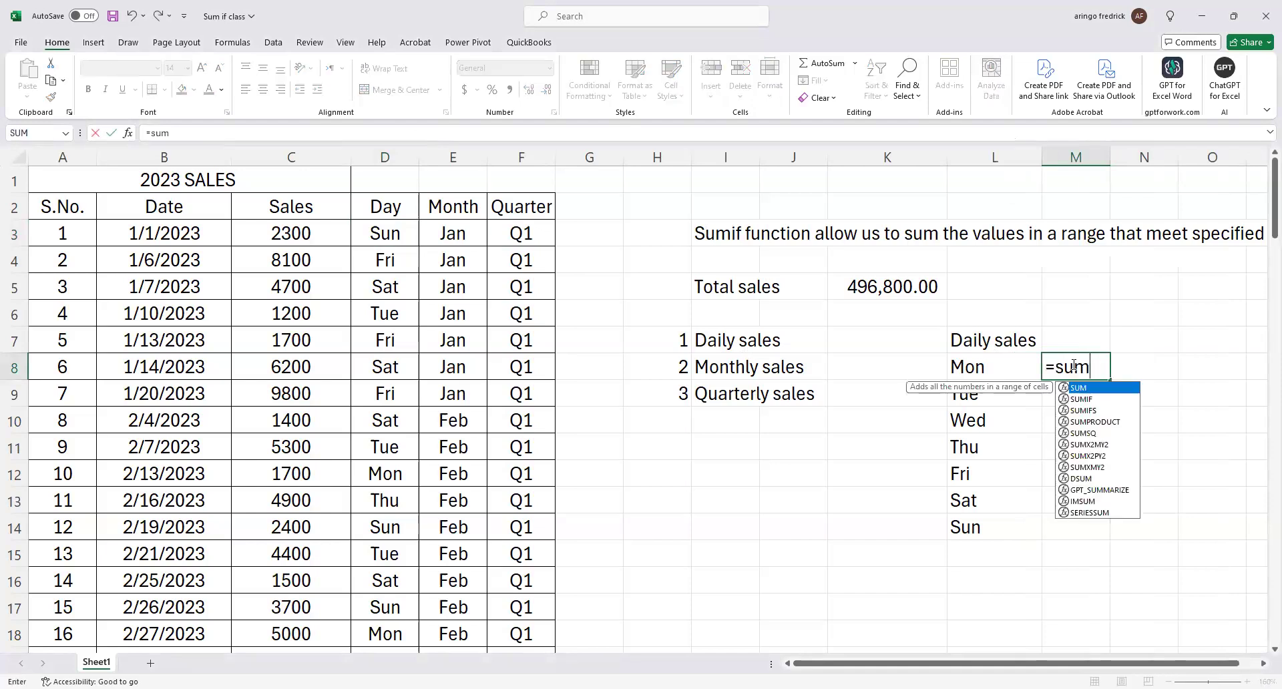
type("if")
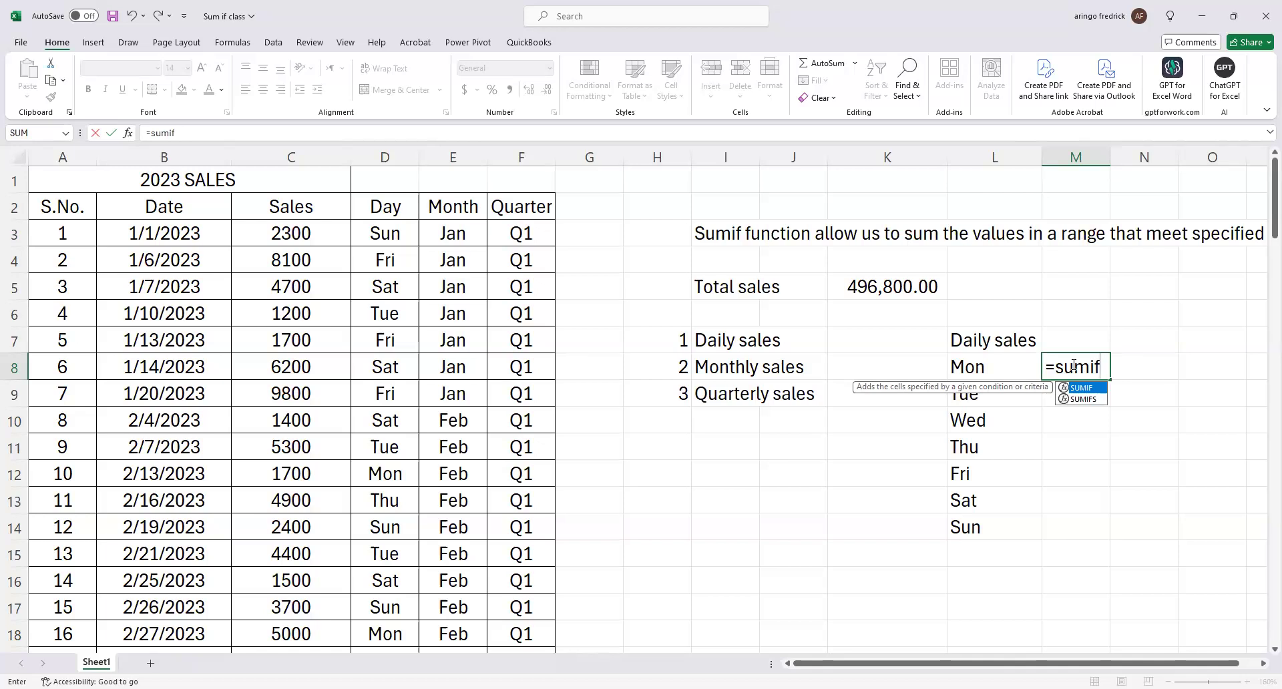
key("Tab")
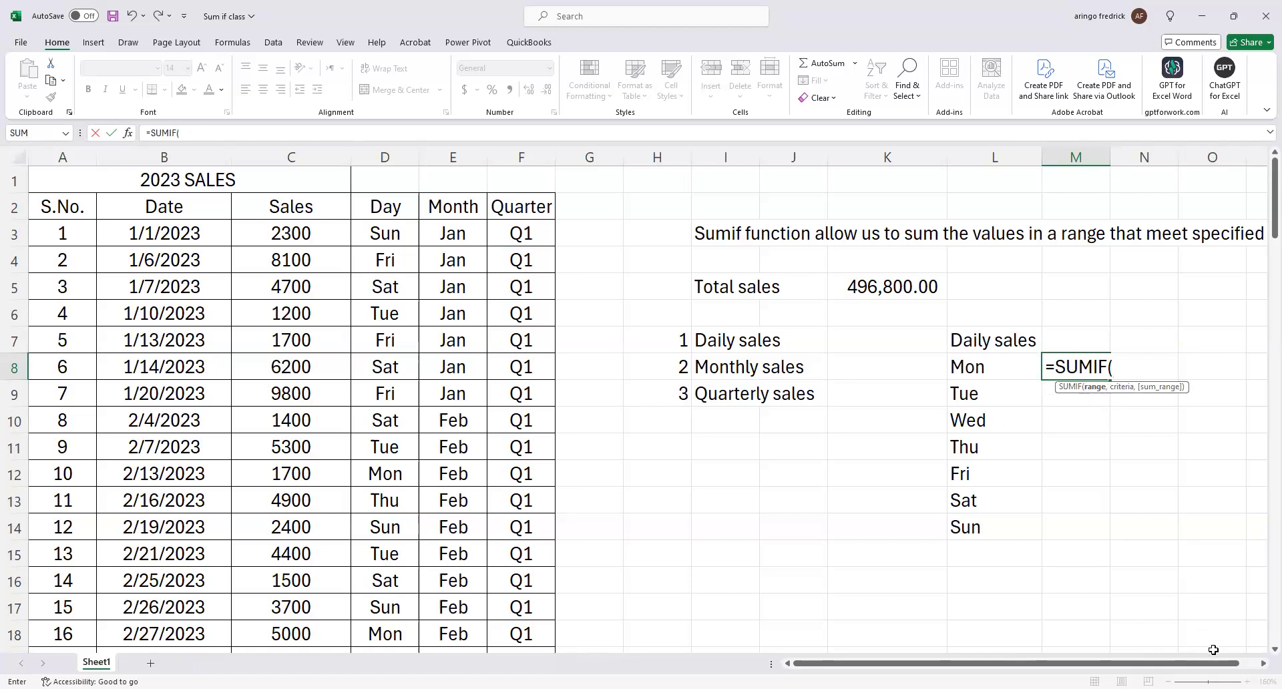
left_click(1263, 664)
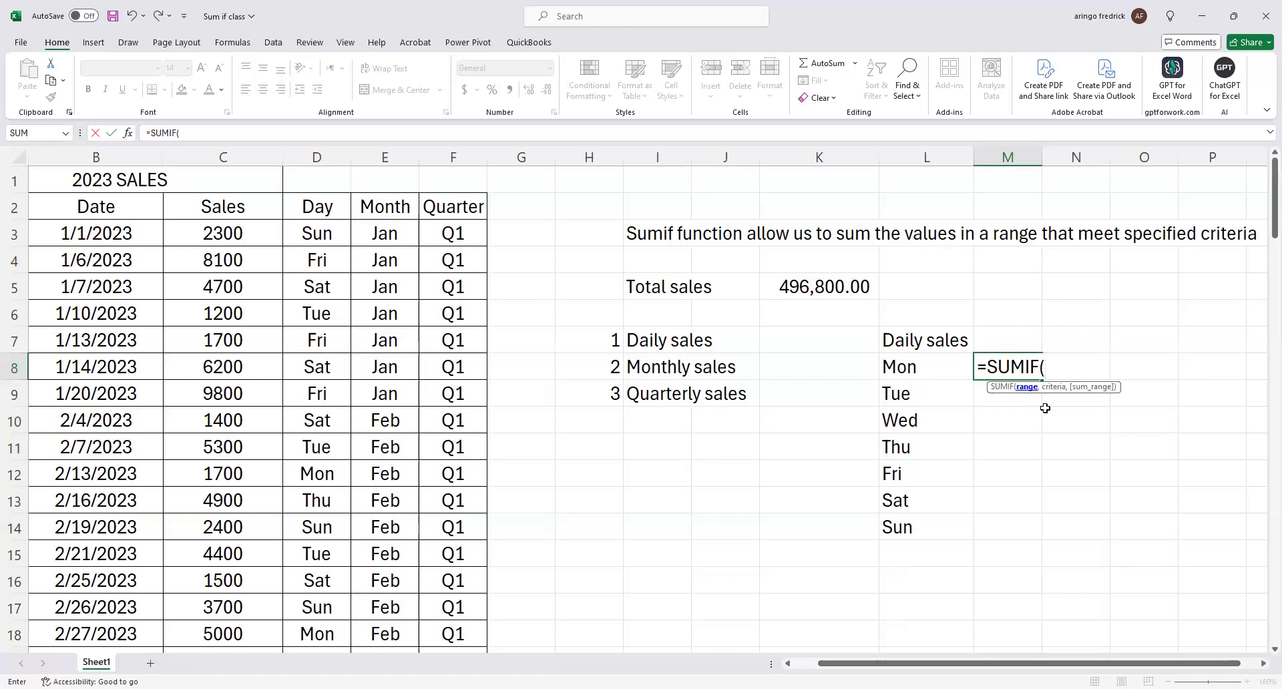
key("Escape")
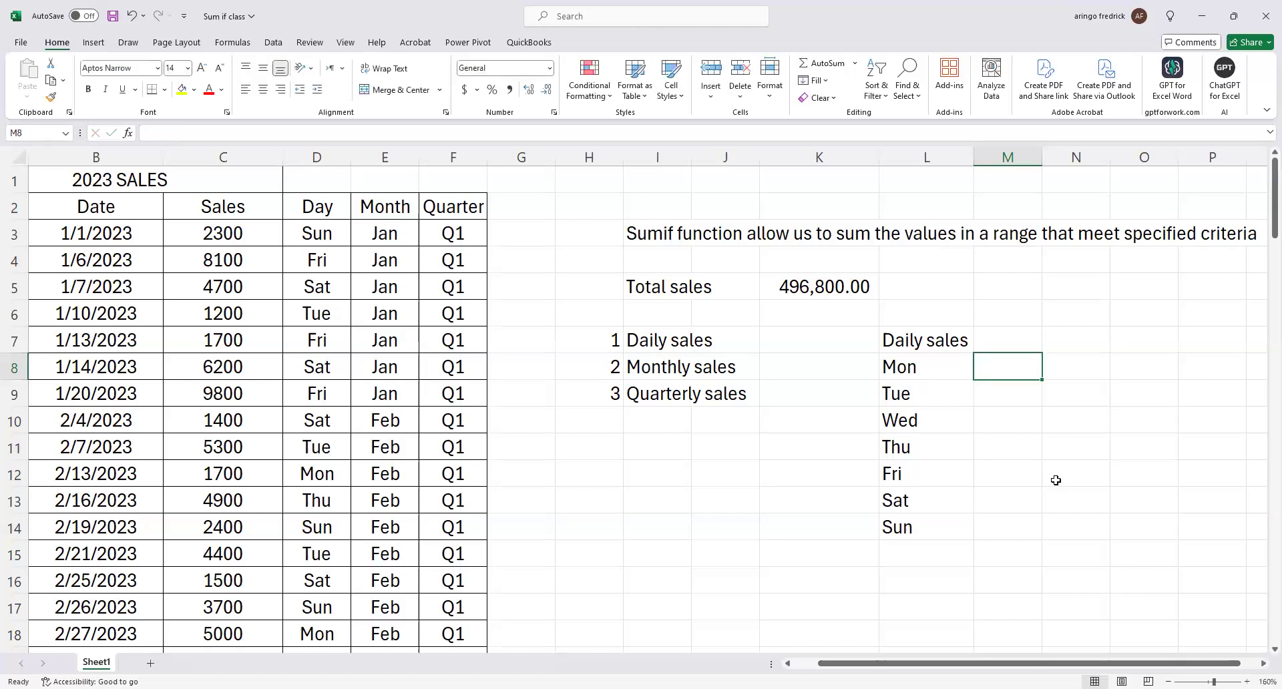
Start a SUMIF formula in M8 beside Mon, using the Day values D3:D102 as its range.
scroll(1055, 480, "up", 2, "ctrl")
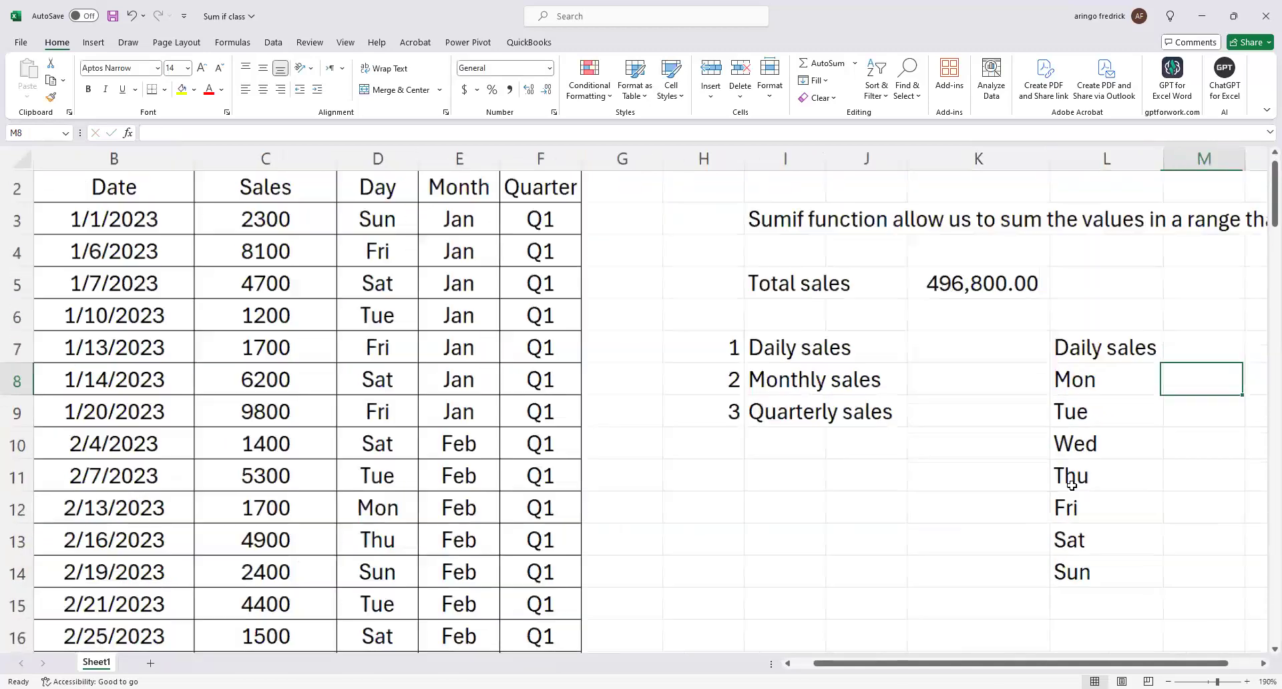
scroll(1111, 414, "up", 1, "ctrl")
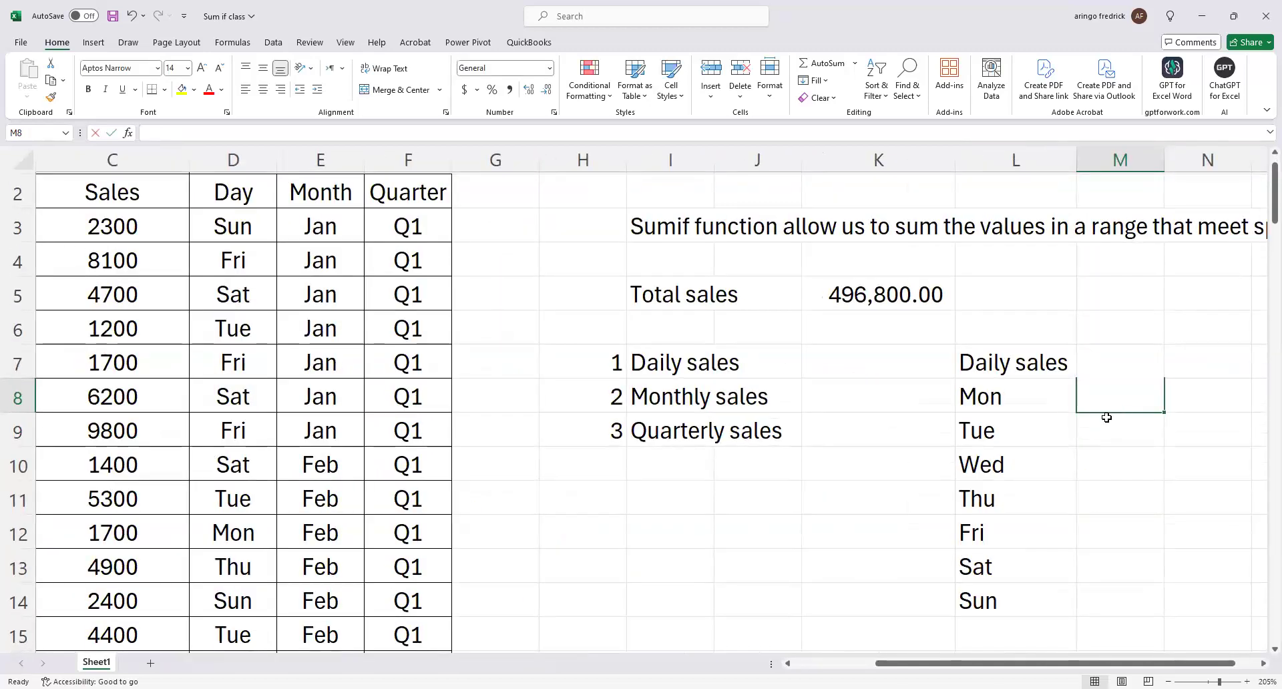
type("=sum")
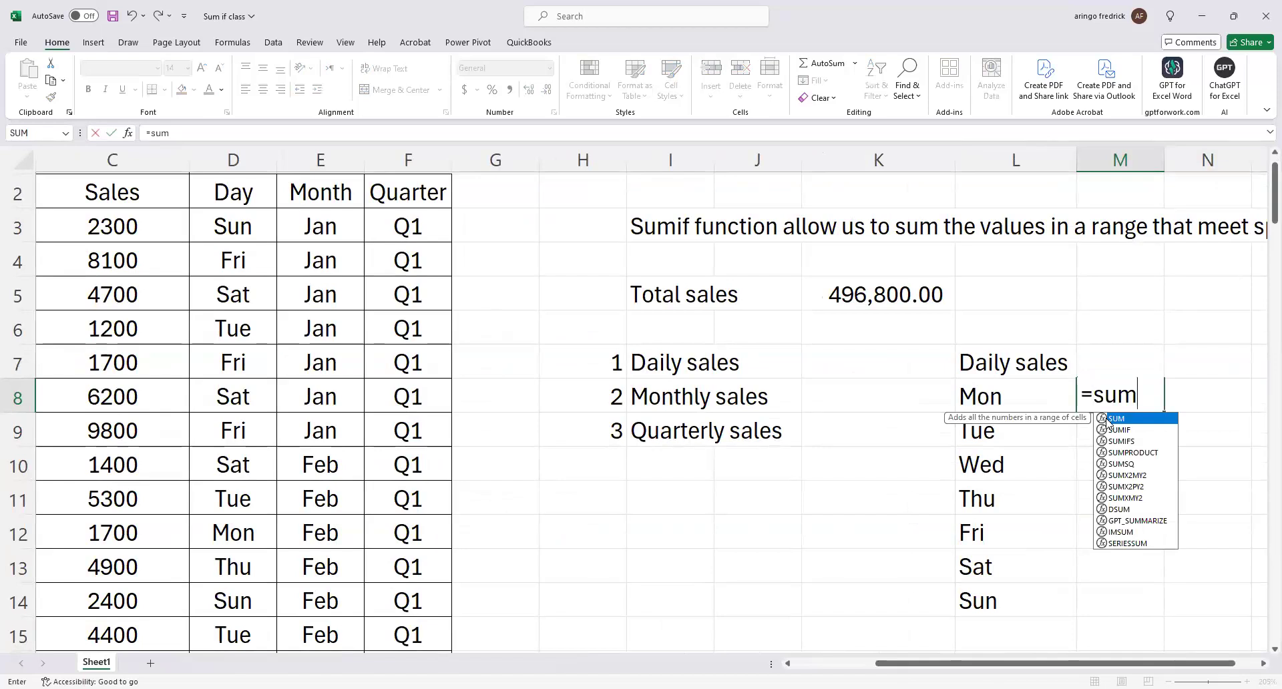
type("if")
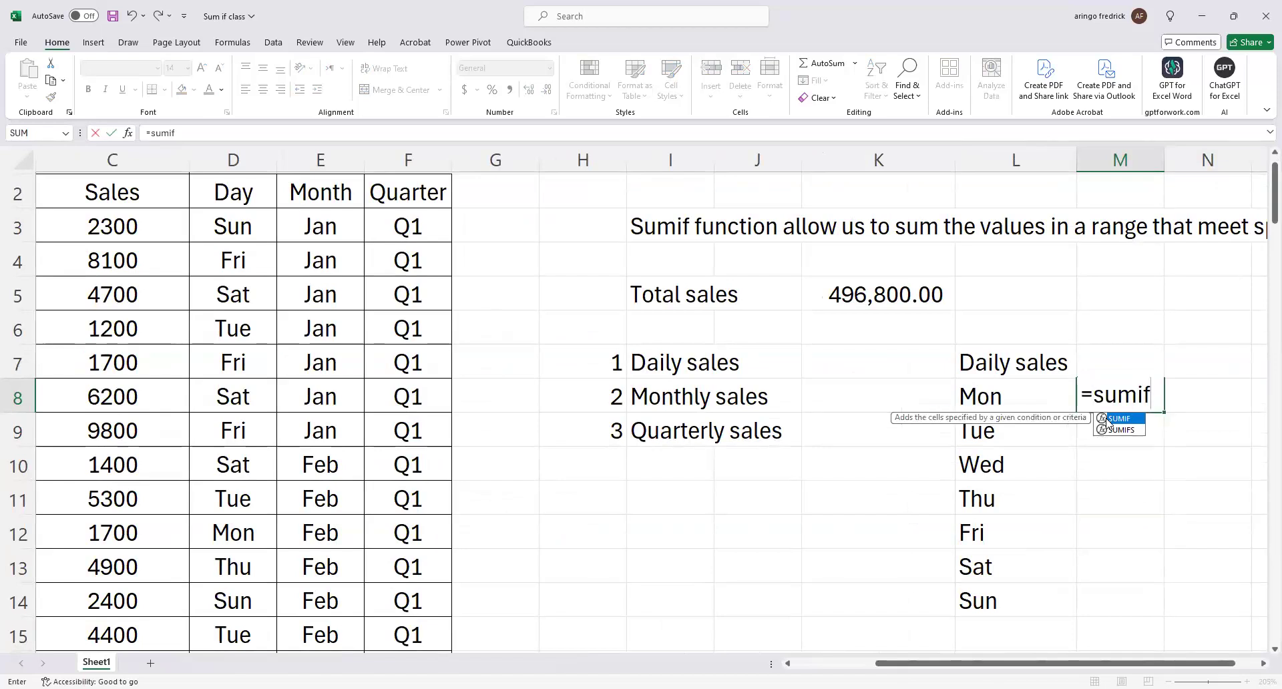
double_click(1106, 417)
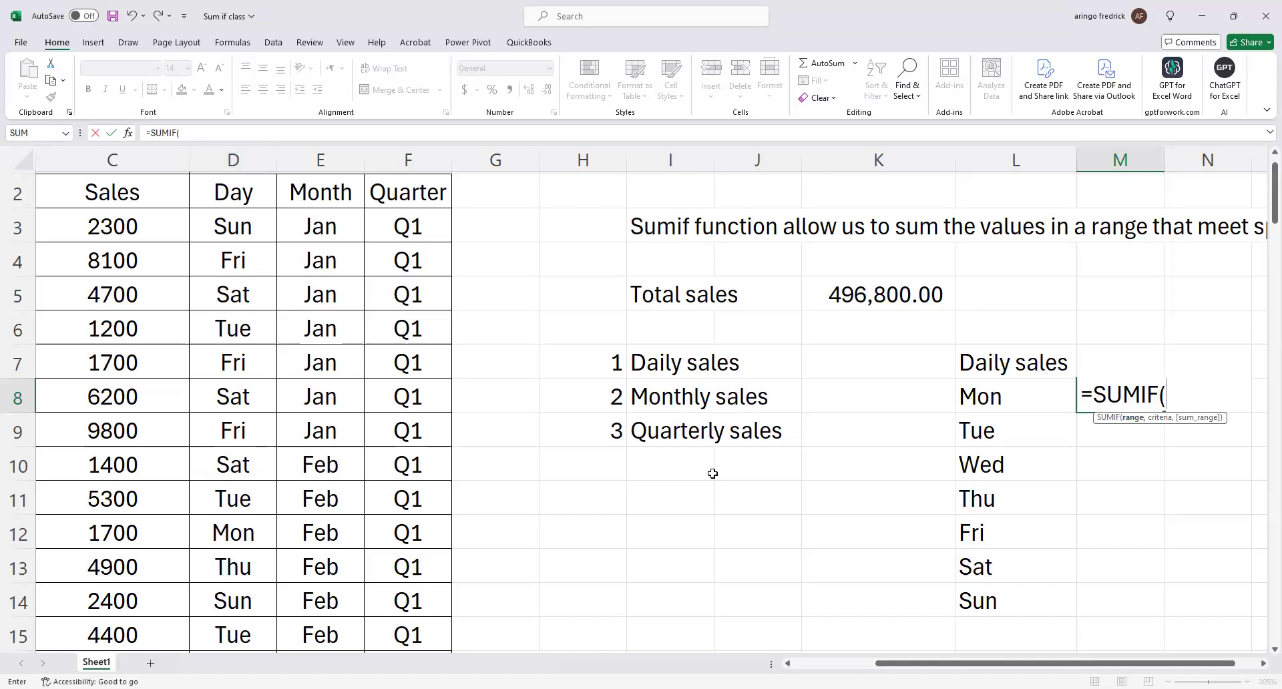
double_click(789, 665)
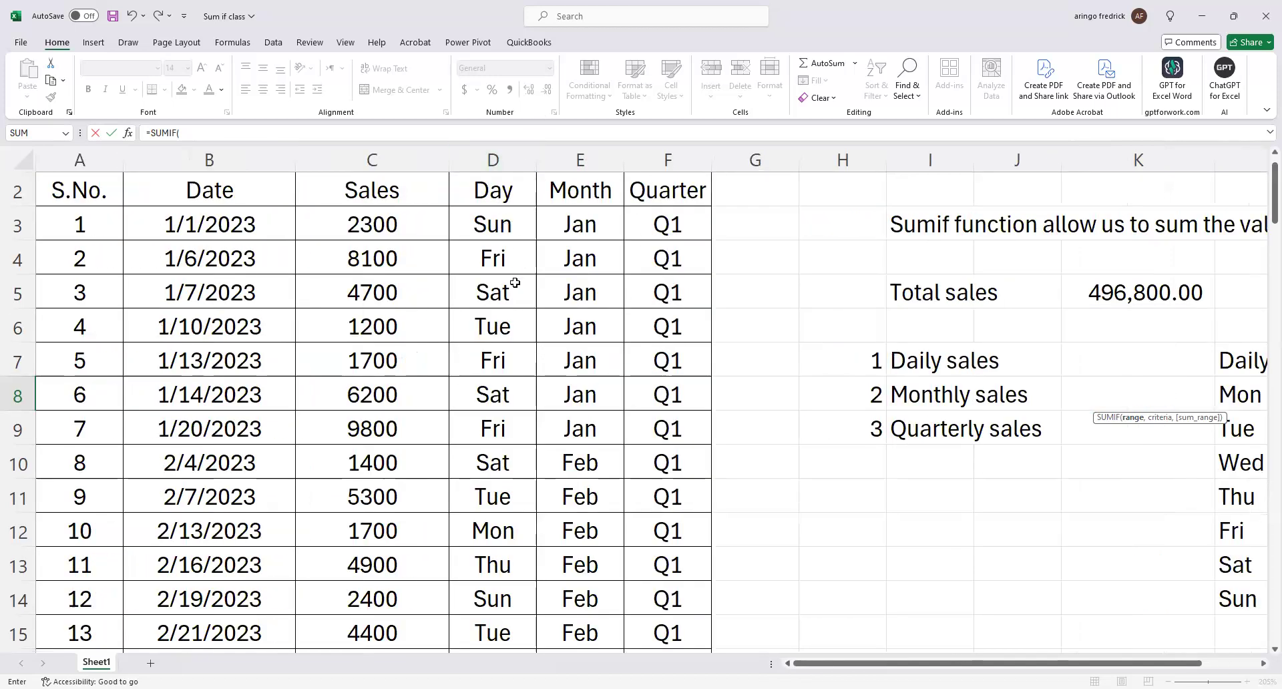
left_click(510, 223)
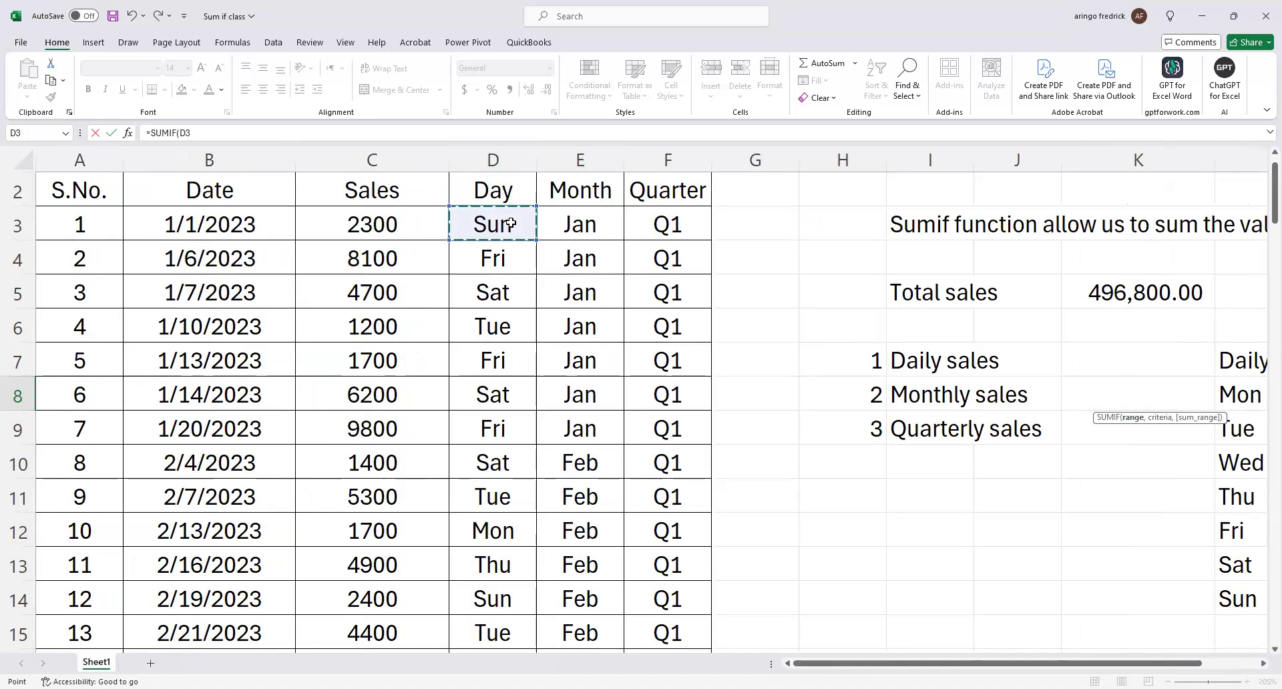
key("ctrl+shift+Down")
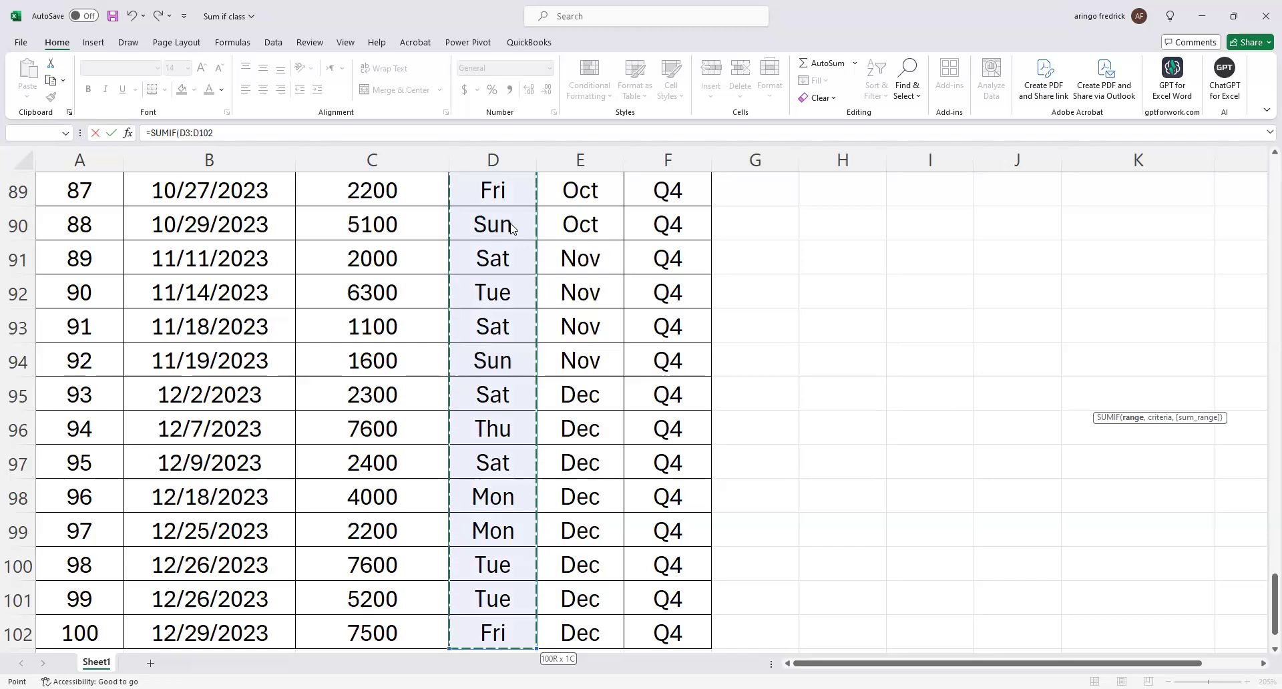
key("Return")
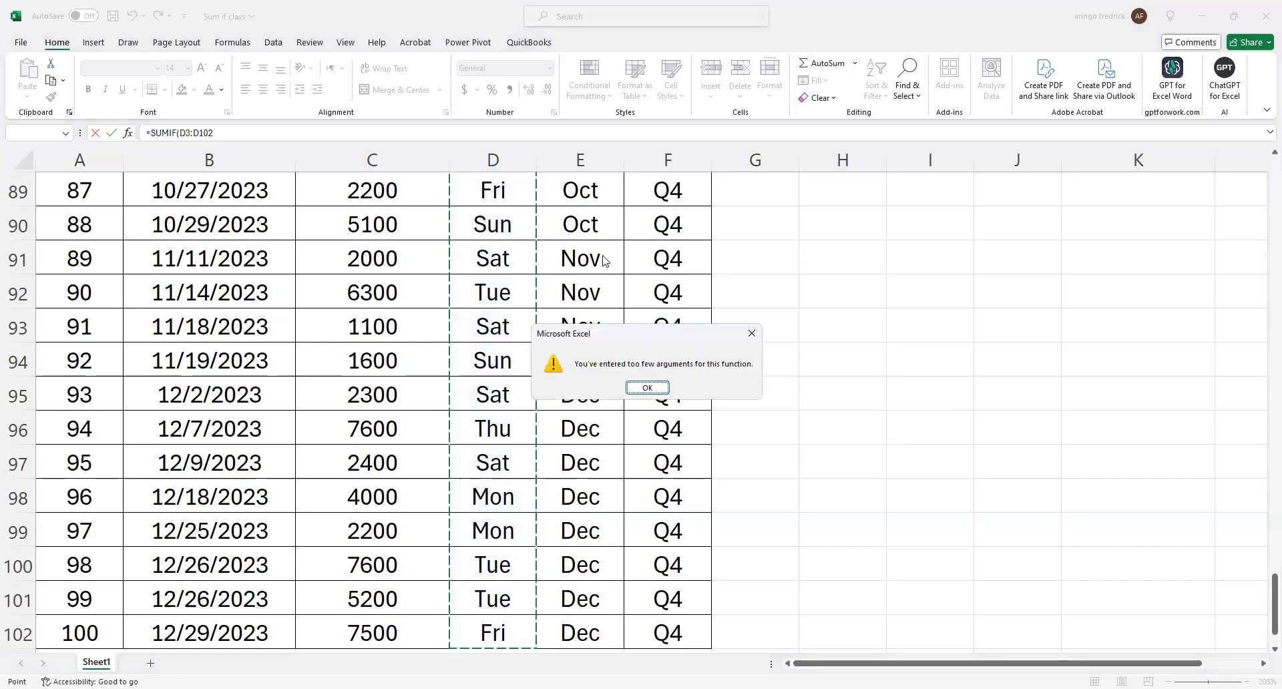
left_click(645, 388)
Continue the SUMIF formula in M8 with the Mon label in L8 as its criteria.
scroll(995, 424, "up", 5)
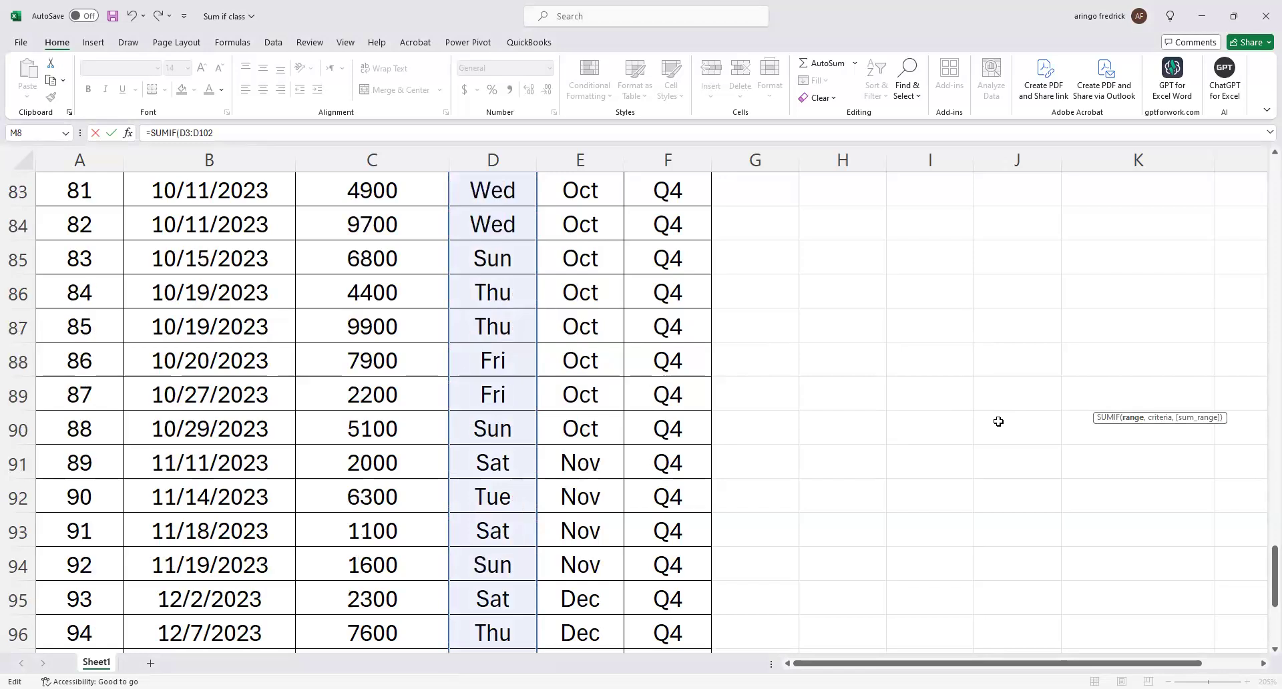
scroll(997, 424, "up", 20)
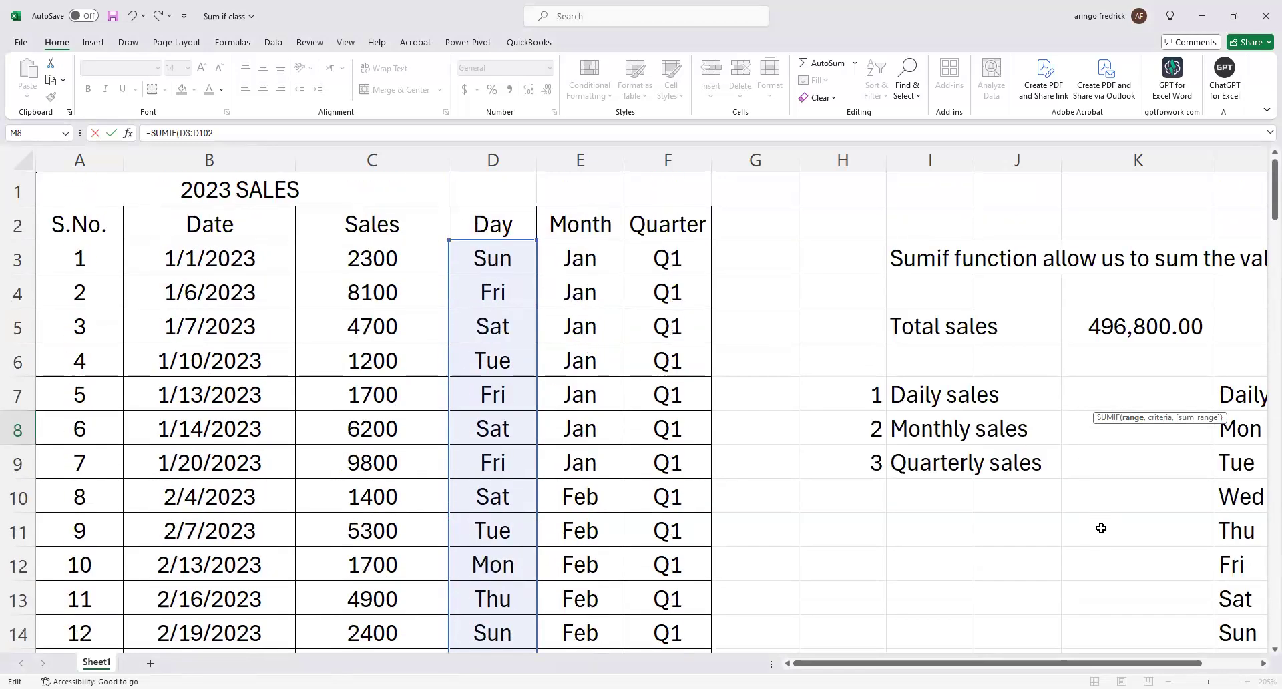
left_click(1260, 663)
left_click(1260, 664)
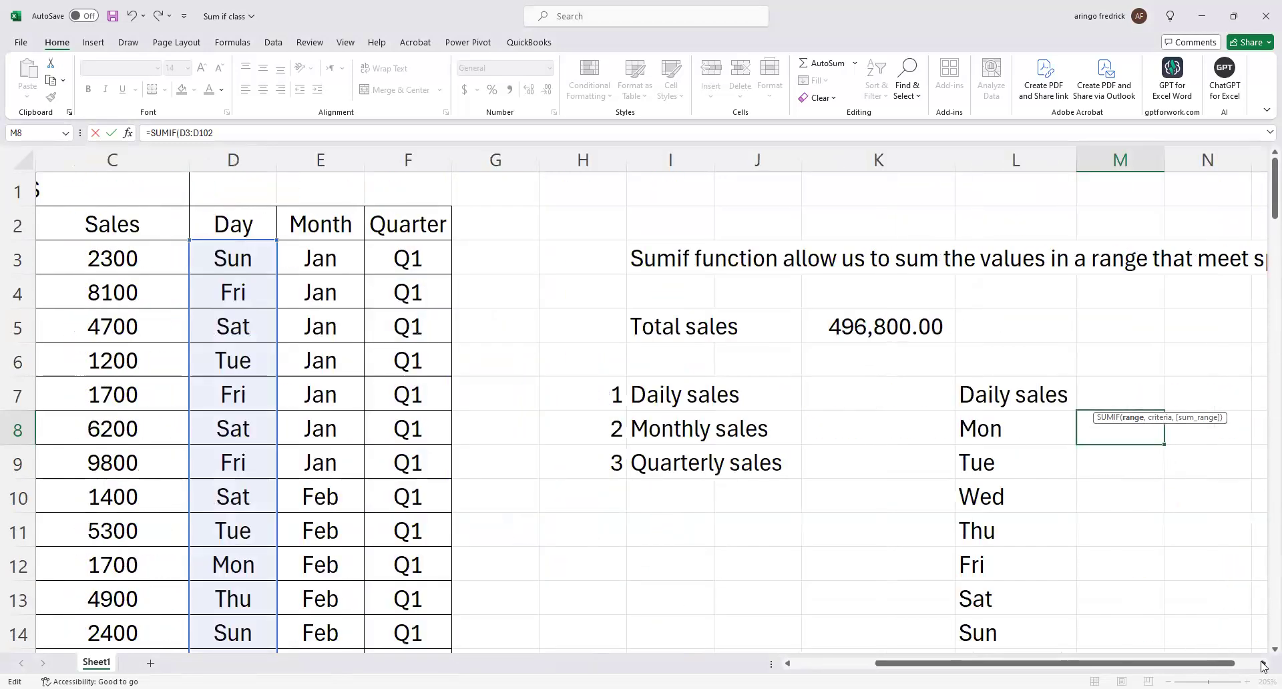
left_click(1262, 666)
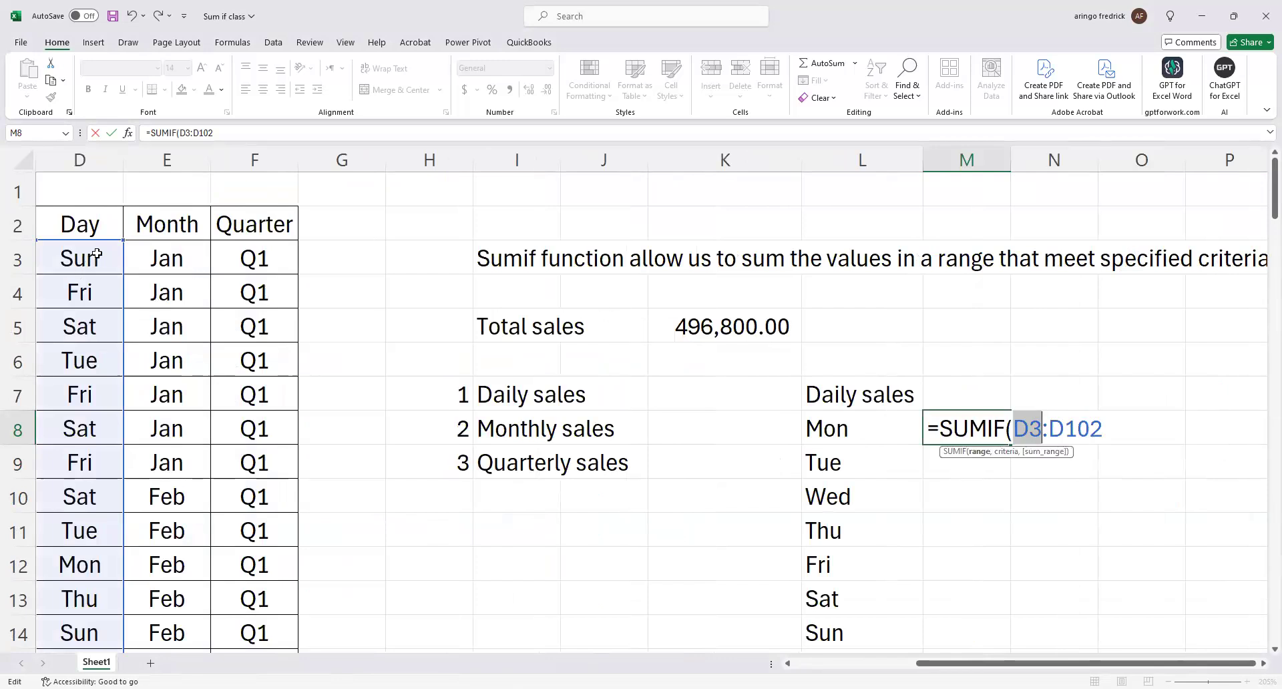
left_click(257, 132)
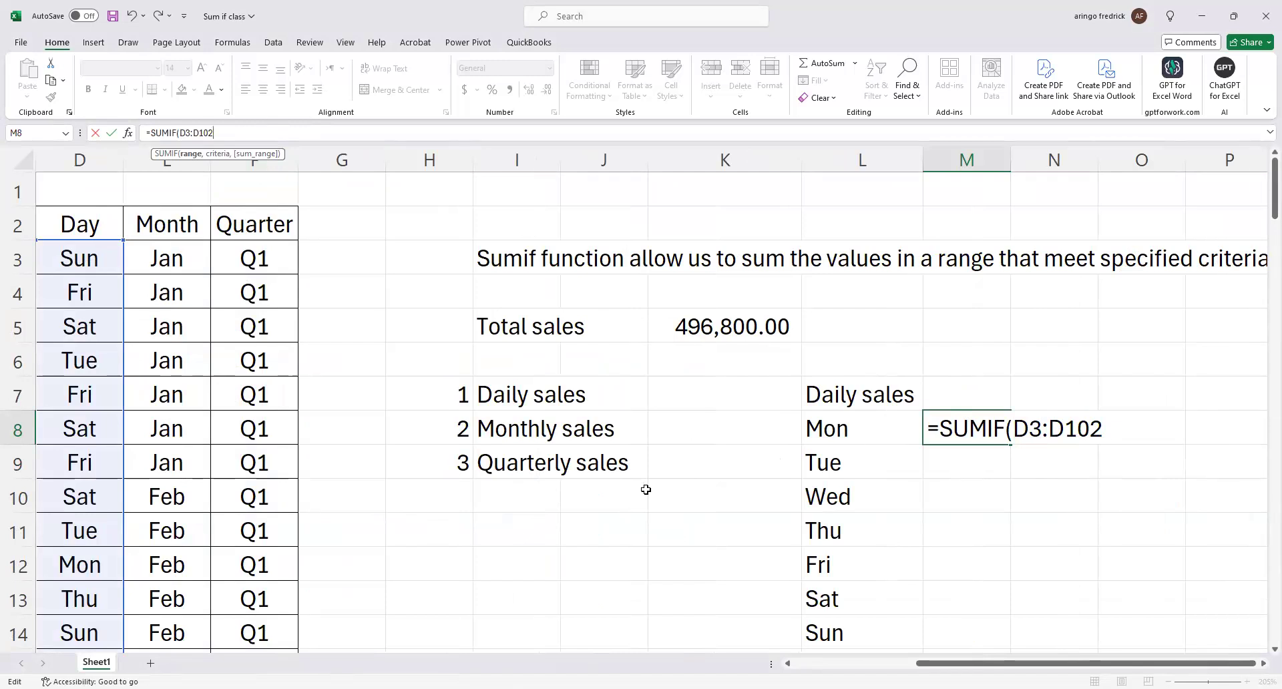
type(",")
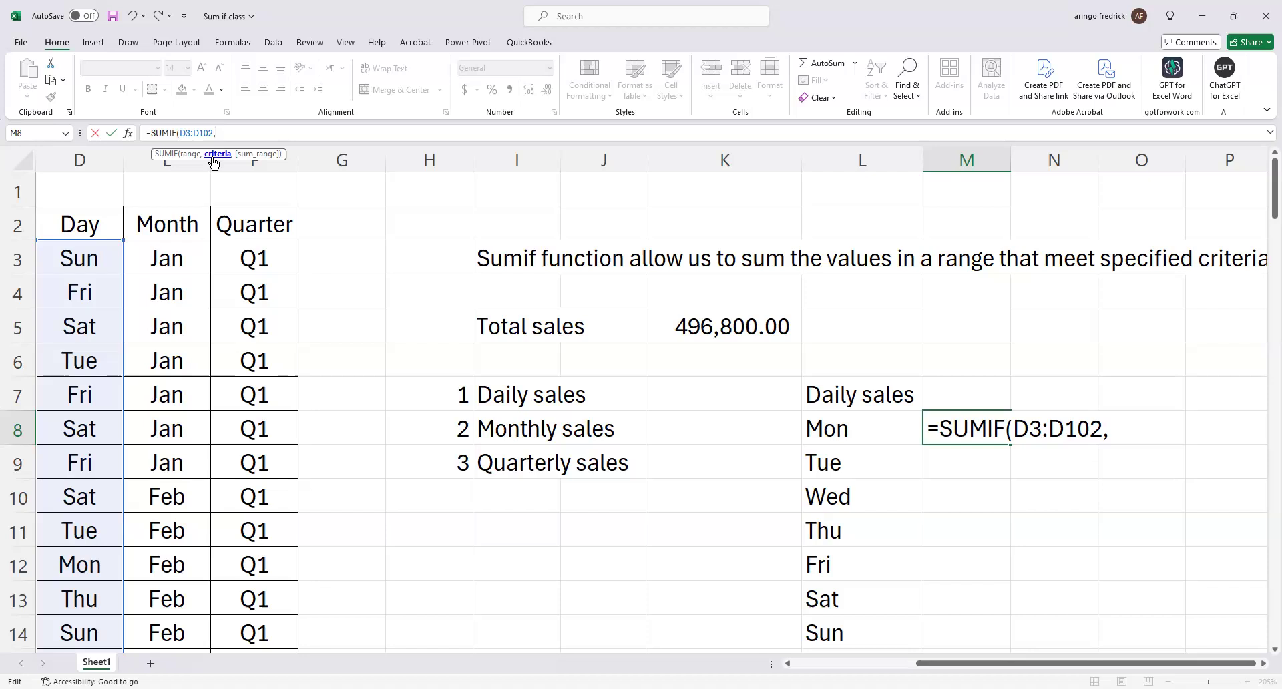
left_click(858, 435)
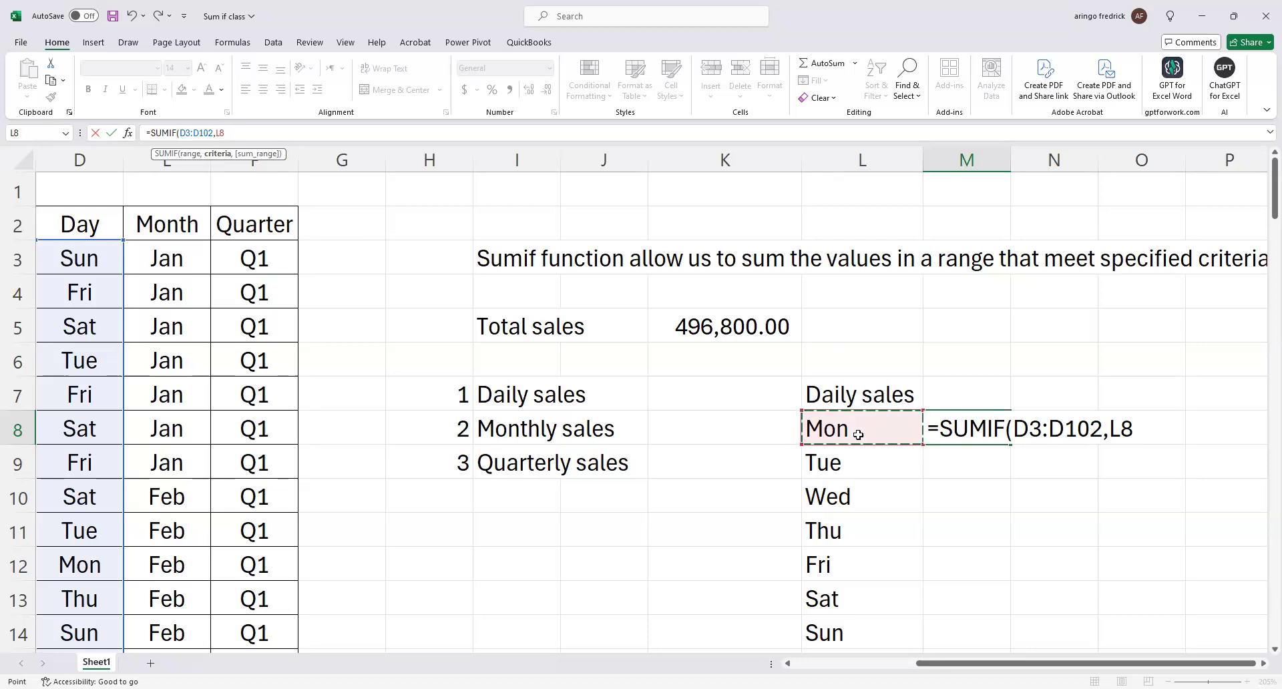
type(",")
Complete the SUMIF formula with the Sales values C3:C102 as its sum range, leaving out the total in C103.
left_click(788, 663)
left_click(787, 663)
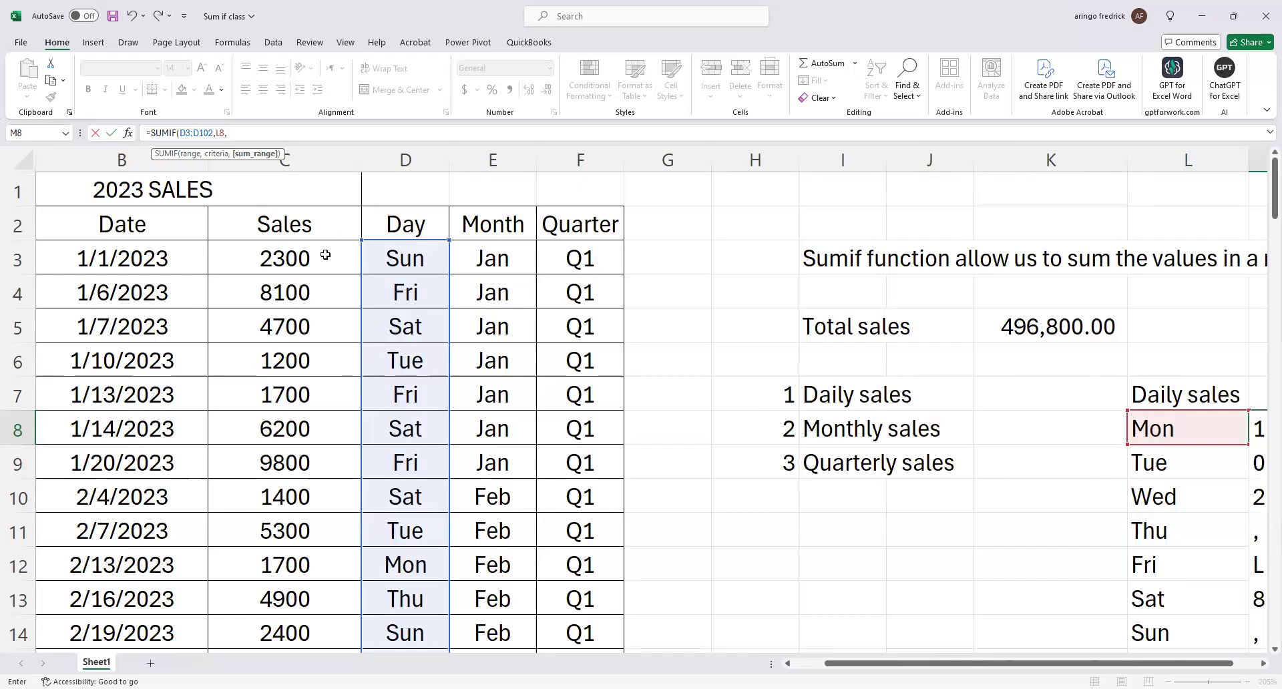
left_click(325, 255)
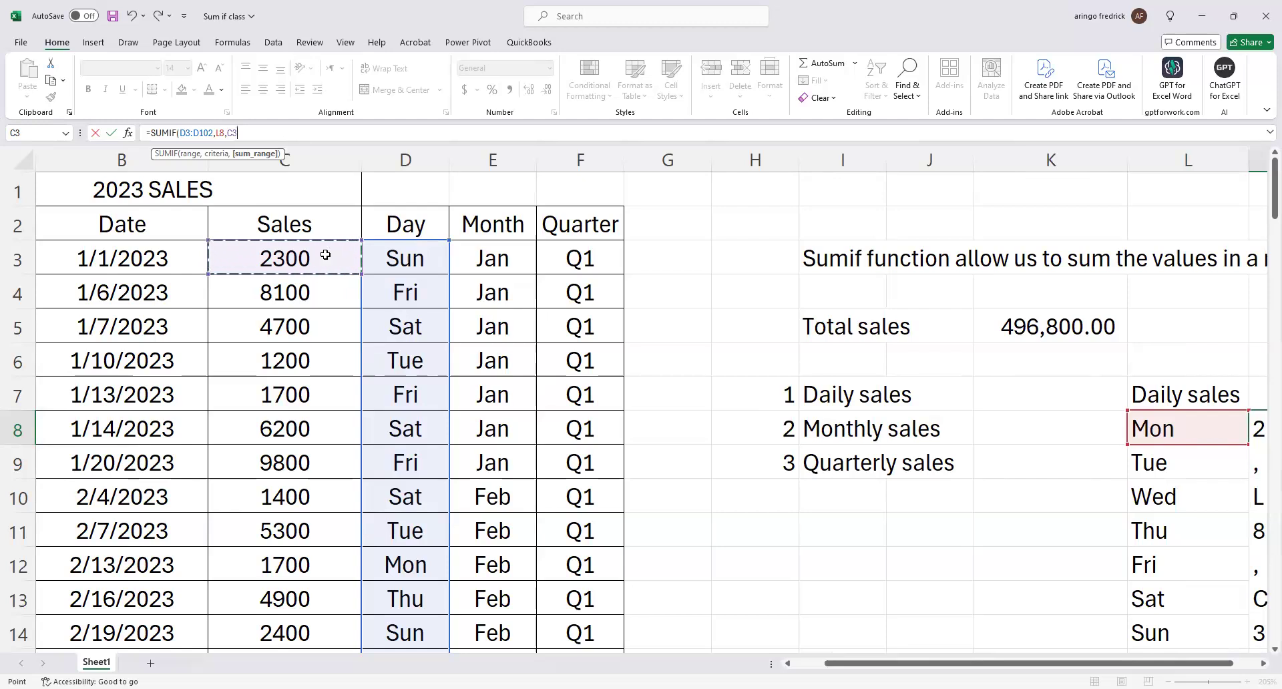
key("ctrl+shift+Down")
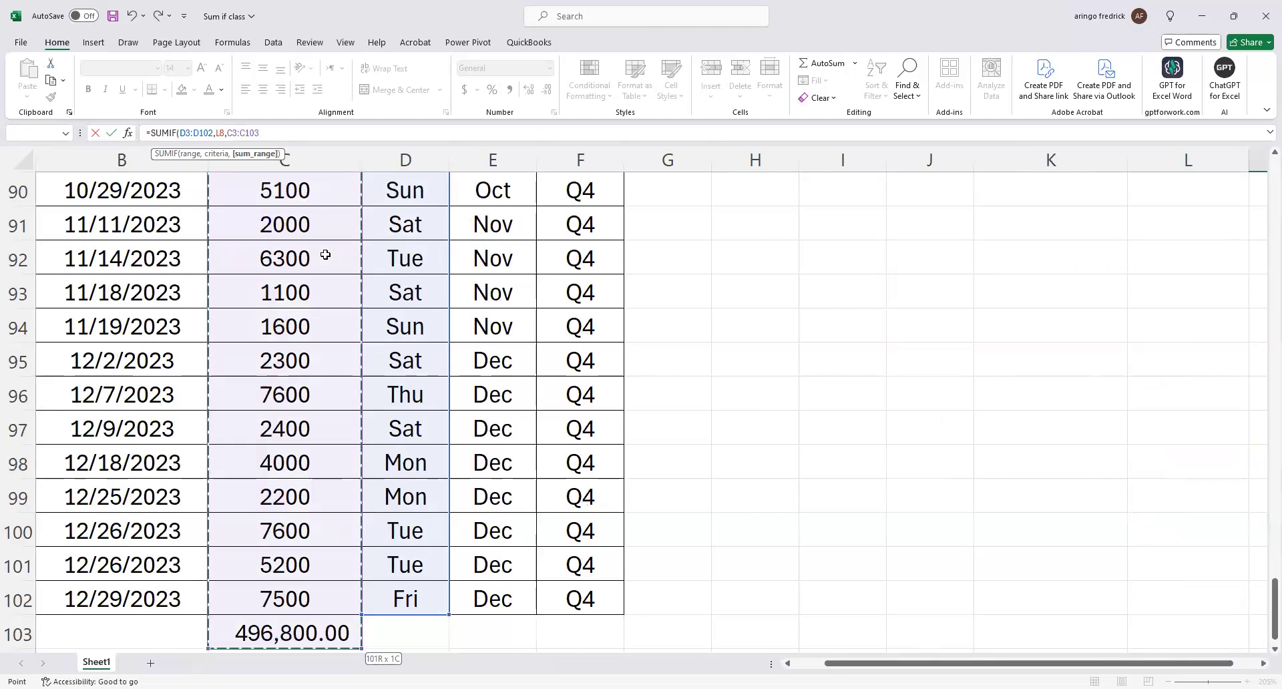
key("shift+Up")
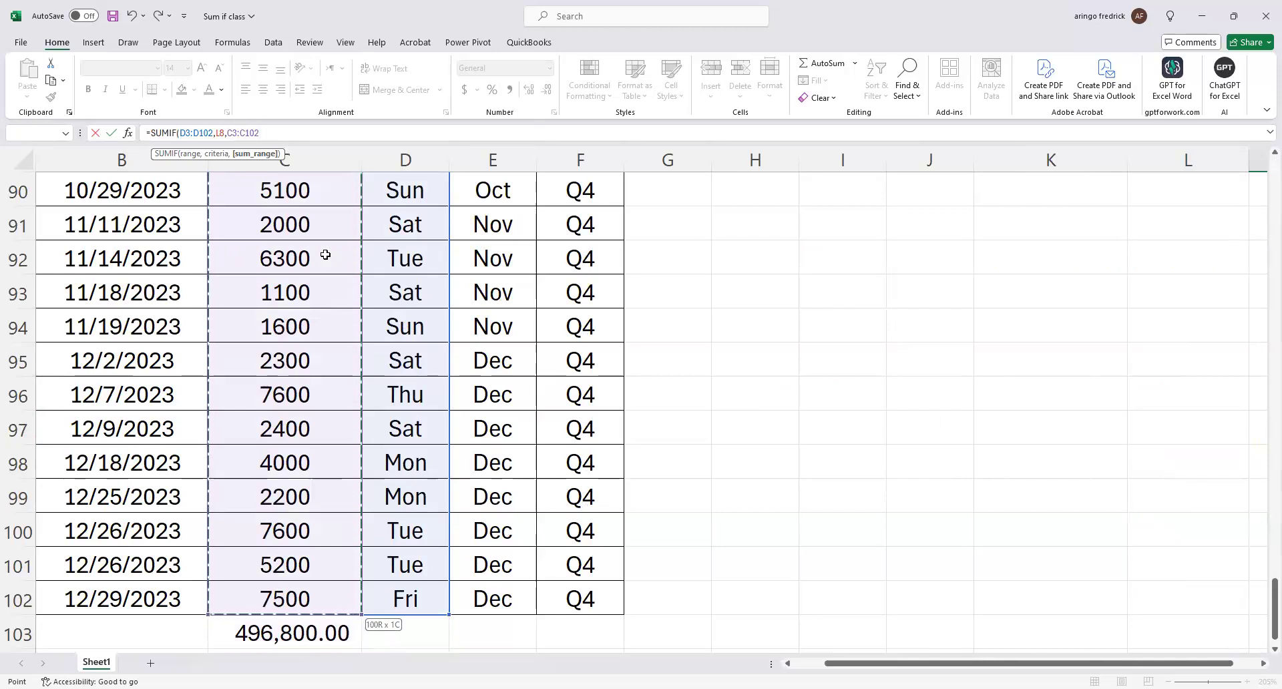
scroll(1095, 384, "up", 6)
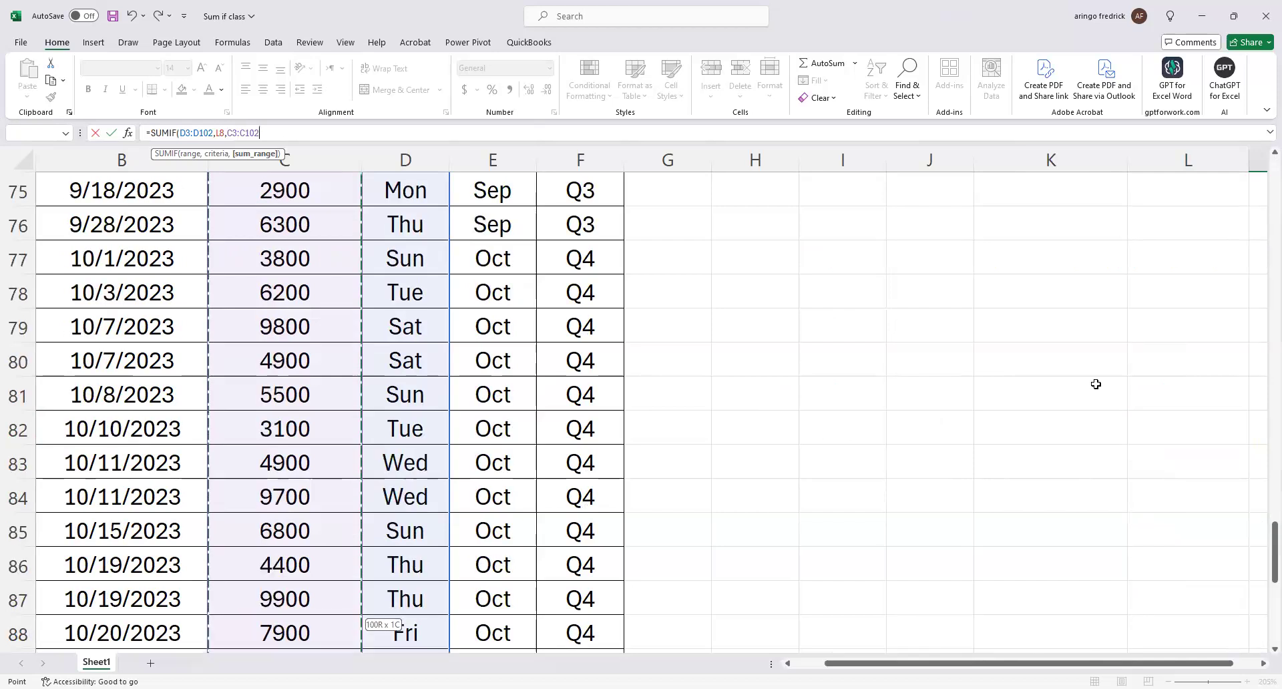
scroll(1095, 384, "up", 20)
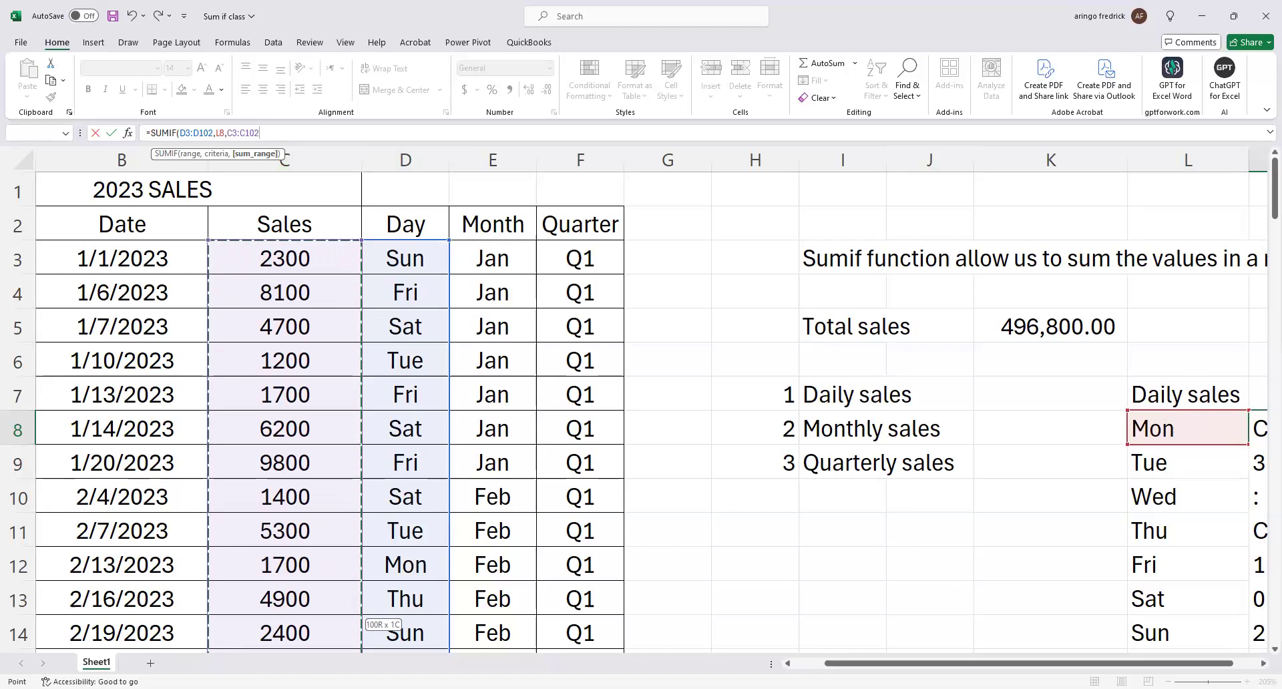
key("Return")
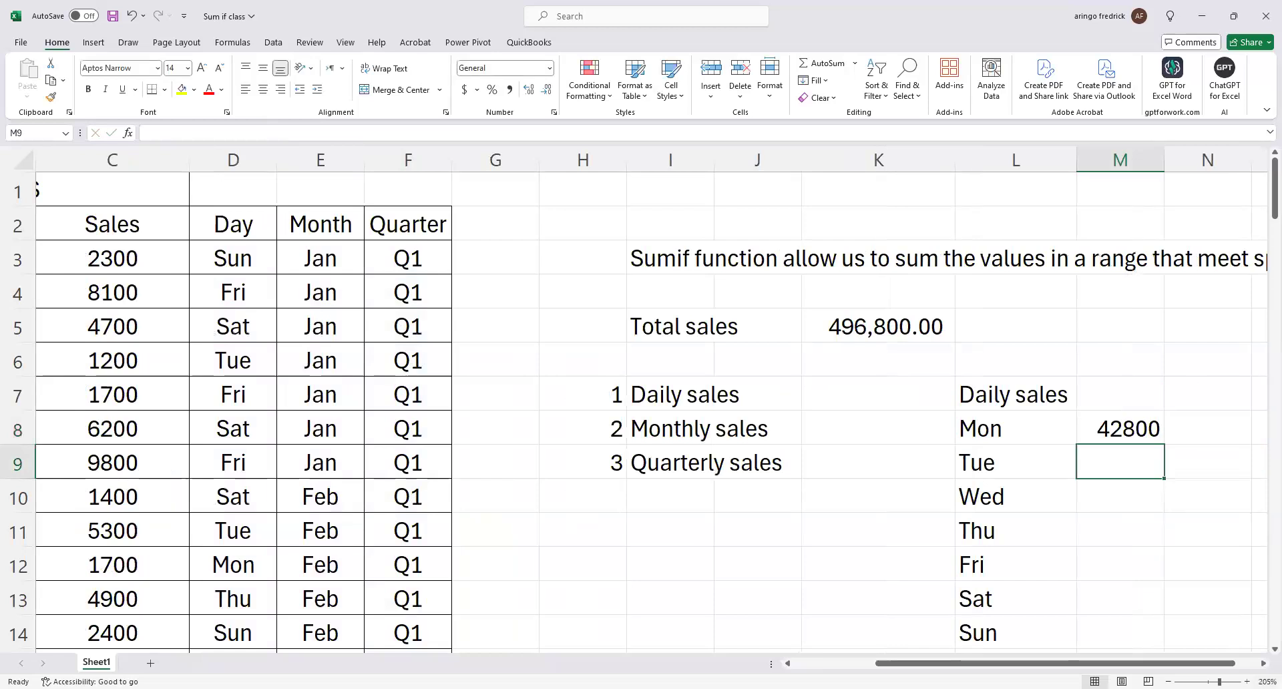
Apply the comma number style to the whole of column M.
left_click(1140, 429)
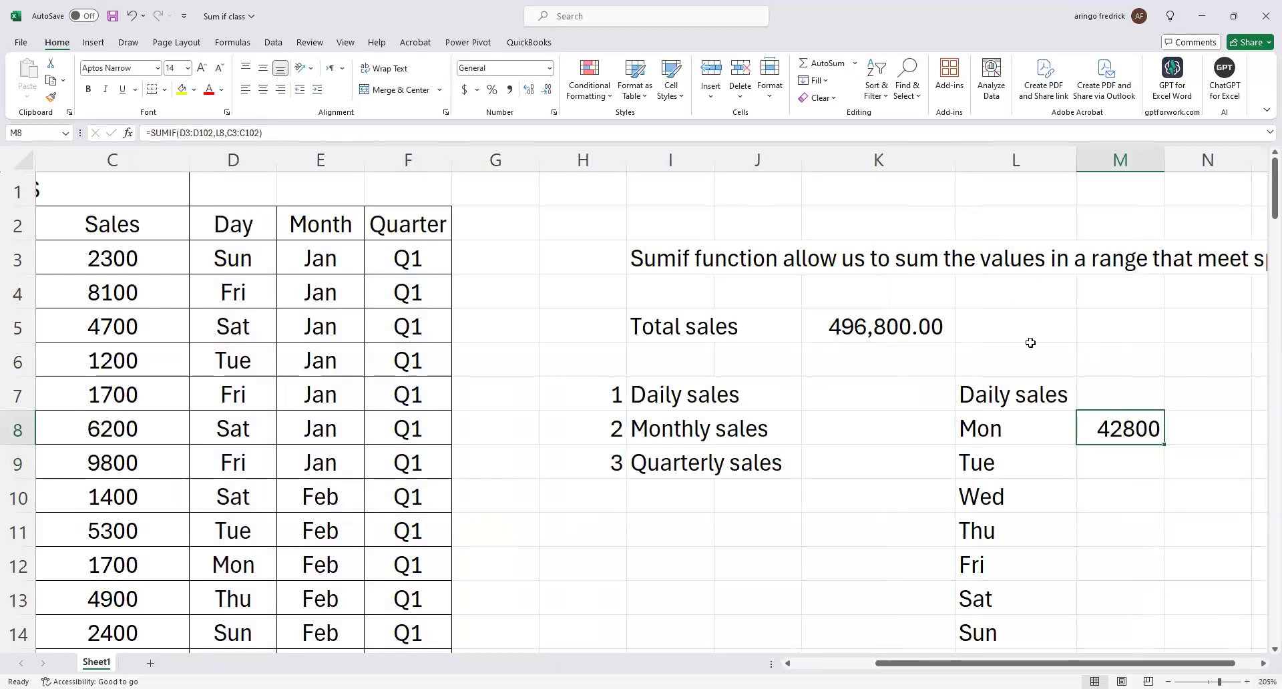
left_click(1138, 161)
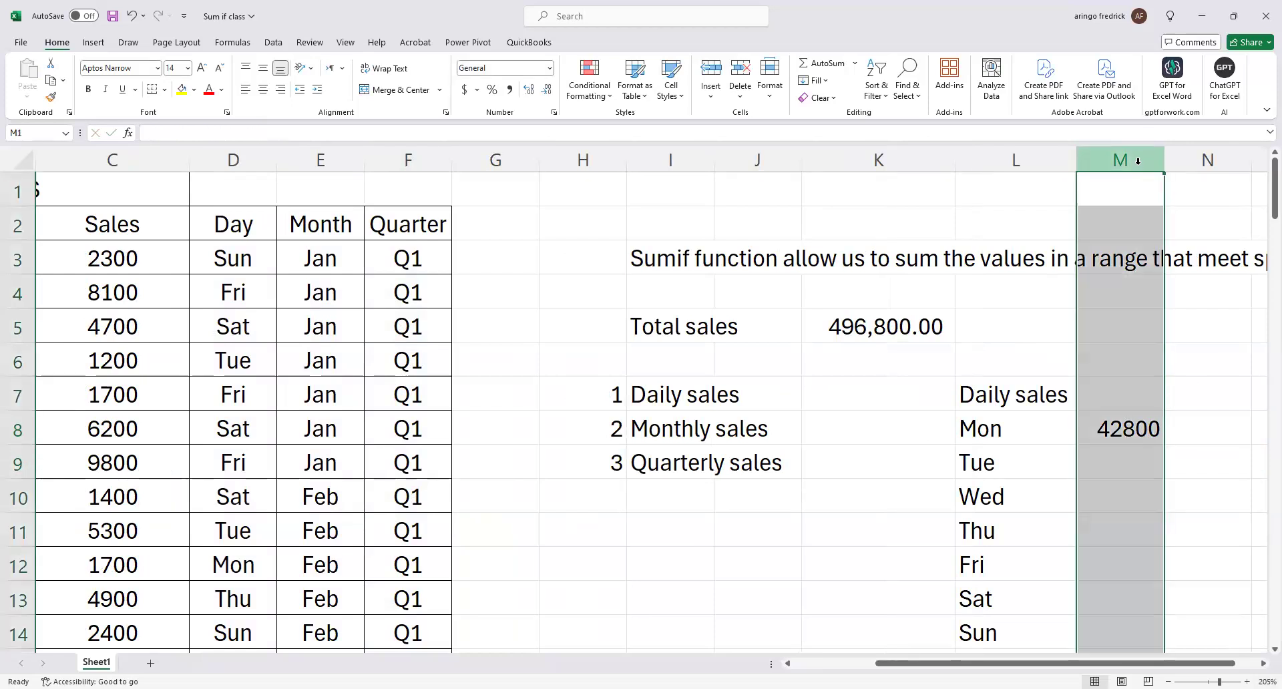
left_click(508, 89)
left_click(1147, 442)
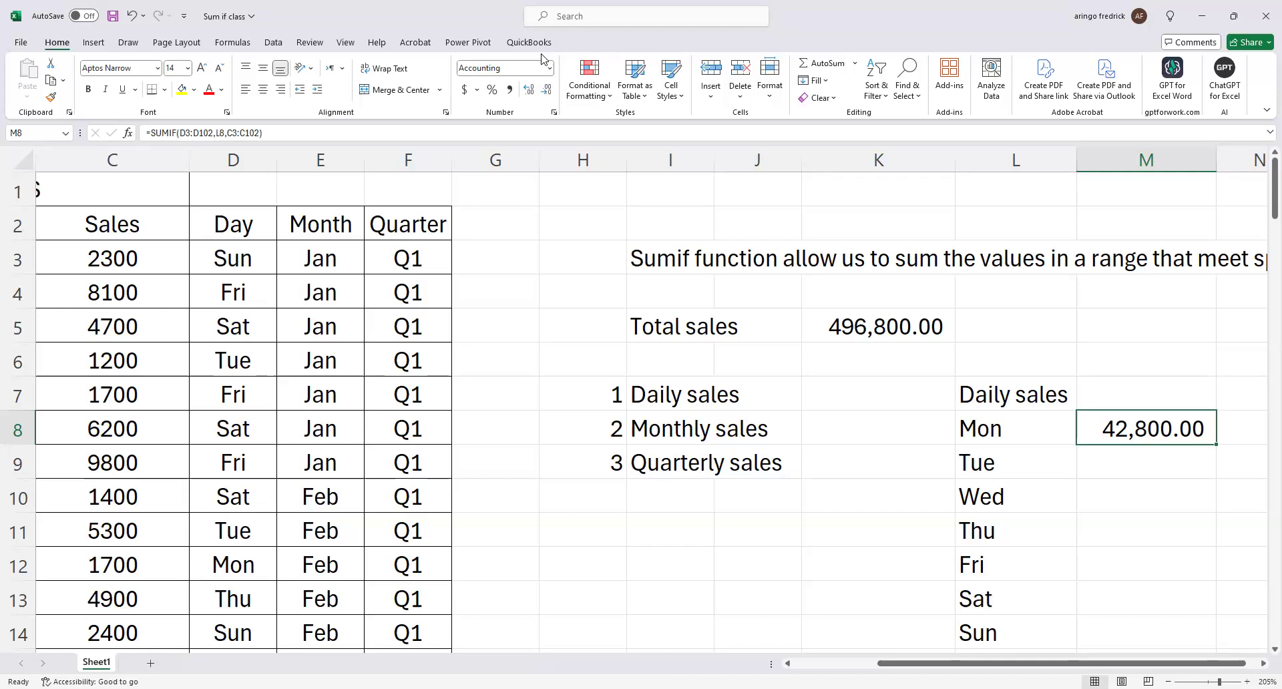
Review the SUMIF formula in M8 and the ranges it references, leaving it unedited.
left_click(499, 29)
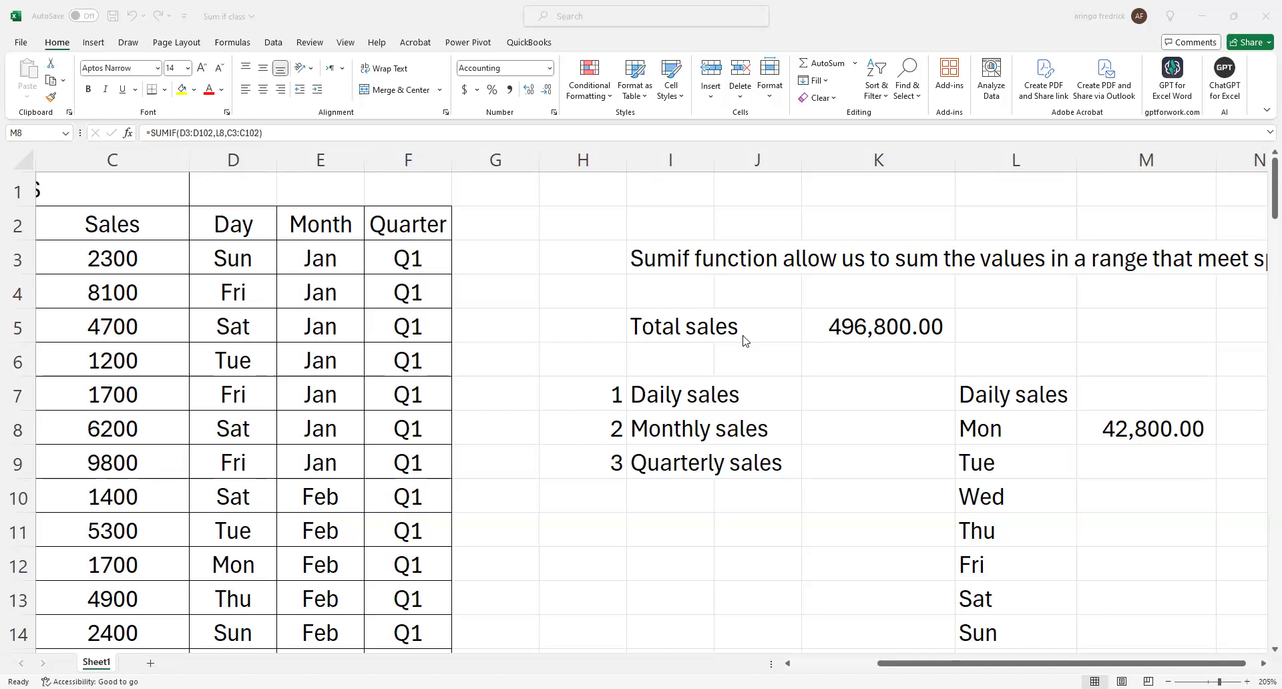
scroll(804, 443, "down", 2)
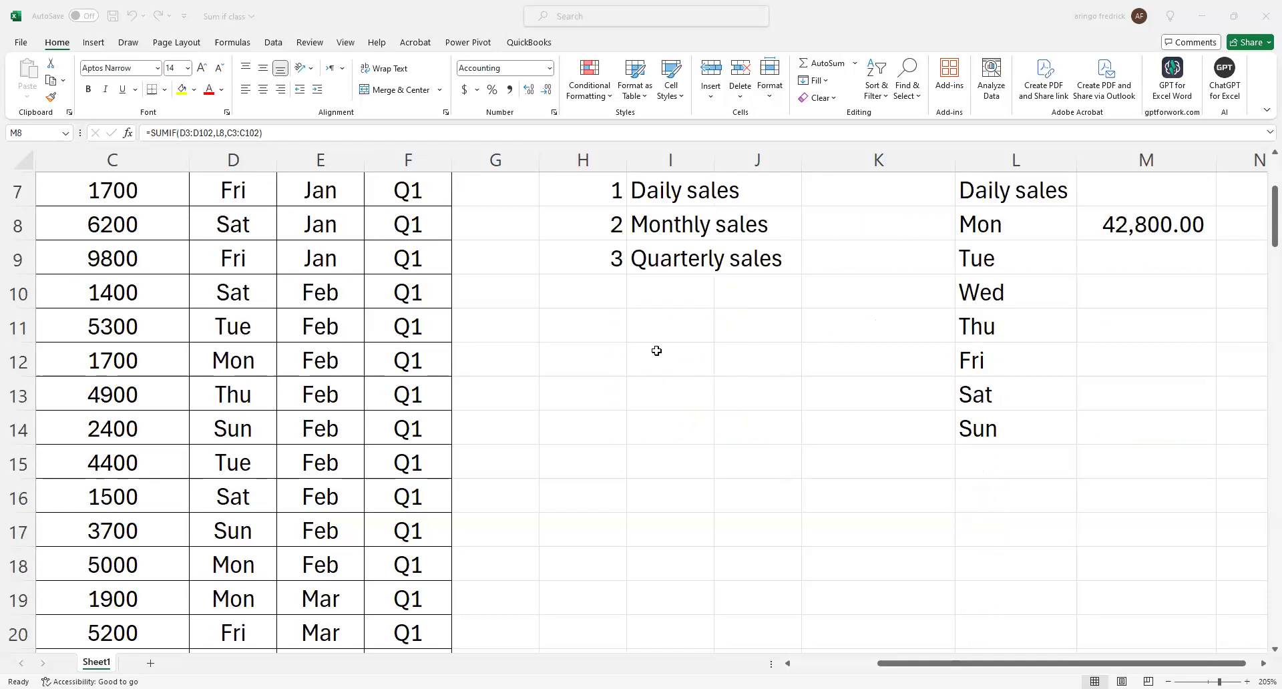
left_click(1190, 288)
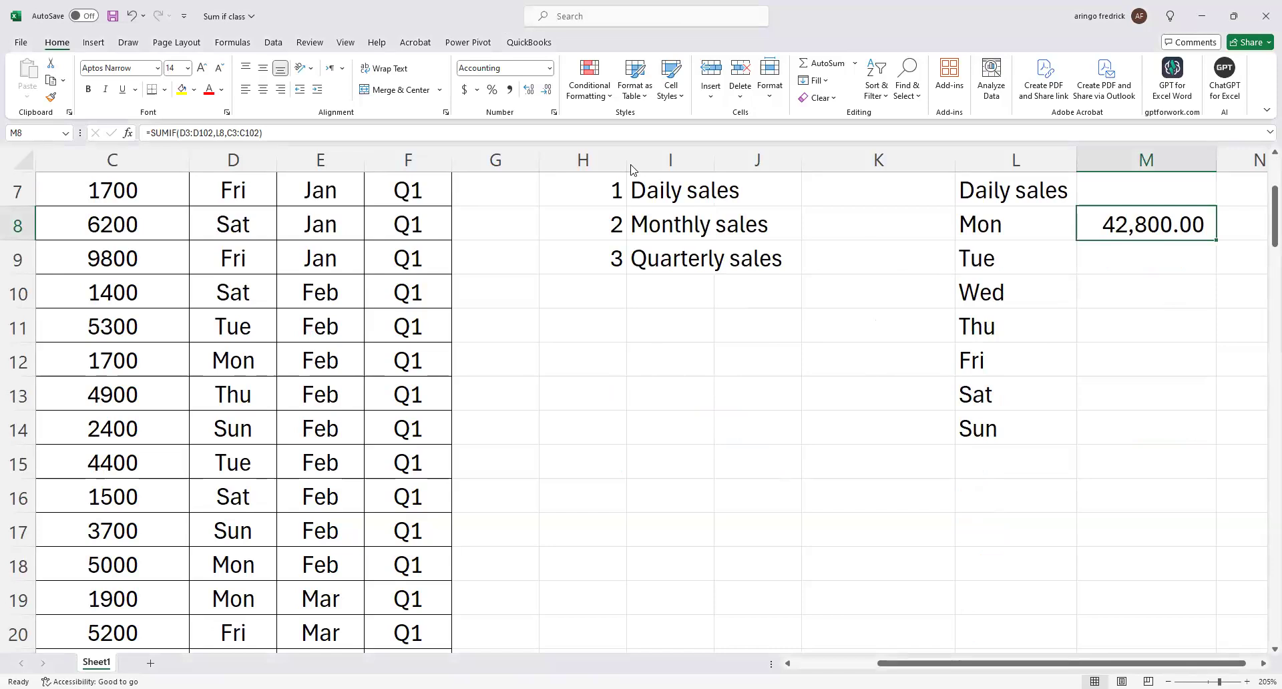
scroll(1175, 360, "up", 2)
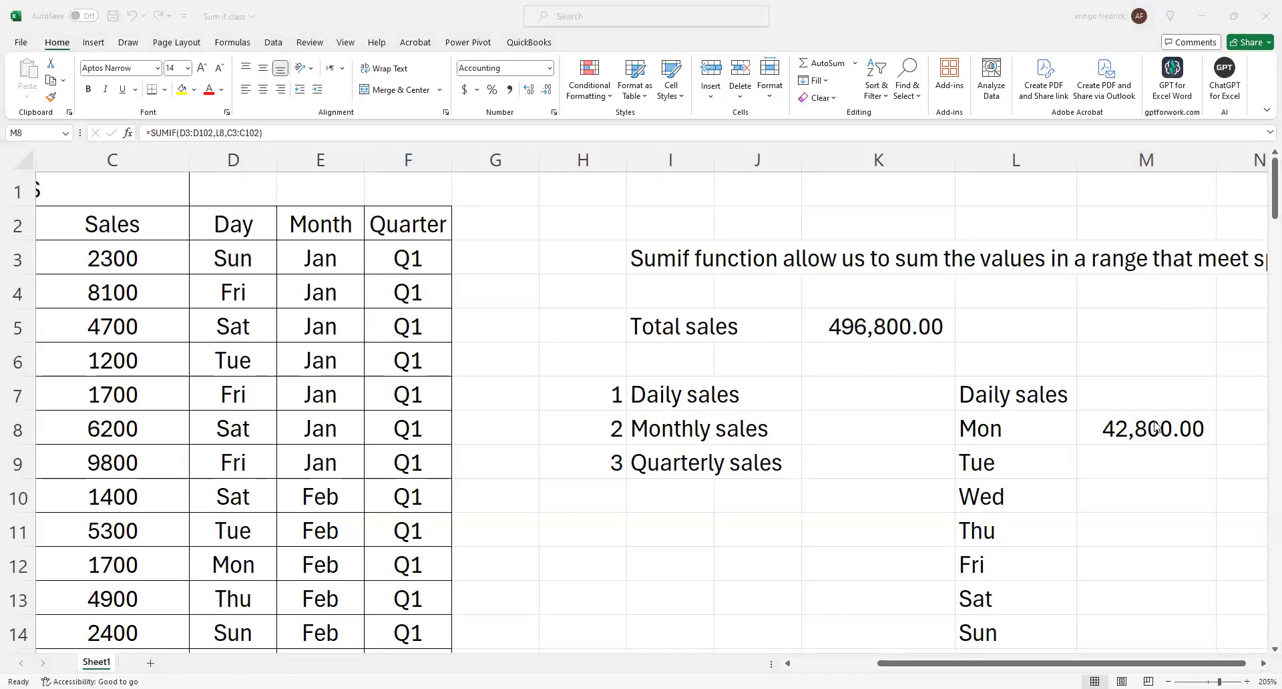
left_click(1157, 427)
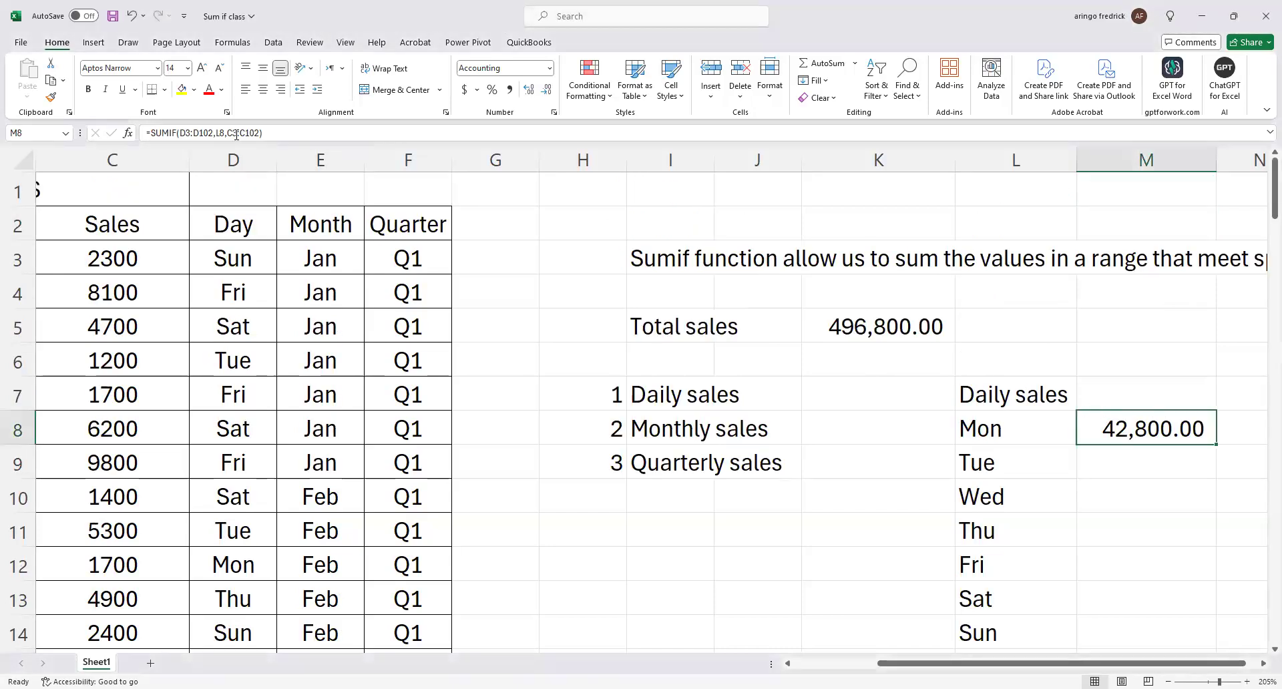
double_click(1119, 427)
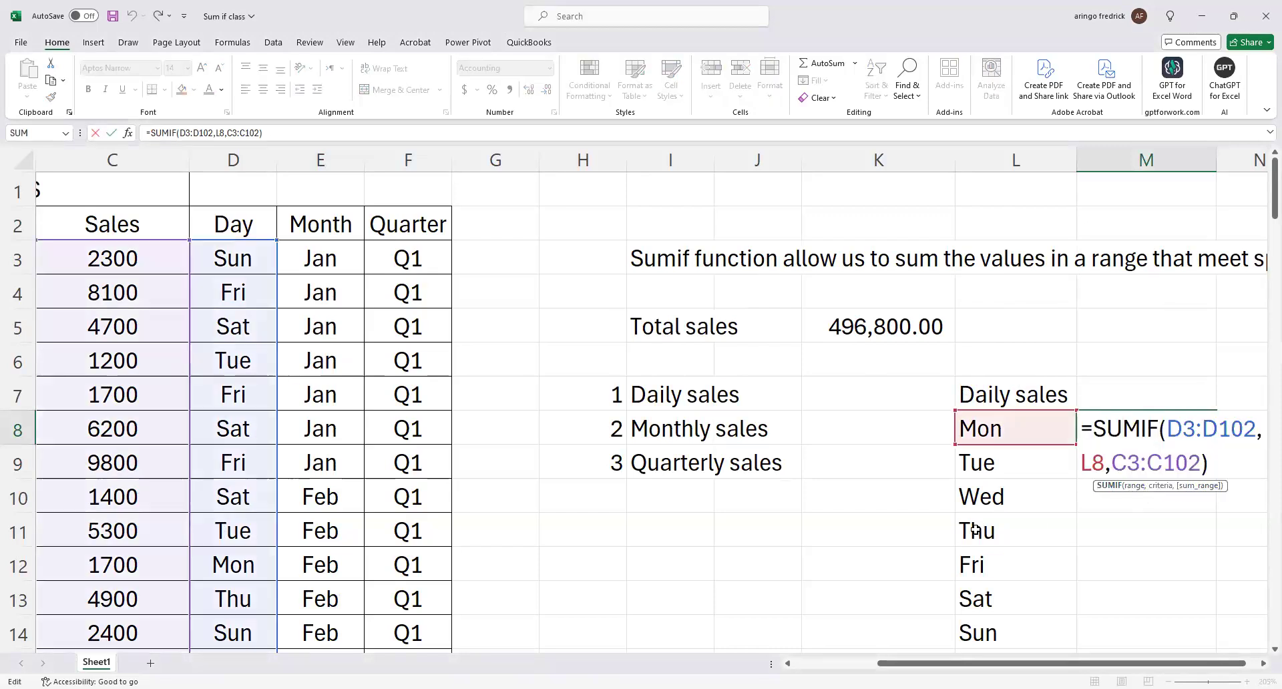
key("Escape")
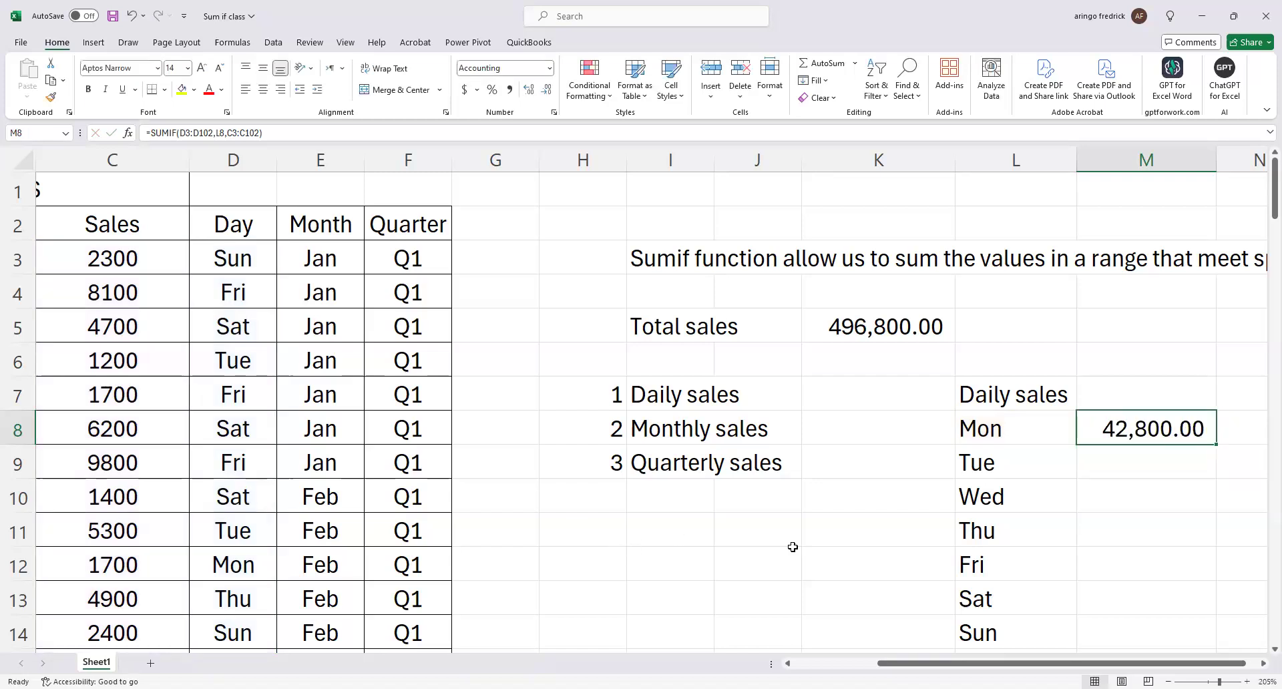
Enter the label "Range =" in I16, below the sales categories.
scroll(682, 486, "down", 1)
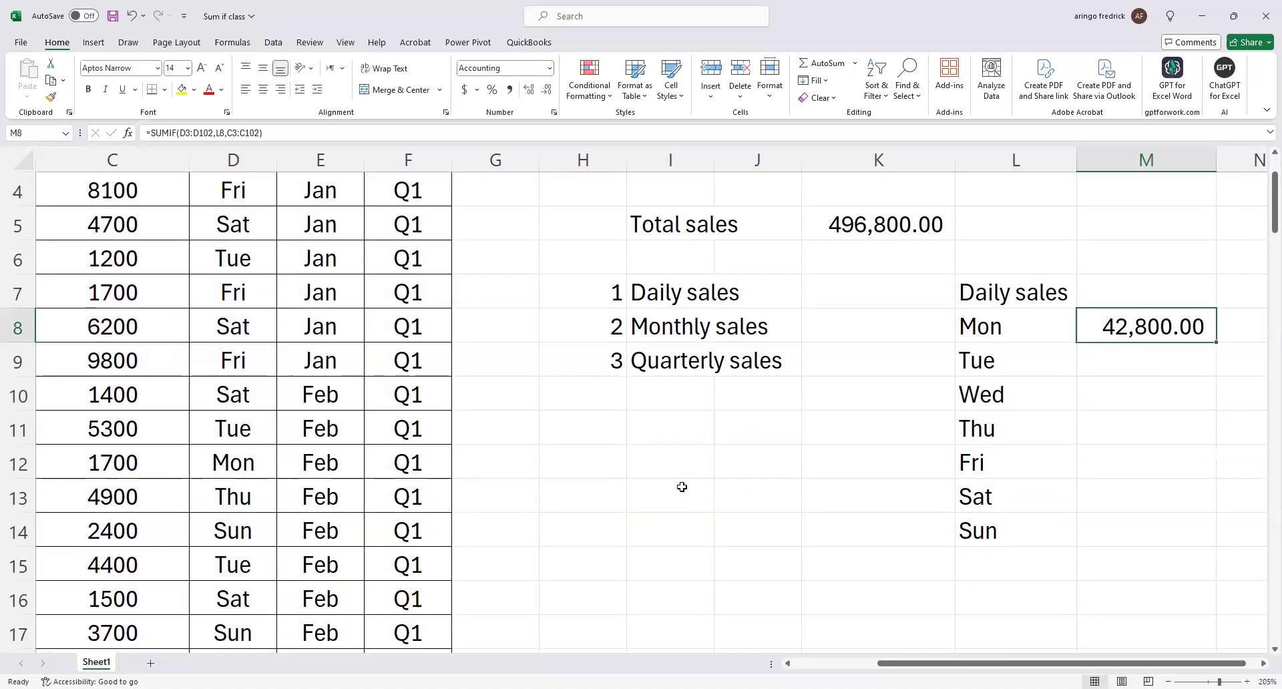
left_click(675, 589)
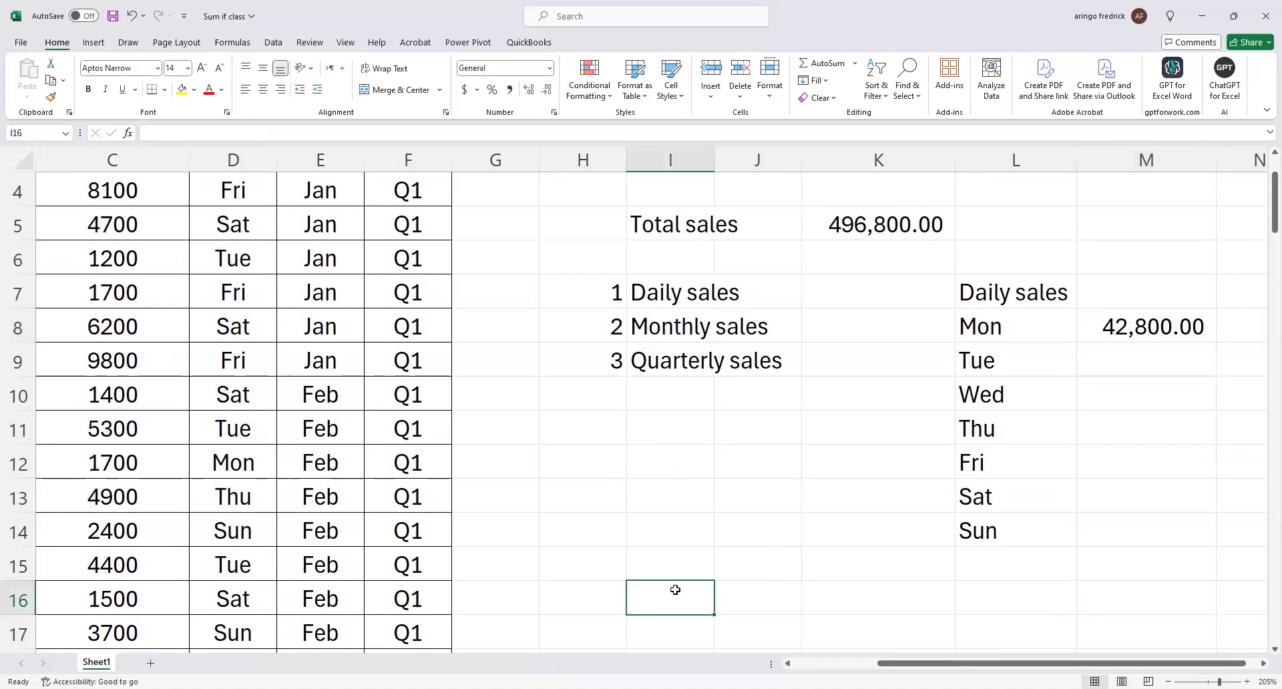
type("Range =")
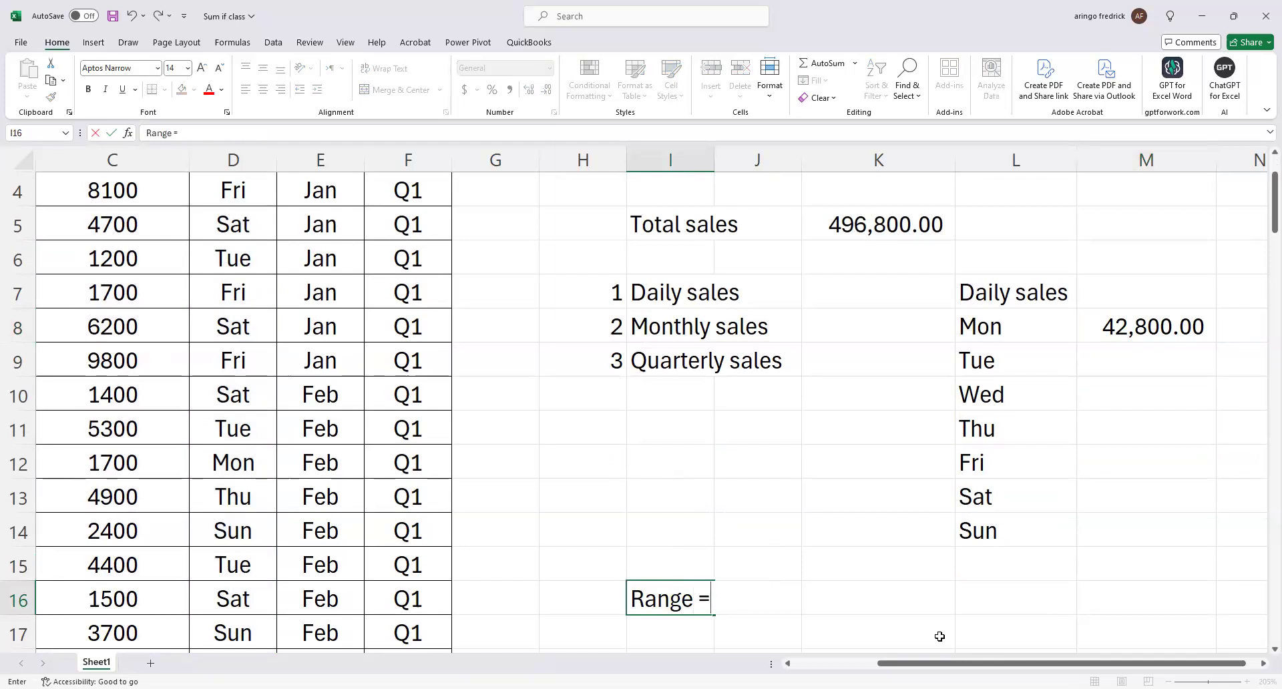
left_click(939, 636)
scroll(908, 548, "down", 1)
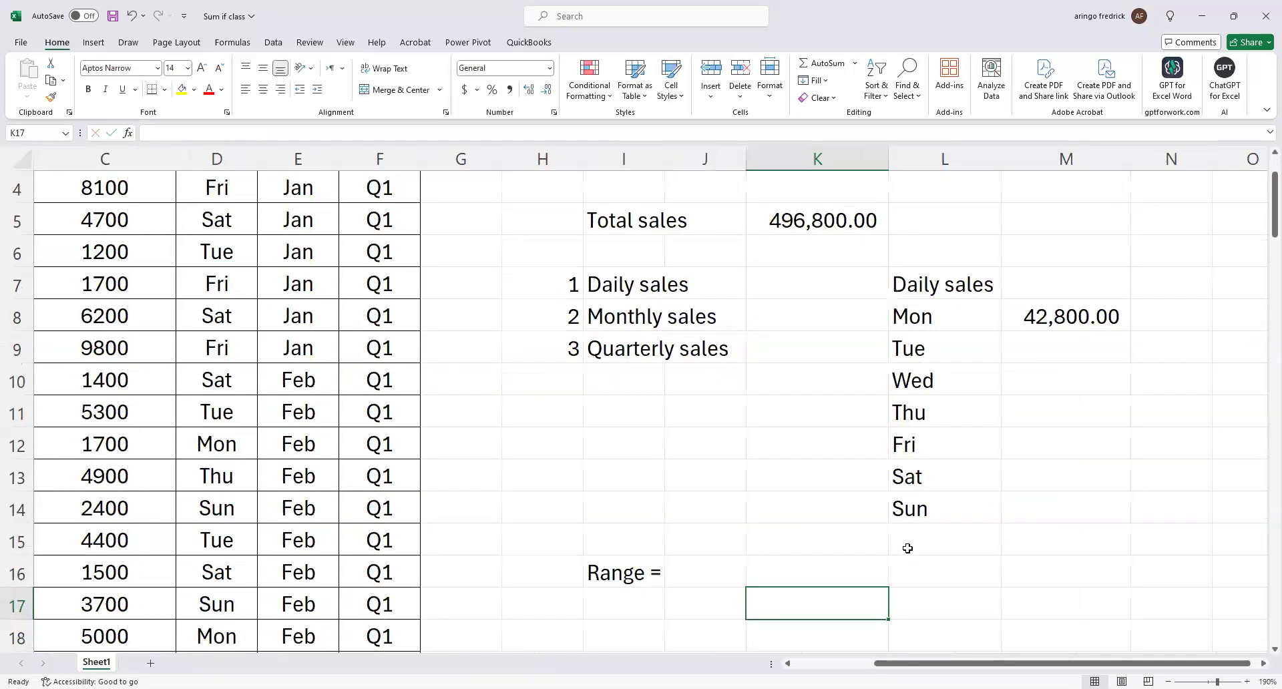
scroll(853, 557, "down", 1)
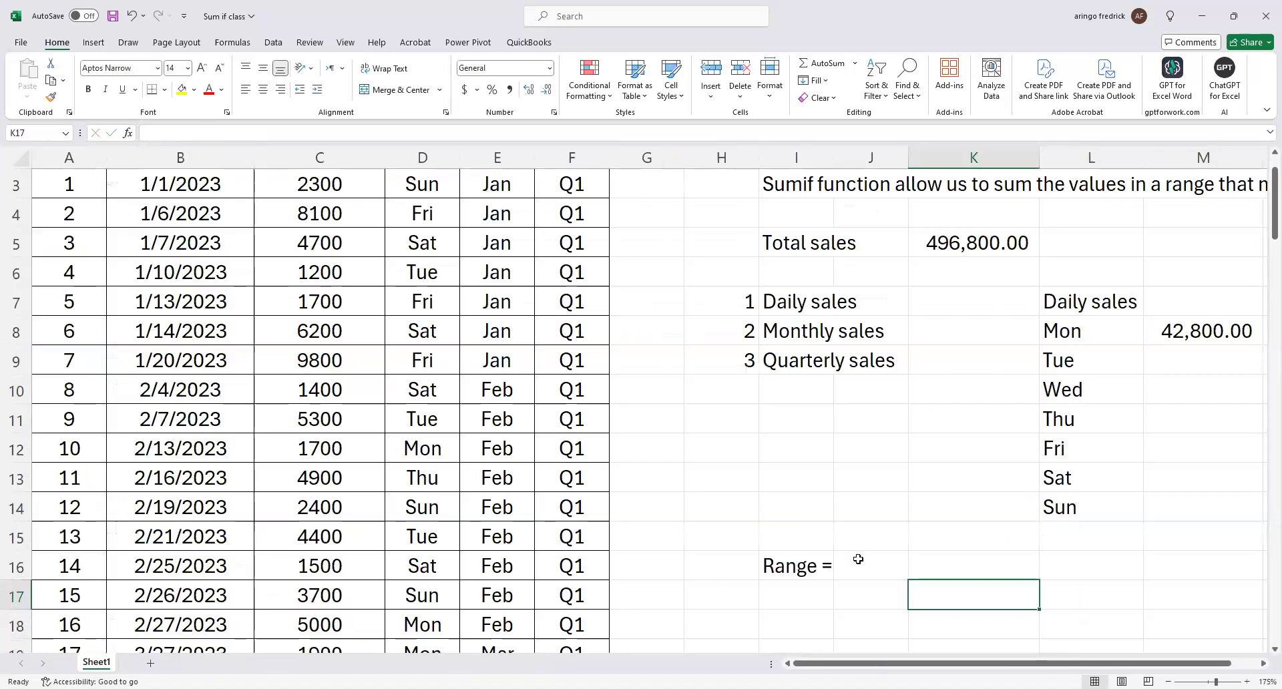
Explain the range argument in J16 with the text "The range cells that we want to apply criteria to".
left_click(858, 559)
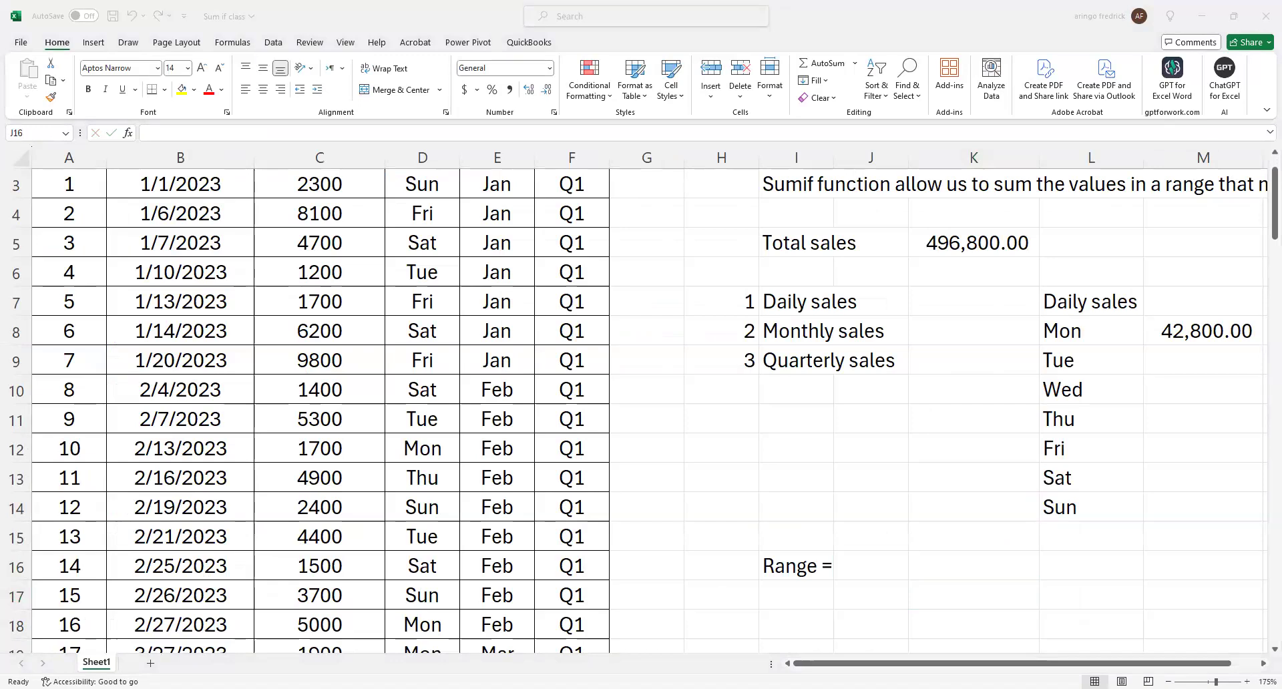
type("The ")
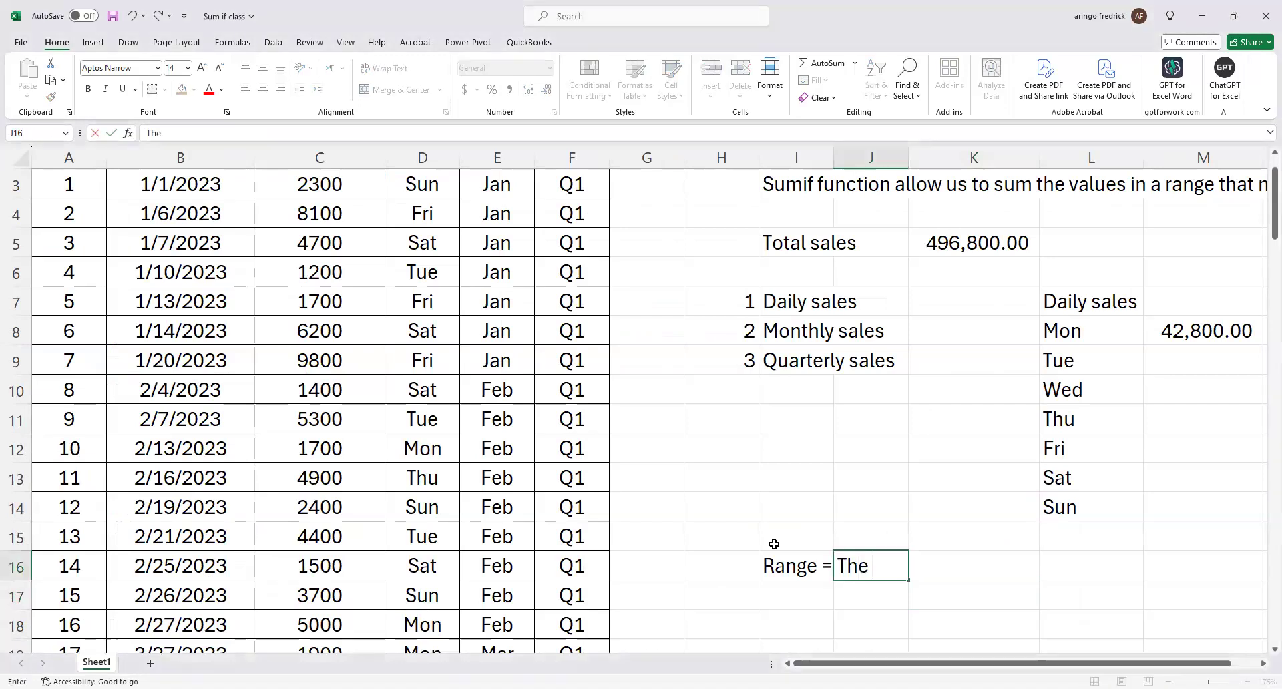
type("range ce")
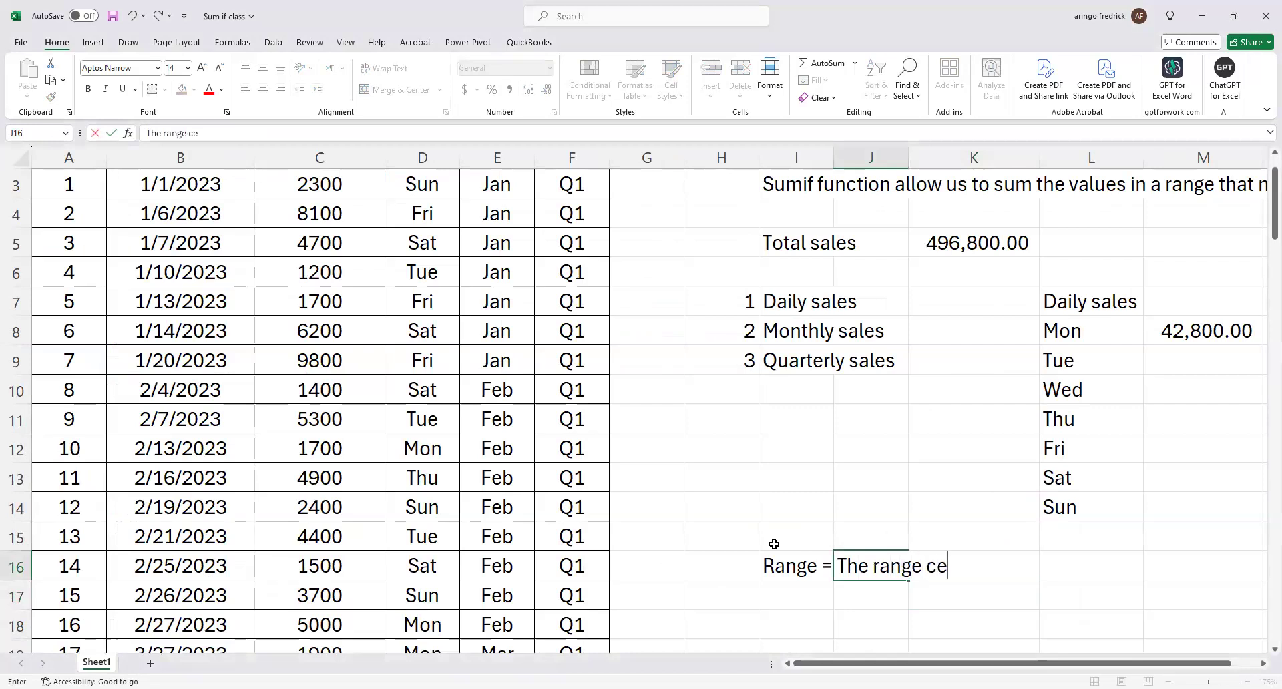
type("lls that we wa")
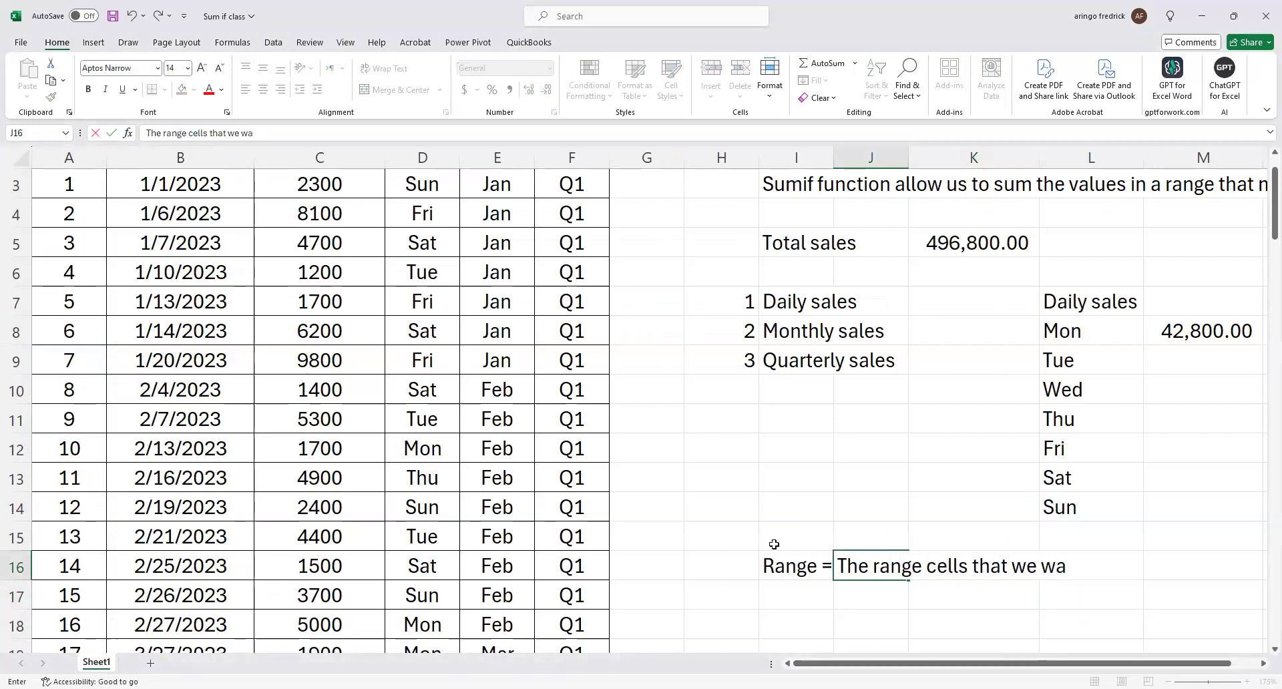
type("nt to appl")
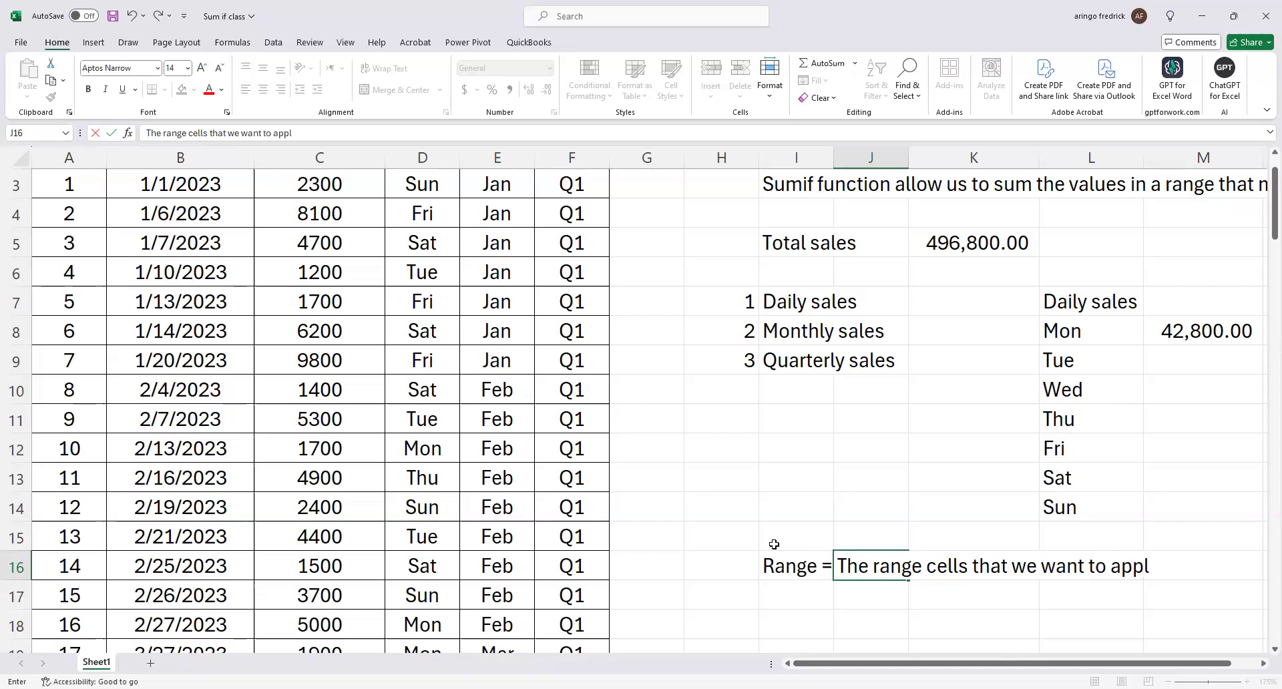
type("y criteria to")
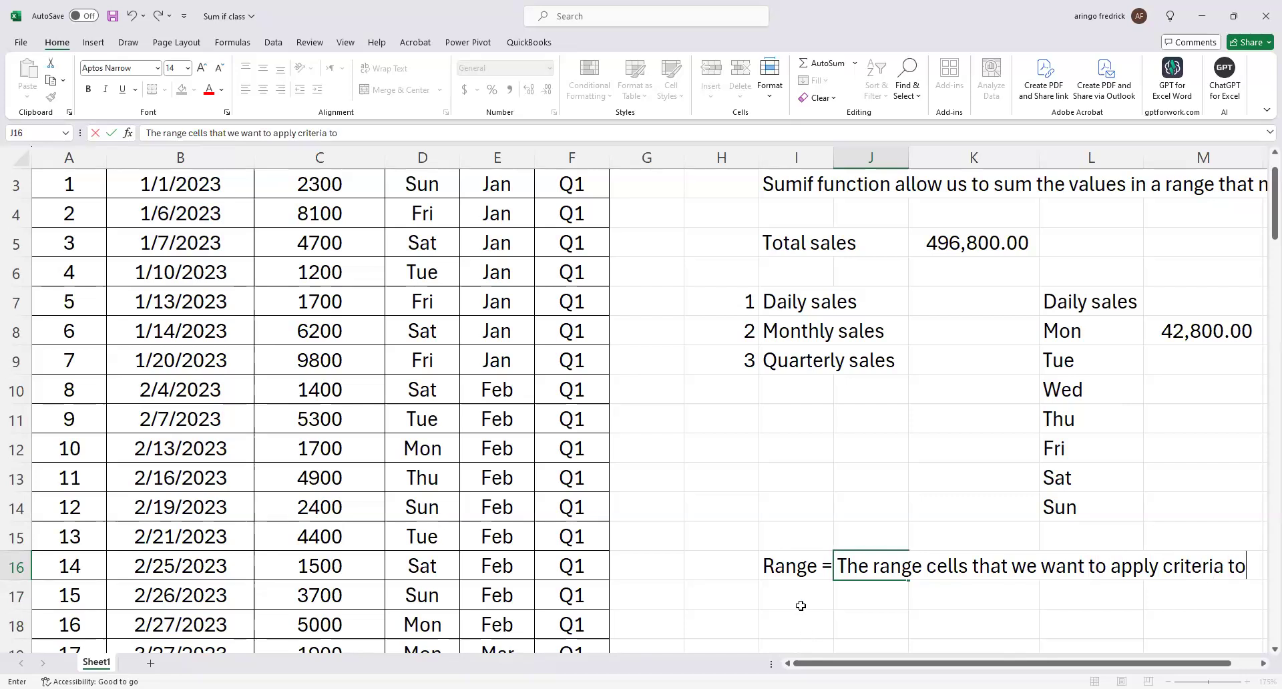
Add the label "Criteria =" in I17 and widen column I to fit the argument labels.
left_click(800, 605)
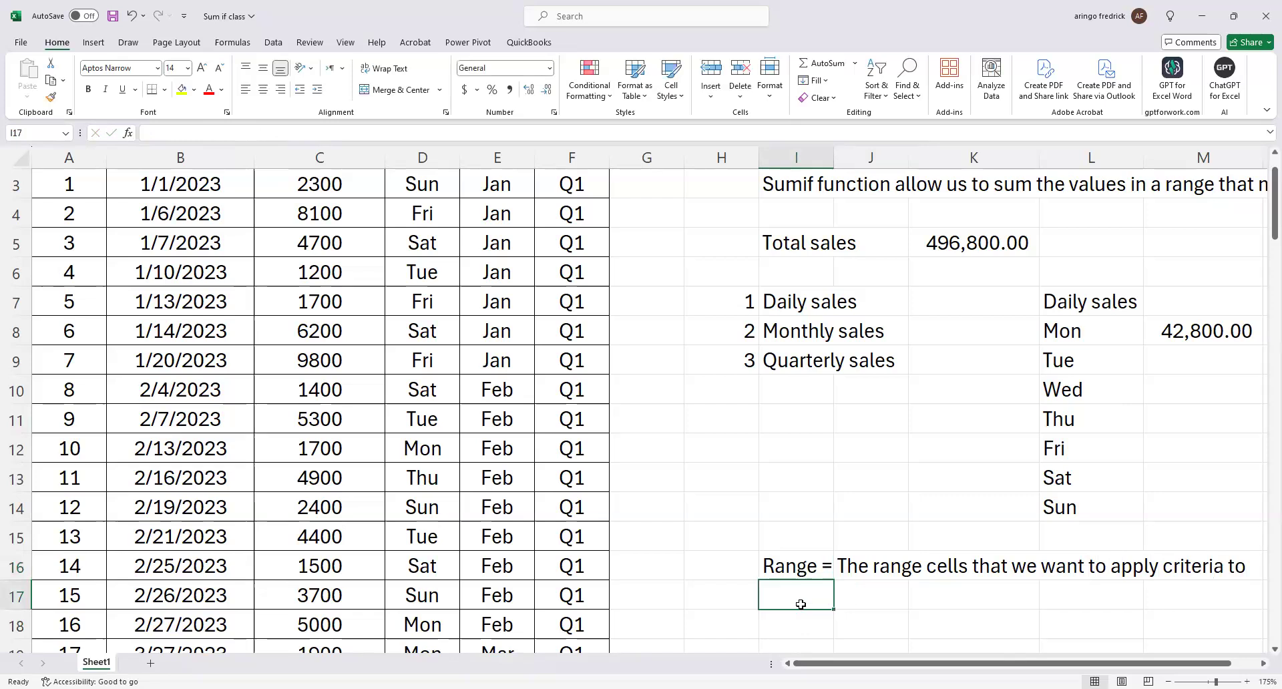
type("Crite")
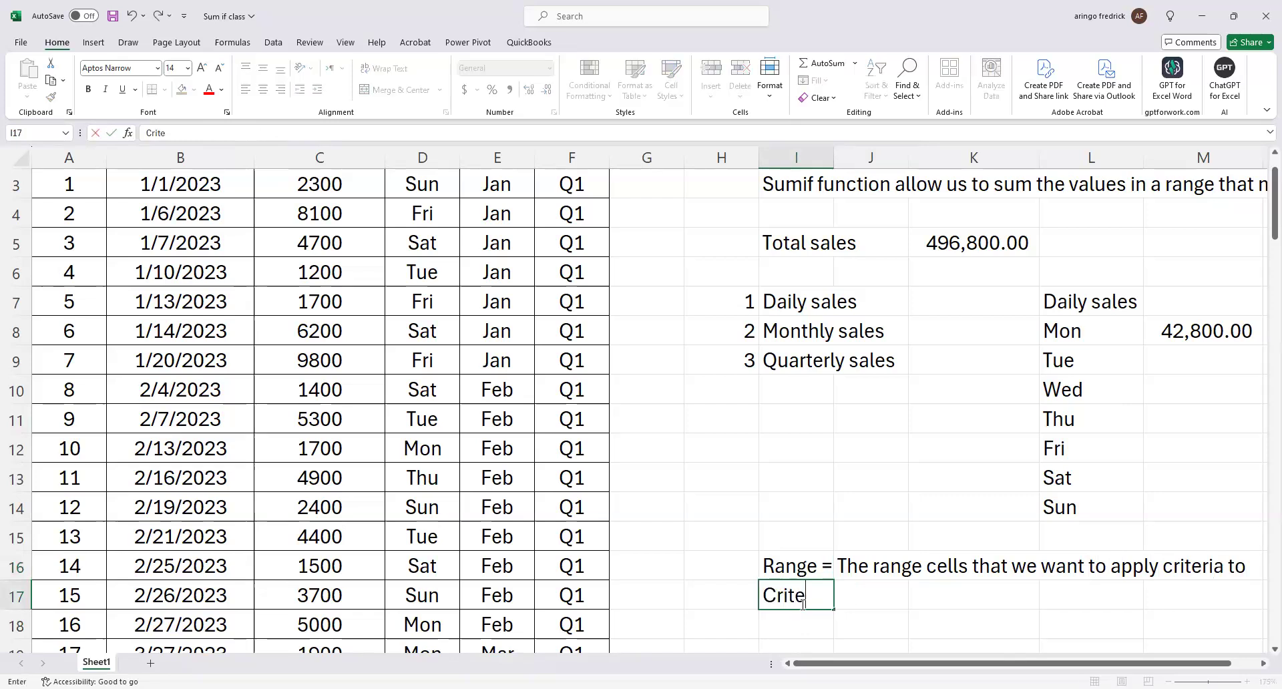
type("ria =")
key("F2")
left_click(885, 300)
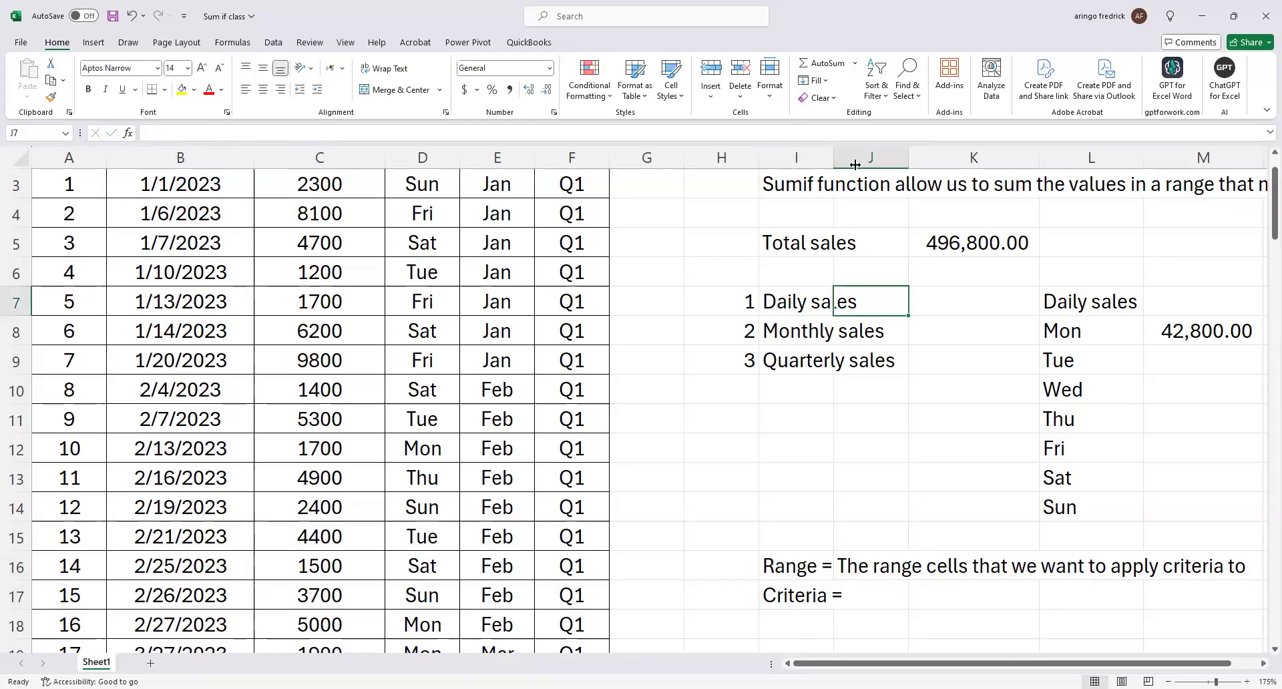
left_click_drag(854, 164, 859, 165)
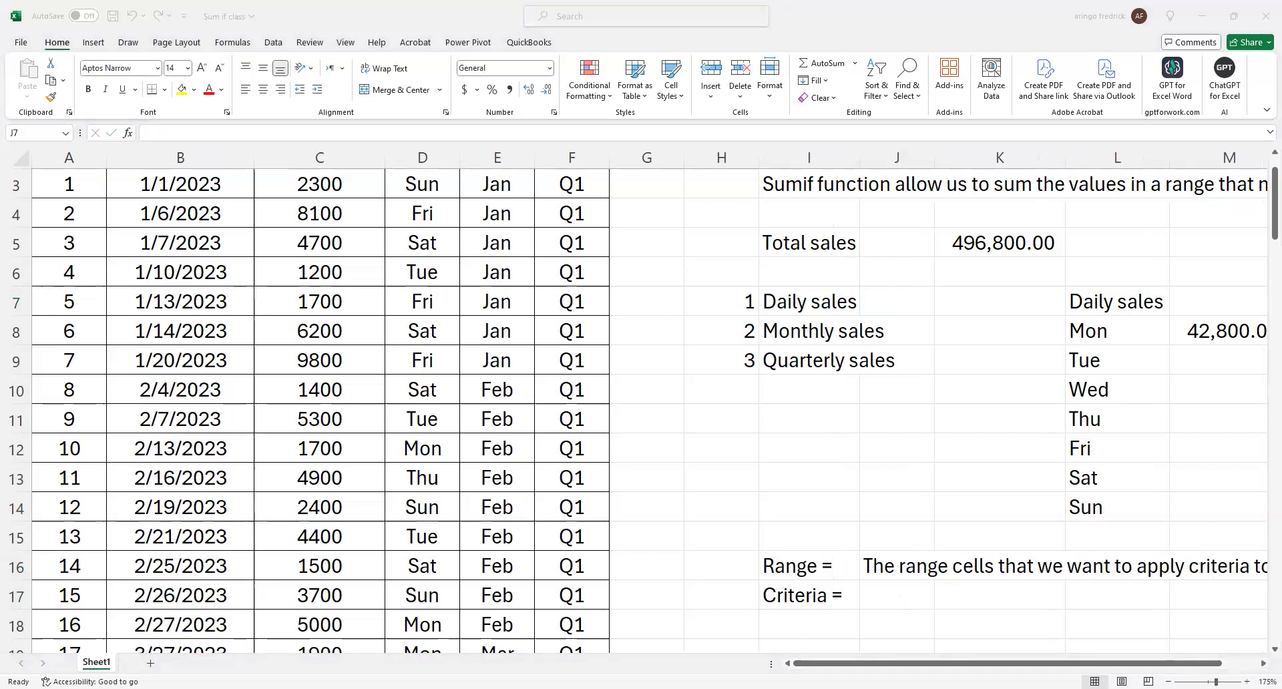
Explain the criteria argument in J17 with the text "The condition that must be met for a cell to be included in a range".
left_click(897, 592)
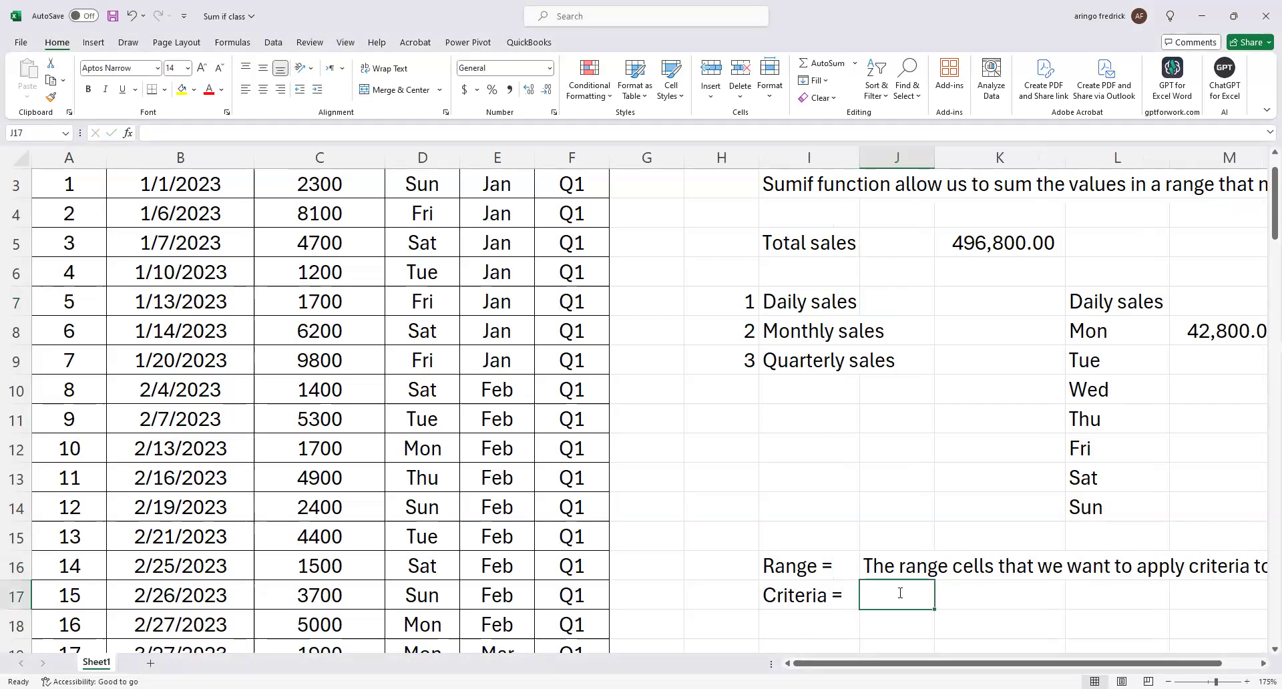
type("The co")
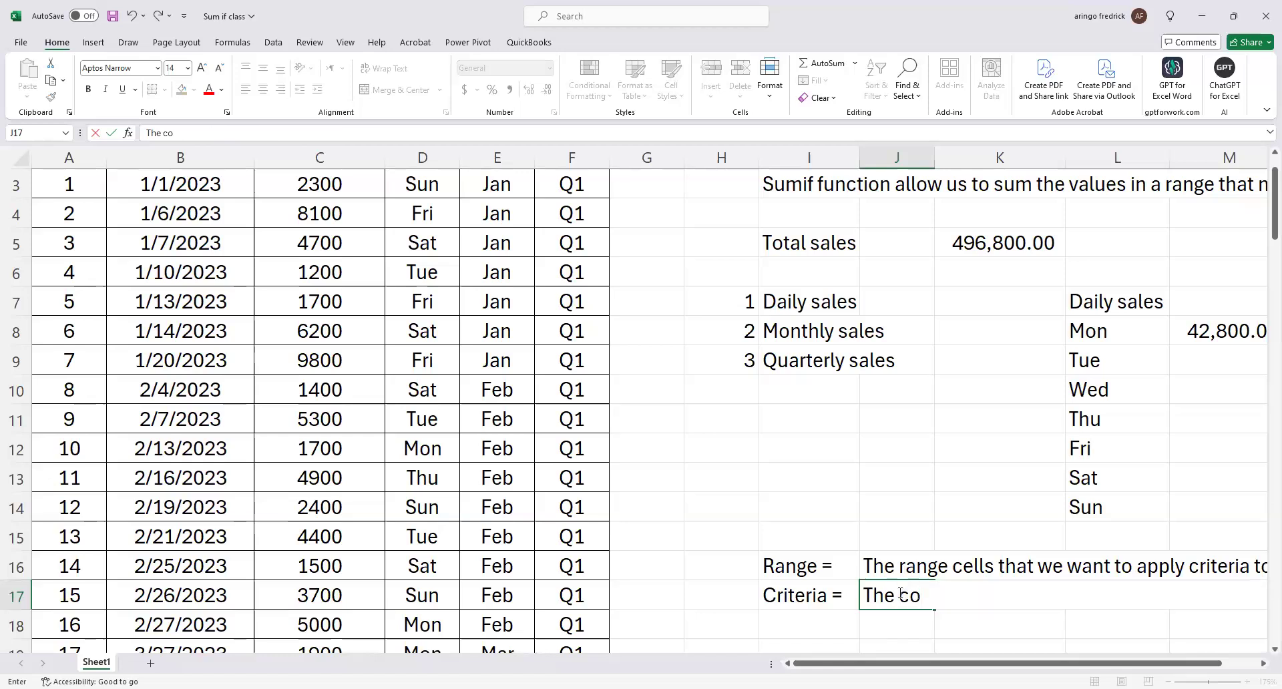
type("ndition t")
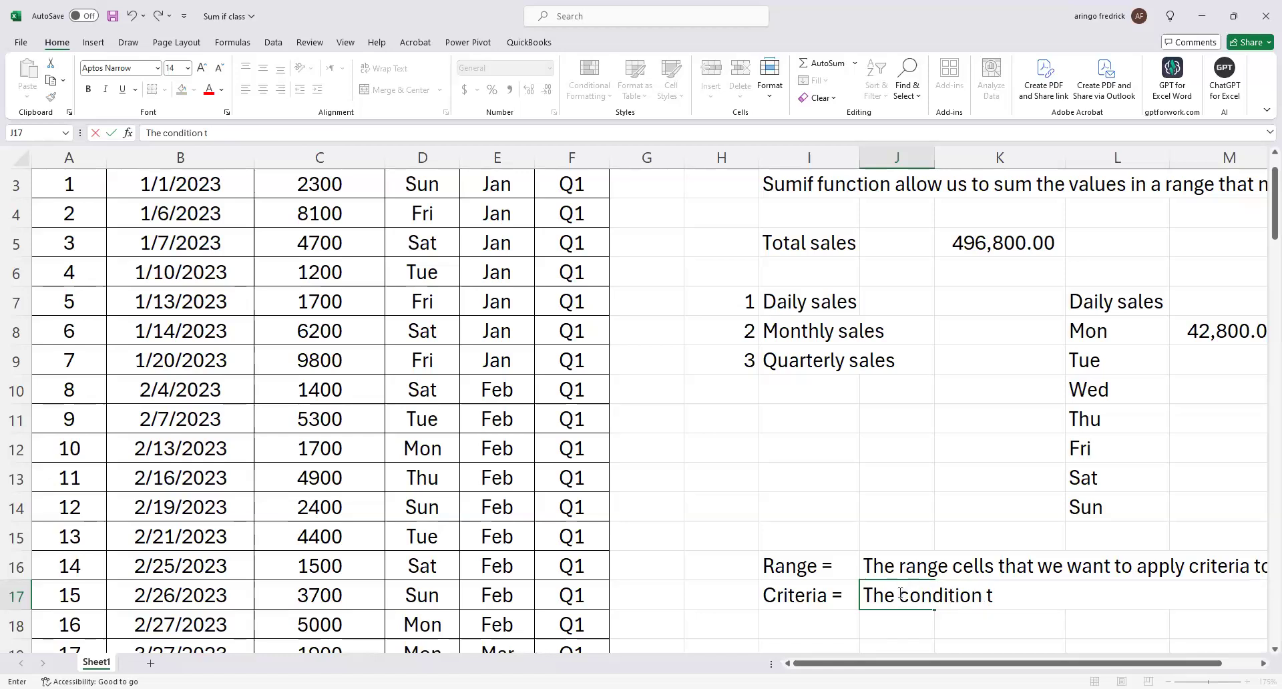
type("hat must b")
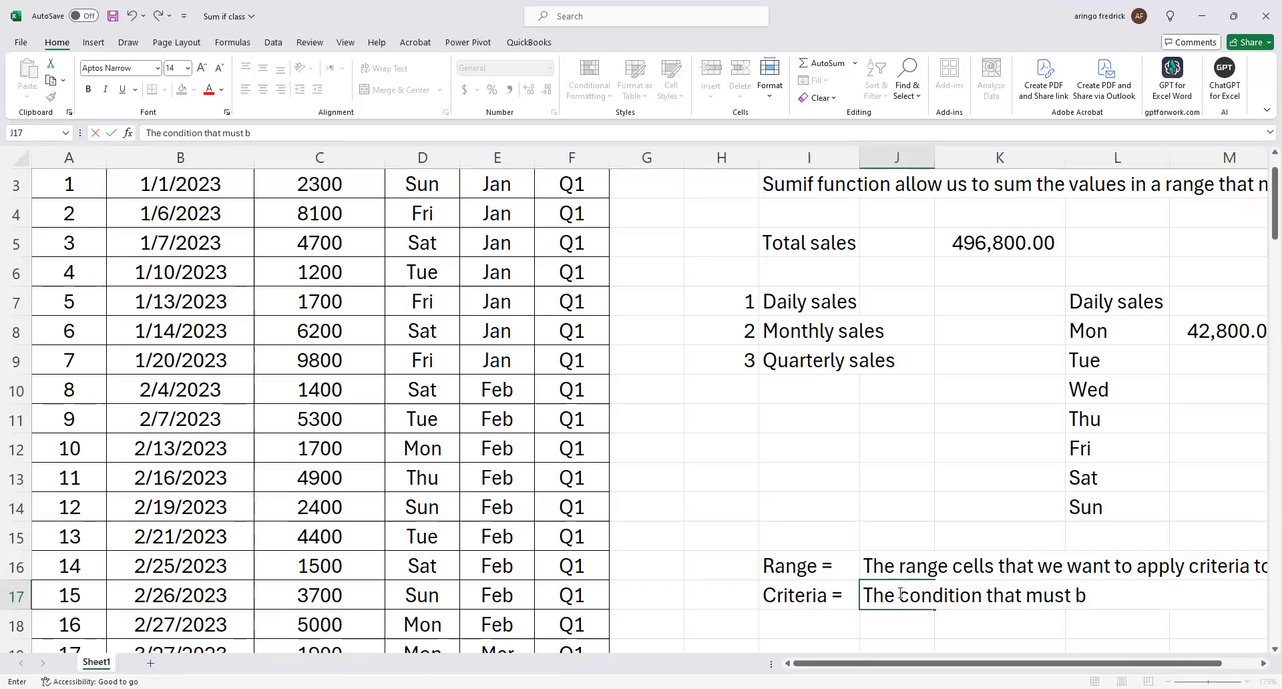
type("e met for acell")
key("BackSpace")
key("BackSpace")
key("BackSpace")
key("BackSpace")
type("c")
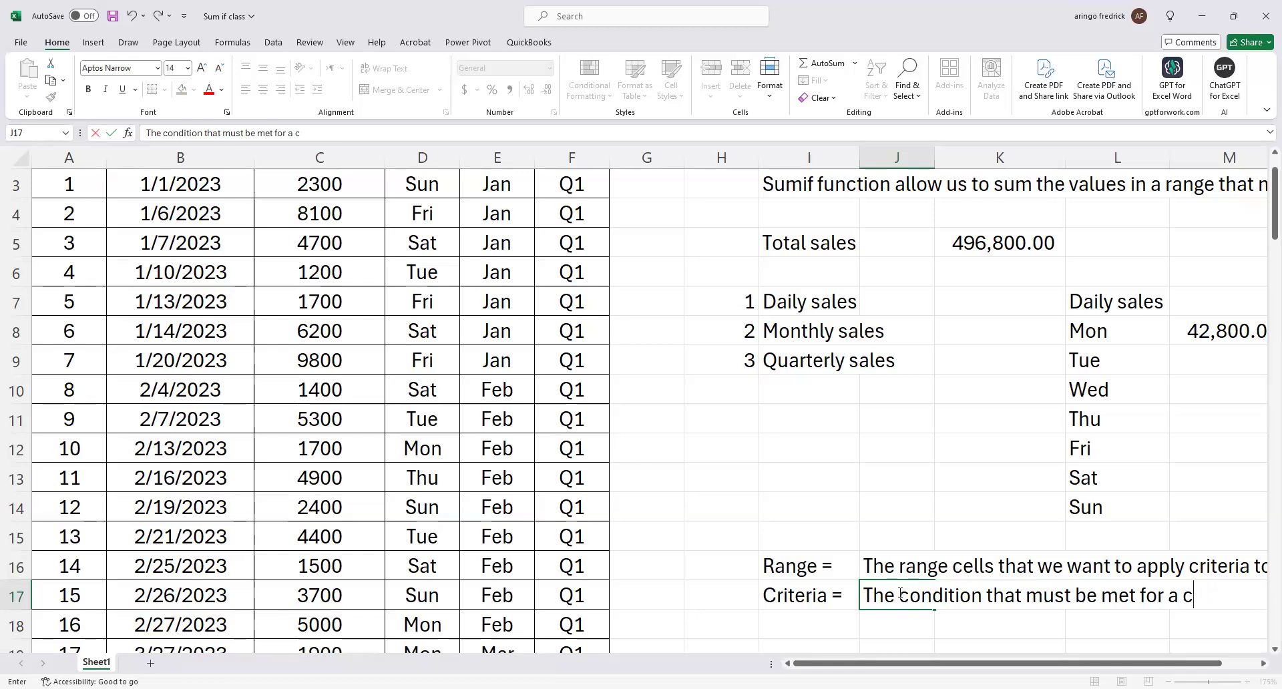
type("ell to be includ")
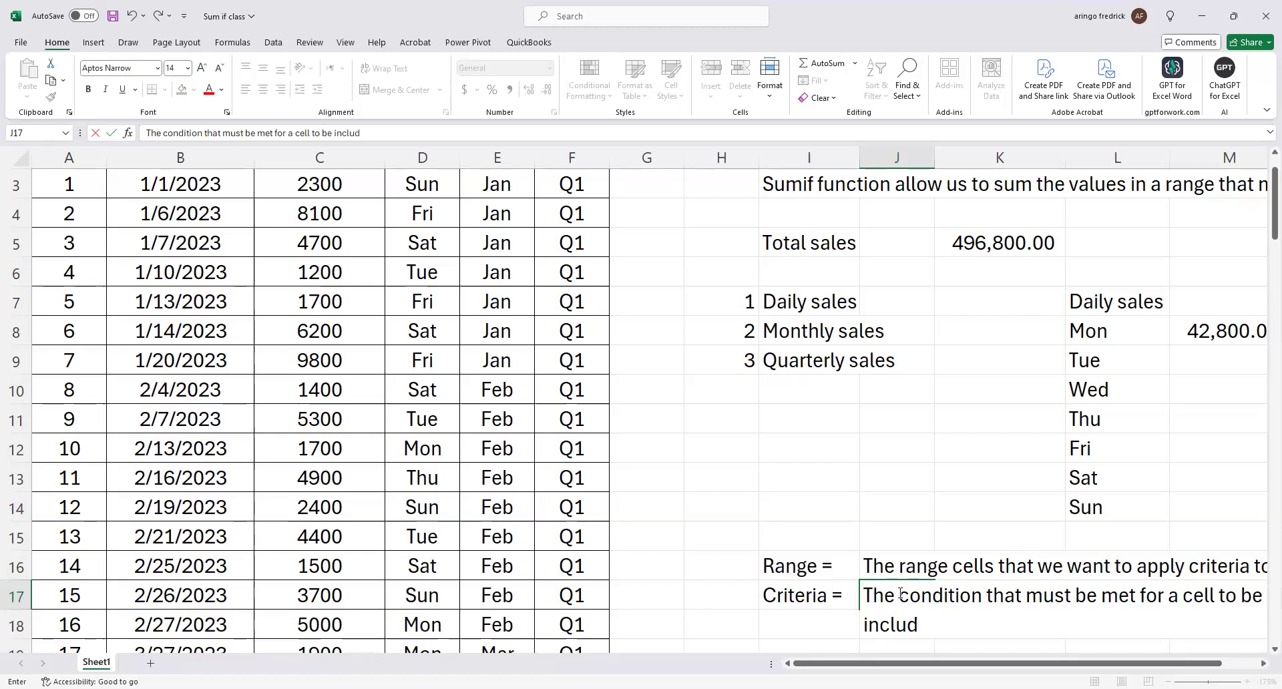
type("ed in a range")
left_click(1018, 484)
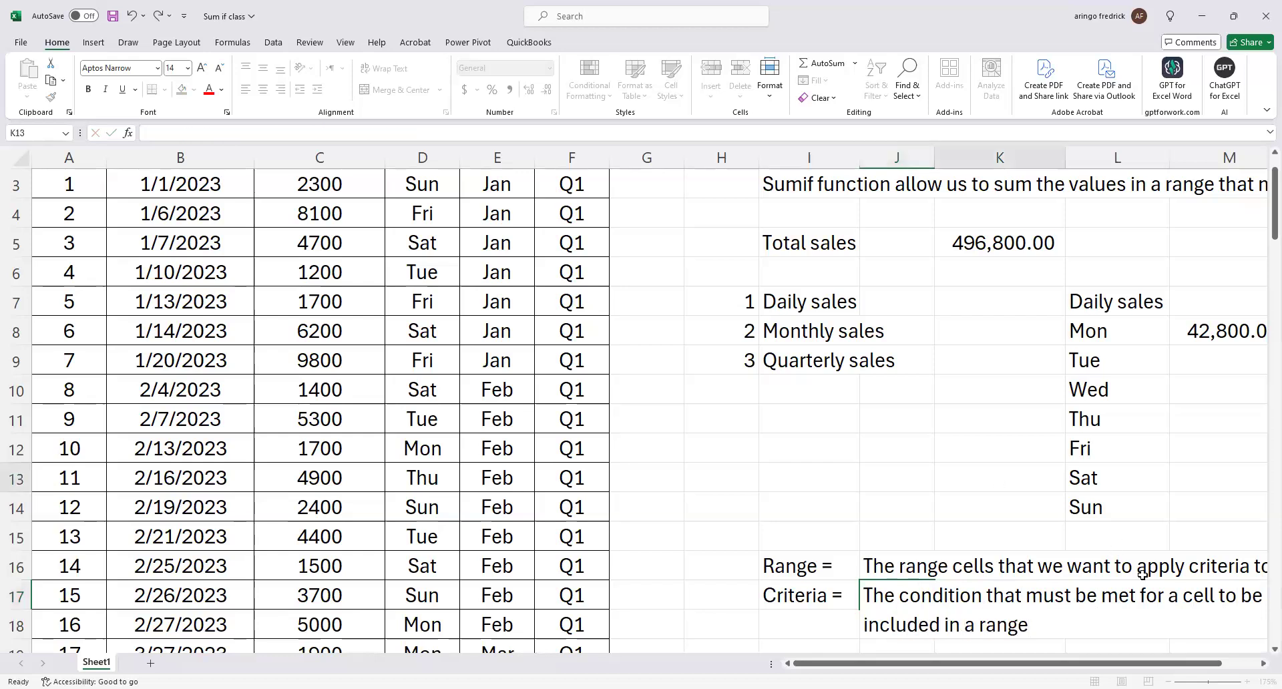
Change the last word of the criteria explanation in J17 to "sum".
scroll(959, 516, "right", 1)
scroll(960, 516, "right", 1)
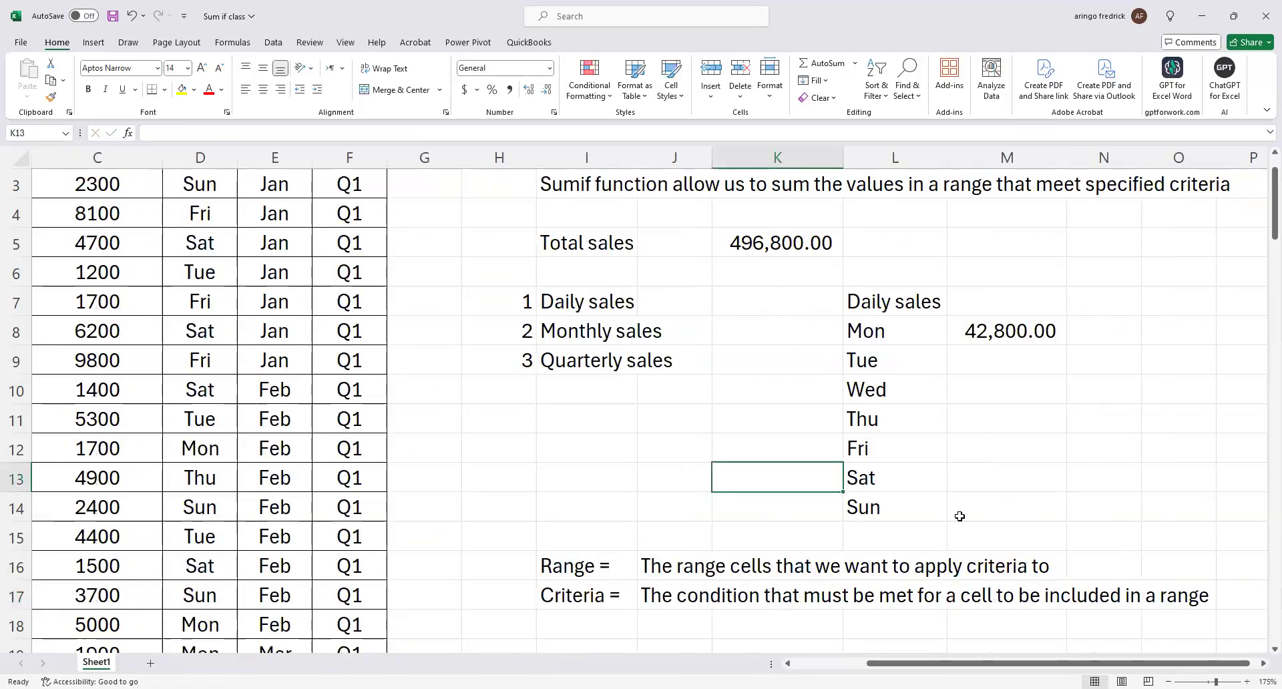
scroll(960, 516, "down", 1)
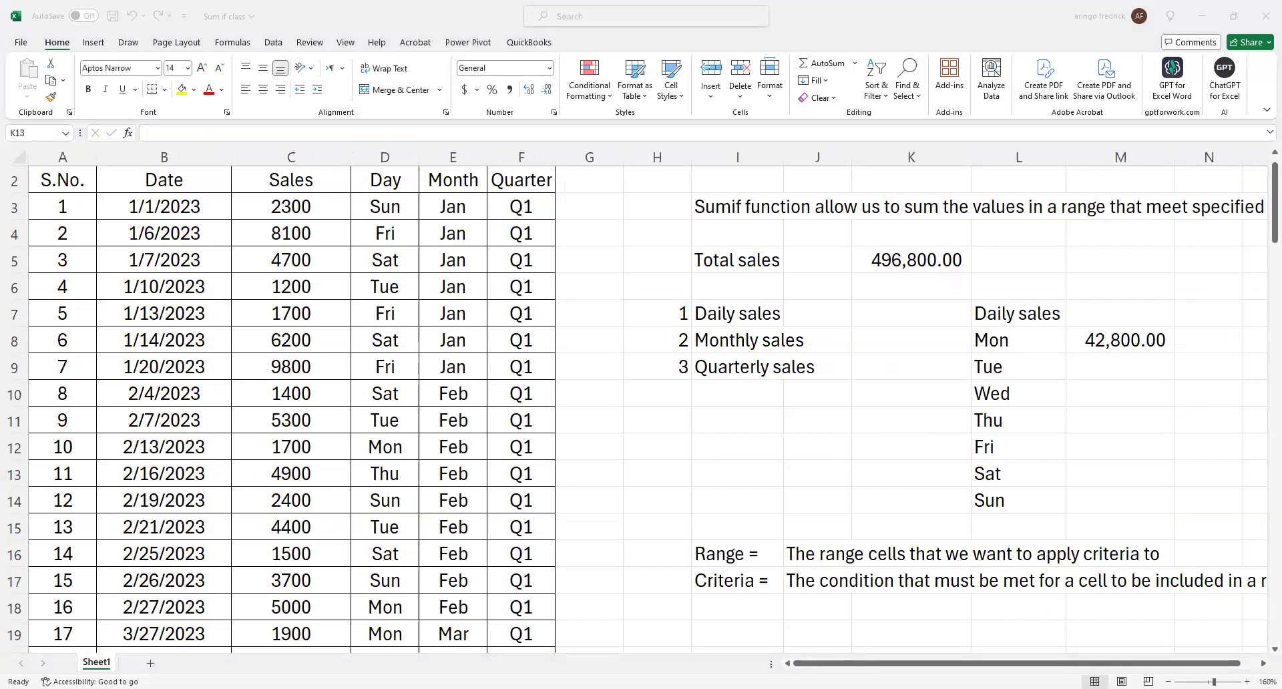
left_click(811, 579)
left_click(426, 134)
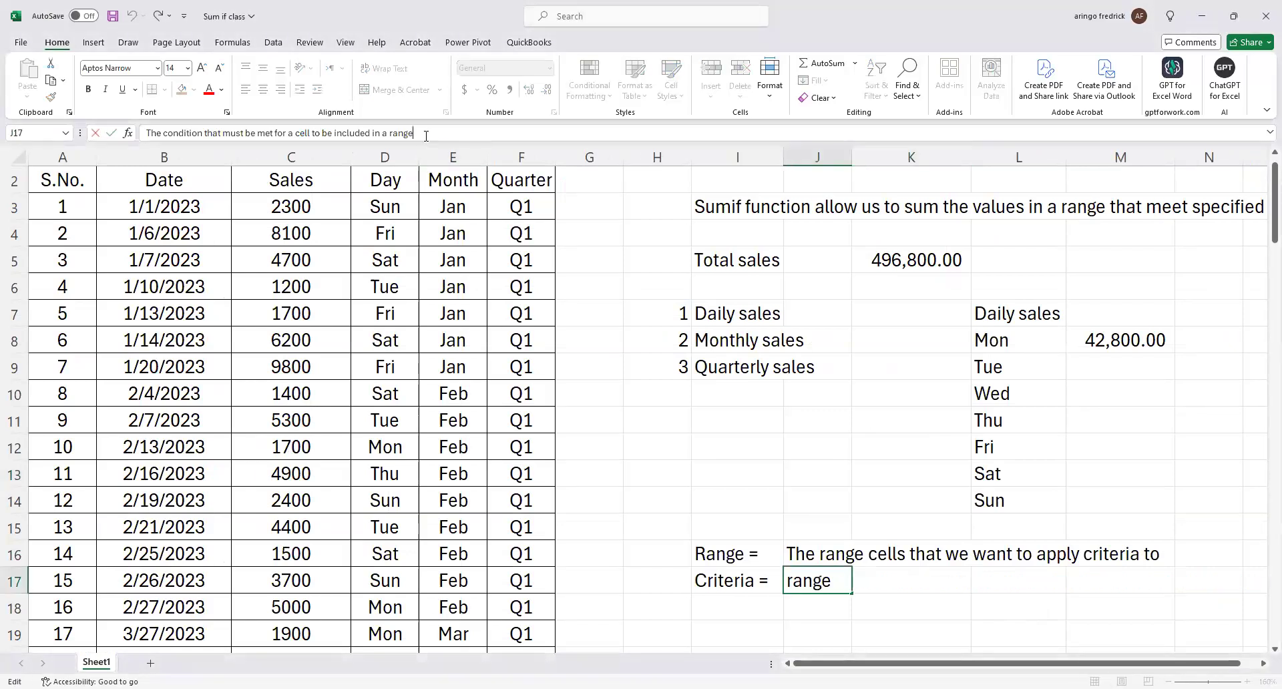
key("BackSpace")
key("BackSpace")
key("BackSpace")
key("BackSpace")
key("BackSpace")
type("sum")
Enter the label "Sum range =" in I18, below the criteria label.
left_click(727, 605)
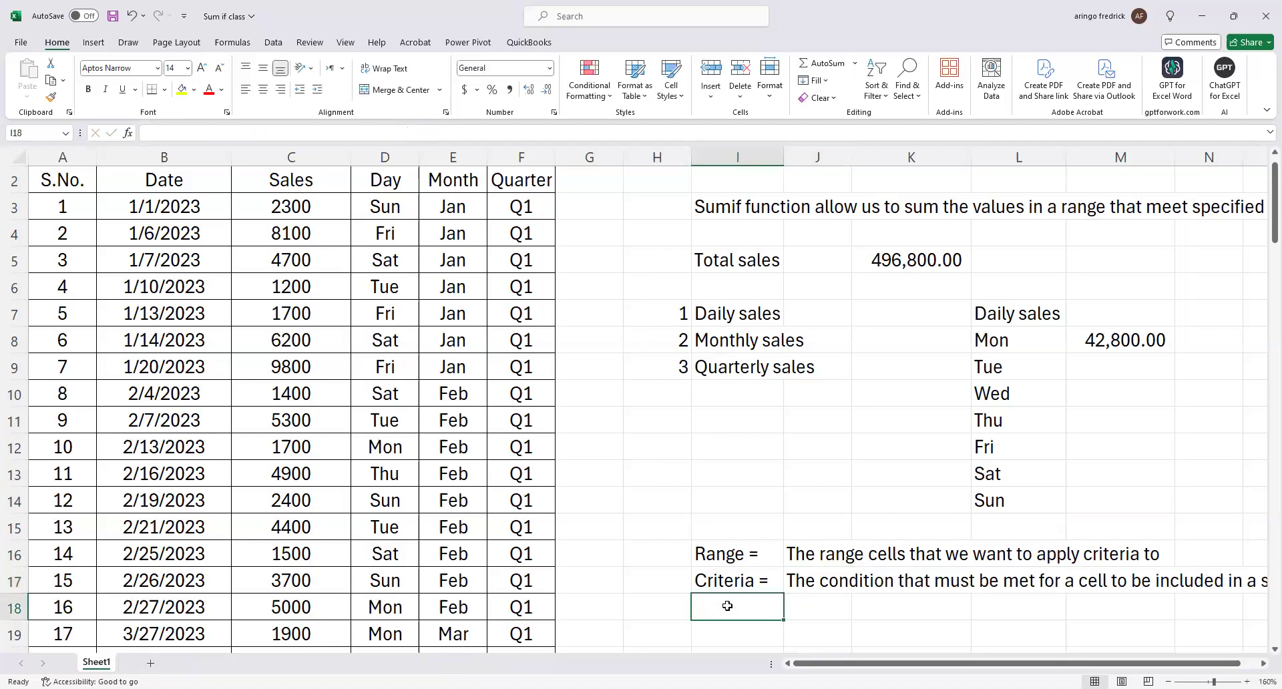
type("Sum r")
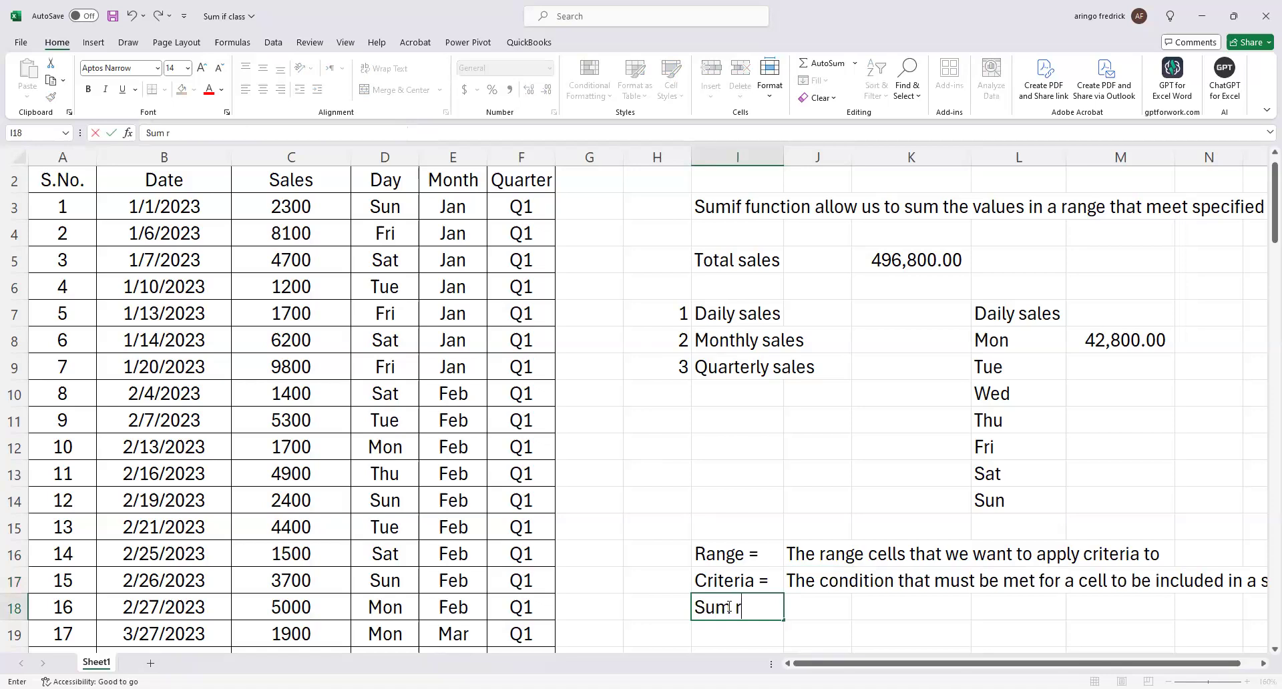
type("ange =")
left_click(901, 597)
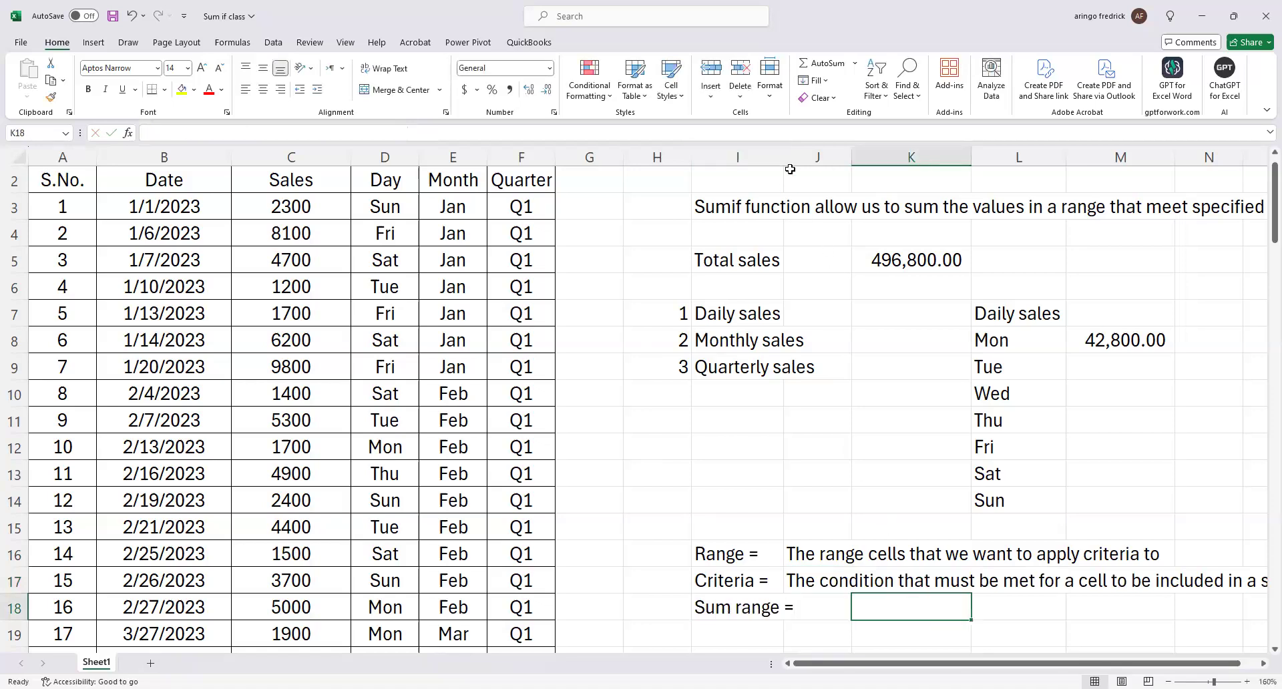
Widen column I to fit the "Sum range =" label and explain it in J18 with "The range of cells to sum".
left_click_drag(784, 162, 815, 162)
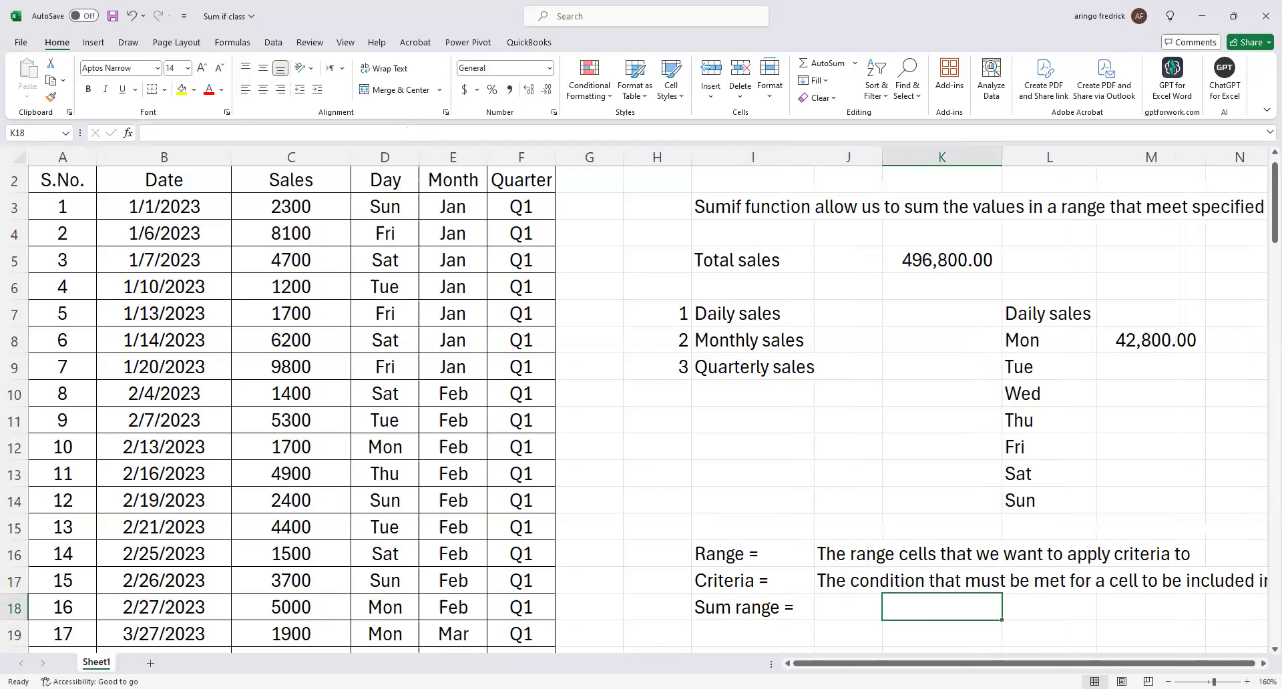
key("alt+Tab")
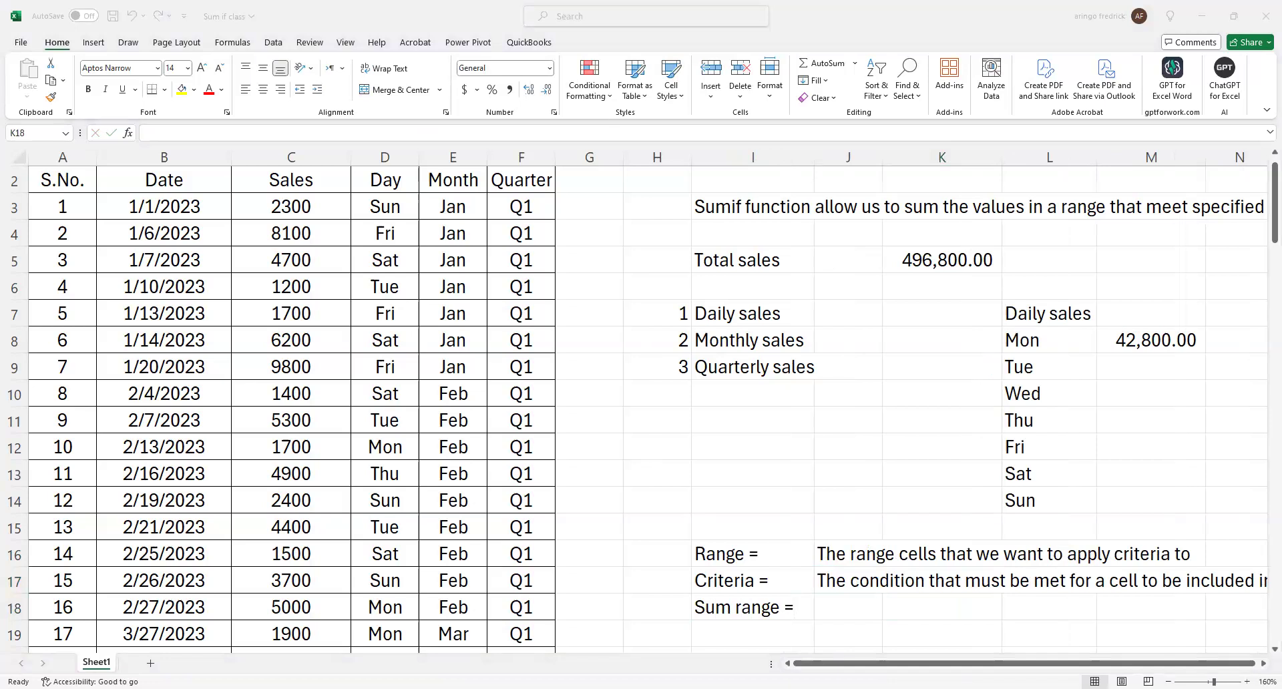
left_click(844, 609)
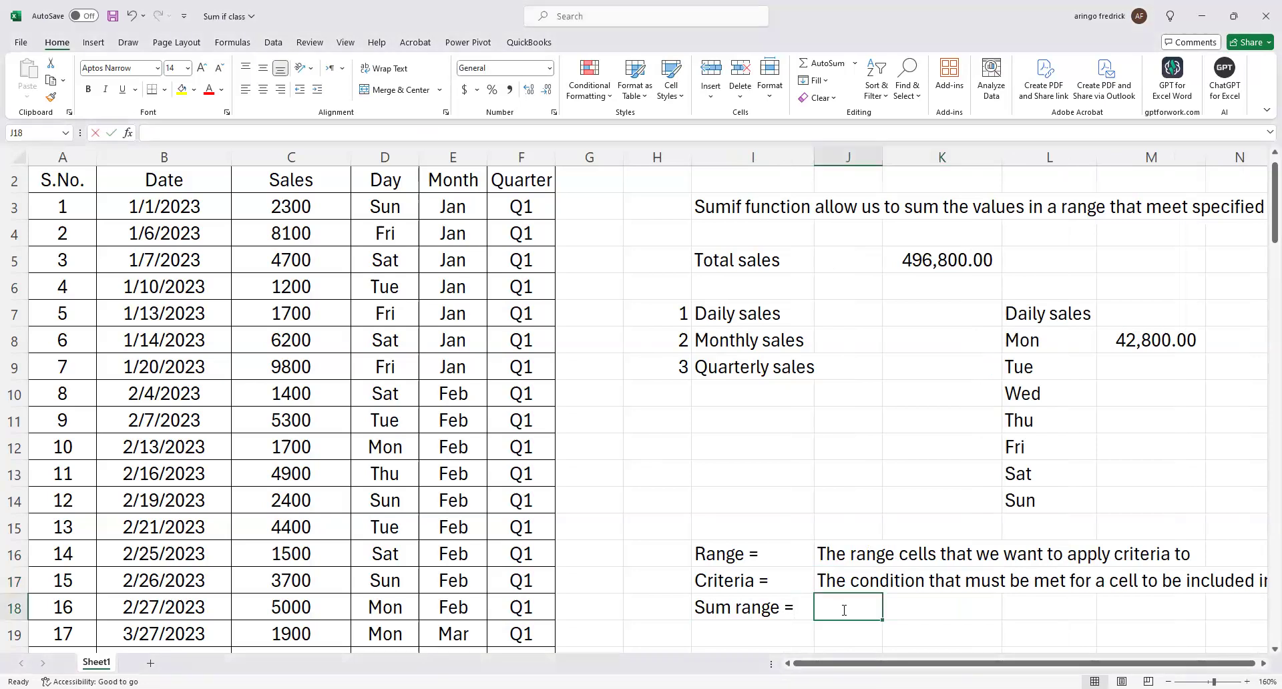
type("The ran")
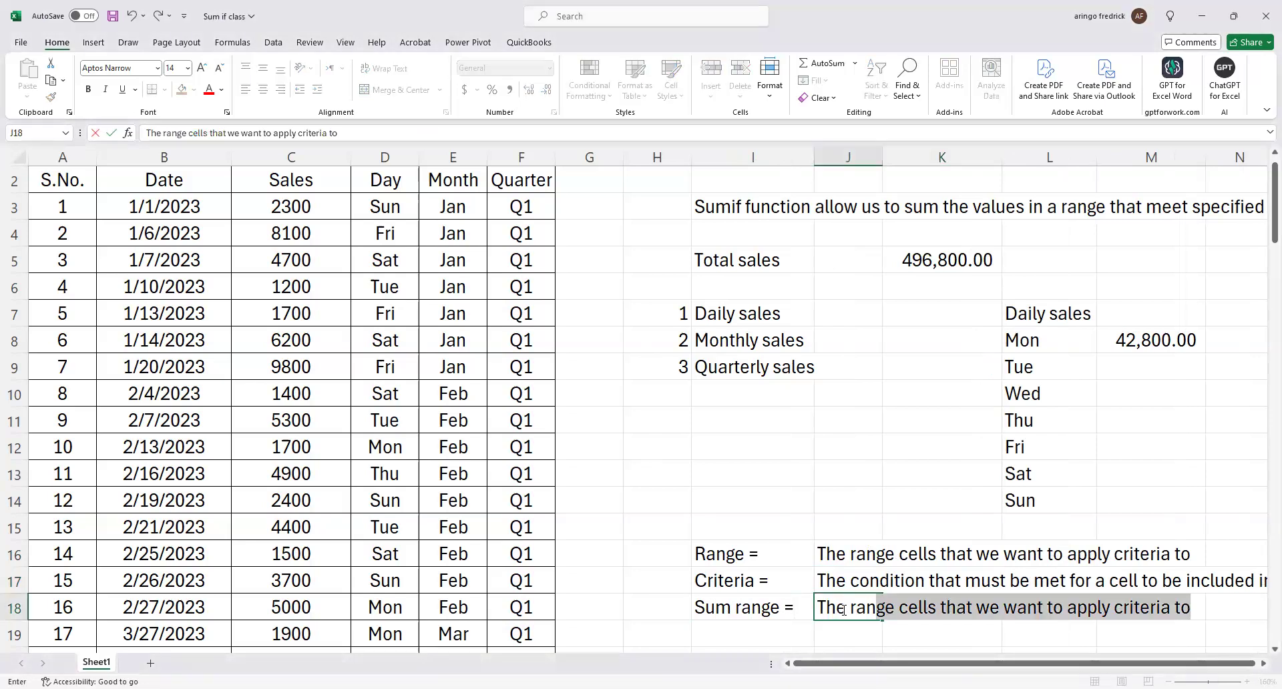
type("ge of cell")
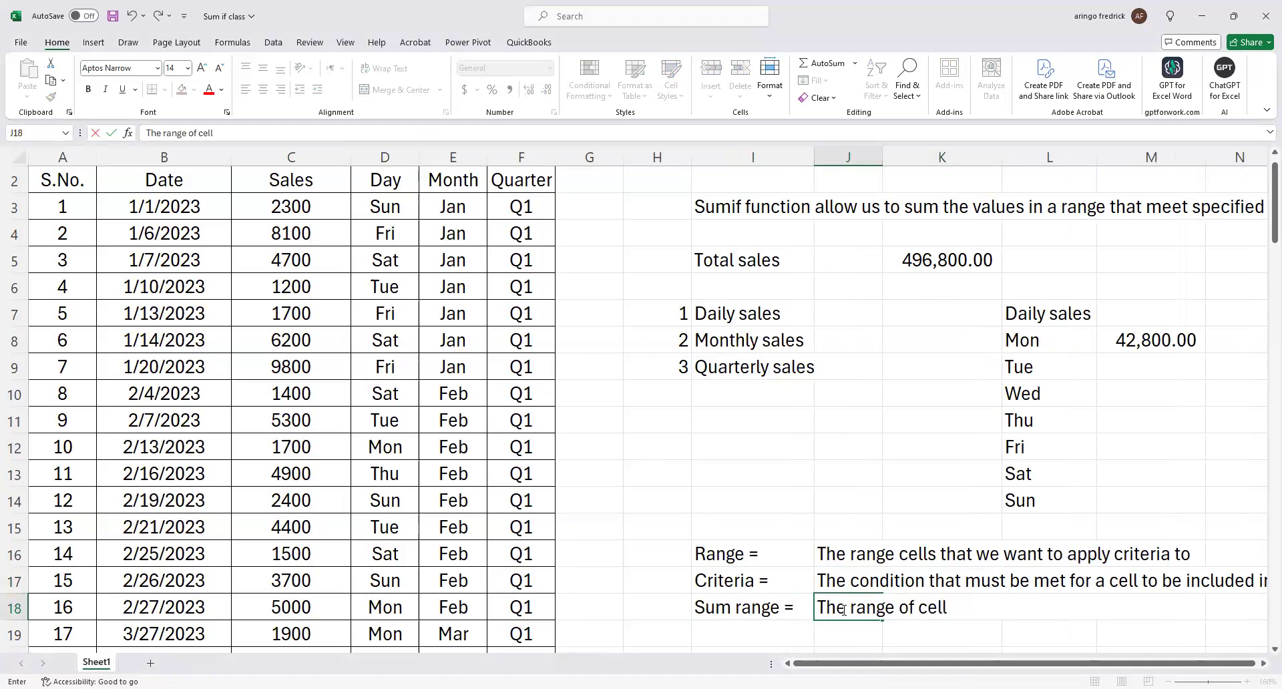
type("s to sum")
left_click(835, 452)
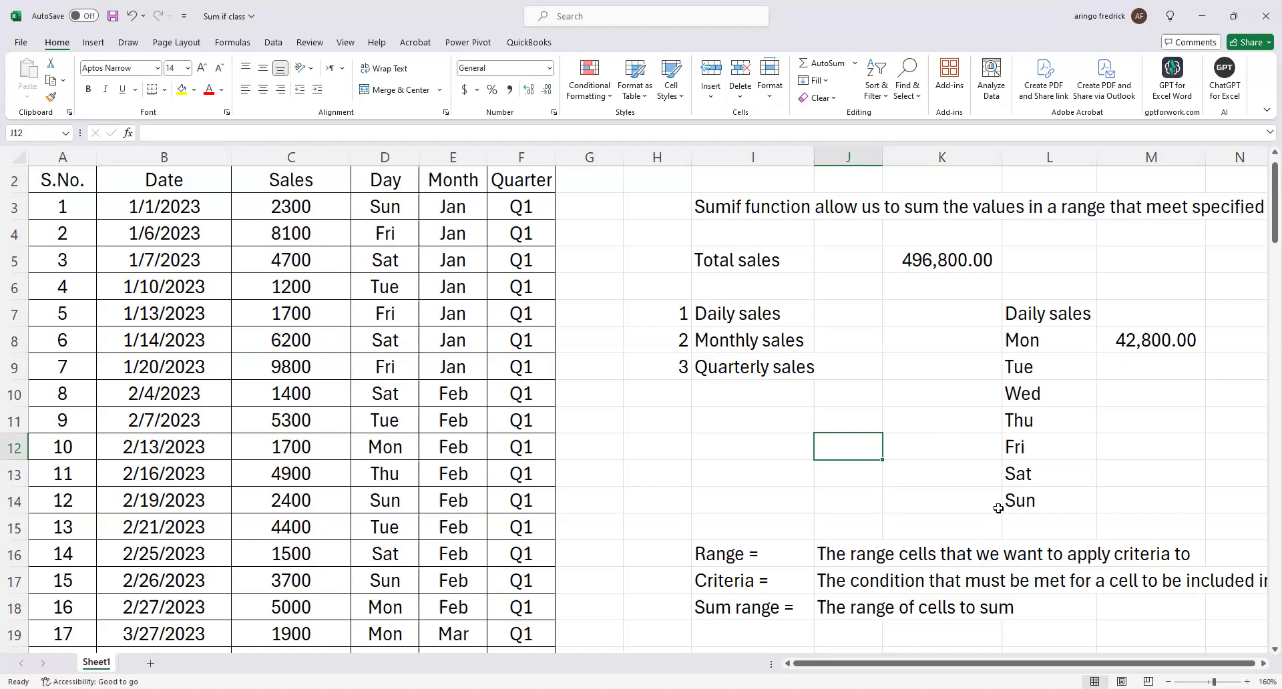
Check the SUMIF formula in M8 and fill the Day column D with yellow to mark the criteria range.
left_click(389, 189)
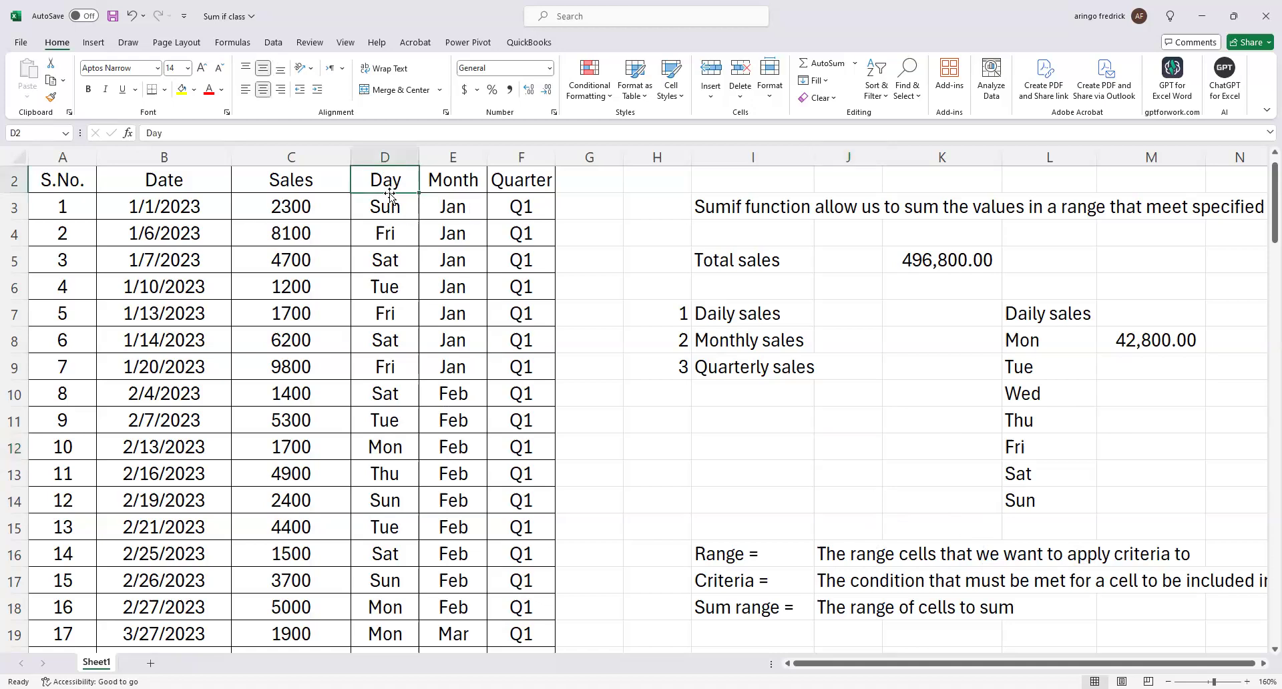
double_click(1133, 340)
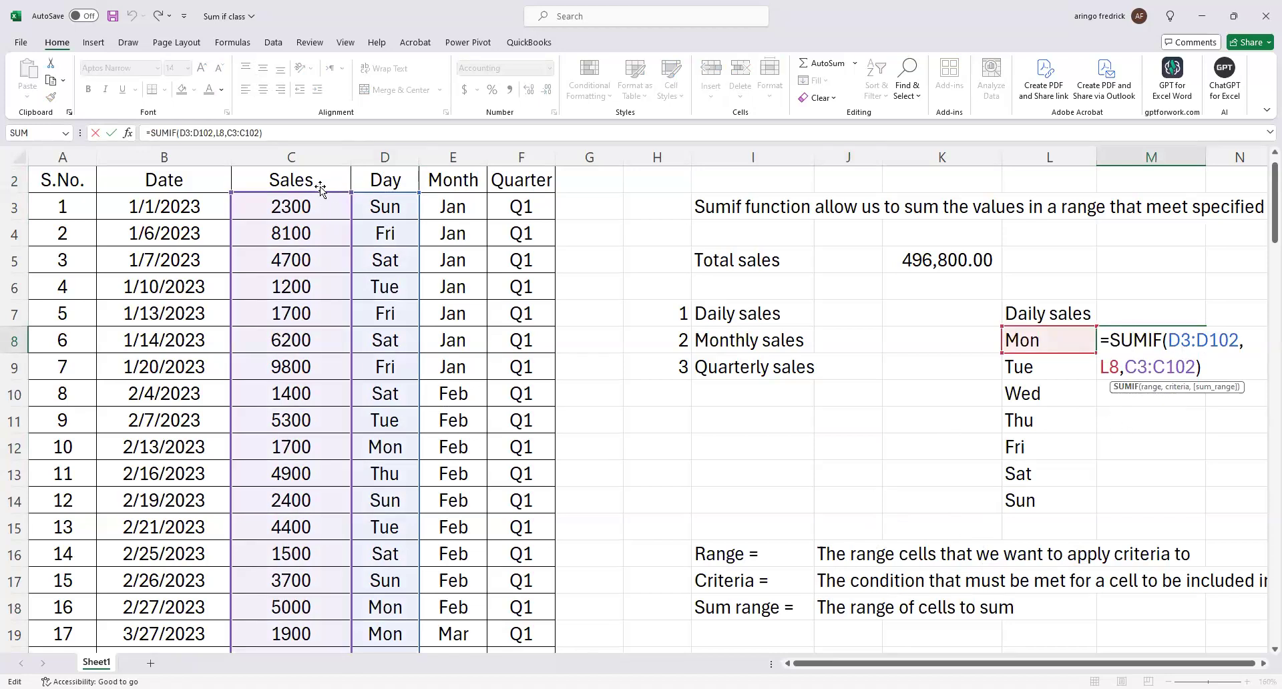
key("ctrl+Return")
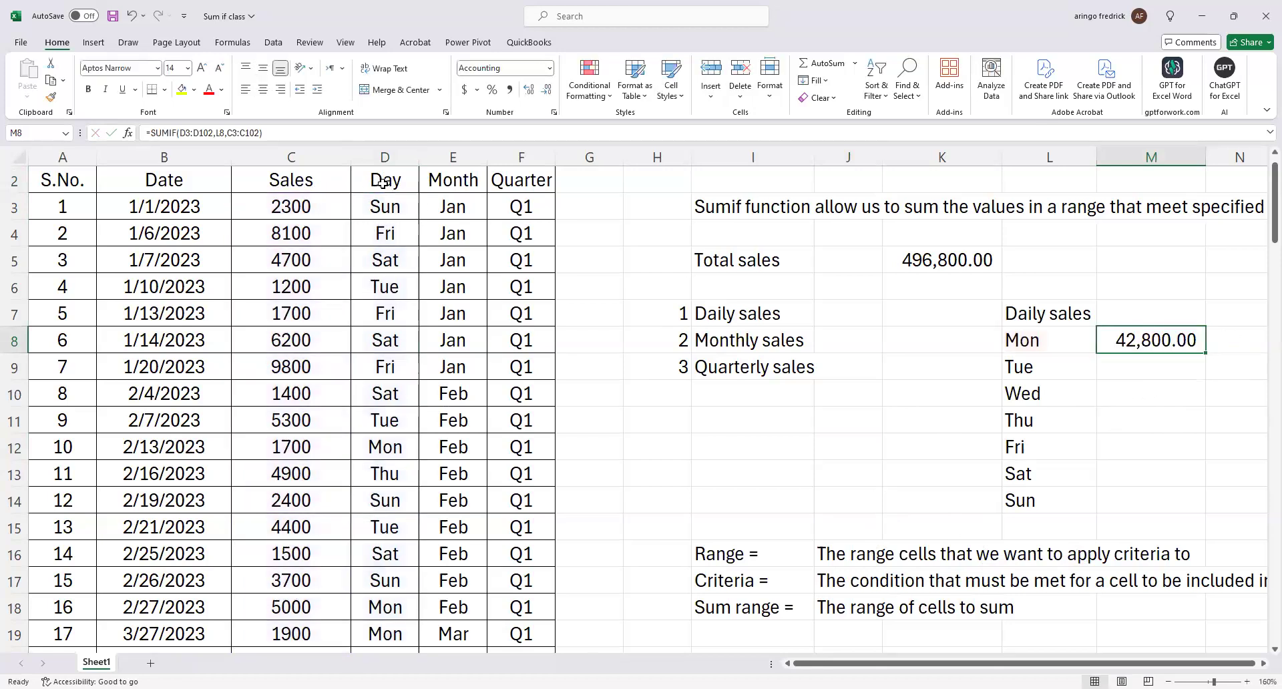
left_click(384, 157)
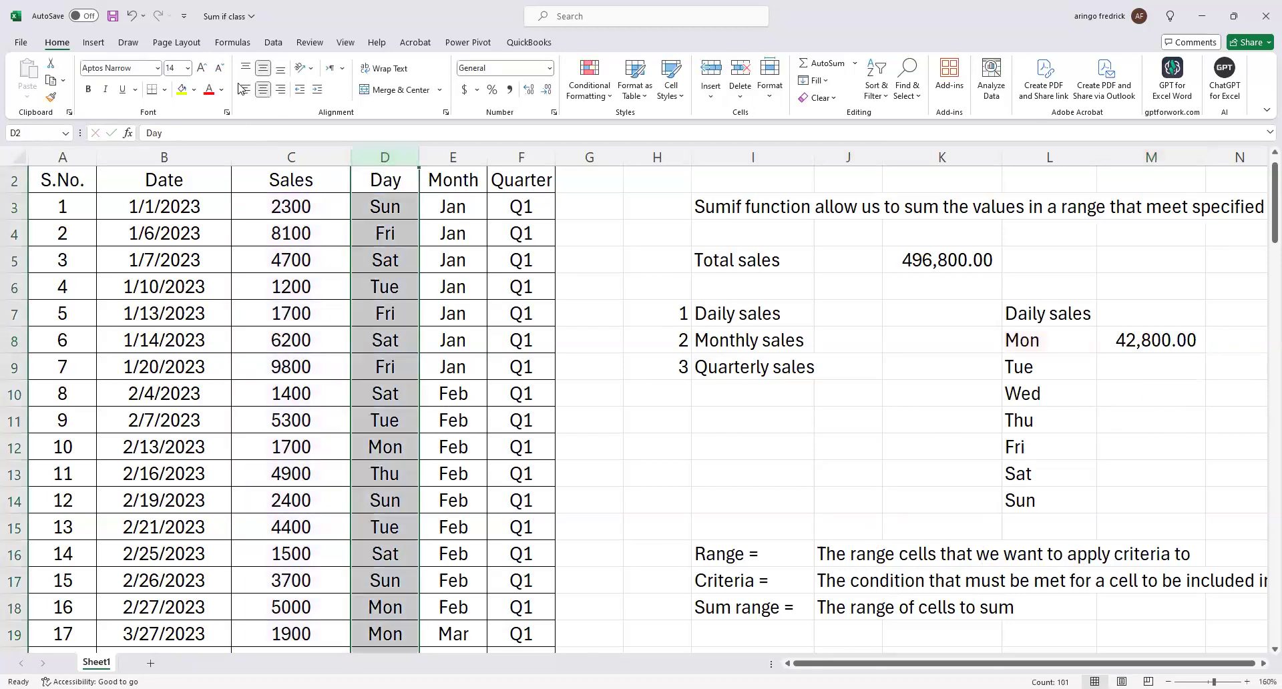
left_click(183, 90)
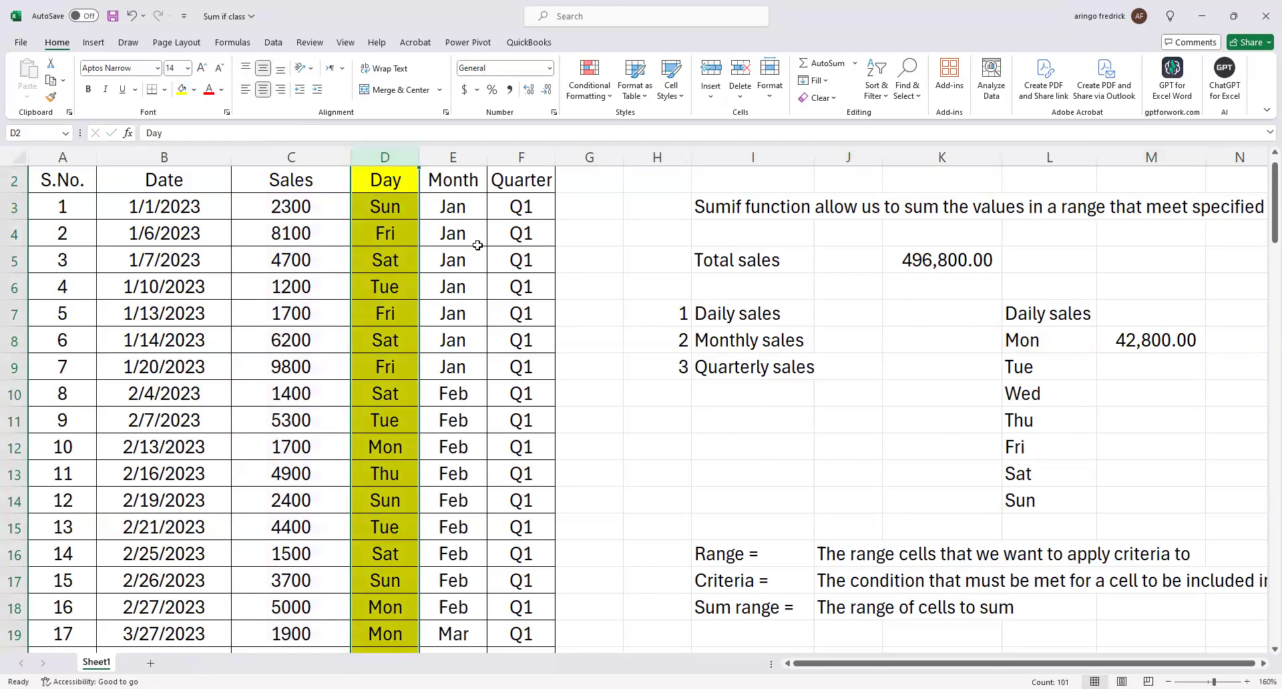
left_click(392, 209)
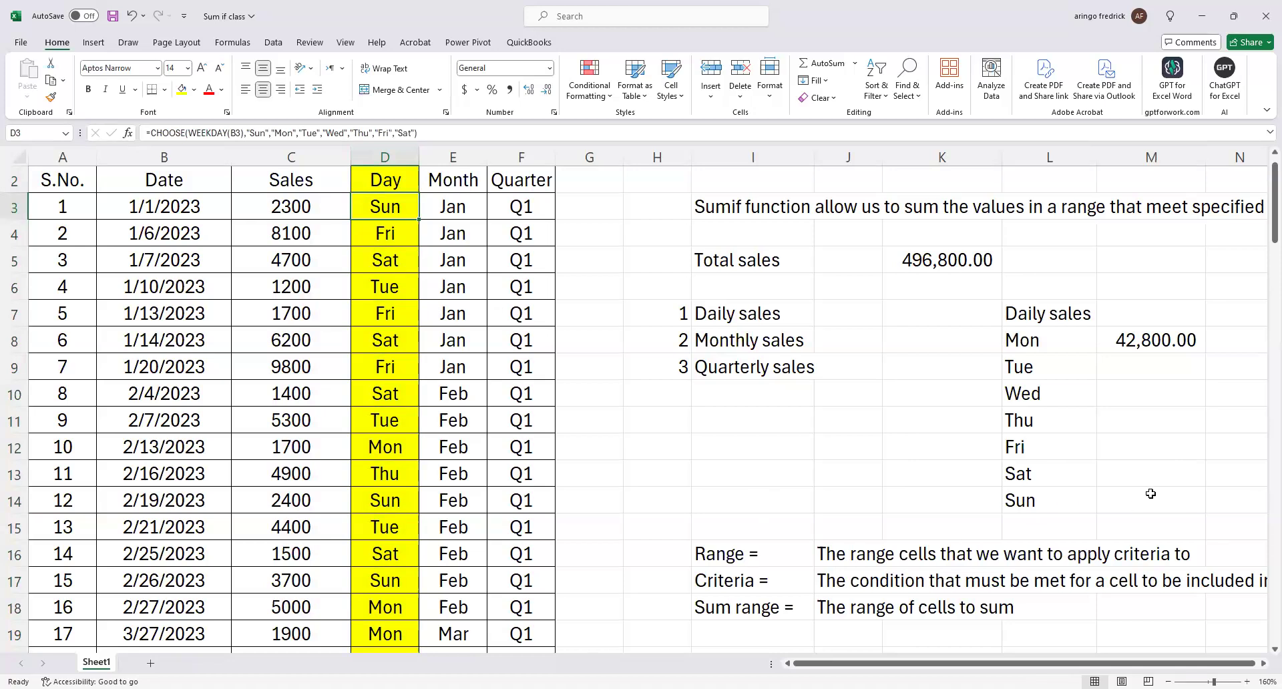
Review the Monday criteria cell, the first sales value and the SUMIF formula, and clear the formula from M8.
left_click(1042, 341)
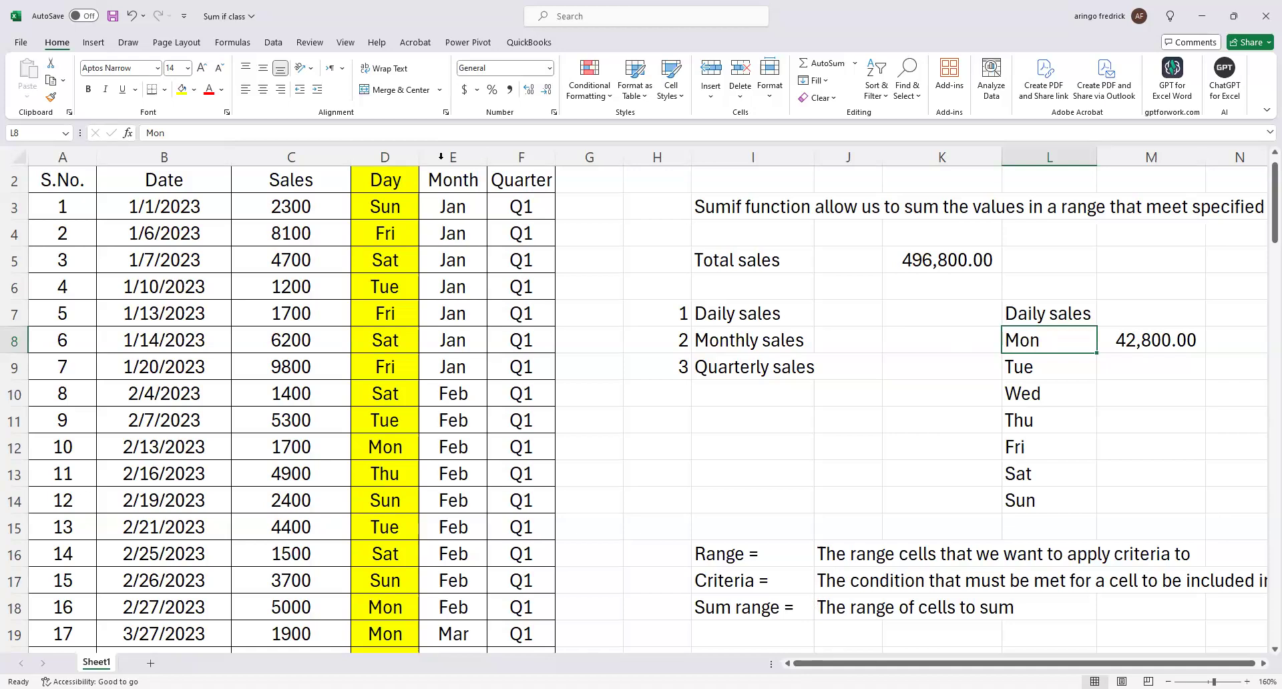
left_click(315, 212)
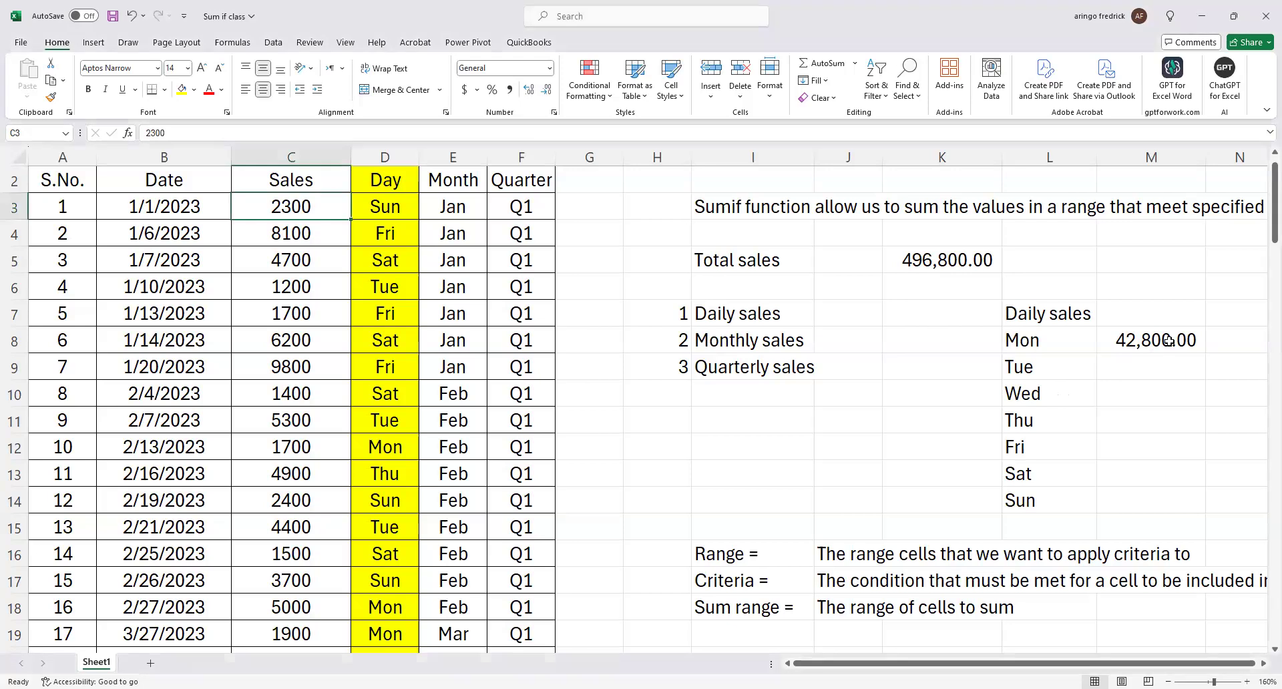
left_click(1168, 341)
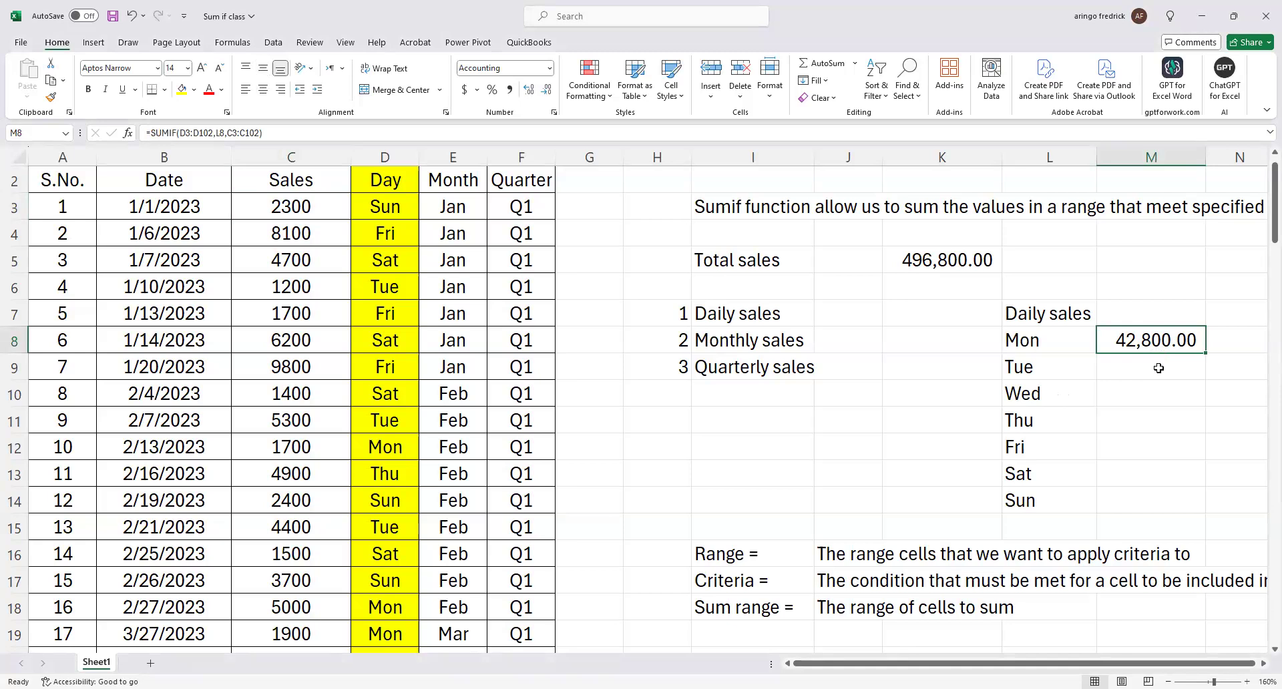
scroll(1158, 368, "up", 1)
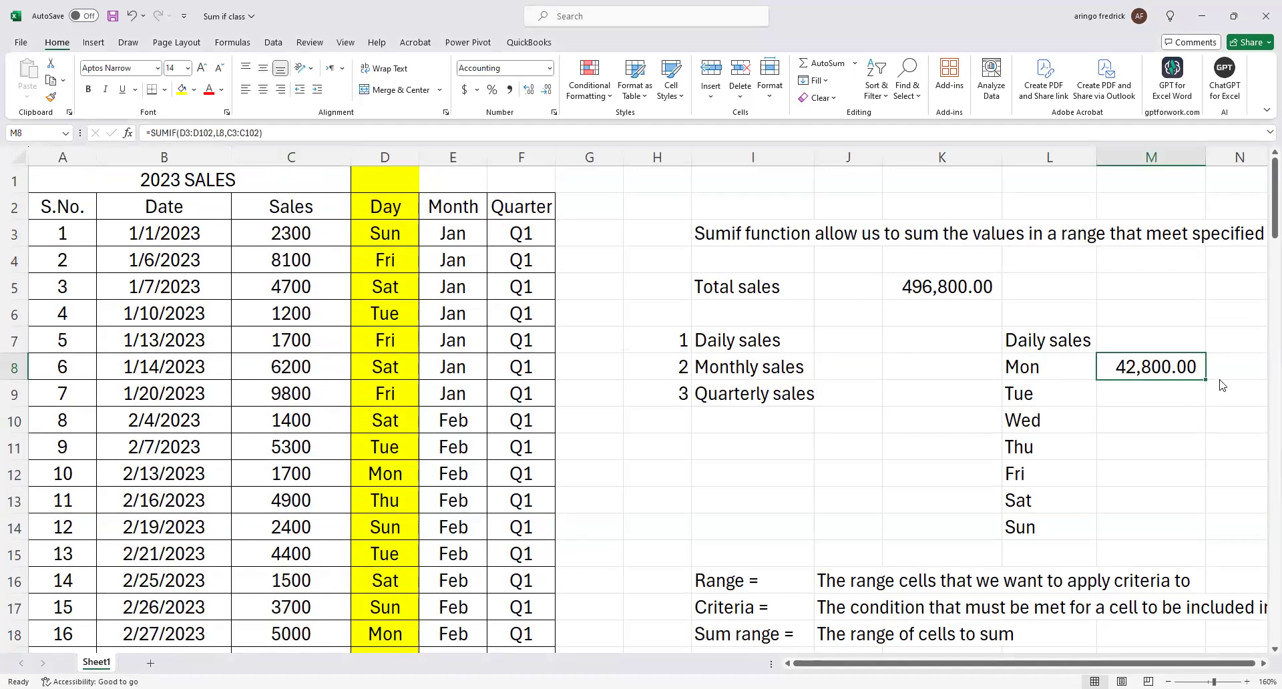
left_click(1182, 366)
double_click(1183, 366)
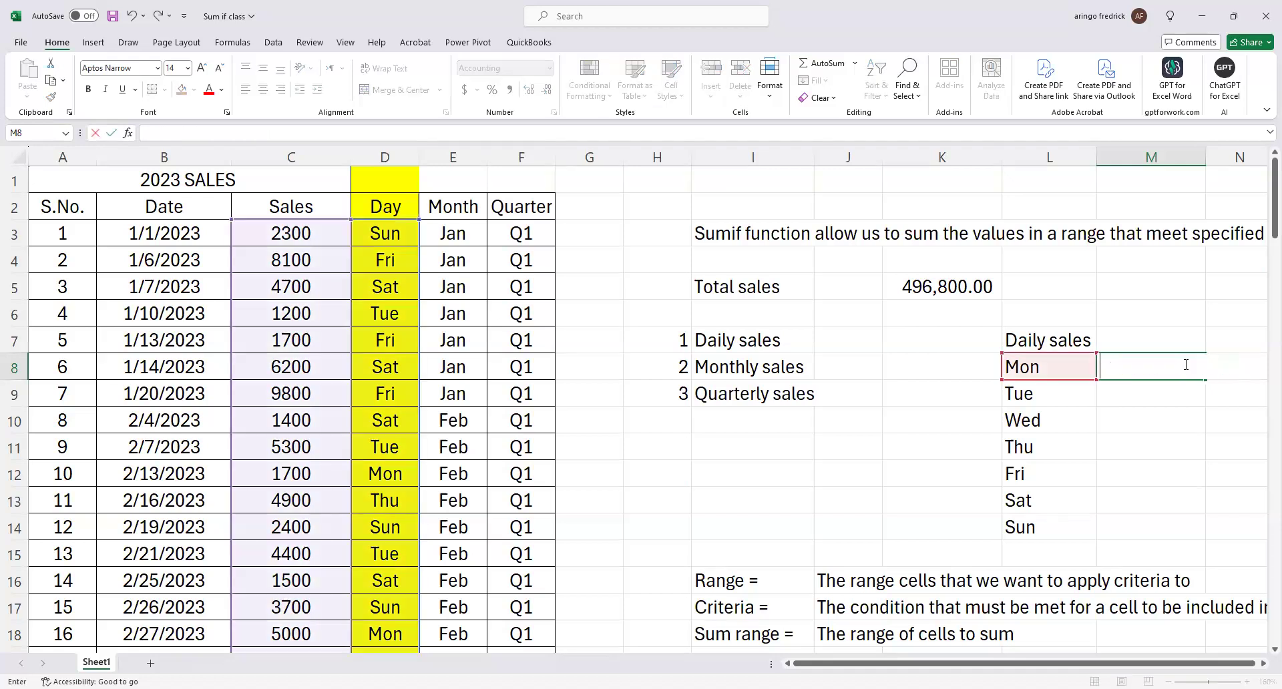
key("Escape")
key("Delete")
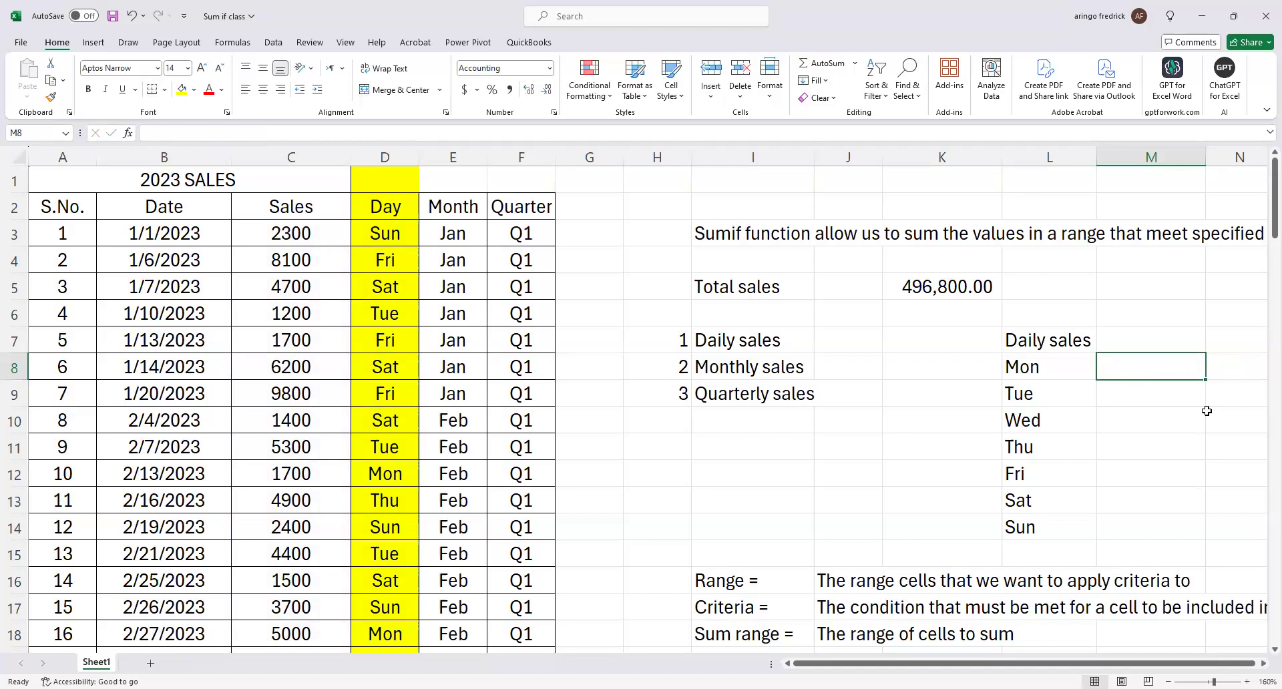
left_click(1208, 422)
Start a SUMIF formula in M8 with the Day values D3:D102 as the range argument.
left_click(1148, 370)
type("=")
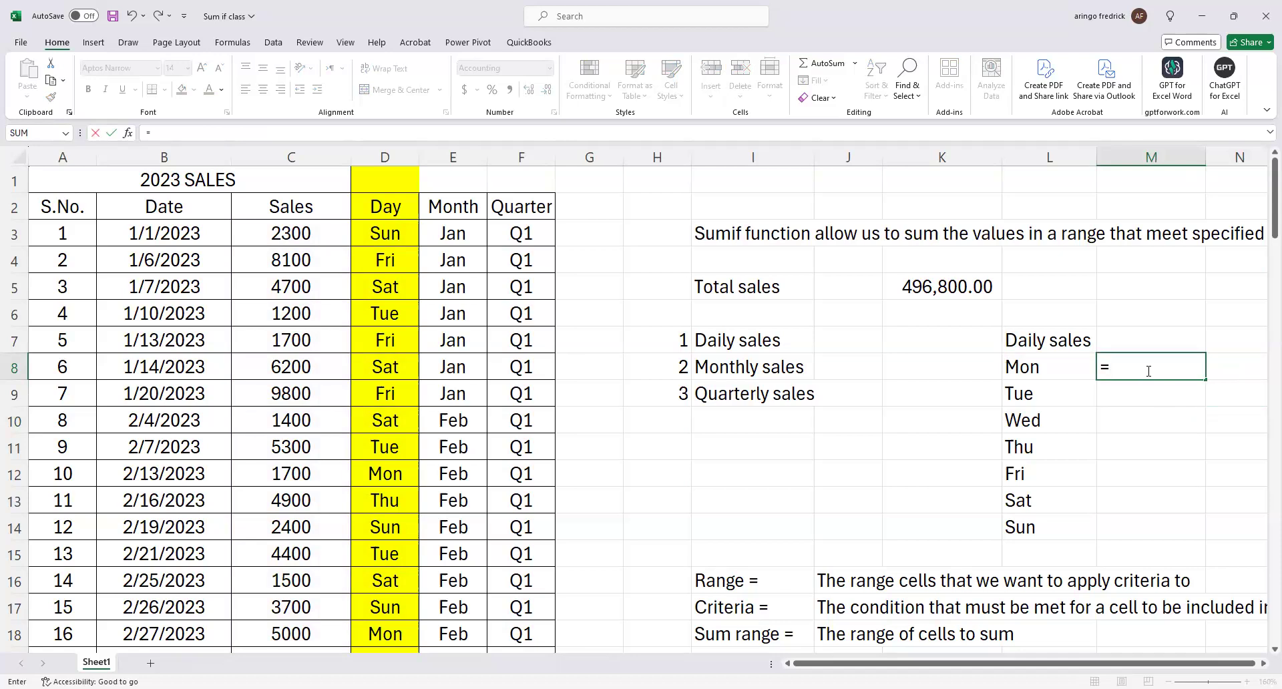
type("sum")
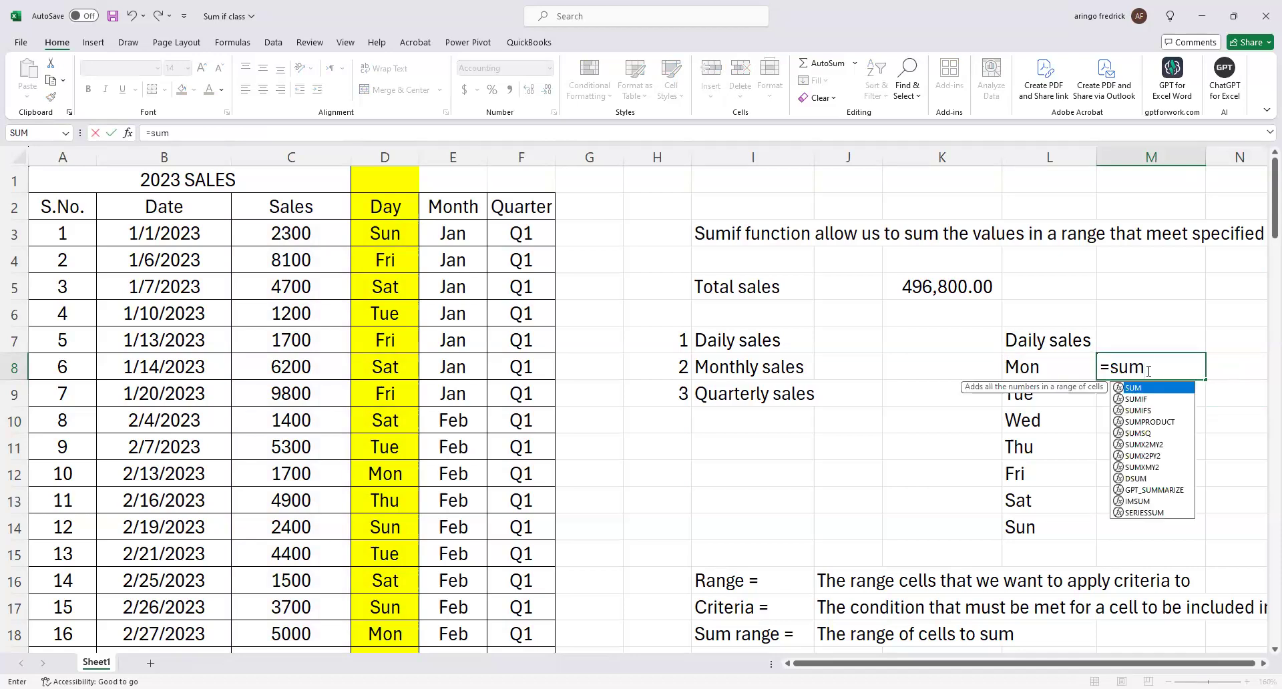
type("if")
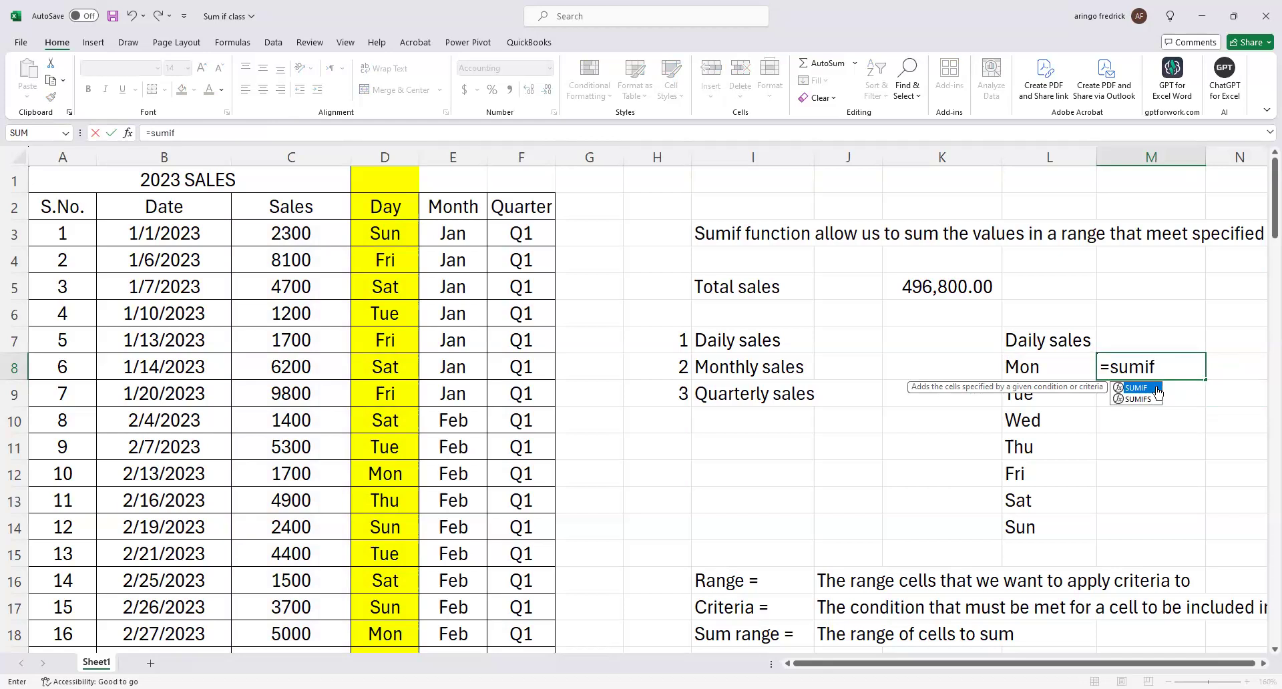
double_click(1137, 387)
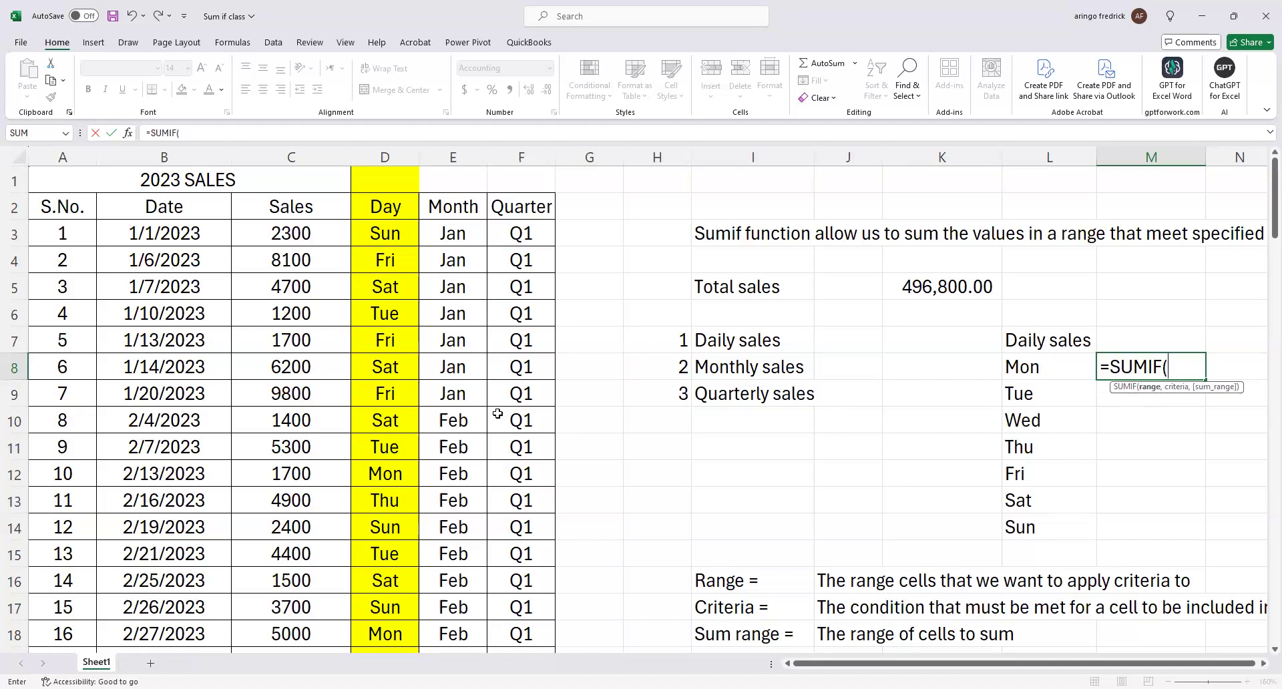
left_click(391, 234)
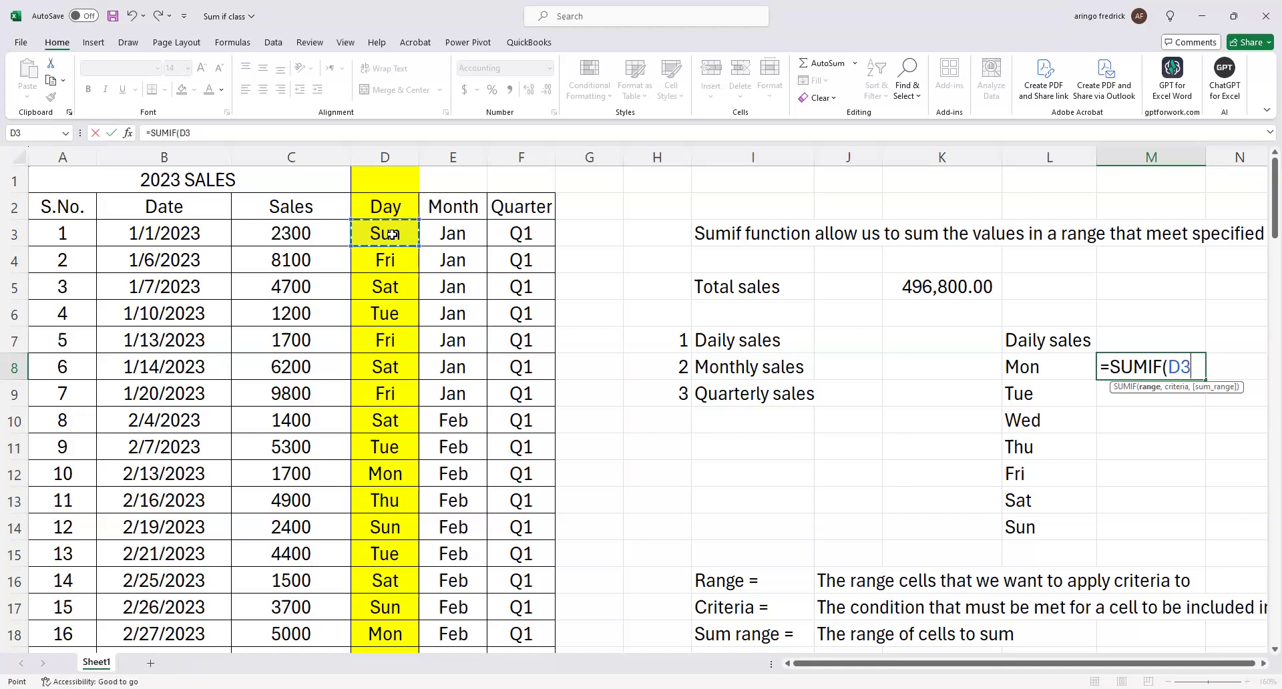
key("ctrl+shift+Down")
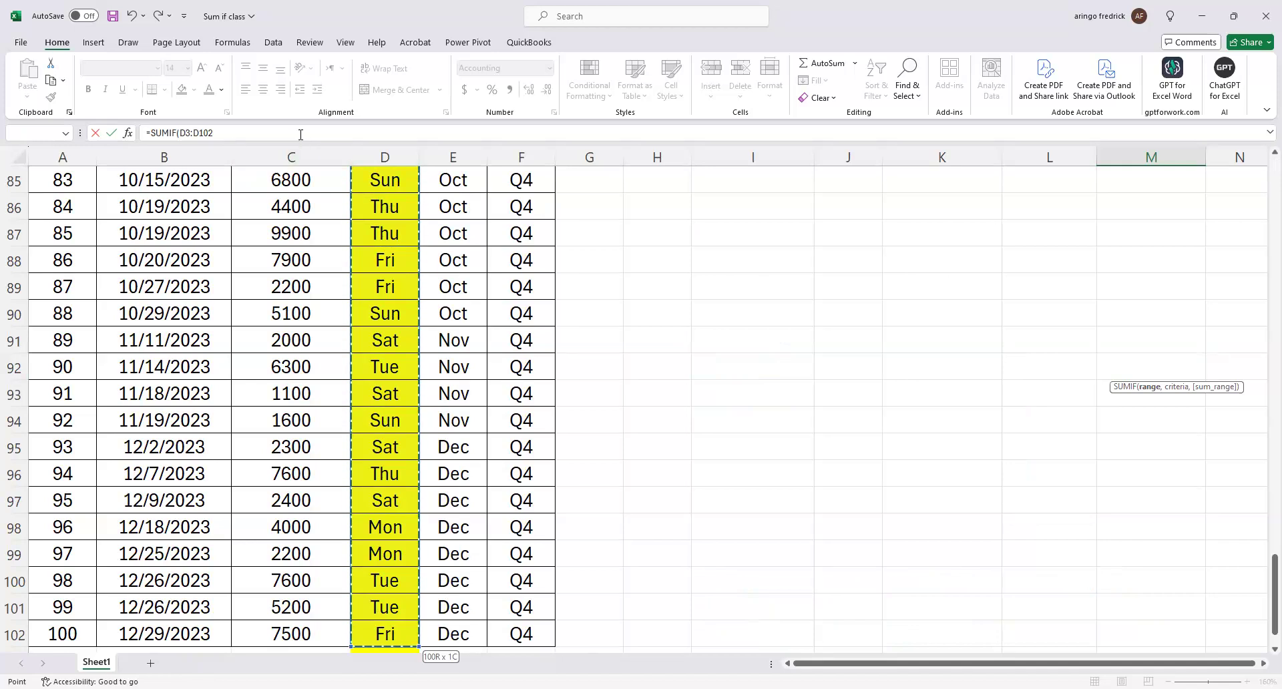
type(",")
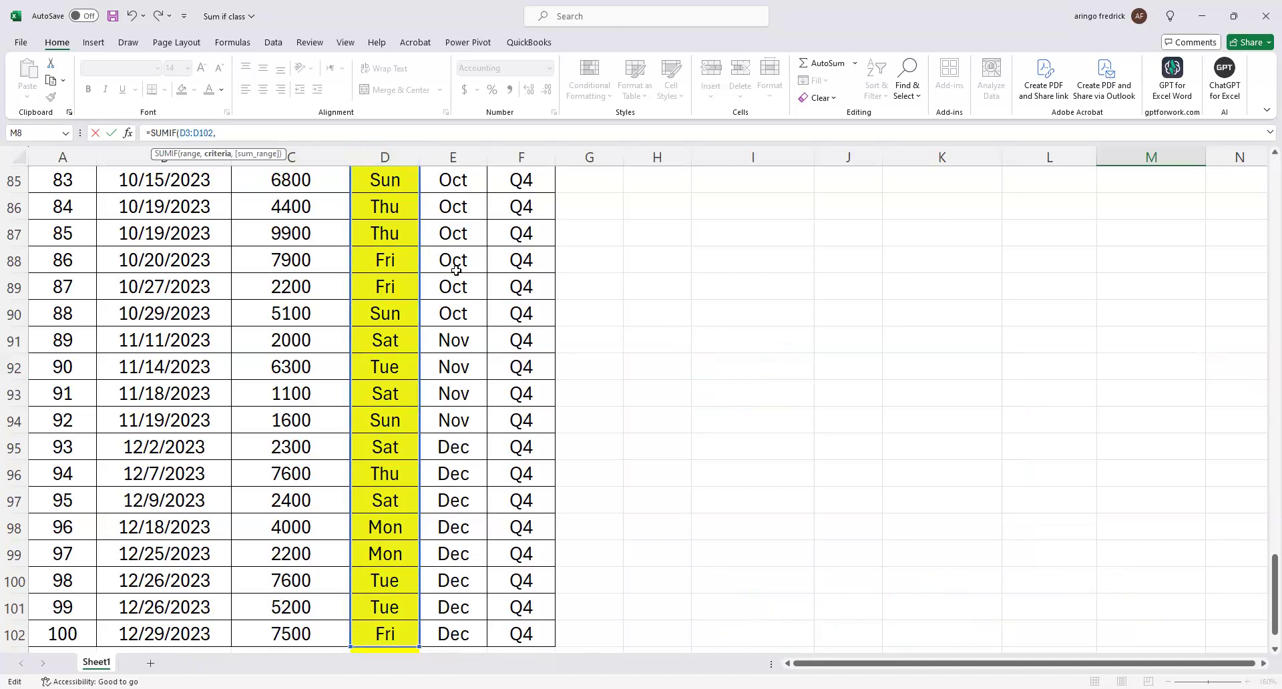
Set the SUMIF criteria to cell L8, containing Mon.
scroll(460, 274, "up", 5)
scroll(460, 273, "up", 15)
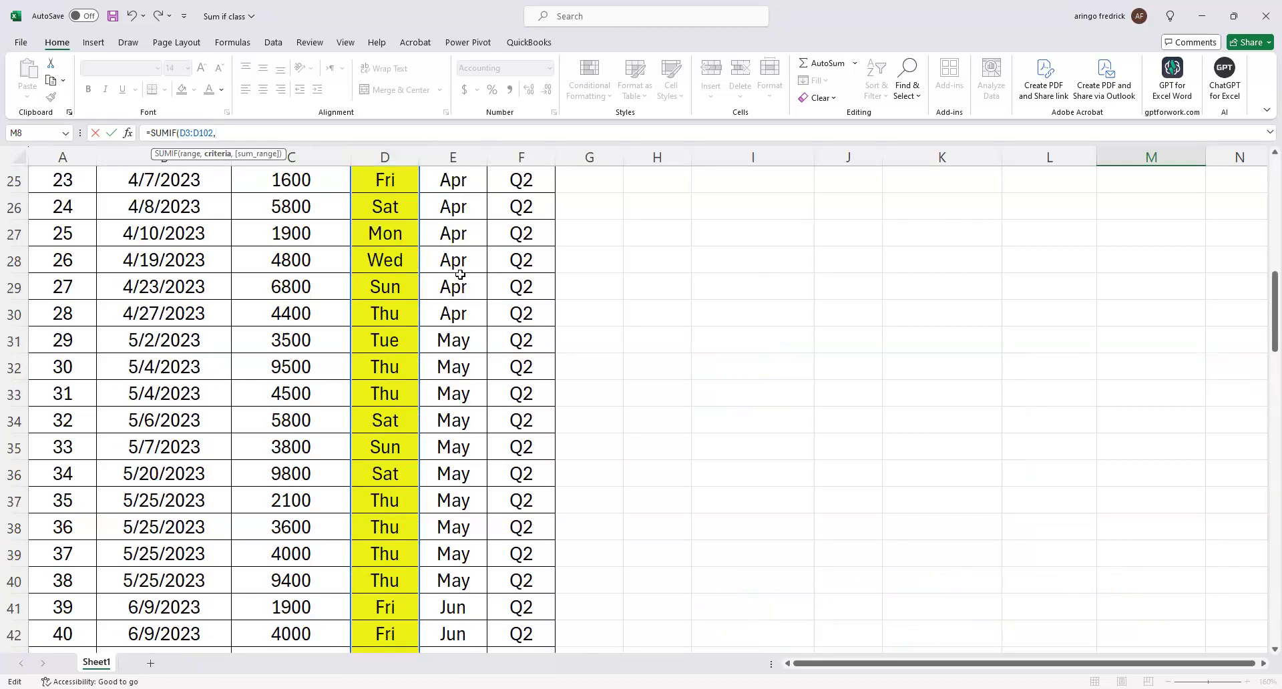
scroll(460, 274, "up", 8)
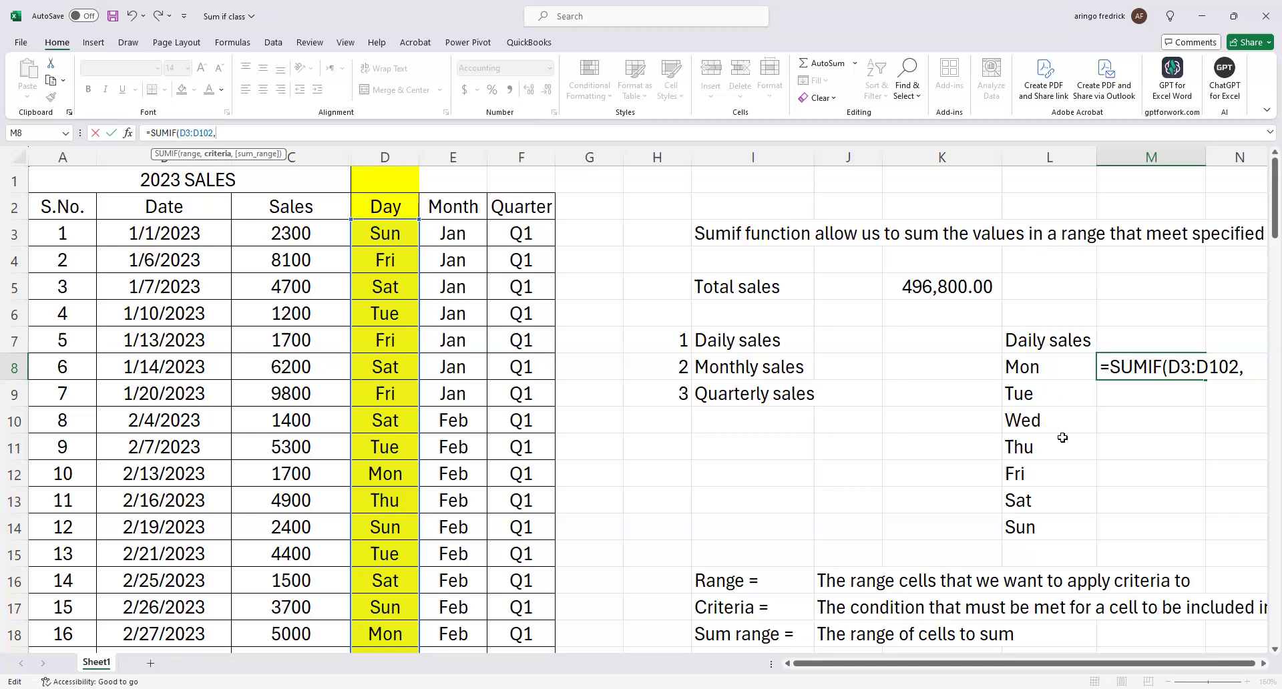
left_click(1052, 367)
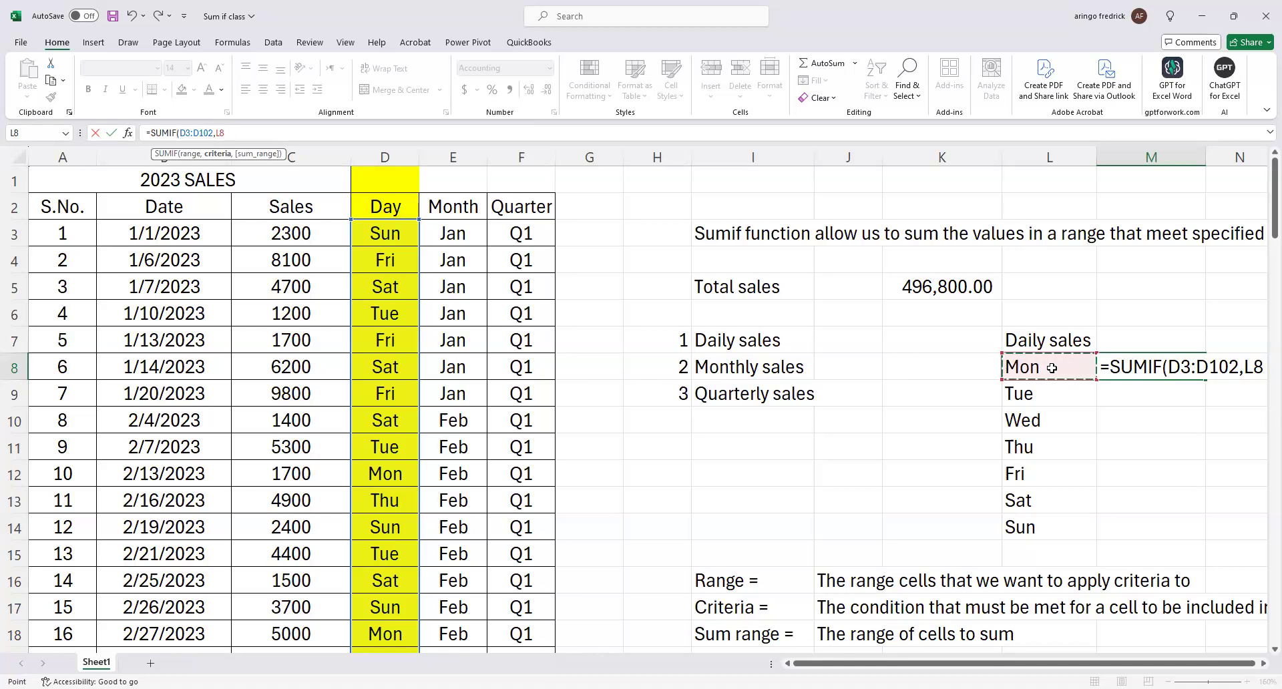
type(",")
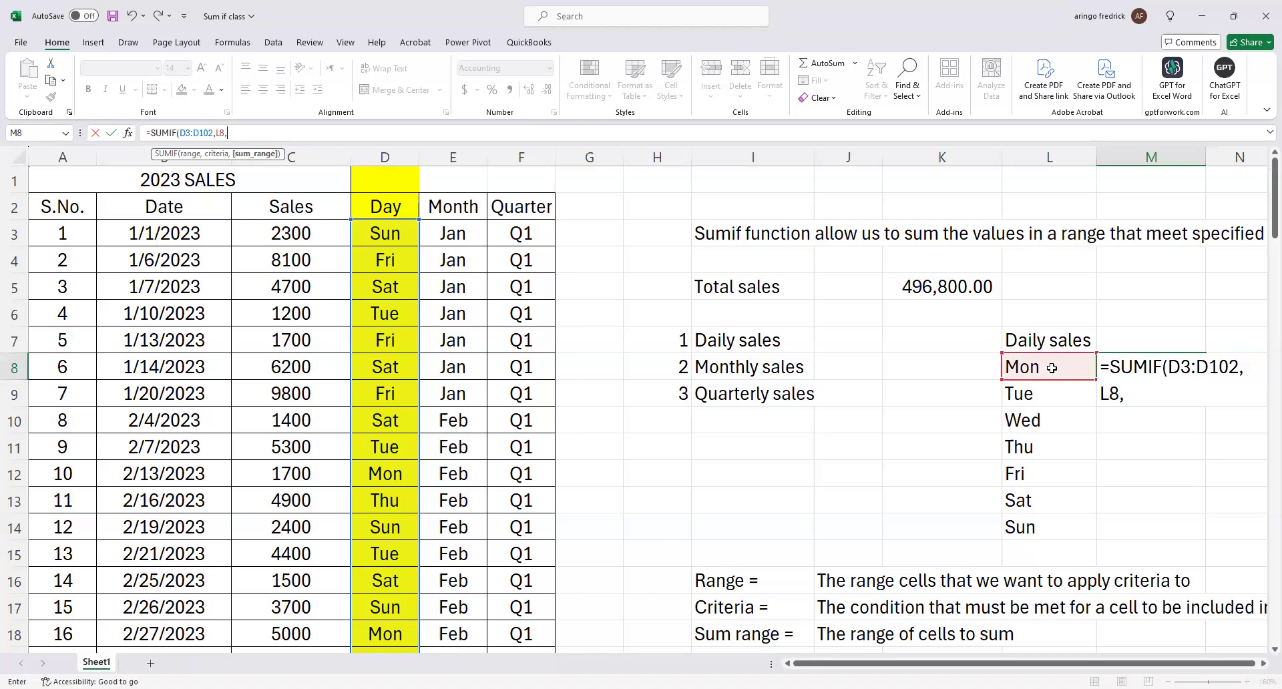
Set the sum range to the sales values C3:C102, leaving out the total in row 103, and complete the Monday formula.
left_click(293, 231)
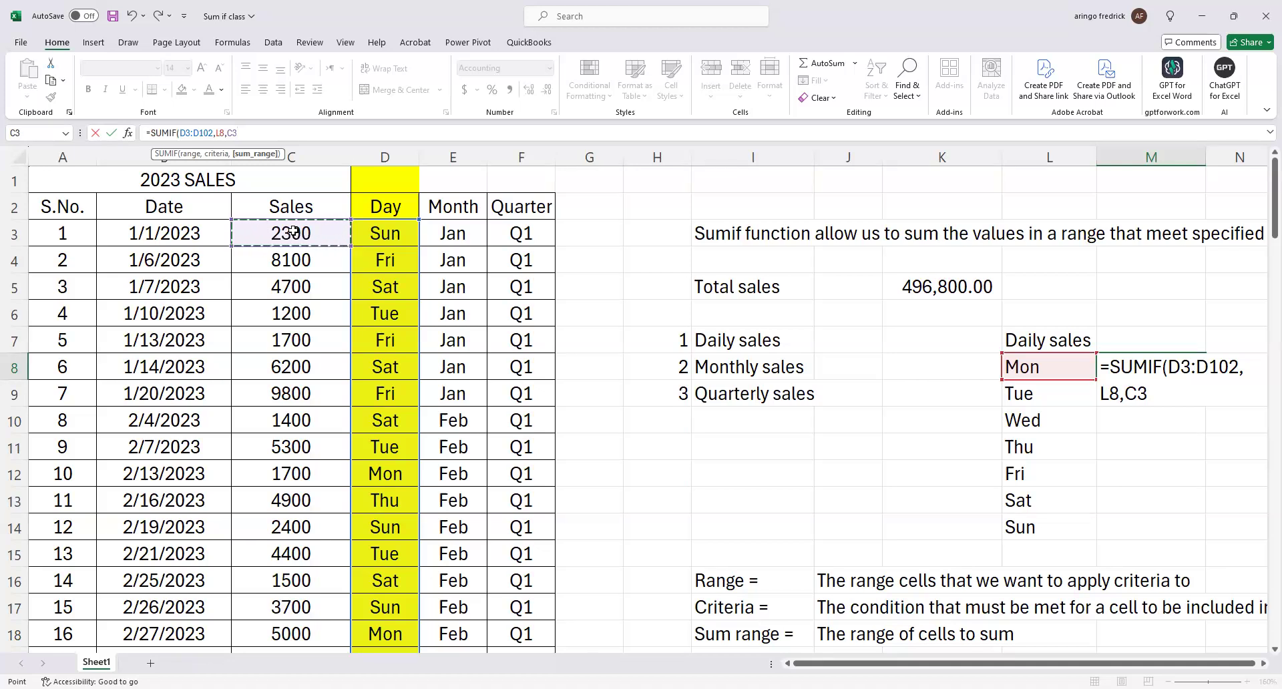
key("ctrl+shift+Down")
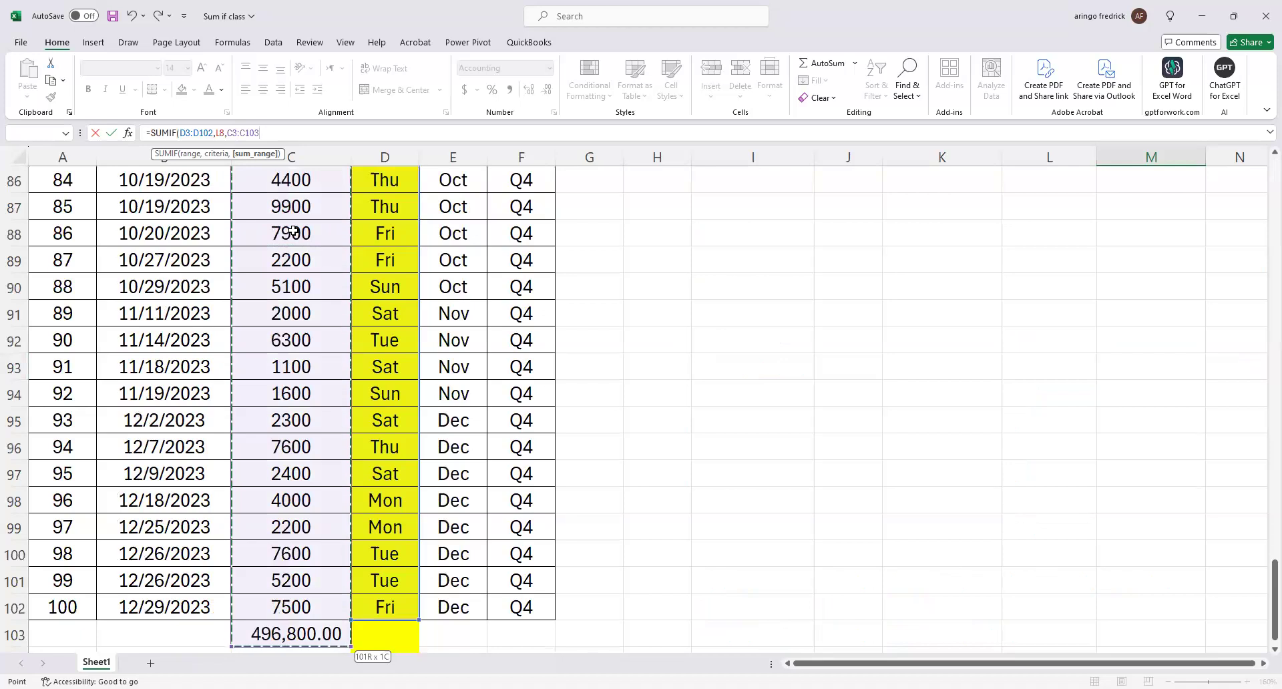
key("shift+Up")
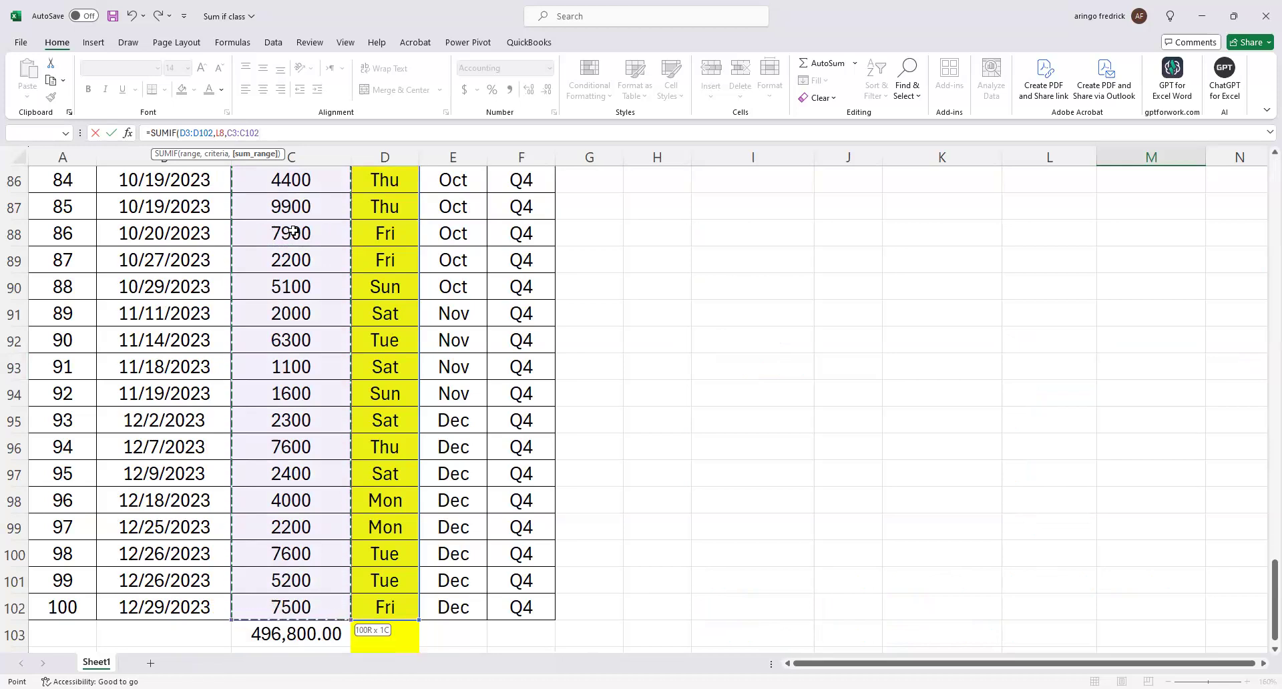
key("Return")
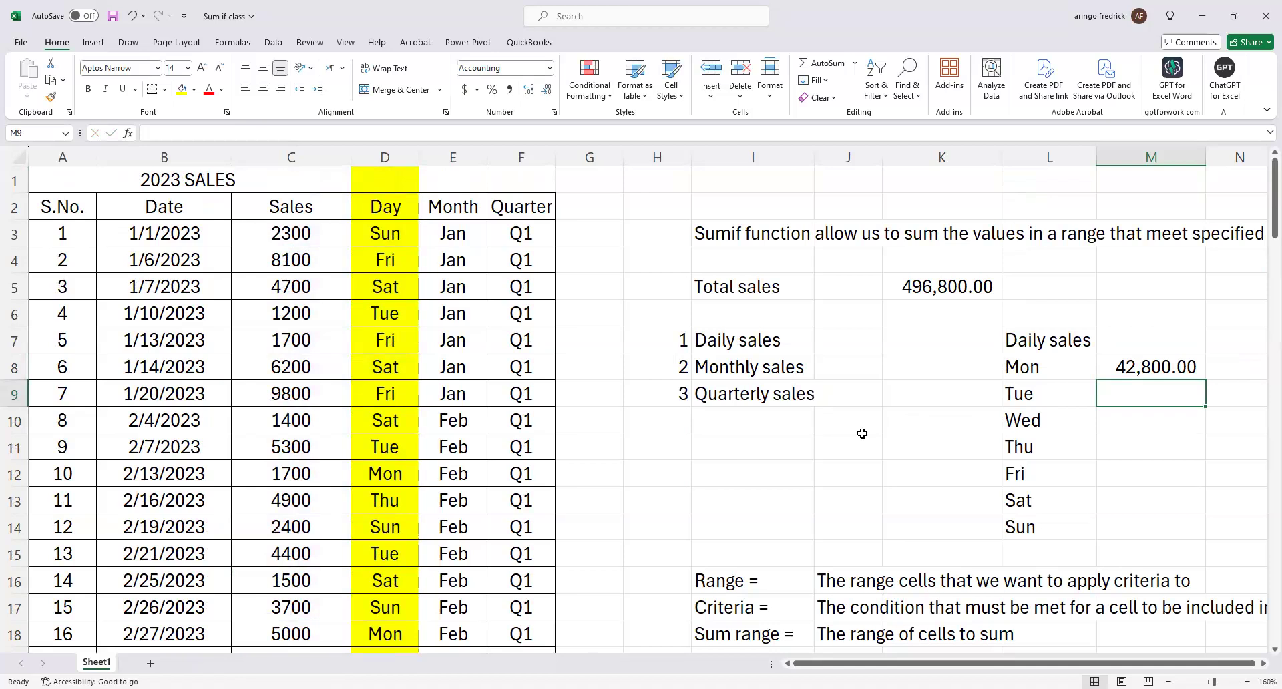
left_click(1135, 374)
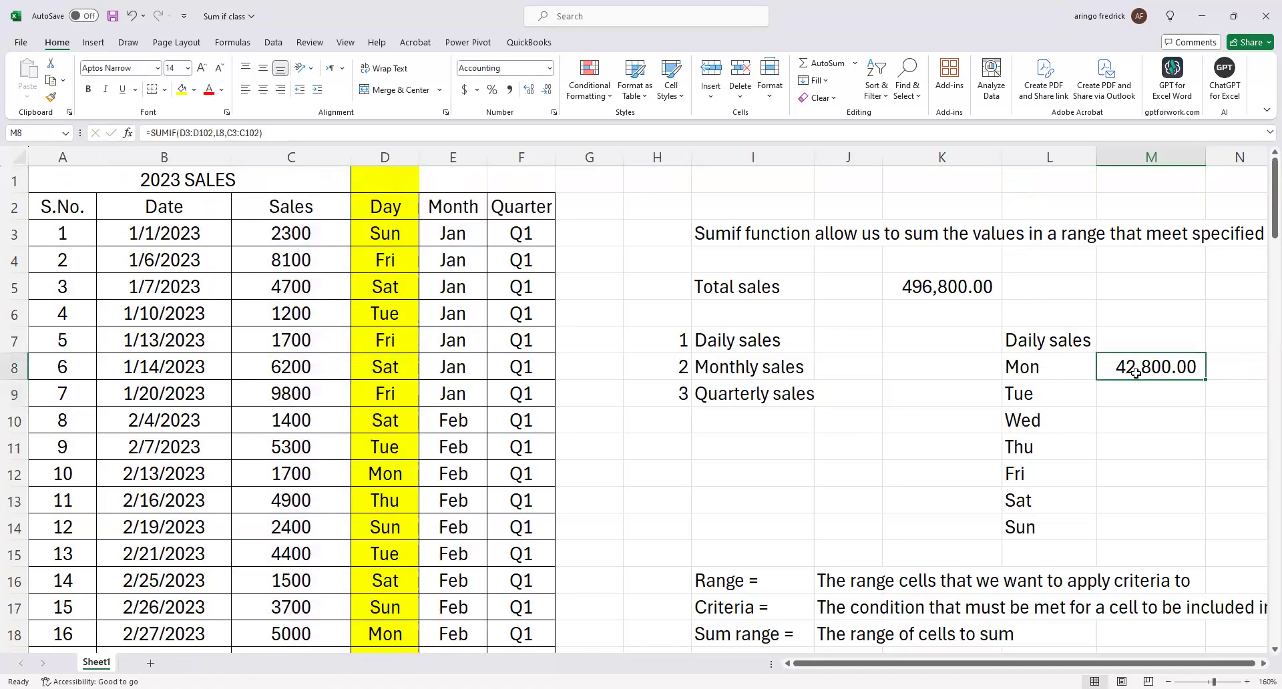
Make the "Daily sales" heading in L7 bold.
left_click(1039, 344)
key("ctrl+b")
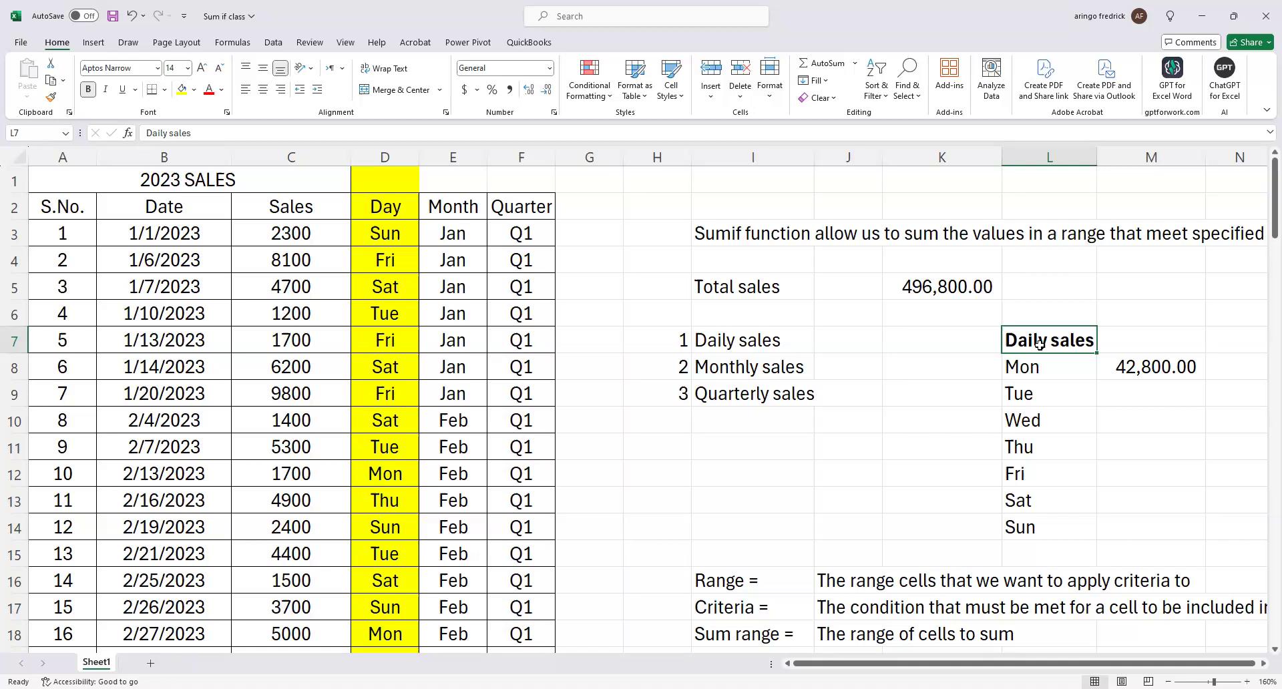
Try locking the Day range D3:D102 in the M8 SUMIF formula as $D$3:$D$102 and cycling through its reference types.
left_click(1117, 367)
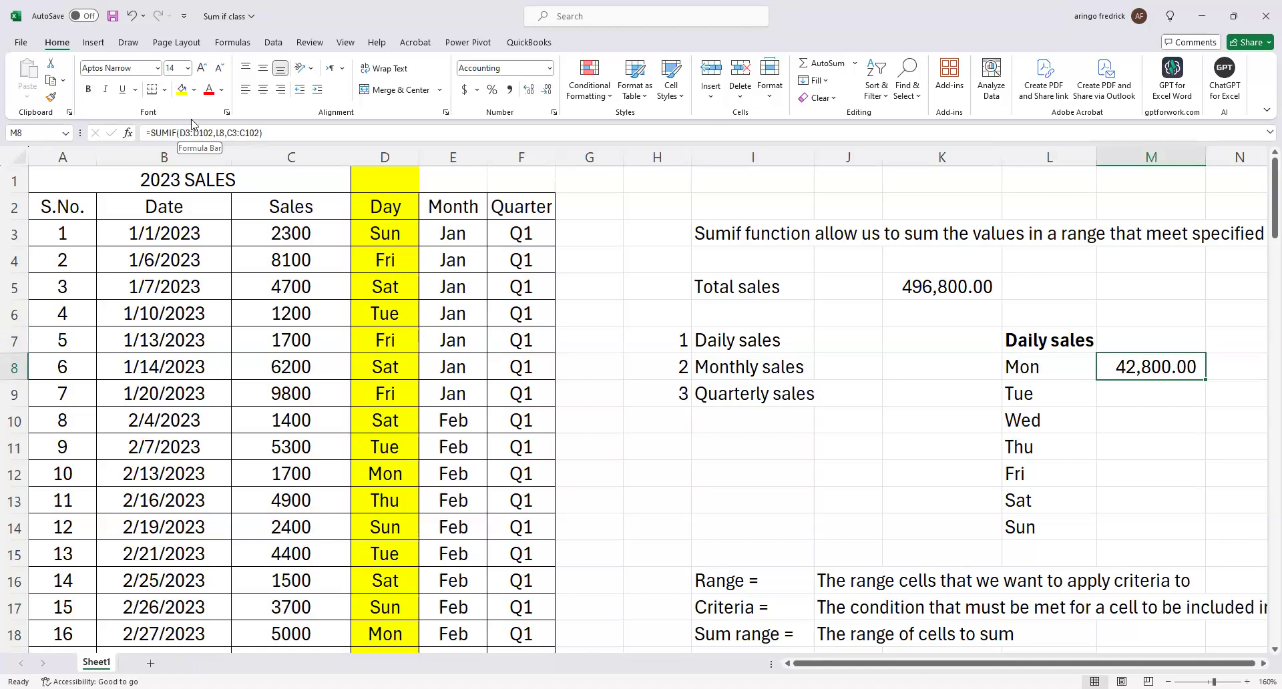
left_click_drag(179, 133, 214, 140)
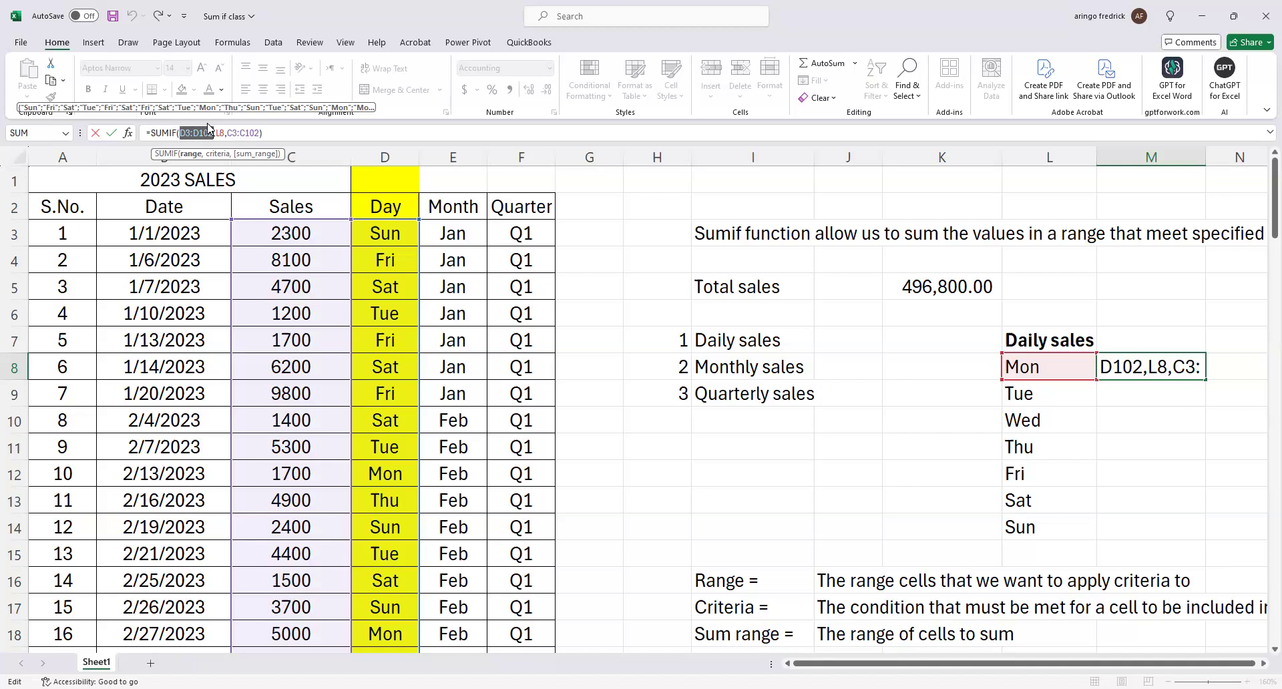
key("F4")
mouse_move(207, 129)
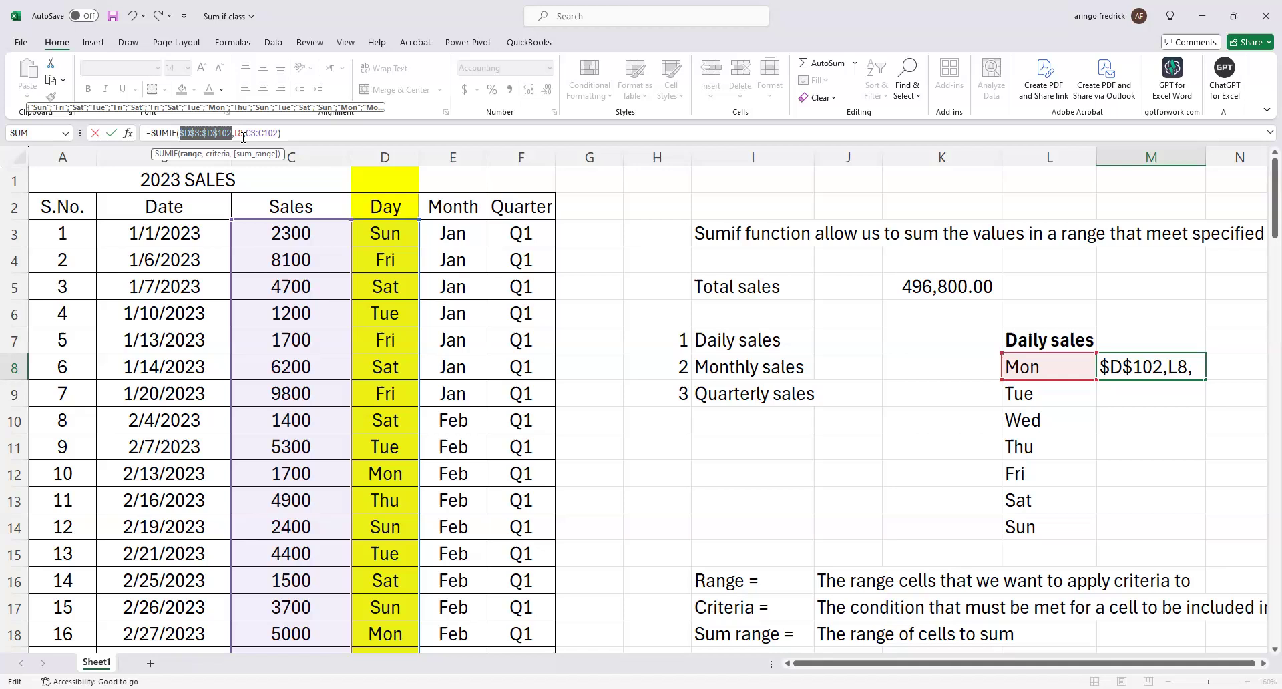
left_click(1, 120)
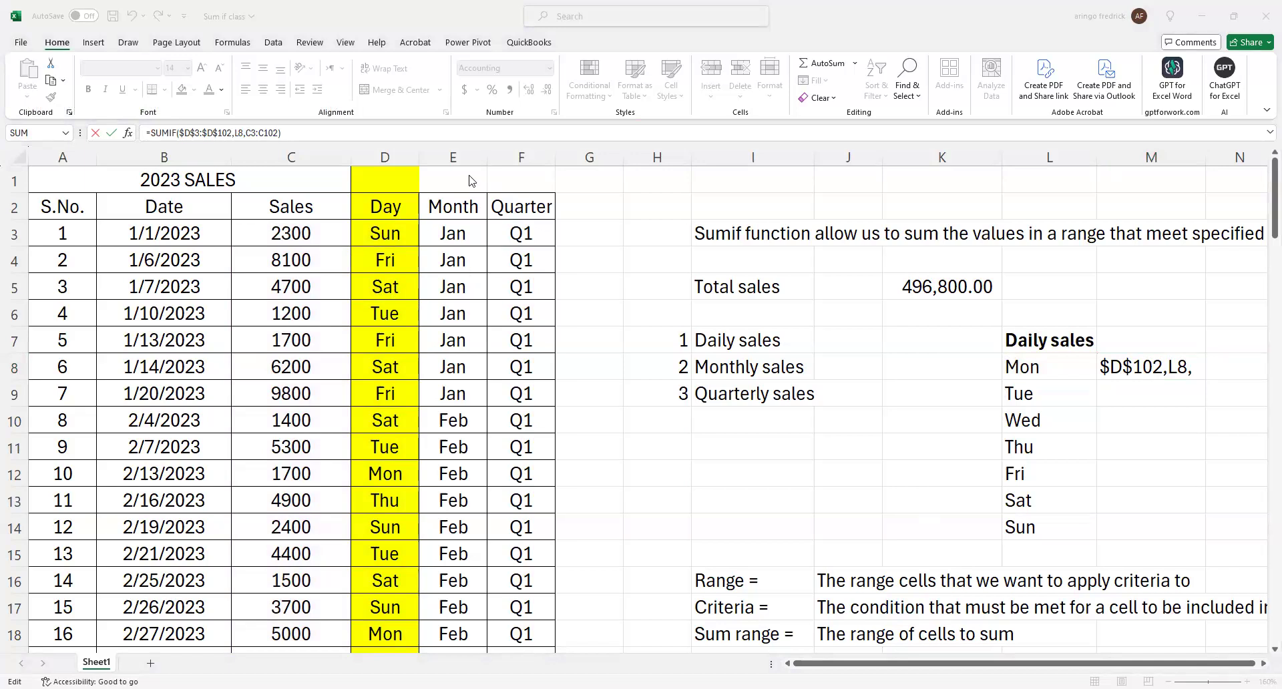
double_click(1159, 359)
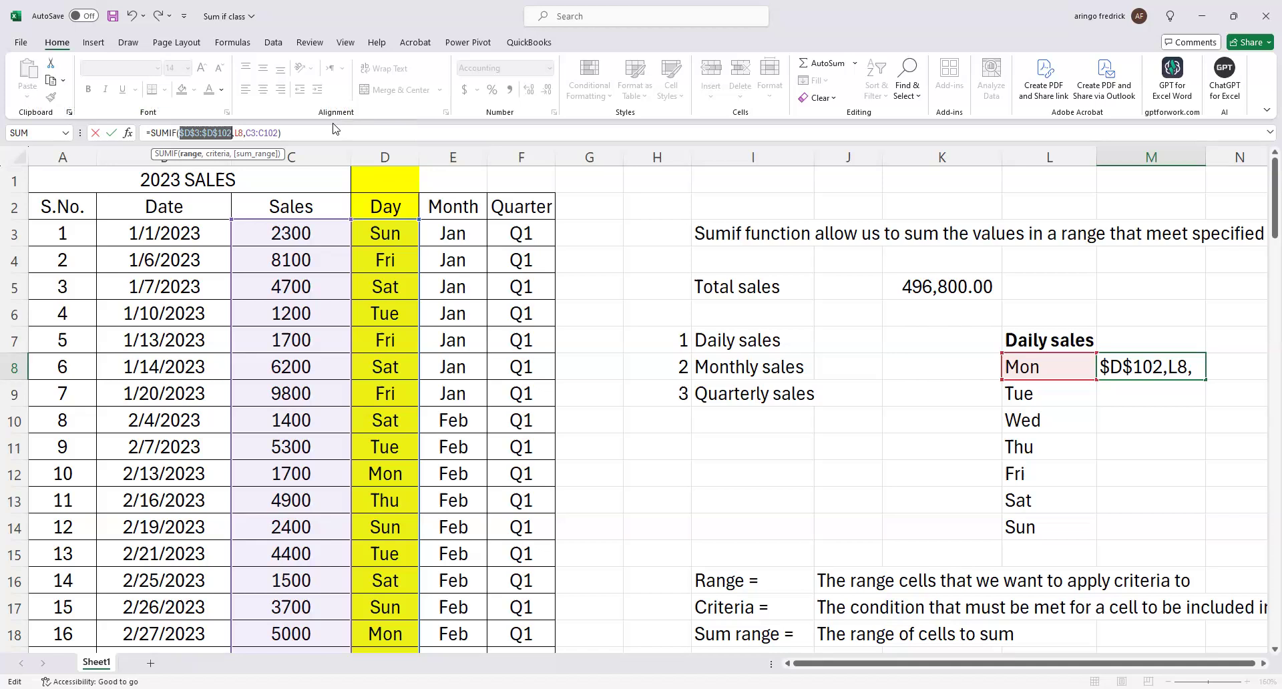
key("F4")
key("F4")
key("F4")
key("F4")
key("Return")
left_click(1139, 365)
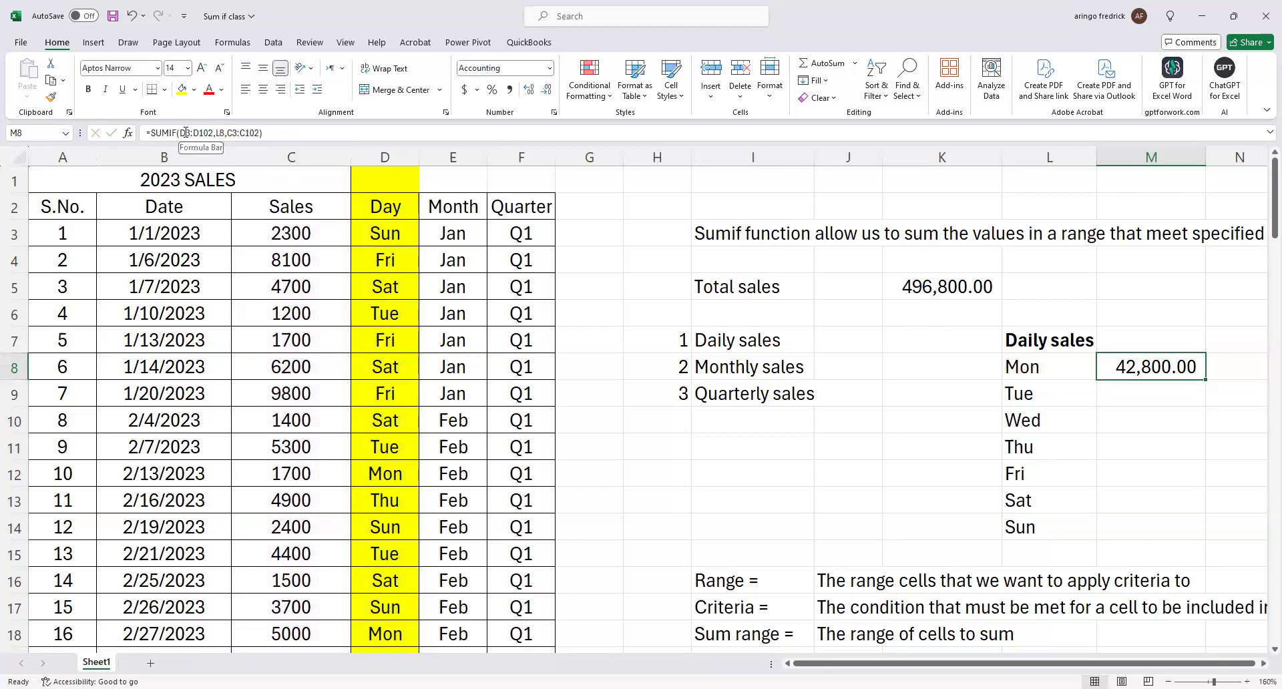
left_click_drag(181, 133, 212, 135)
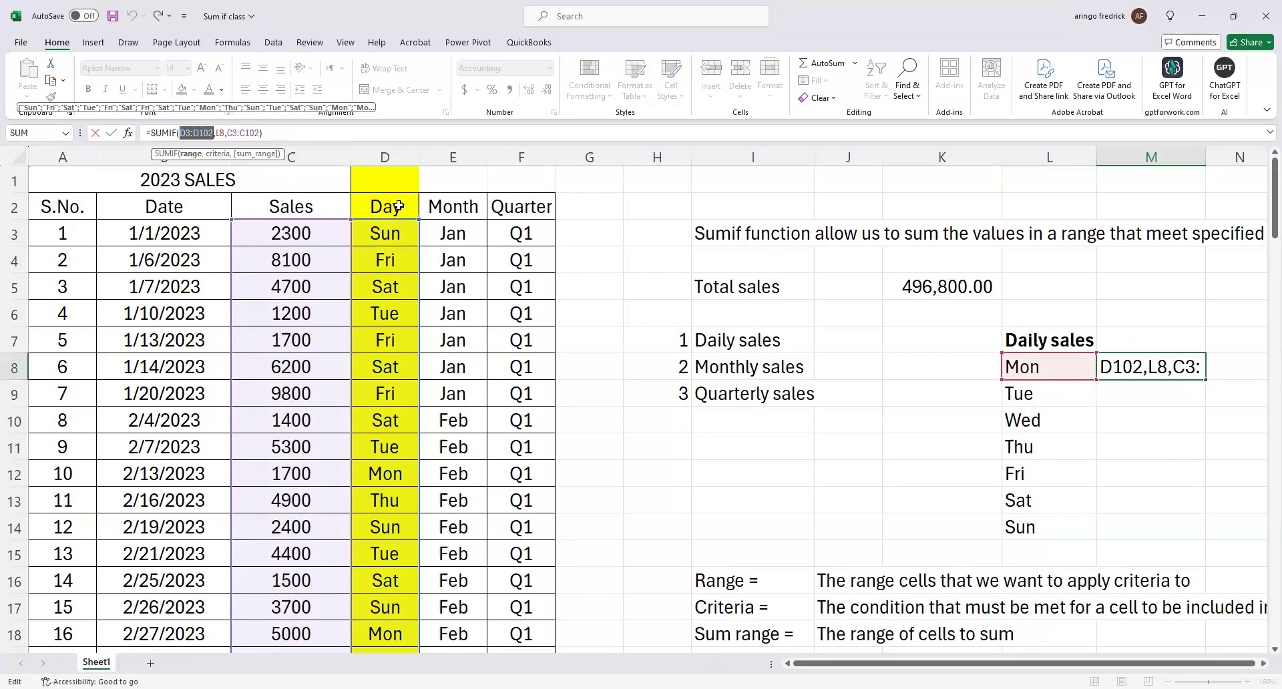
key("F4")
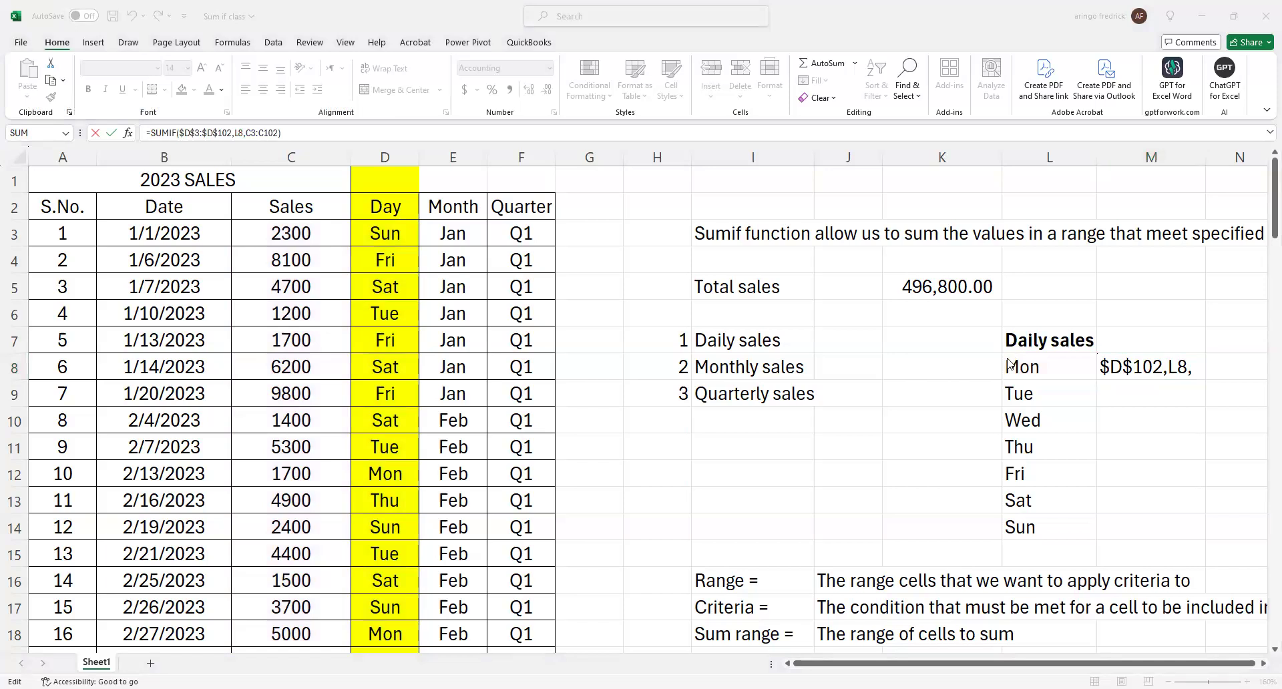
left_click(1158, 457)
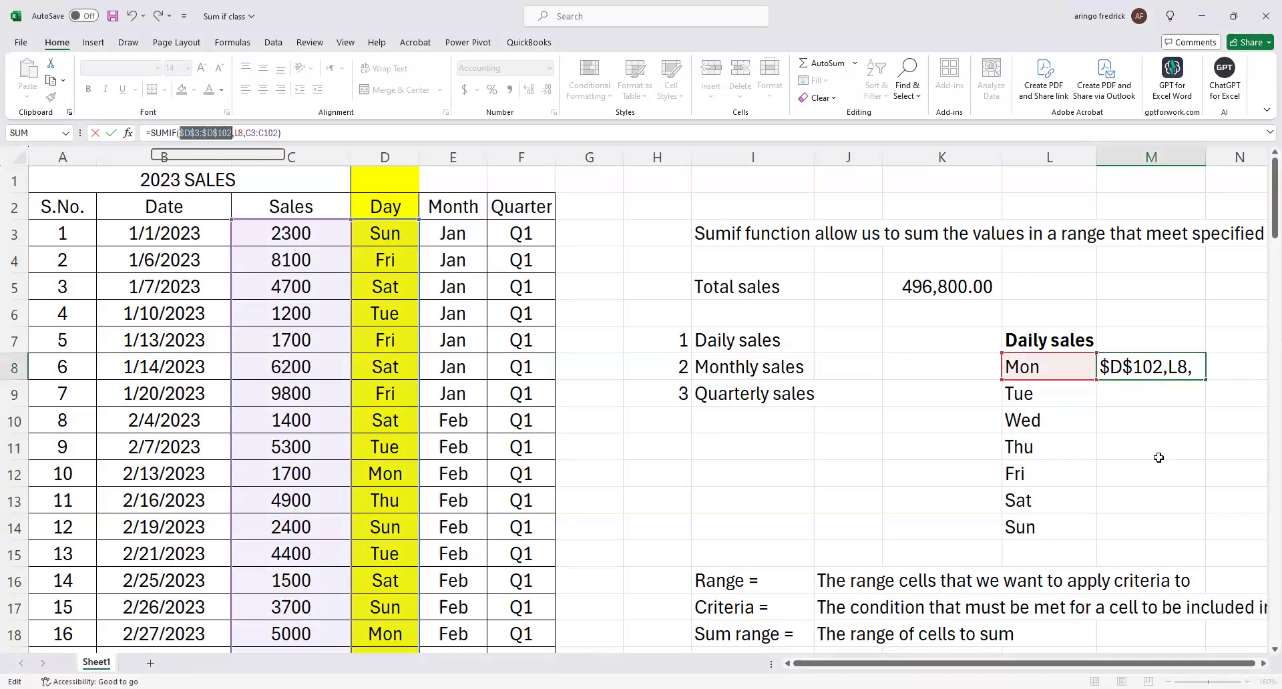
key("Escape")
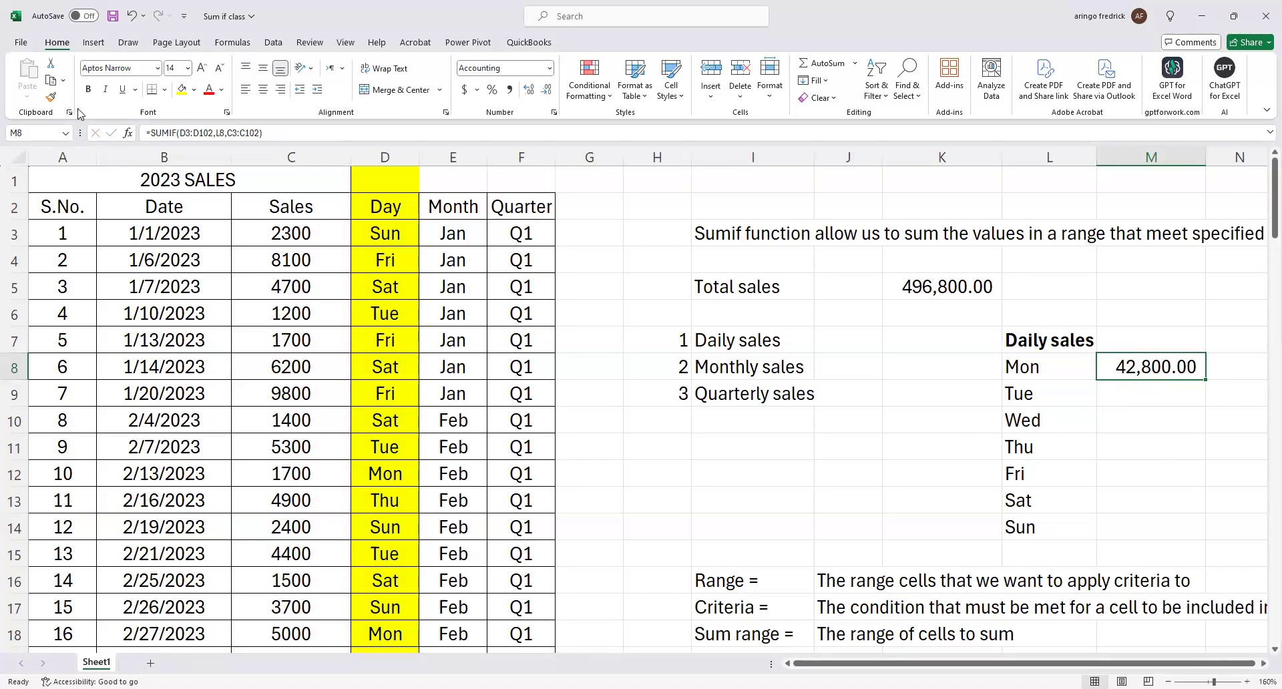
left_click(178, 133)
left_click_drag(179, 133, 214, 135)
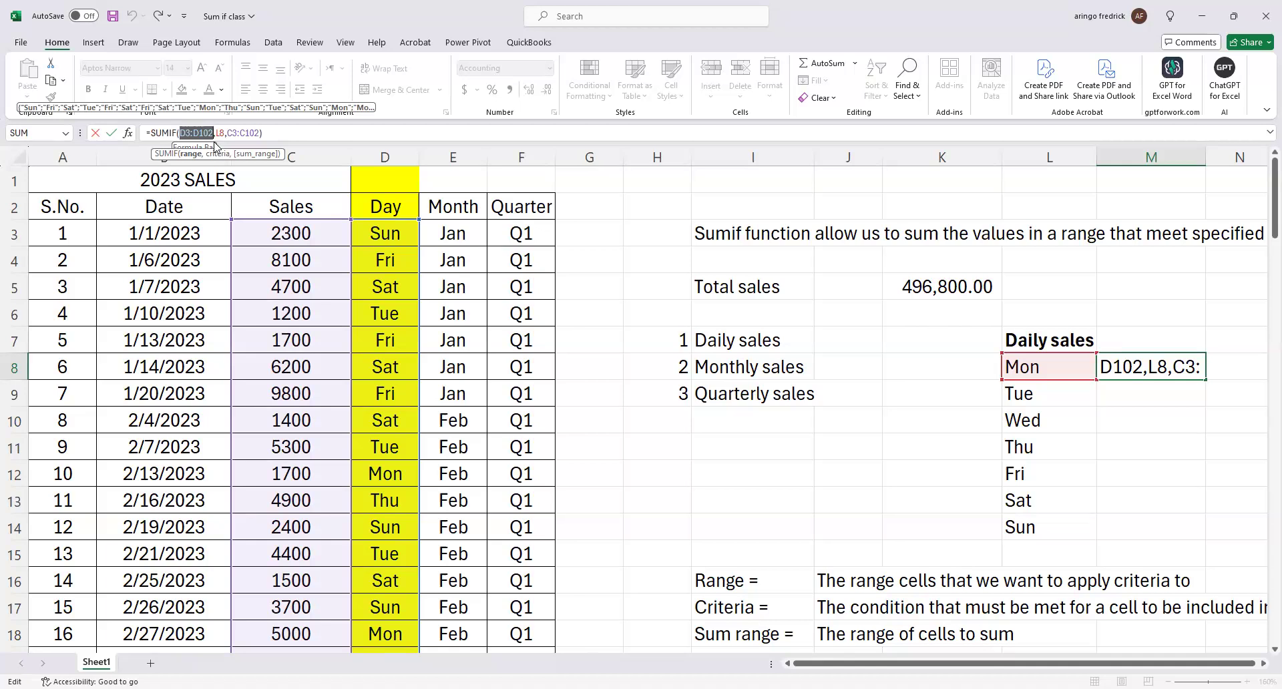
key("F4")
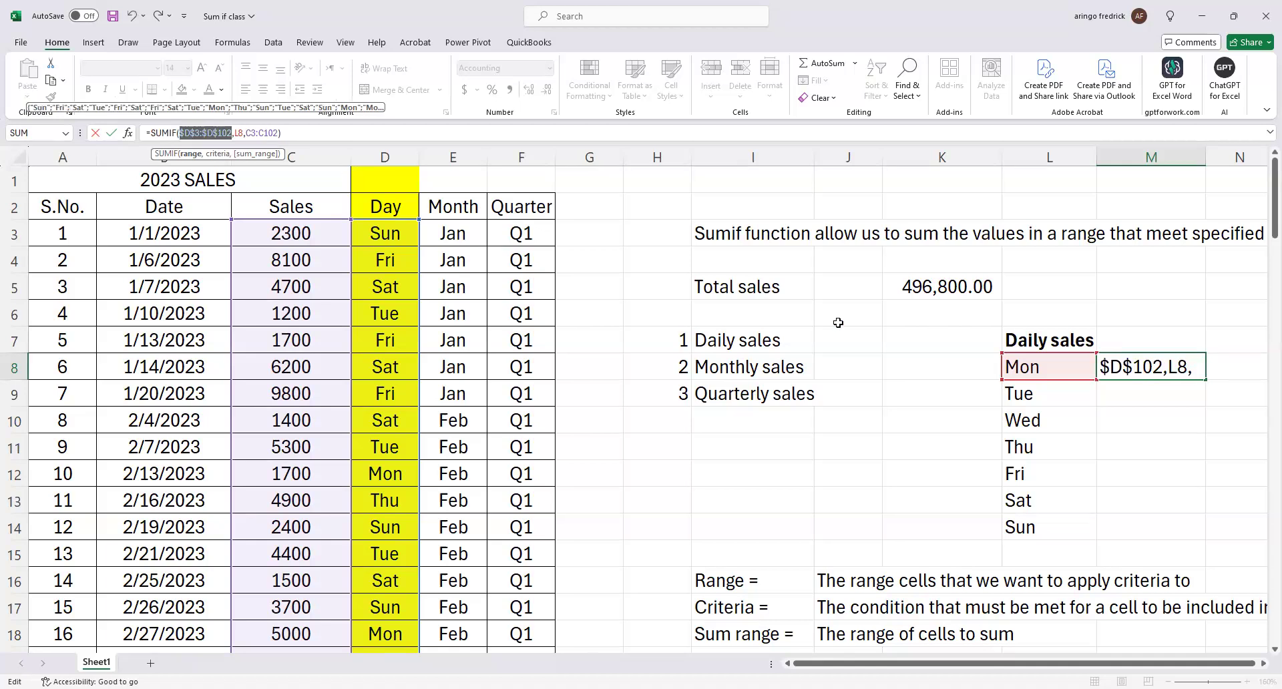
left_click(931, 344)
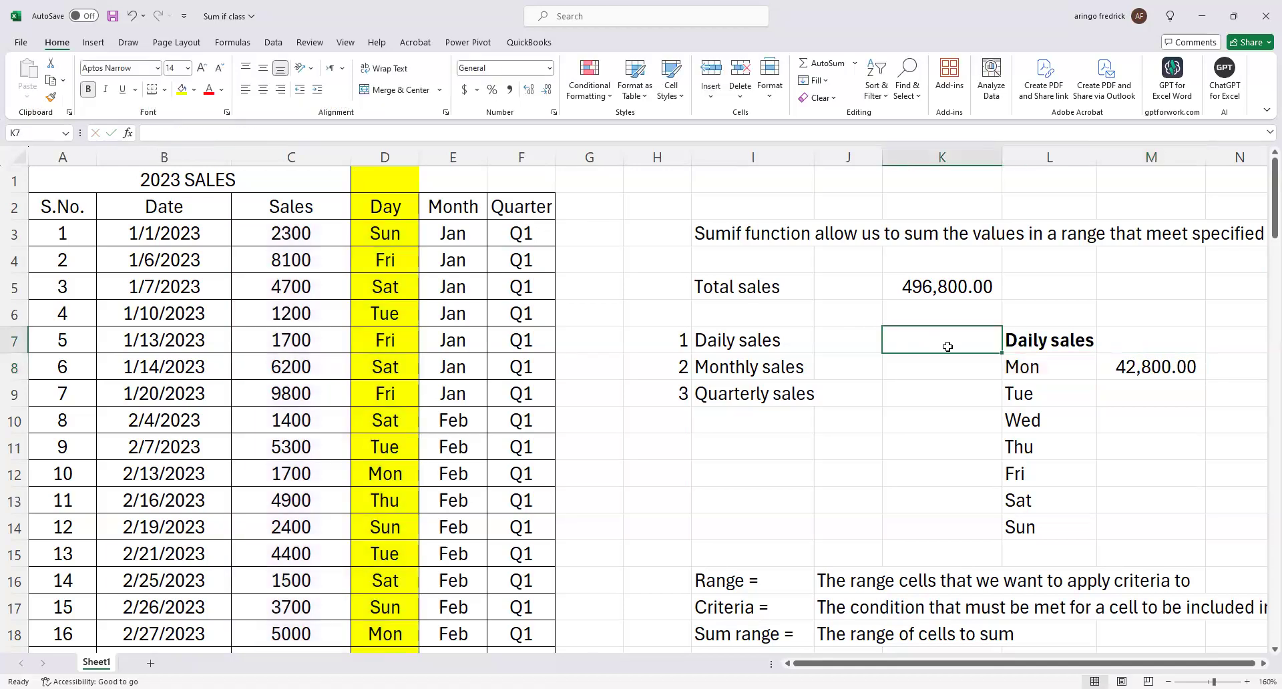
Make the Day range in the M8 SUMIF formula absolute as $D$3:$D$102.
left_click(1118, 358)
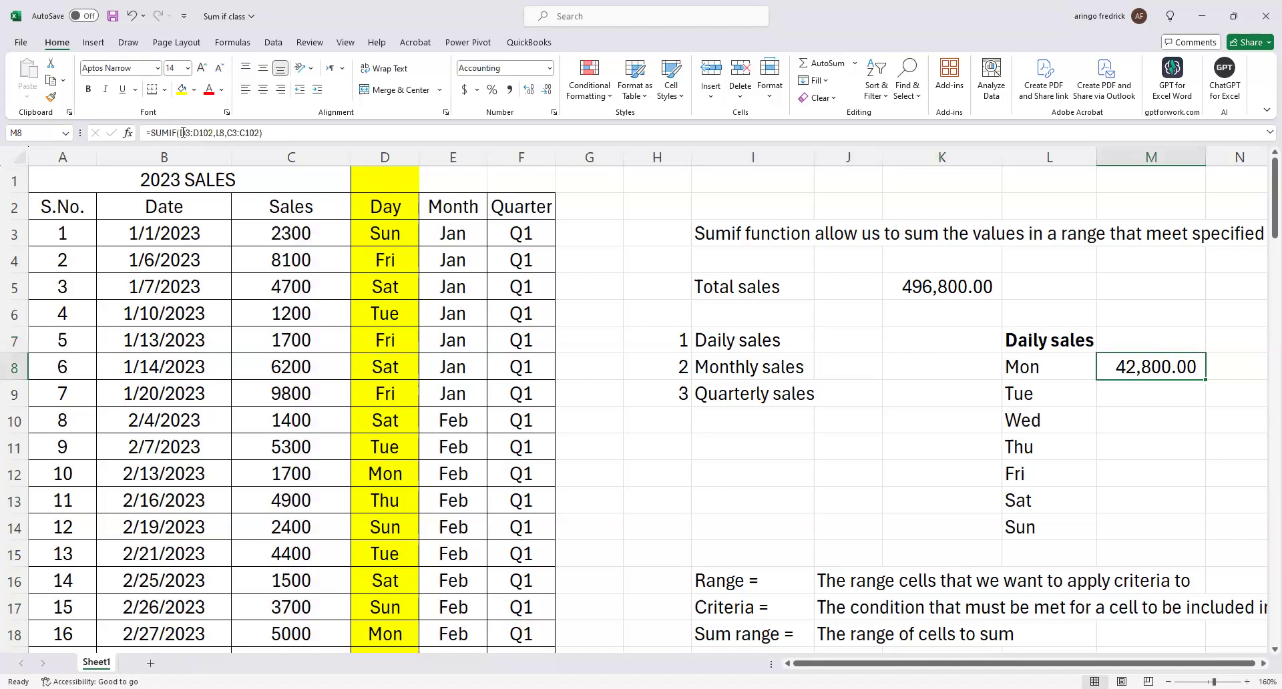
left_click_drag(179, 133, 210, 134)
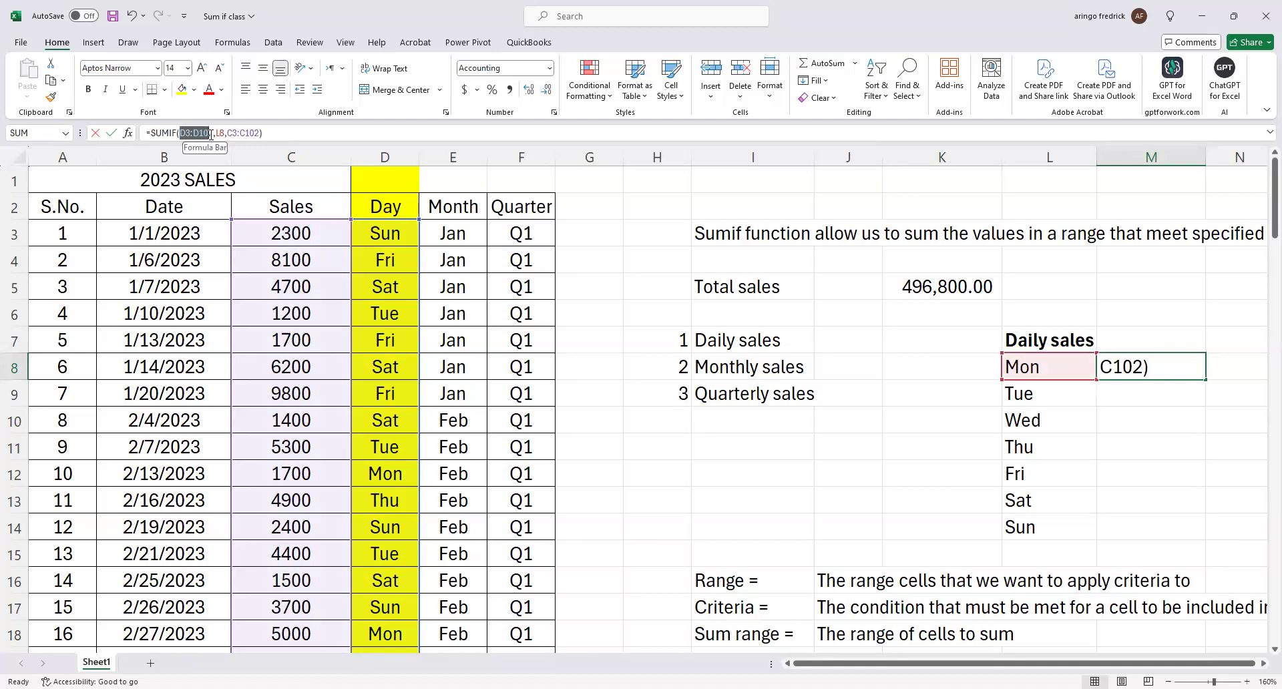
left_click_drag(211, 134, 213, 135)
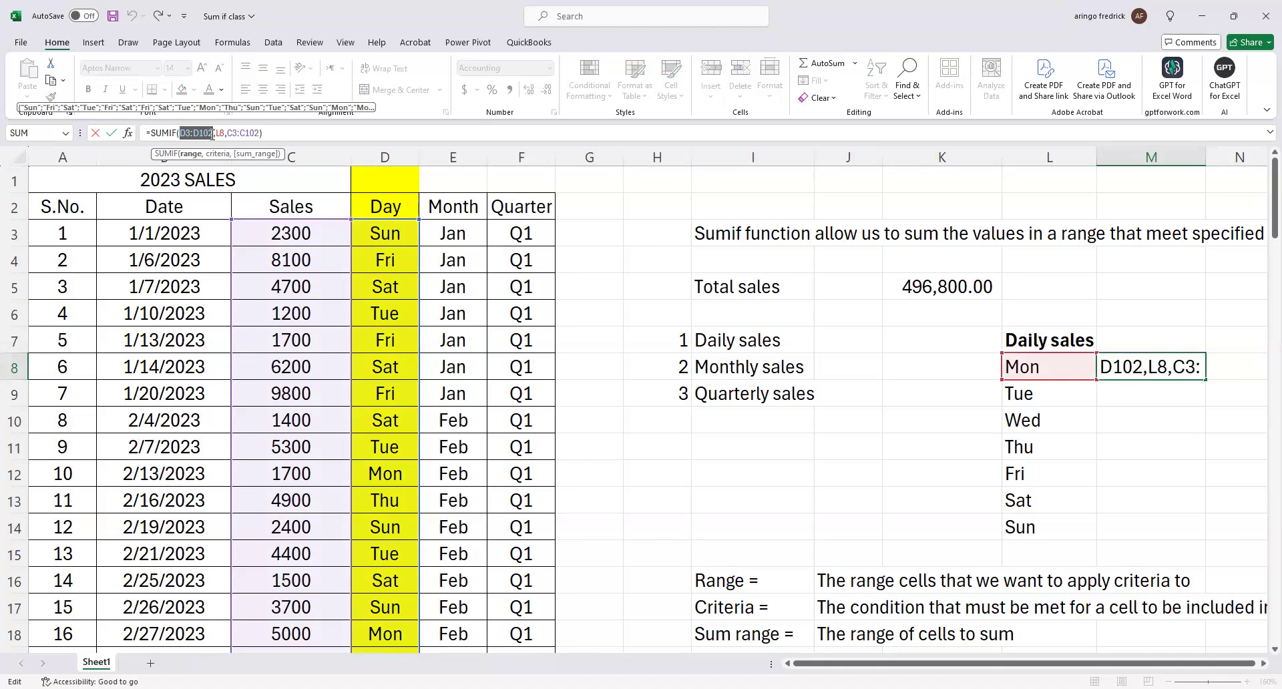
key("F4")
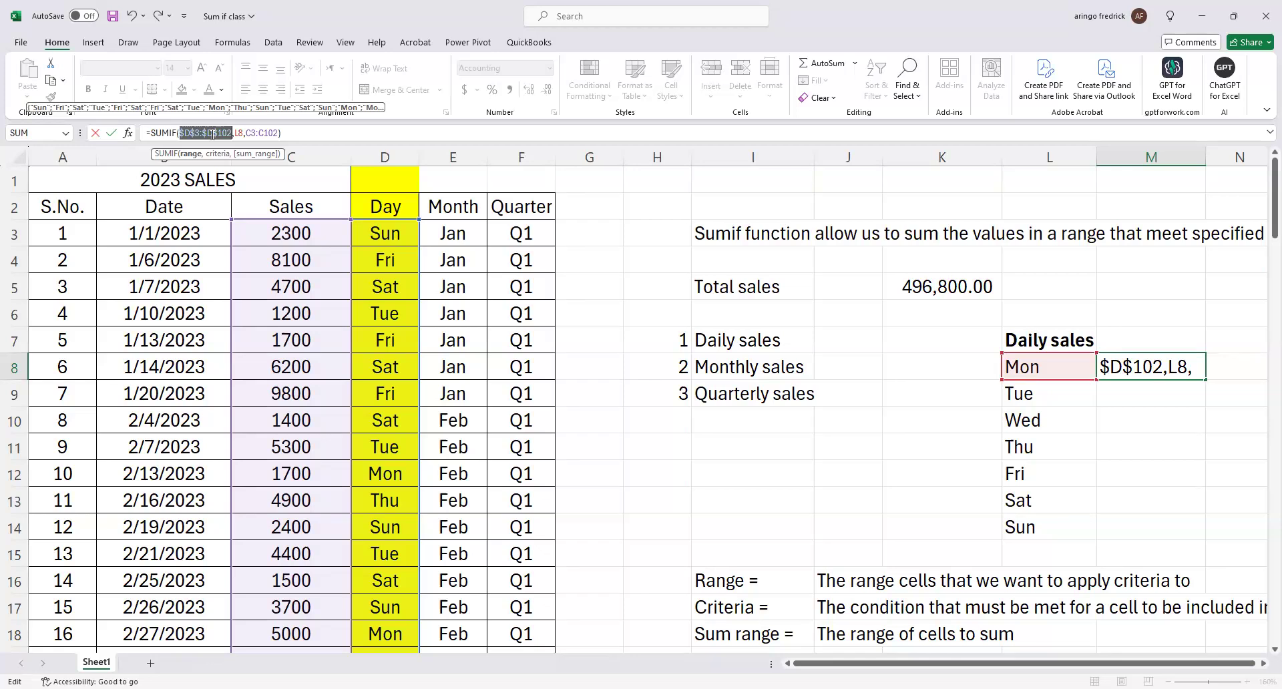
Make the formula's sum range absolute as $C$3:$C$102, keeping L8 relative, and complete the formula.
left_click(251, 135)
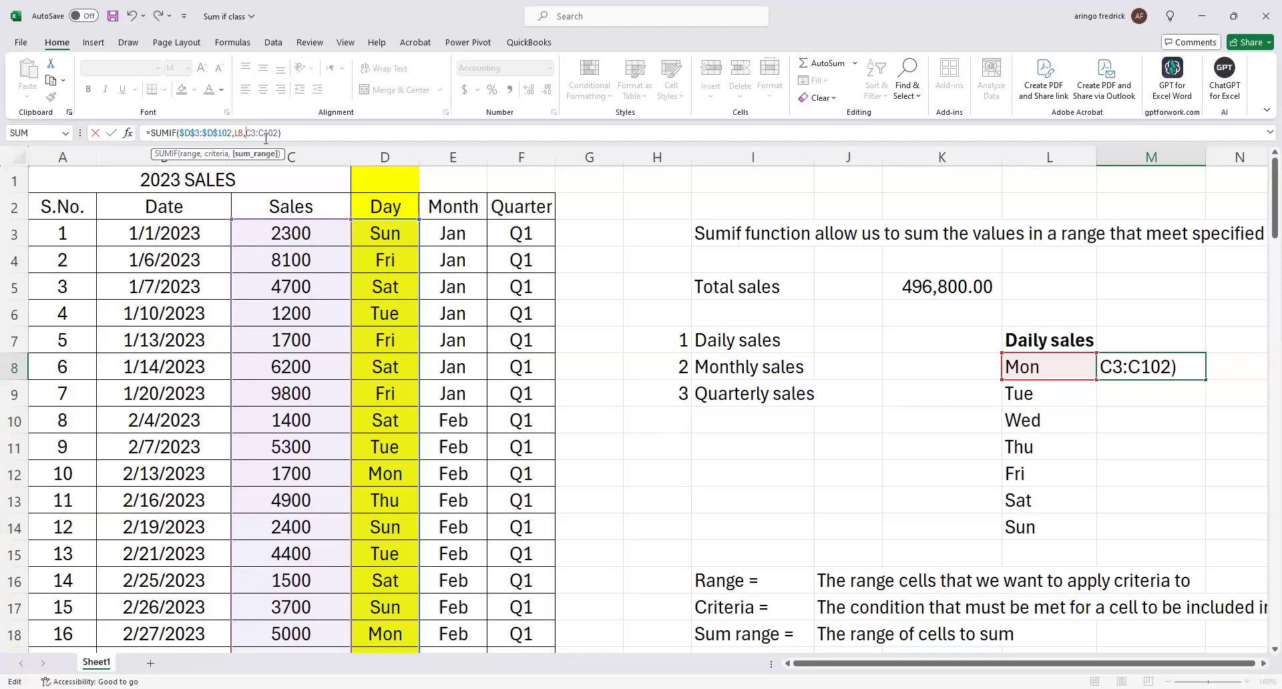
left_click_drag(246, 134, 279, 135)
key("F4")
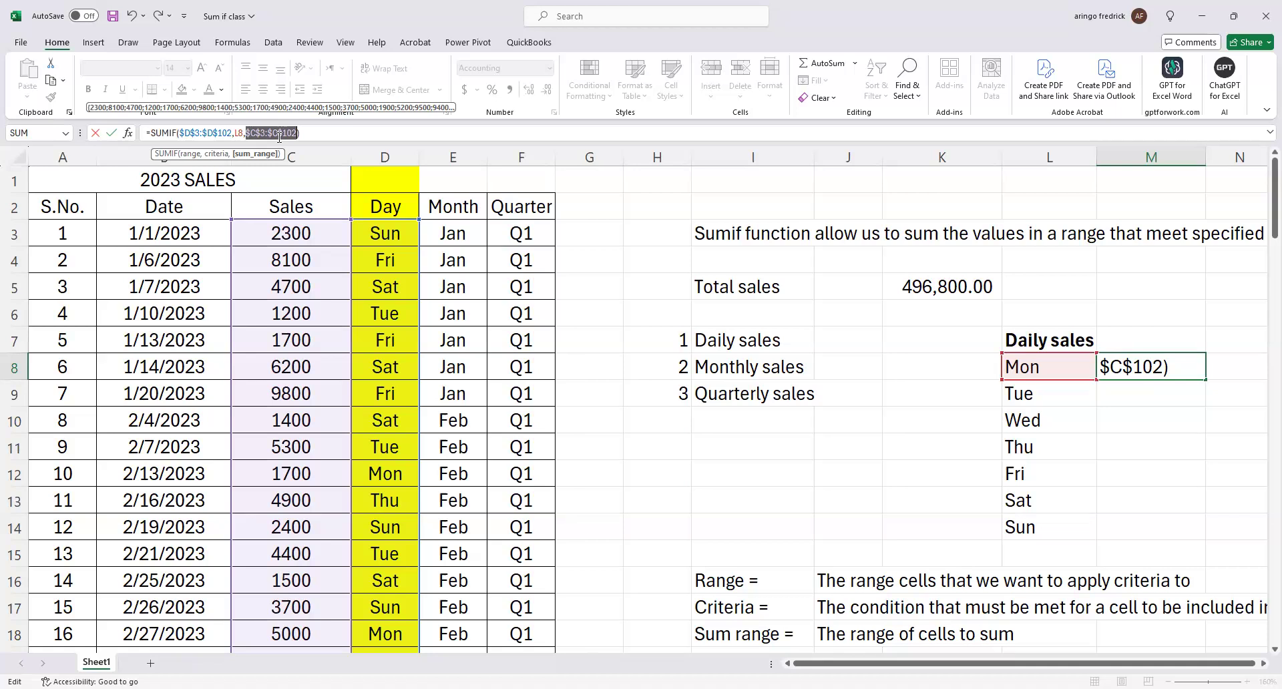
key("Return")
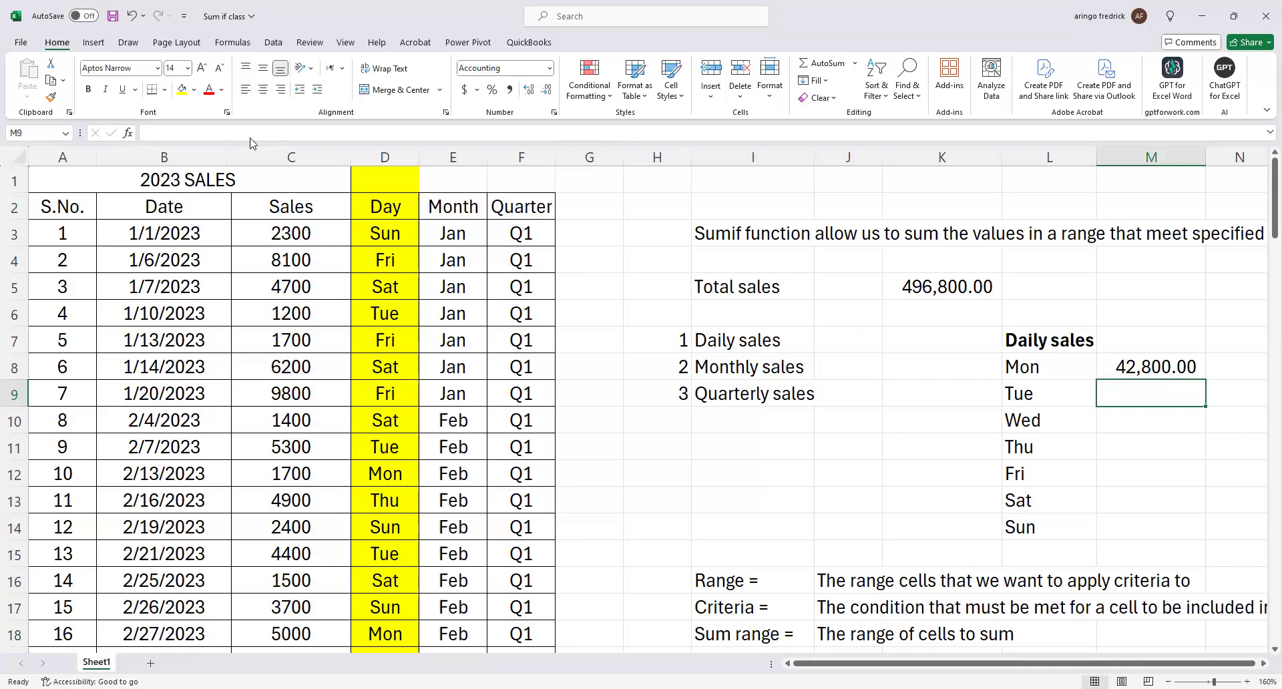
Fill the Monday SUMIF formula from M8 down to M14 for the days Tue through Sun.
left_click(1178, 357)
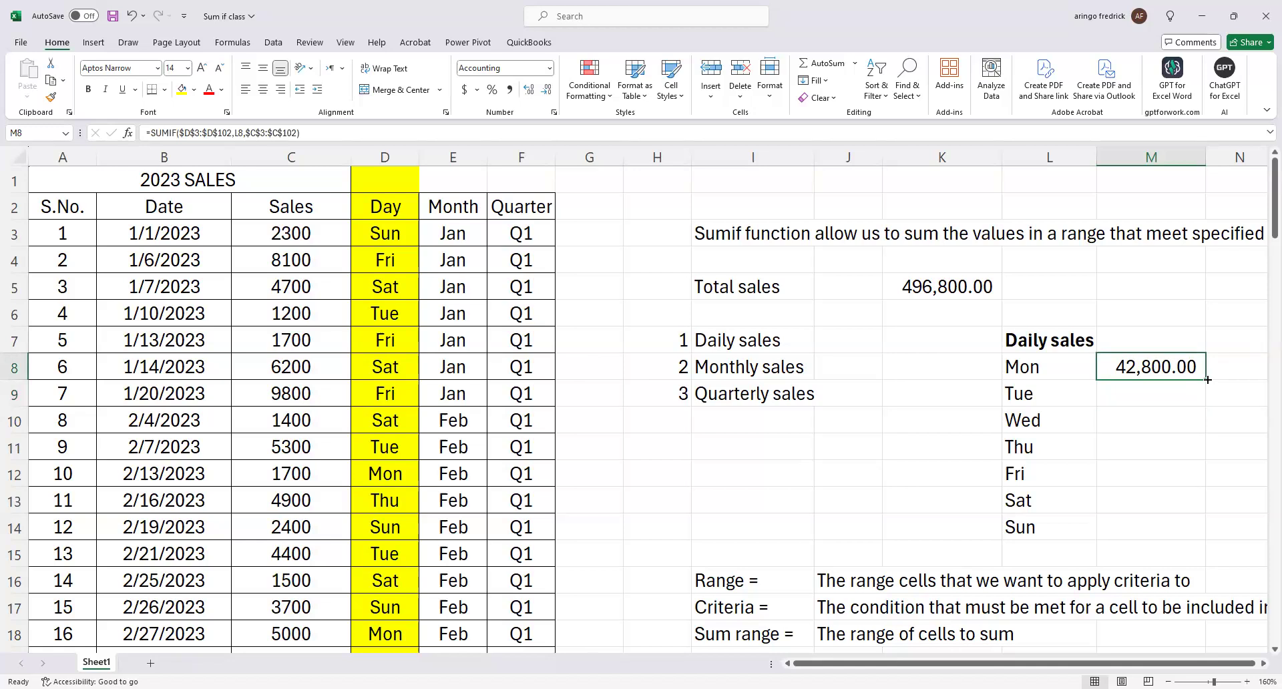
left_click_drag(1207, 380, 1200, 538)
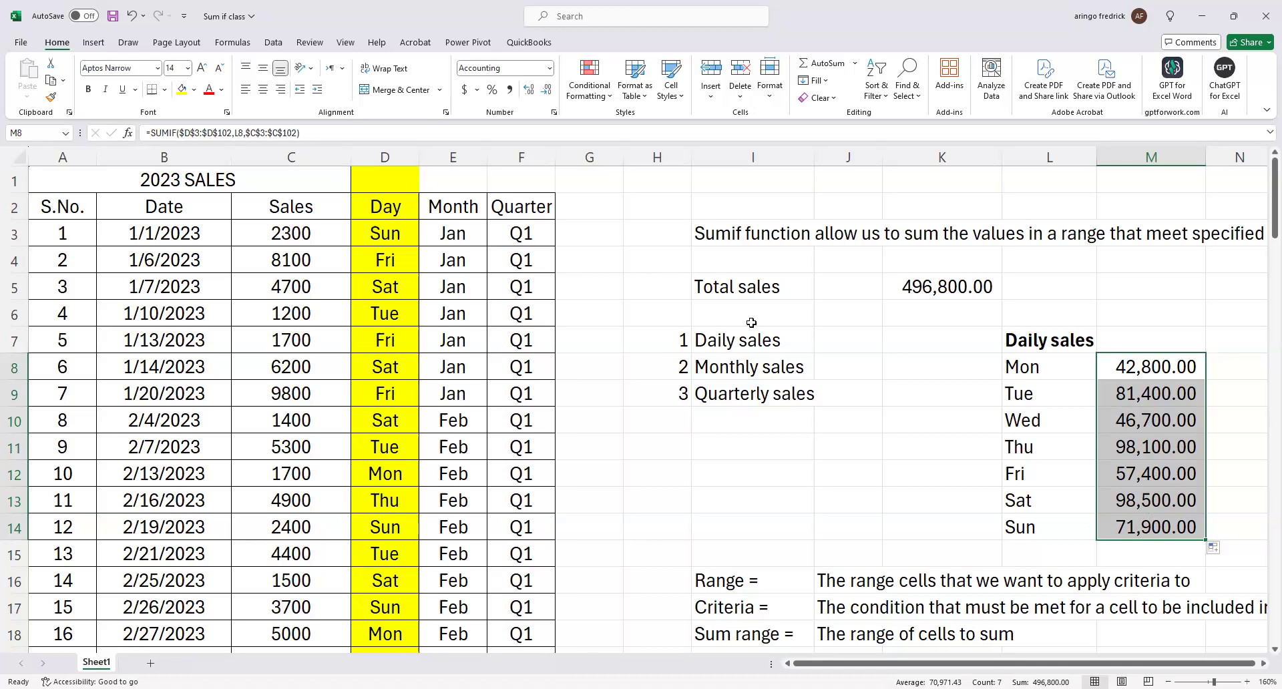
left_click(1083, 397)
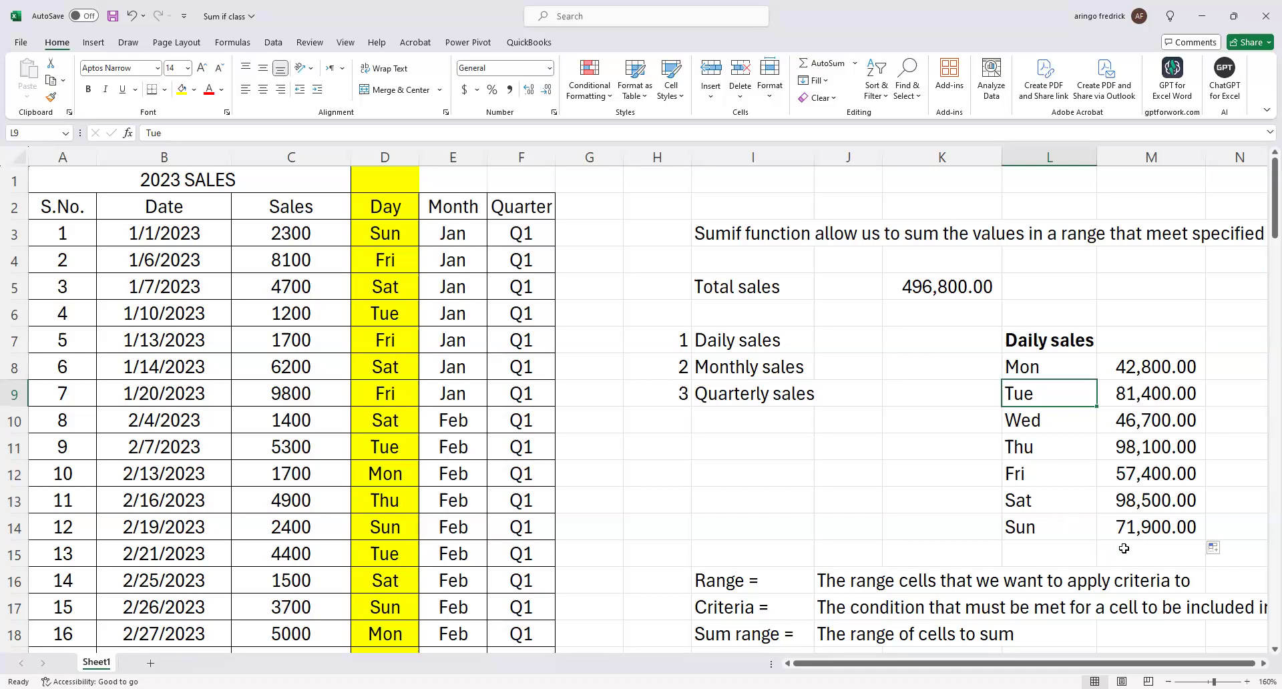
left_click(1157, 555)
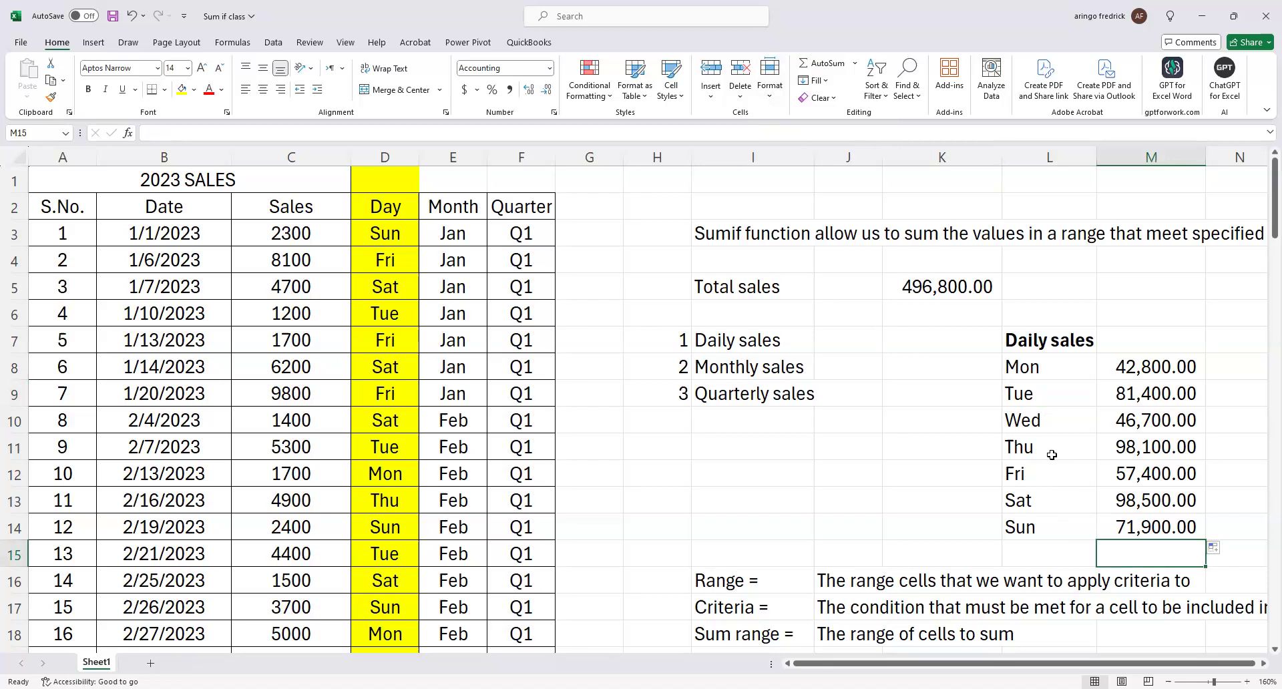
left_click(1032, 449)
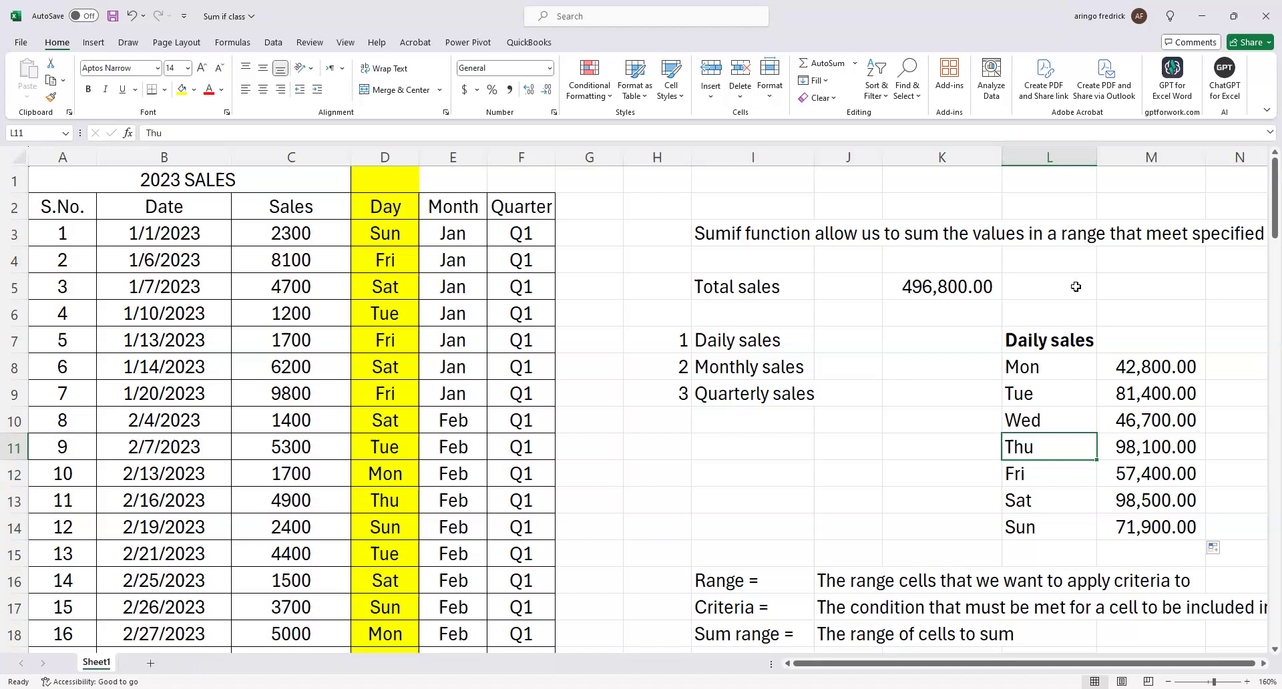
left_click(1060, 494)
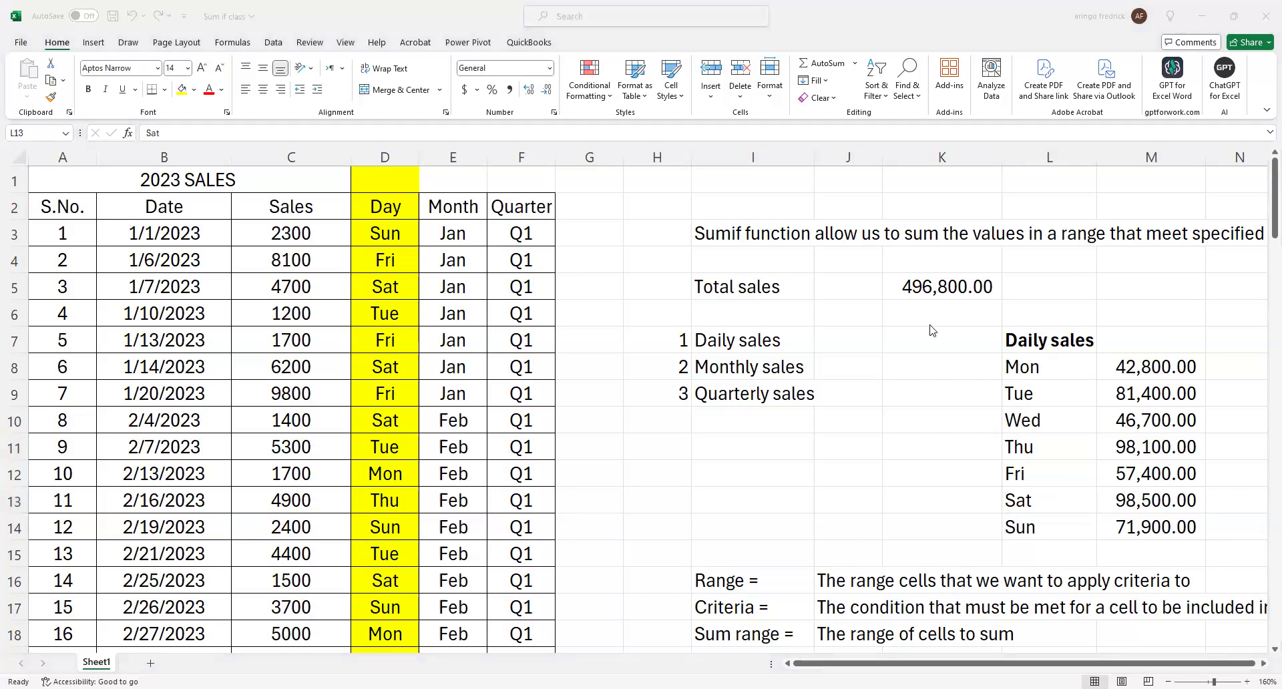
left_click(1070, 499)
Total the daily sales M8:M14 in M15 with AutoSum and underline the Sunday amount in M14.
left_click(1138, 550)
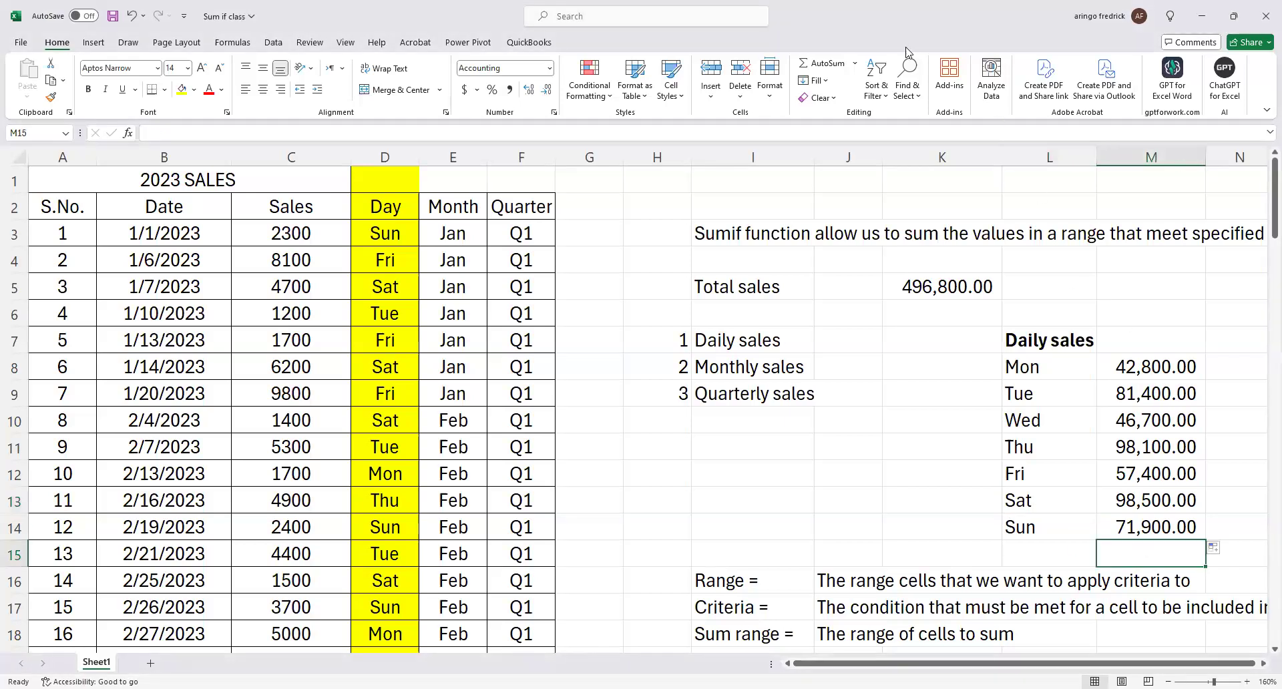
left_click(826, 64)
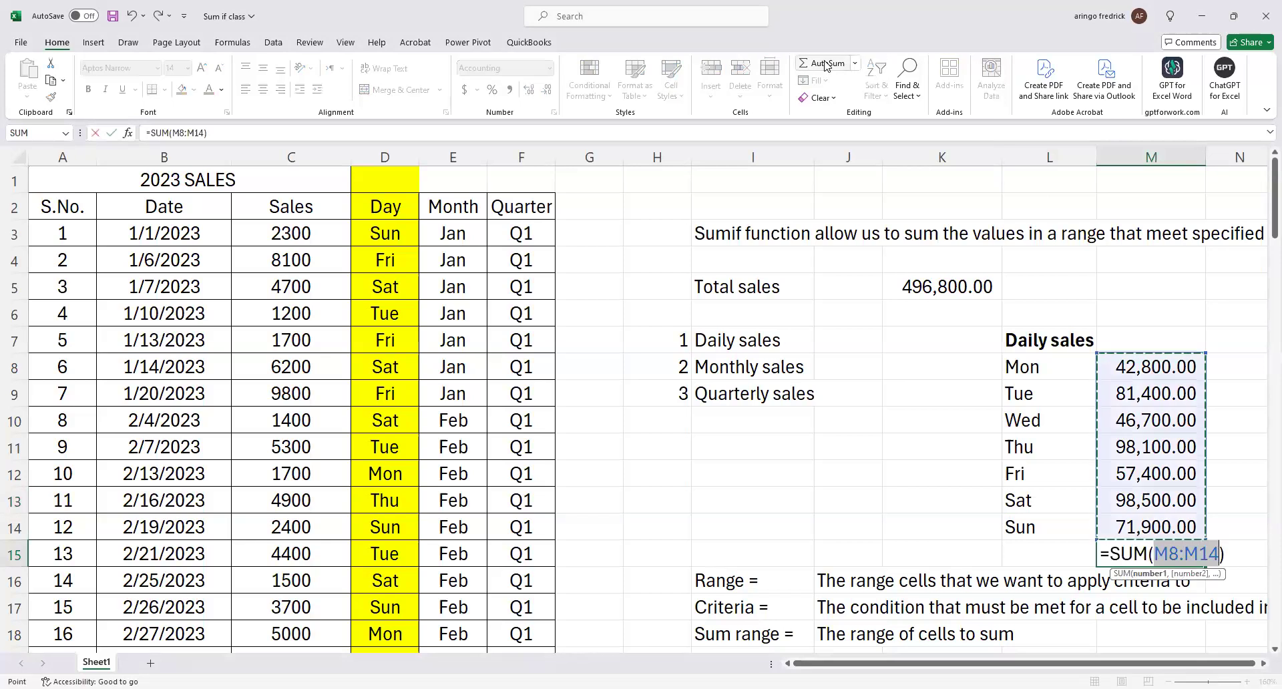
key("Return")
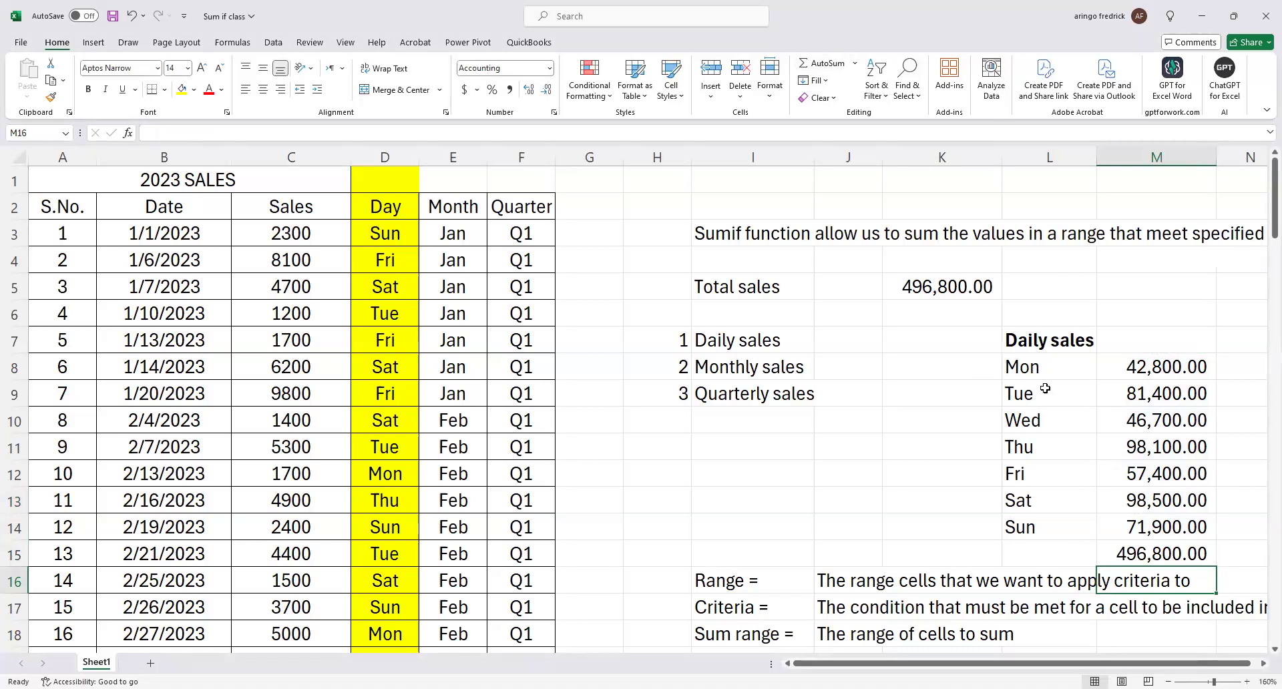
left_click(1127, 528)
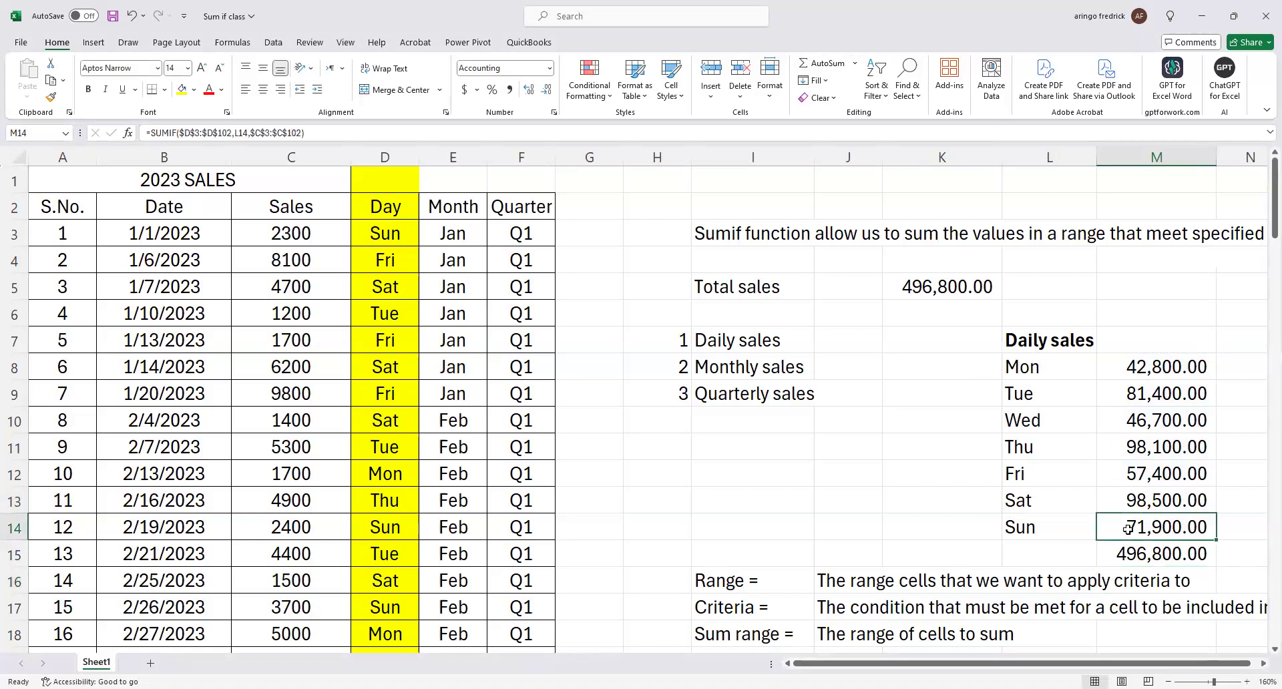
key("ctrl+u")
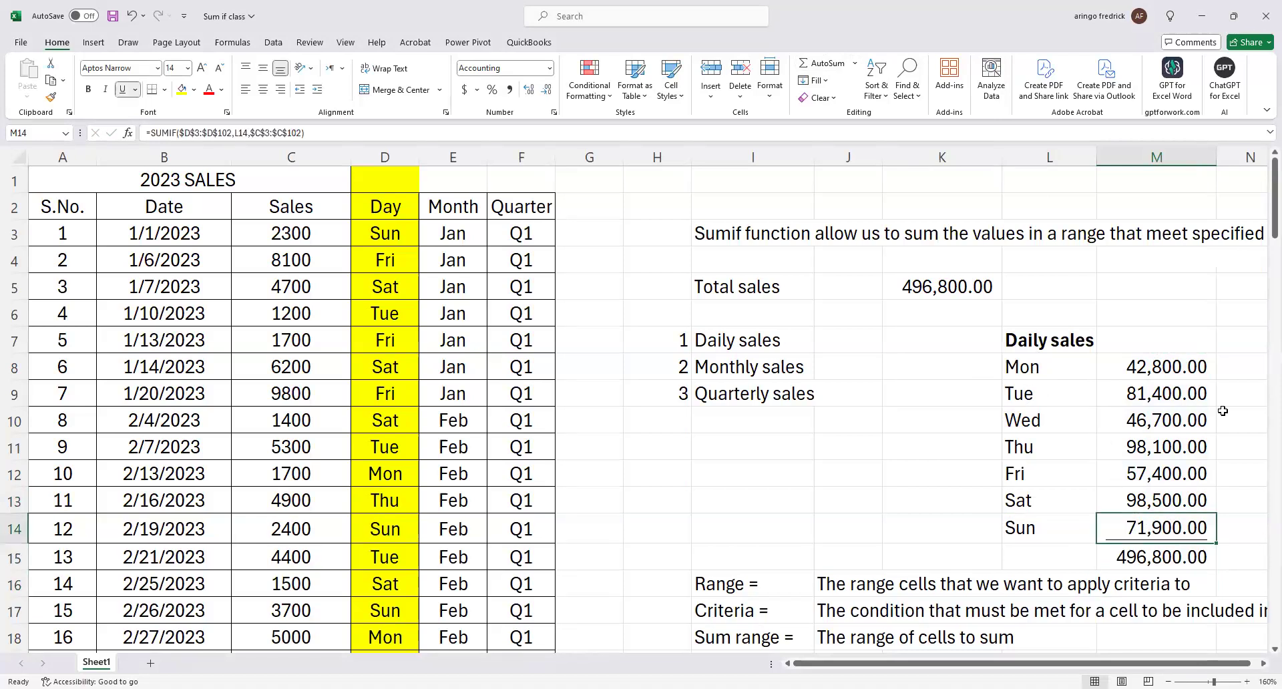
Move the Range, Criteria and Sum range notes in I16:N19 down one row so they start at I17.
left_click(381, 240)
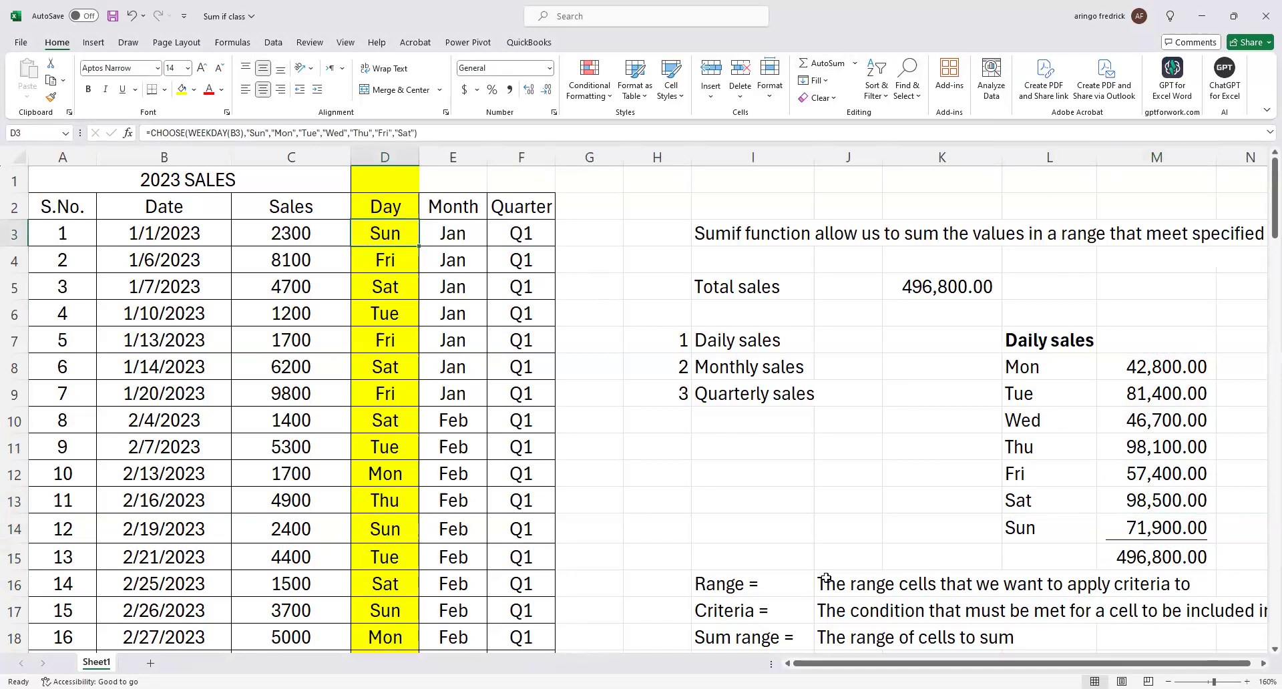
scroll(791, 577, "down", 3)
left_click_drag(751, 344, 1264, 430)
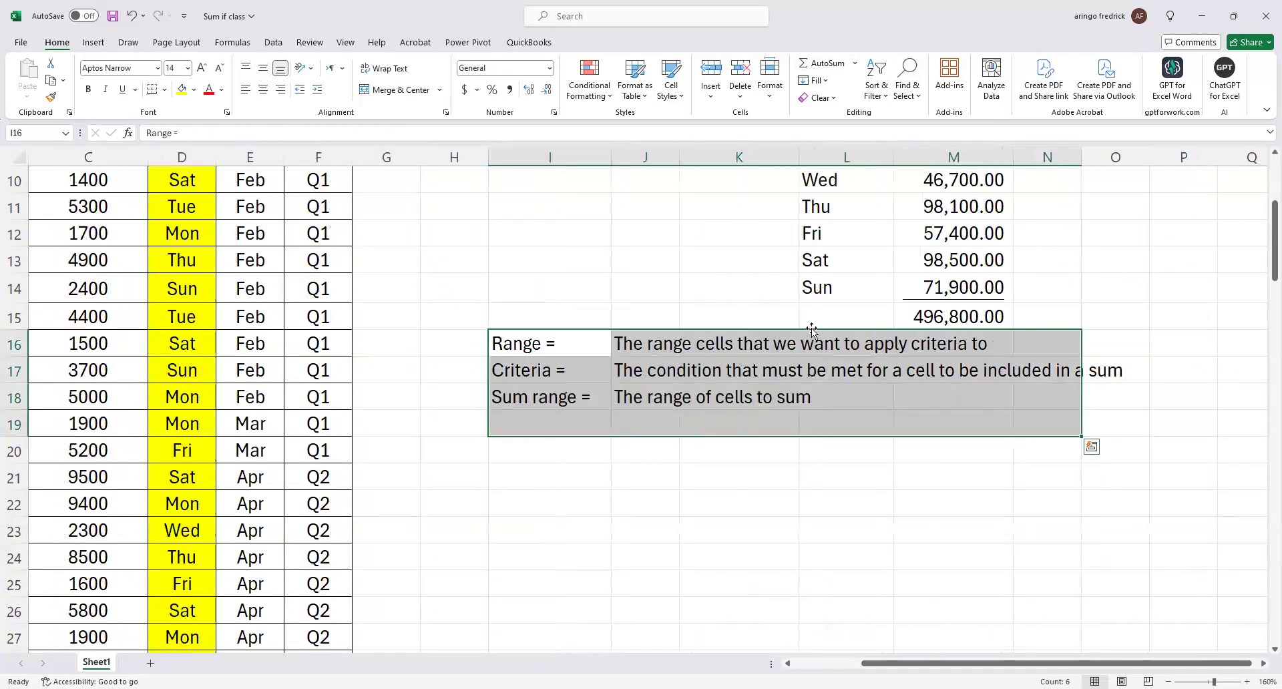
left_click_drag(811, 371, 831, 369)
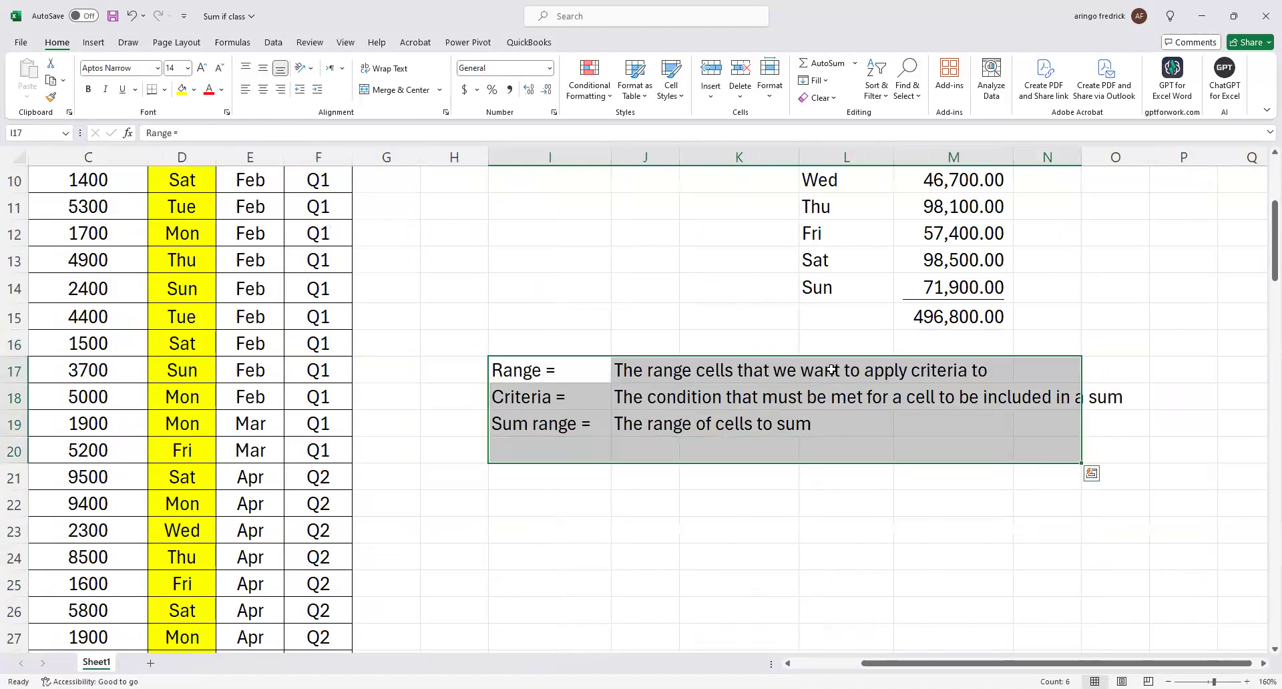
left_click(970, 311)
scroll(990, 355, "up", 3)
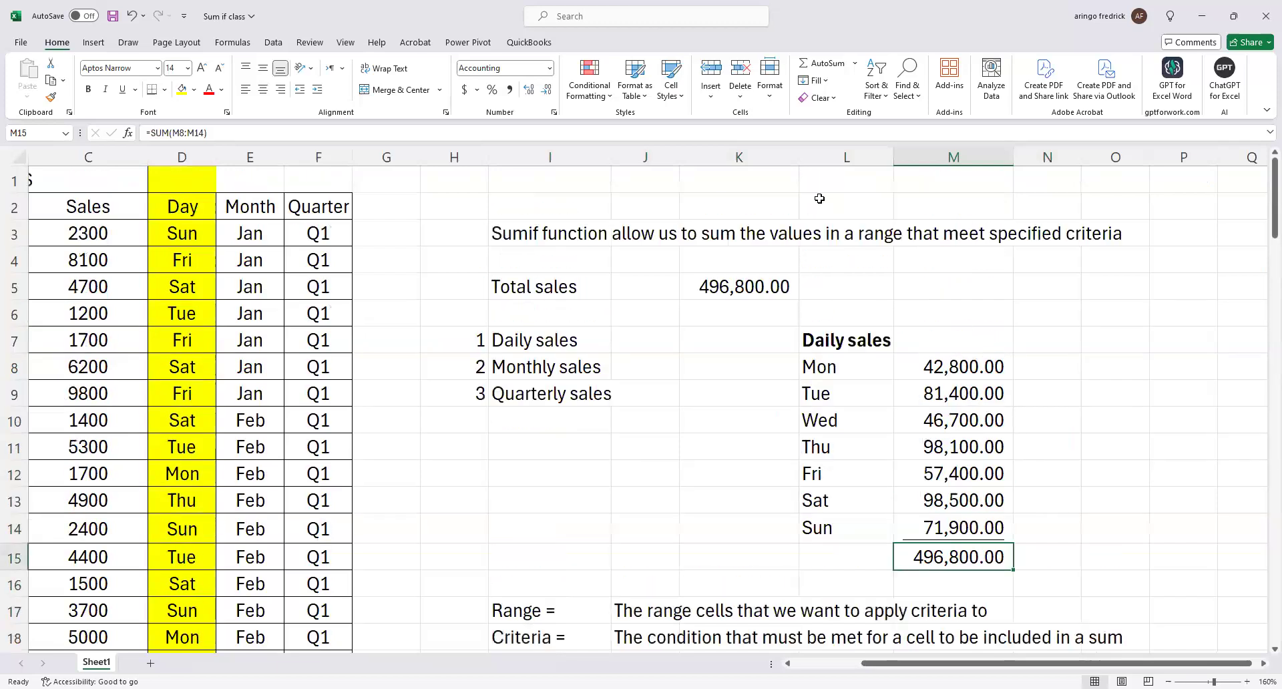
Delete the sales total in C103 below the Sales column.
left_click(403, 26)
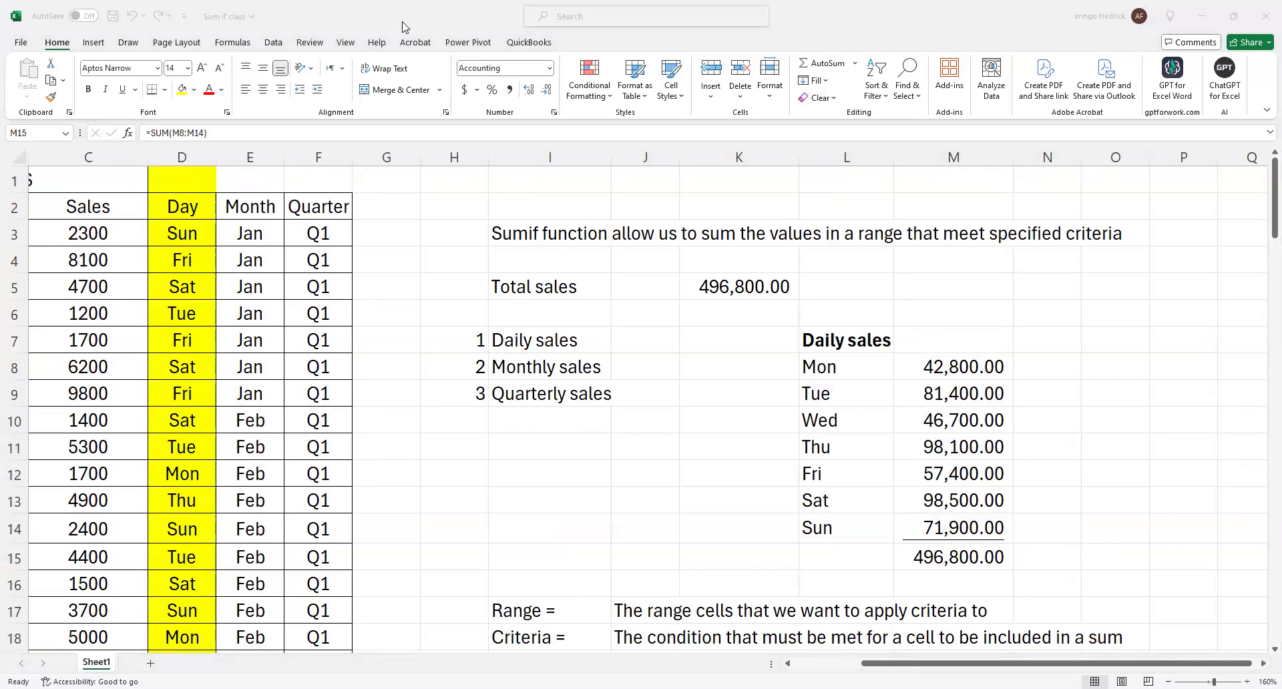
left_click(436, 489)
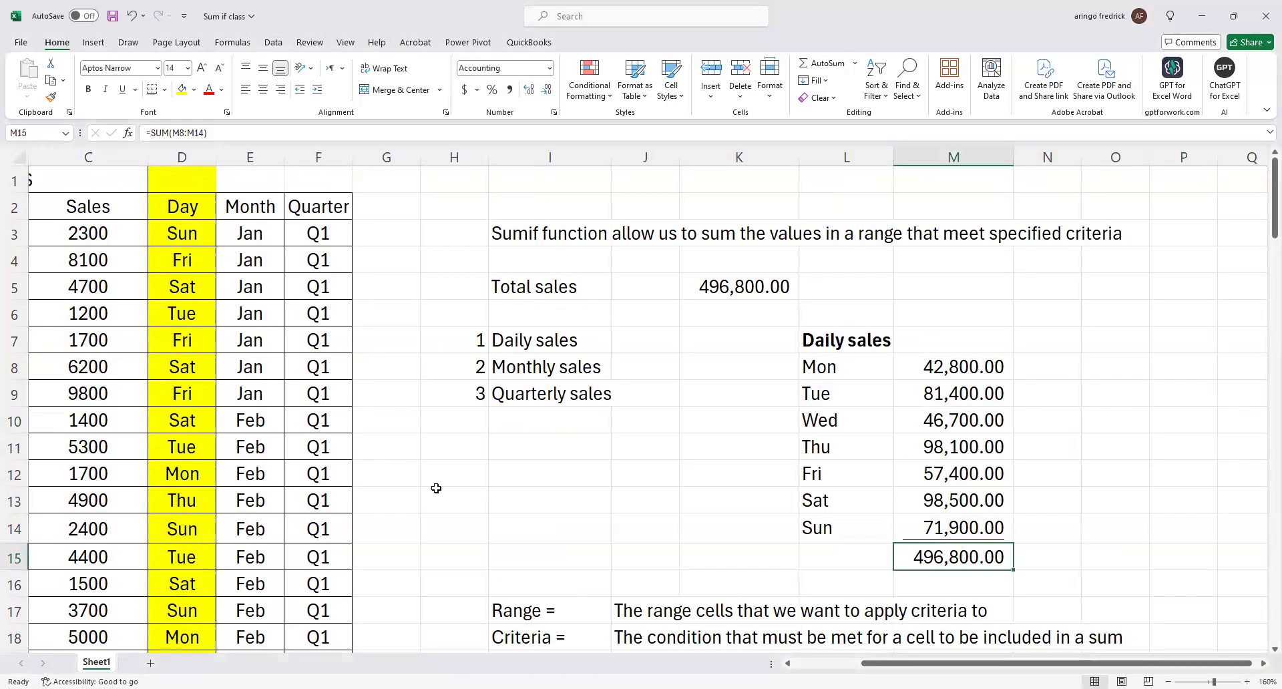
key("Left")
key("Down")
key("Down")
key("Down")
key("Down")
key("Down")
key("Down")
key("Down")
key("Down")
key("Down")
key("Down")
key("Down")
key("Down")
key("Down")
key("Down")
key("Down")
key("Down")
key("Down")
key("Down")
key("Down")
key("Down")
key("Down")
key("Down")
key("Down")
key("Down")
key("Down")
key("Down")
key("Down")
key("Down")
key("Down")
key("Down")
key("Down")
key("Down")
key("Down")
key("Down")
key("Down")
key("Down")
key("Down")
key("Down")
key("Down")
key("Down")
key("Down")
key("Down")
key("Down")
key("Down")
key("Down")
key("Down")
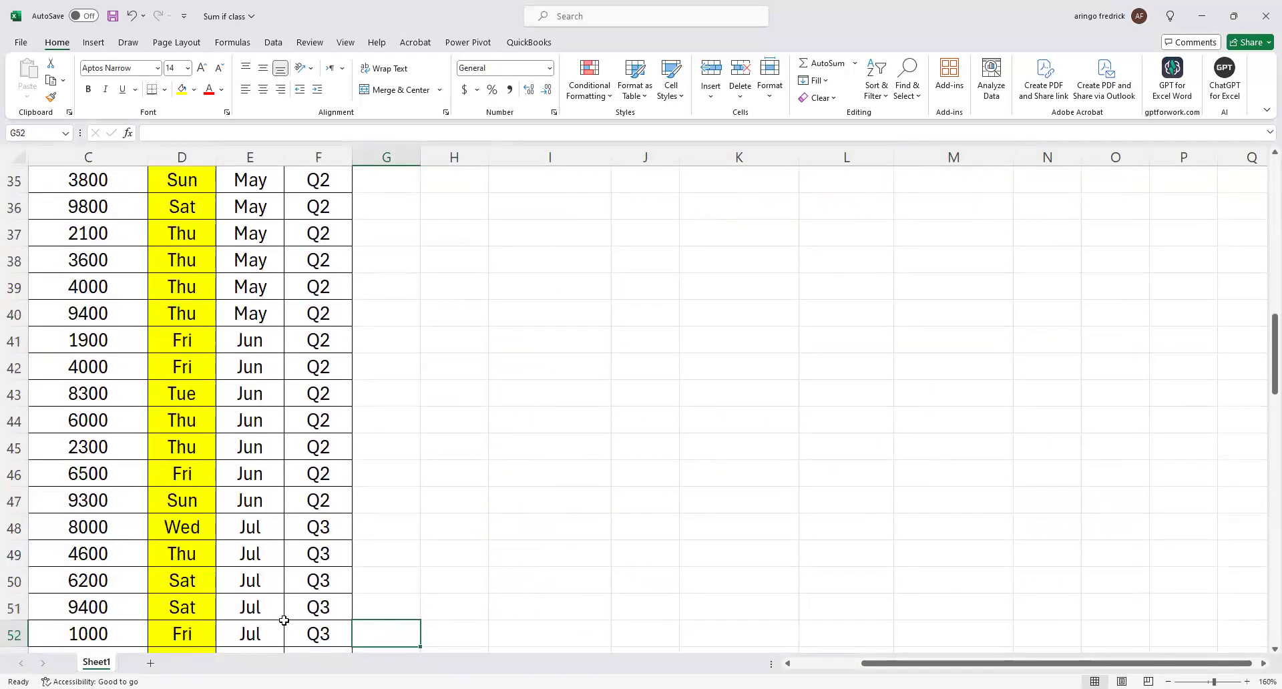
key("Down")
key("Down")
key("Down")
key("Down")
key("Down")
key("Down")
key("Down")
key("Down")
key("Down")
key("Down")
key("Down")
key("Down")
key("Down")
key("Down")
key("Down")
key("Down")
key("Down")
key("Down")
key("Down")
key("Down")
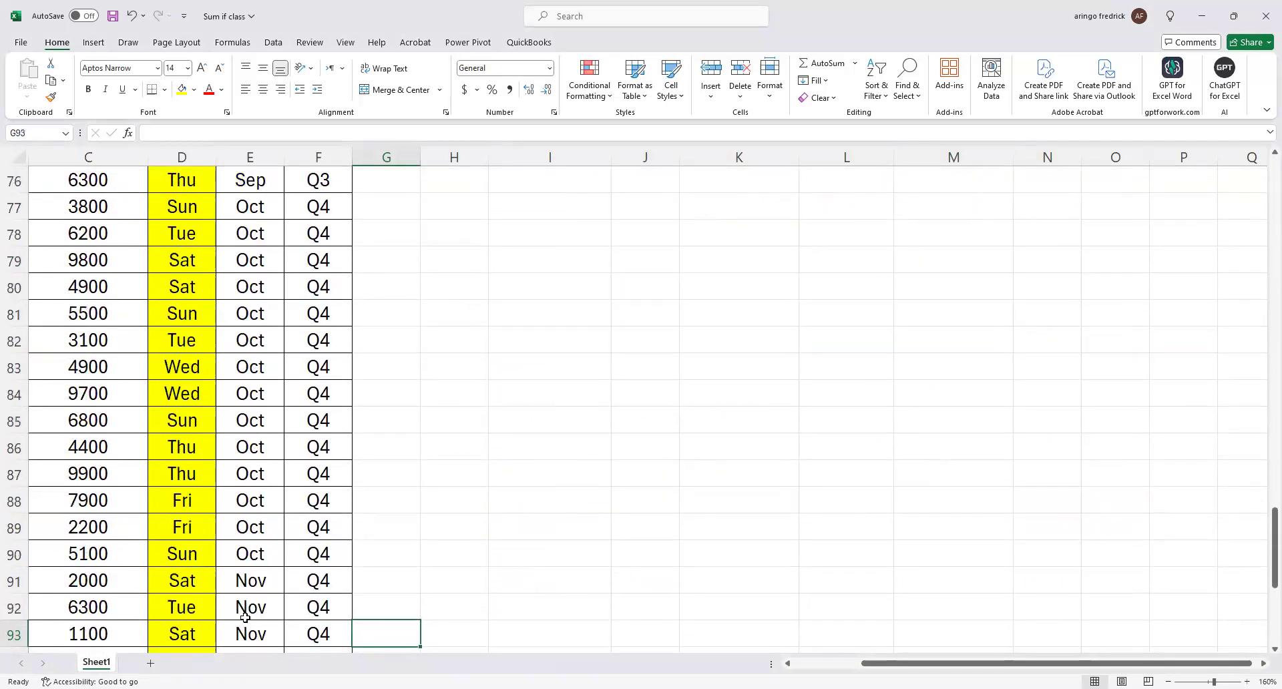
left_click(107, 508)
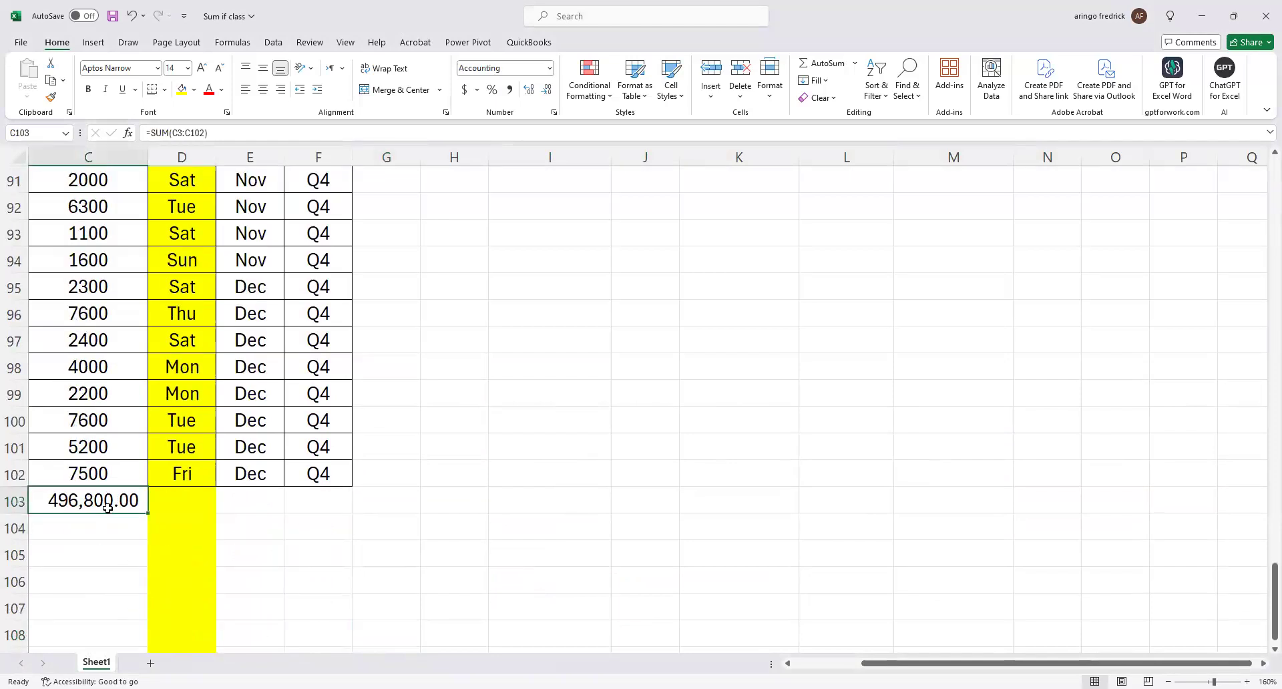
key("Delete")
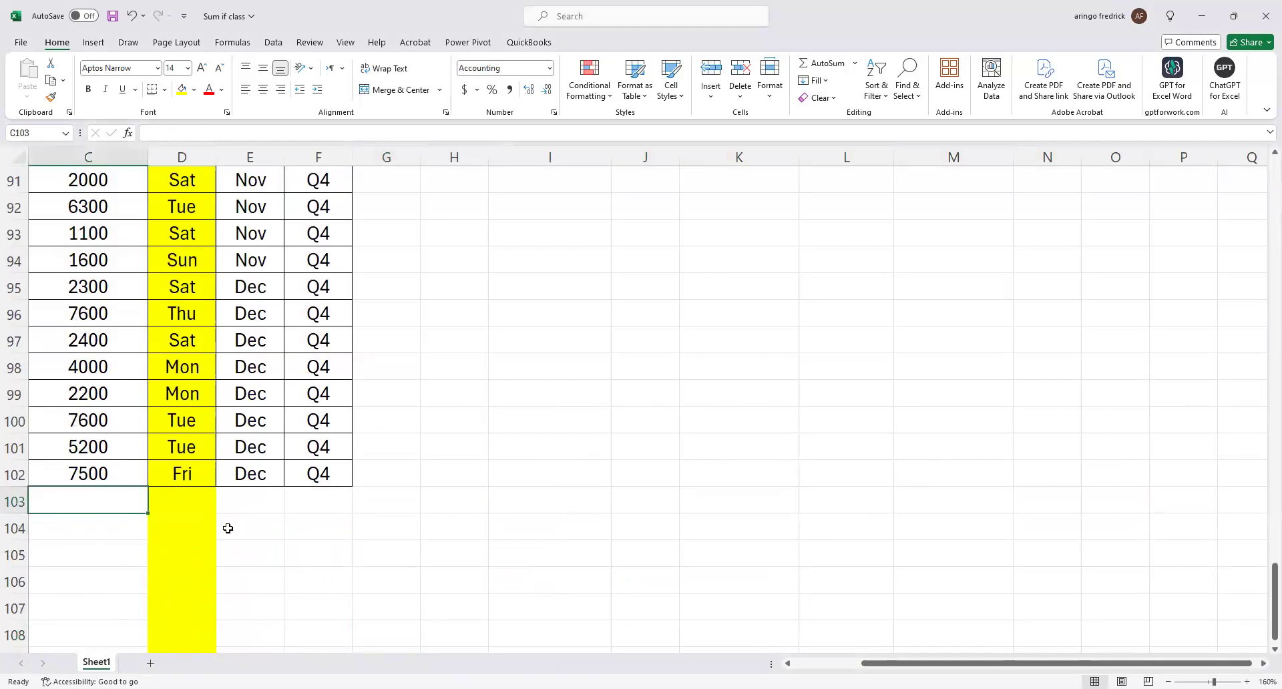
Compare the Daily sales total in M15 with the Total sales figure in K5.
scroll(321, 594, "up", 20)
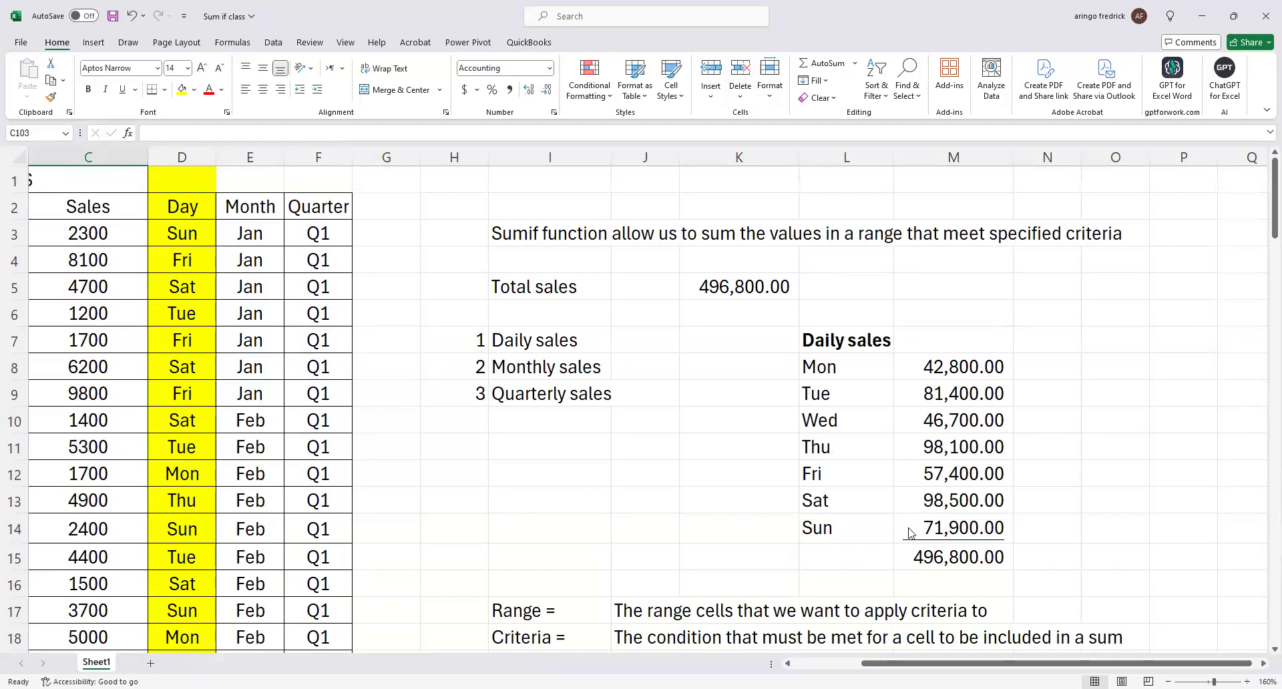
left_click(858, 329)
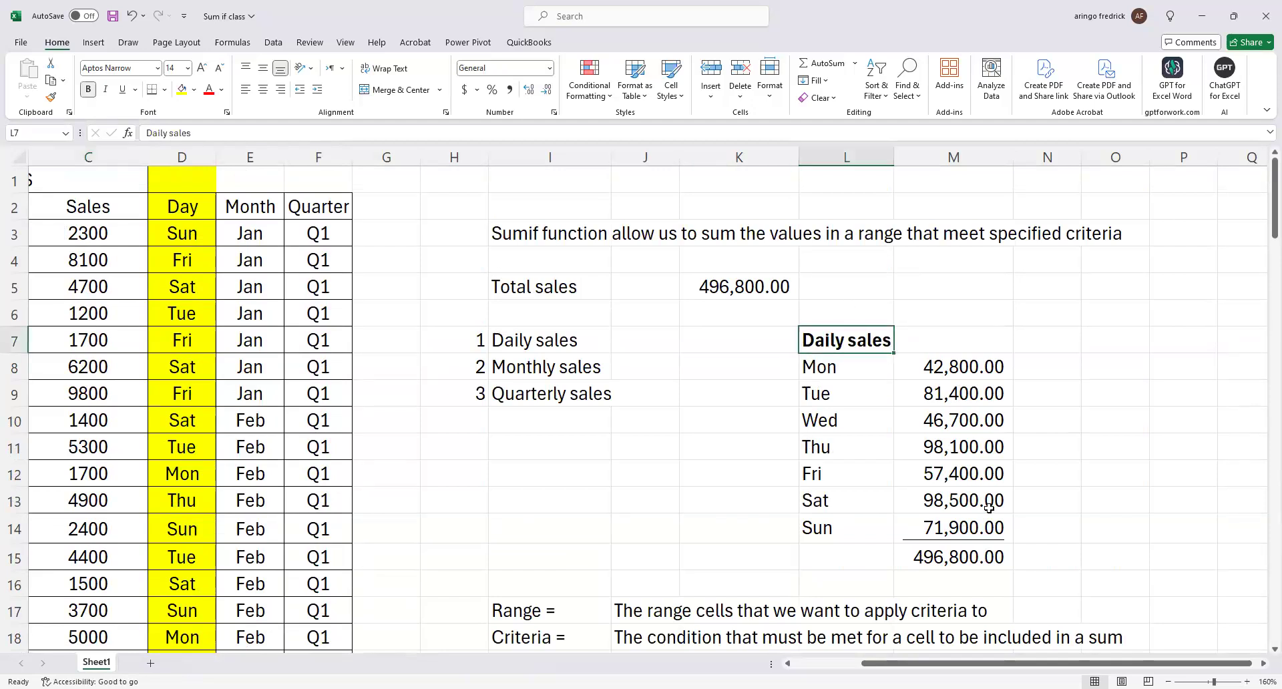
left_click(964, 556)
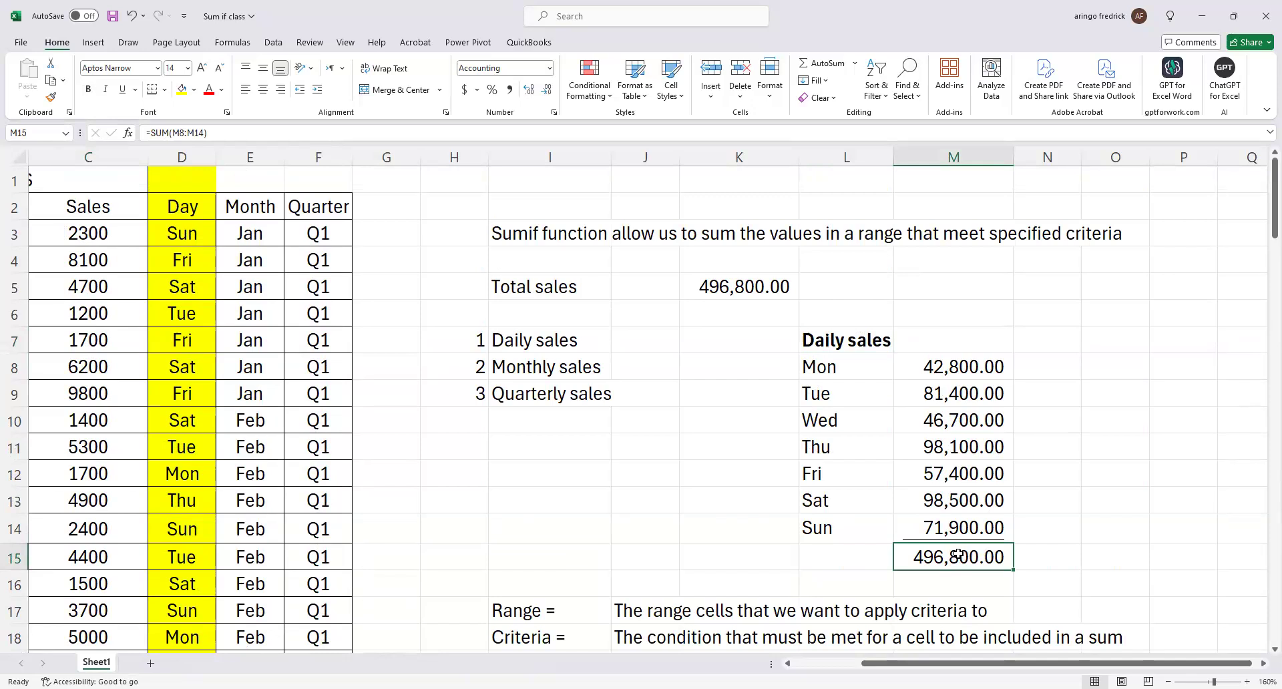
left_click(721, 294)
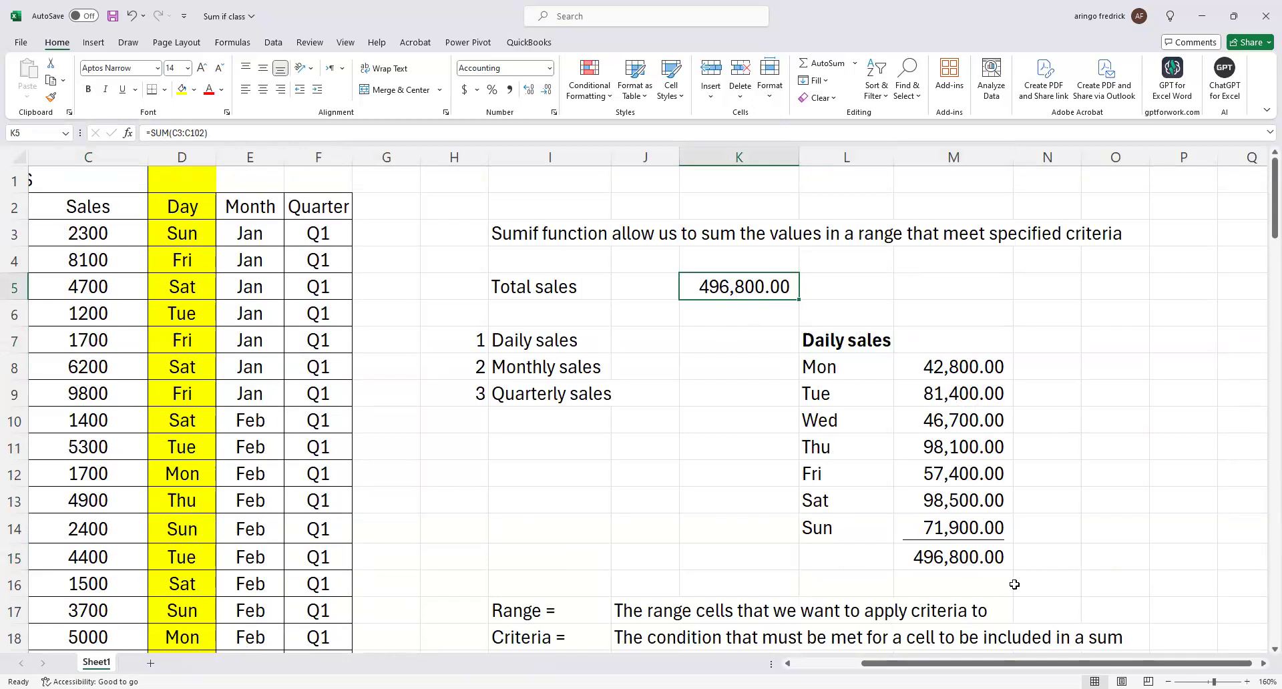
Clear the daily sales total in M15 and sum M8:M14 there again with AutoSum.
left_click(972, 559)
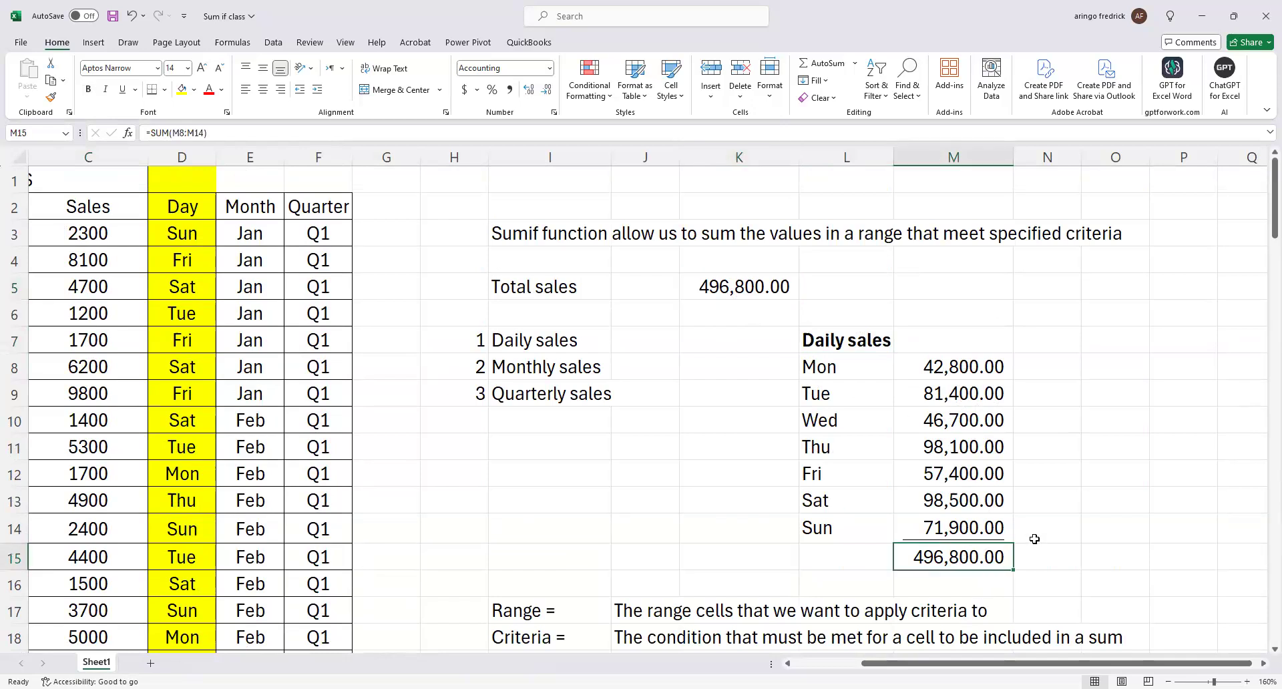
key("Delete")
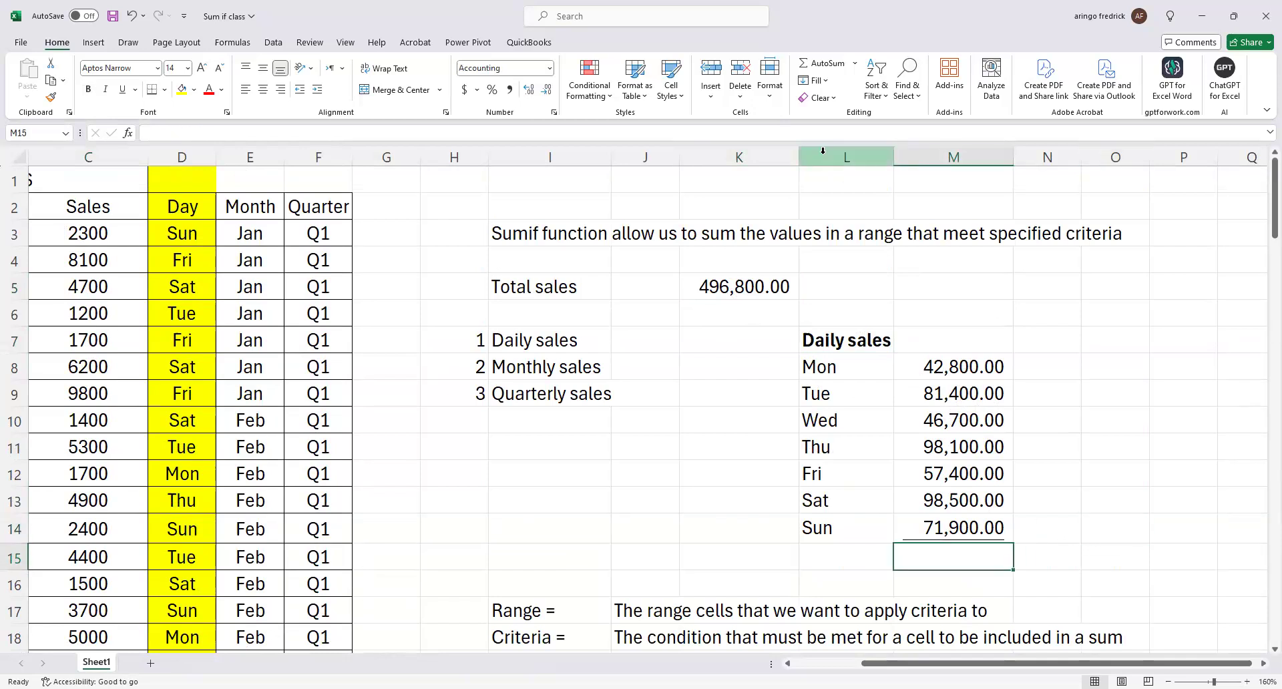
left_click(821, 69)
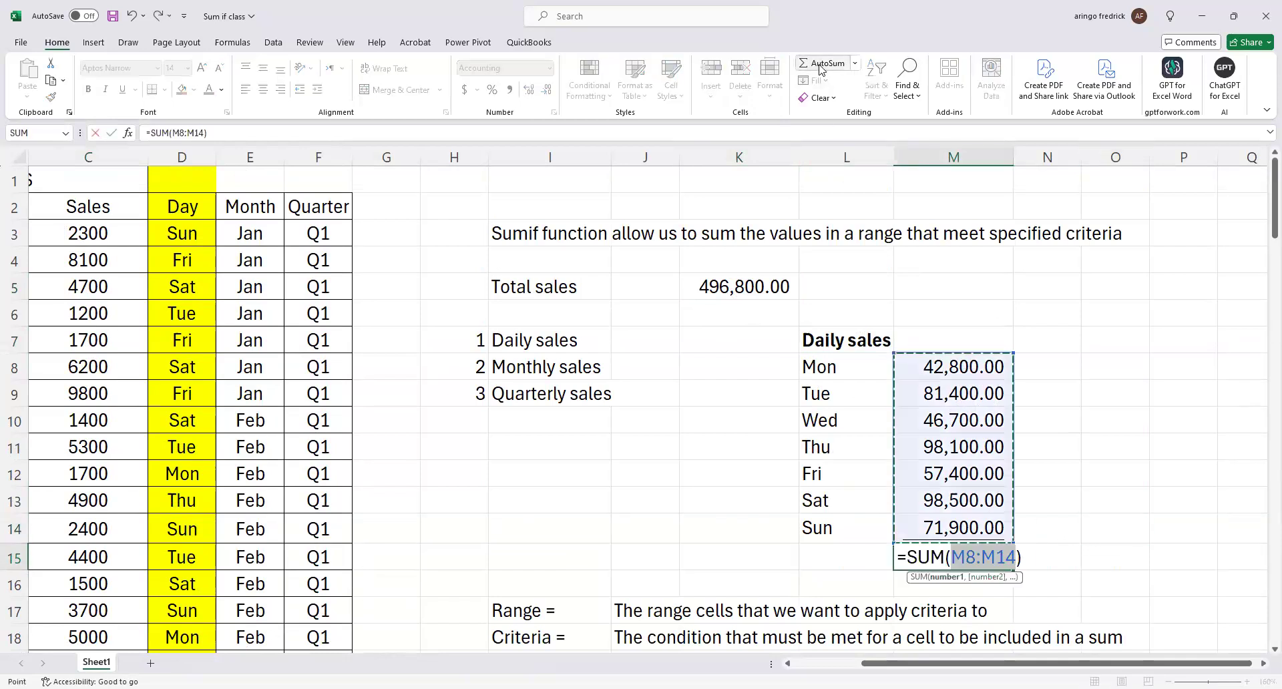
key("Return")
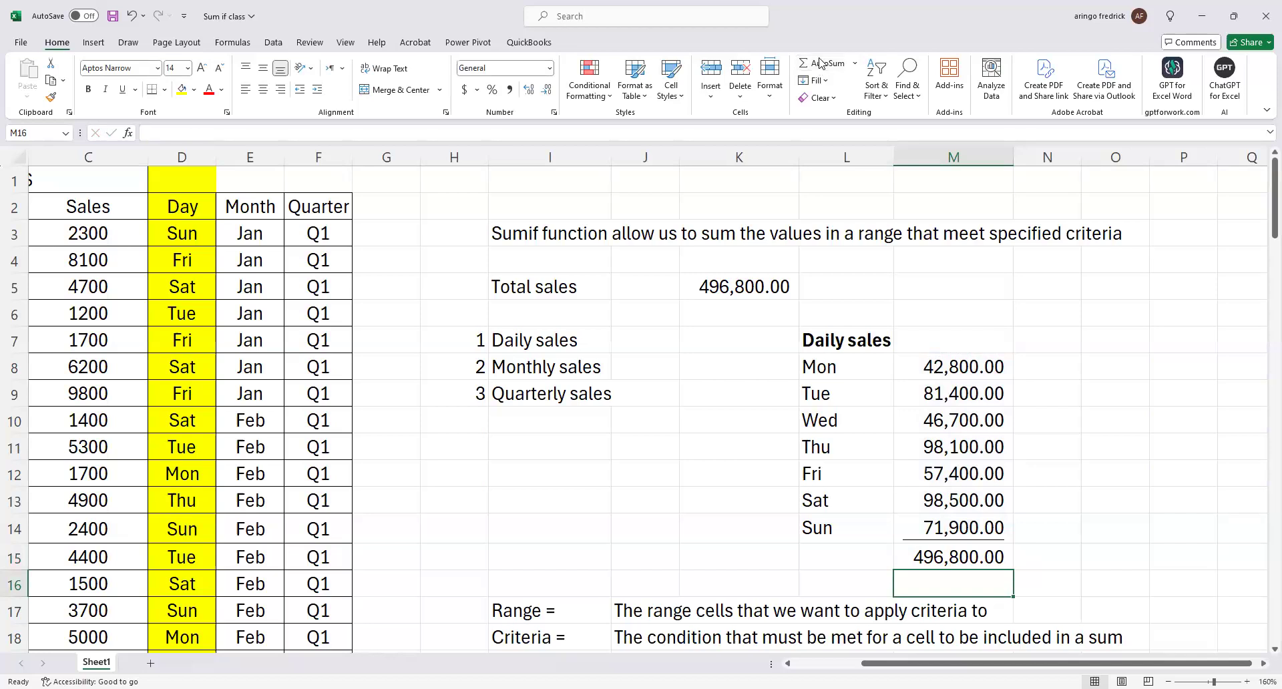
In the Sum if class (2) workbook, try to fill the mon SUMIF formula from M8 down to M14.
left_click(295, 26)
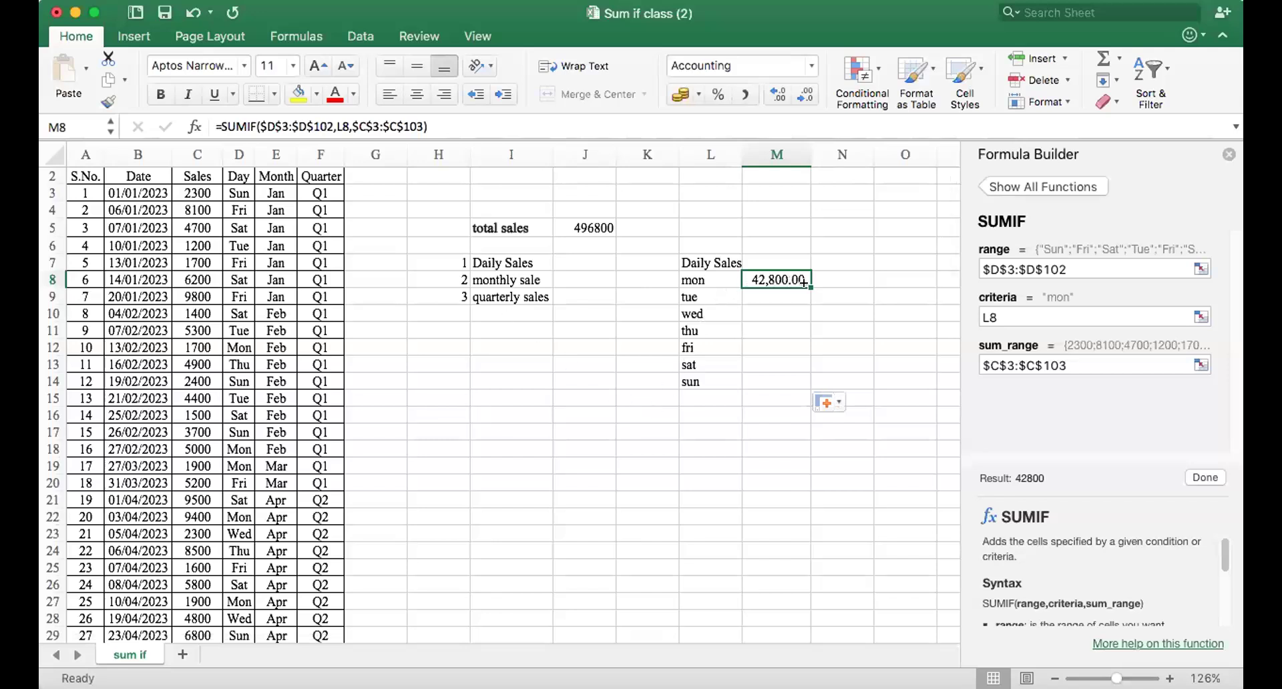
left_click_drag(802, 281, 800, 378)
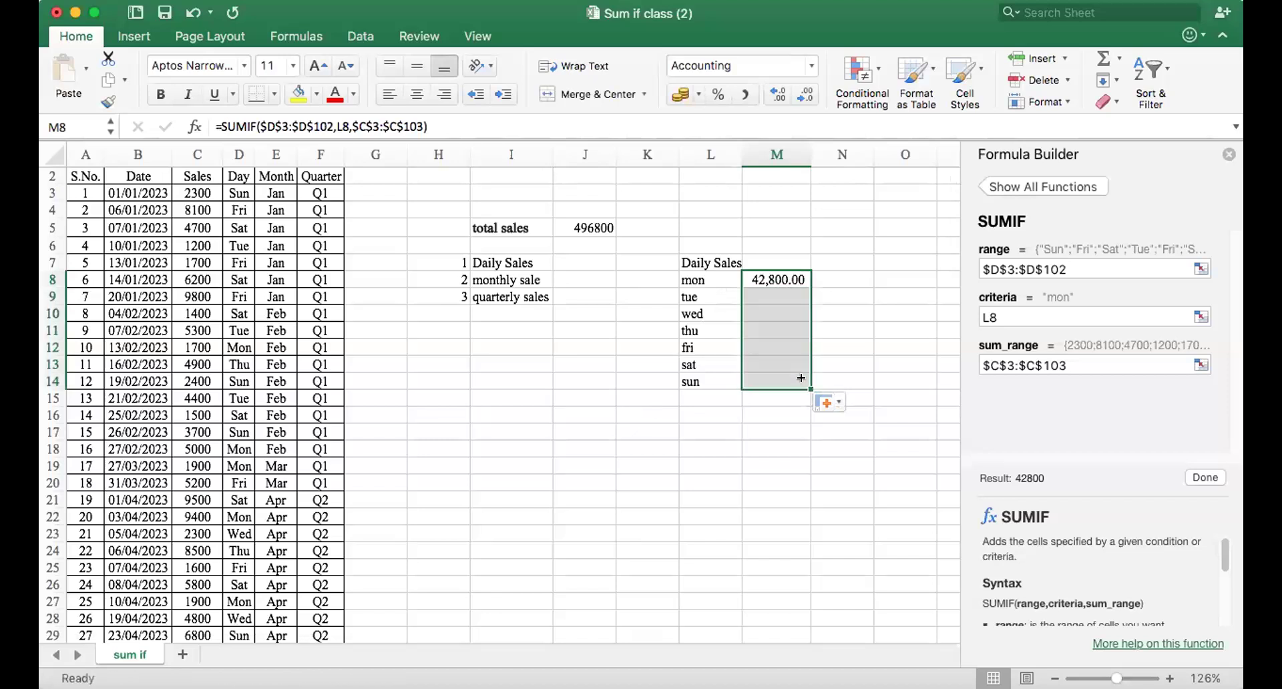
left_click(761, 271)
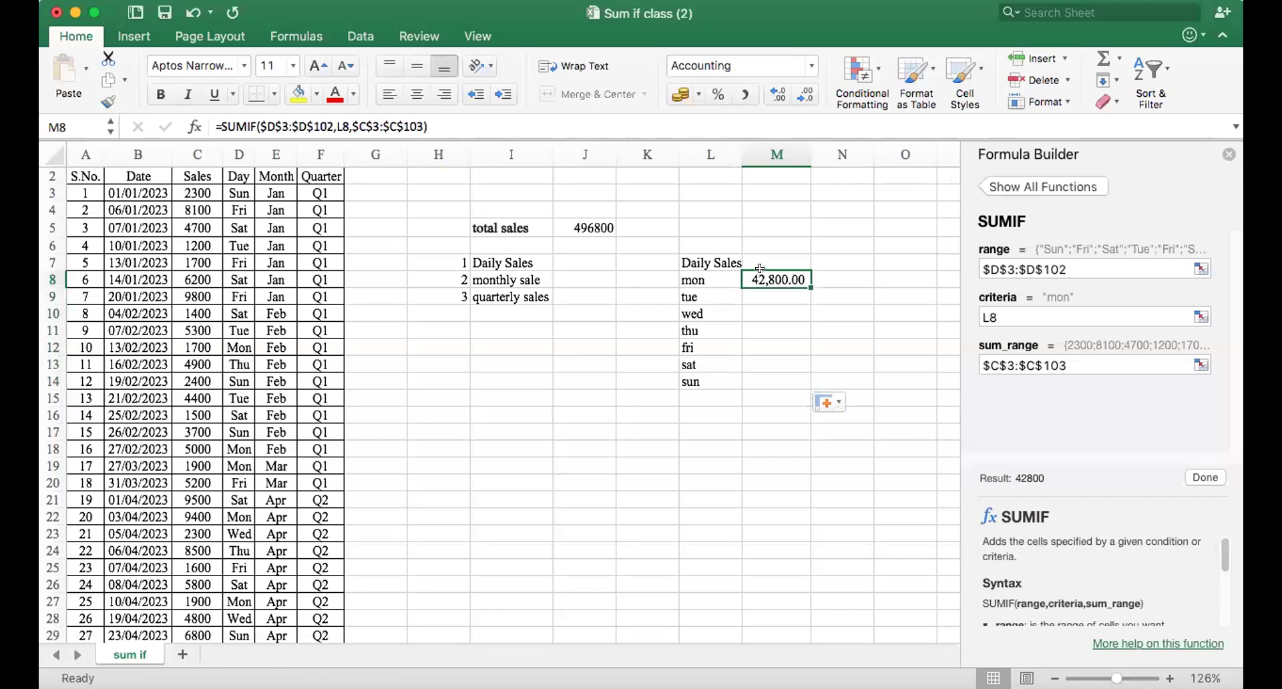
double_click(803, 281)
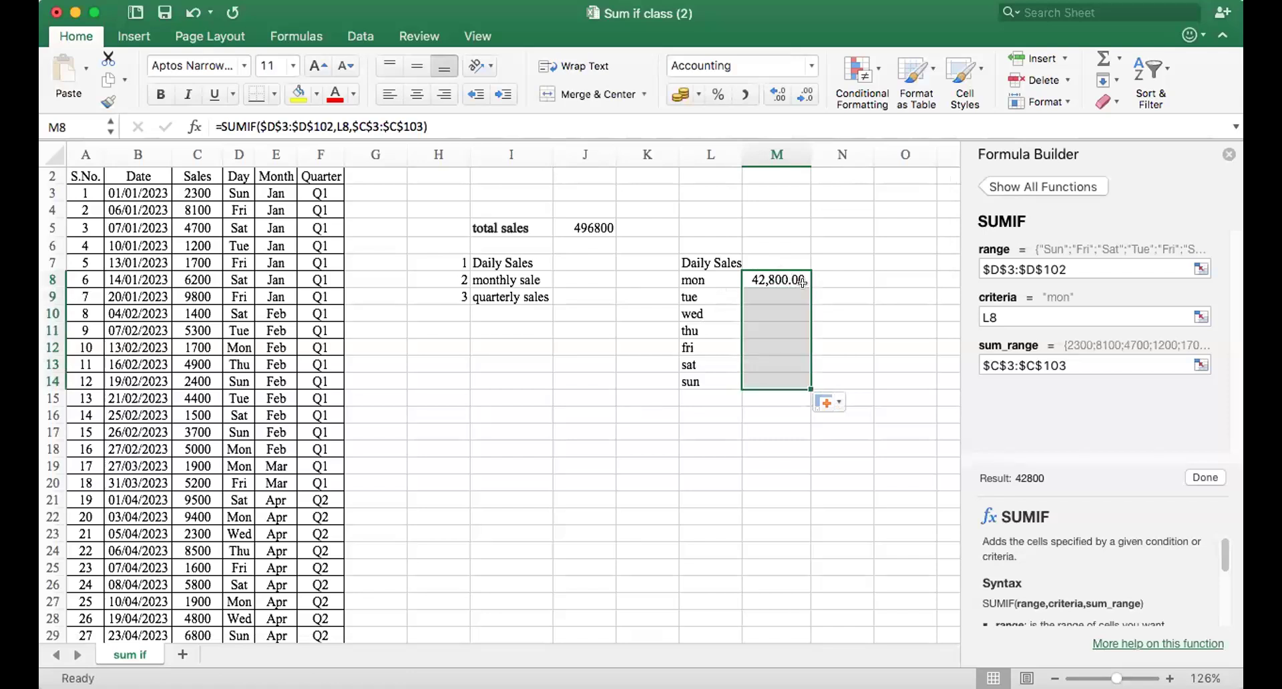
left_click(828, 402)
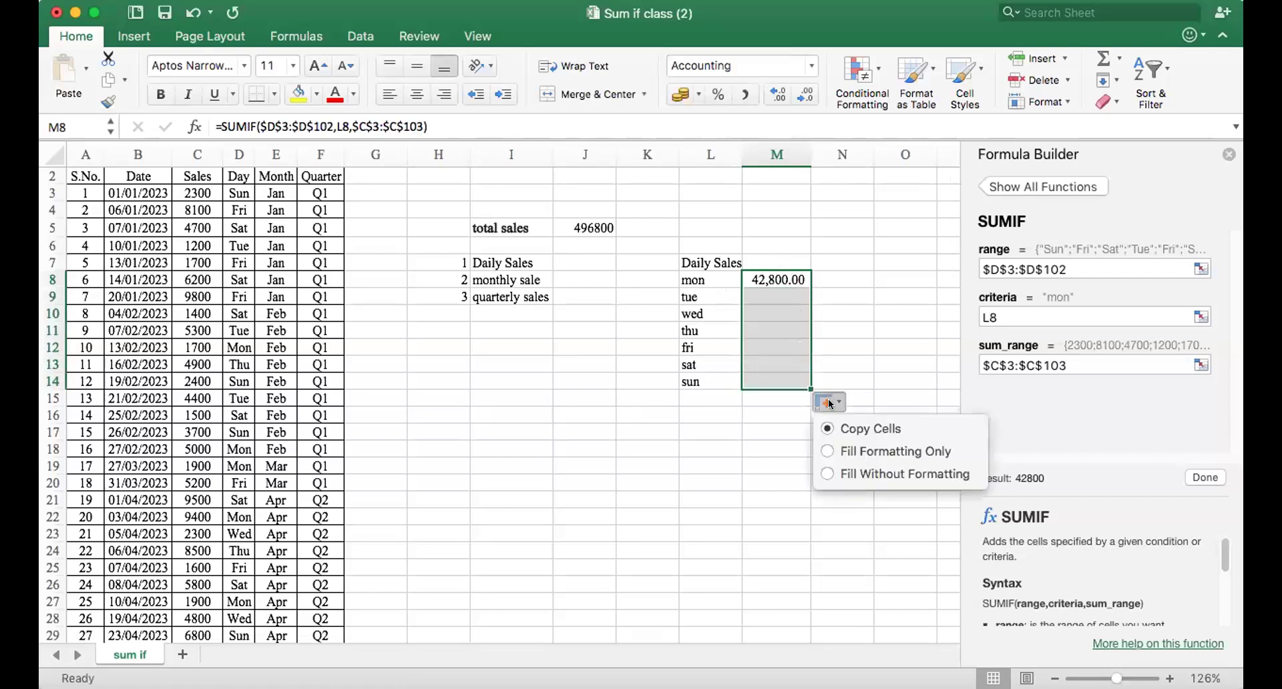
left_click(775, 311)
left_click(771, 271)
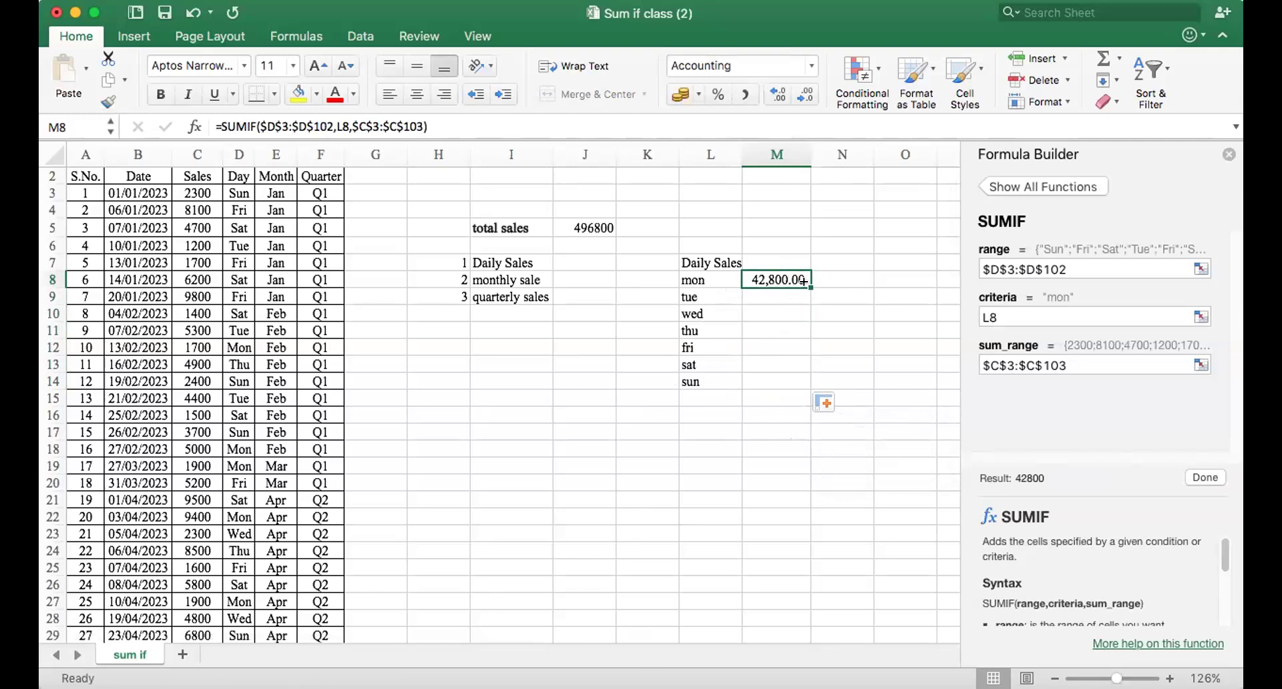
Try to fill M8 down to M14 again using other fill options, such as Fill Formatting Only.
left_click_drag(803, 281, 801, 386)
left_click(828, 402)
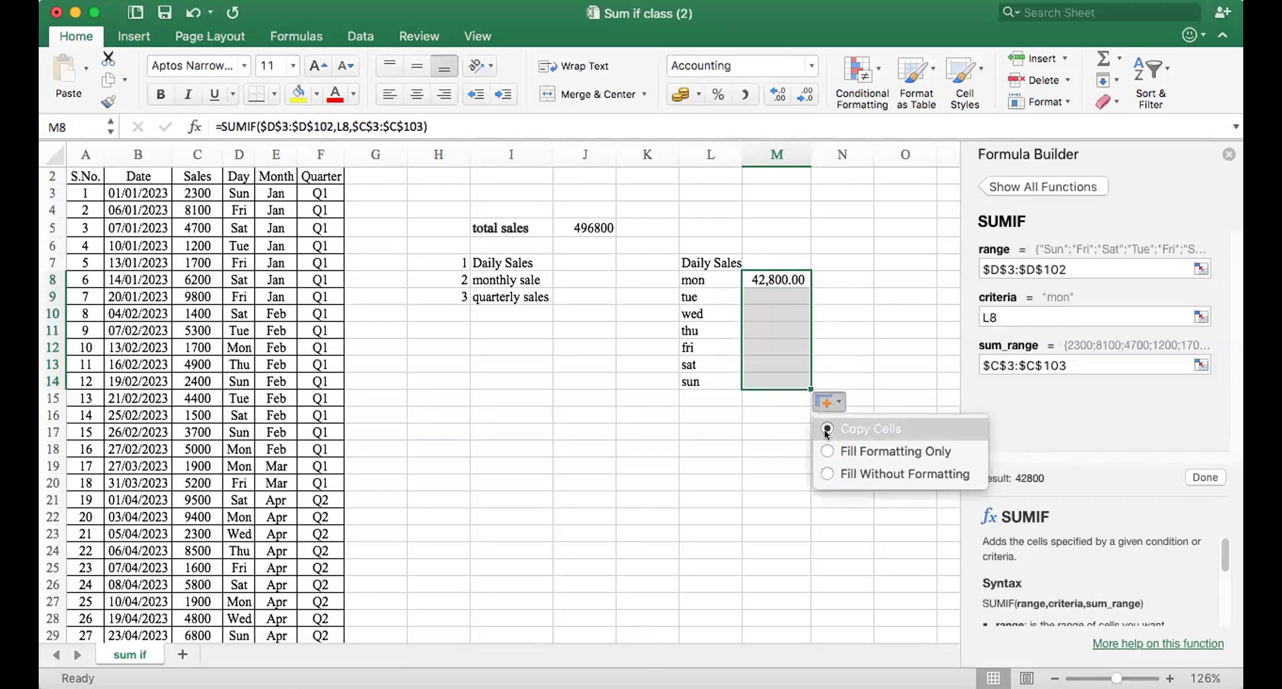
left_click(828, 450)
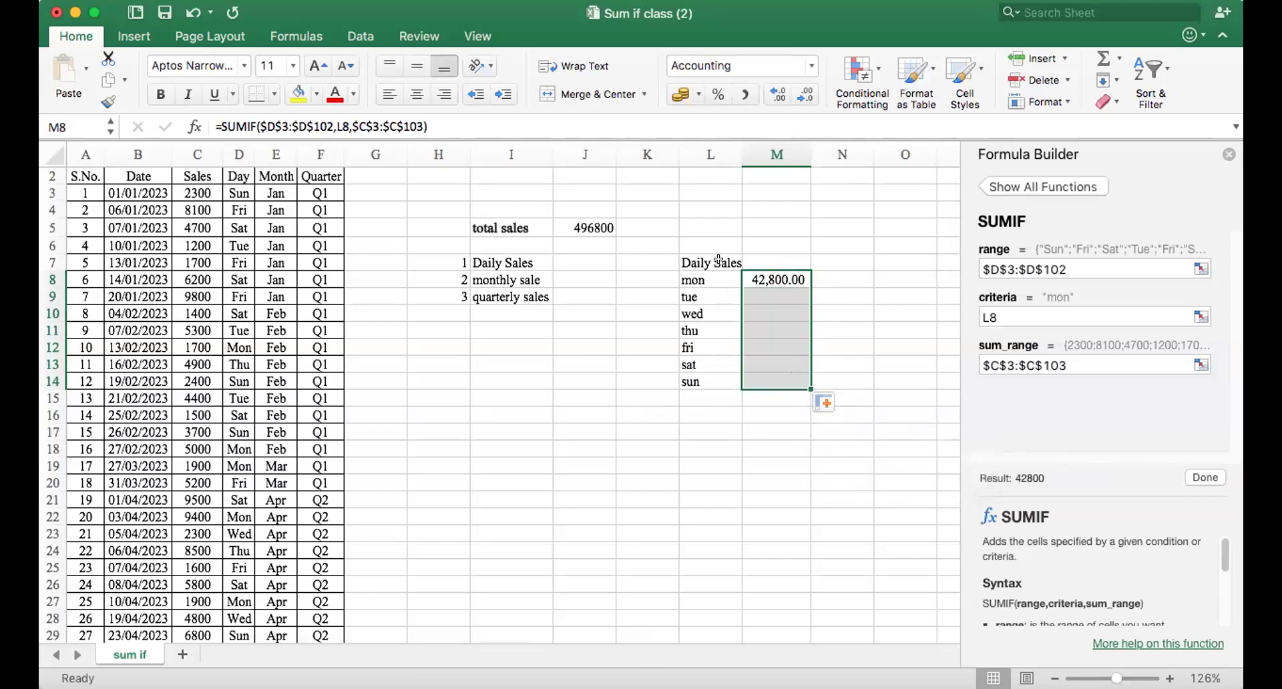
left_click(794, 280)
left_click_drag(795, 280, 797, 383)
left_click(825, 401)
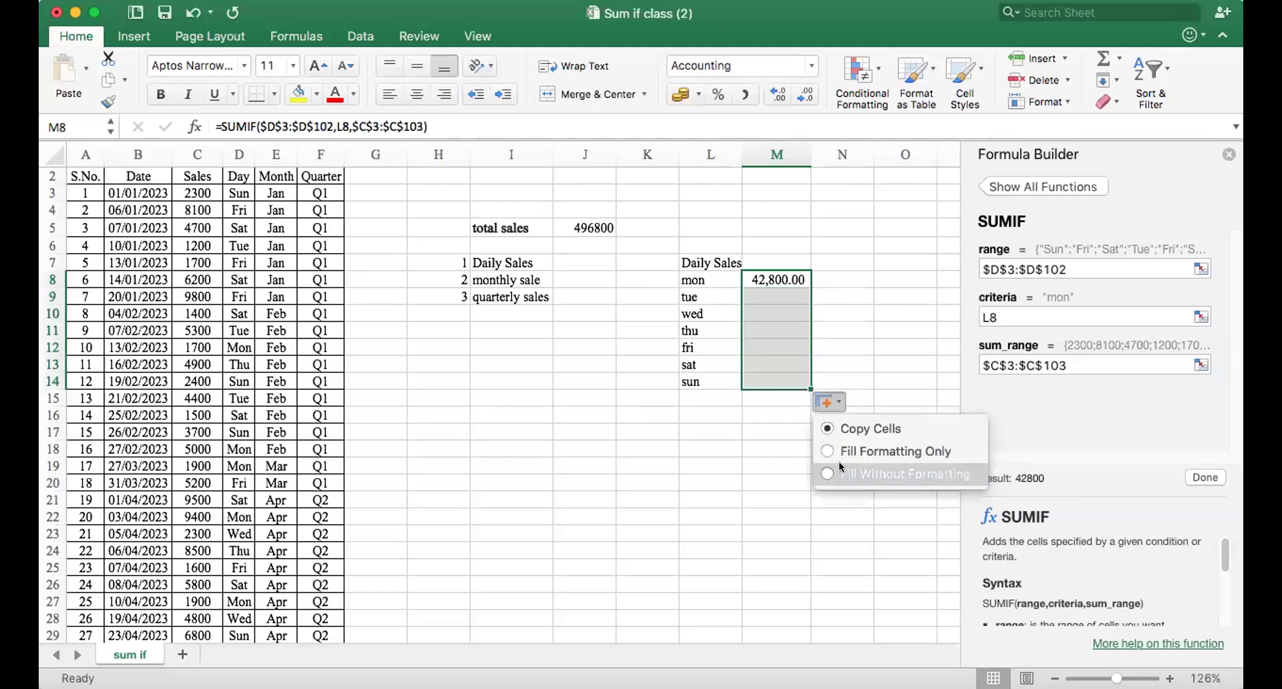
left_click(766, 279)
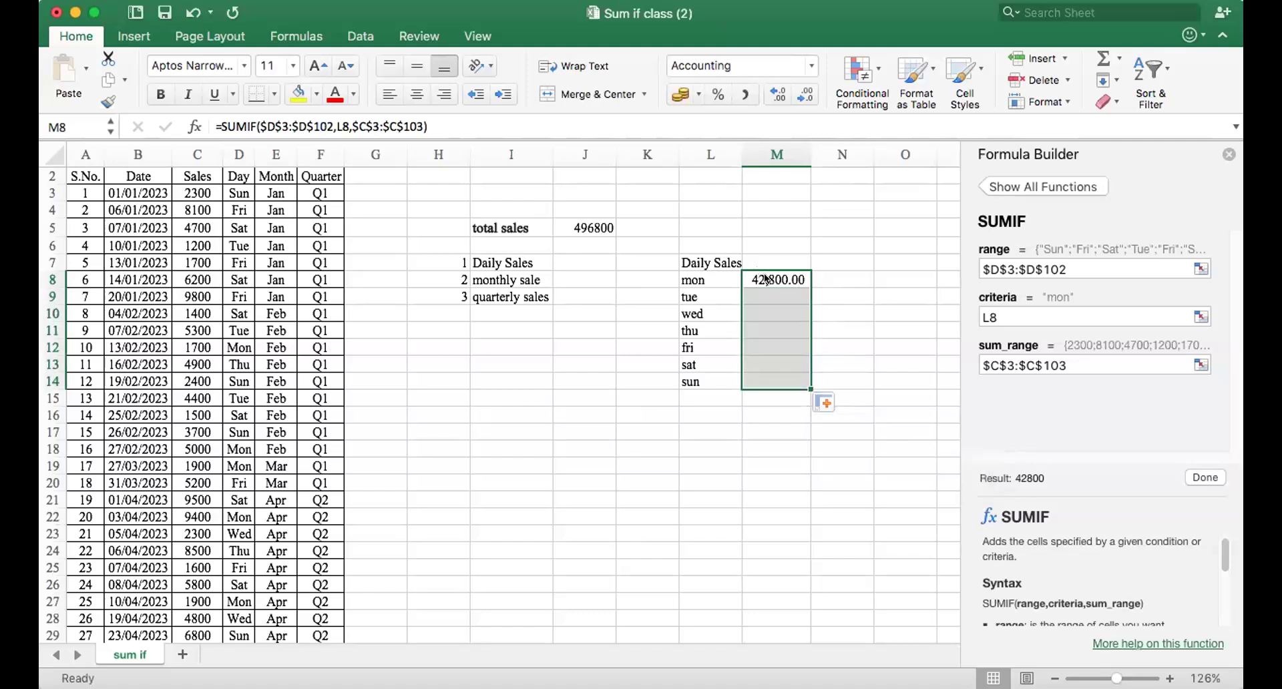
Copy the mon SUMIF formula from M8 into M9 for tue.
left_click(765, 279)
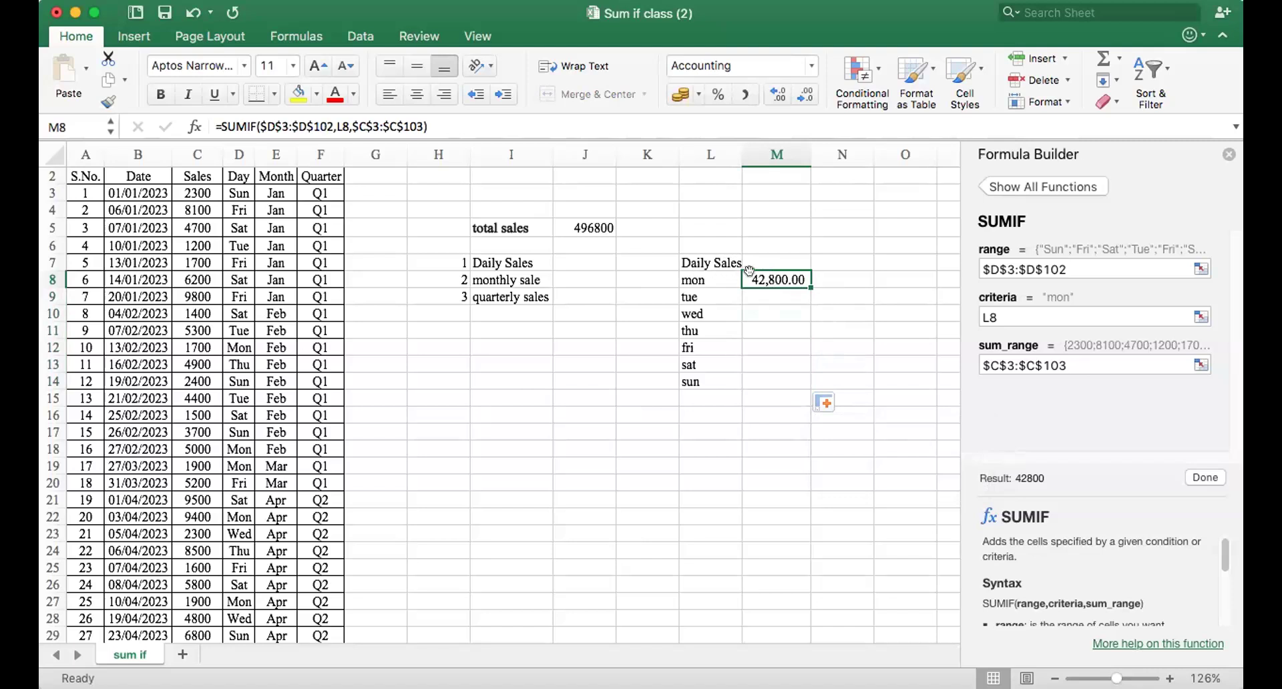
key("super+c")
left_click(757, 293)
key("super+v")
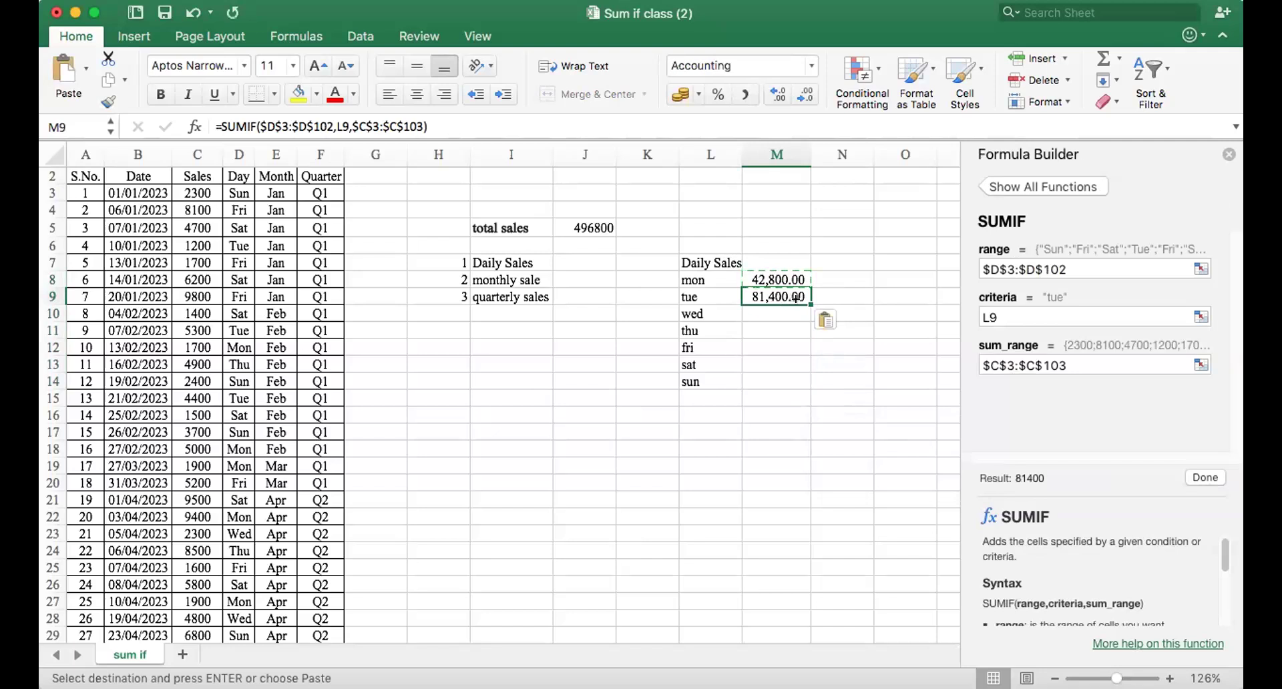
Copy the tue SUMIF formula from M9 into M10 for wed.
double_click(802, 298)
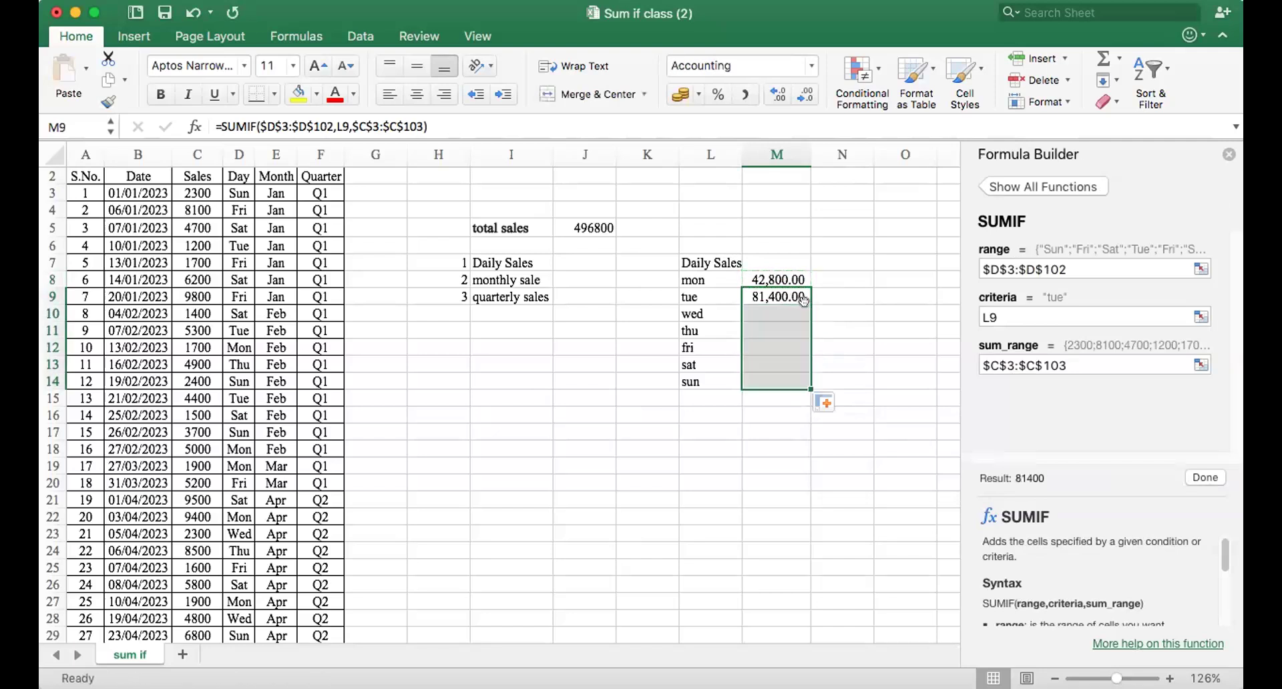
left_click(792, 305)
left_click(775, 296)
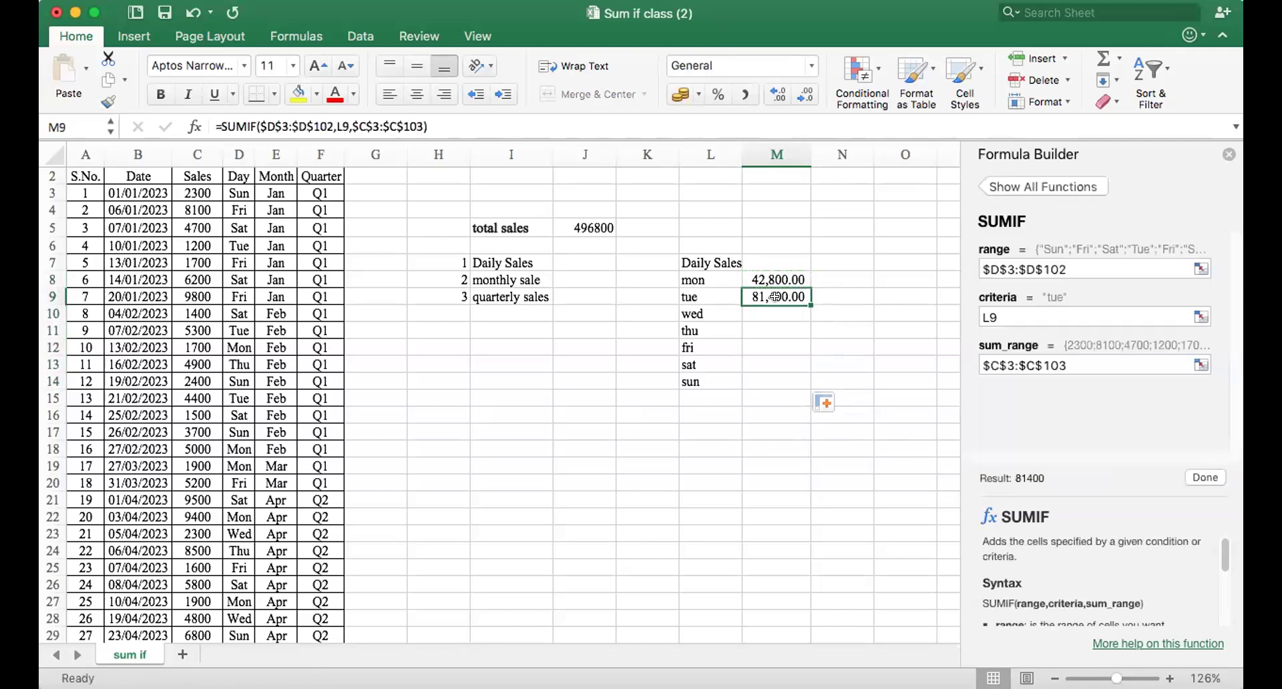
key("super+c")
left_click(777, 313)
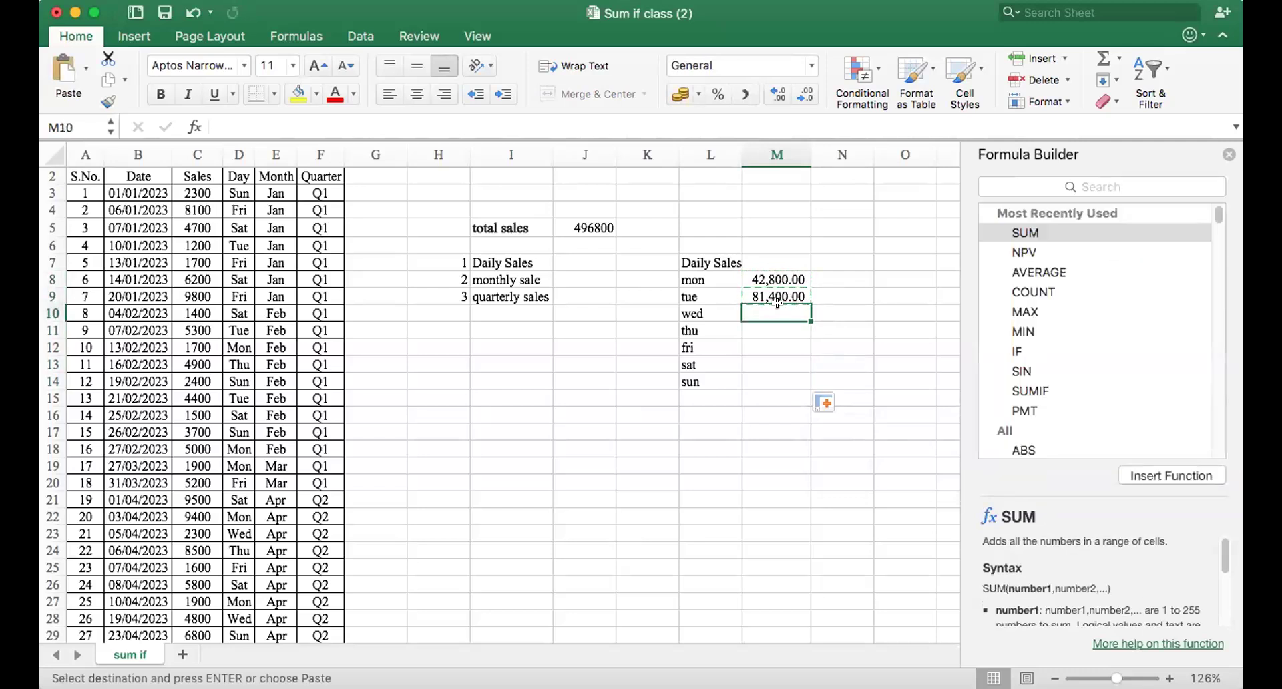
key("super+v")
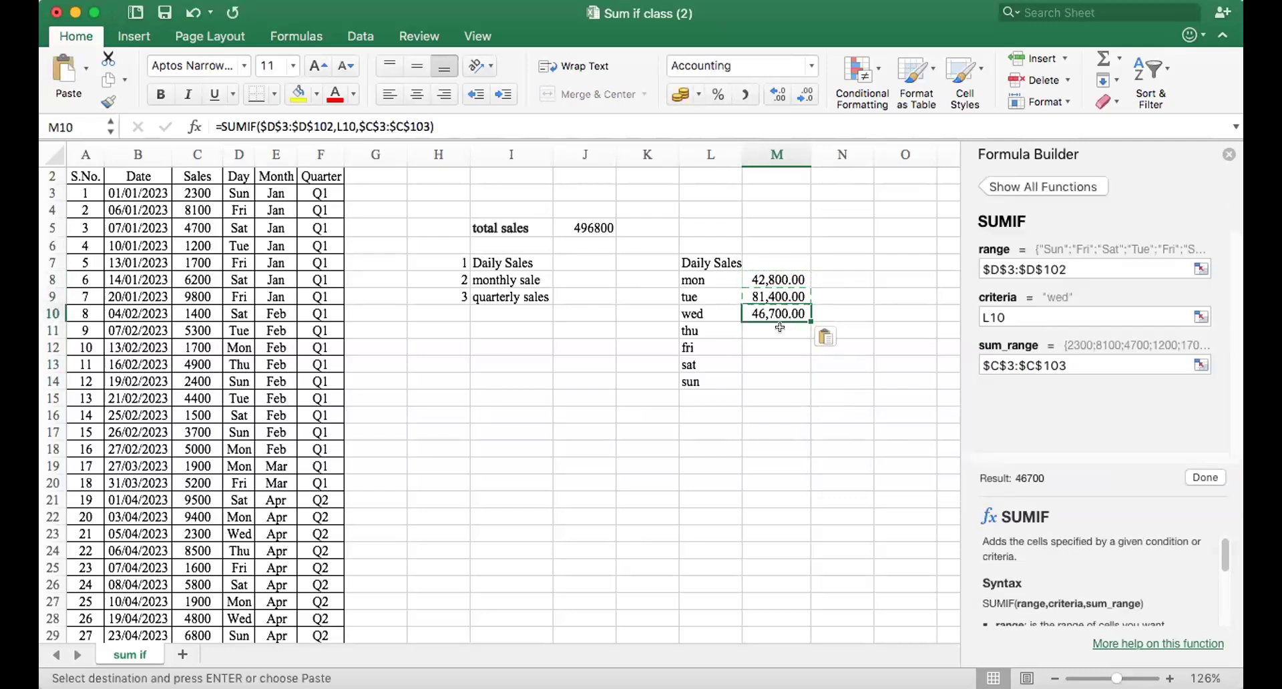
Copy the wed SUMIF formula from M10 into M11 for thu.
key("Down")
left_click(776, 314)
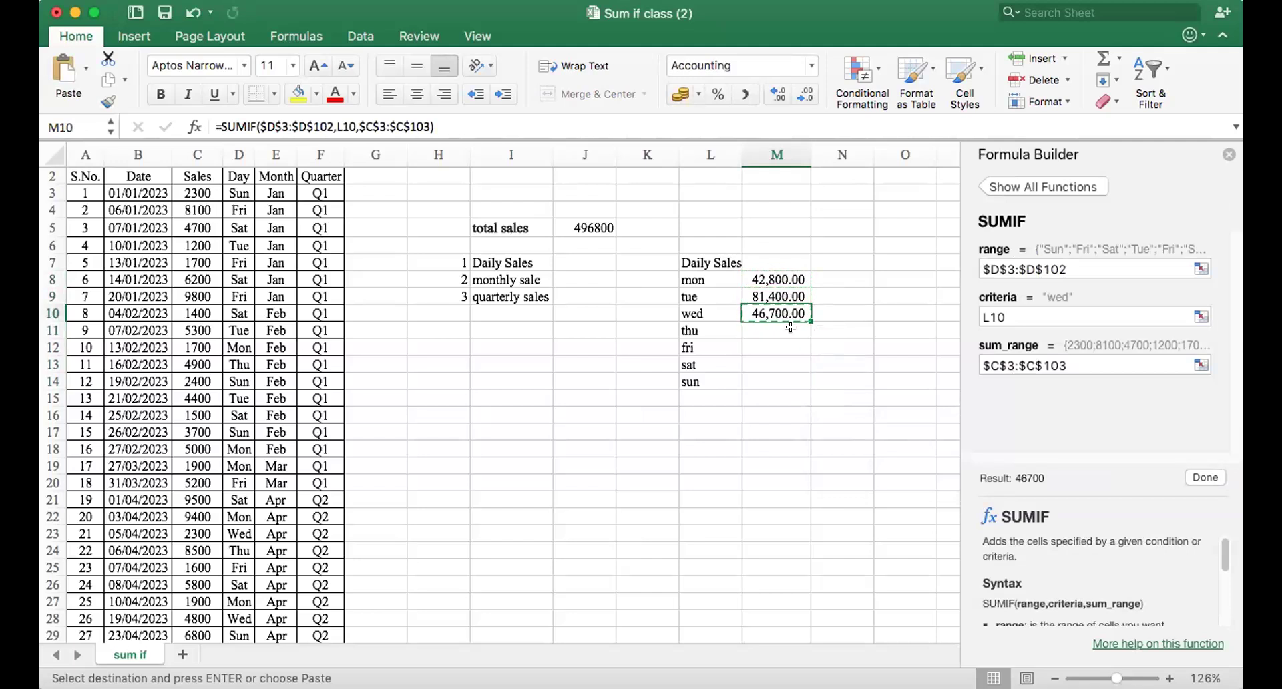
left_click(791, 327)
key("super+v")
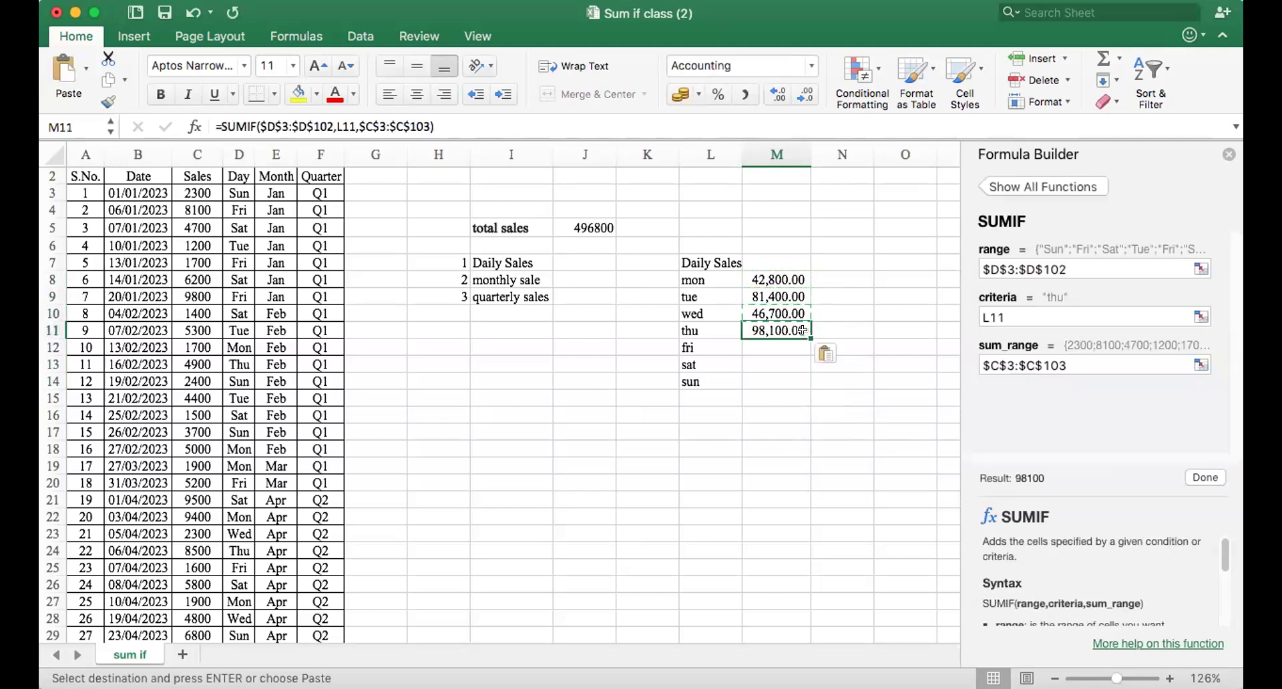
Copy the thu SUMIF formula from M11 into M12 for fri.
left_click_drag(801, 329, 805, 374)
left_click(790, 364)
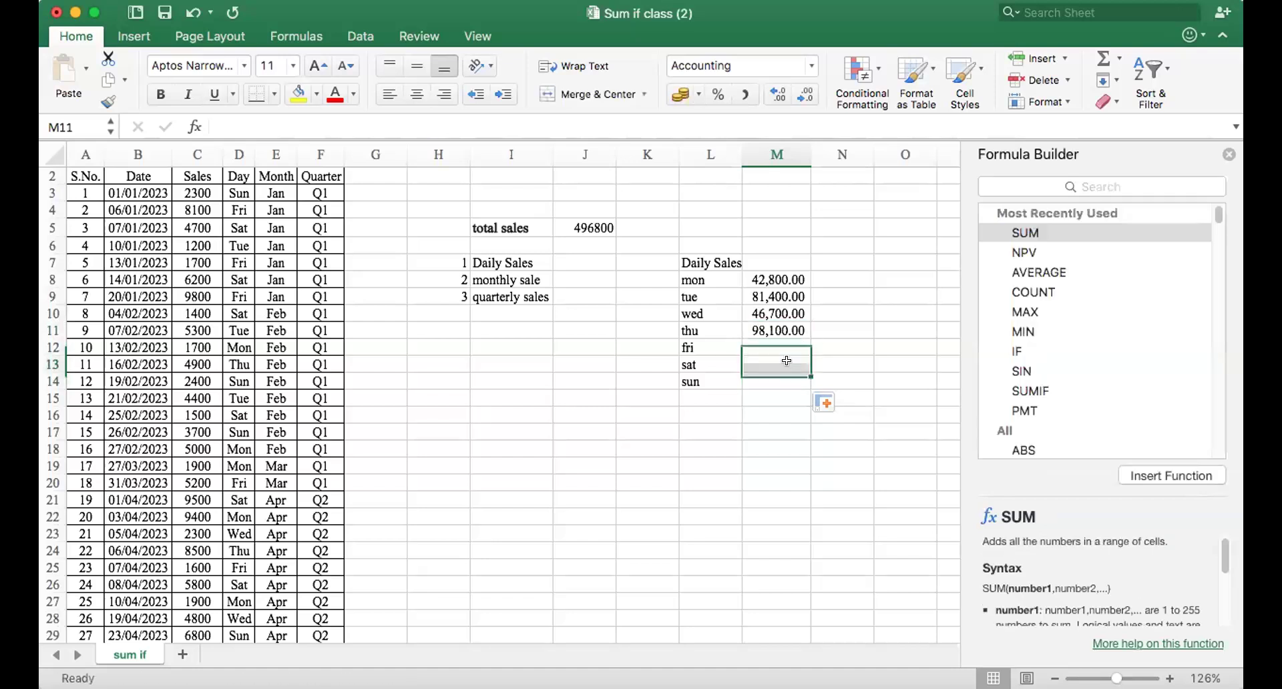
left_click(778, 349)
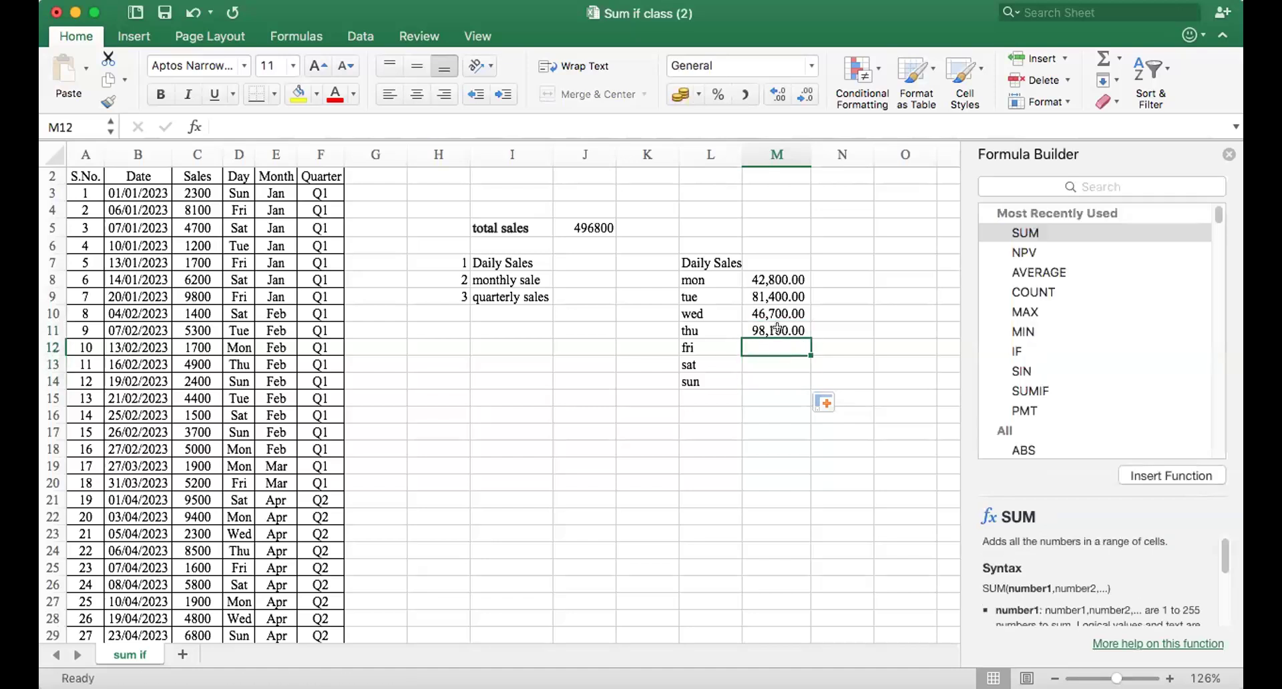
left_click(777, 328)
key("cmd+c")
left_click(778, 348)
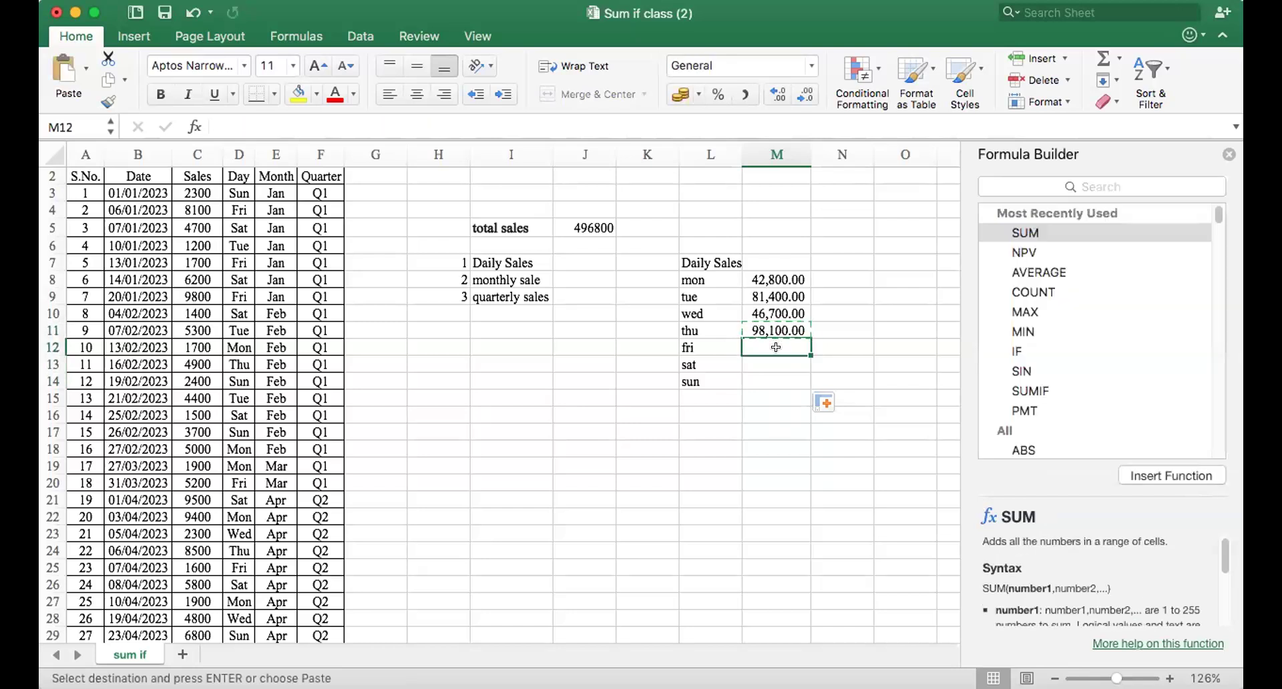
key("cmd+v")
Copy the fri SUMIF formula from M12 into M13 for sat and M14 for sun.
left_click(778, 363)
left_click(776, 349)
key("super+c")
left_click(775, 364)
key("super+v")
left_click(776, 361)
key("Escape")
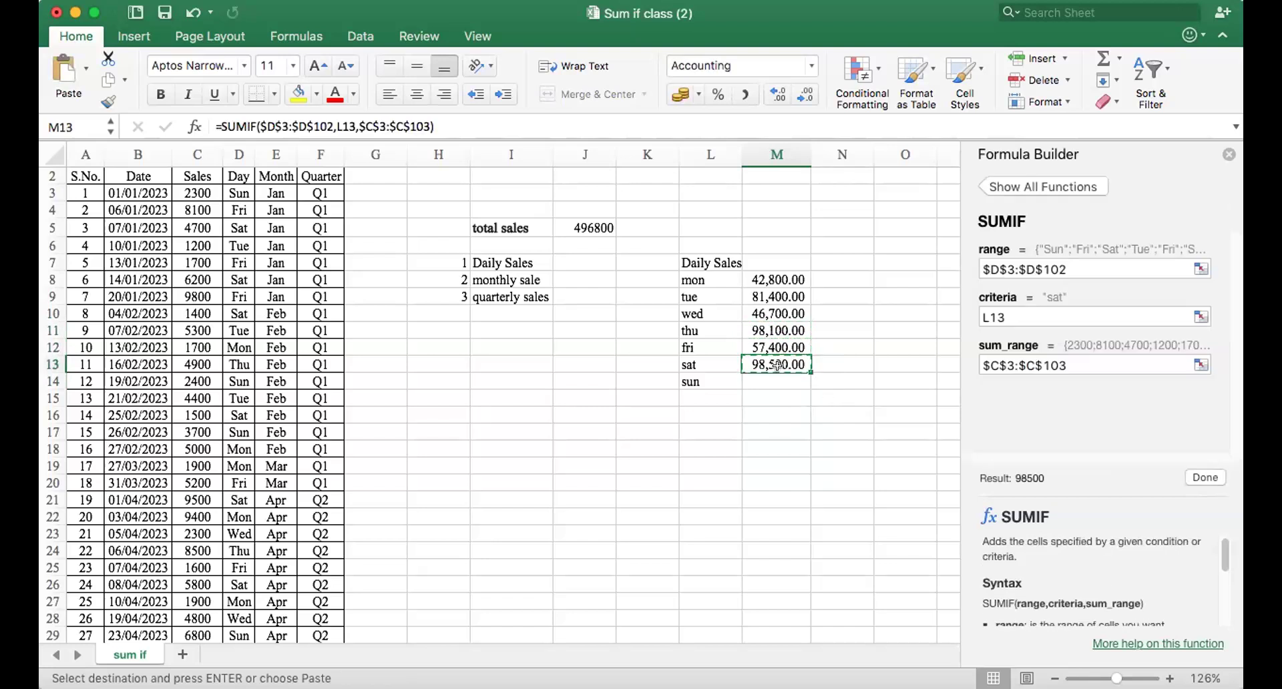
left_click(781, 381)
key("super+v")
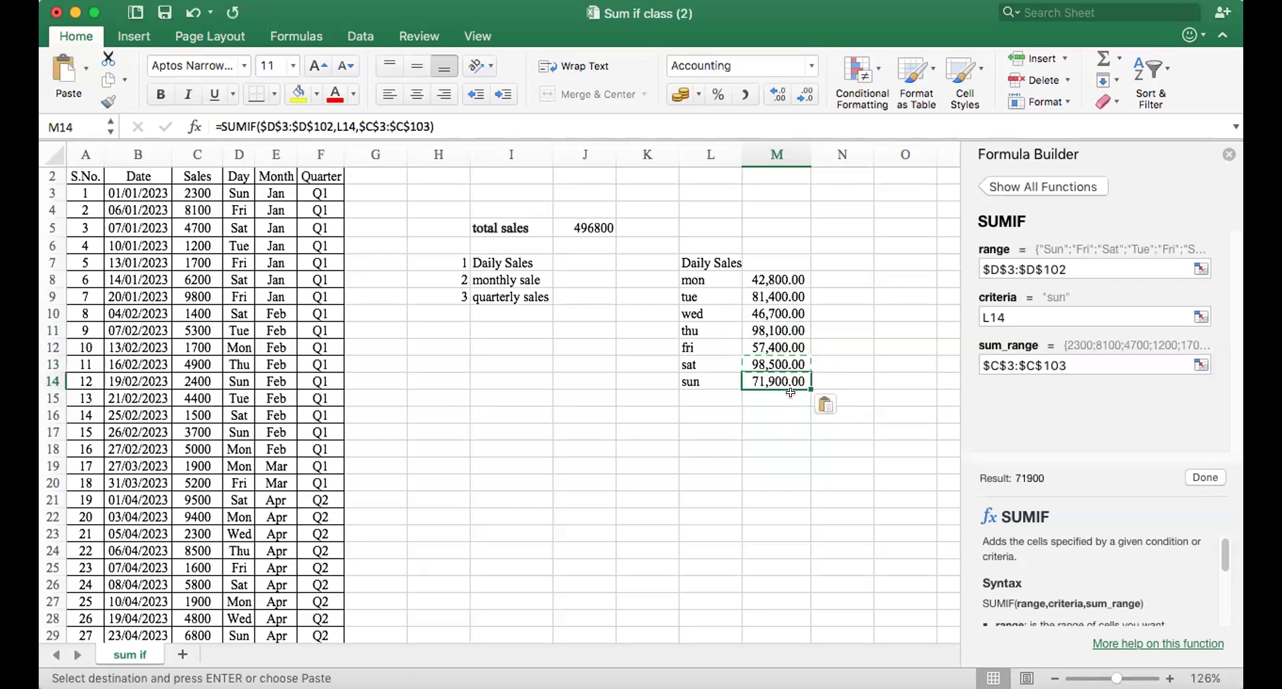
Label L15 as total and clear the SUMIF formula autofilled into M15.
left_click(790, 394)
left_click(719, 393)
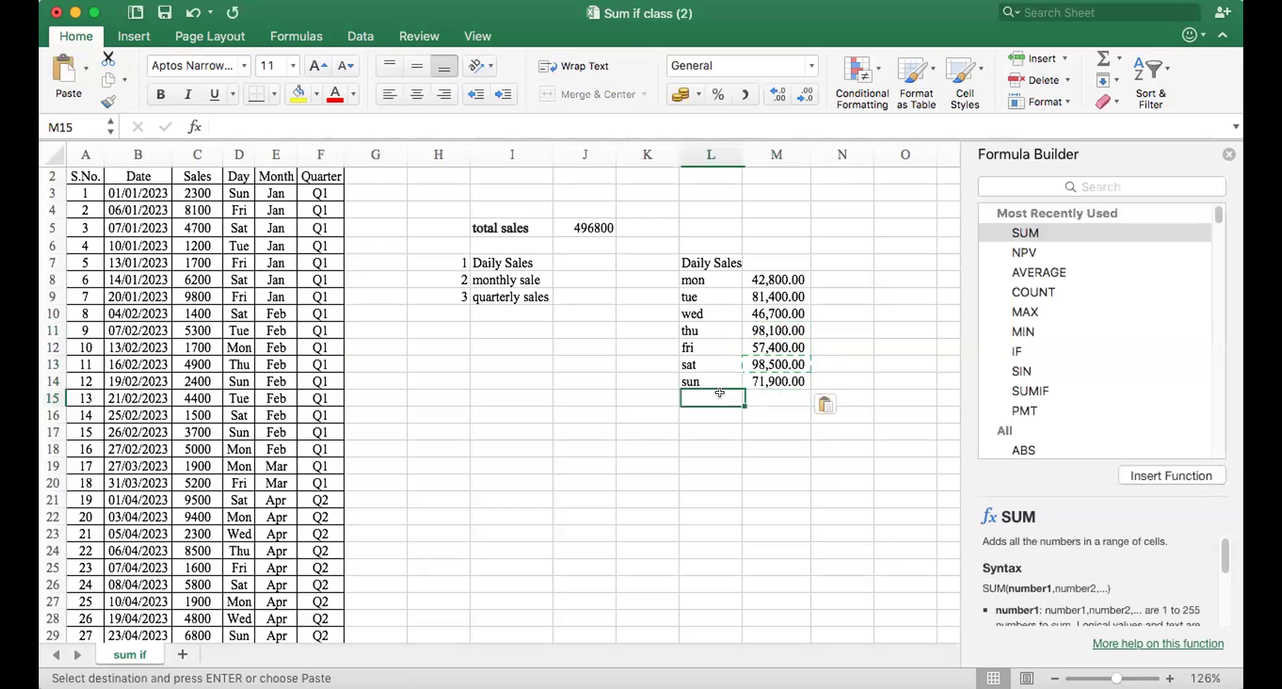
type("total")
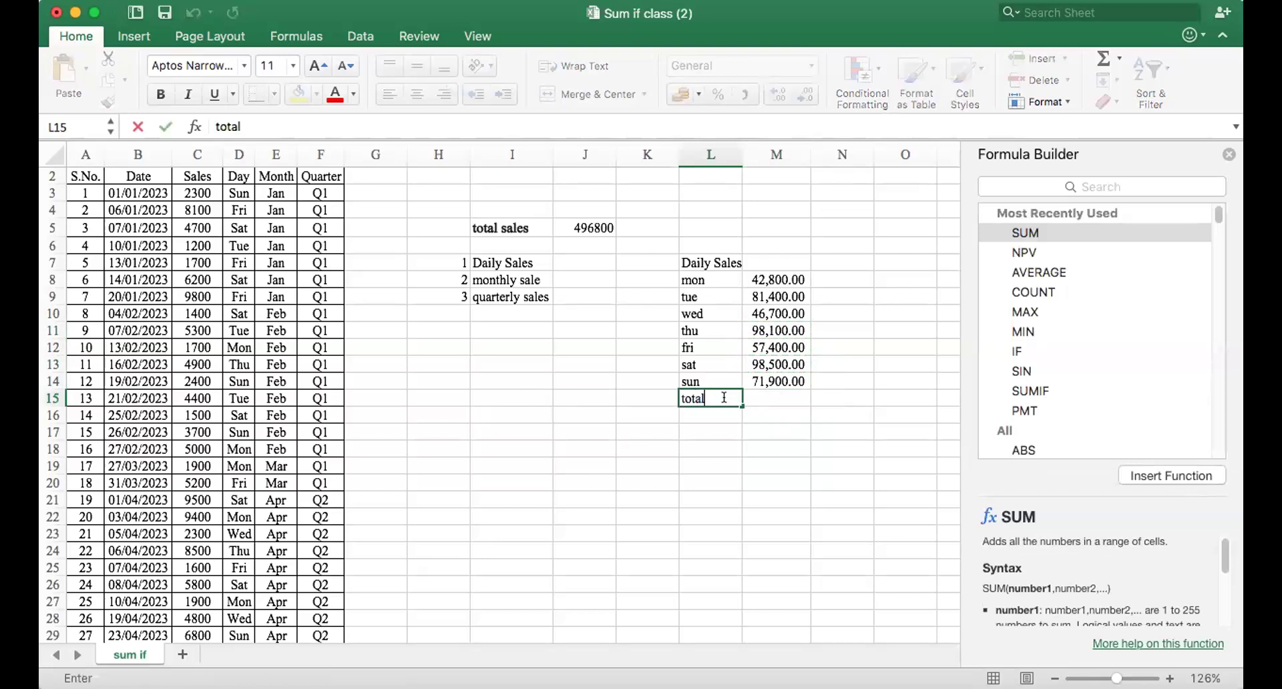
key("Tab")
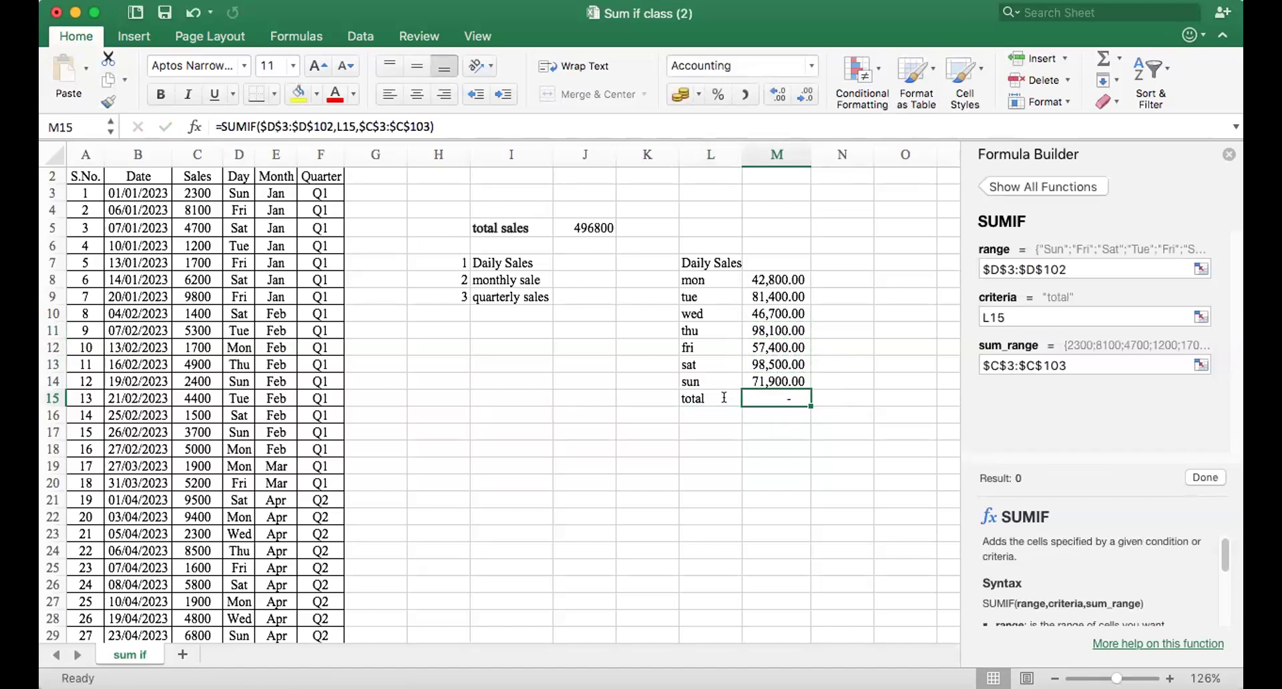
type("≠")
key("BackSpace")
key("Return")
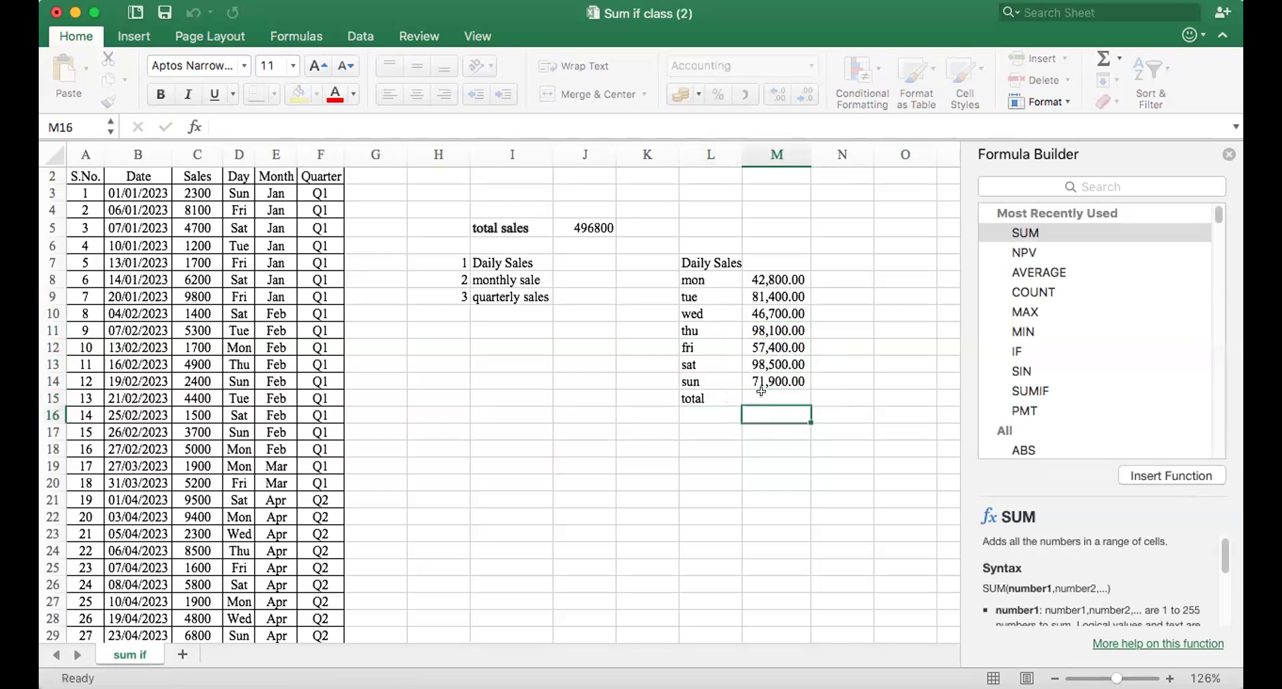
Add up the seven weekday sales in M15 with a SUM of M8:M14.
left_click_drag(760, 388, 761, 392)
left_click(773, 398)
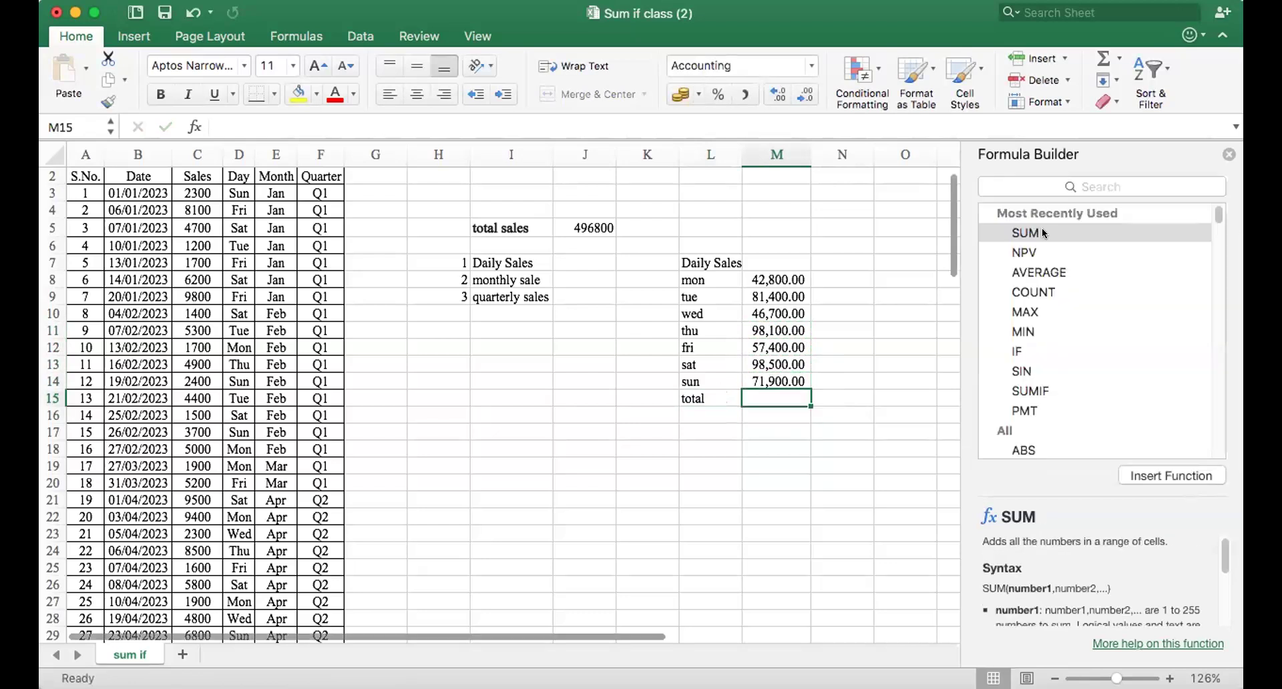
left_click(1042, 231)
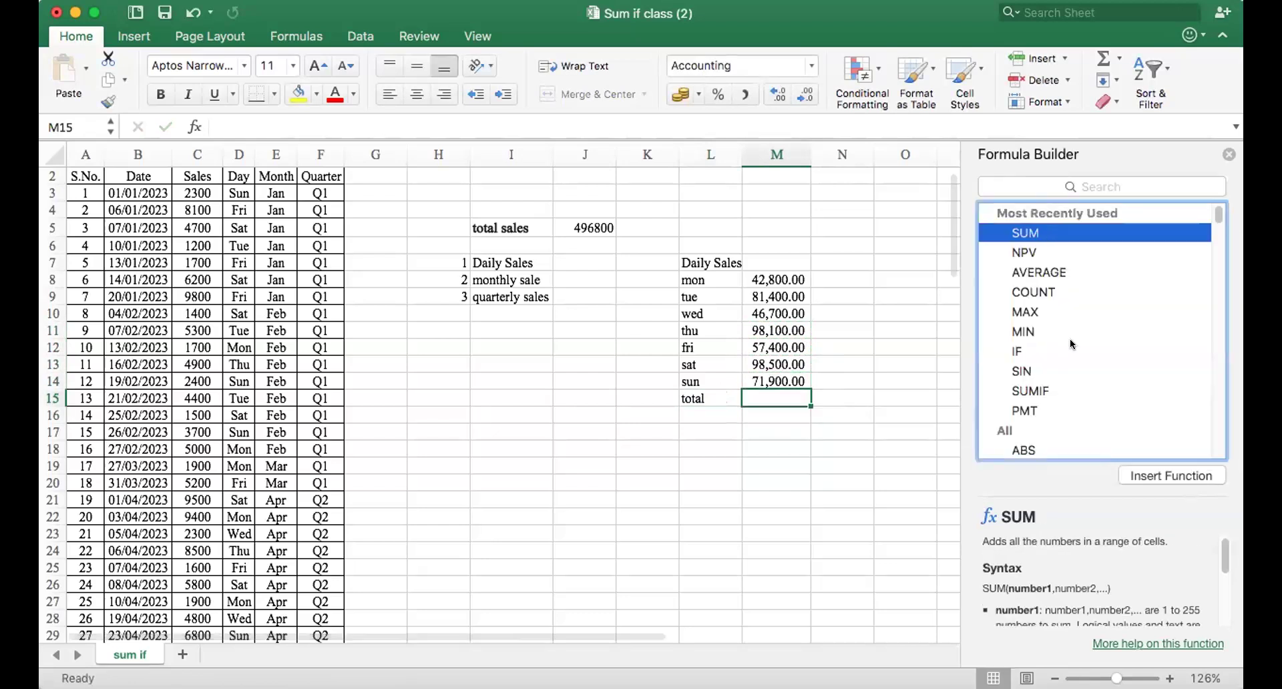
left_click(1157, 474)
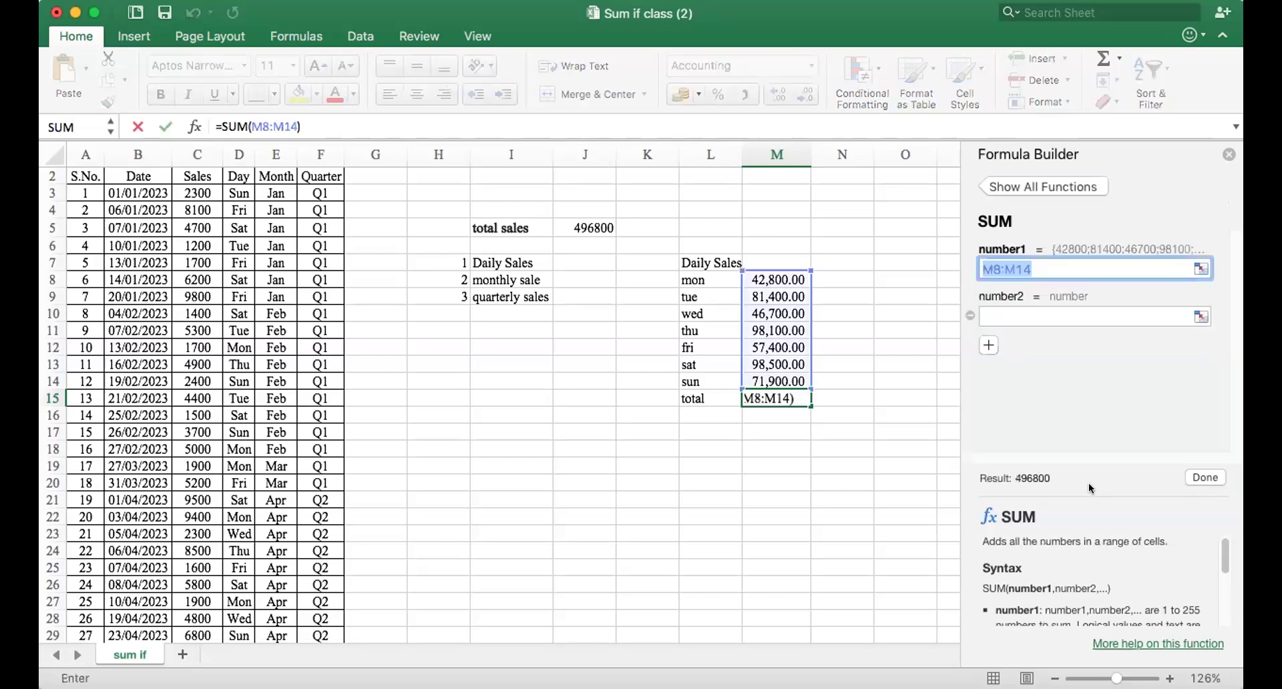
key("Return")
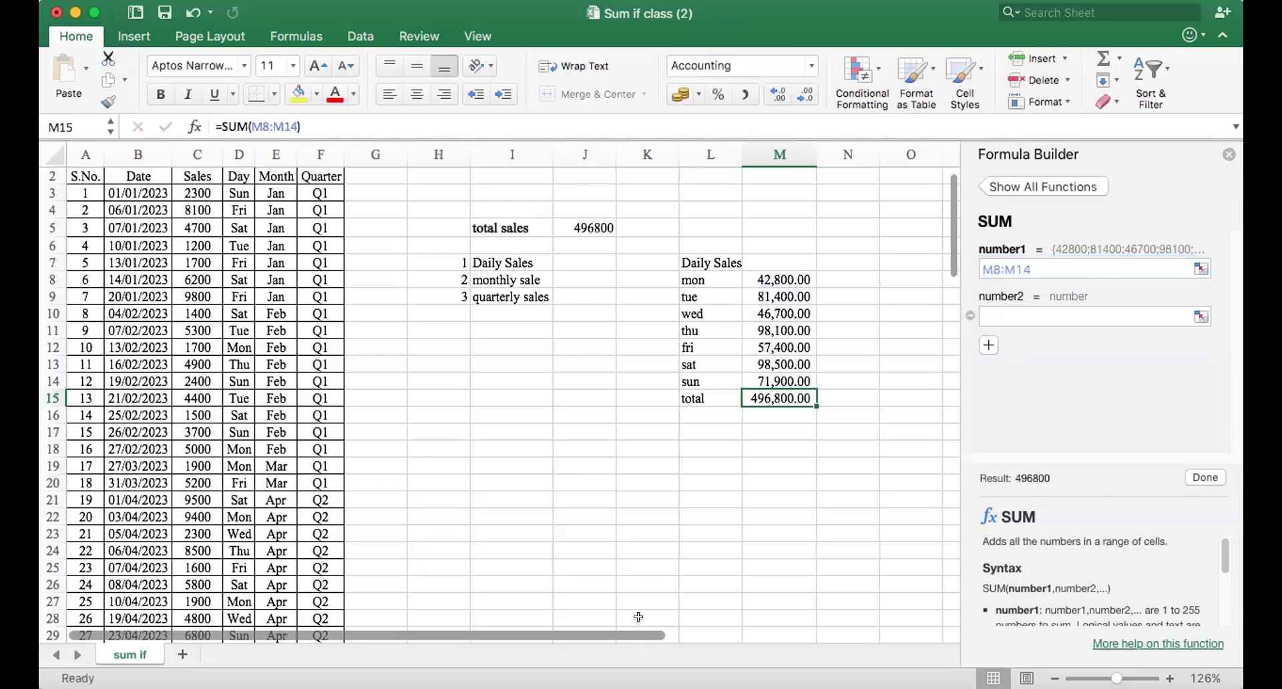
left_click(749, 425)
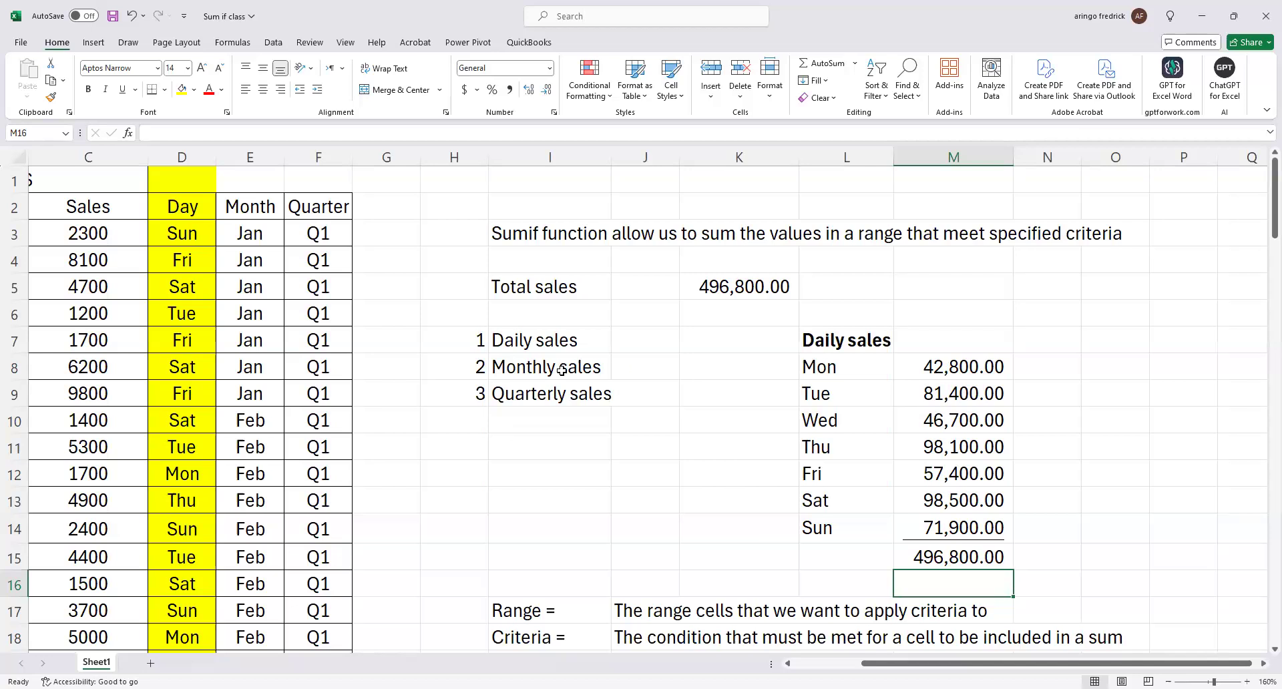
Copy the Monthly sales label from I8 into P7 as a heading and make it bold.
left_click(520, 370)
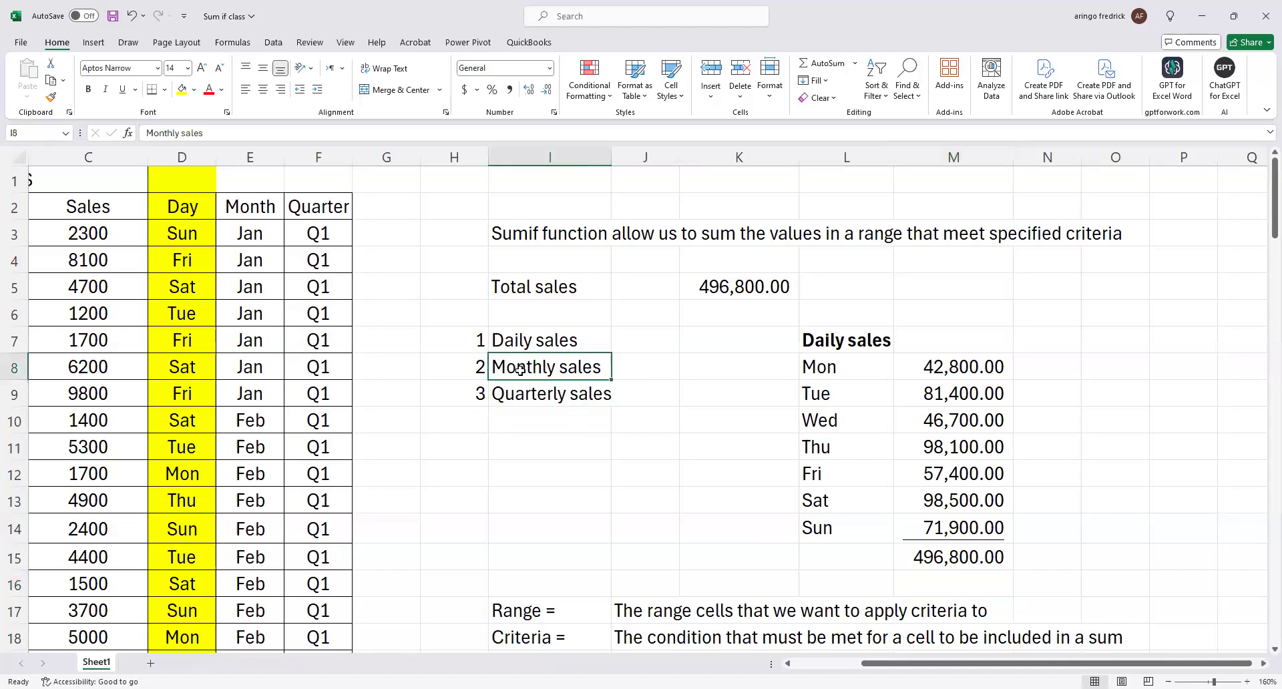
key("ctrl+c")
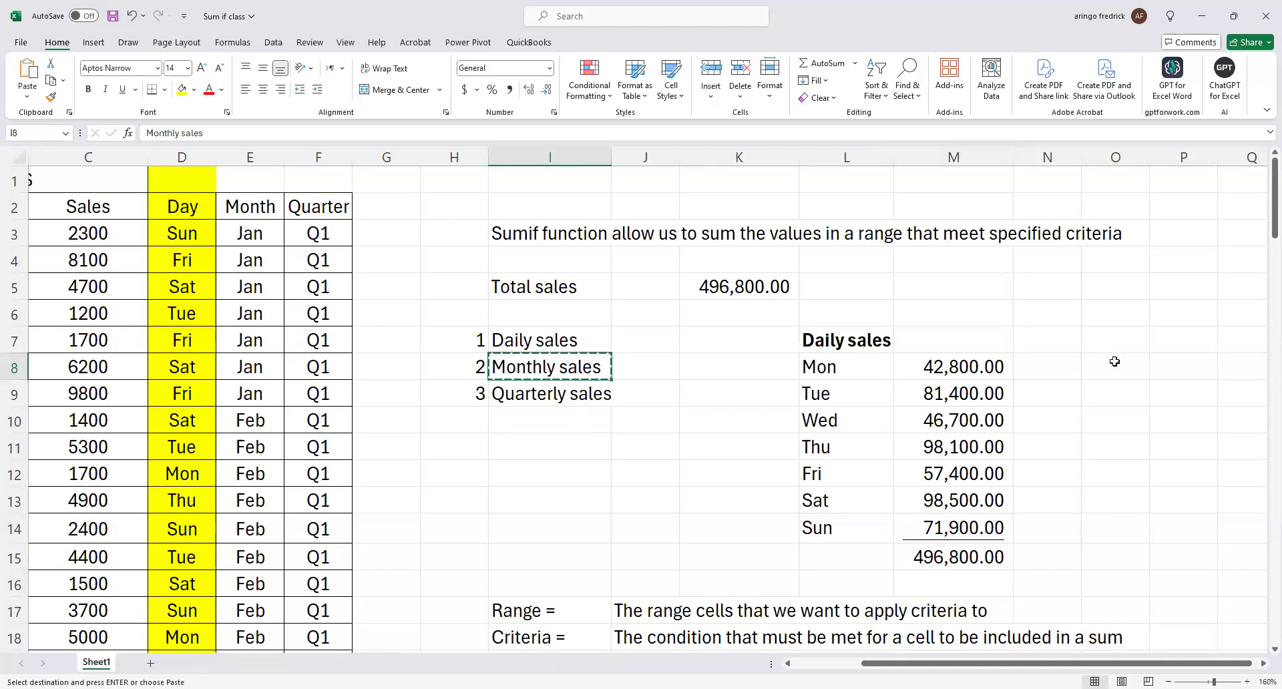
left_click(1165, 339)
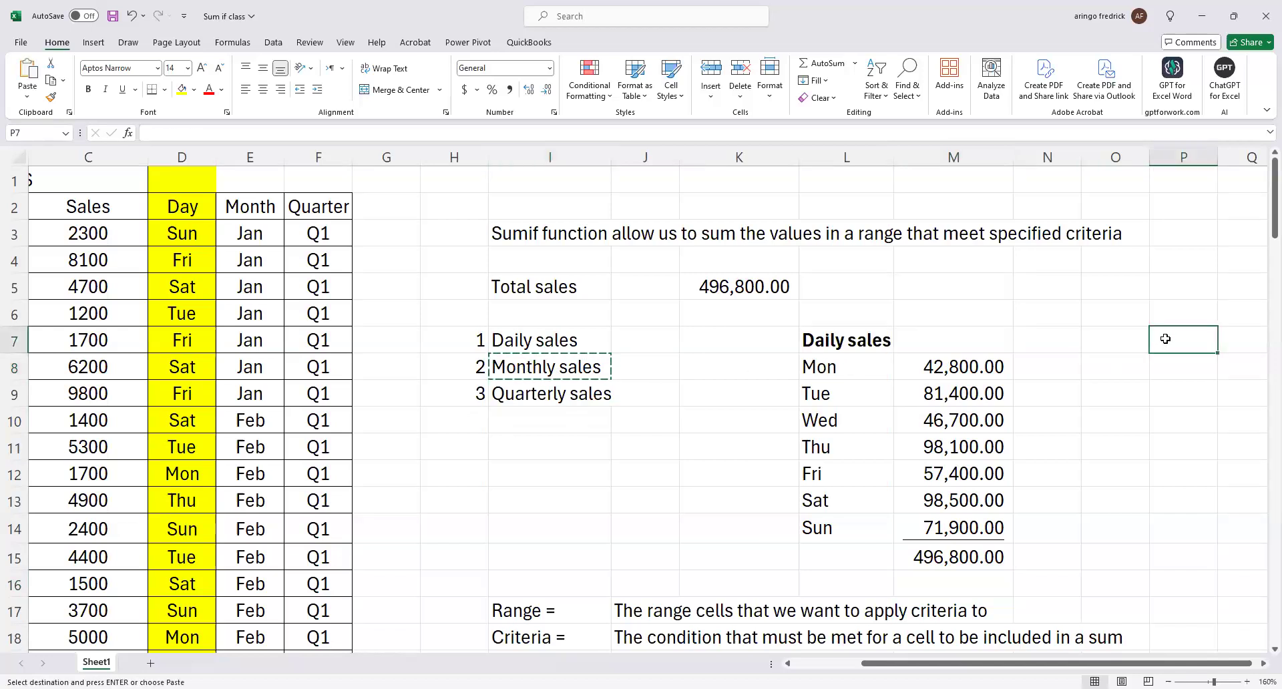
key("ctrl+v")
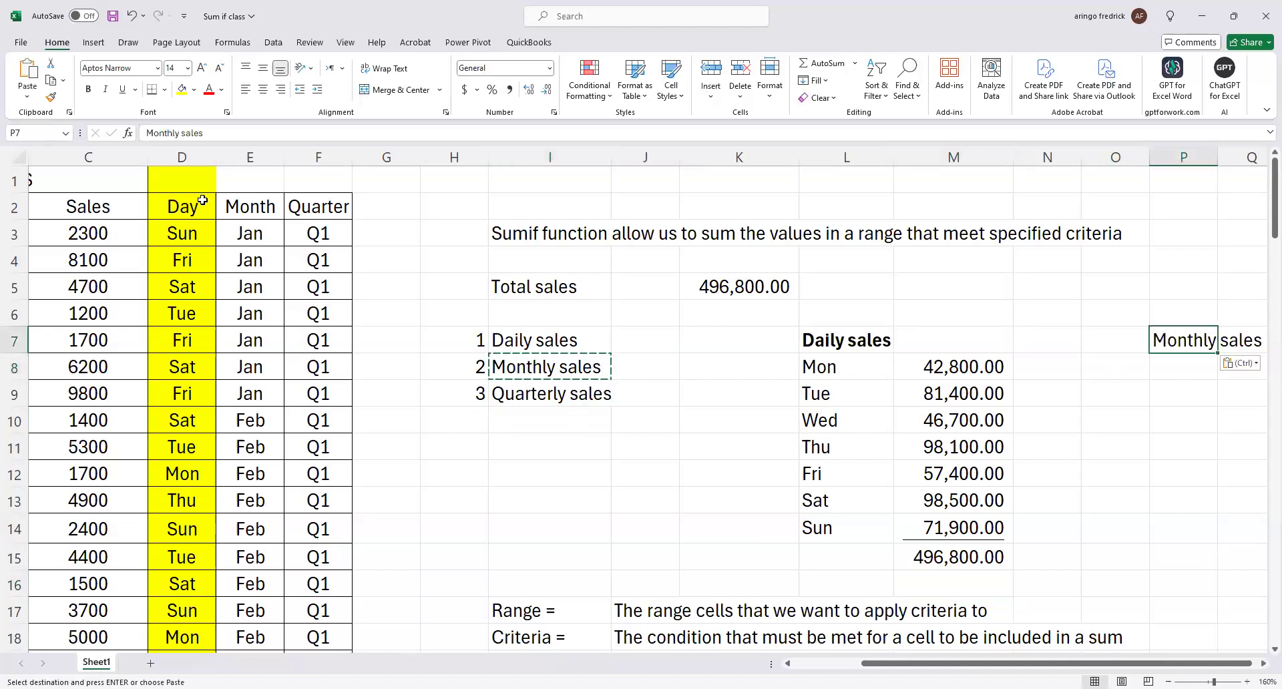
left_click(88, 89)
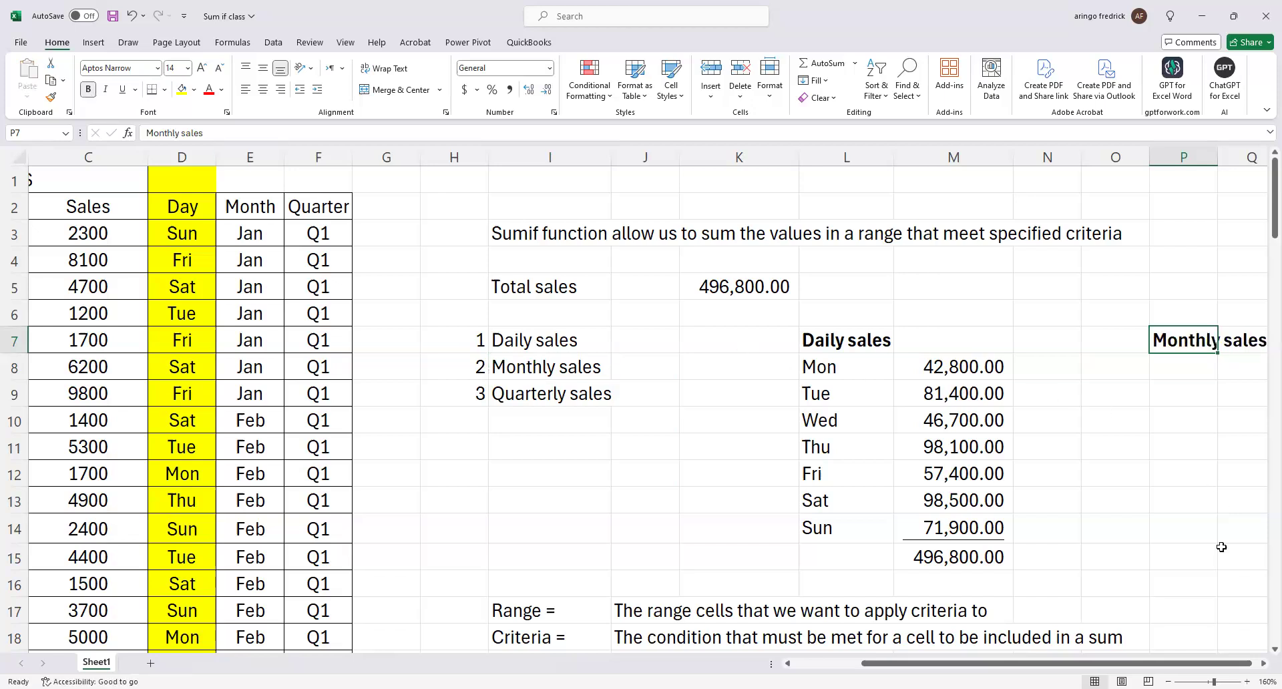
Enter Jan in P8 under the Monthly sales heading and fill the months down to Dec in P19.
left_click_drag(1170, 666, 1163, 666)
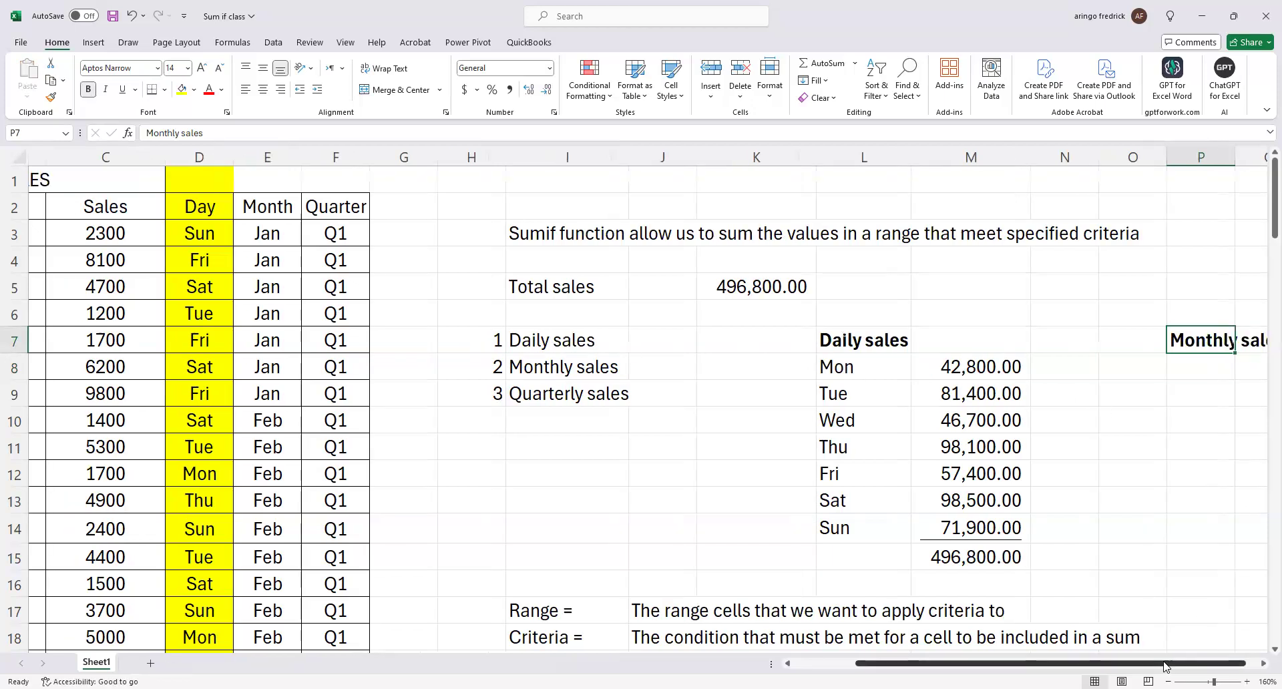
left_click(1188, 370)
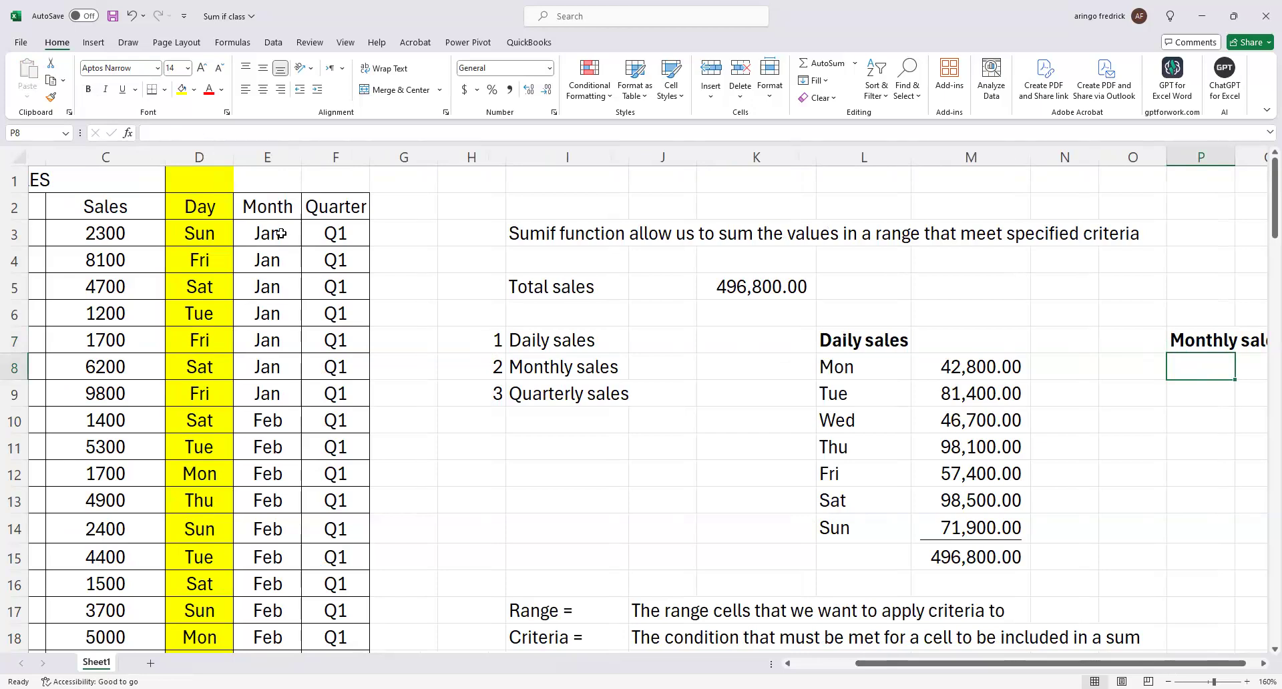
type("Jan")
key("Return")
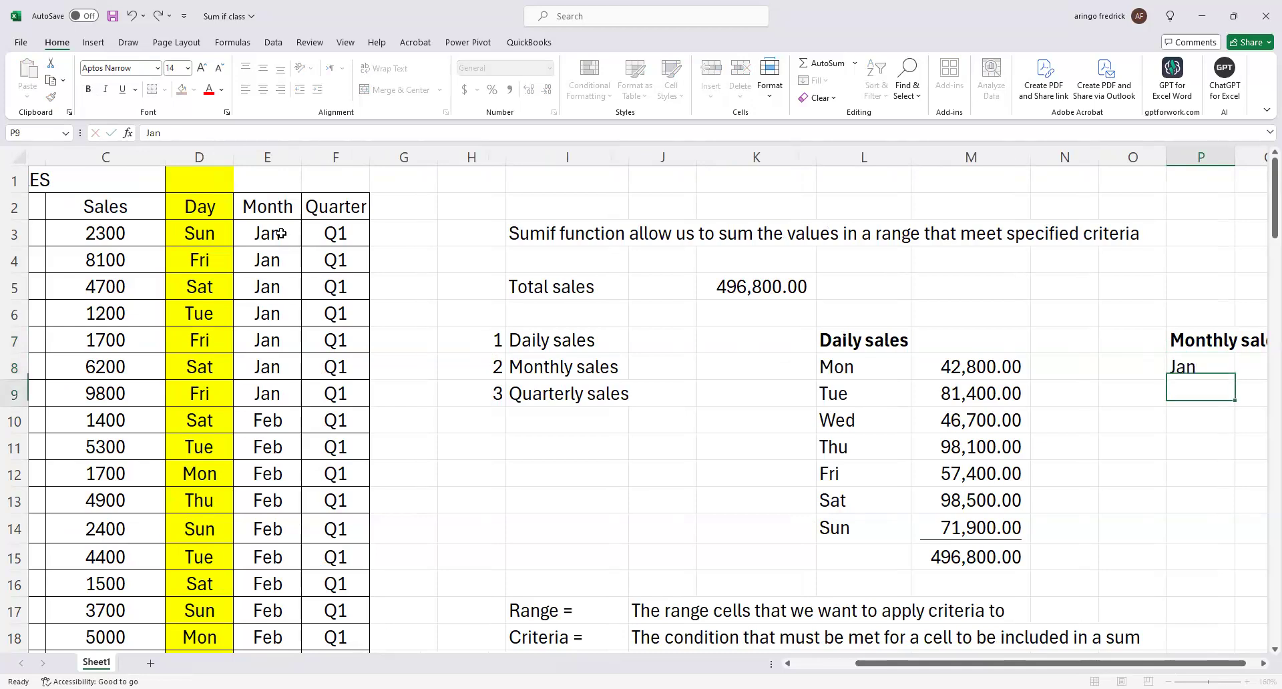
left_click(1172, 364)
left_click_drag(1233, 379, 1205, 562)
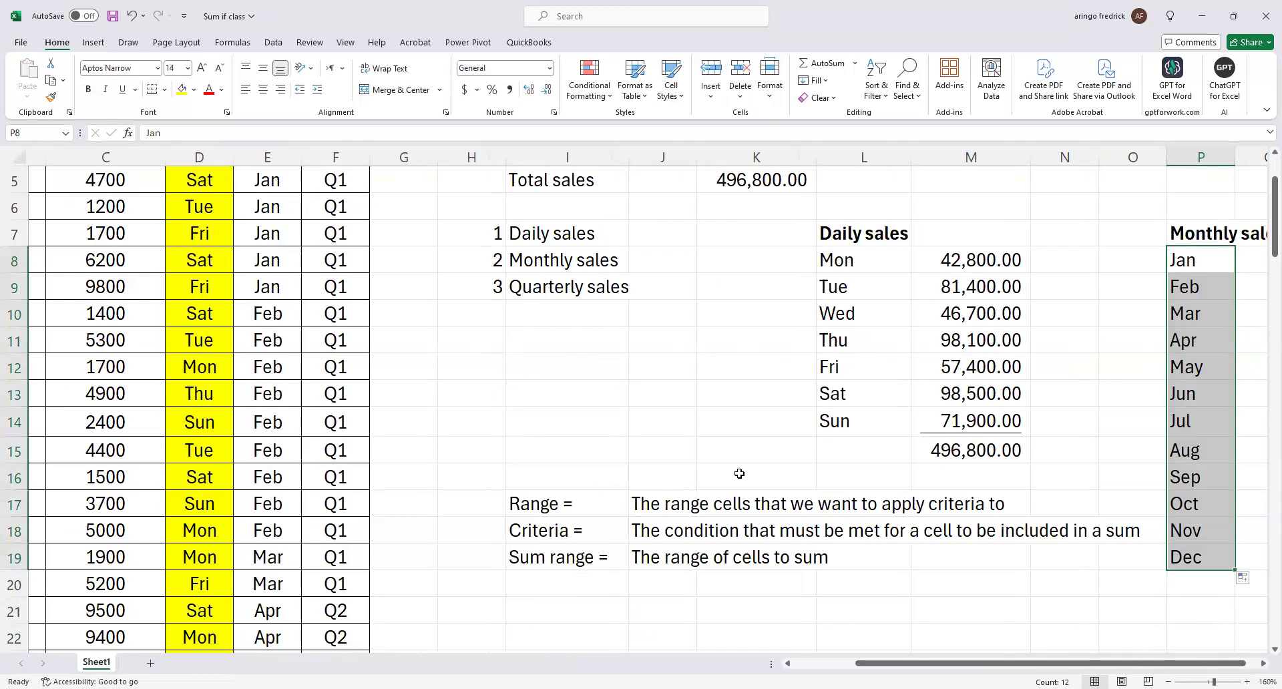
left_click(1186, 314)
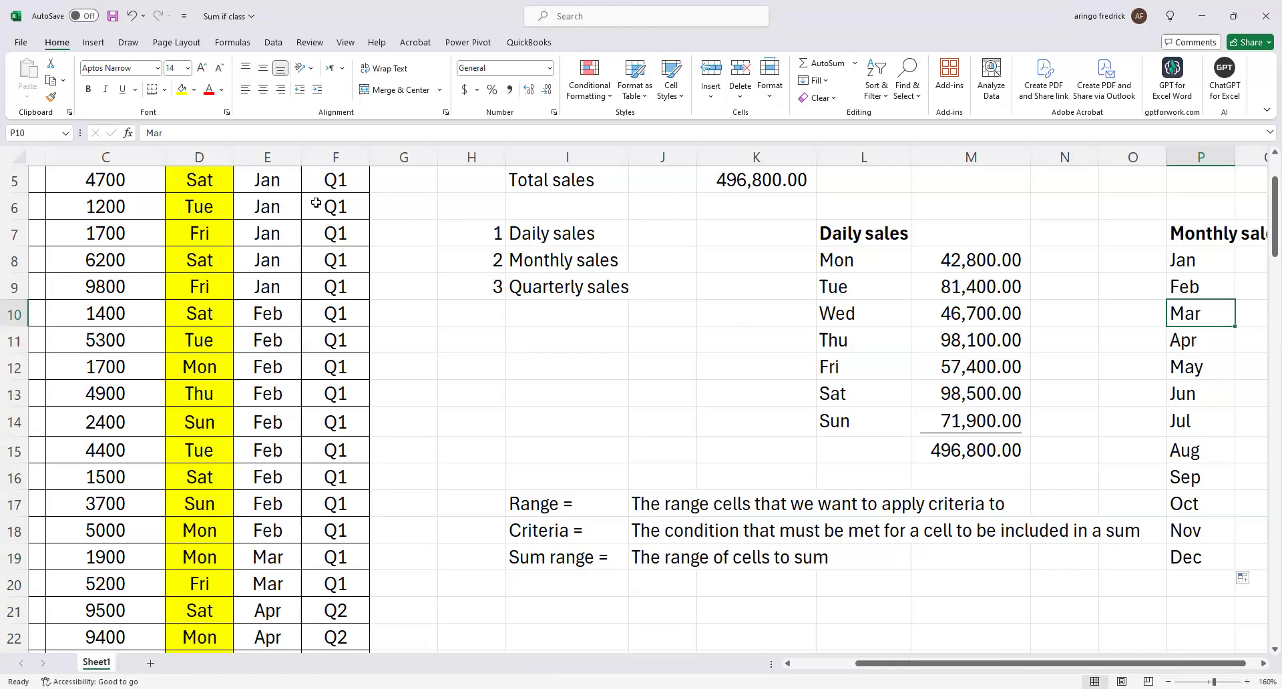
scroll(301, 215, "up", 2)
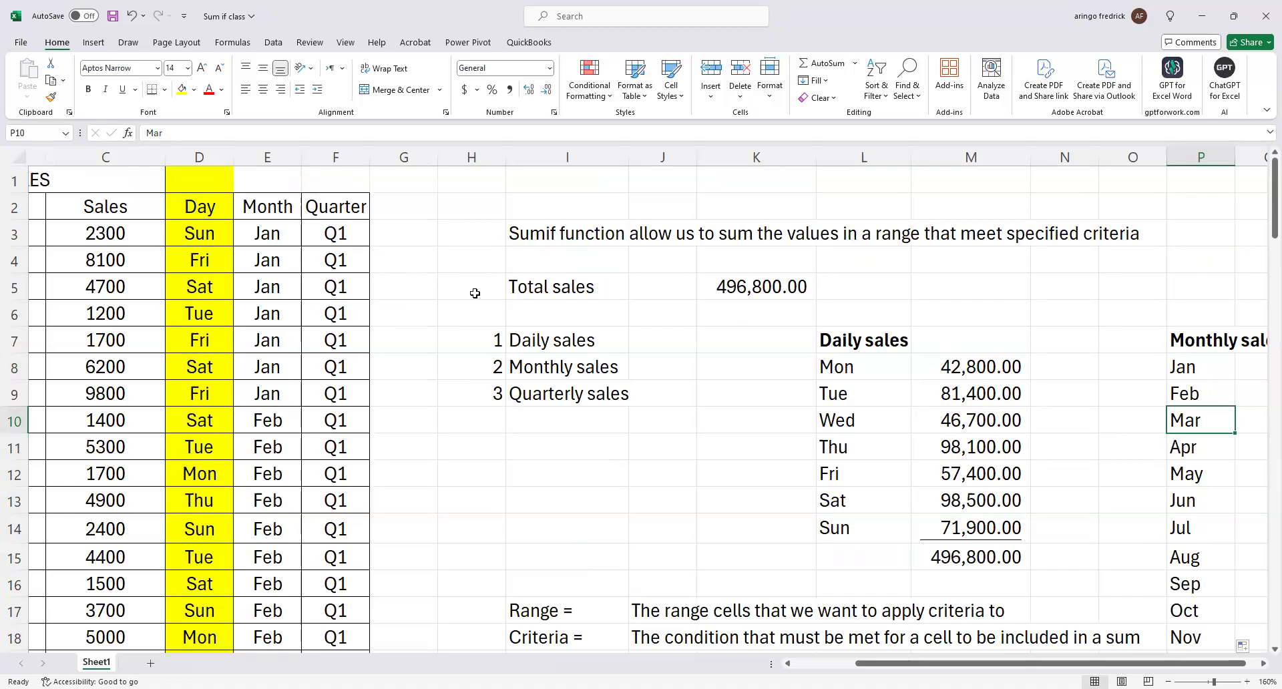
scroll(663, 381, "down", 2)
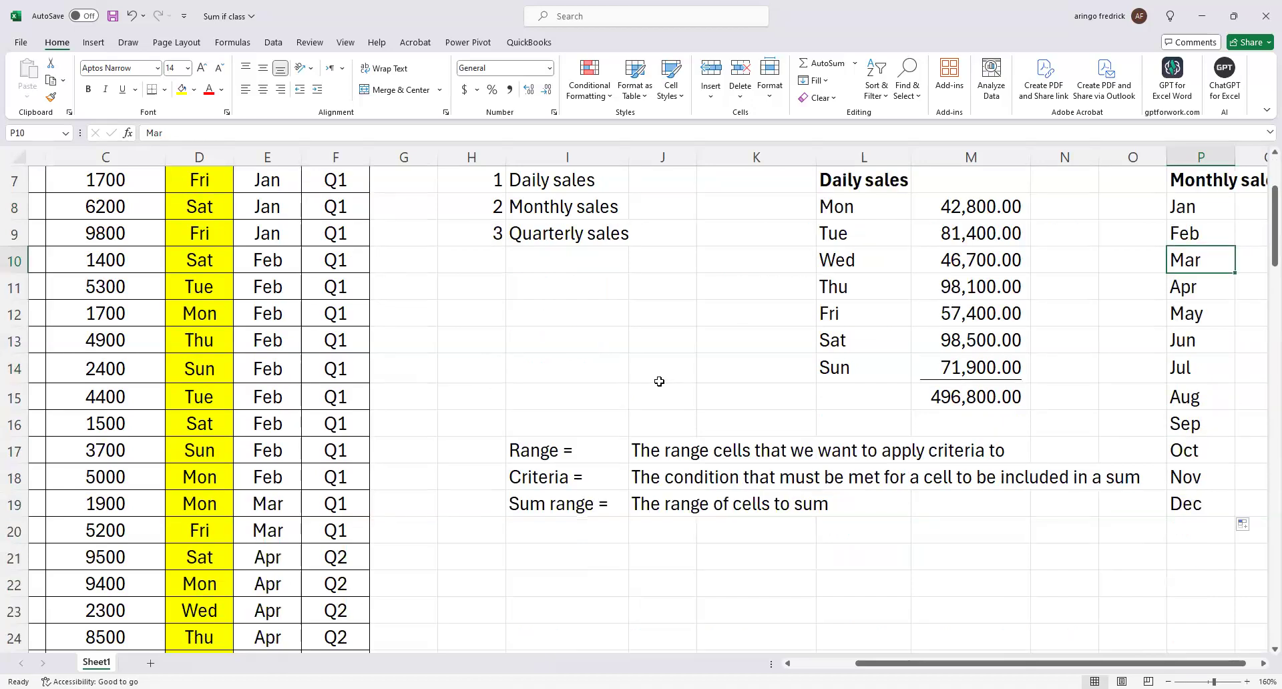
scroll(657, 381, "up", 1)
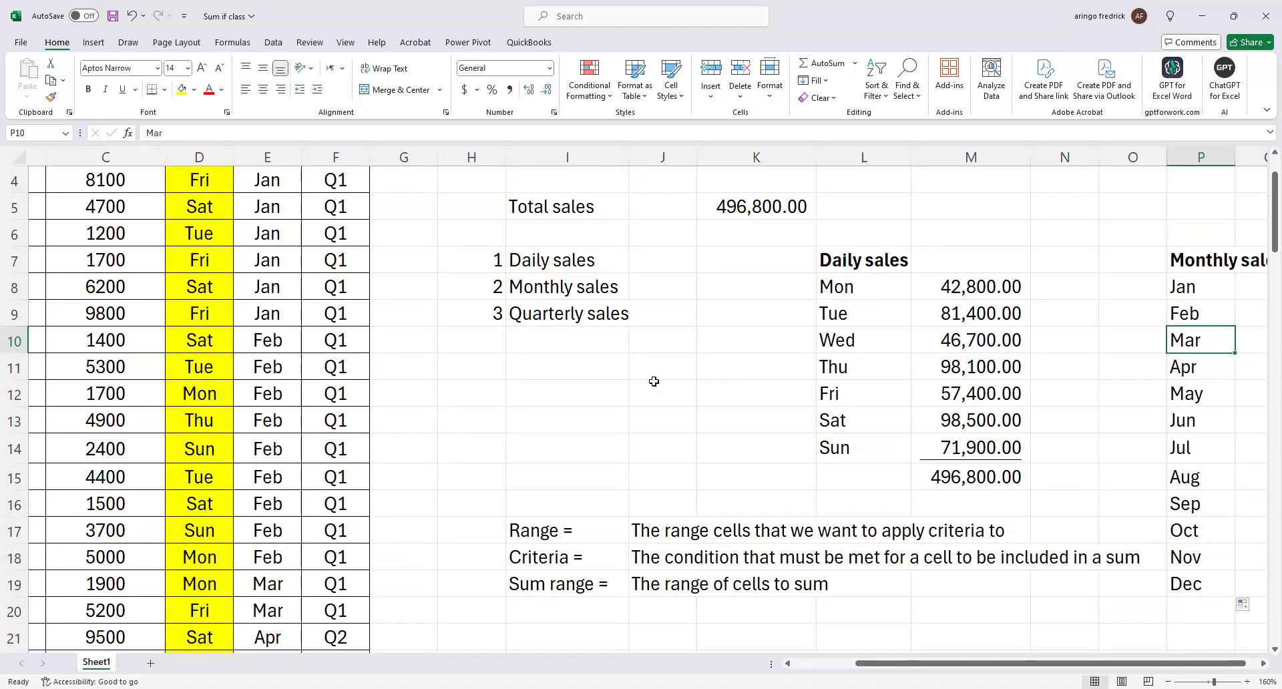
Start a SUMIF formula in Q8 for the Jan sales.
key("Up")
key("Up")
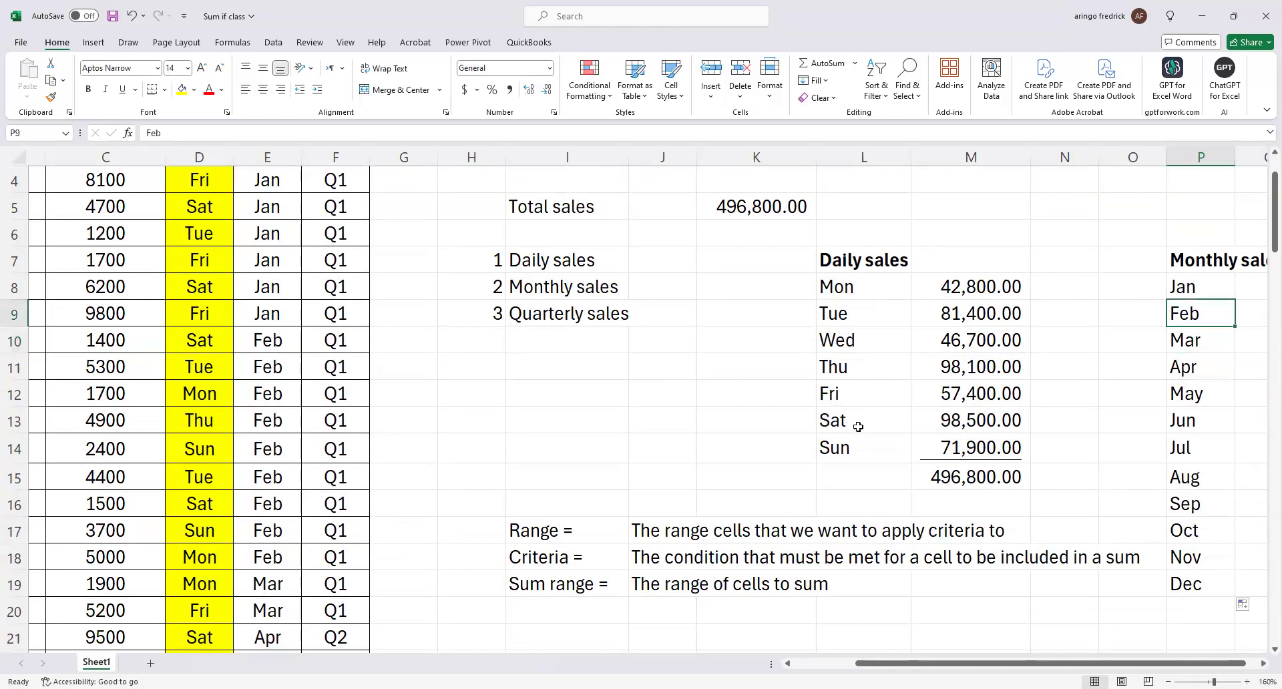
key("Right")
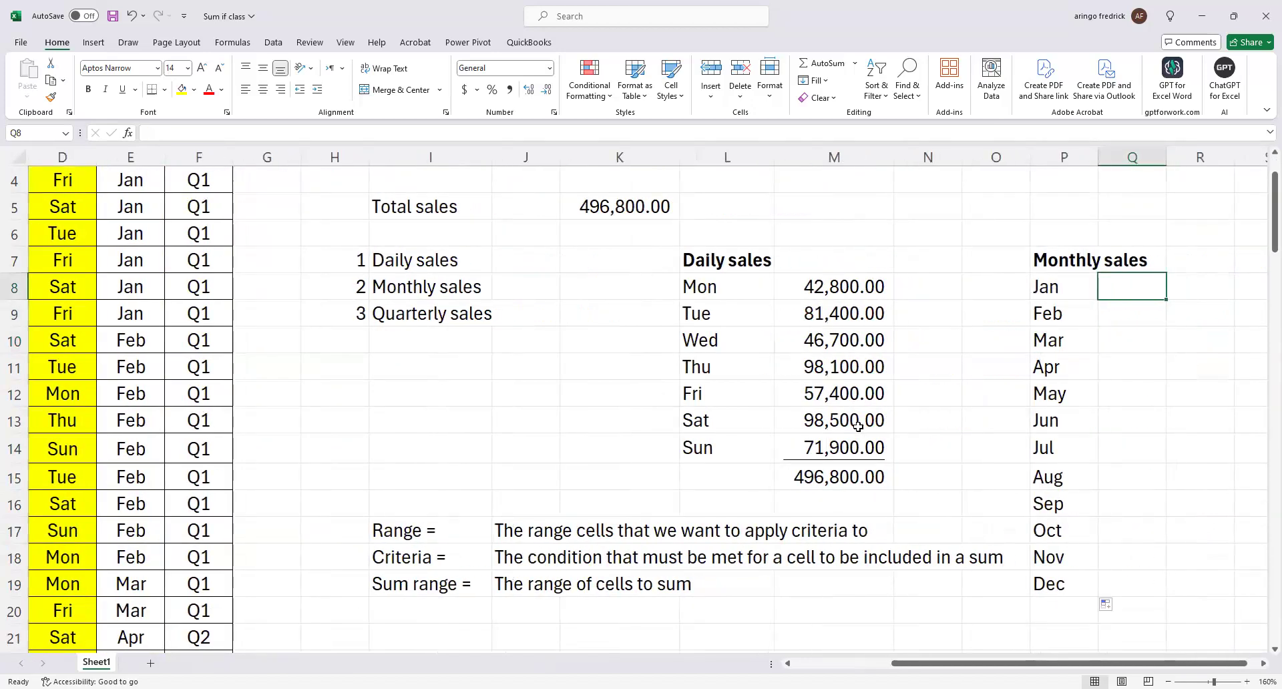
type("s")
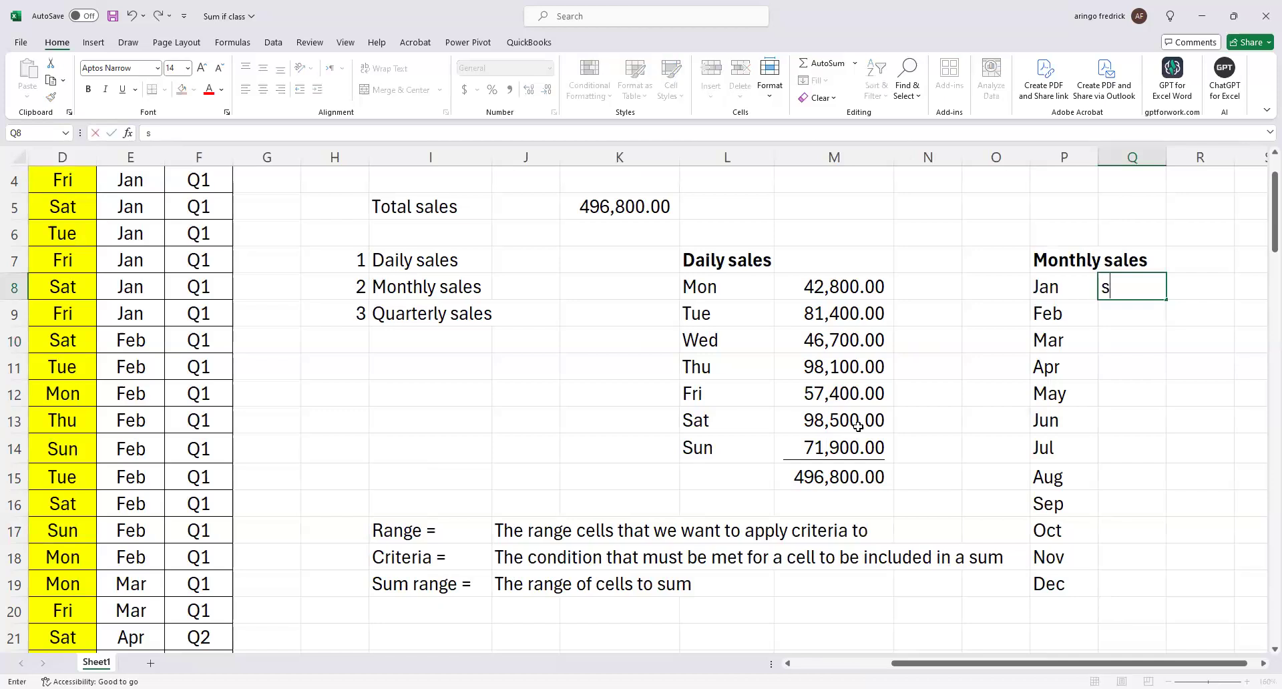
key("BackSpace")
type("=")
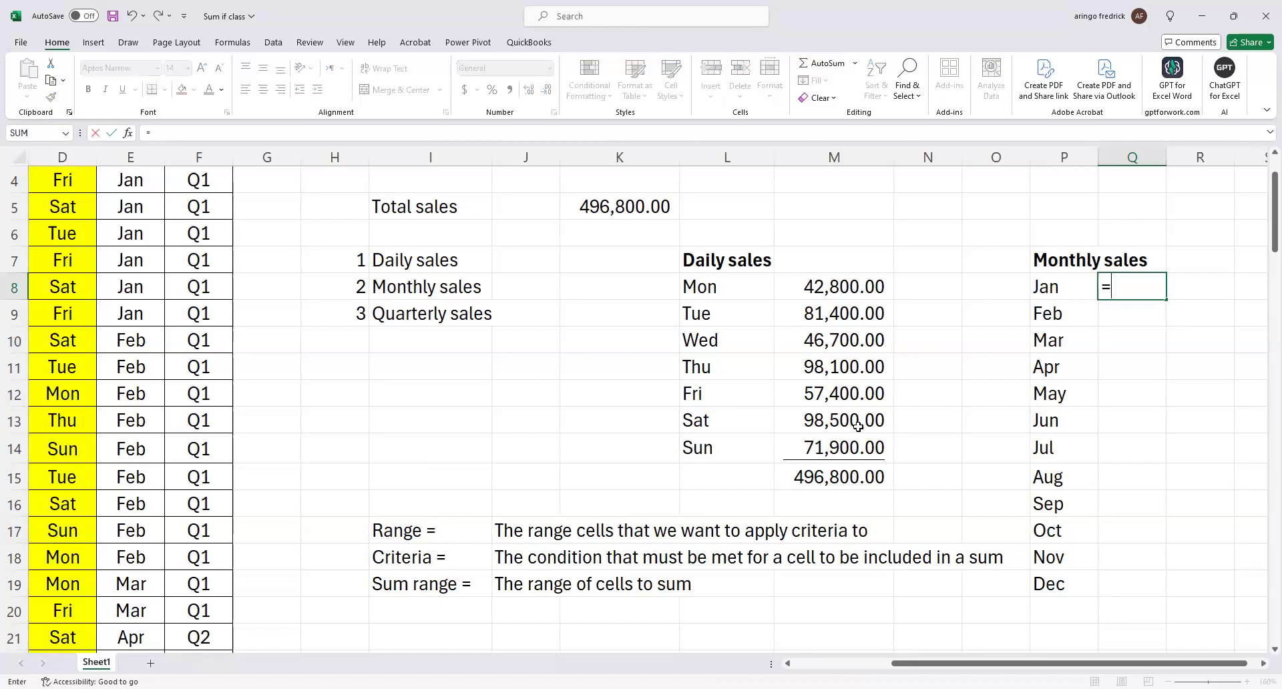
type("sumi")
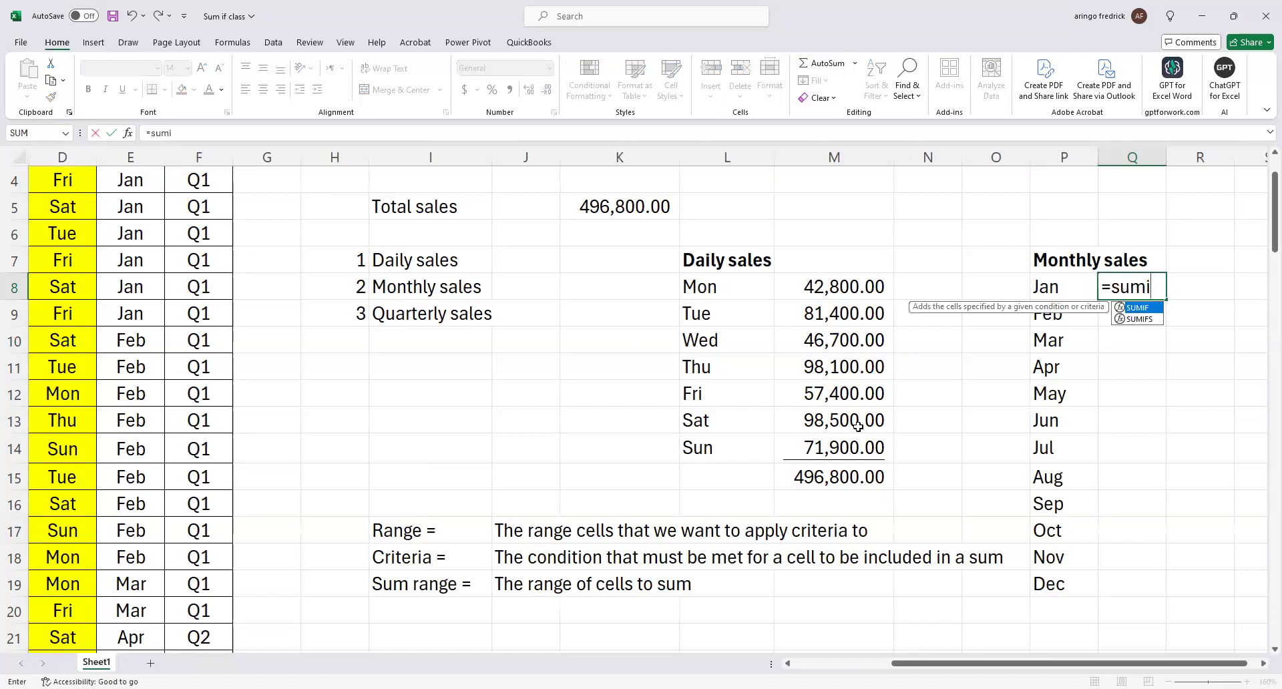
key("Tab")
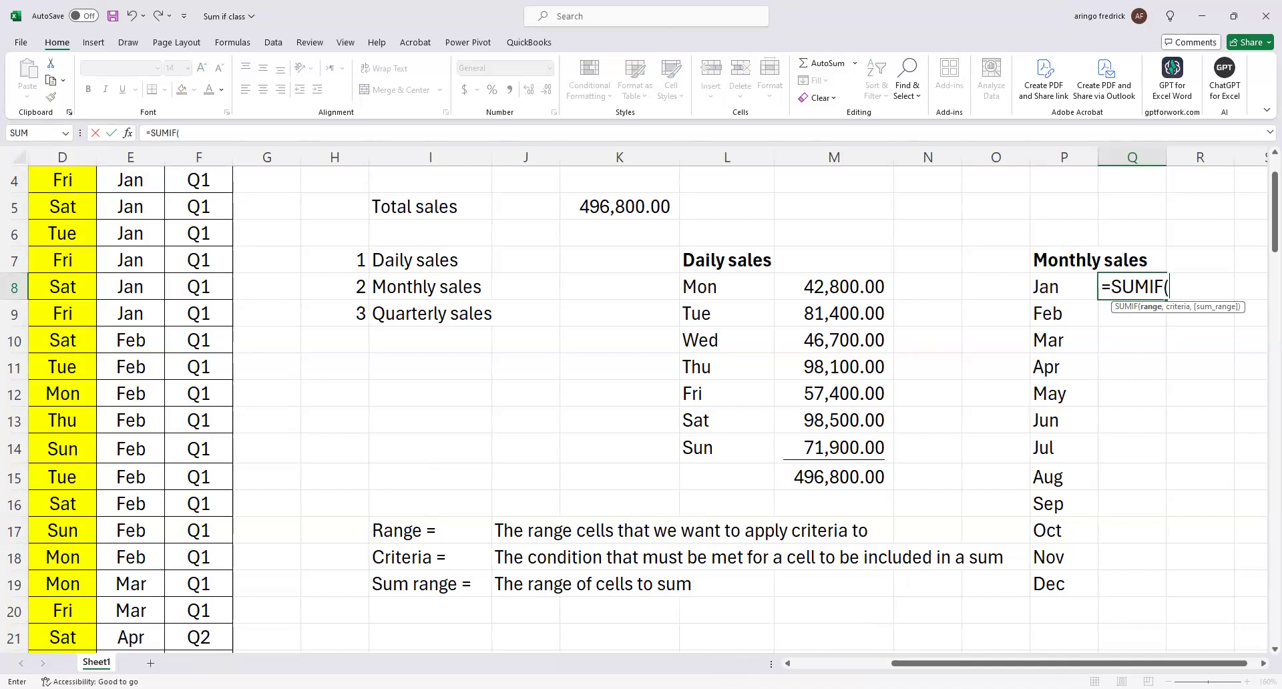
Set the range of the Jan SUMIF formula to the Month column cells E3:E102.
left_click(787, 663)
scroll(293, 251, "left", 3)
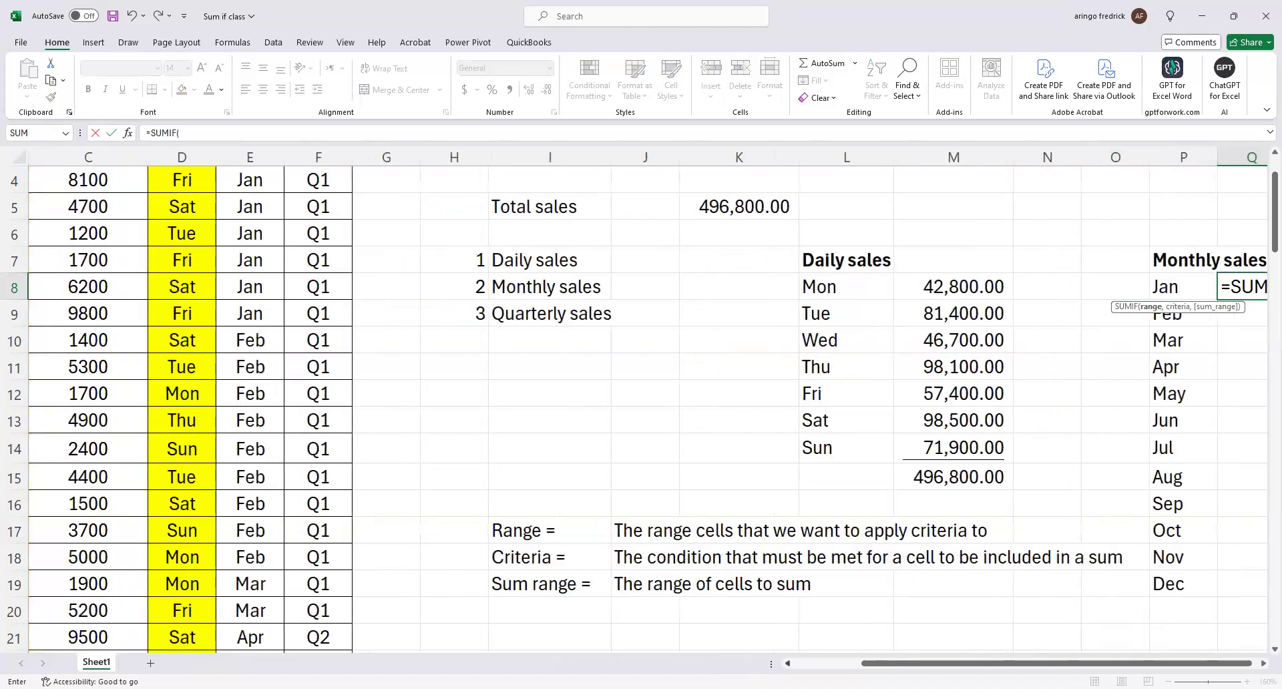
scroll(294, 251, "up", 1)
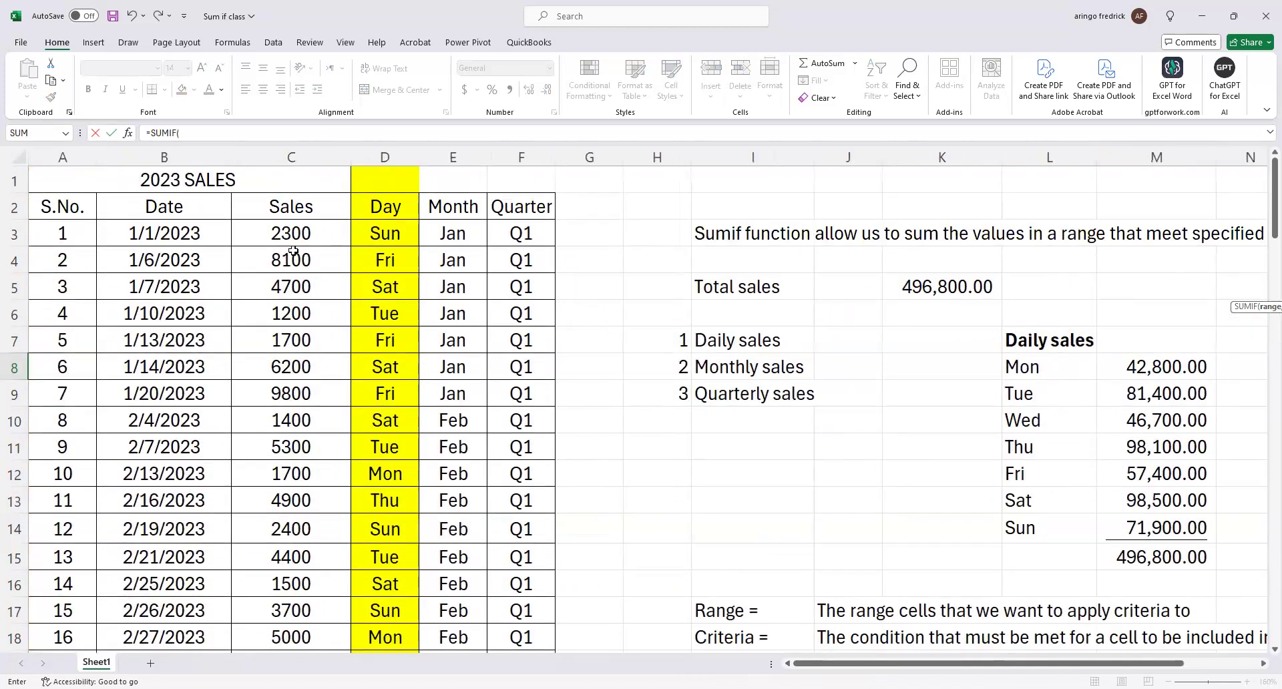
left_click(472, 235)
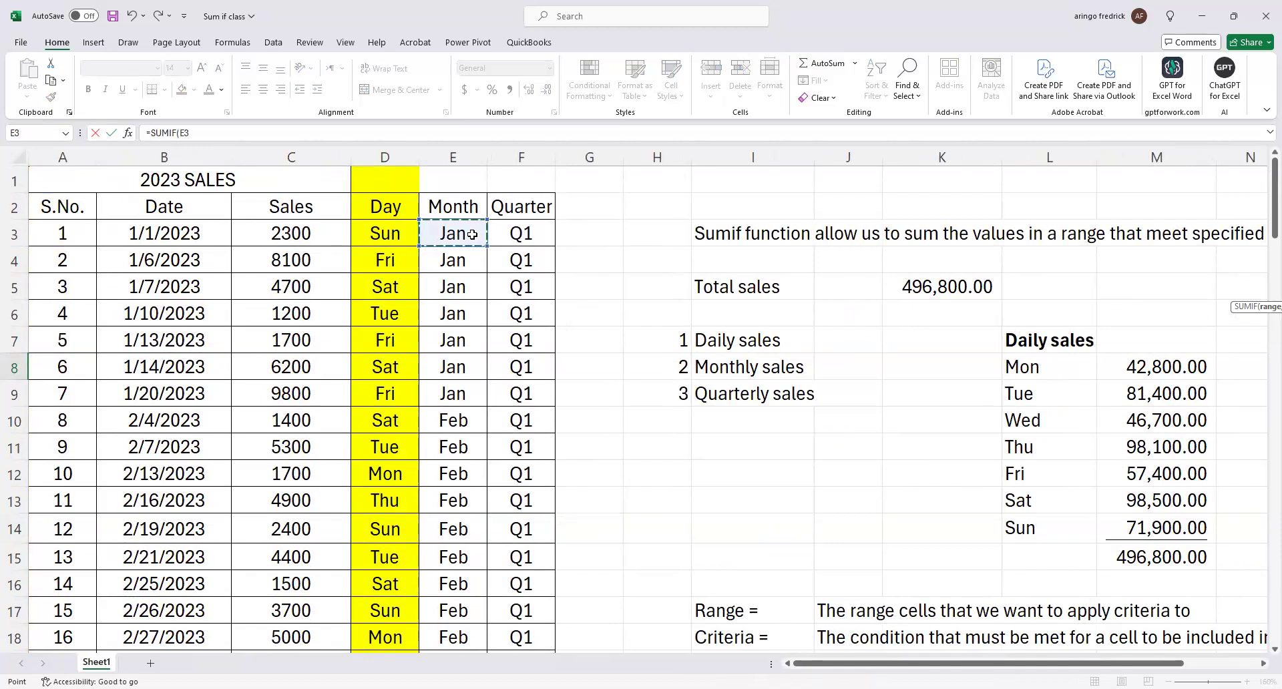
key("ctrl+shift+Down")
scroll(974, 436, "up", 2)
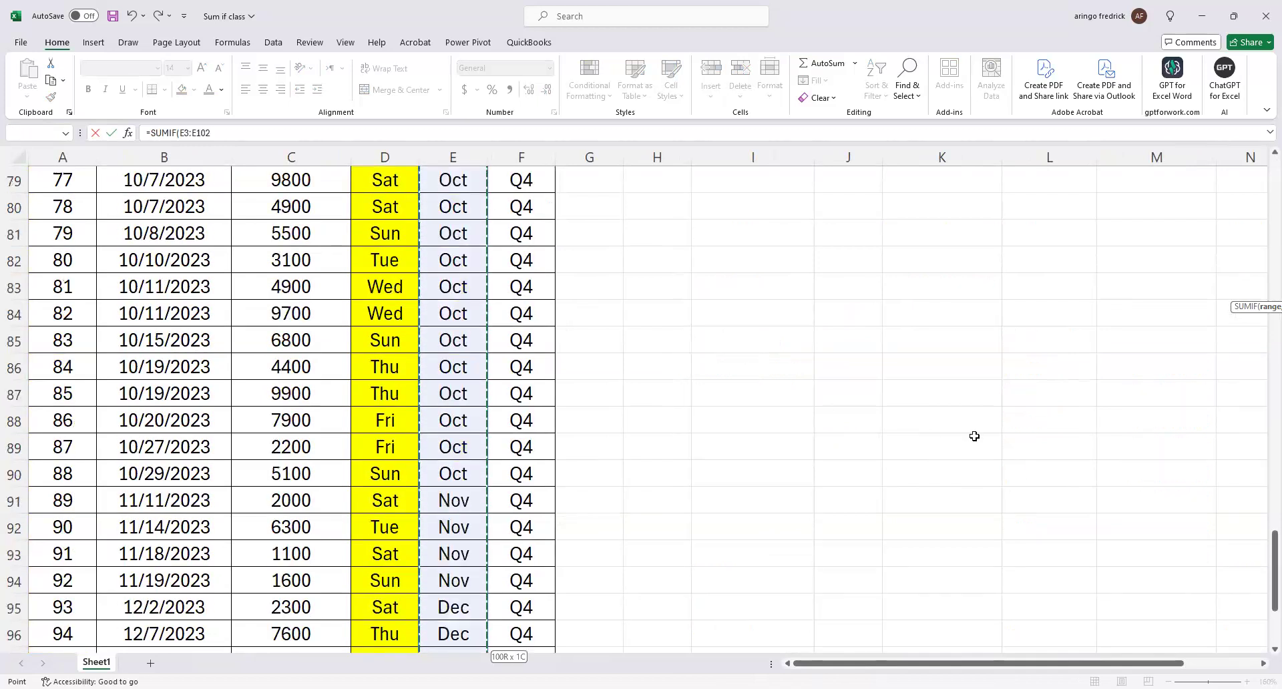
scroll(974, 436, "up", 5)
scroll(978, 437, "up", 20)
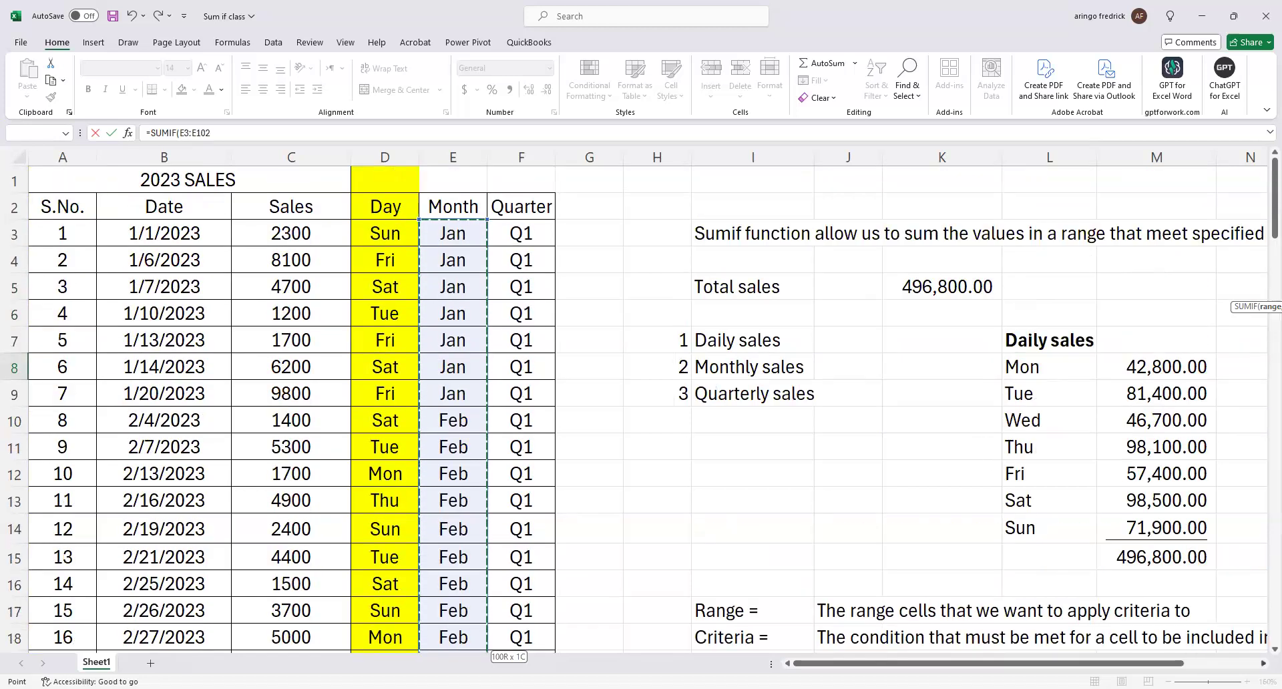
Complete the Jan SUMIF formula in Q8 with P8 as the criteria and the Sales cells C3:C102 as the sum range.
scroll(648, 407, "right", 4)
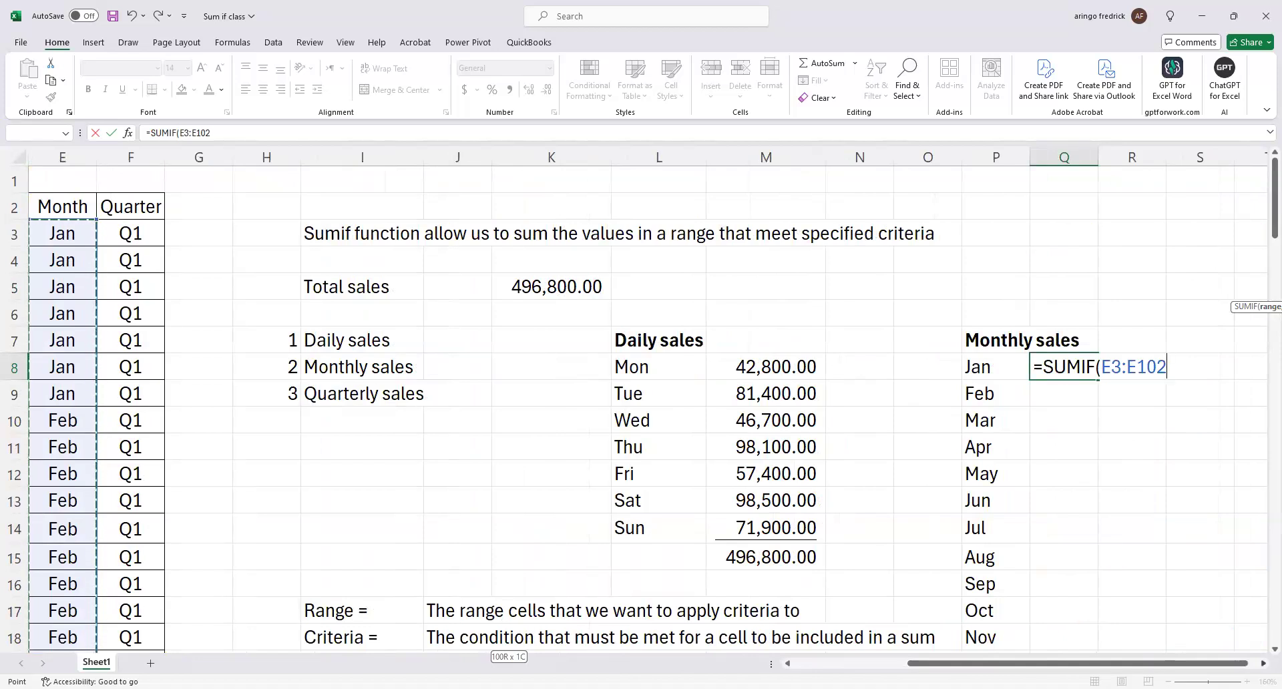
type(",")
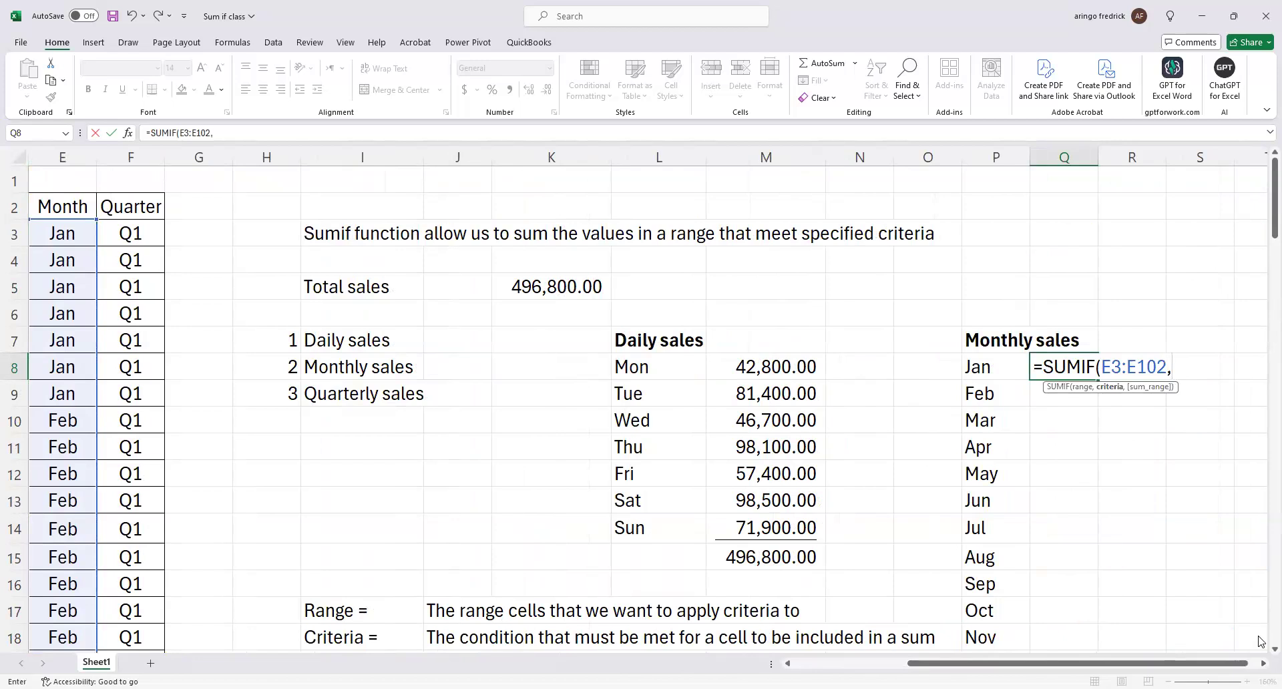
left_click(1005, 372)
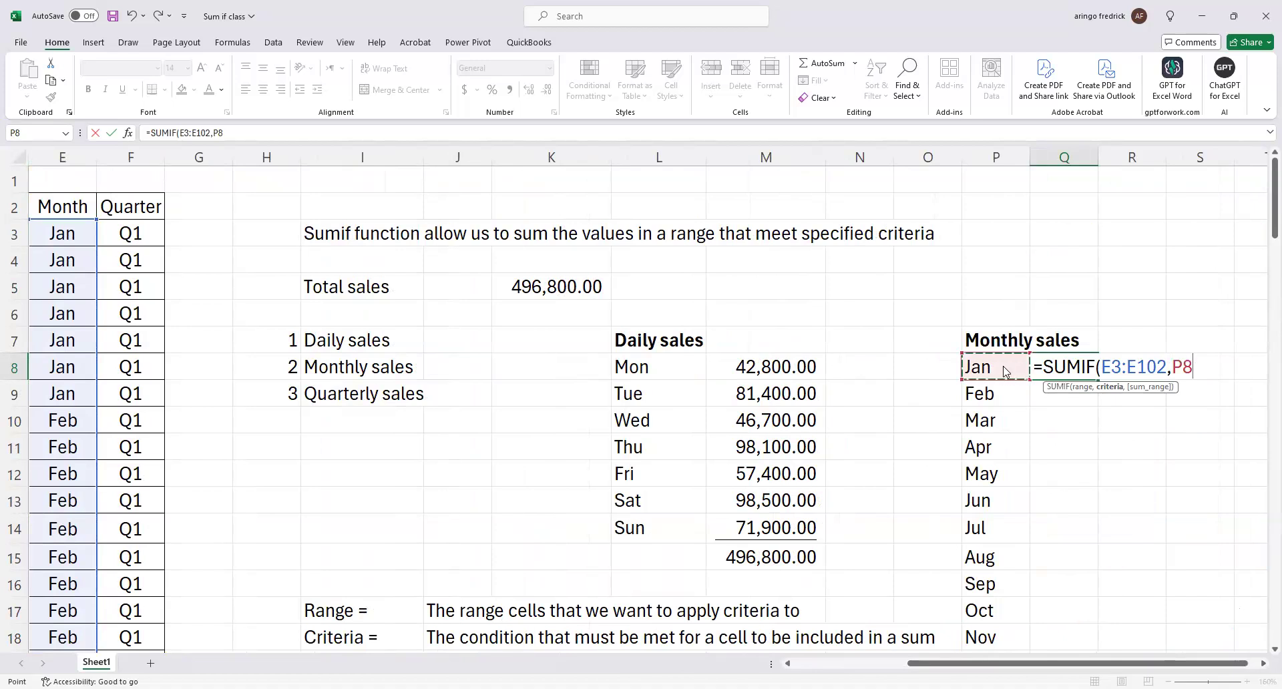
type(",")
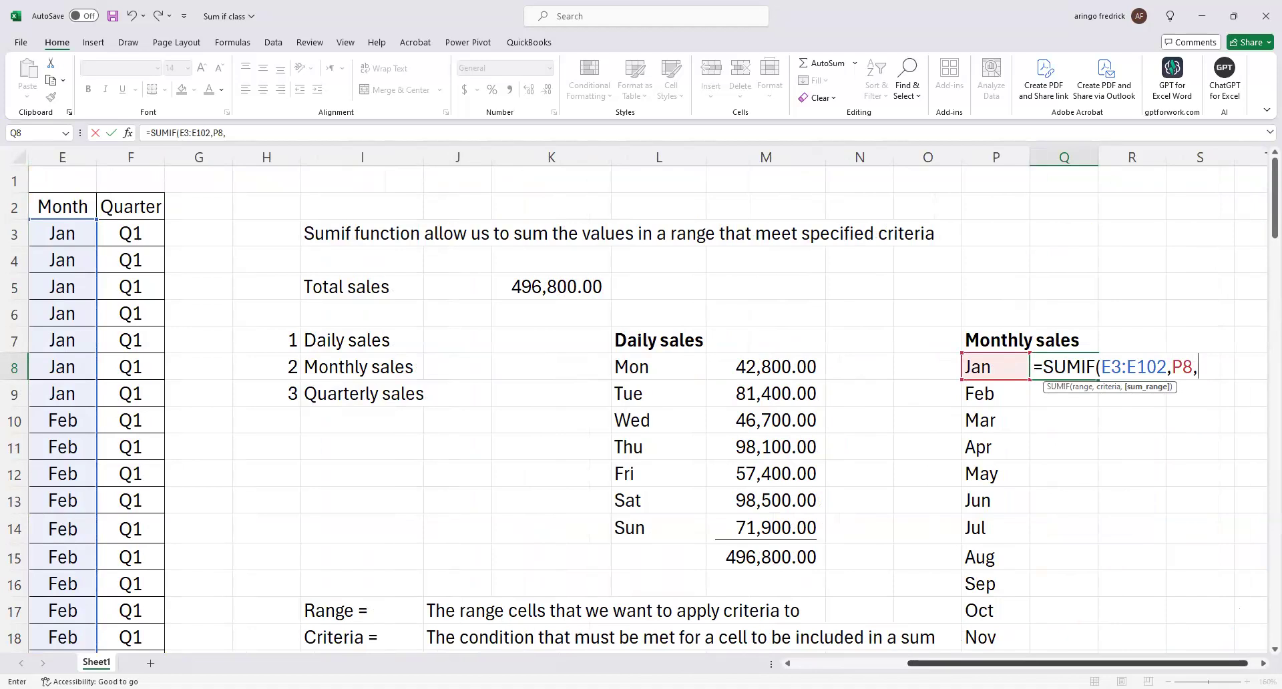
scroll(853, 661, "left", 4)
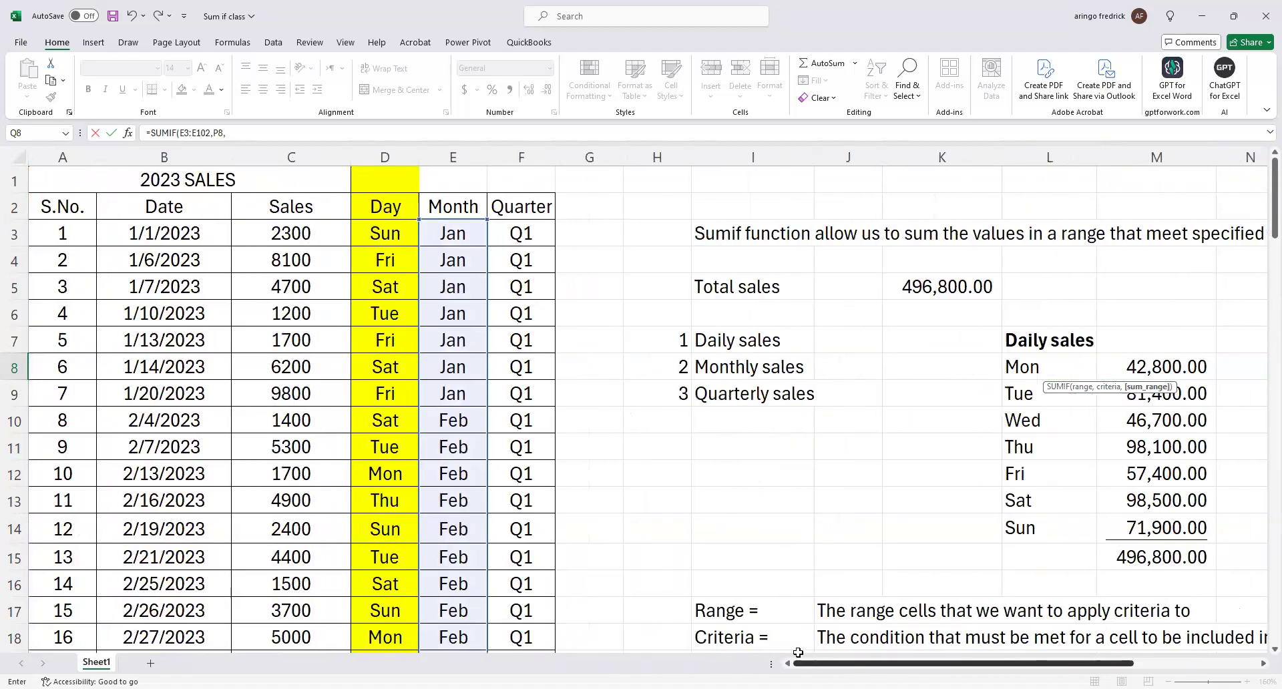
left_click(338, 236)
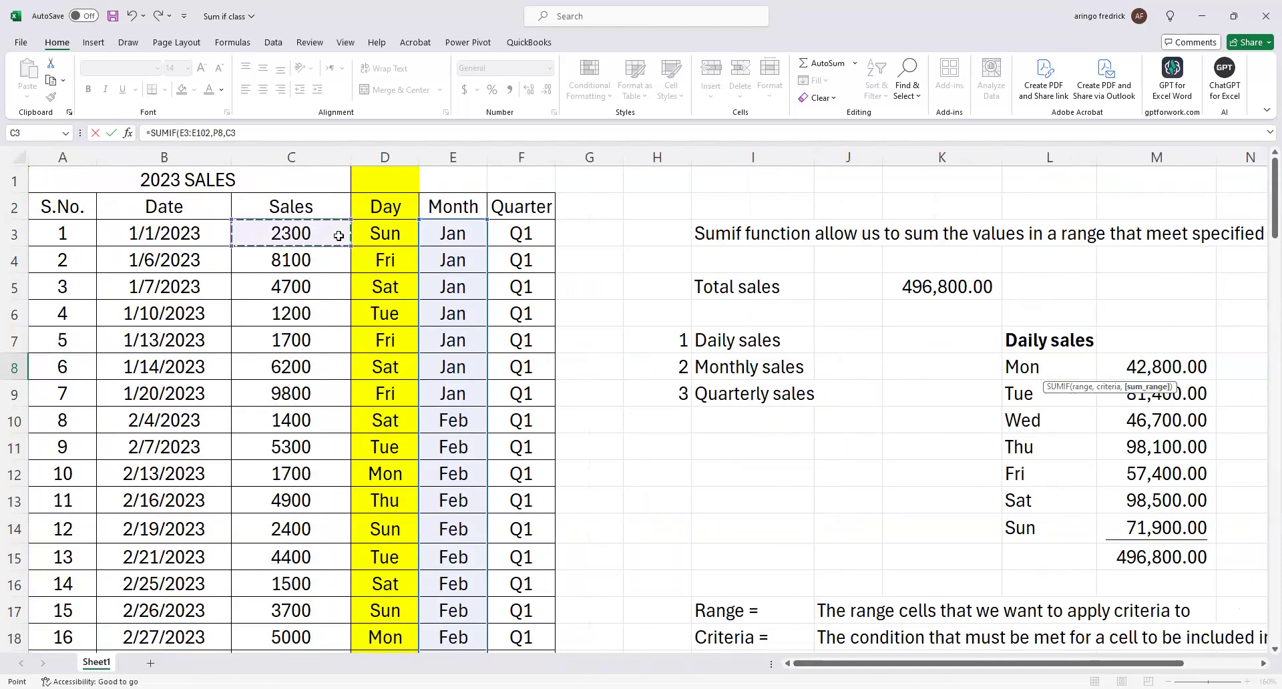
key("ctrl+shift+Down")
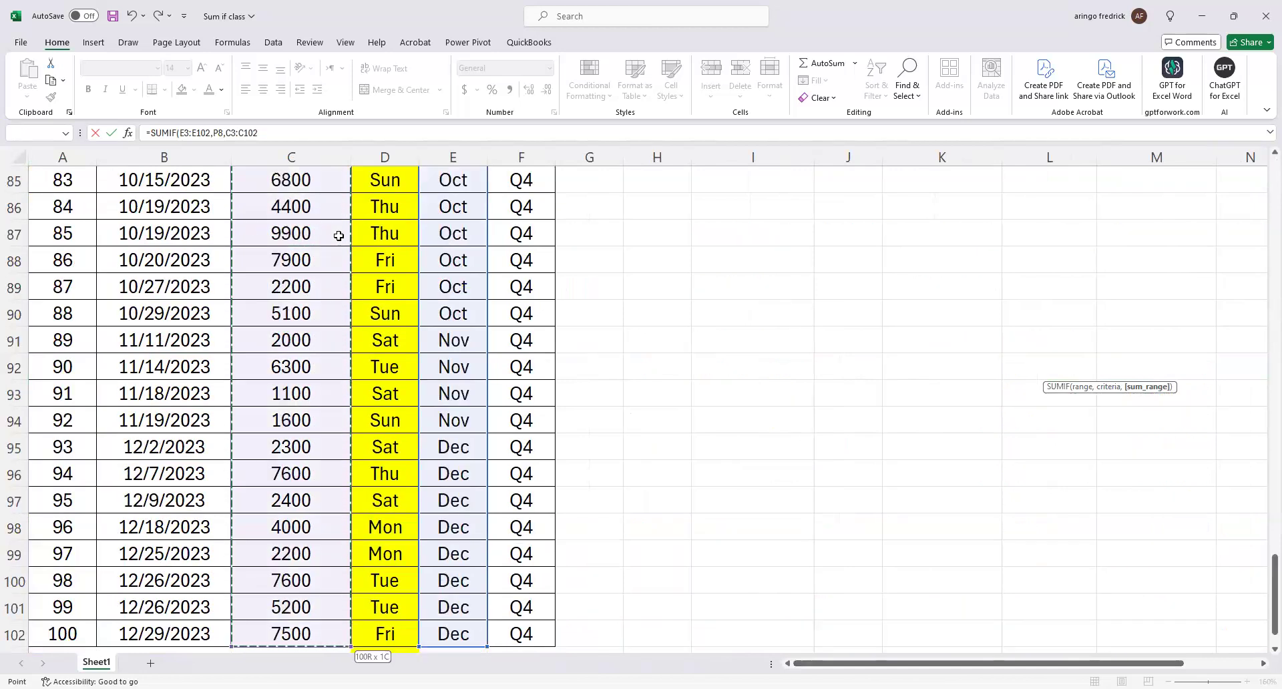
key("Return")
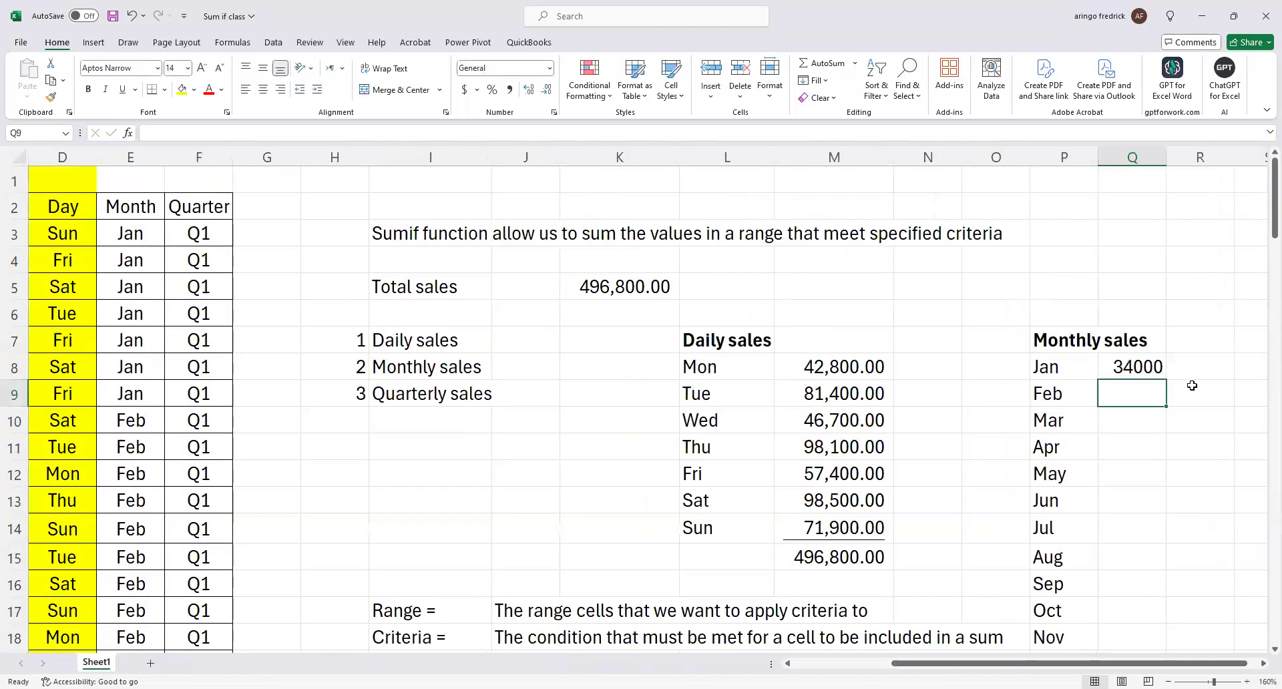
Apply the comma number style with two decimals to the whole of column Q.
left_click(1135, 159)
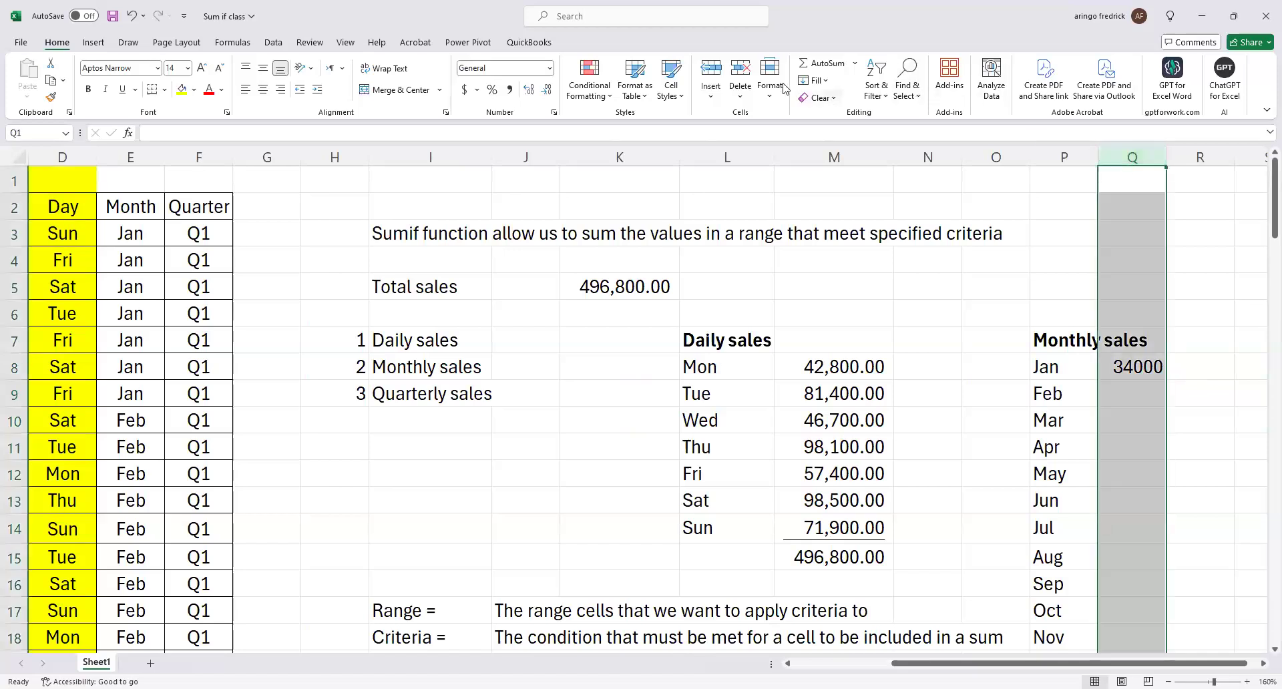
left_click(510, 89)
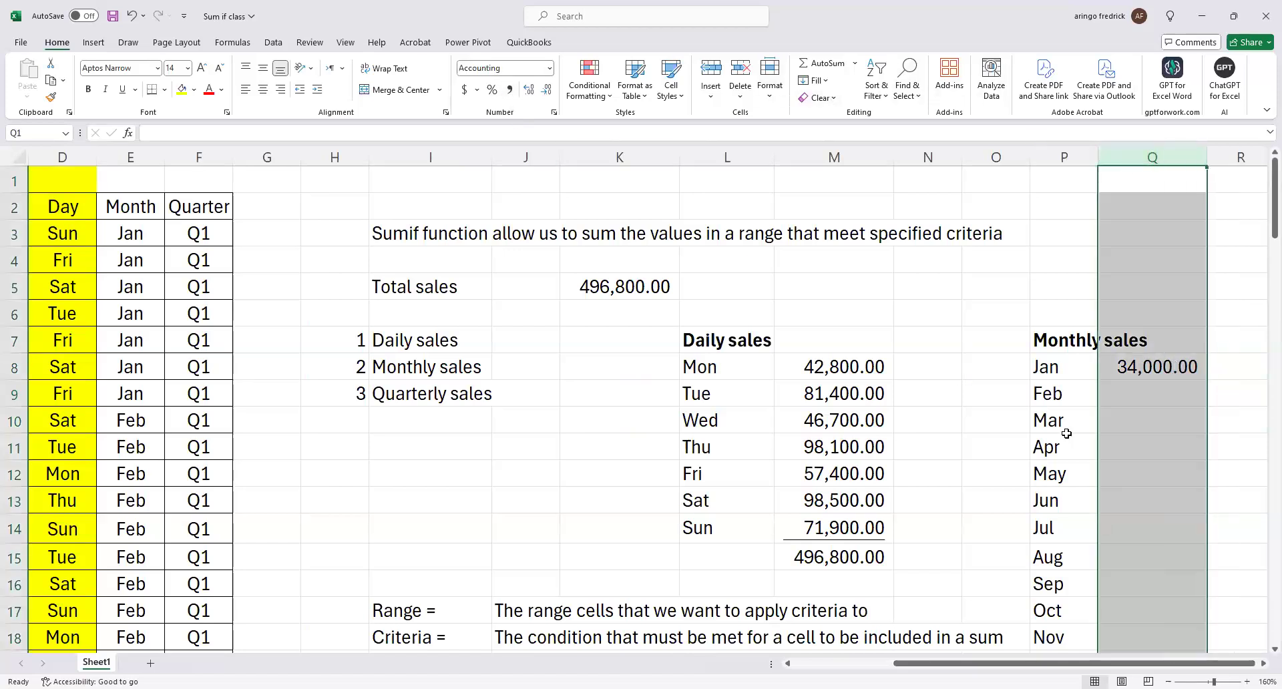
left_click(1137, 408)
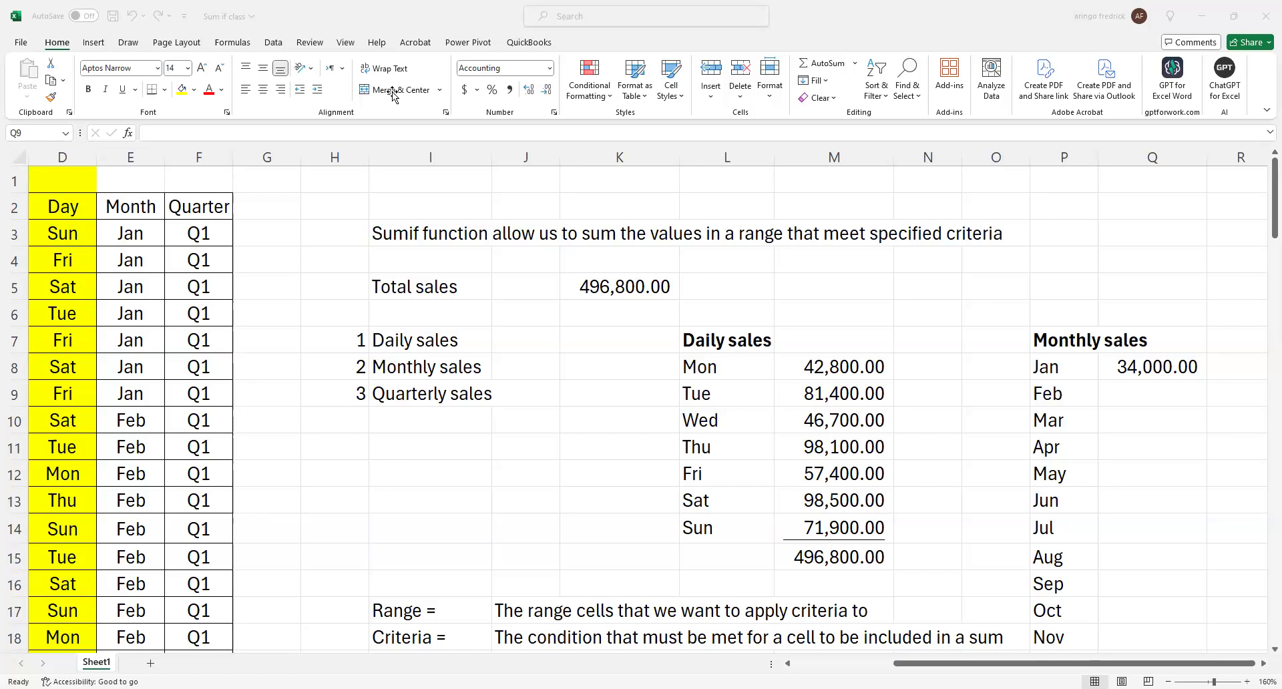
Try filling the Jan SUMIF formula with relative references down from Q8 to Q19, and clear the copies in Q9:Q19.
left_click(1151, 361)
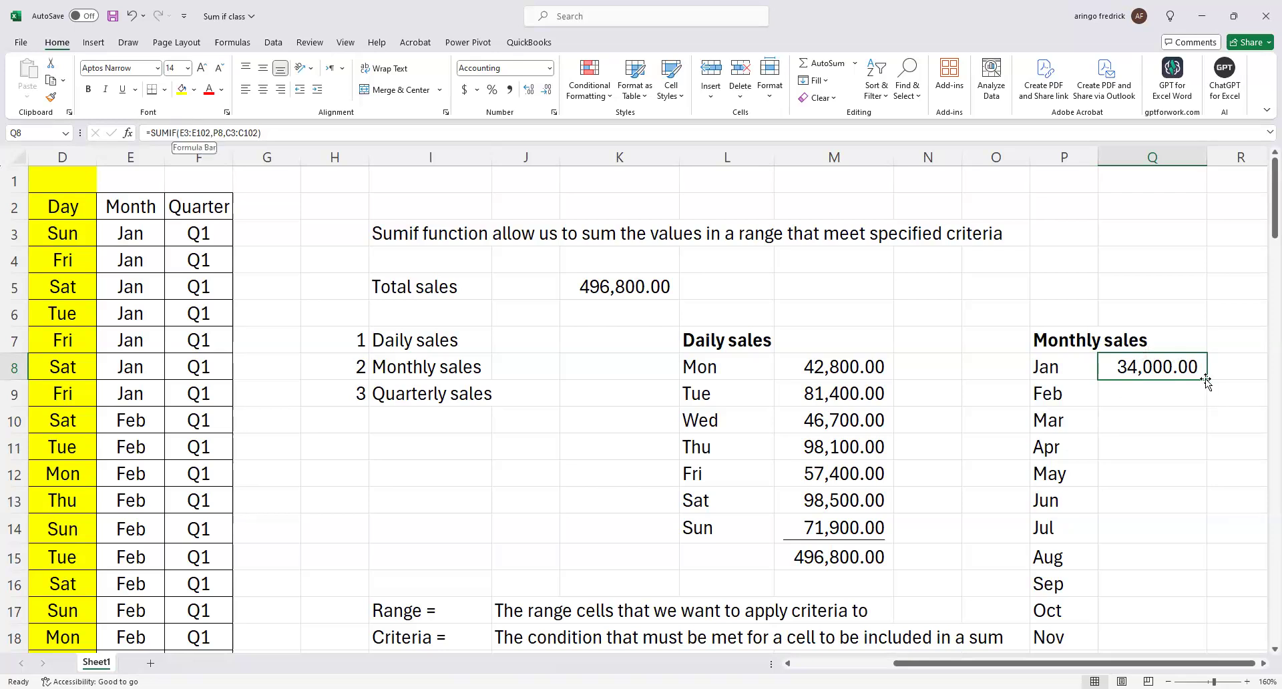
left_click_drag(1206, 379, 1201, 508)
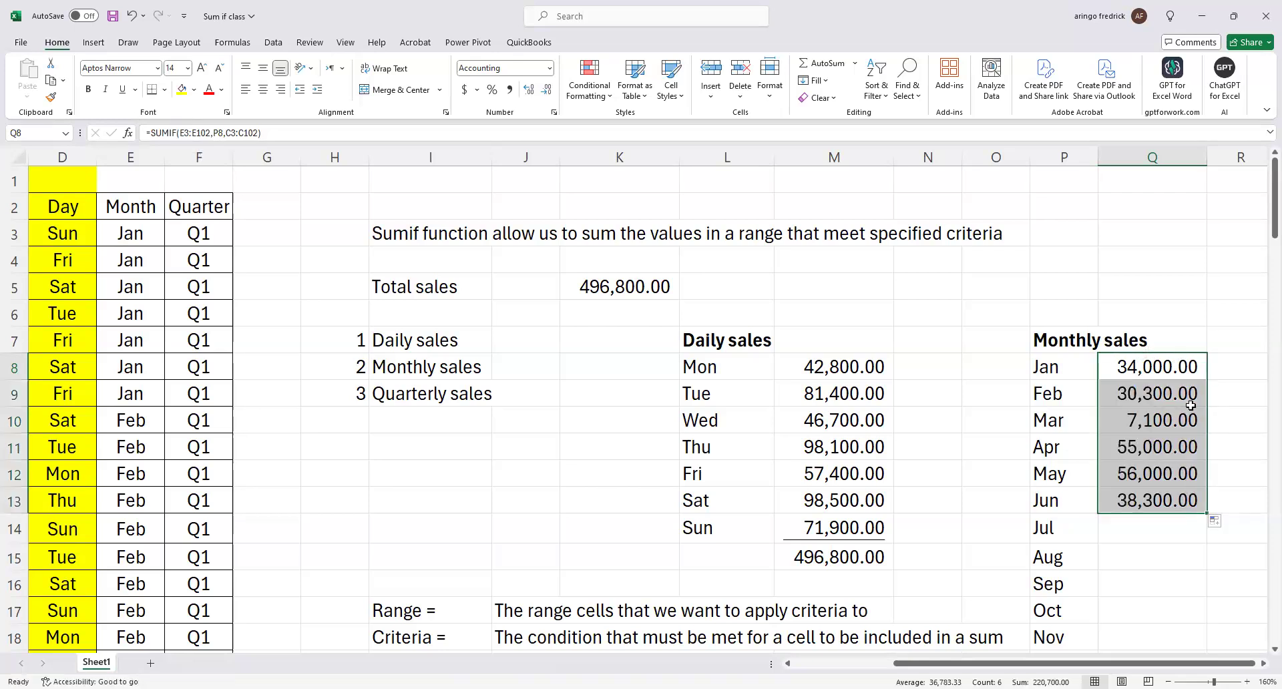
scroll(1214, 434, "down", 2)
left_click_drag(1206, 353, 1173, 505)
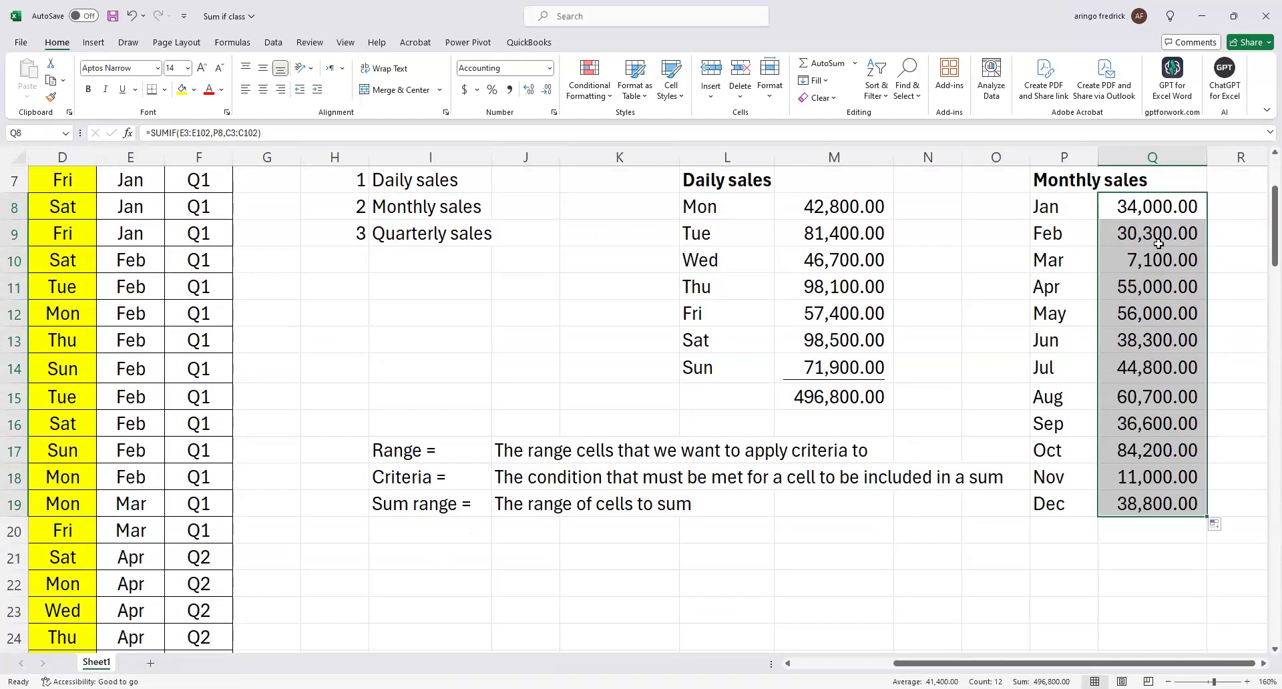
left_click_drag(1157, 238, 1153, 503)
key("Delete")
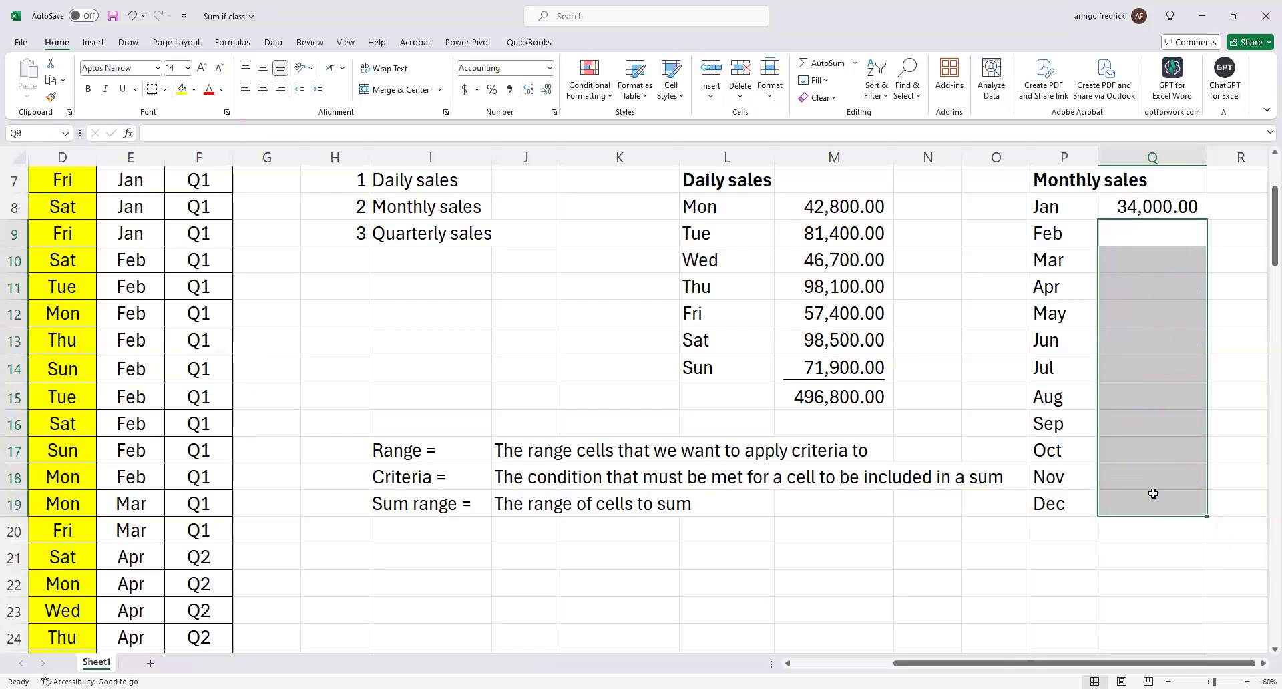
Lock the references in the Q8 SUMIF formula, using $E$3:$E$102 as the range and C$3:C$102 as the sum range.
left_click(1116, 215)
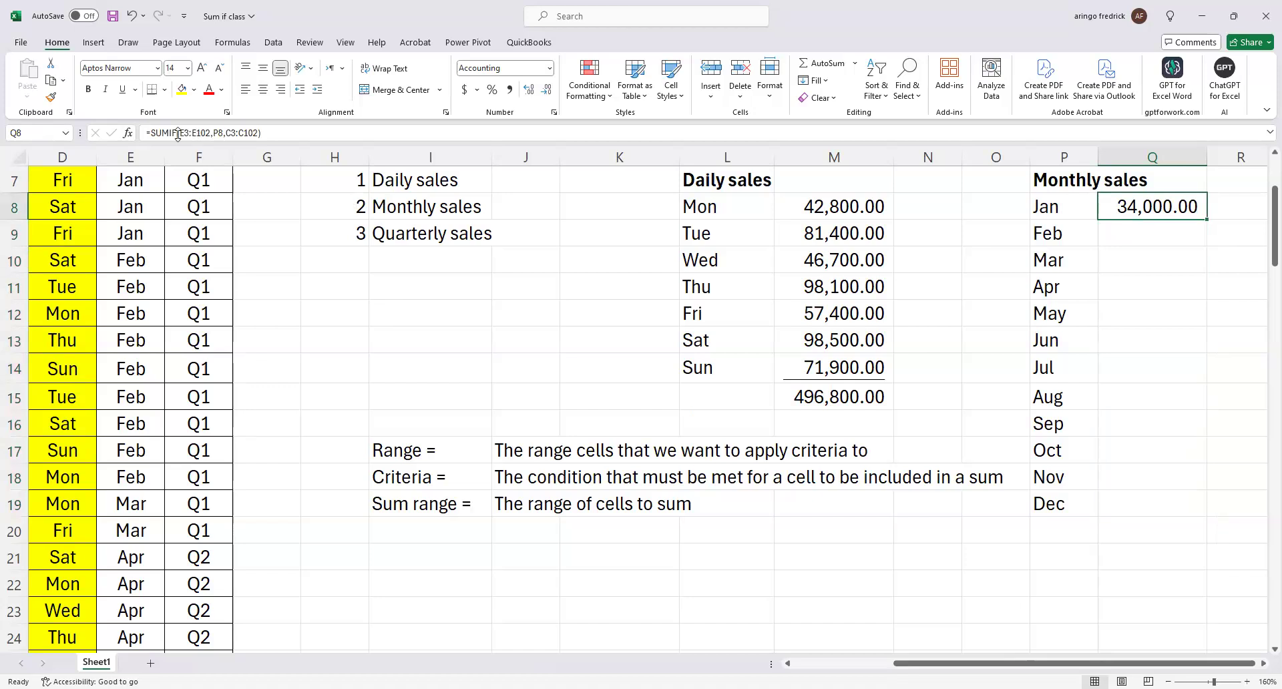
left_click_drag(178, 133, 193, 133)
left_click_drag(208, 137, 208, 137)
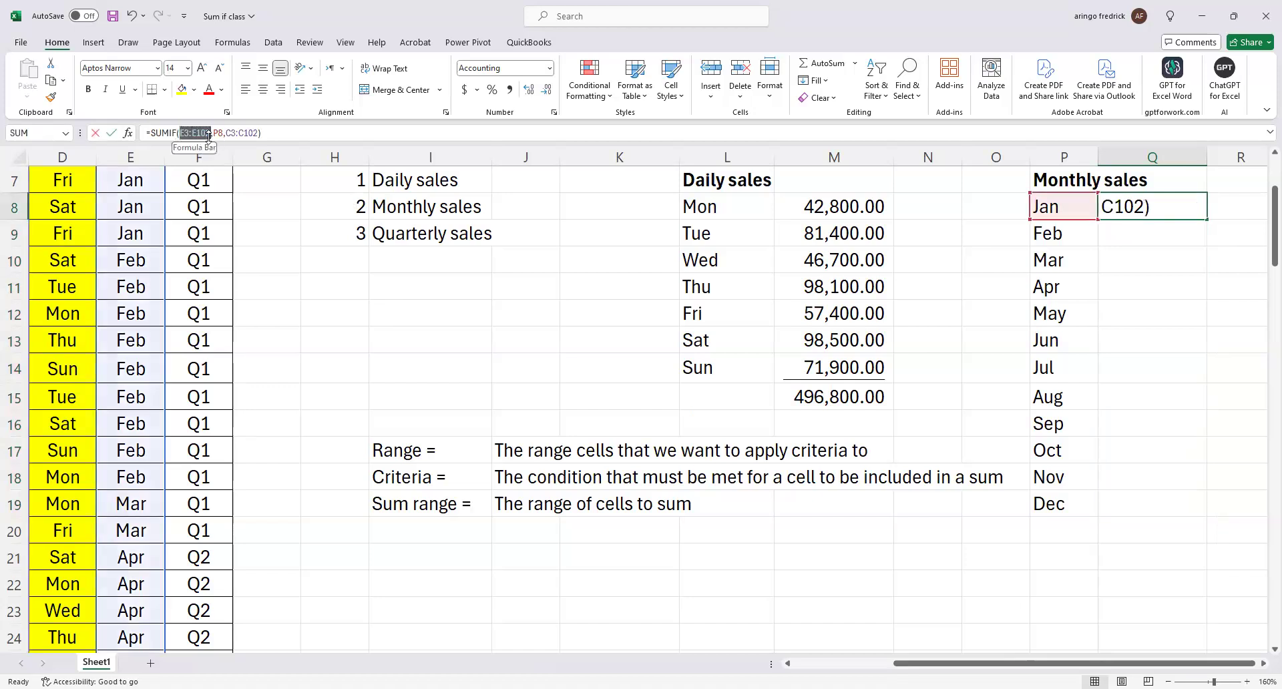
key("F4")
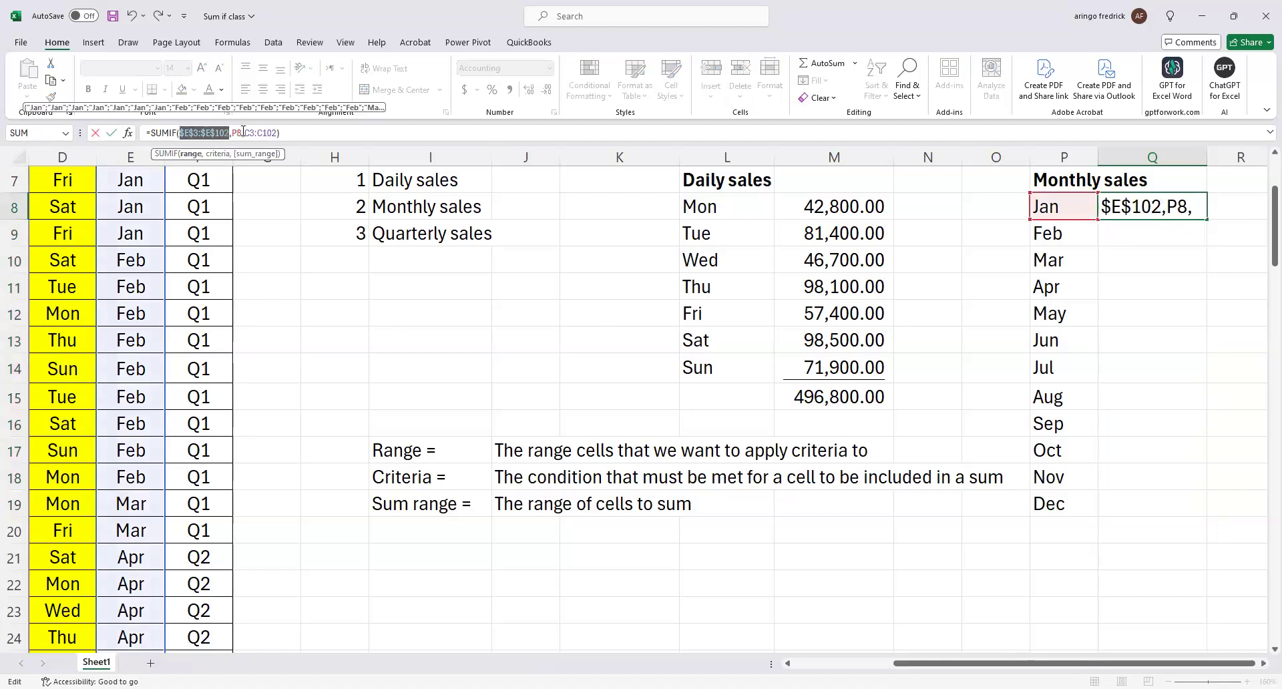
left_click_drag(245, 133, 275, 134)
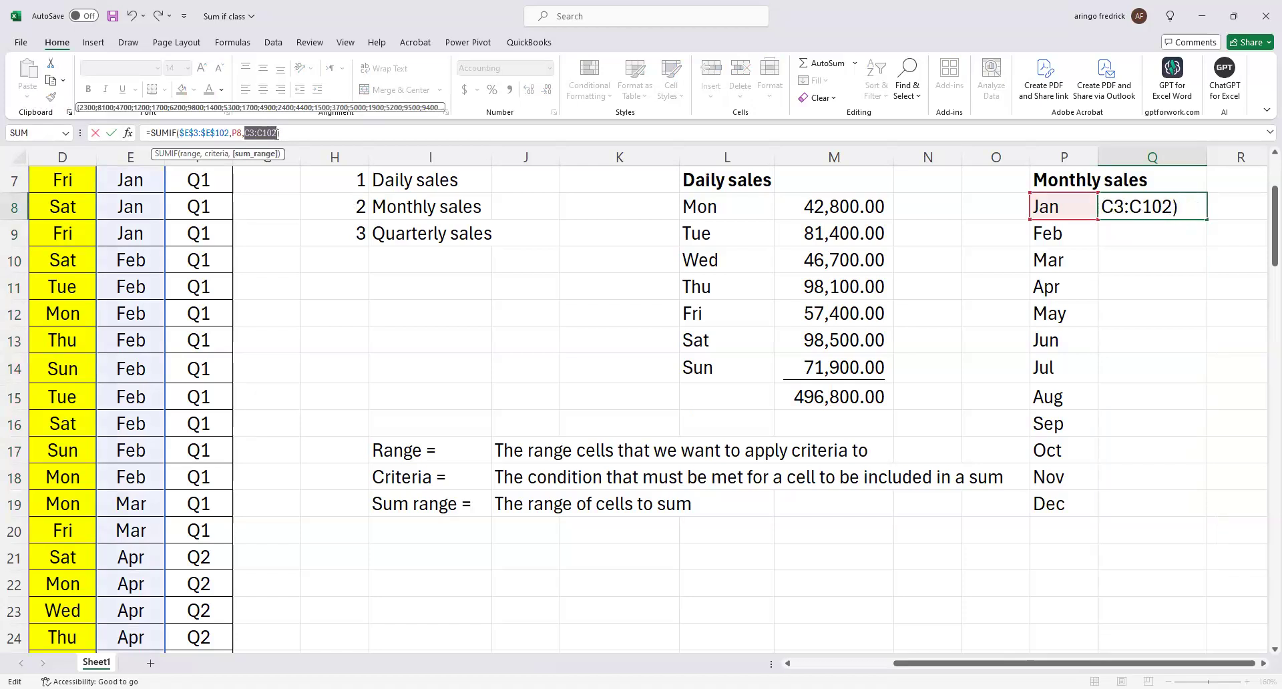
key("F4")
key("F4")
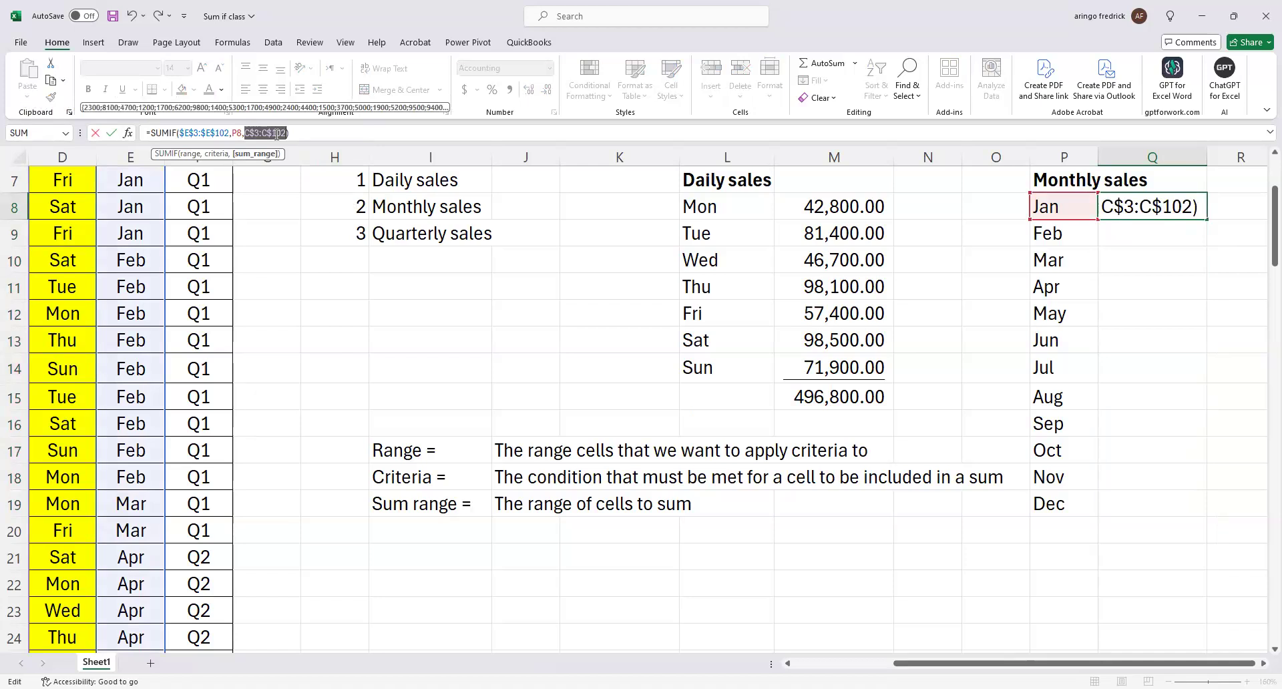
key("Return")
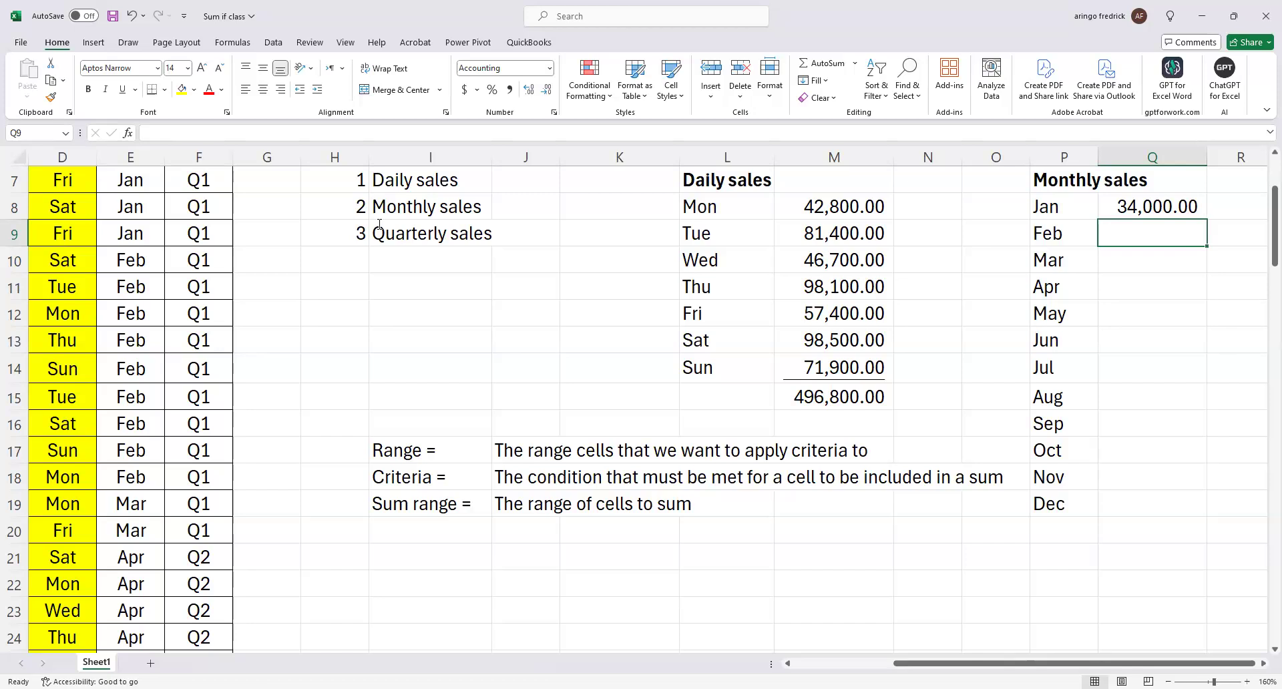
Fill the locked Jan SUMIF formula down from Q8 to Dec in Q19, and sum the monthly sales in Q20.
left_click(1202, 213)
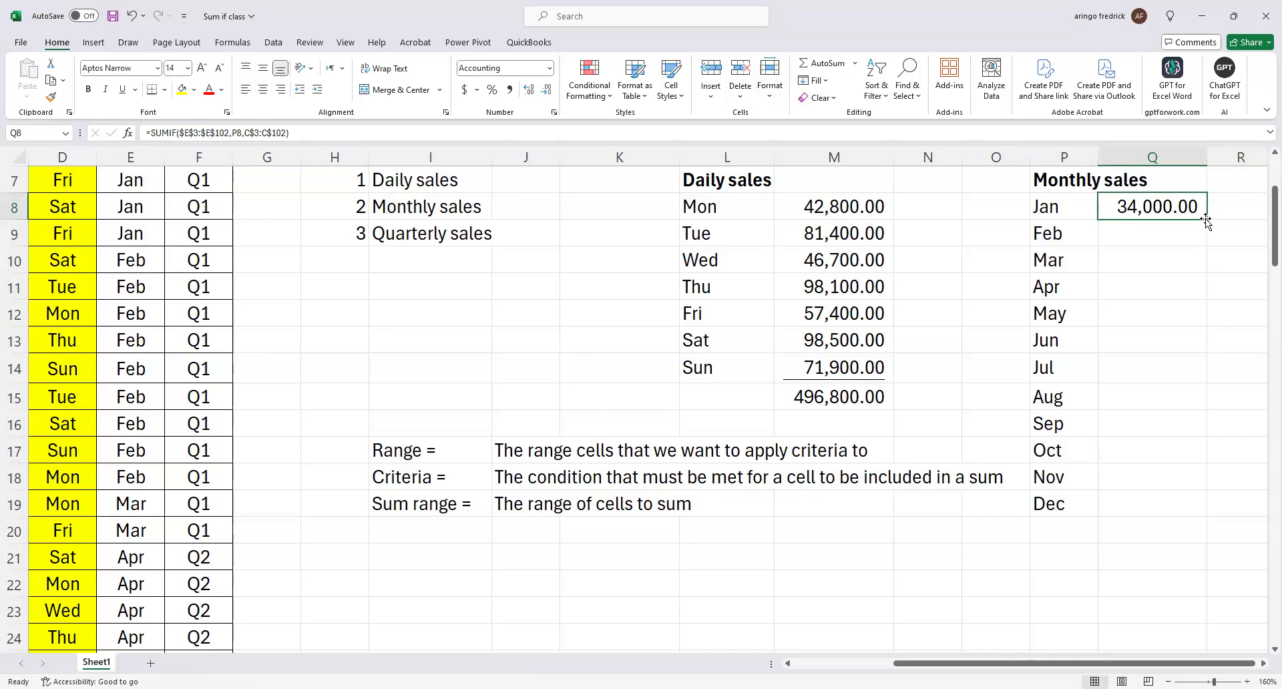
double_click(1206, 219)
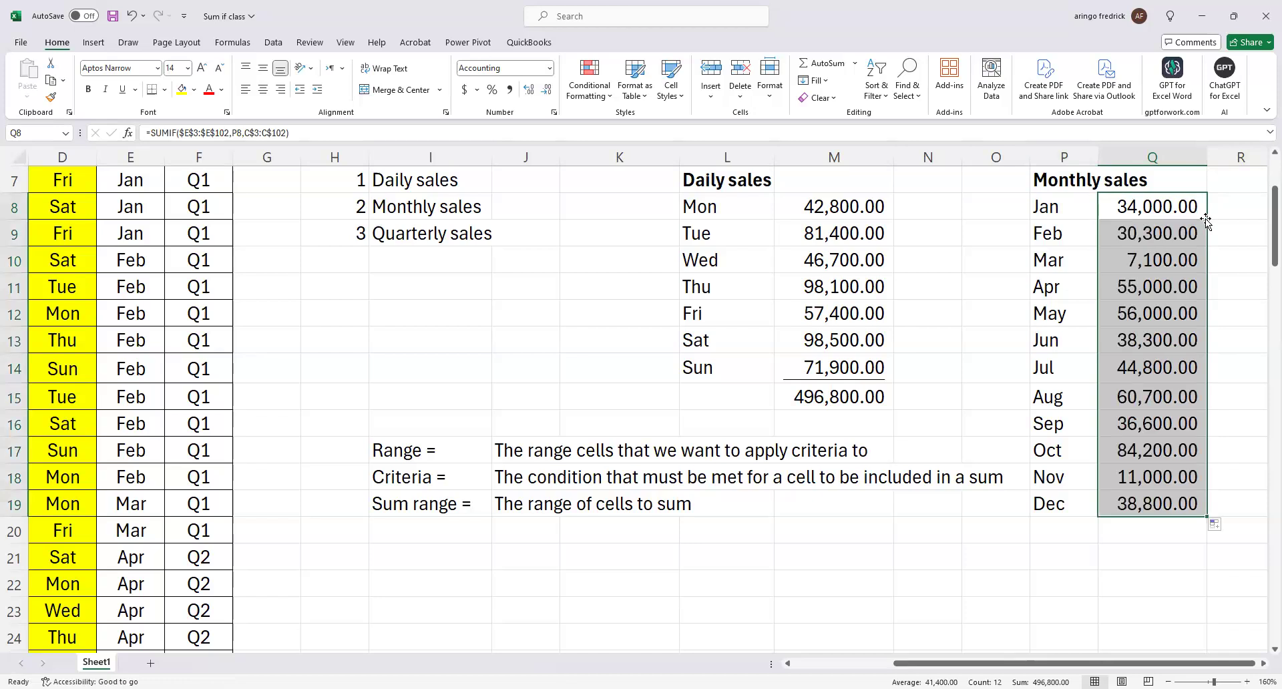
left_click(1166, 529)
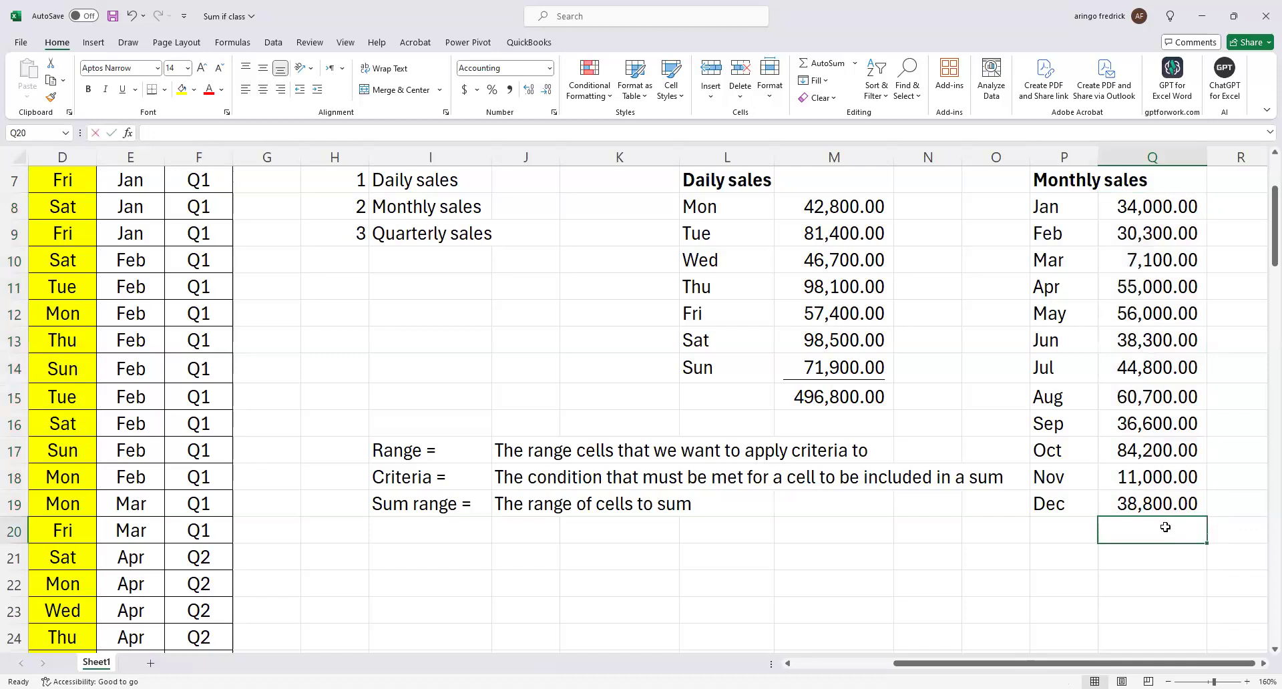
key("alt+equal")
key("Return")
Underline the Dec sales amount in Q19, directly above the monthly total.
left_click(1167, 511)
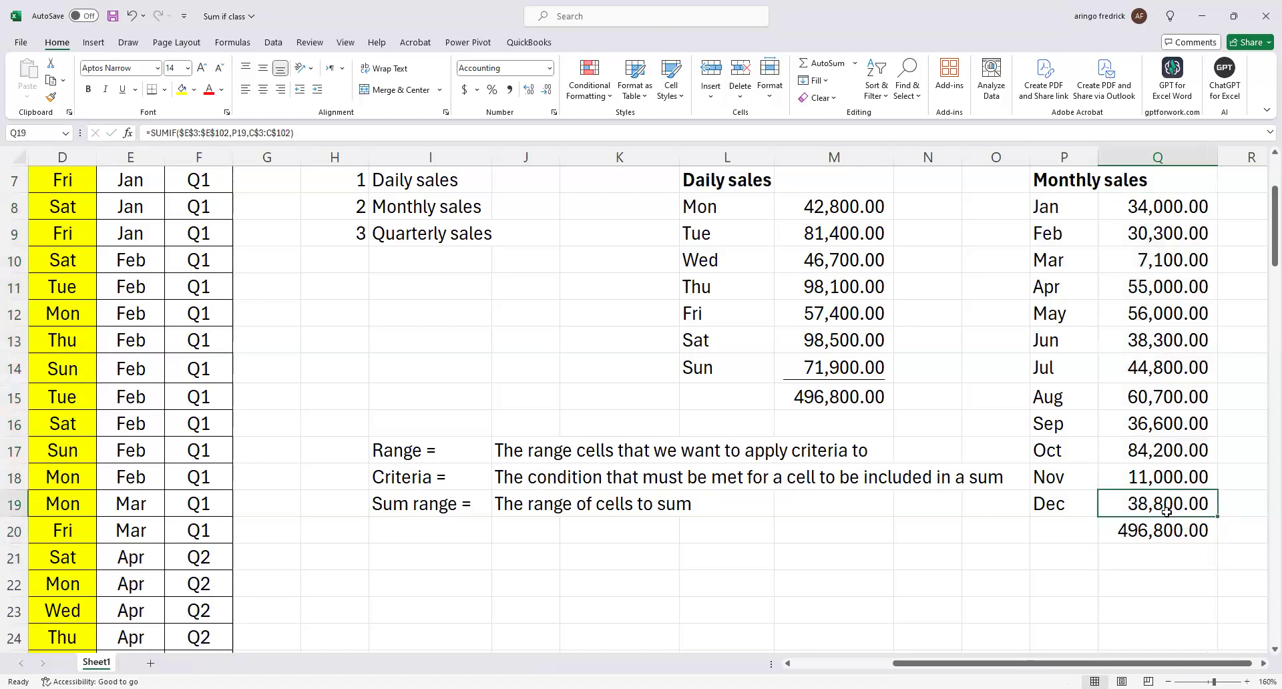
key("ctrl+u")
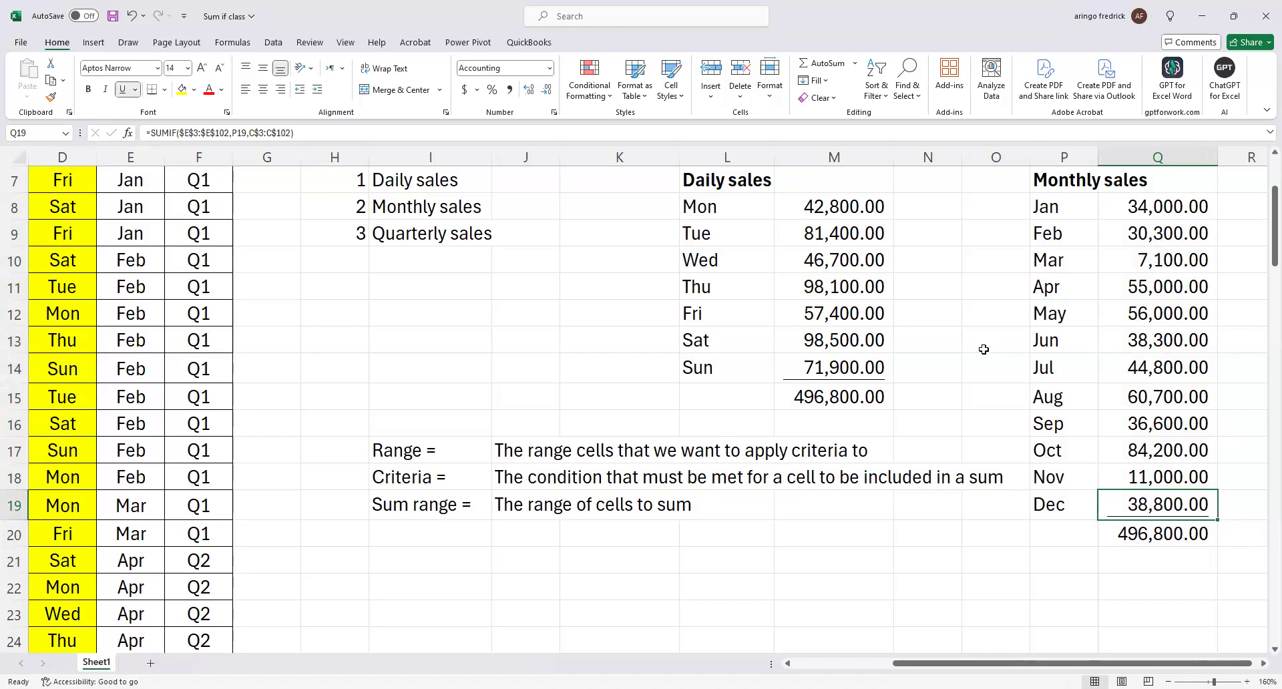
left_click(1162, 348)
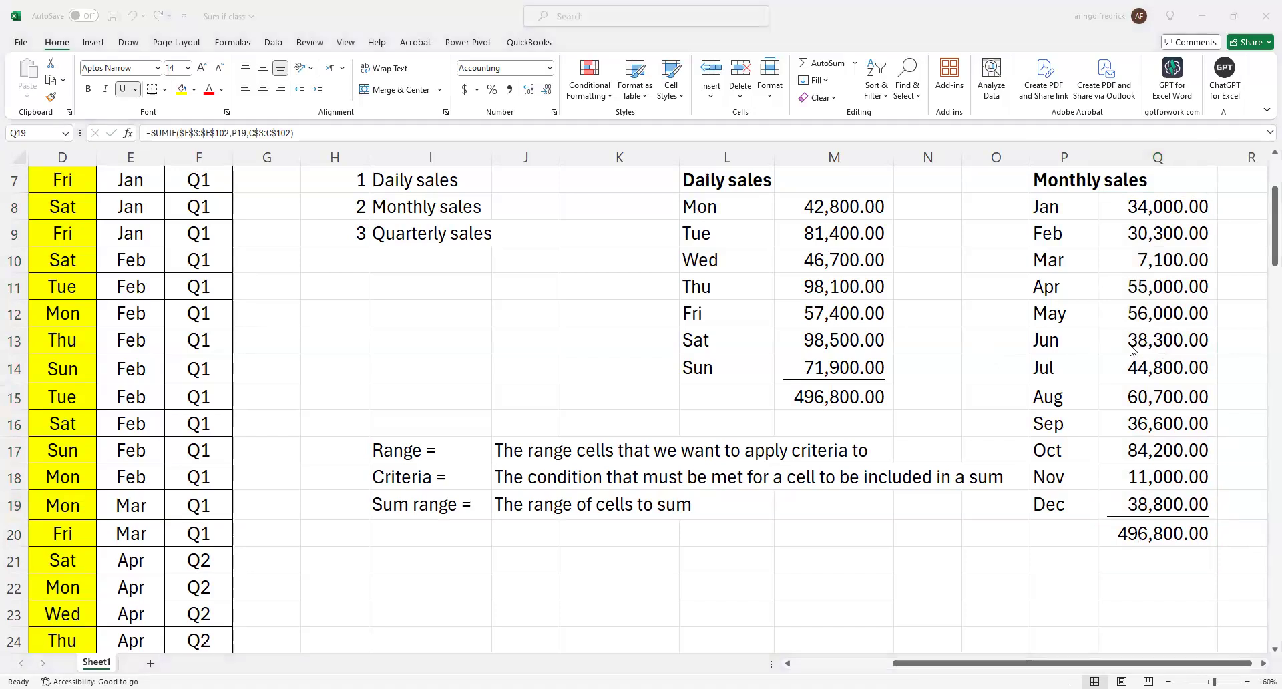
Copy the Quarterly sales label from I9 into S7 as a heading and make it bold.
scroll(1065, 427, "up", 2)
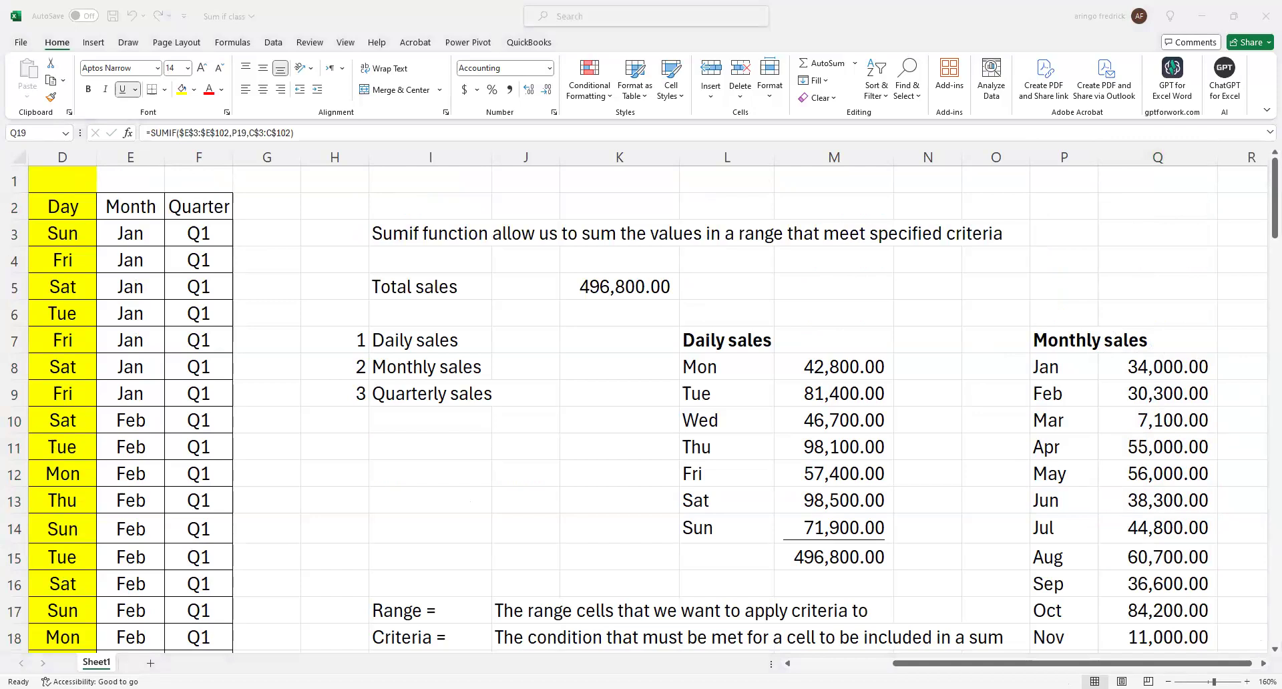
left_click(1262, 663)
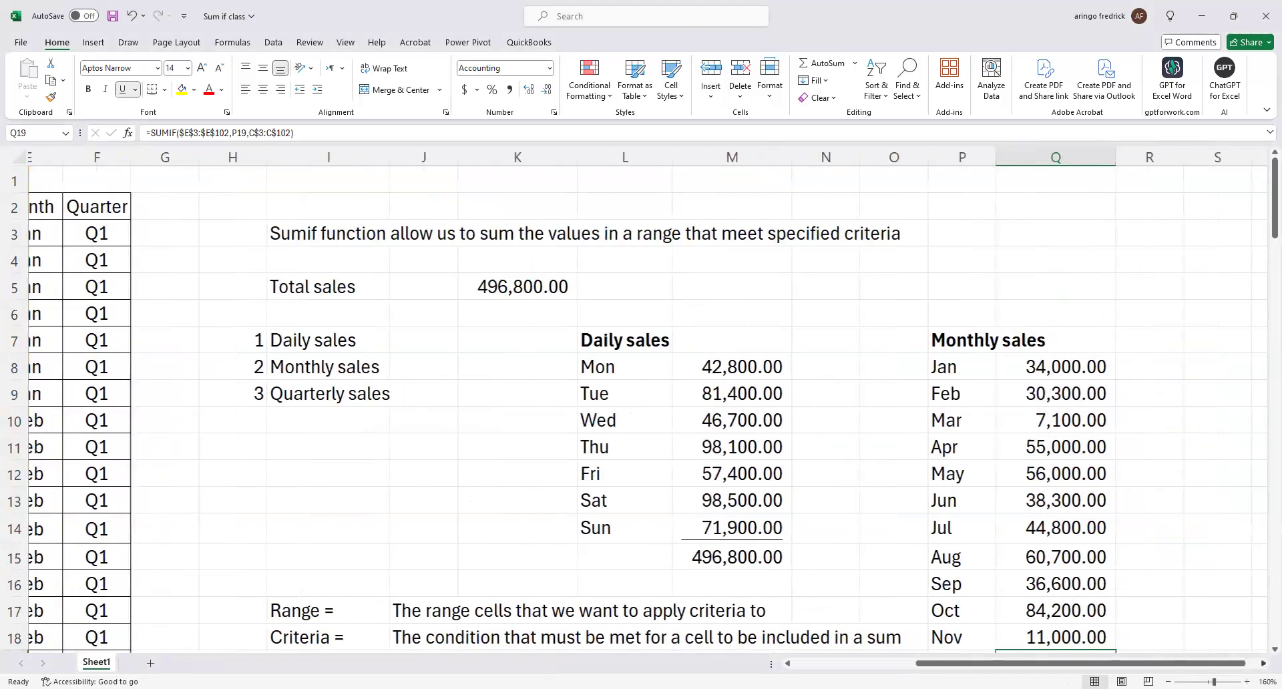
left_click(1155, 339)
left_click(308, 405)
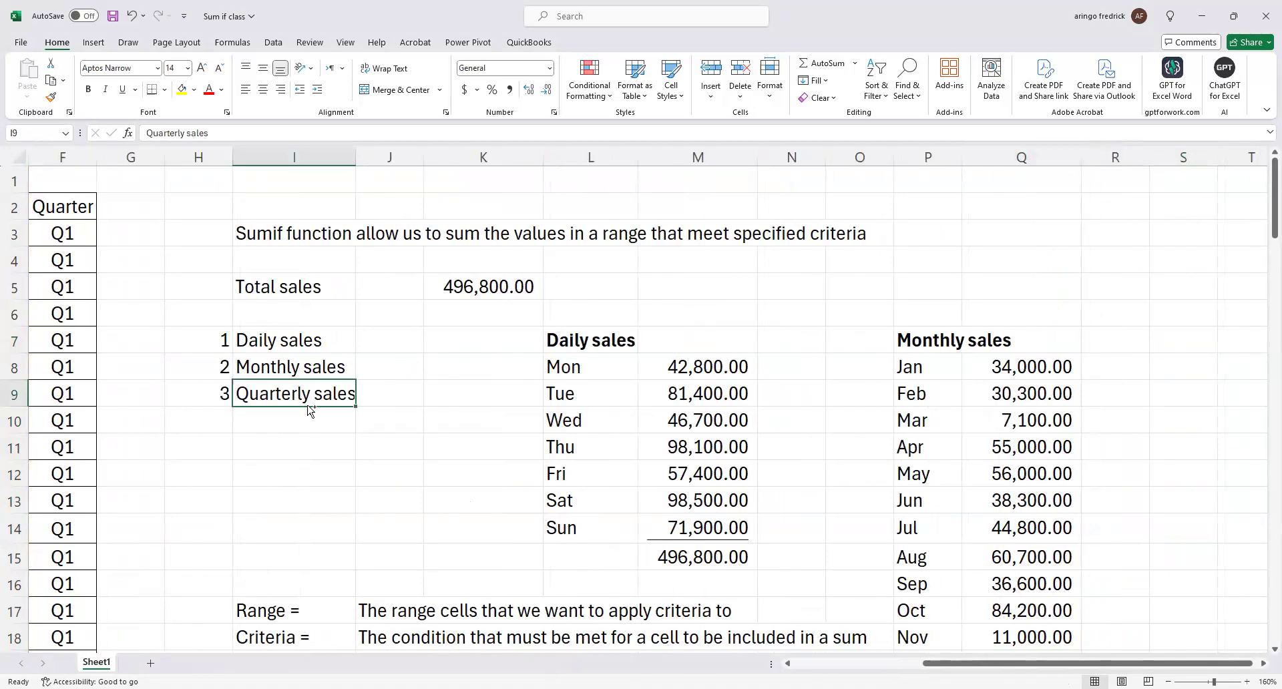
key("ctrl+c")
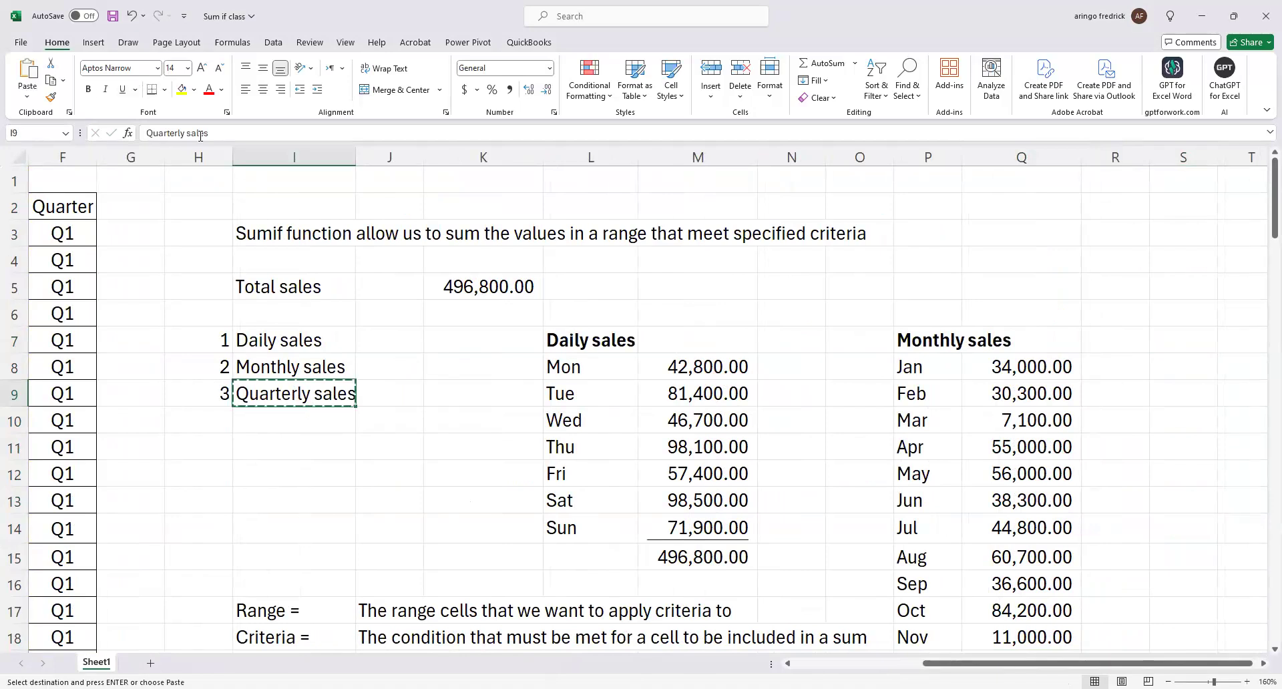
key("Right")
key("Right")
key("Right")
key("Right")
key("Right")
key("Right")
key("Right")
key("Right")
key("Right")
key("Right")
key("Up")
key("Up")
key("ctrl+v")
key("ctrl+b")
Enter Q1 in S8 under the Quarterly sales heading and fill the series down to Q4 in S11.
key("Down")
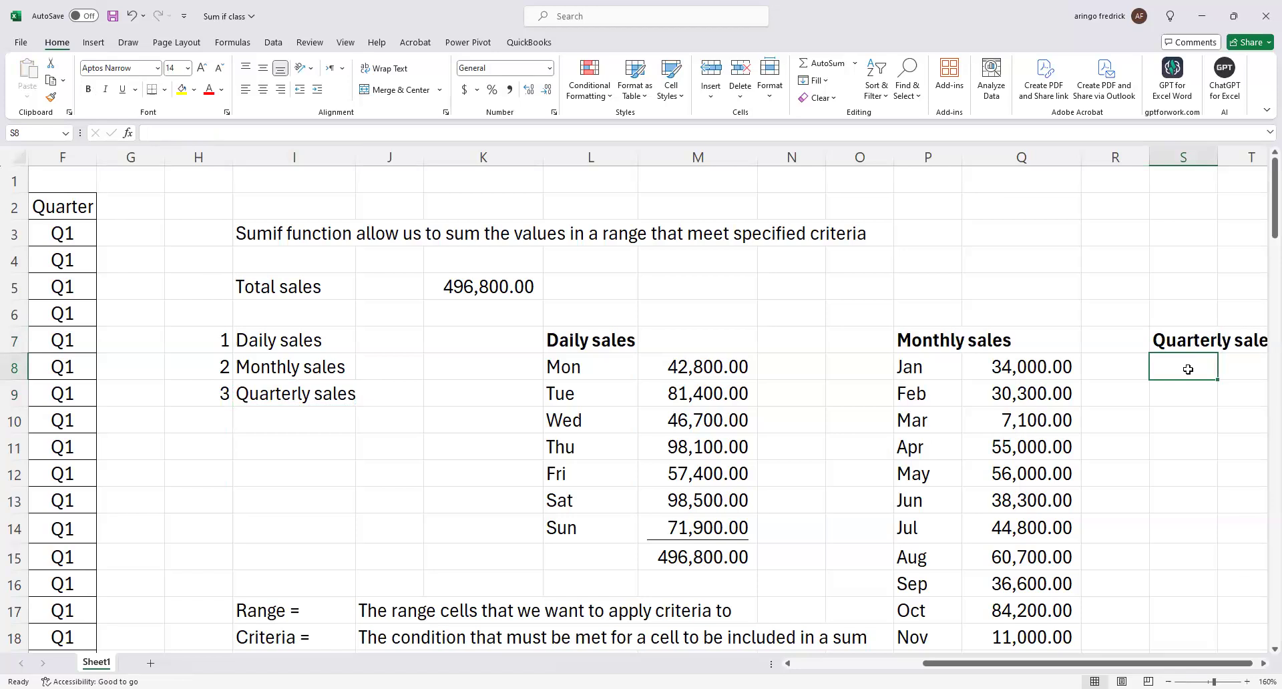
type("Q")
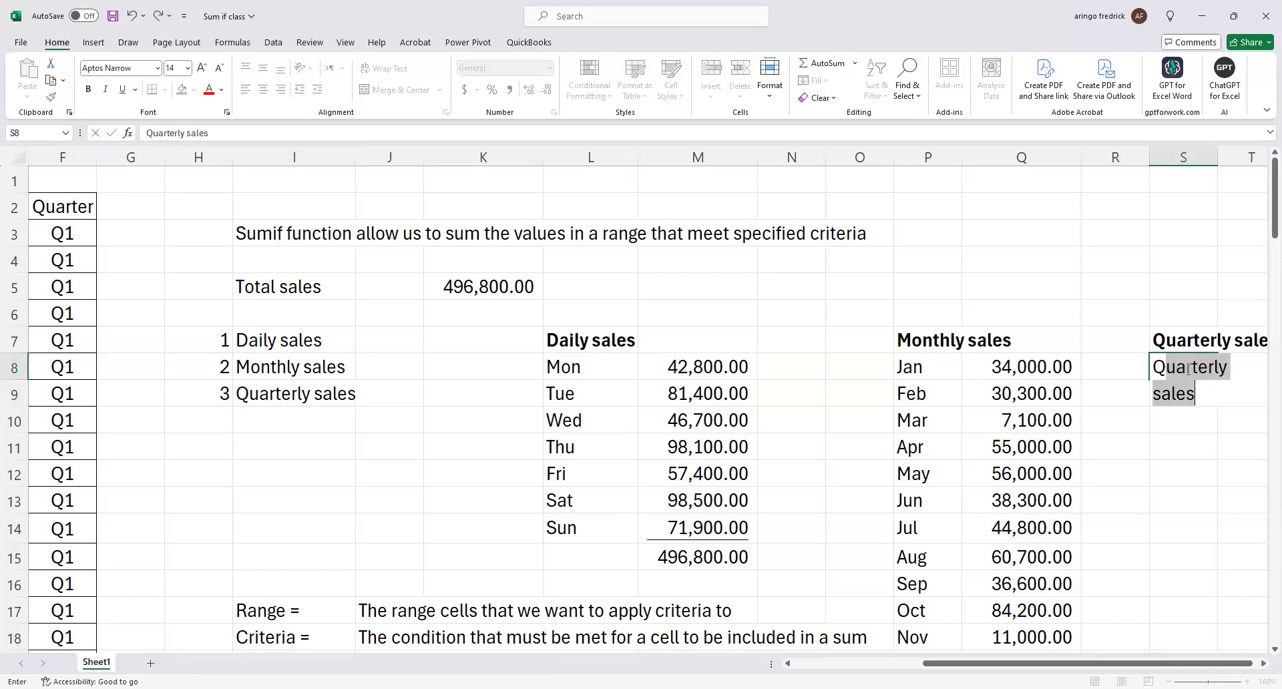
type("1")
key("Return")
left_click(1188, 370)
left_click_drag(1217, 379, 1208, 446)
left_click(1195, 503)
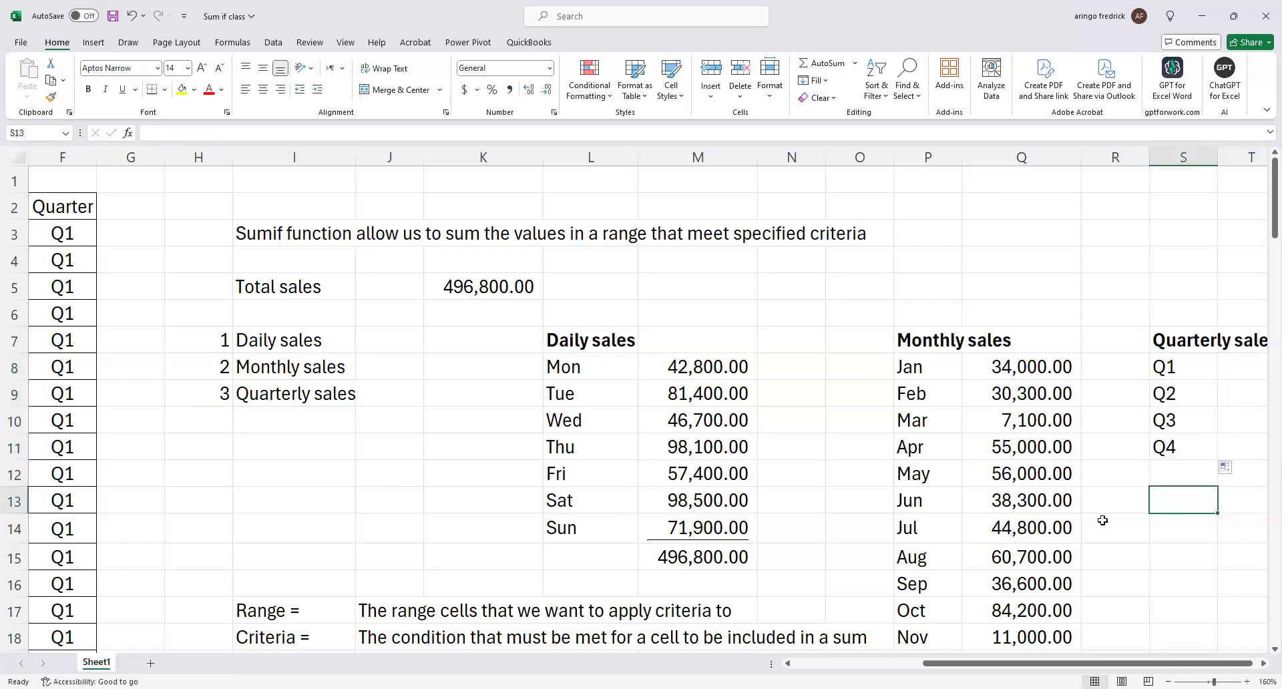
Start a SUMIF formula in T8 for Q1, using the Quarter cells F3:F102 as the range.
key("Right")
key("Right")
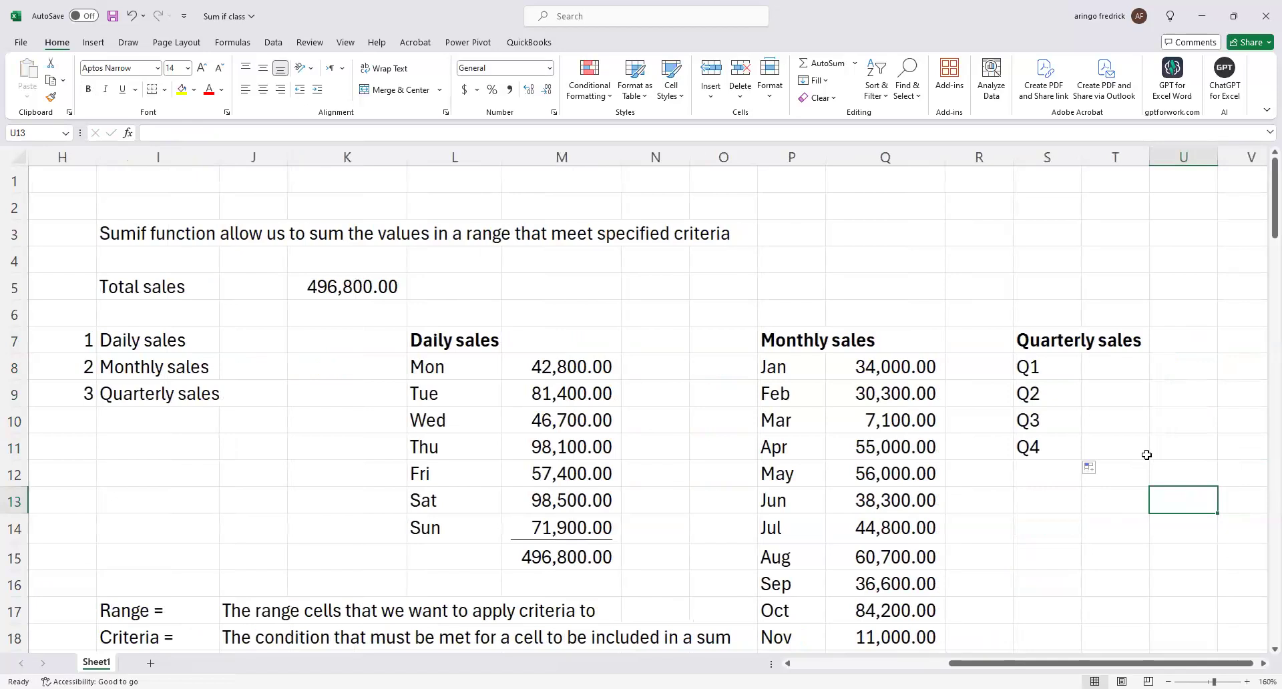
key("Up")
key("Up")
key("Up")
key("Up")
key("Up")
key("Left")
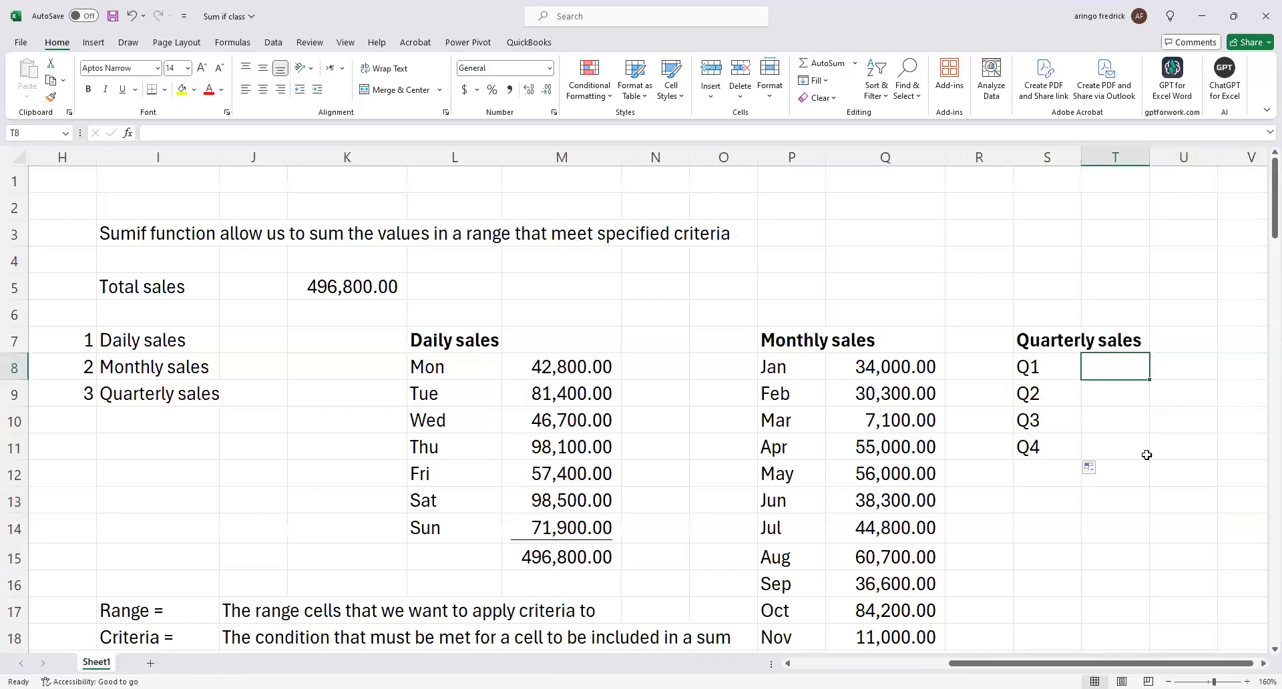
type("=")
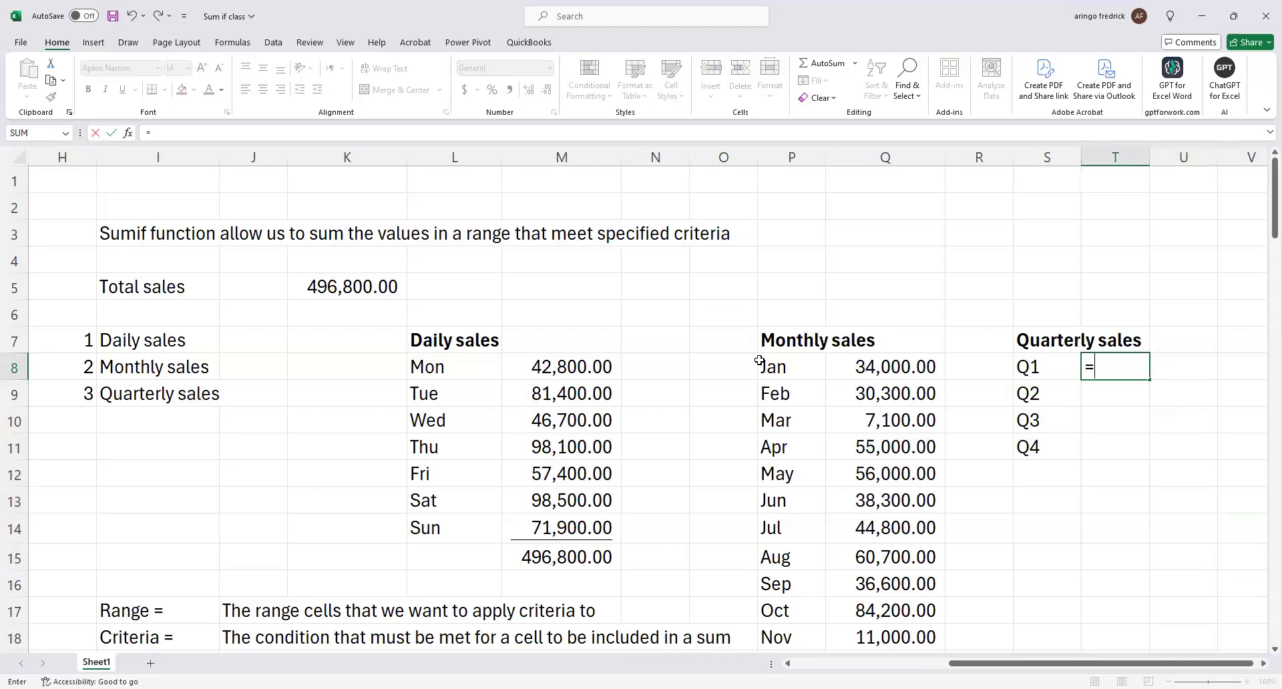
type("SUMI")
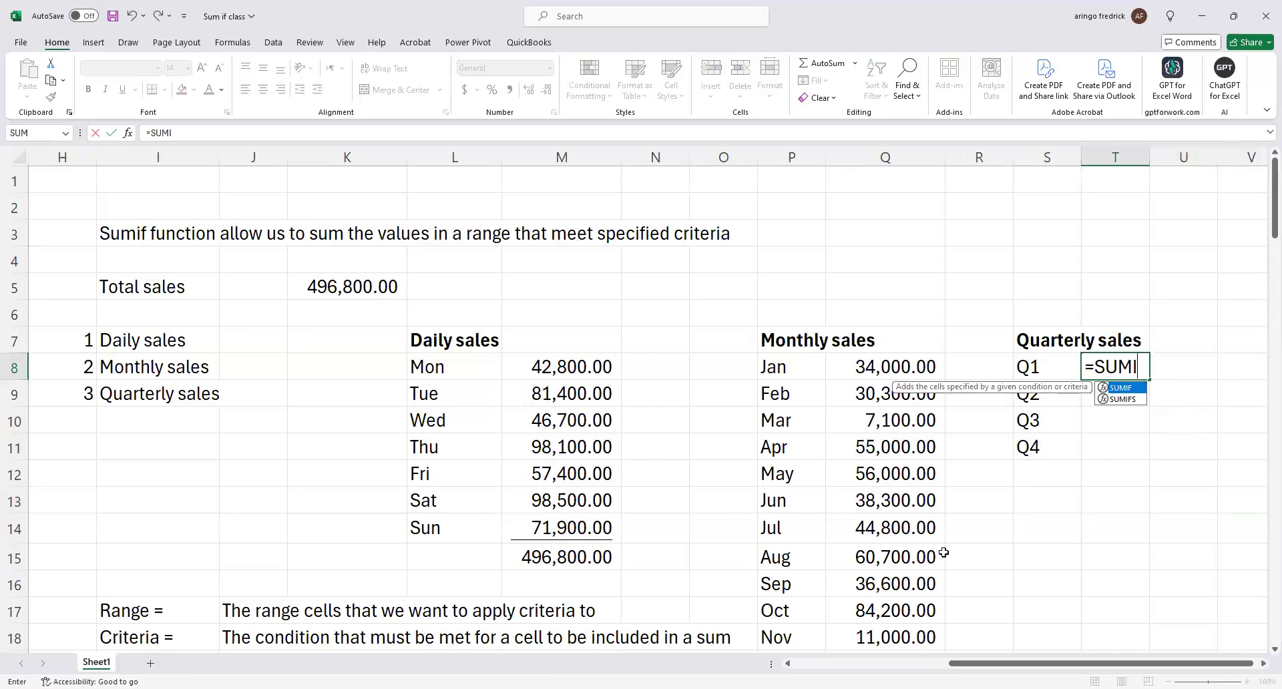
key("Tab")
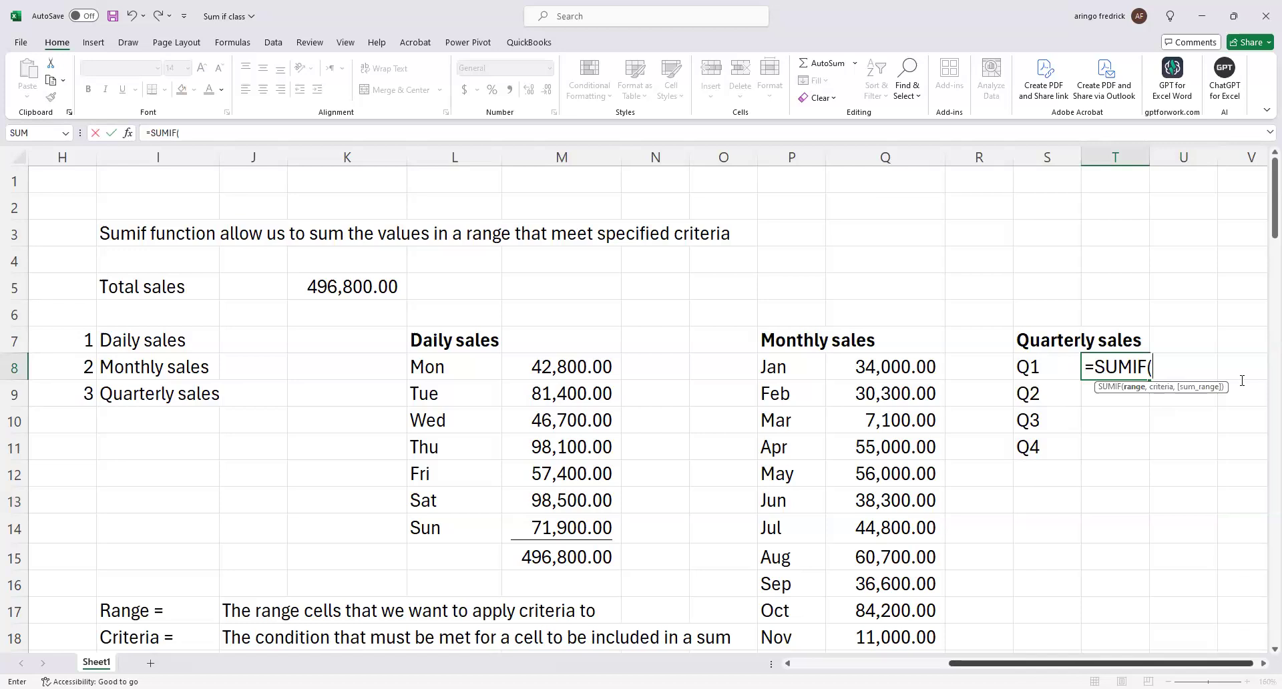
scroll(1241, 381, "left", 2)
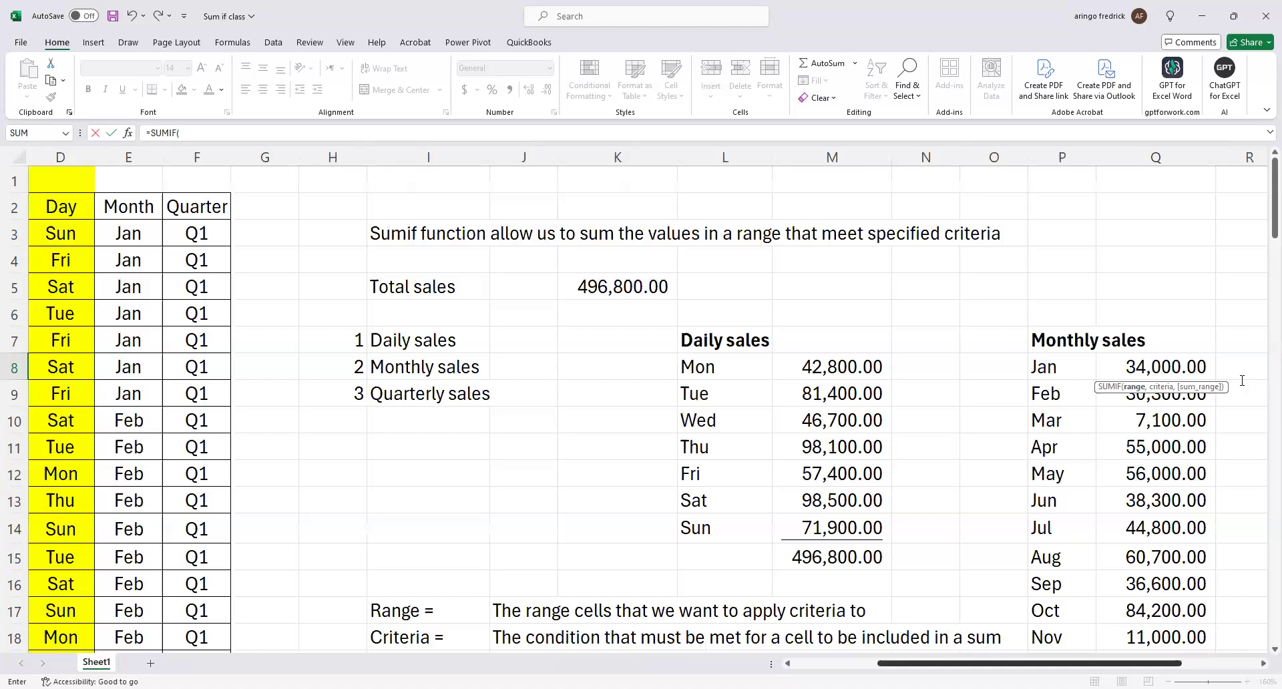
scroll(1241, 380, "left", 3)
scroll(1241, 380, "left", 1)
left_click(383, 233)
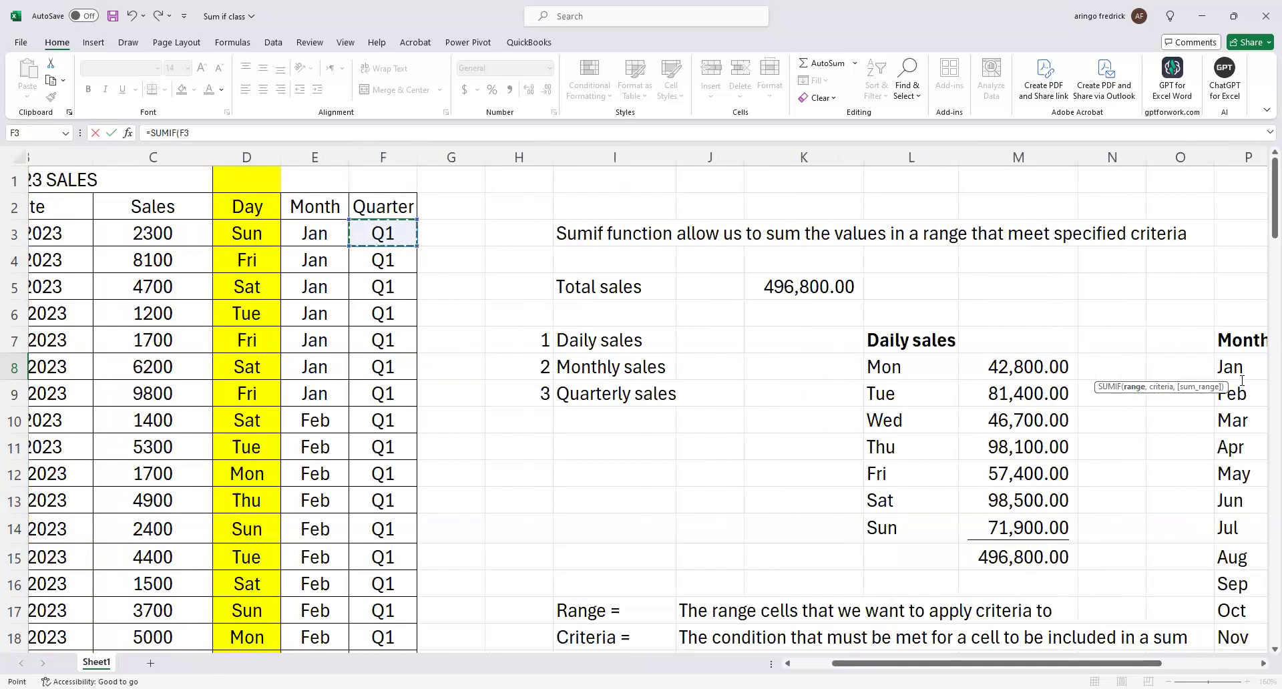
key("ctrl+shift+Down")
scroll(1242, 381, "up", 4)
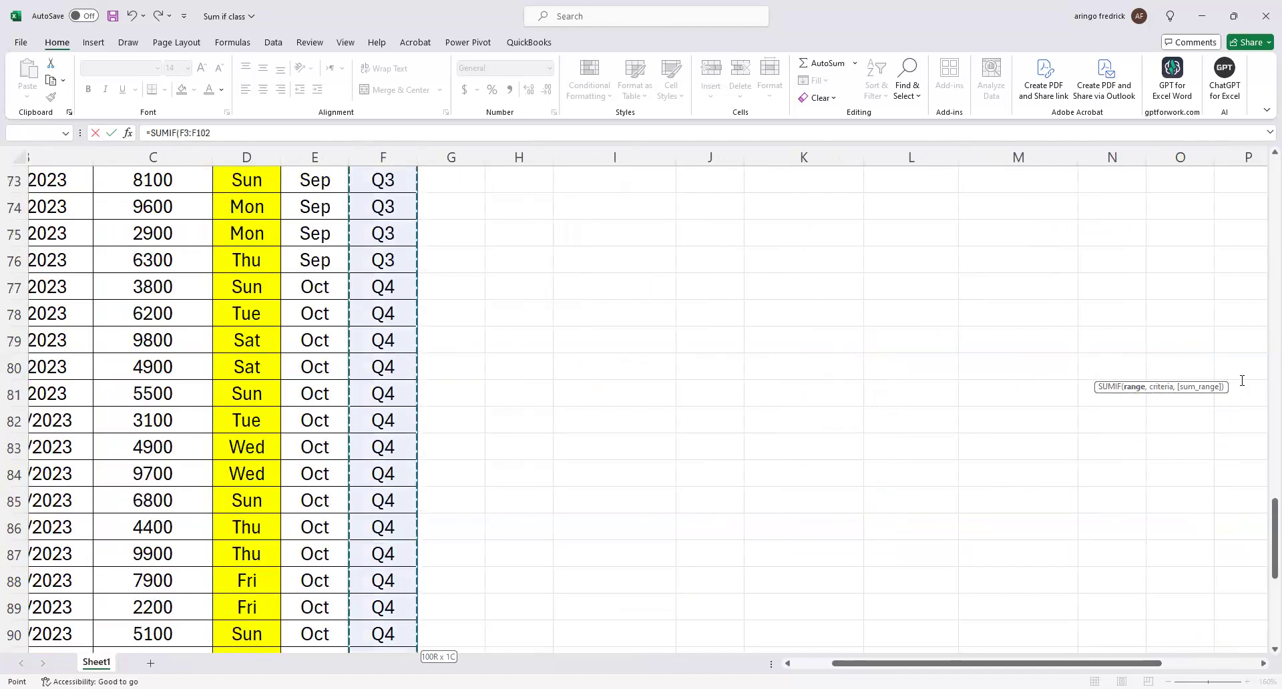
type(",")
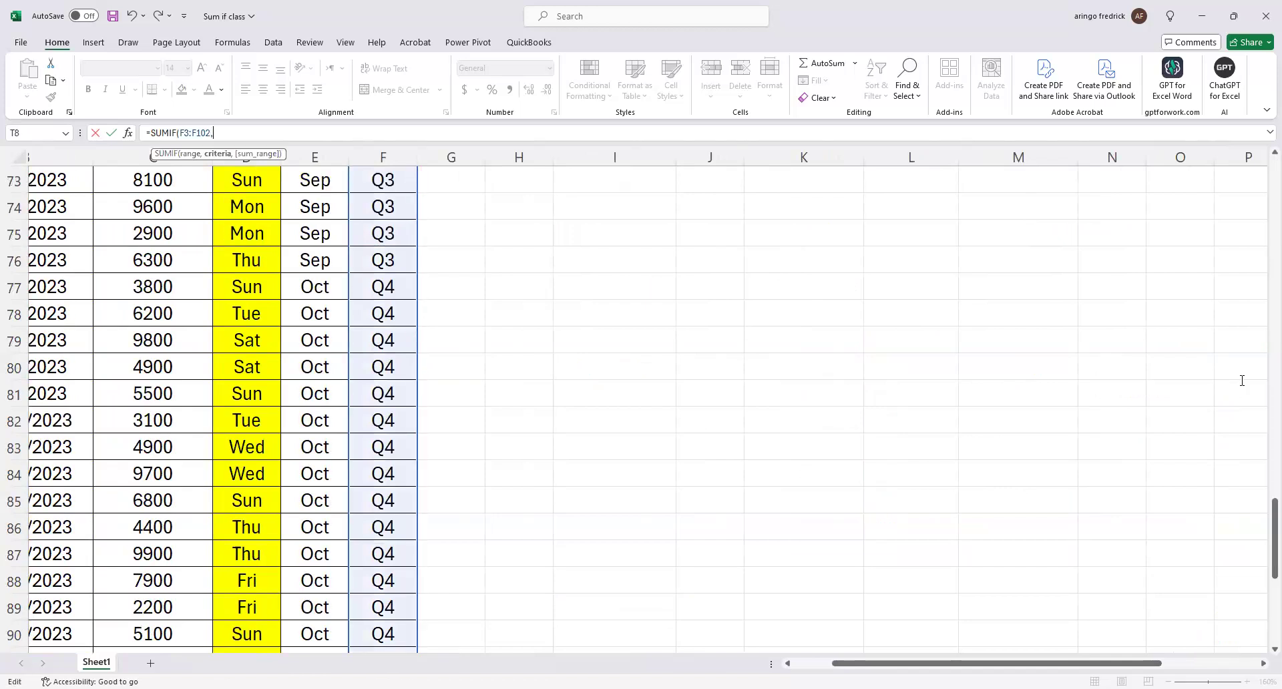
Complete the Q1 SUMIF formula in T8 with S8 as the criteria and the Sales cells C3:C102 as the sum range.
scroll(1242, 380, "up", 4)
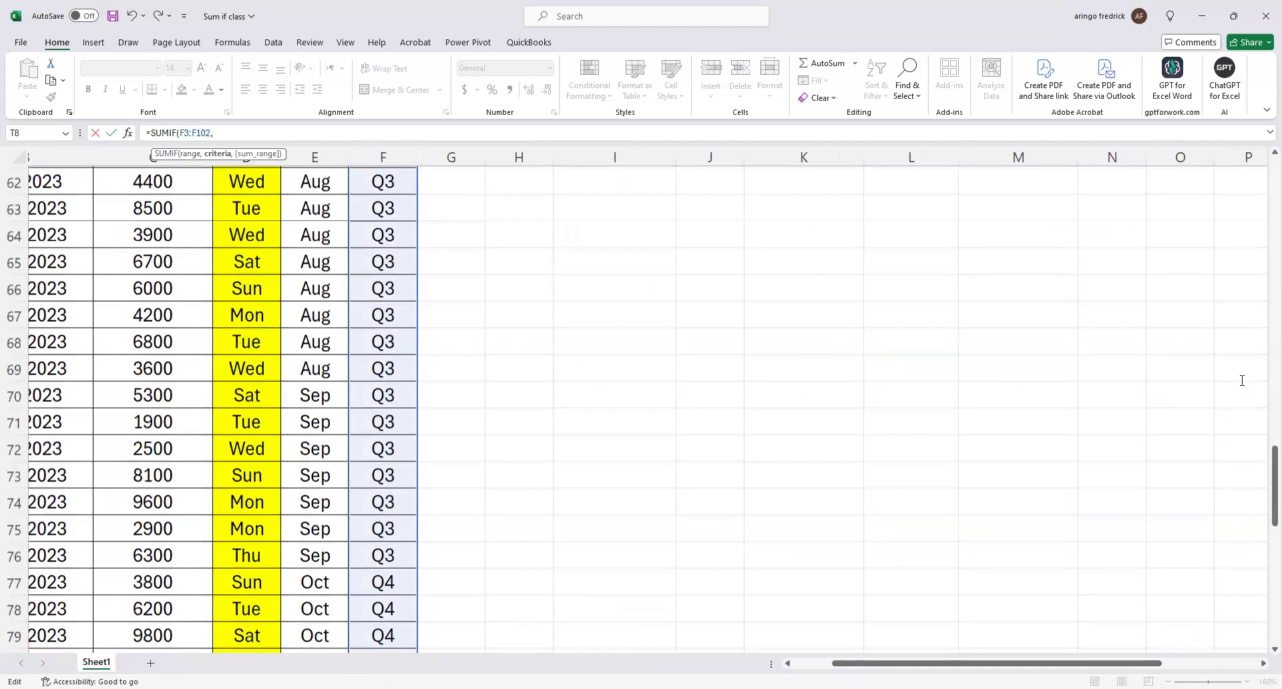
scroll(1242, 380, "up", 13)
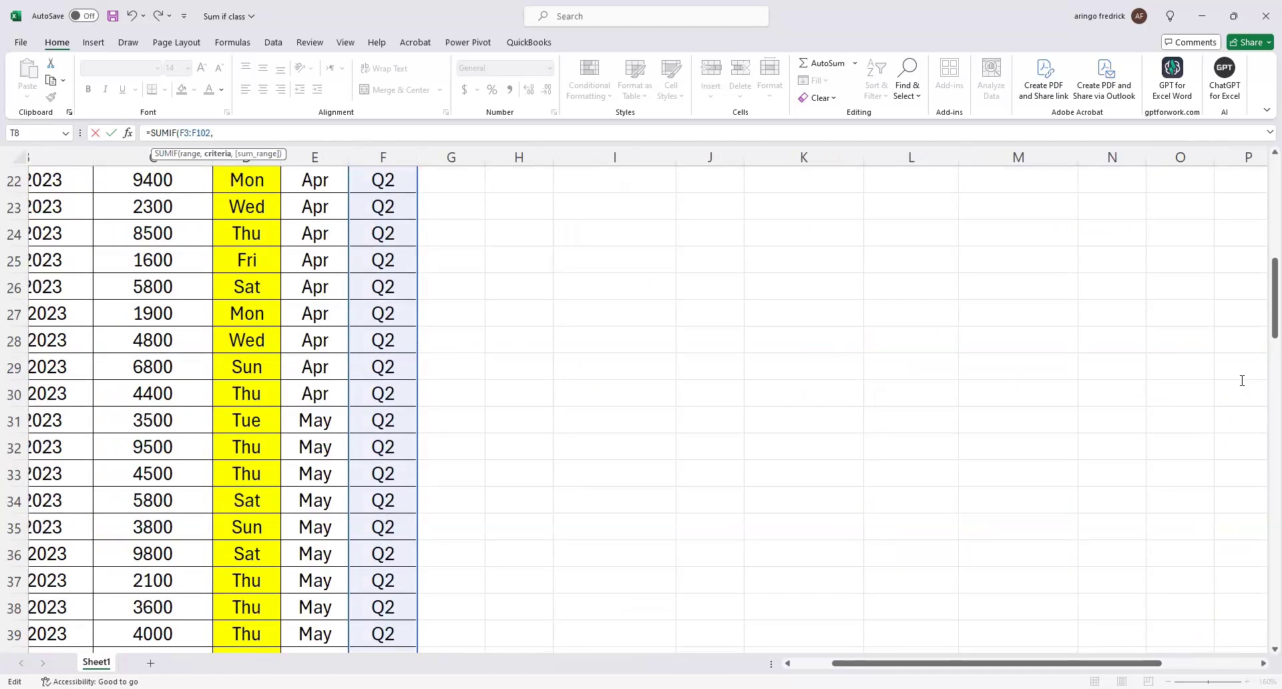
scroll(1242, 380, "up", 5)
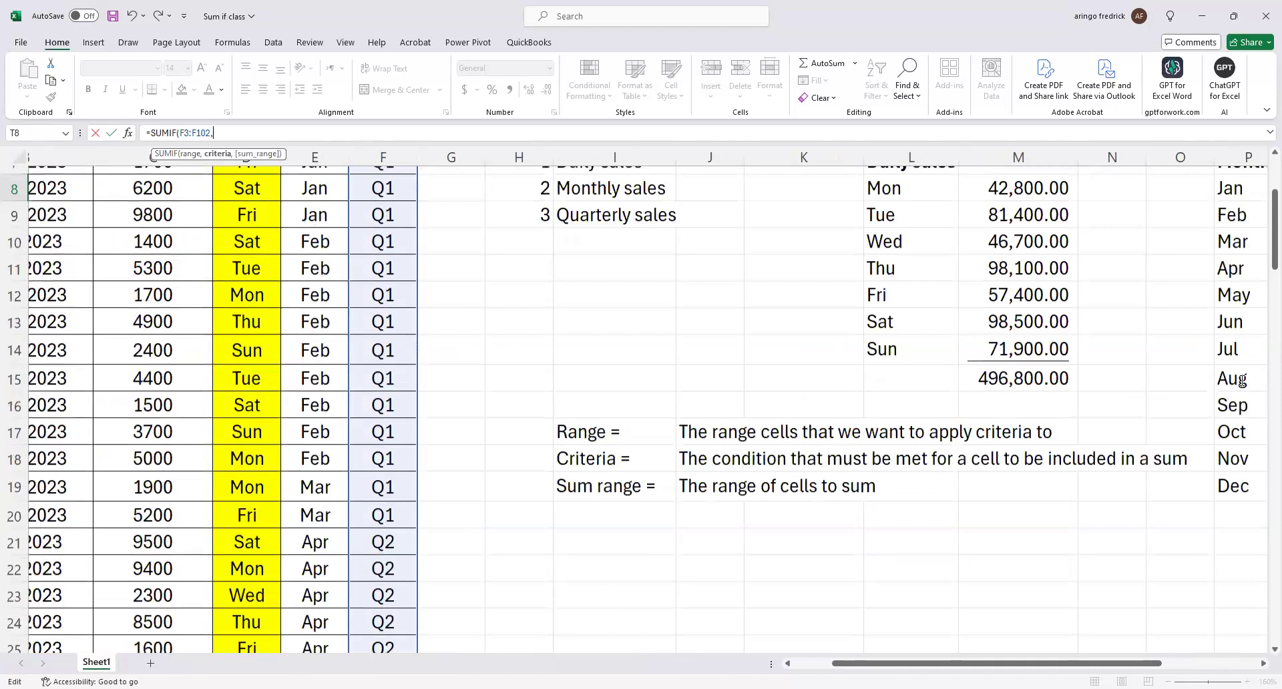
scroll(1242, 381, "up", 3)
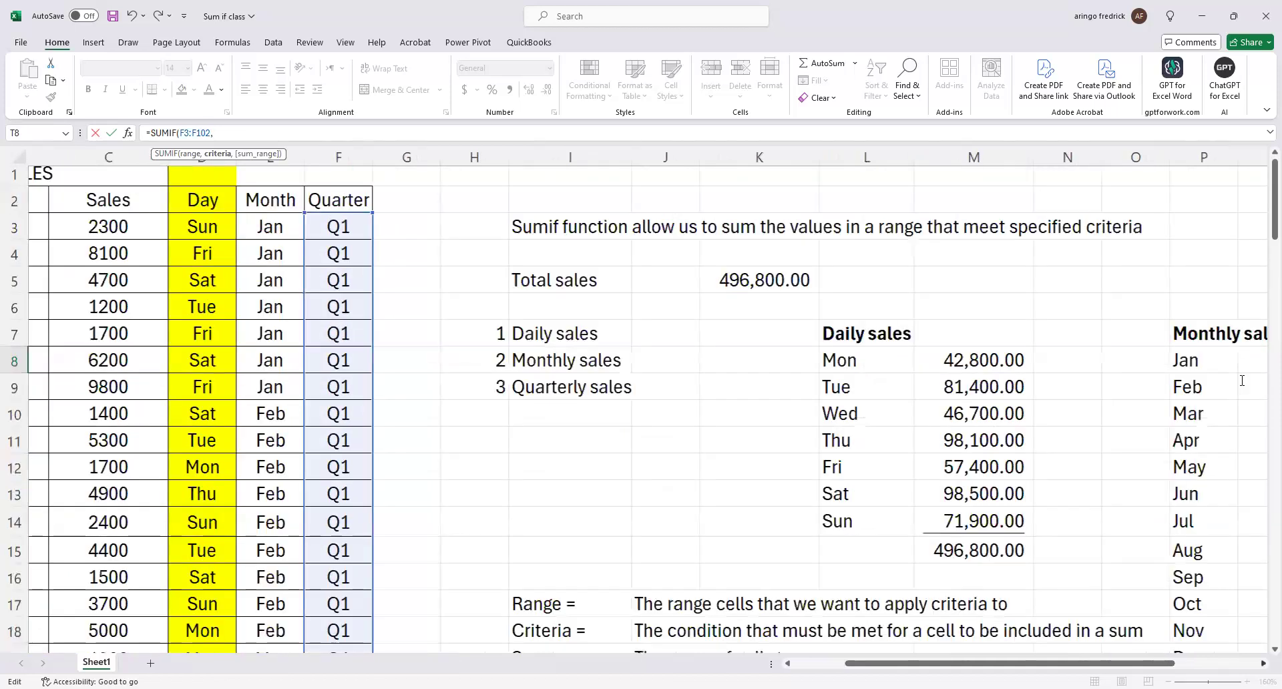
key("Left")
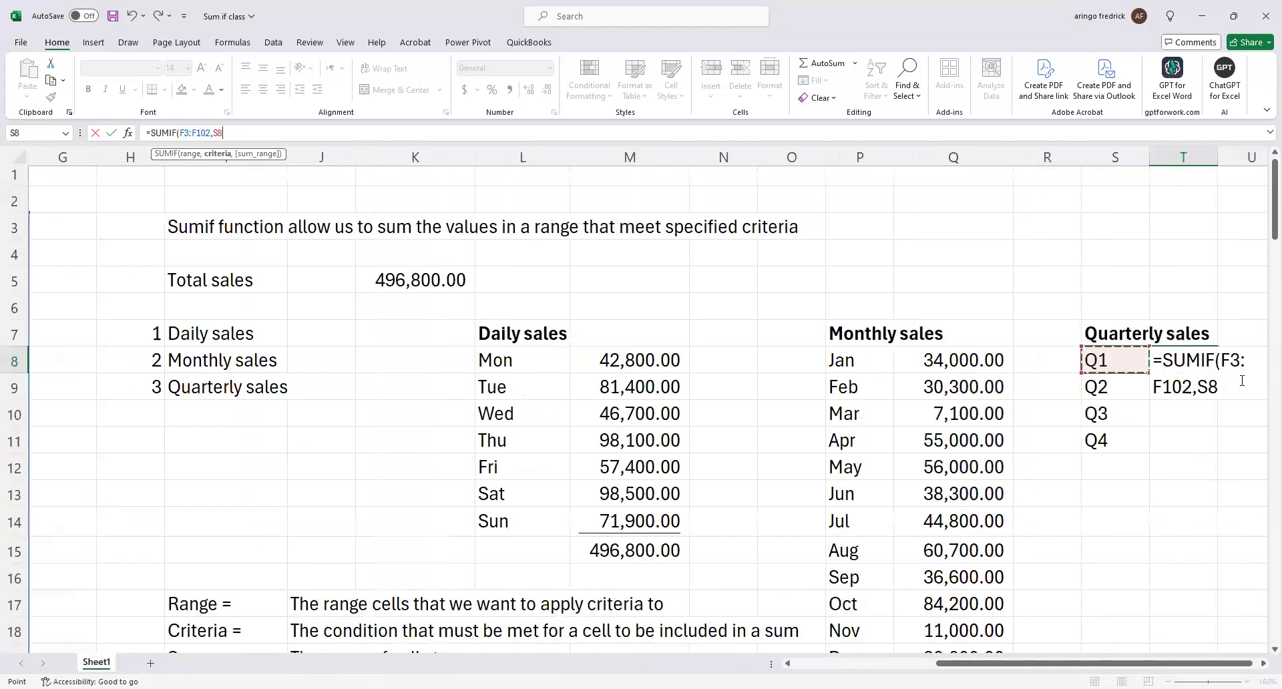
type(",")
scroll(1242, 380, "left", 3)
left_click(291, 227)
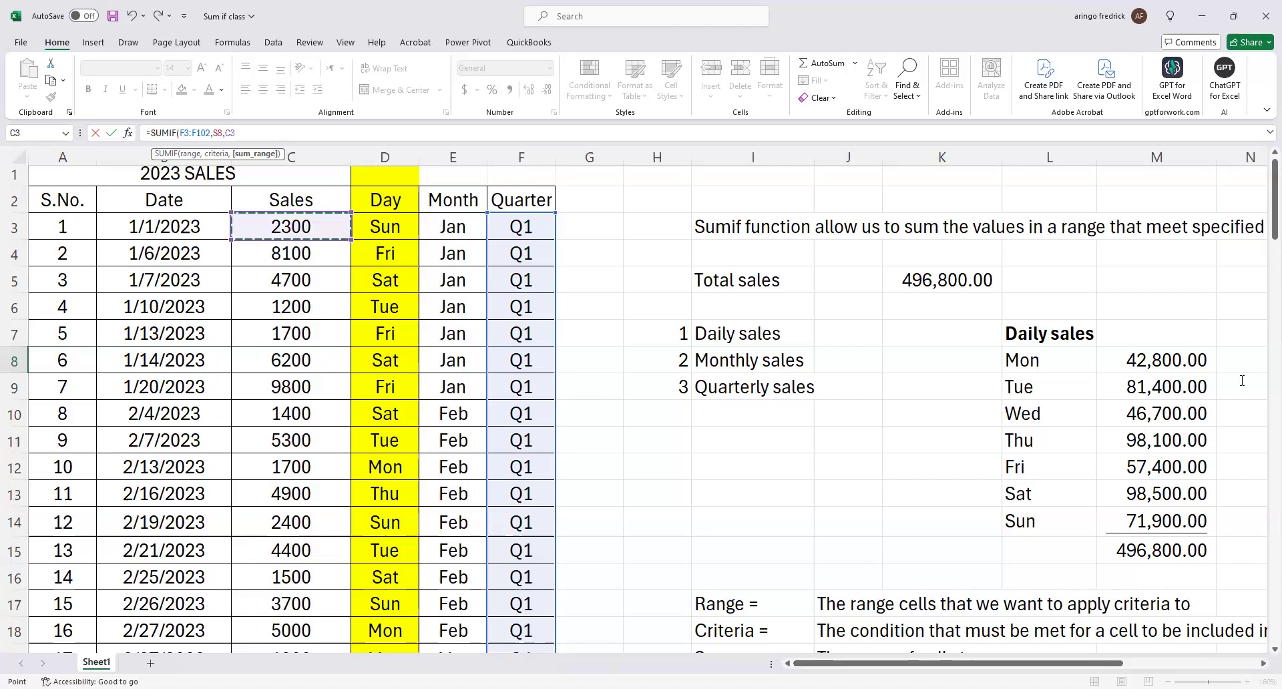
key("Return")
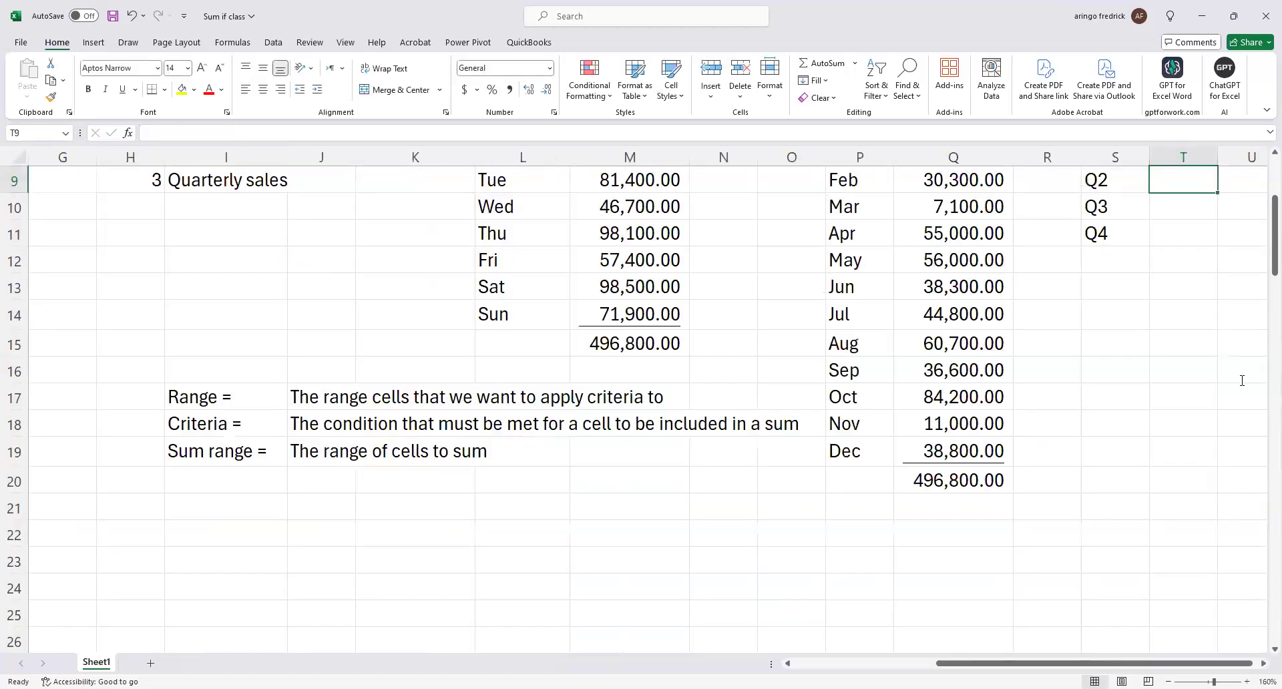
Make the T8 formula's ranges absolute as $F$3:$F$102 and $C$3:$C$102, and fill it down to Q4 in T11.
scroll(1242, 381, "up", 3)
key("Up")
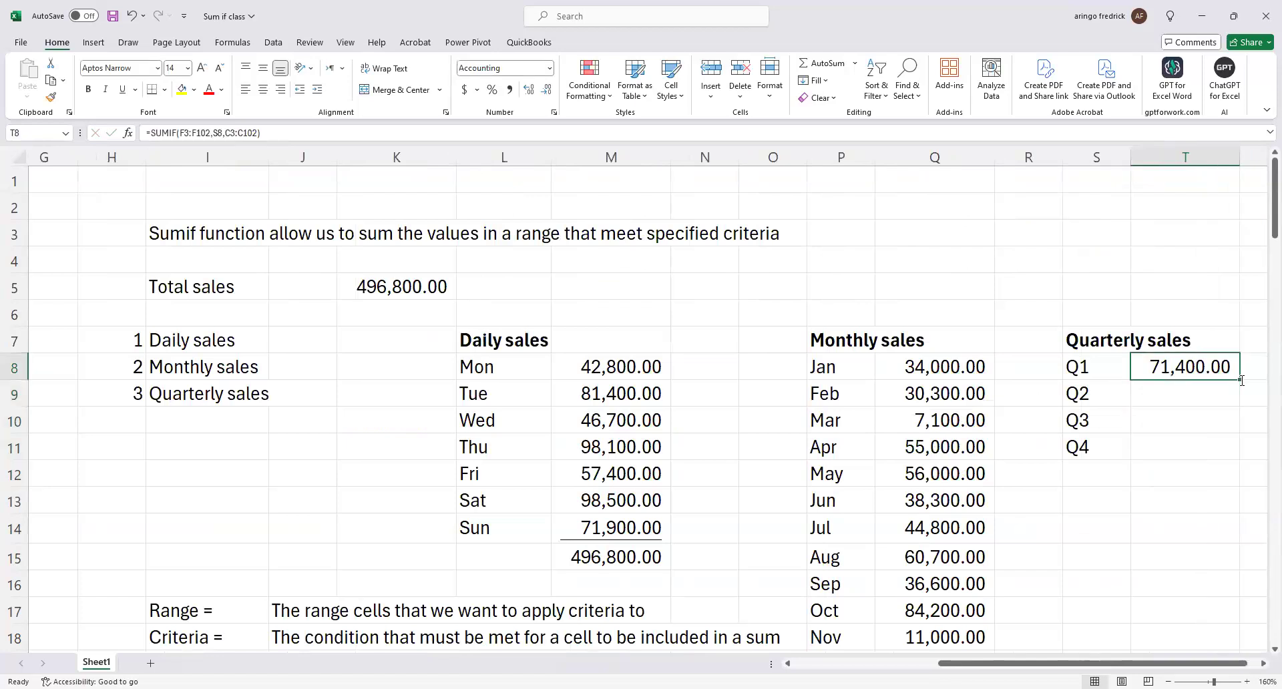
double_click(190, 133)
key("F4")
double_click(259, 133)
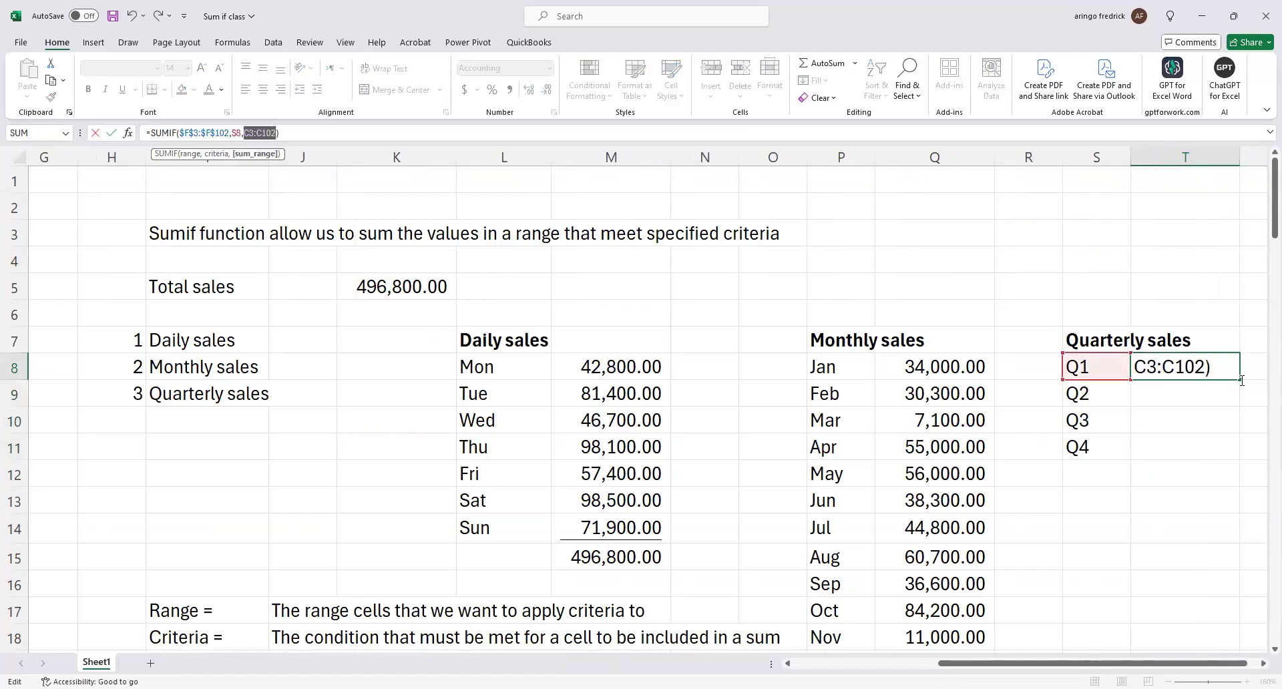
key("F4")
double_click(1240, 379)
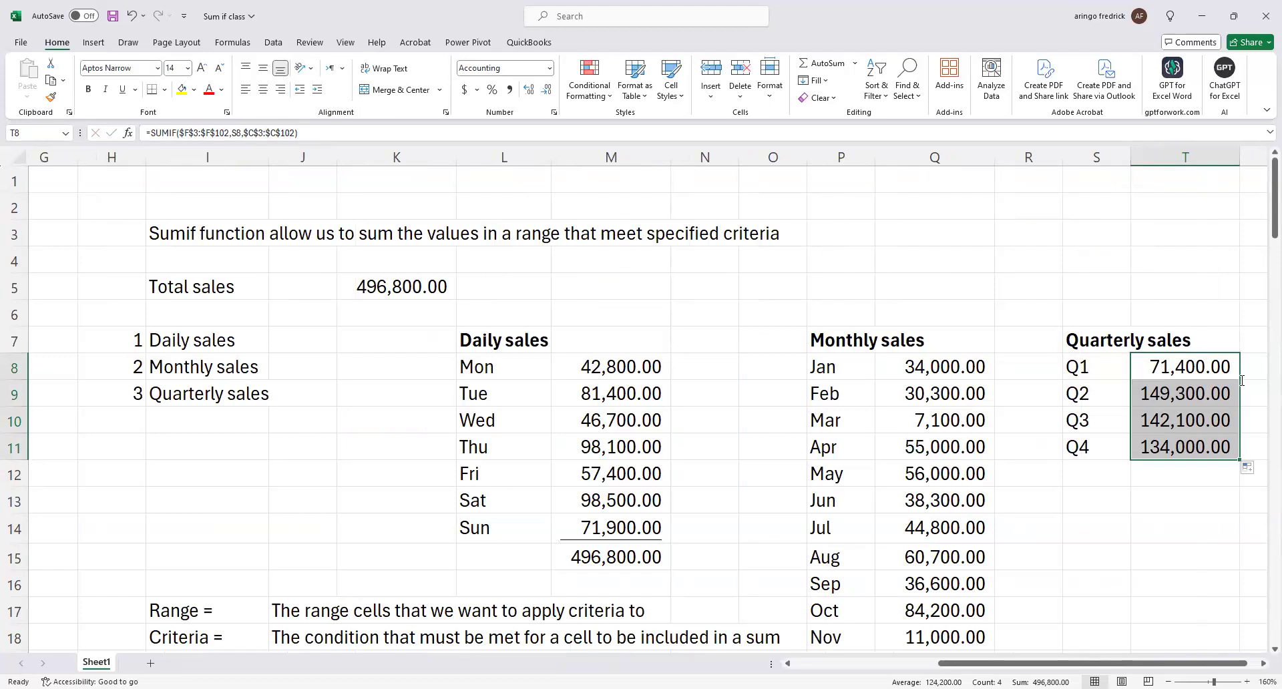
Sum the quarterly sales in T12 and underline the Q4 amount in T11.
left_click(1164, 474)
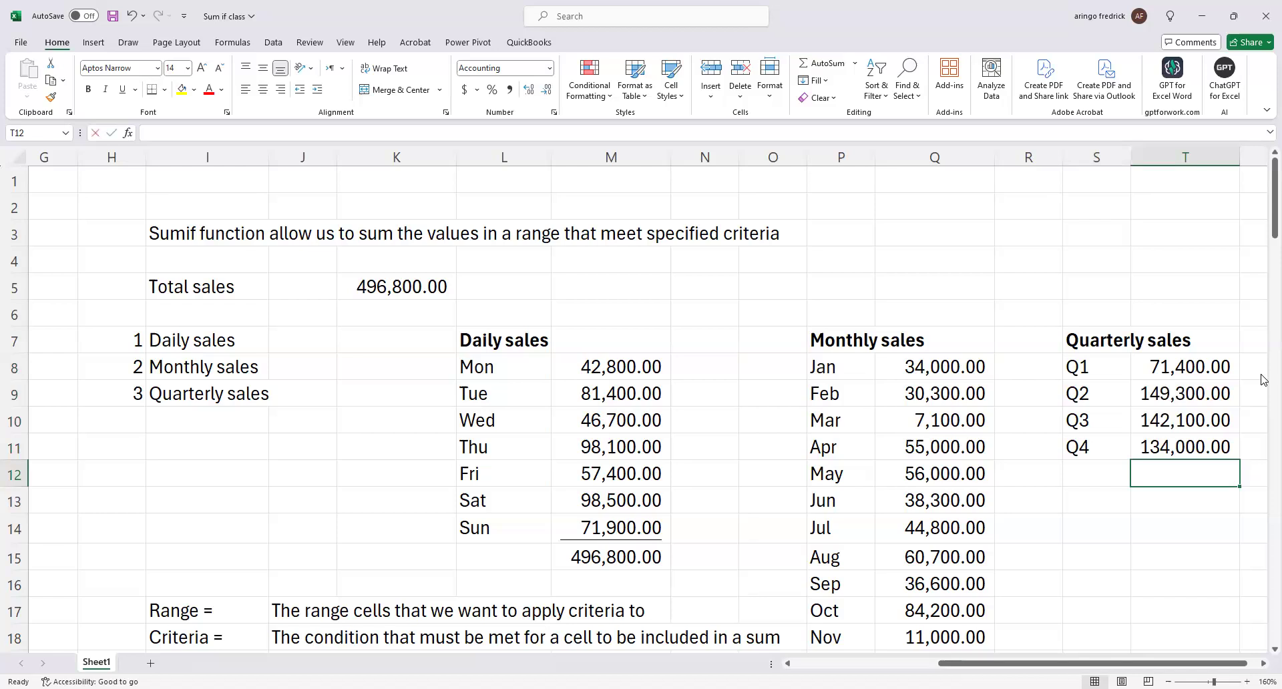
key("alt+equal")
key("Return")
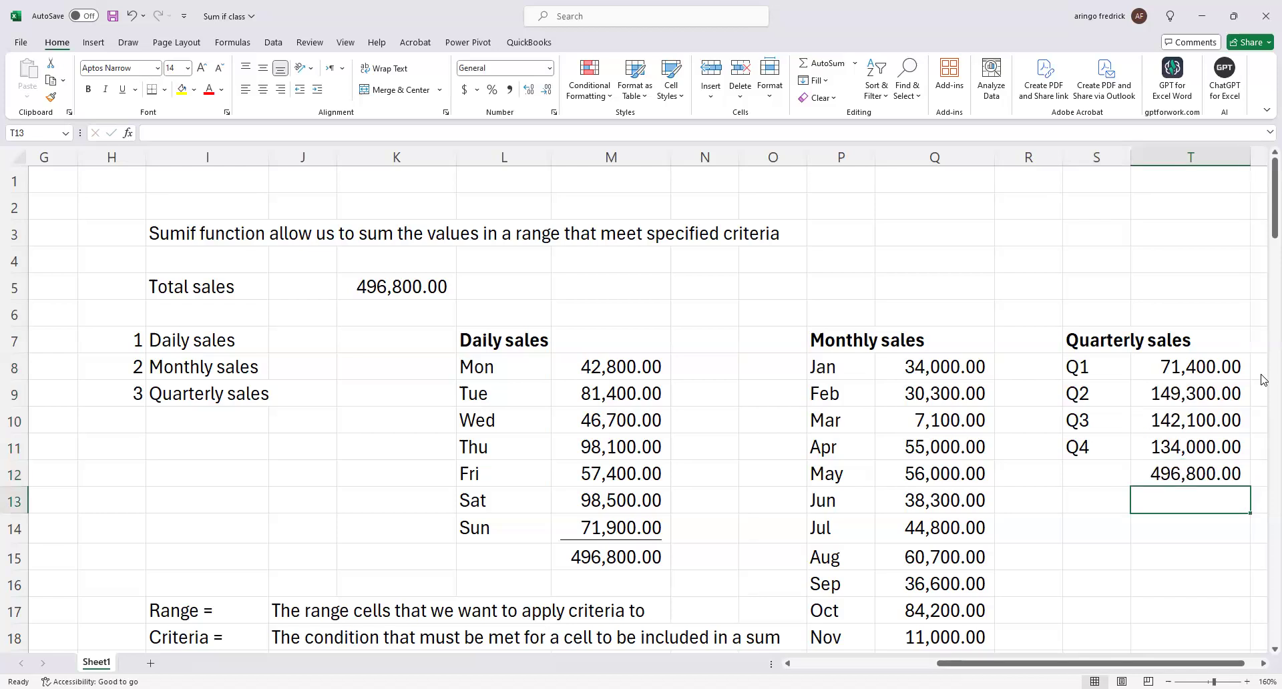
left_click(1184, 442)
key("ctrl+u")
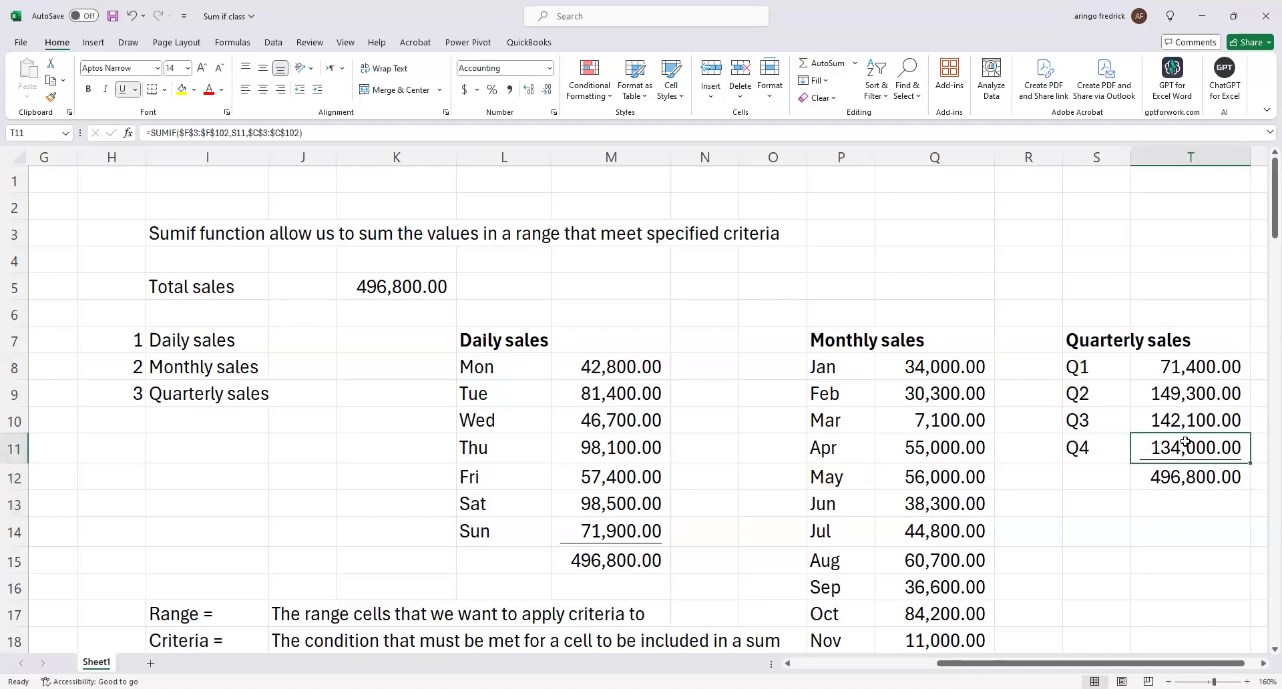
Compare the total sales in K5 with the daily, monthly and quarterly totals and the 2023 sales table.
scroll(1139, 441, "down", 2)
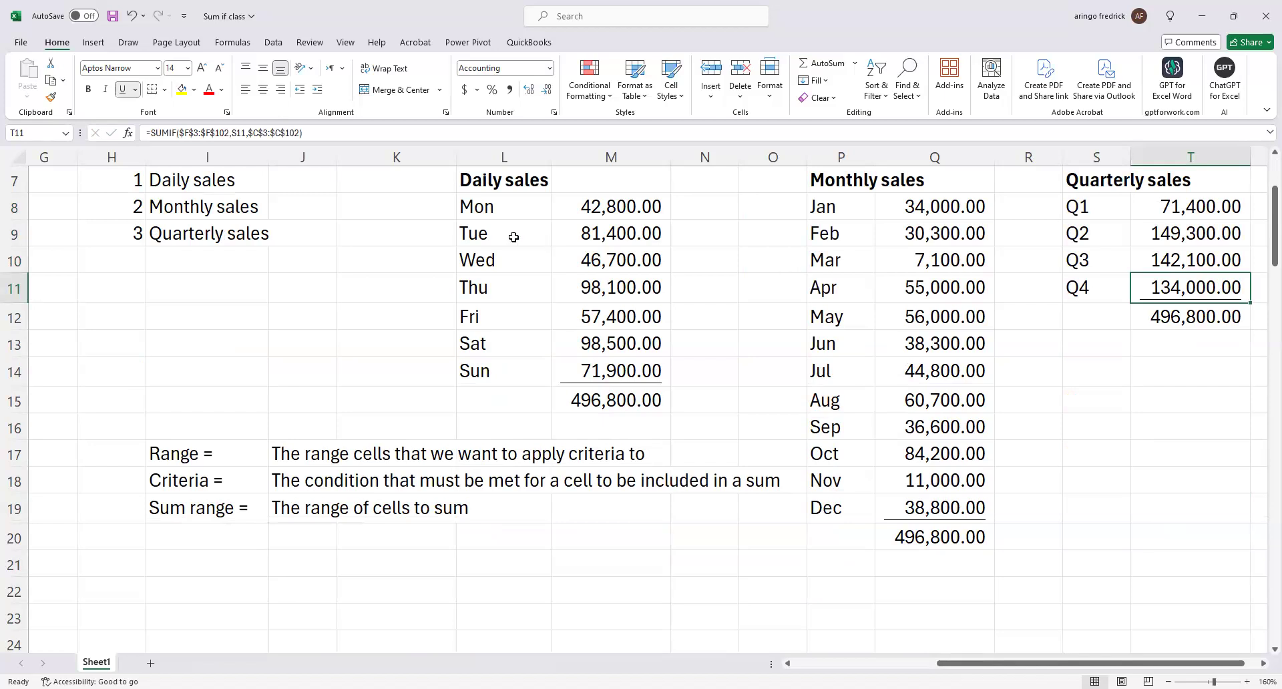
scroll(515, 238, "up", 2)
left_click(430, 287)
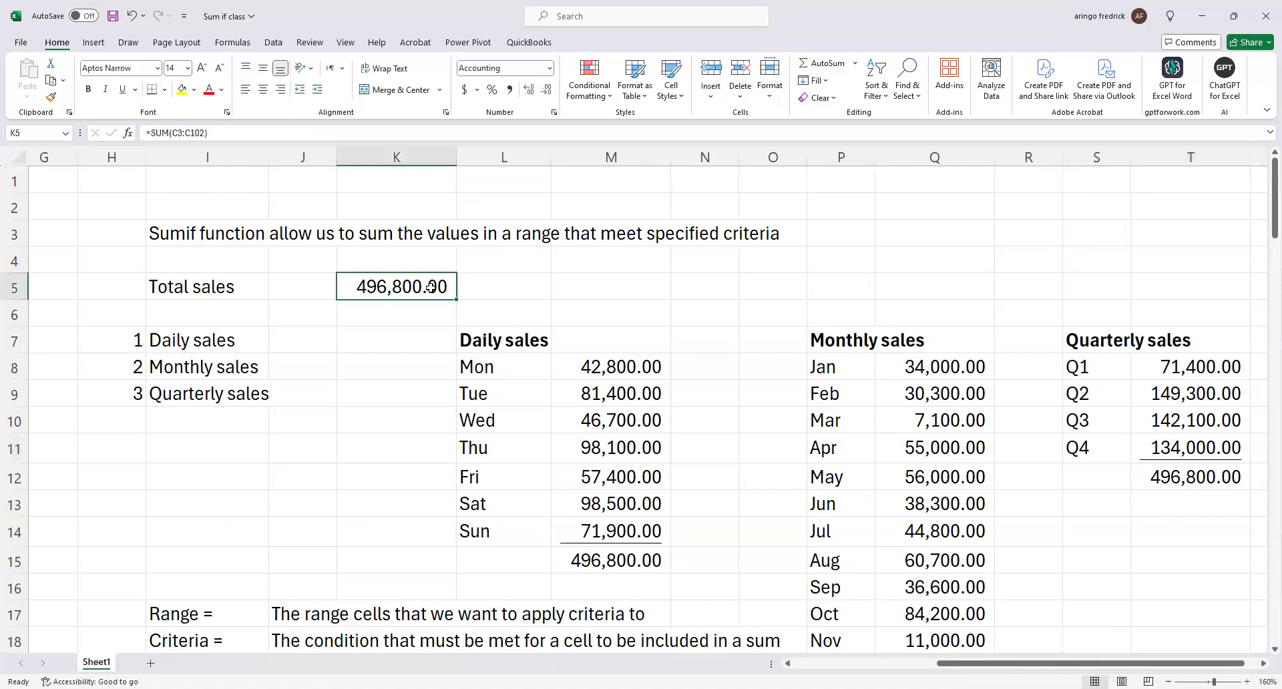
key("Left")
key("Left")
key("Left")
key("Left")
key("Left")
key("Left")
key("Left")
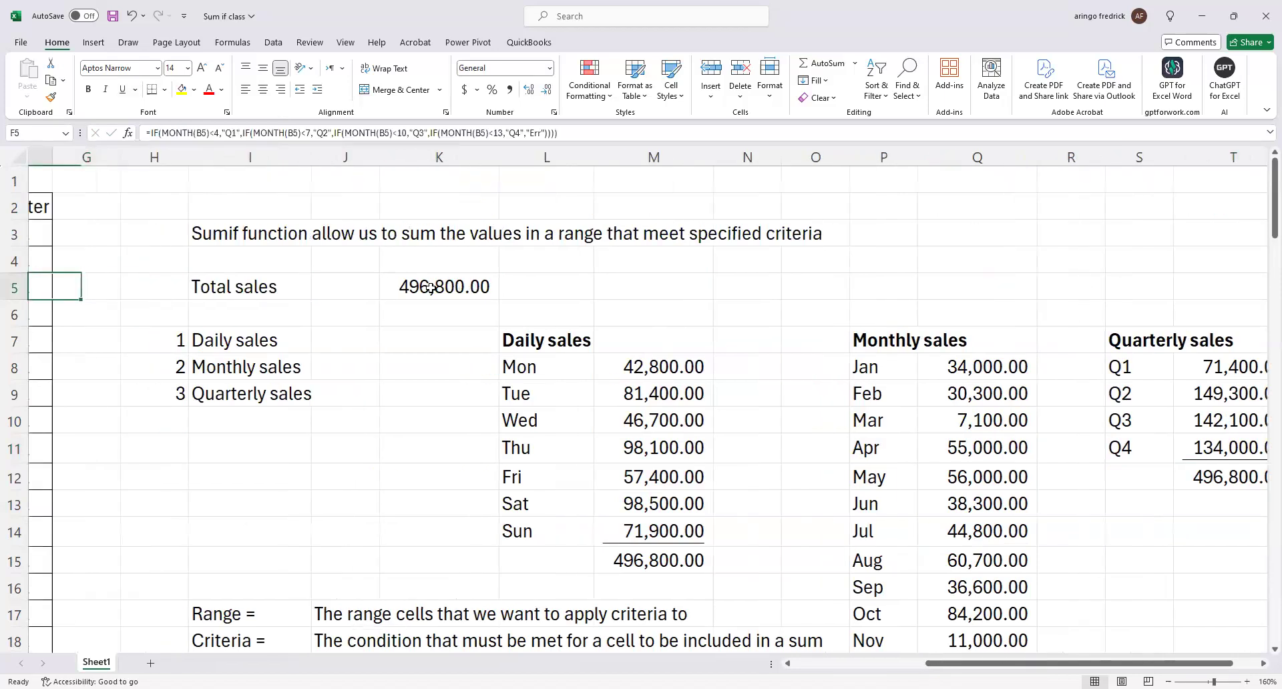
key("Left")
key("Left")
key("Left")
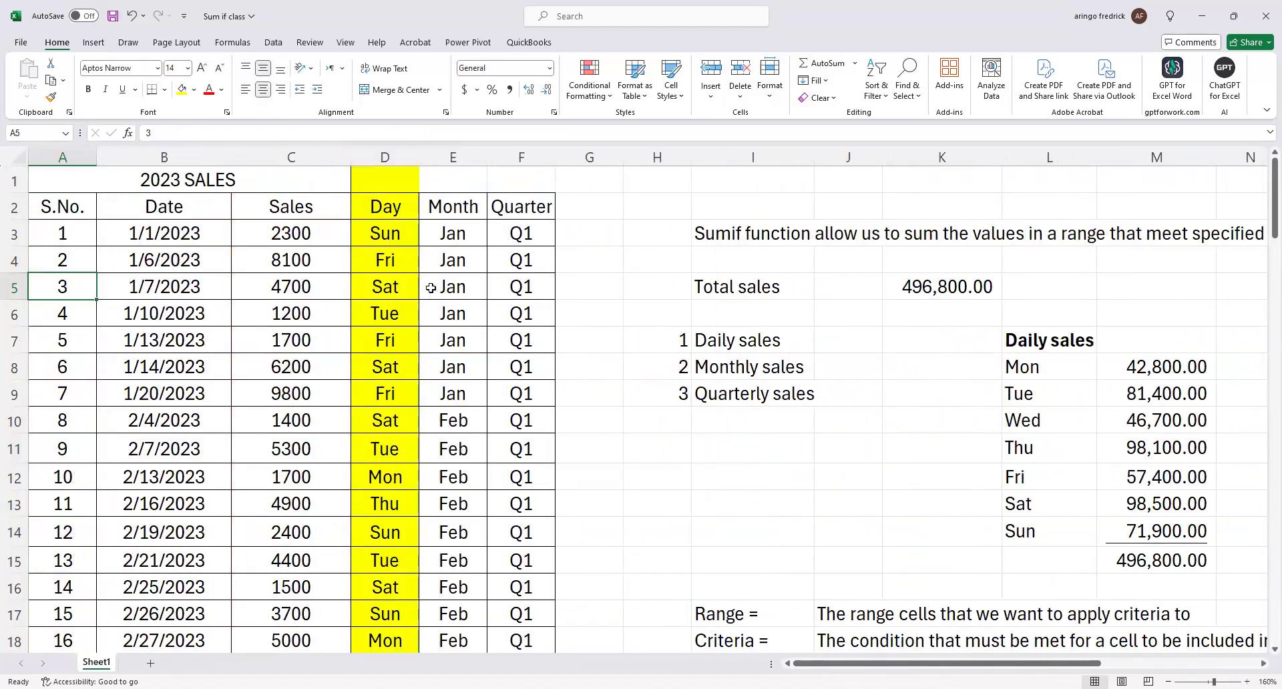
key("Right")
key("Right")
key("Right")
key("Right")
key("Right")
key("Right")
key("Right")
key("Right")
key("Right")
key("Right")
key("Right")
key("Right")
key("Right")
key("Right")
key("Right")
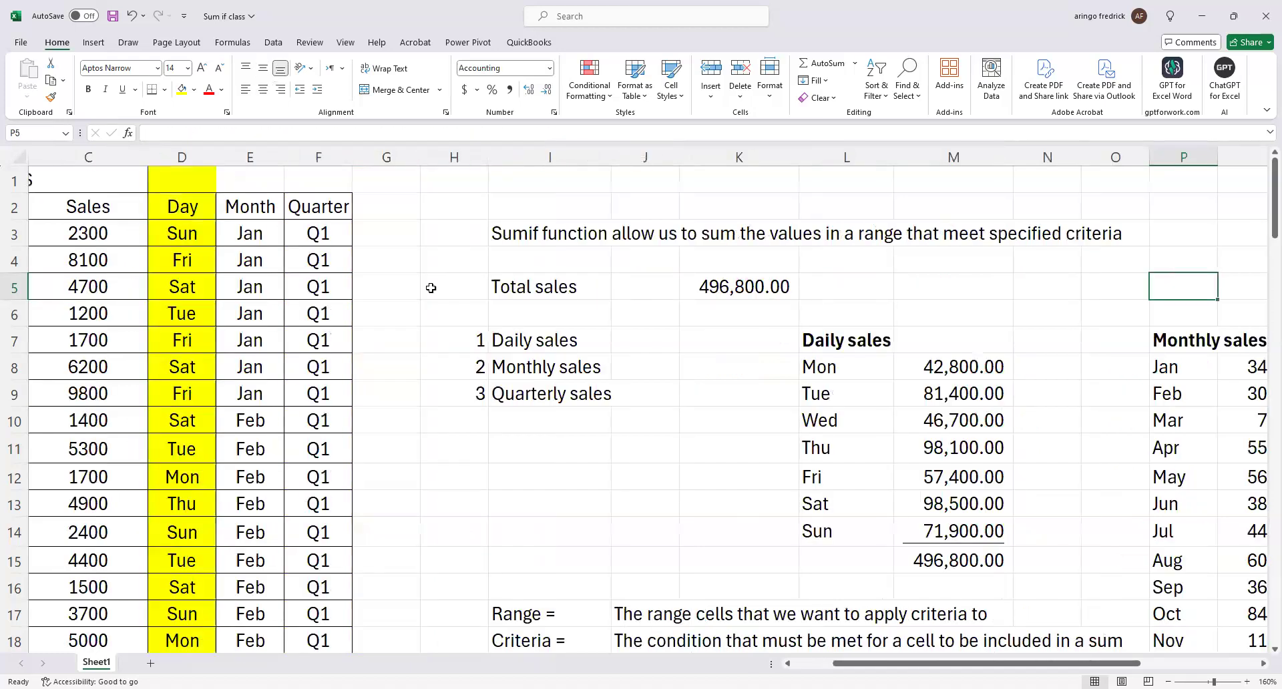
key("Right")
key("Right")
key("Right")
key("Right")
key("Right")
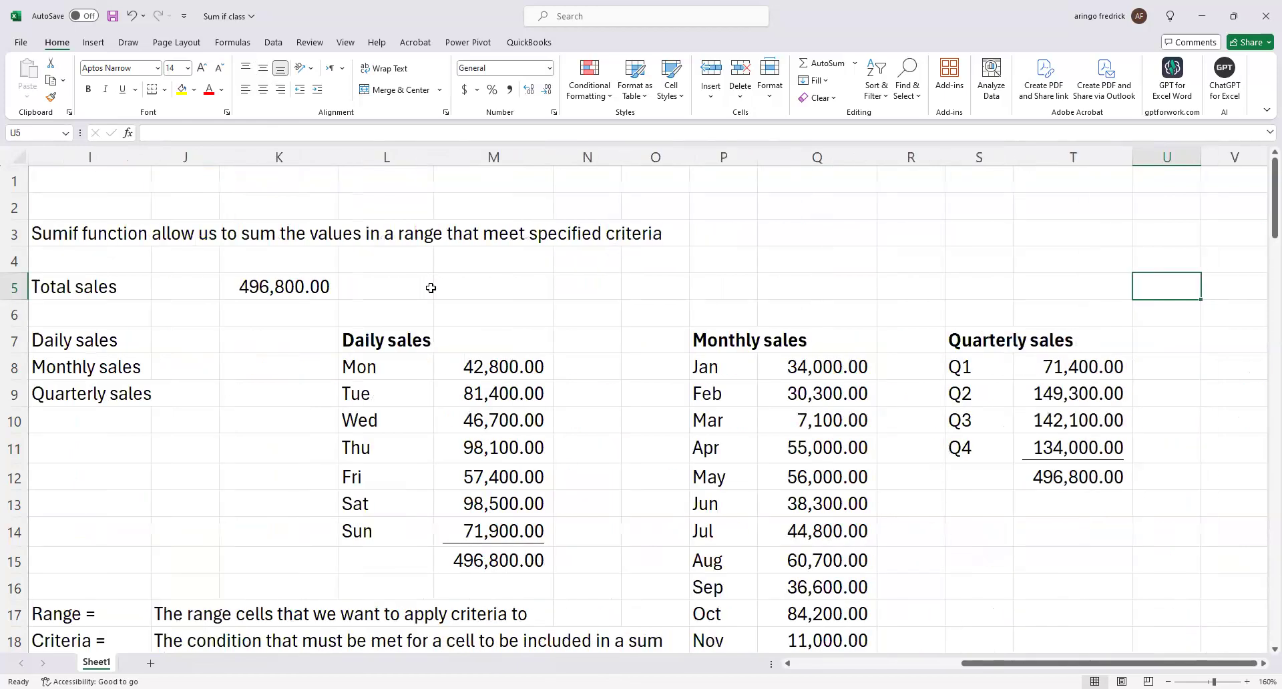
key("Left")
key("Left")
key("Left")
key("Left")
key("Left")
key("Left")
key("Left")
key("Left")
key("Left")
key("Home")
key("Right")
key("Right")
key("Right")
key("Right")
key("Right")
key("Right")
key("Right")
key("Right")
key("Right")
key("Right")
key("Right")
key("Right")
key("Right")
key("Right")
key("Right")
key("Right")
key("Right")
key("Right")
key("Right")
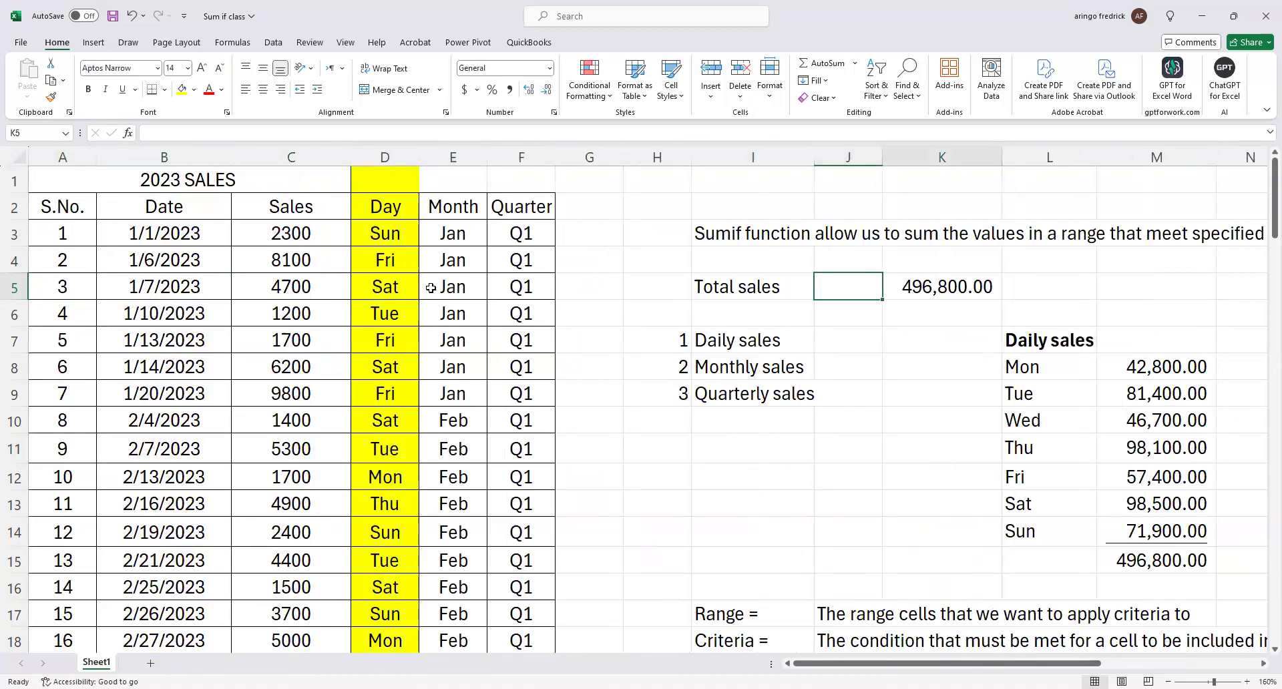
key("Right")
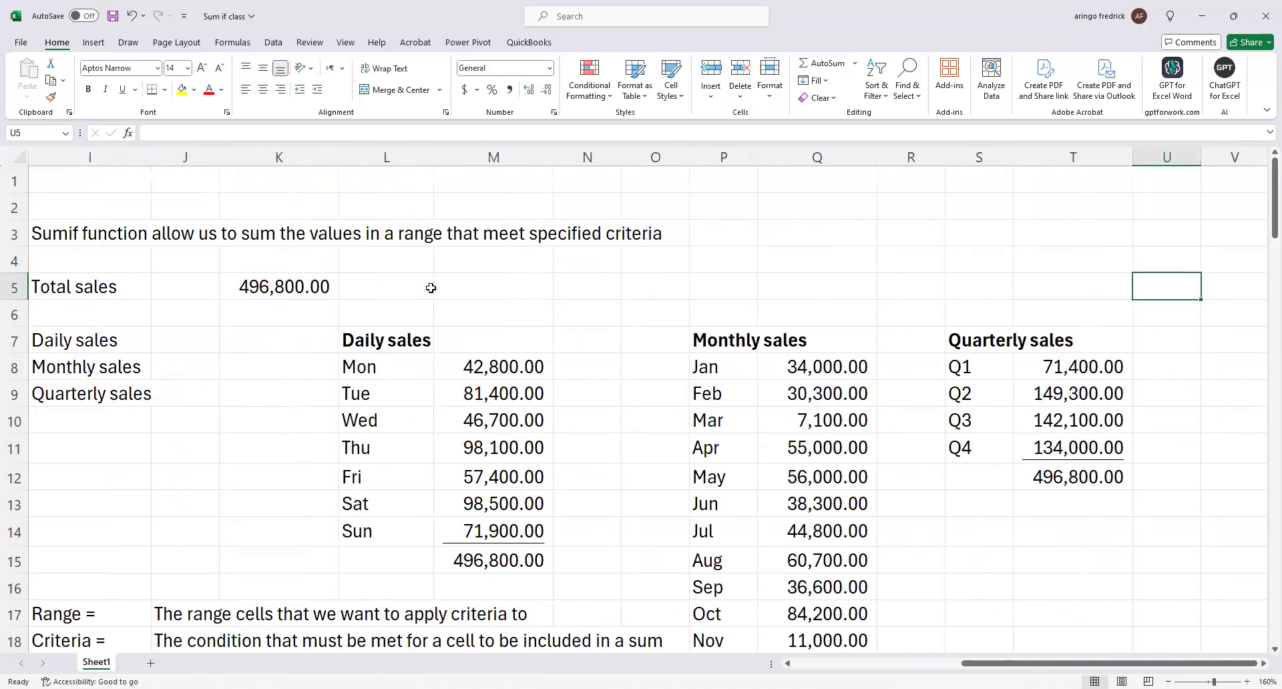
key("Left")
key("Left")
key("Left")
key("Left")
key("Left")
key("Left")
key("Left")
key("Left")
key("Left")
key("Left")
key("Left")
key("Left")
key("Left")
key("Left")
key("Left")
key("Left")
key("Left")
key("Left")
key("Left")
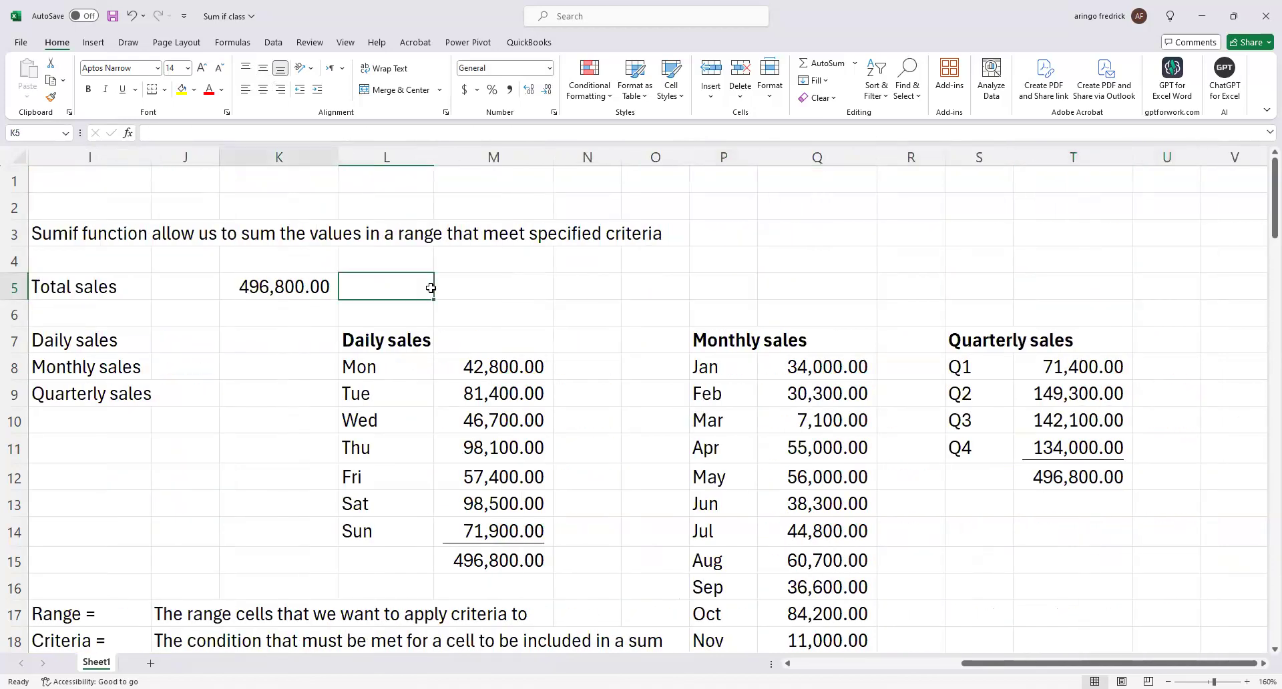
key("Right")
key("Right")
key("Right")
key("Right")
key("Right")
key("Right")
key("Right")
key("Right")
key("Right")
key("Right")
key("Right")
key("Right")
key("Right")
key("Right")
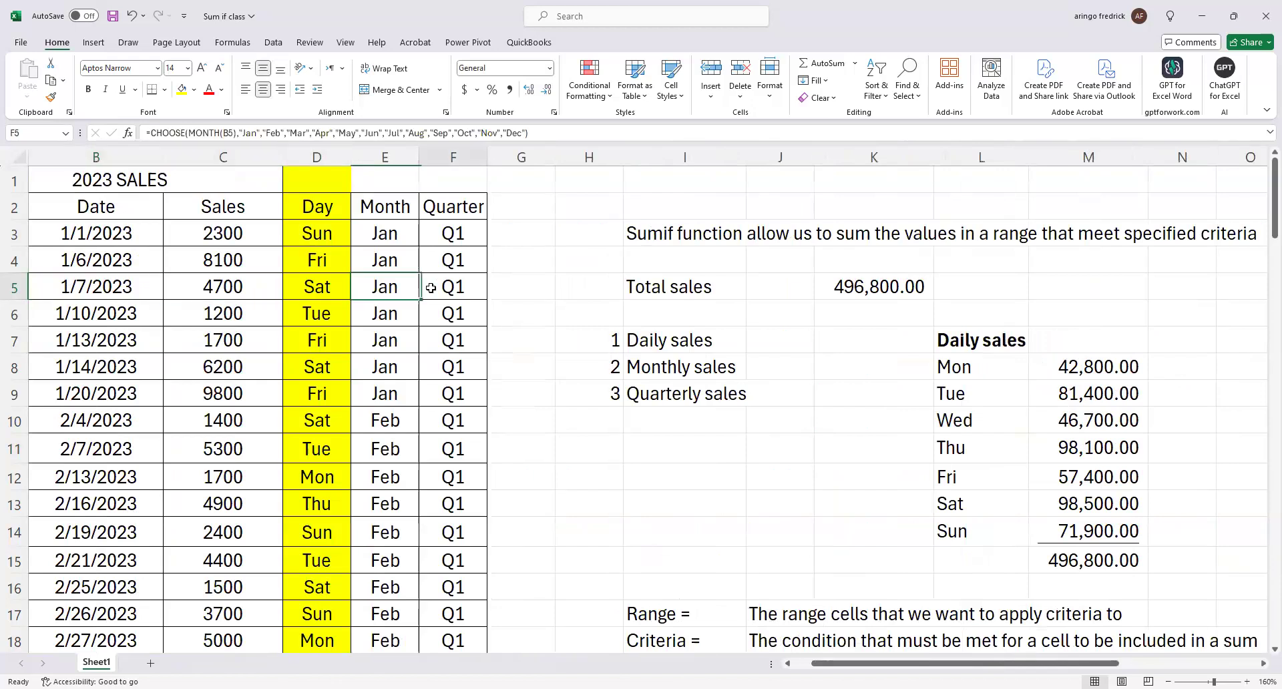
key("Right")
key("Right")
key("Right")
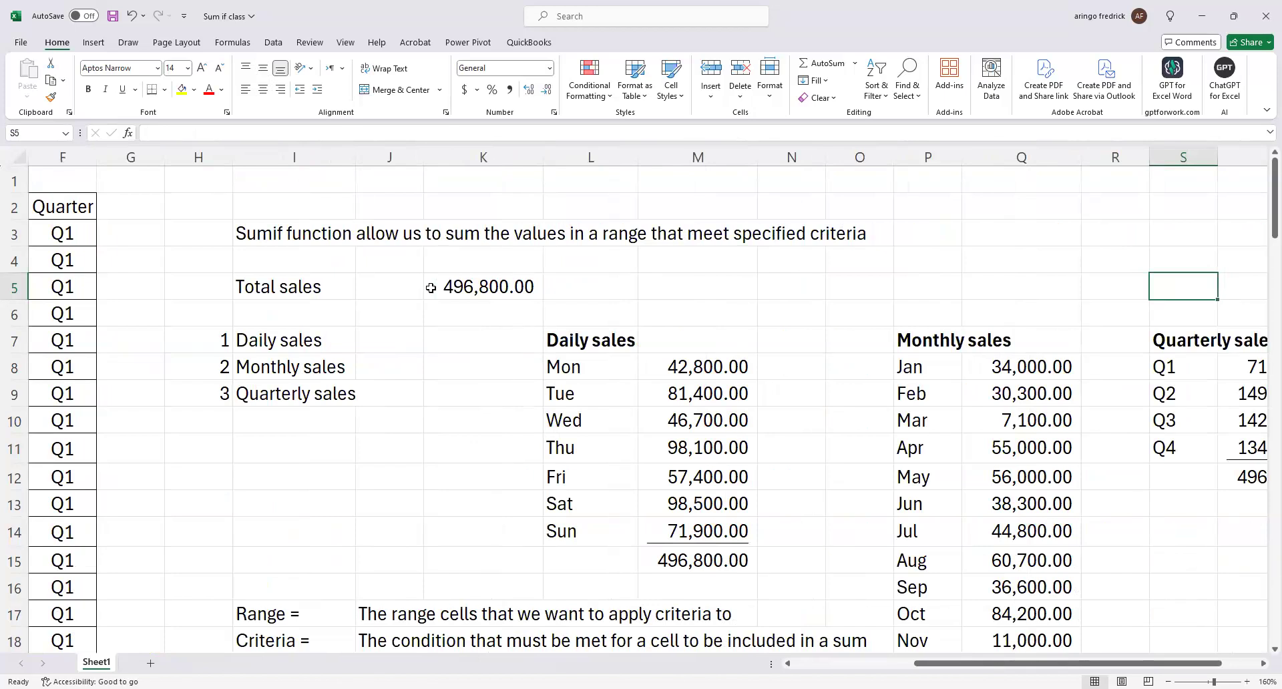
key("Left")
key("Left")
key("Left")
key("Left")
key("Left")
key("Left")
key("Left")
key("Left")
key("Left")
key("Left")
key("Left")
key("Left")
key("Left")
key("Left")
key("Left")
key("Left")
key("Left")
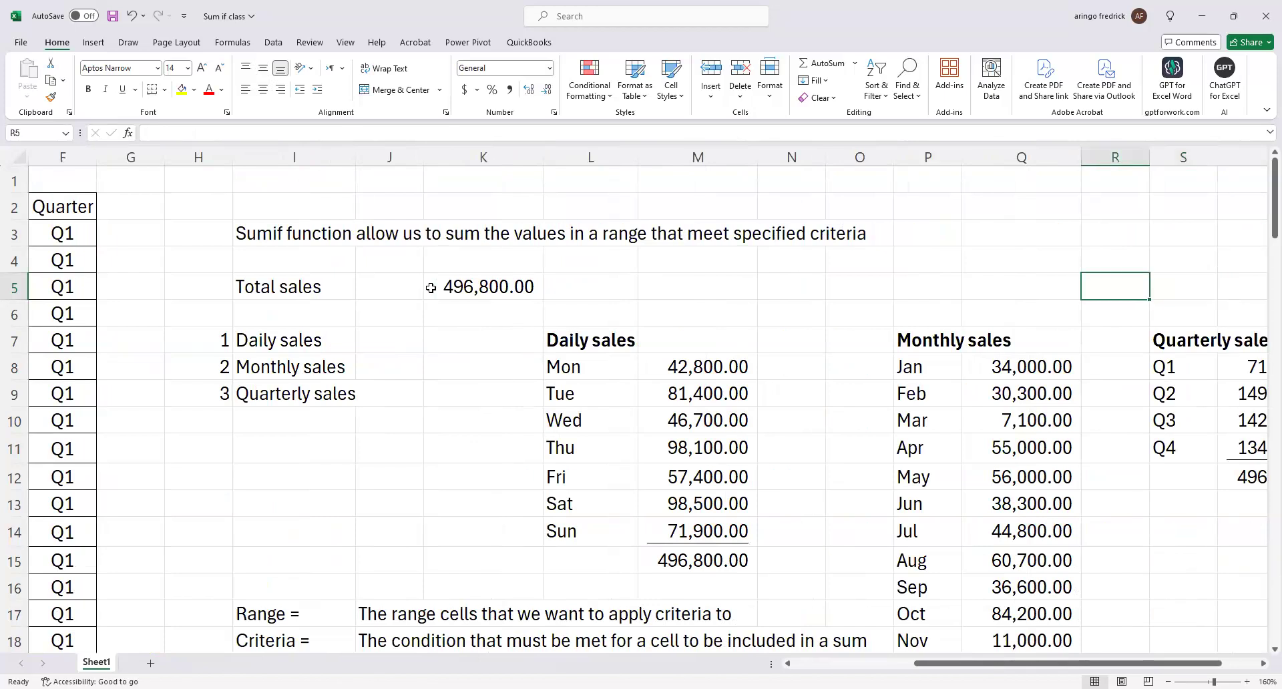
key("Right")
key("Right")
key("Right")
key("Right")
key("Right")
key("Right")
key("Right")
key("Right")
key("Right")
key("Right")
key("Right")
key("Right")
key("Right")
key("Right")
key("Right")
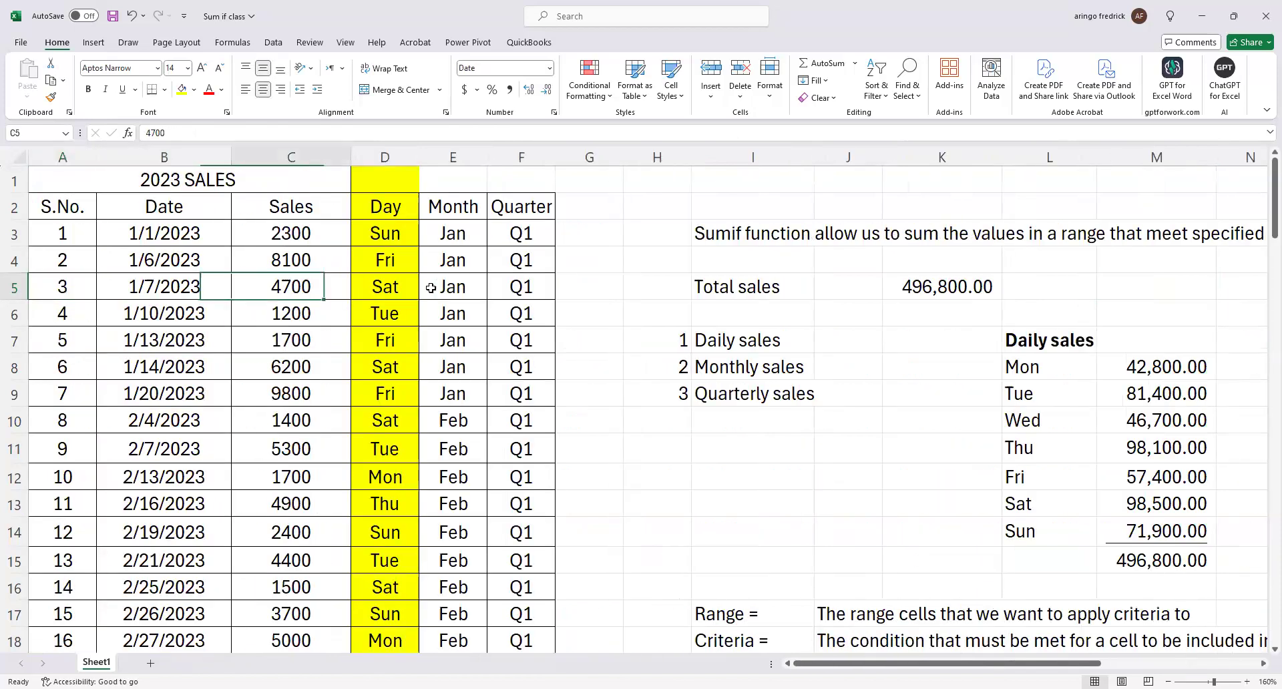
key("Right")
key("Right")
key("Right")
key("Right")
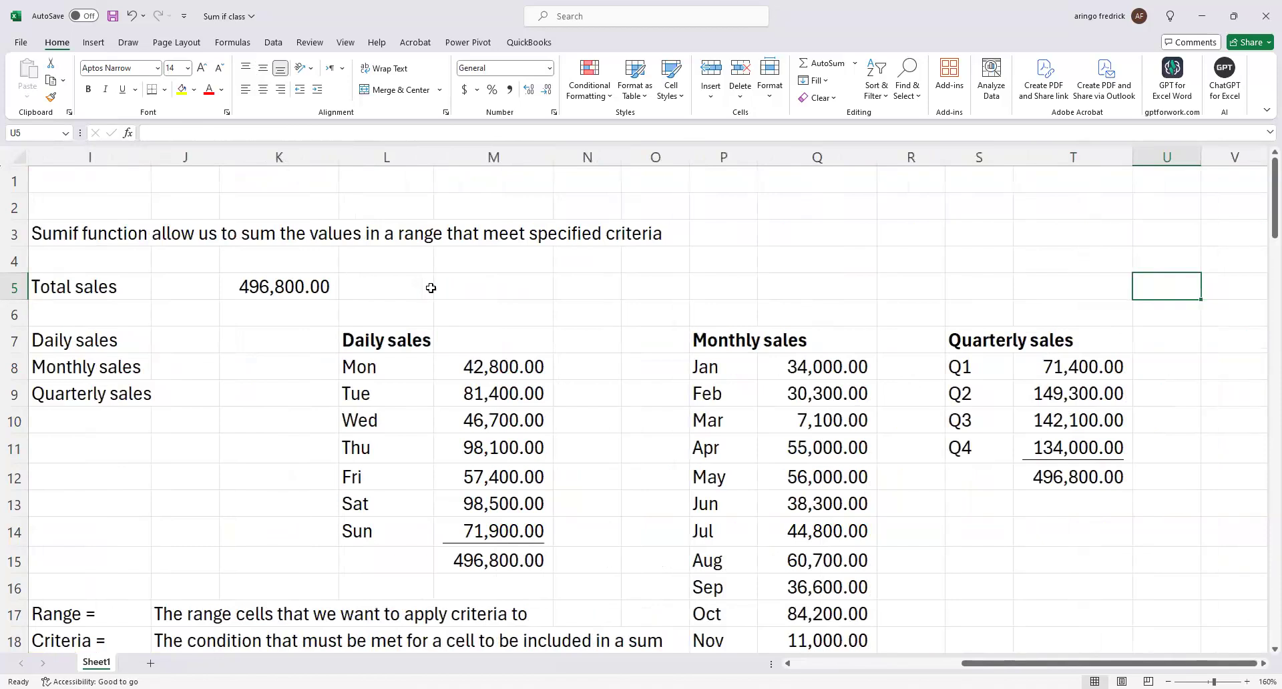
Save the workbook with the completed daily, monthly and quarterly sales summaries.
key("Left")
key("Left")
key("Left")
key("Left")
key("Left")
key("Left")
key("Left")
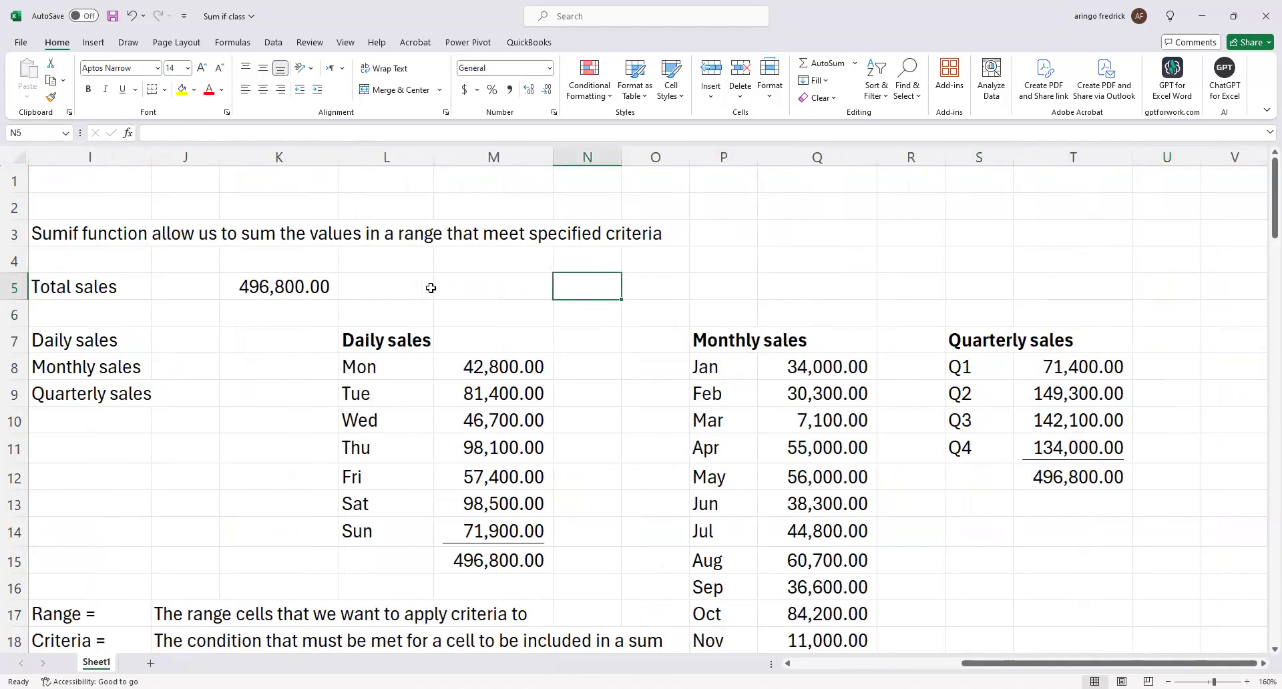
key("ctrl+s")
scroll(751, 554, "down", 3)
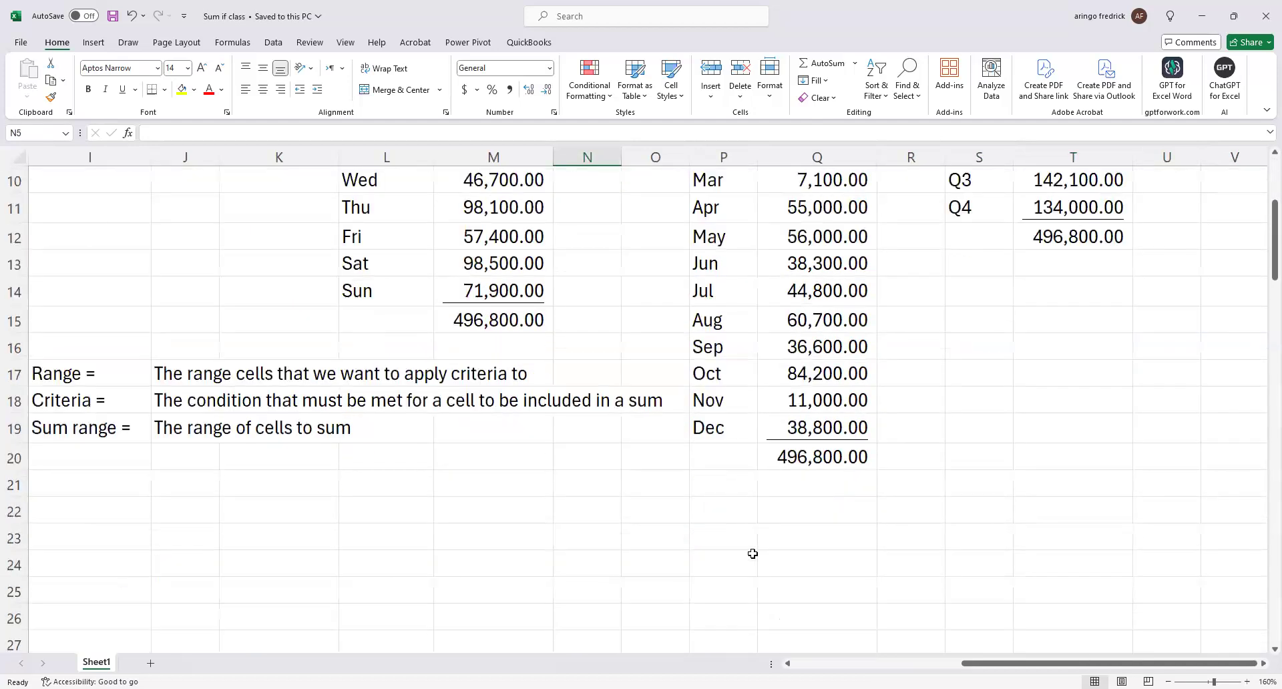
scroll(752, 553, "up", 3)
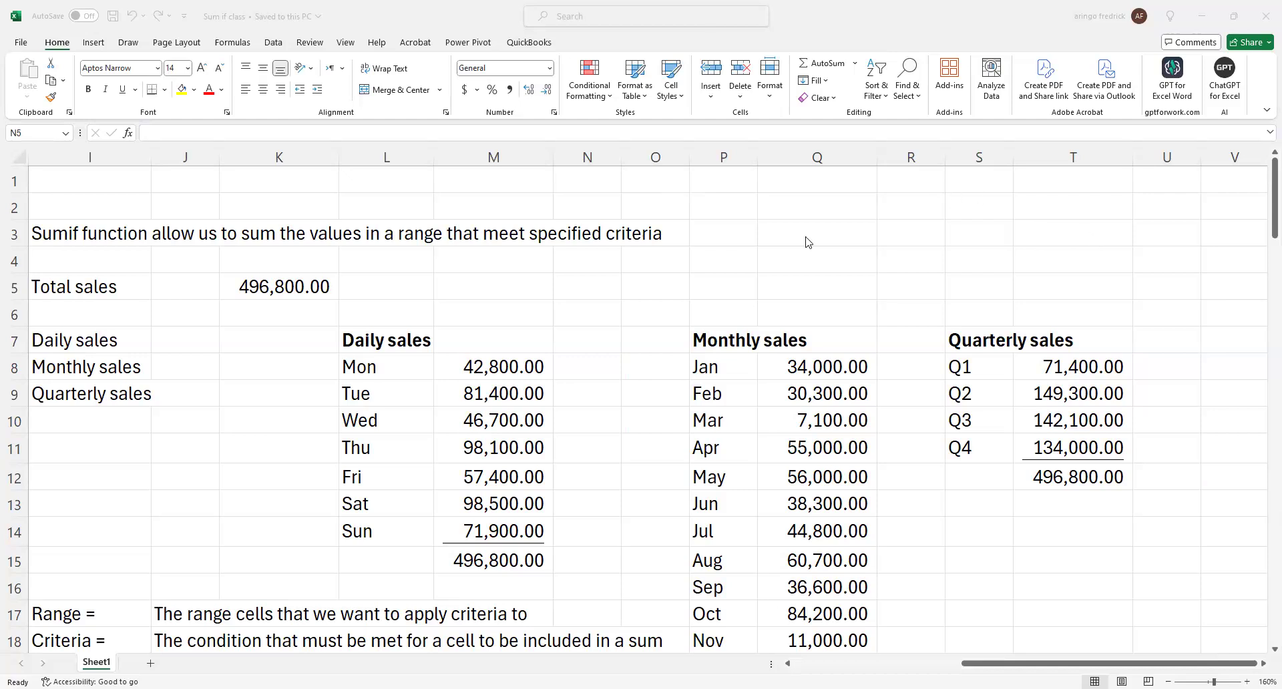
Inspect the SUMIF formula for January in Q8 of the monthly sales table.
left_click(811, 367)
scroll(827, 387, "down", 1)
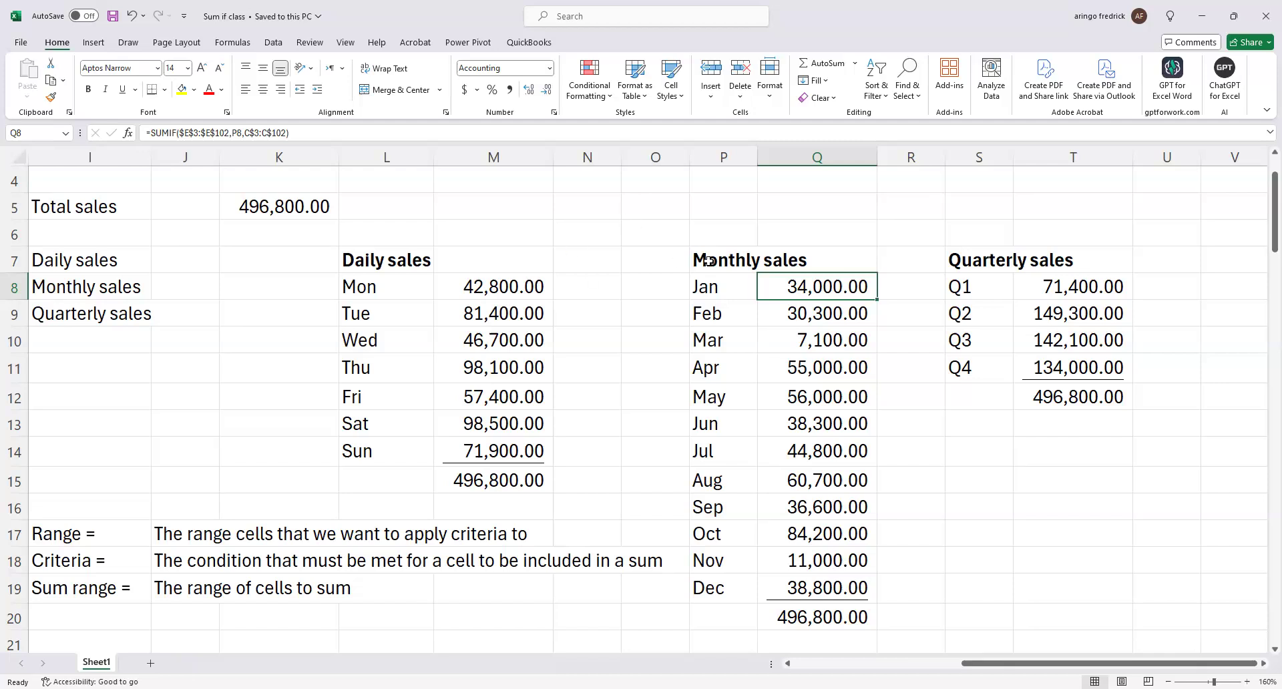
left_click(908, 229)
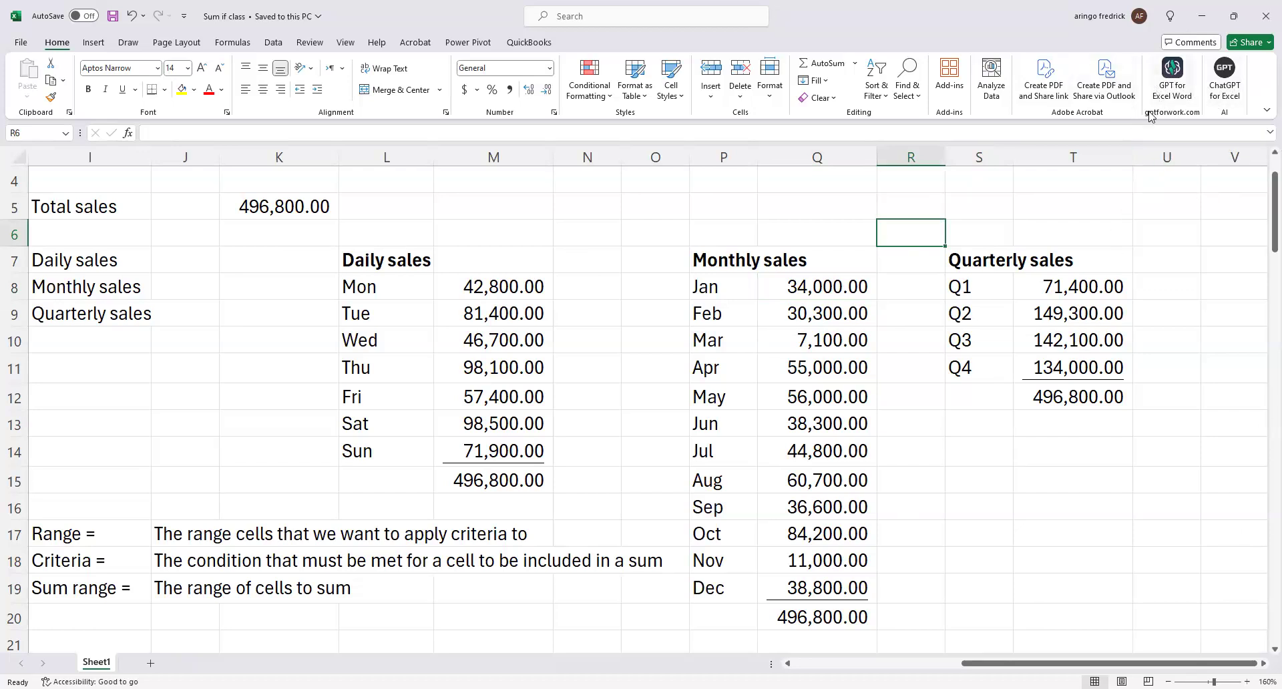
Enter the question "How to work out sumif function in excel" in cell L21.
scroll(975, 420, "down", 2)
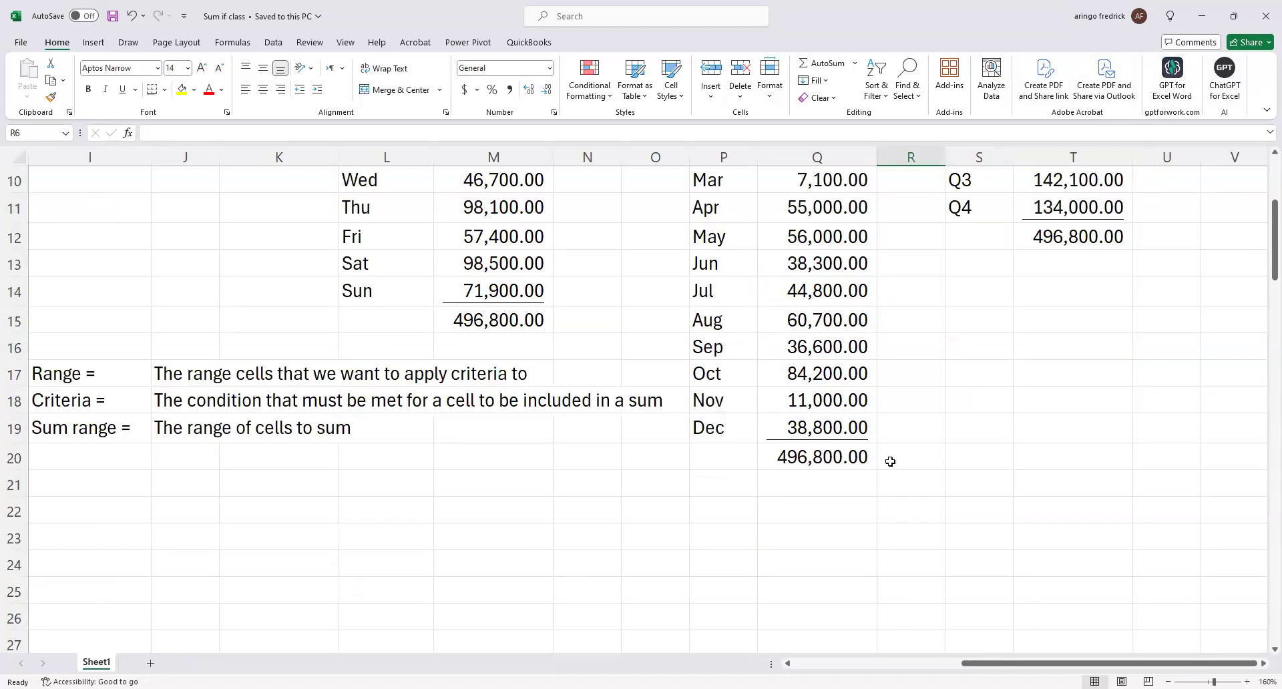
left_click(410, 491)
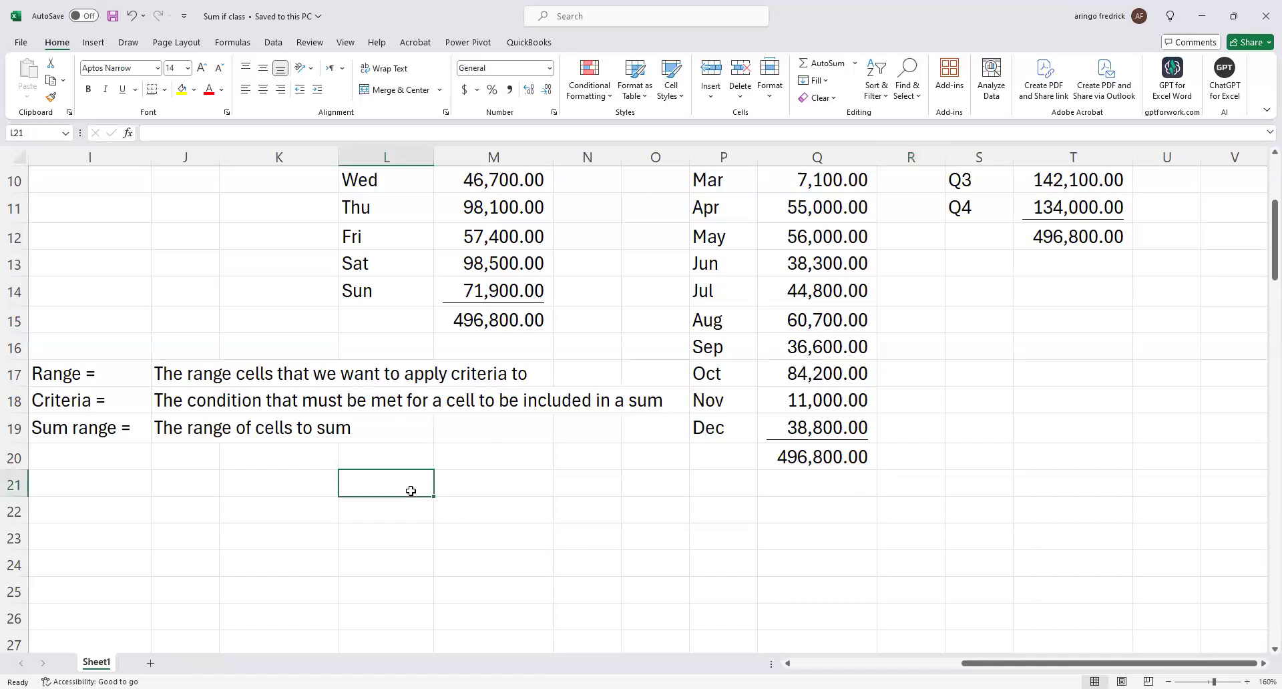
type("S")
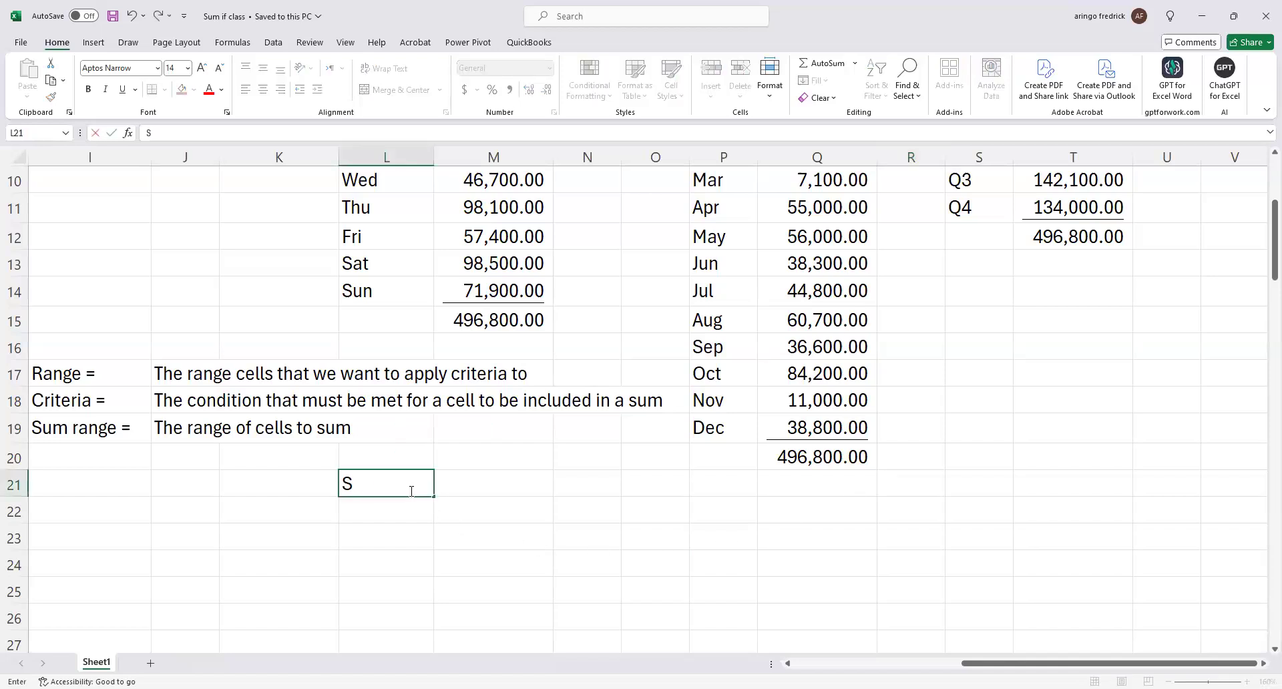
type("UM I")
key("BackSpace")
key("BackSpace")
key("BackSpace")
key("BackSpace")
key("BackSpace")
type("How to work ou")
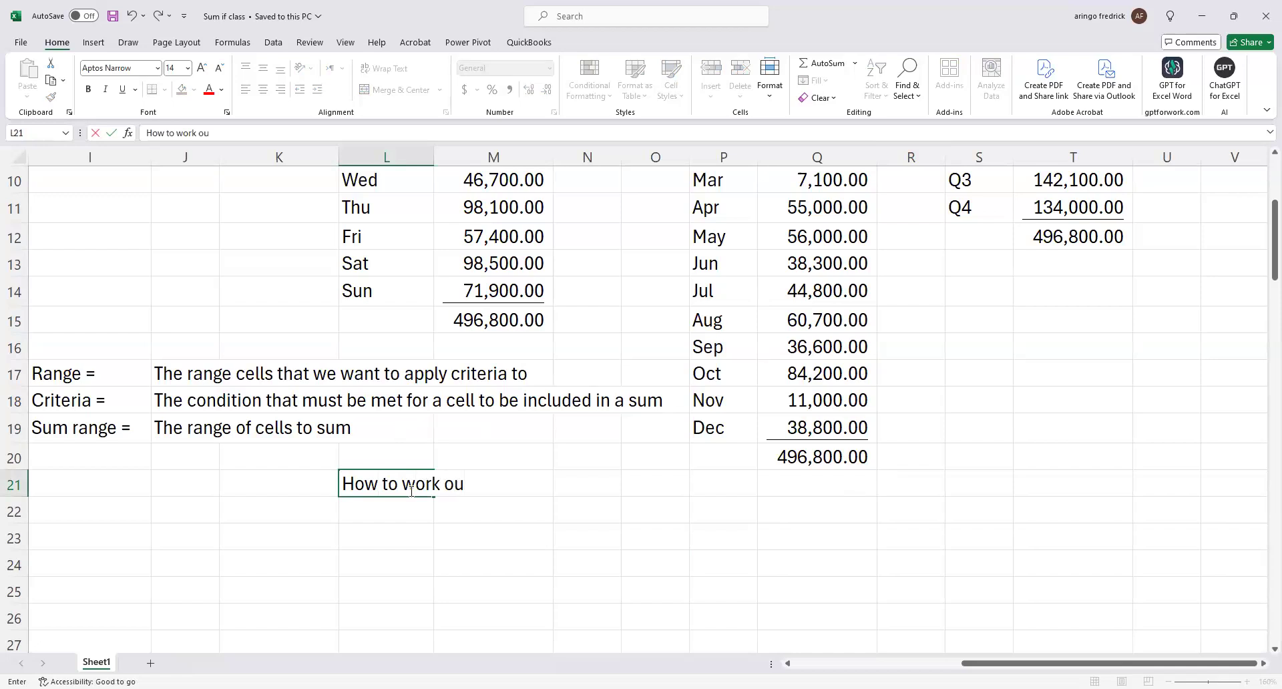
type("t sumif in")
key("BackSpace")
key("BackSpace")
key("BackSpace")
type("function")
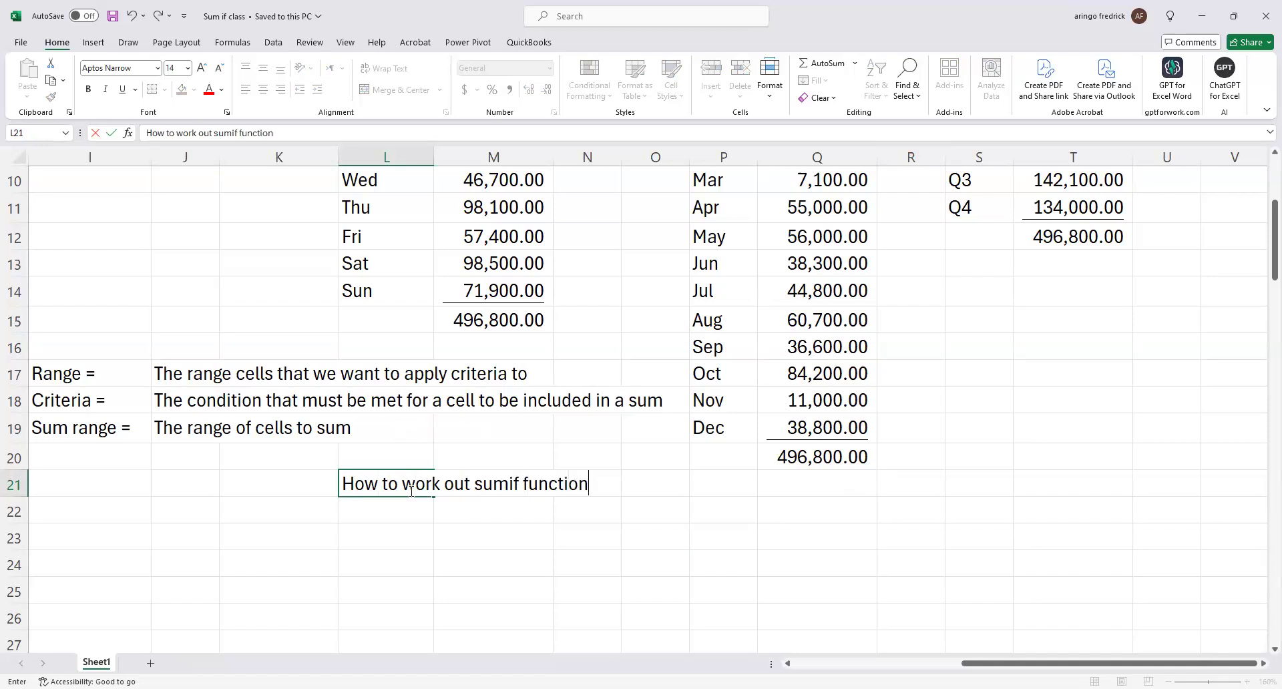
type(" in excel")
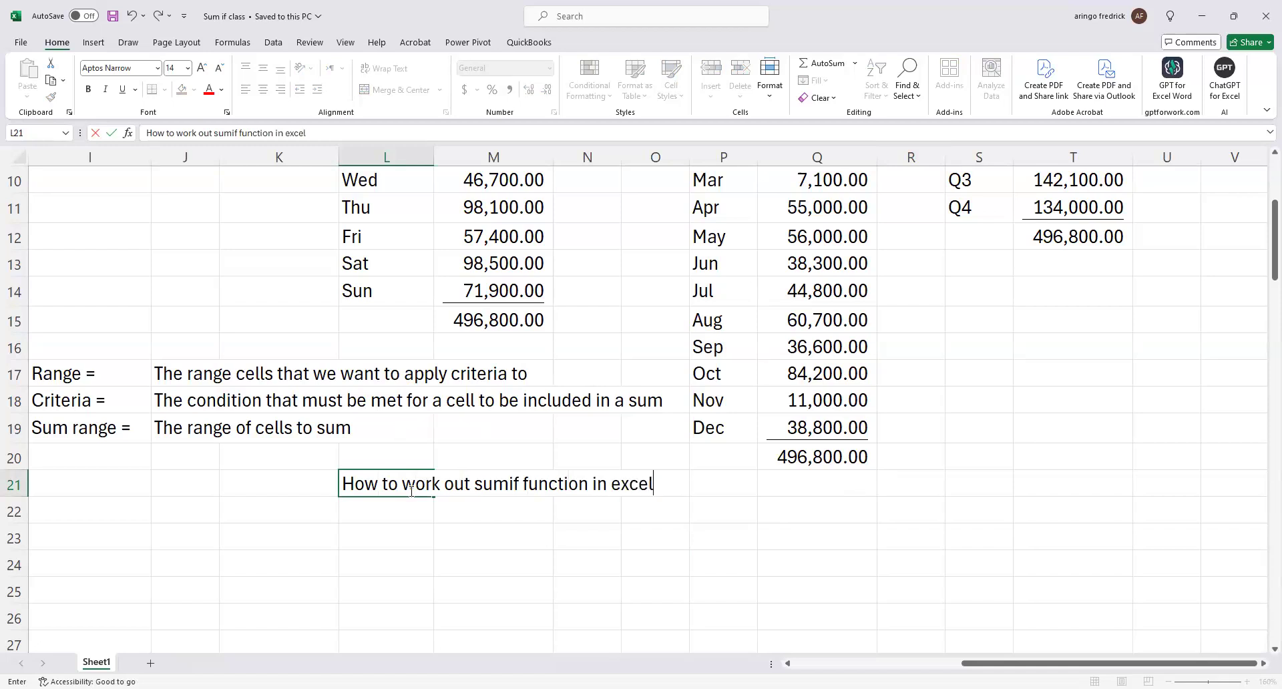
key("Return")
key("Return")
key("Return")
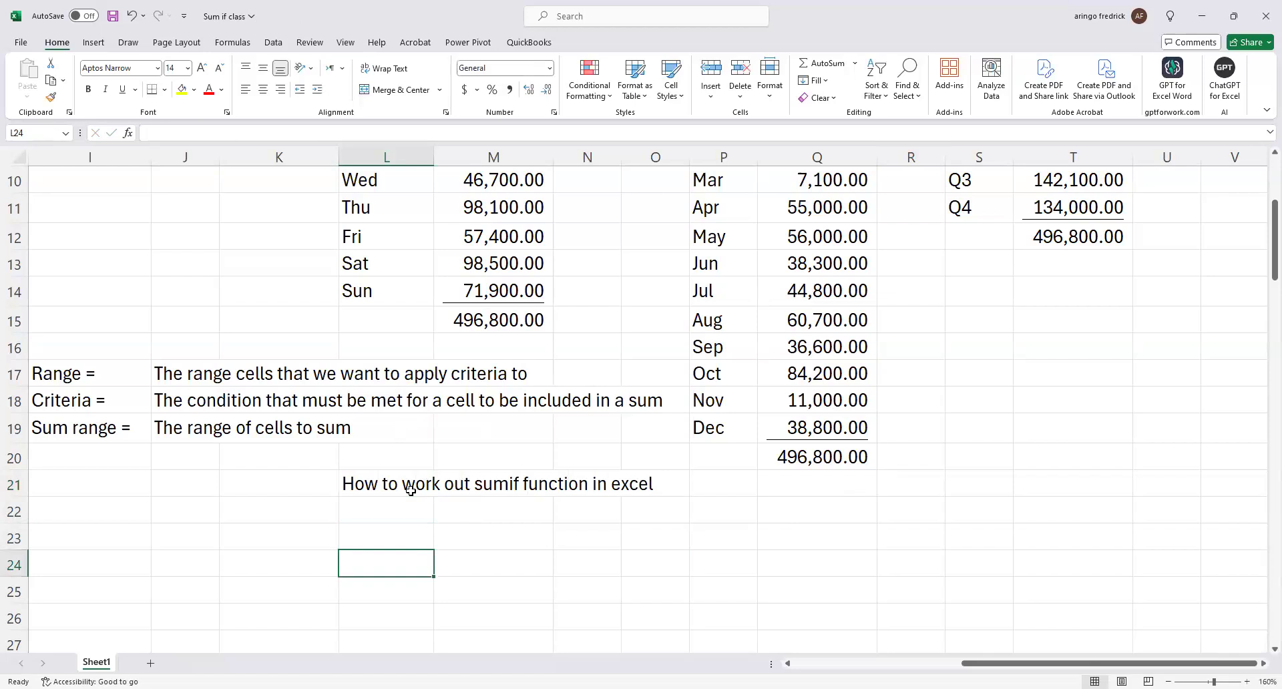
Enter an AI.ASK formula in L23 that uses the question in L21 as its prompt.
left_click(397, 539)
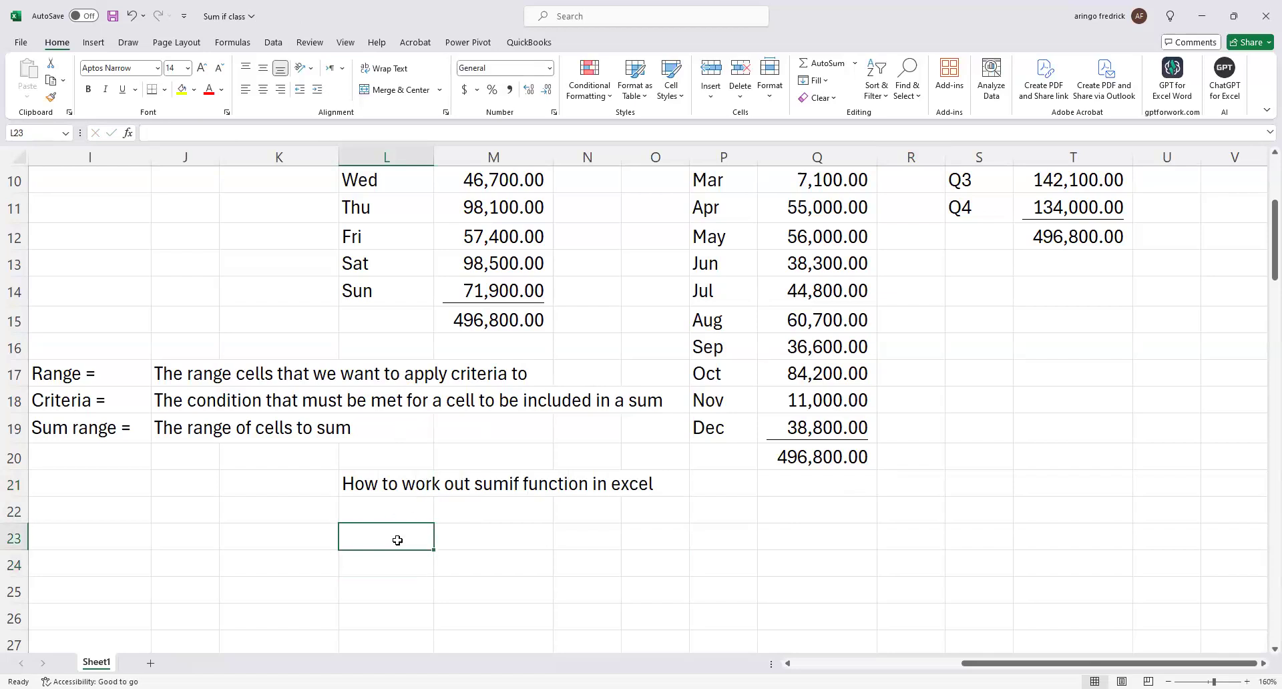
type("=")
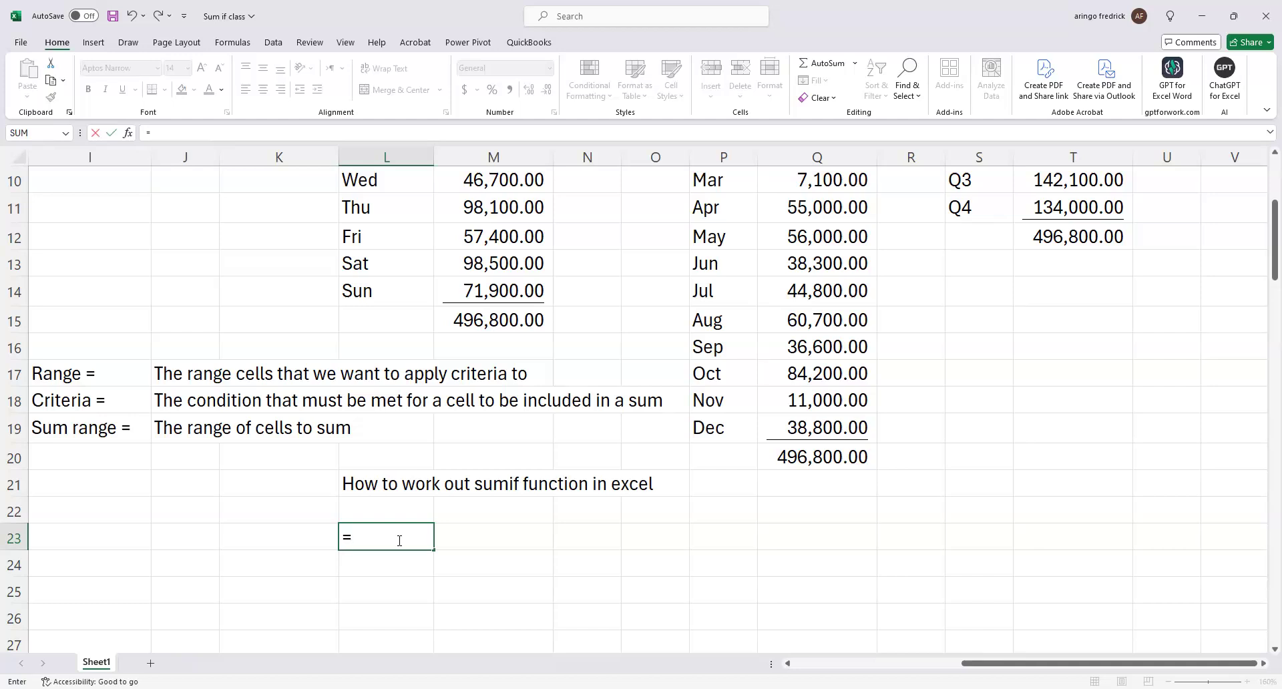
type("ask")
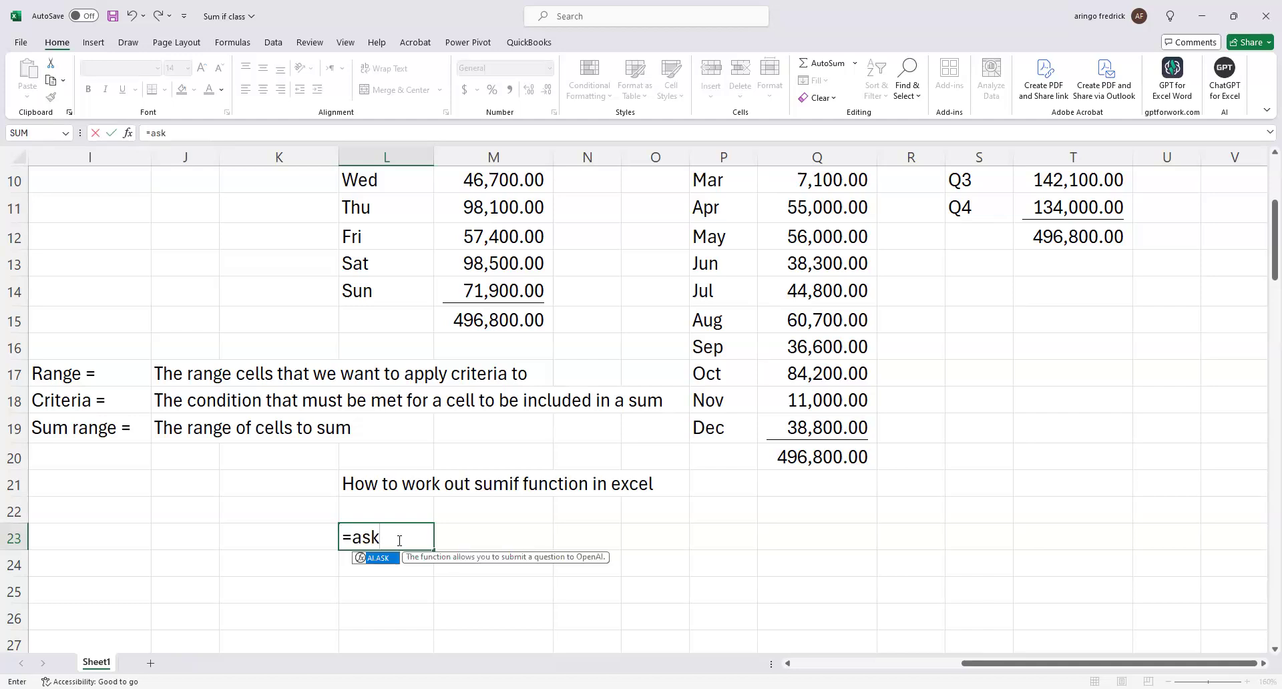
key("Tab")
left_click(387, 487)
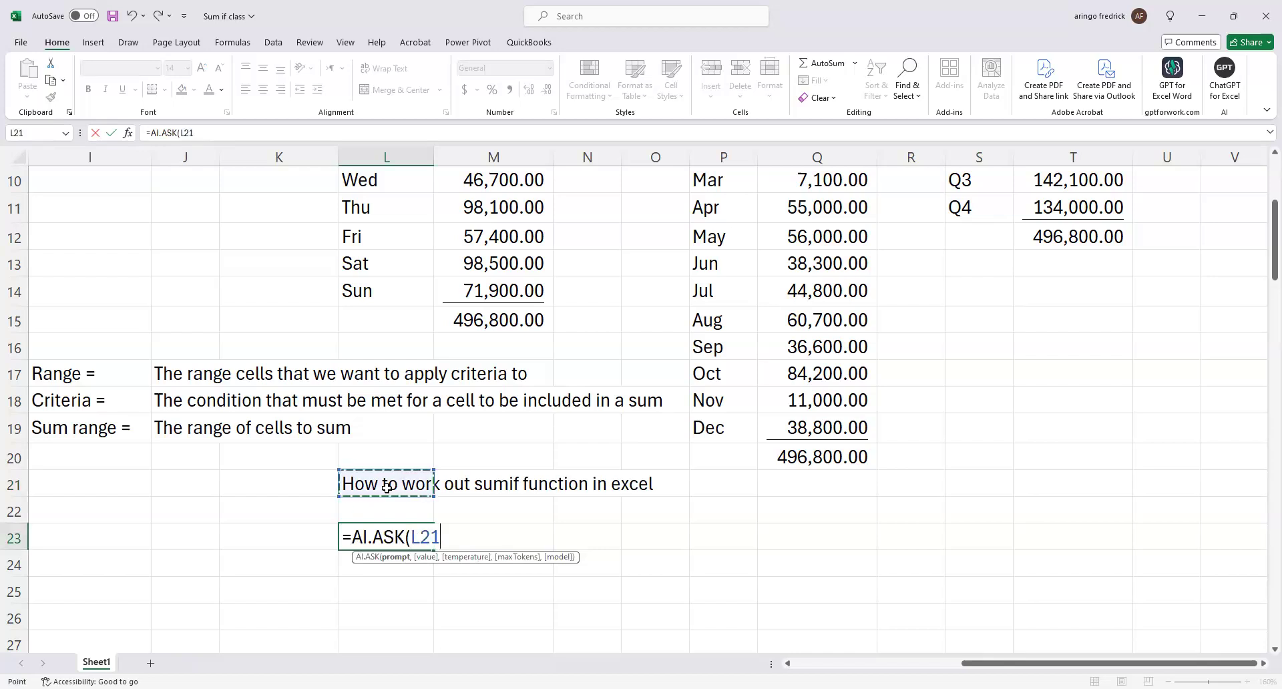
key("Return")
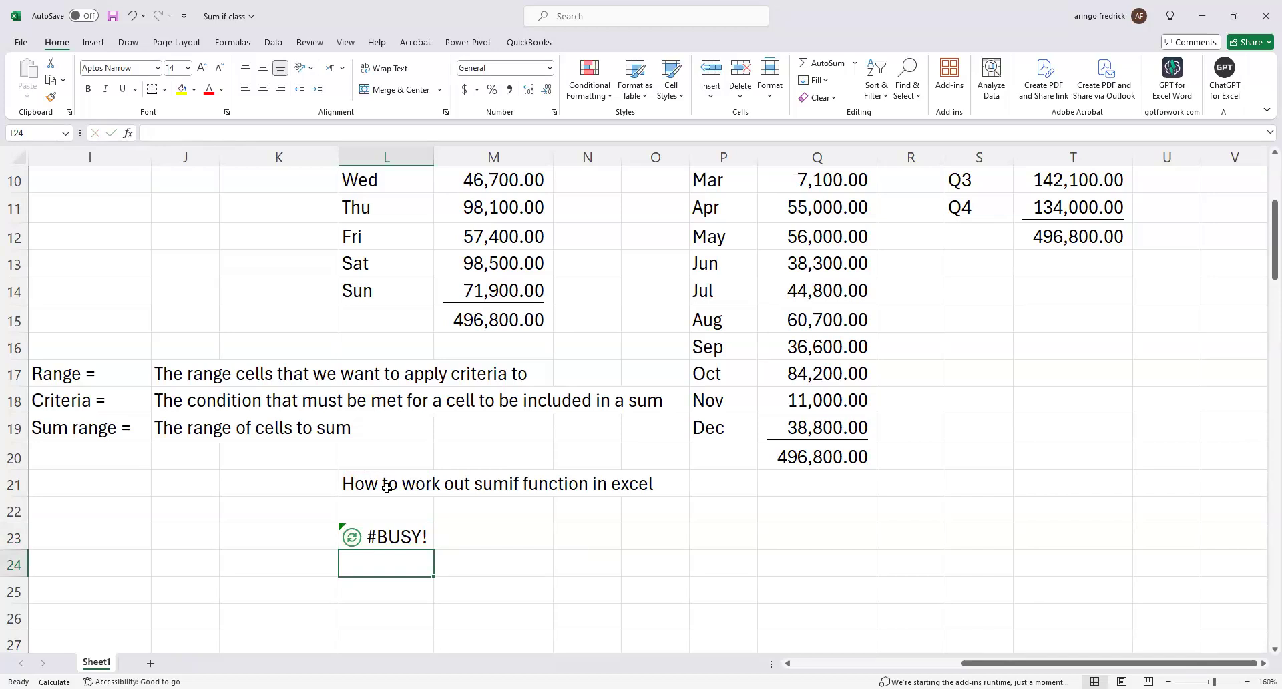
Widen column L slightly and keep the AI.ASK formula cell L23 selected.
left_click(403, 533)
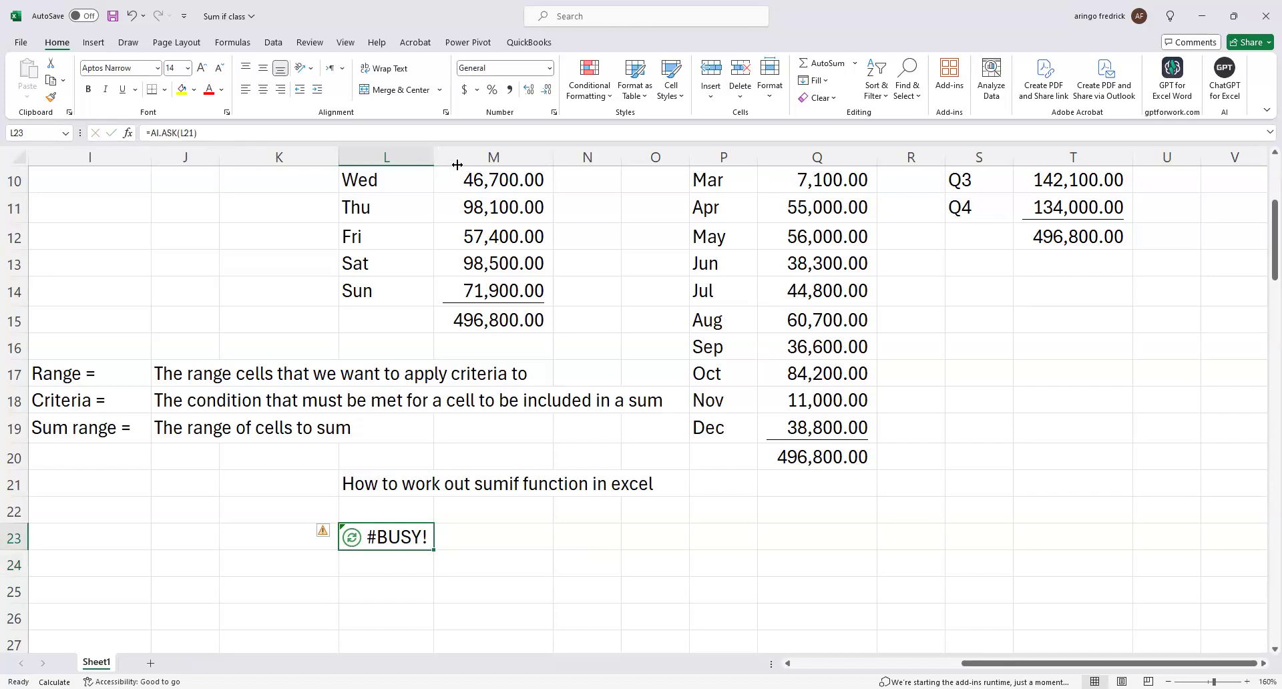
left_click_drag(434, 165, 458, 164)
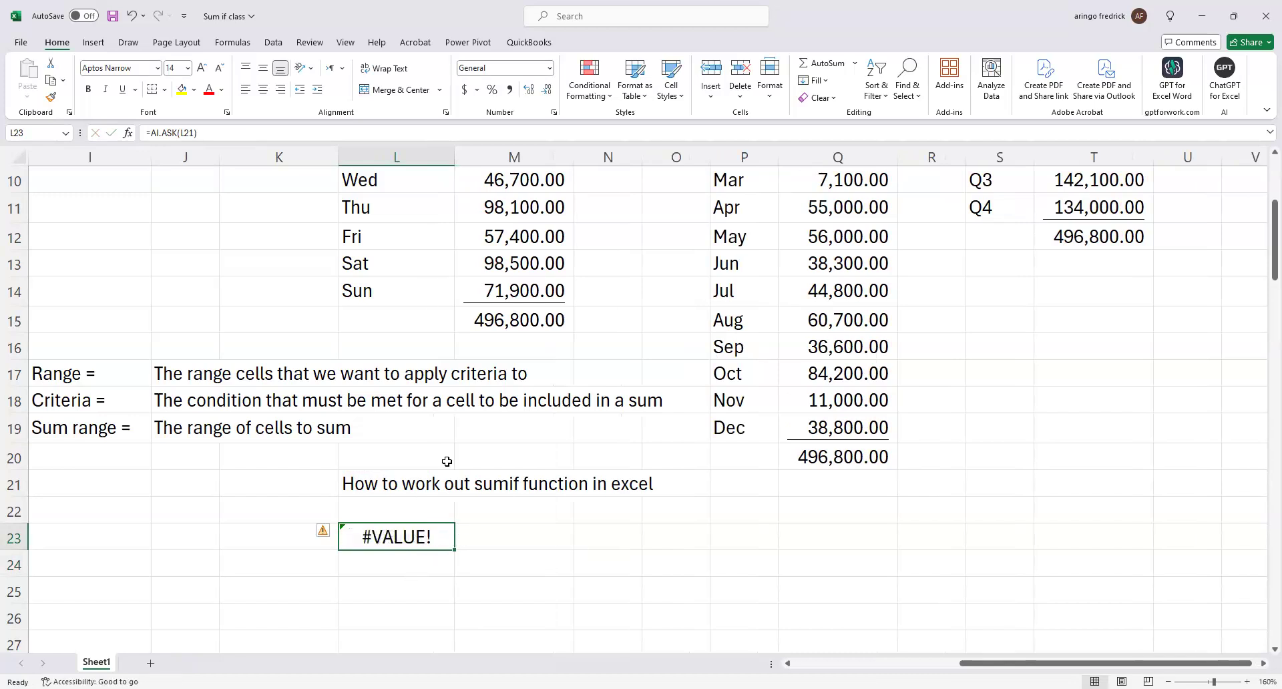
left_click(474, 67)
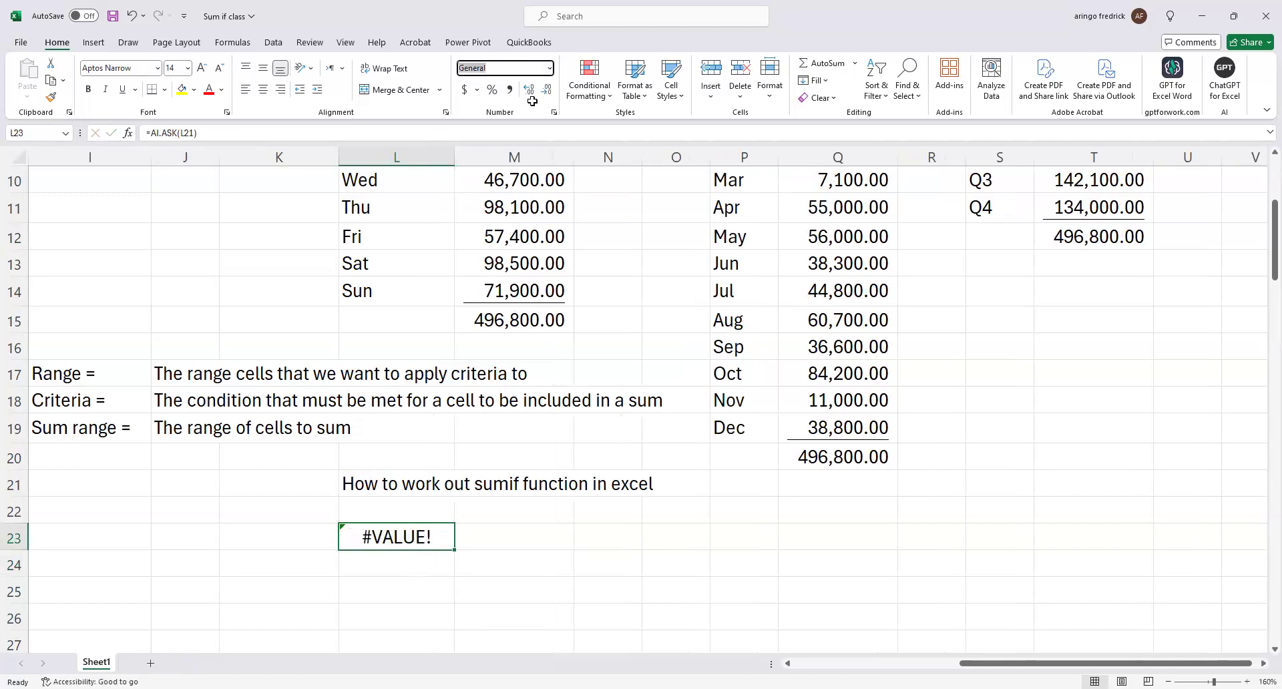
left_click(448, 556)
left_click(428, 531)
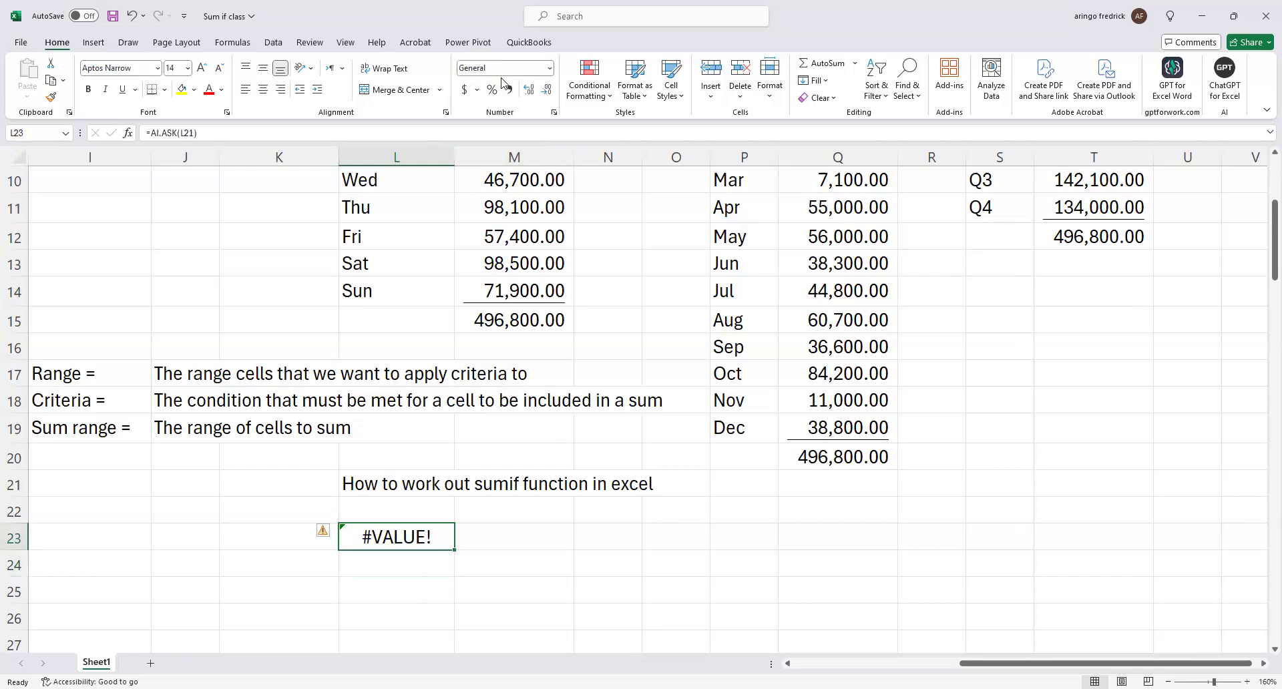
Clear the AI.ASK formula from cell L23.
left_click(550, 72)
left_click(467, 584)
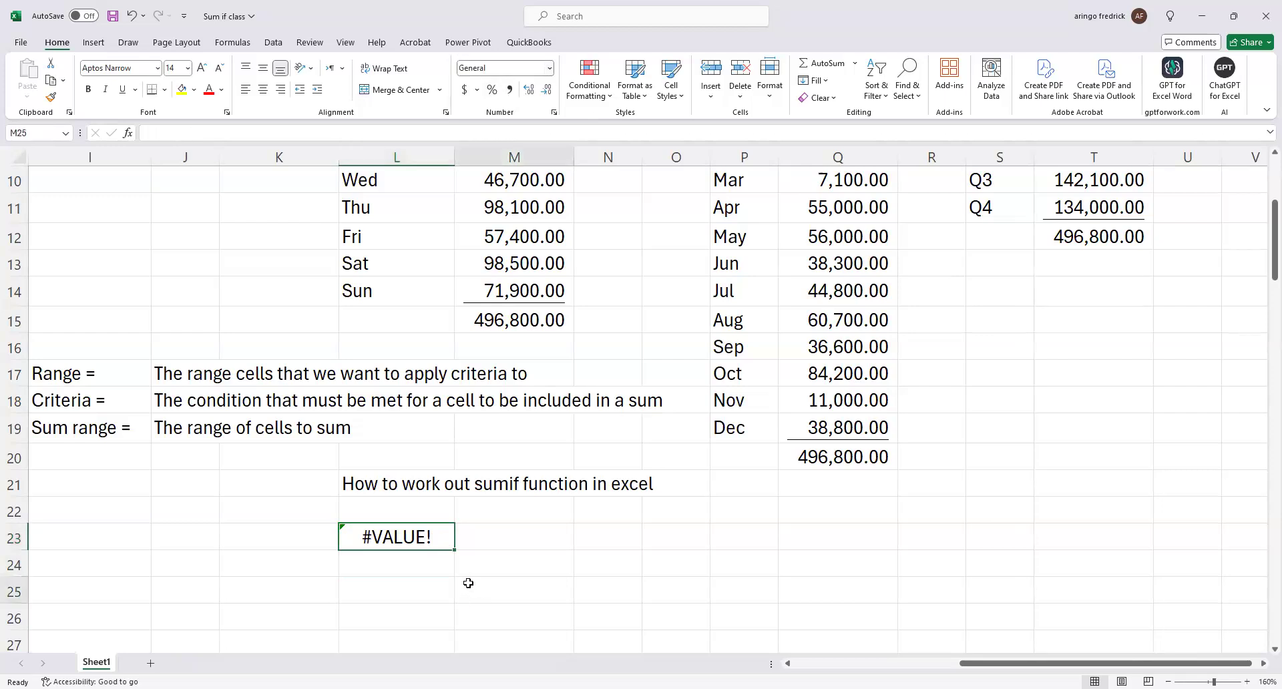
left_click(423, 536)
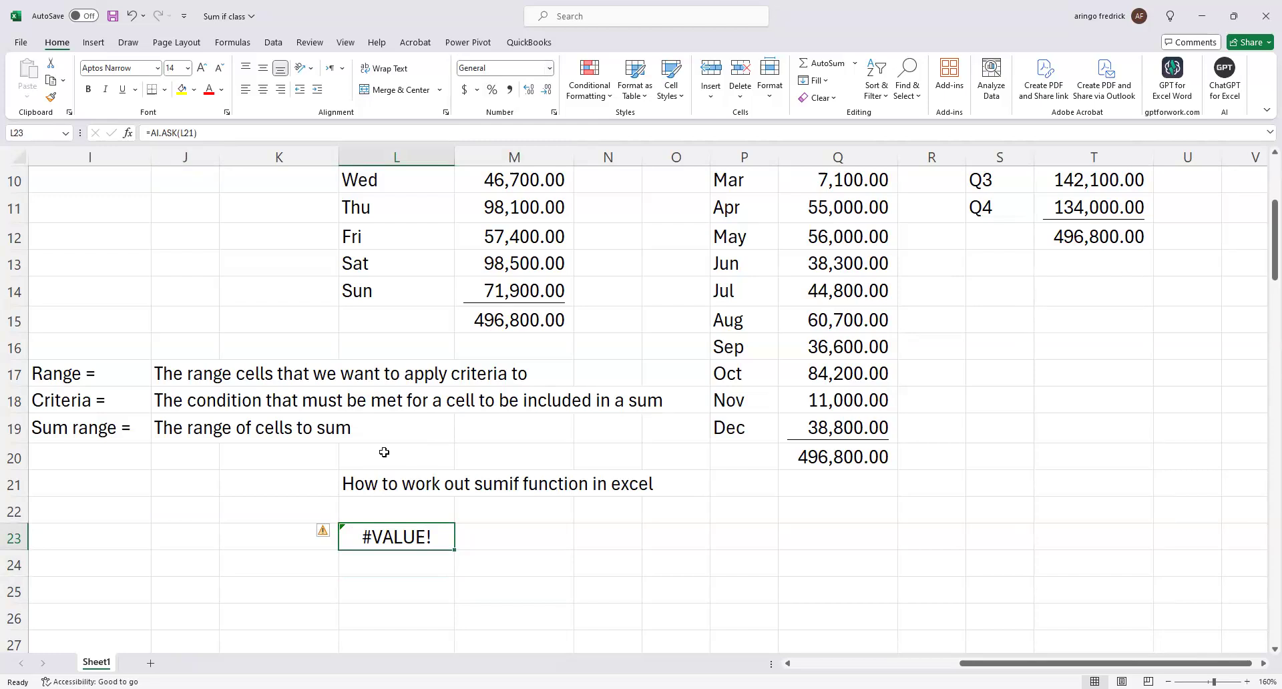
key("Delete")
Enter the formula =AI.ASK(L21) in cell M23, using the question in L21 as its prompt.
left_click(490, 533)
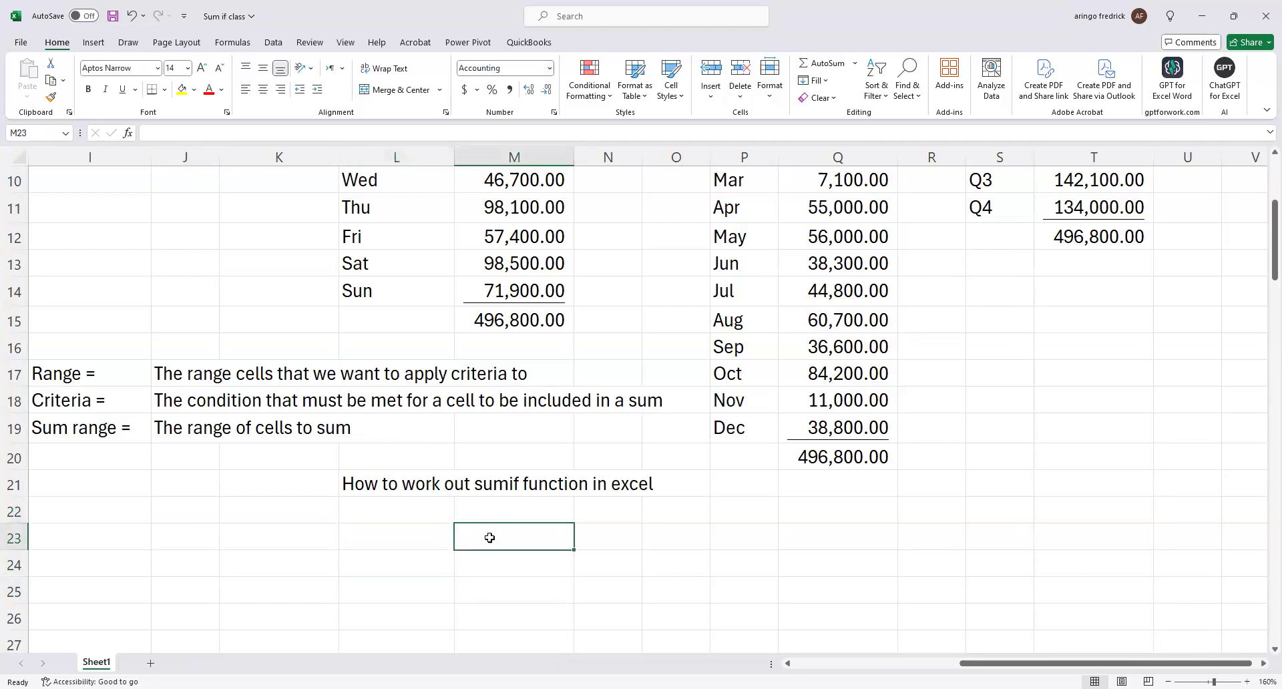
type("=")
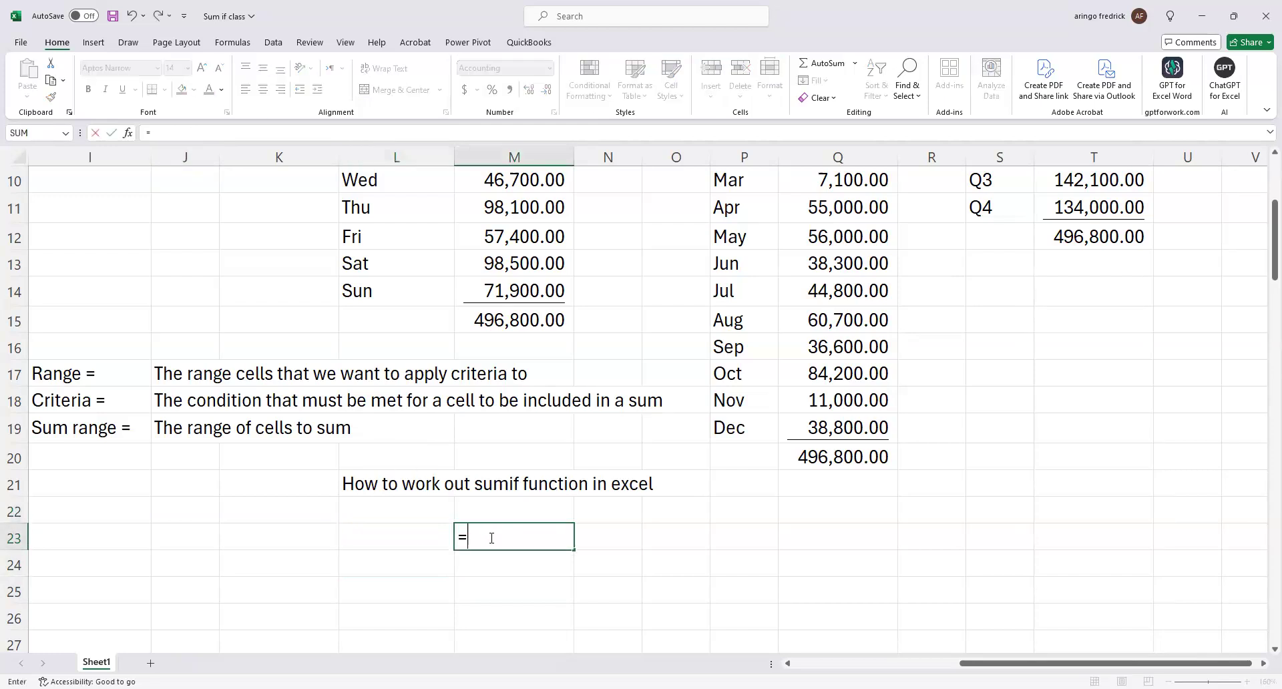
type("ask")
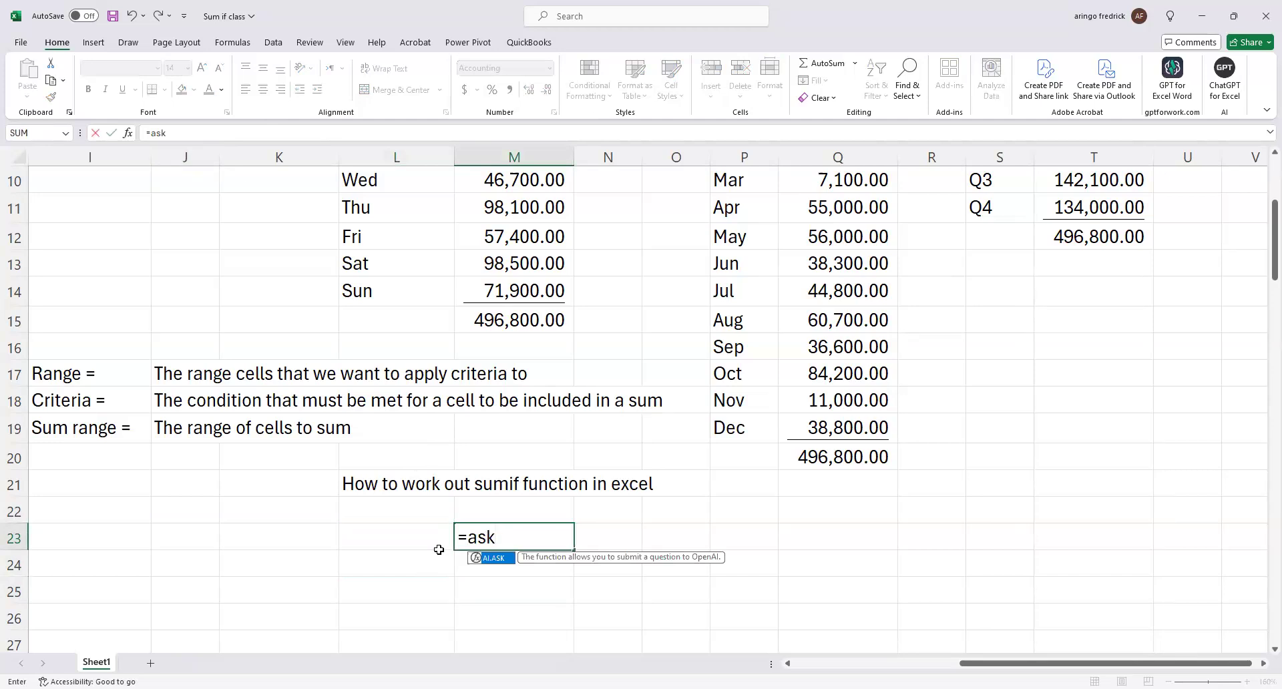
key("Tab")
left_click(400, 486)
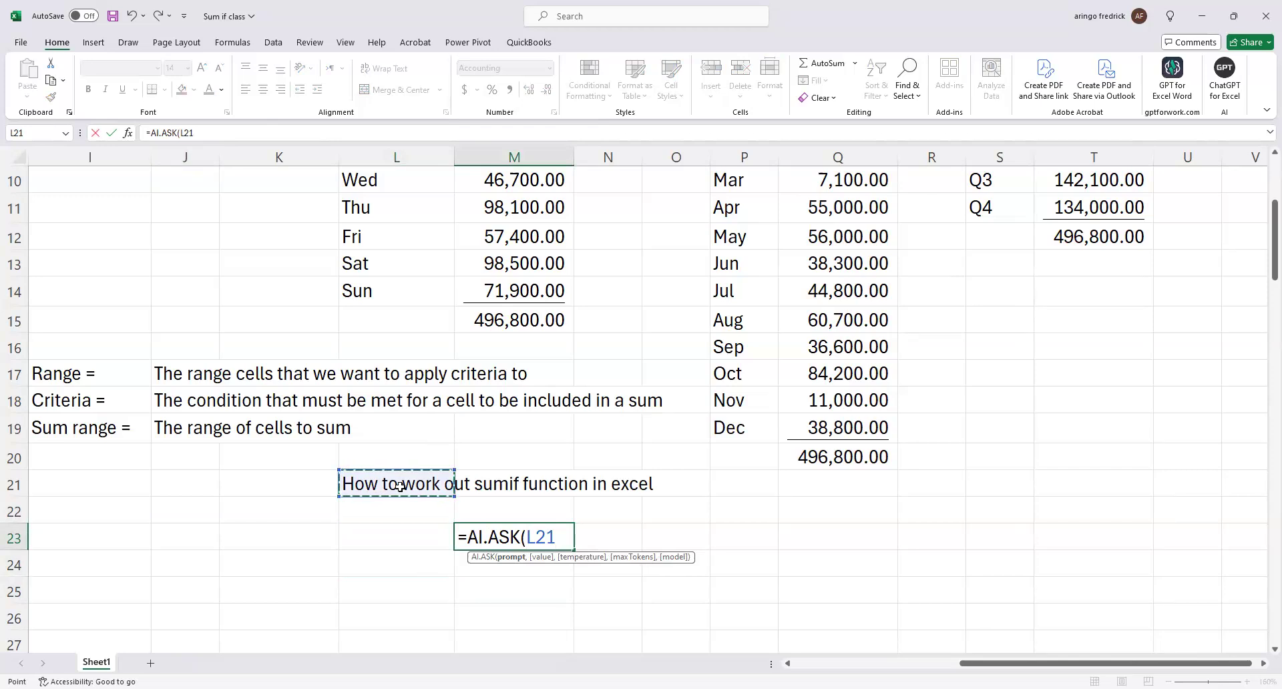
key("Return")
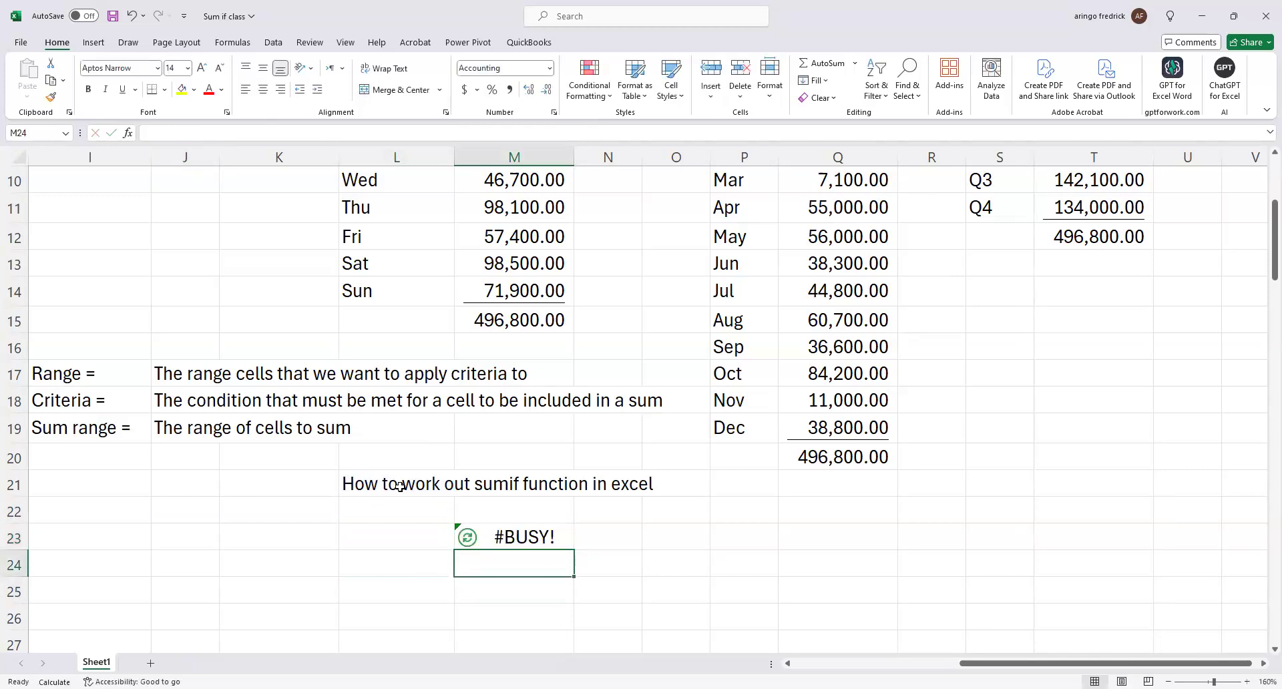
Delete the AI.ASK formula from cell M23.
left_click(567, 538)
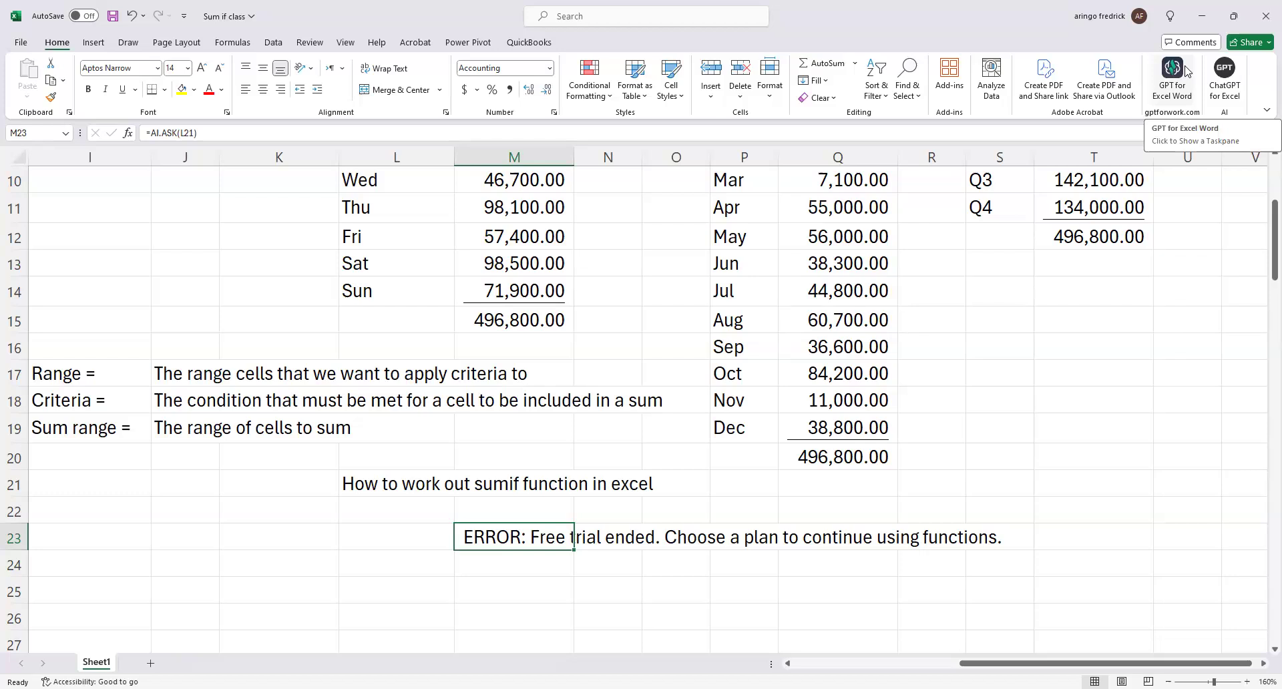
key("Delete")
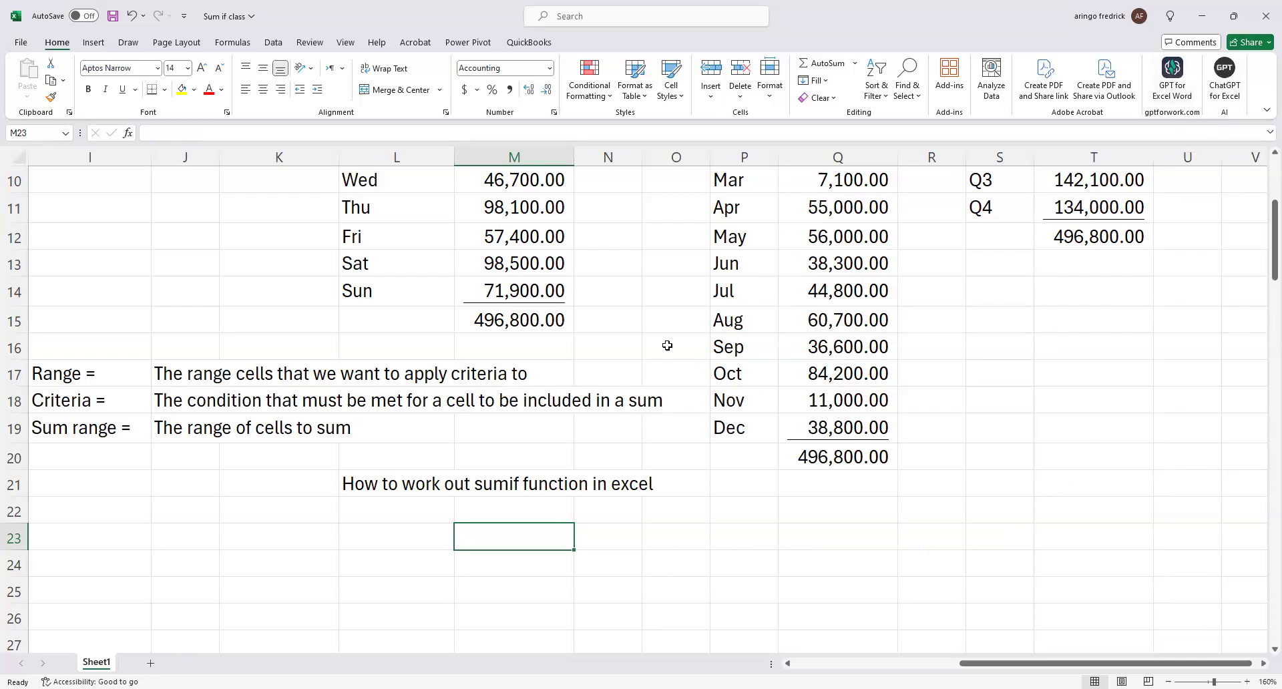
left_click(363, 34)
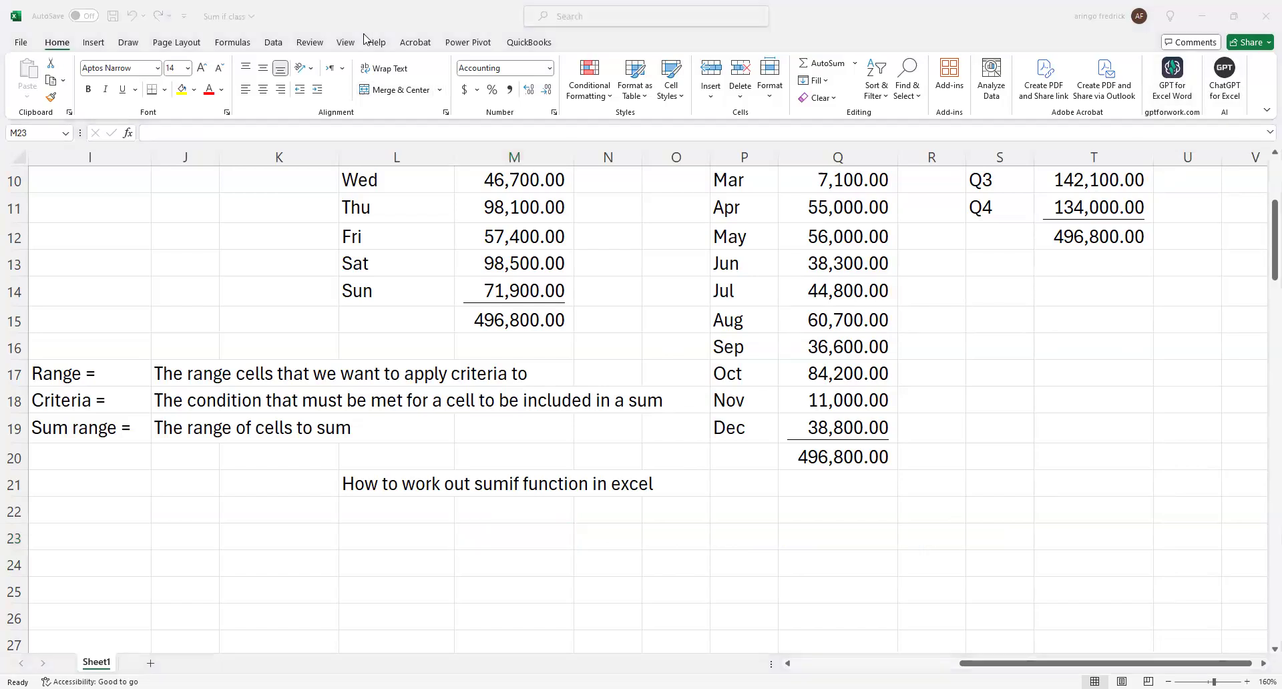